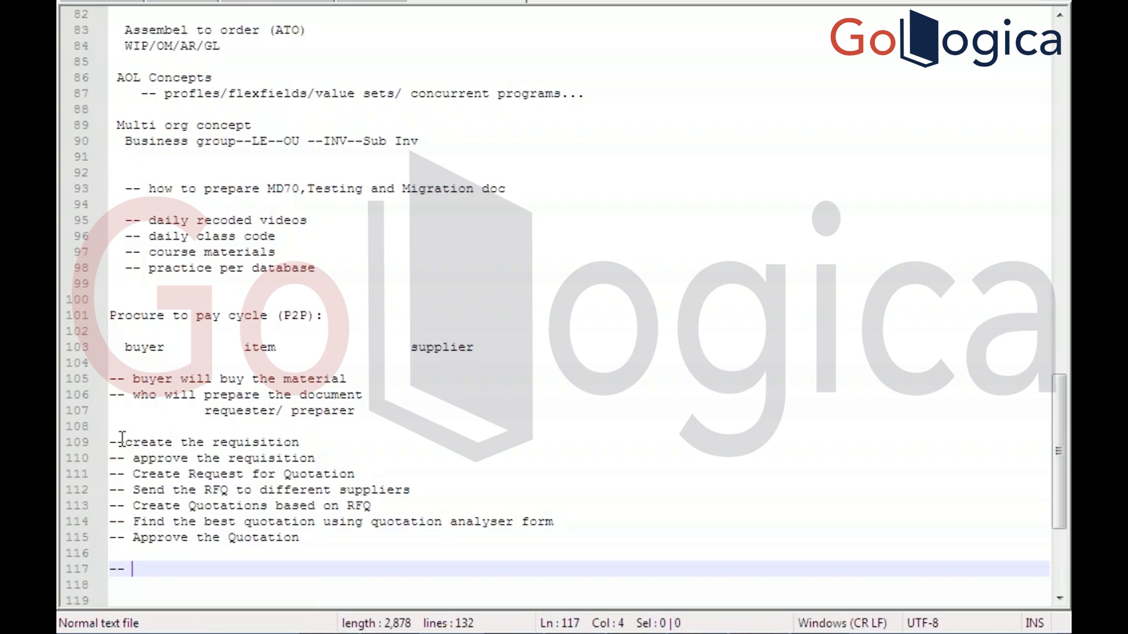
Finish line 117 as '-- Create the PO based on requisition', correcting the misspelled 'requisition'
key("BackSpace")
key("BackSpace")
type("re")
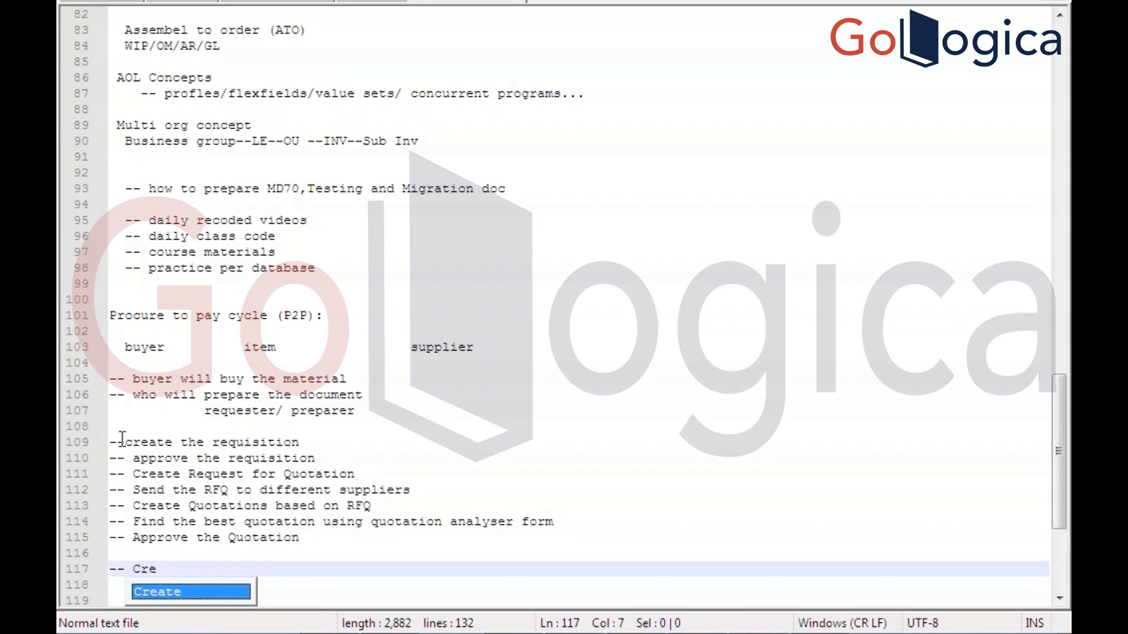
type("ate the ")
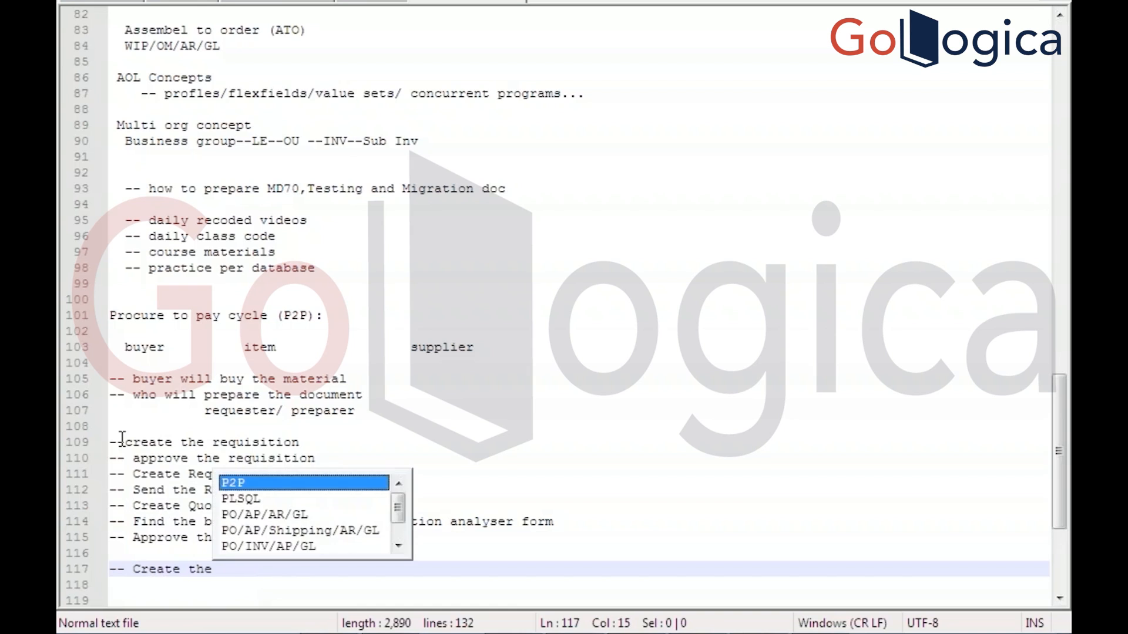
type("PO bas")
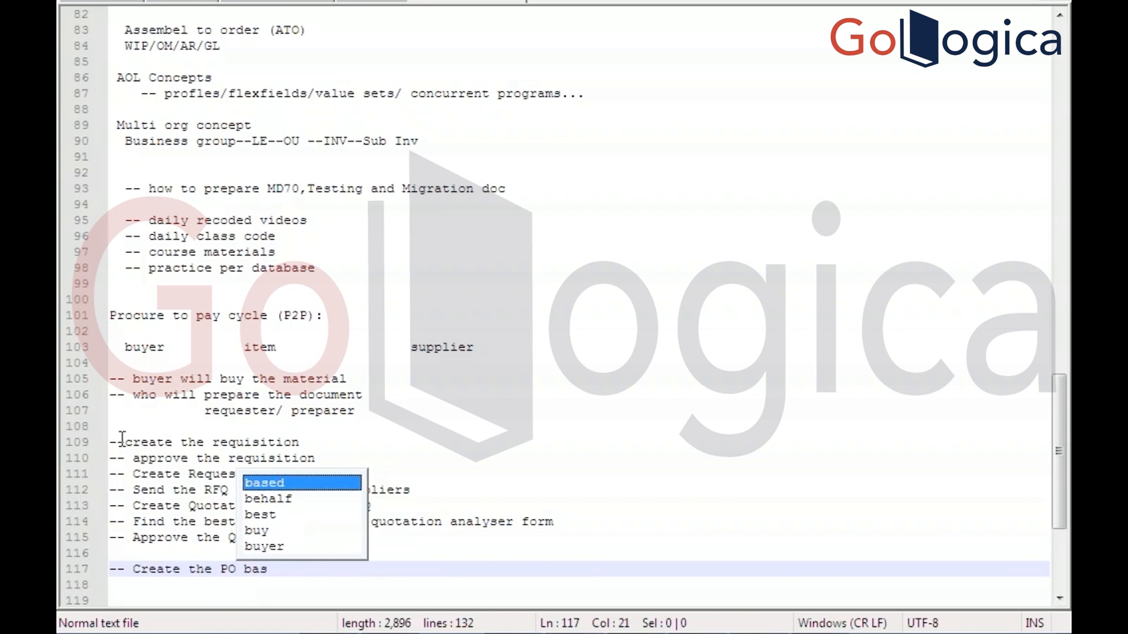
type("ed on ")
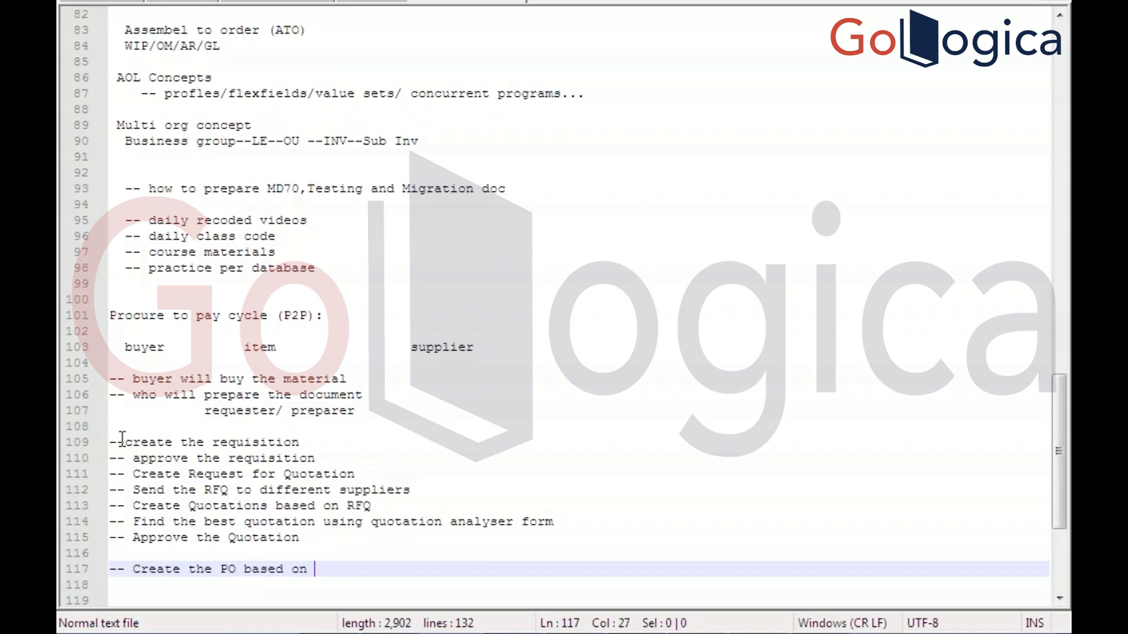
type("req")
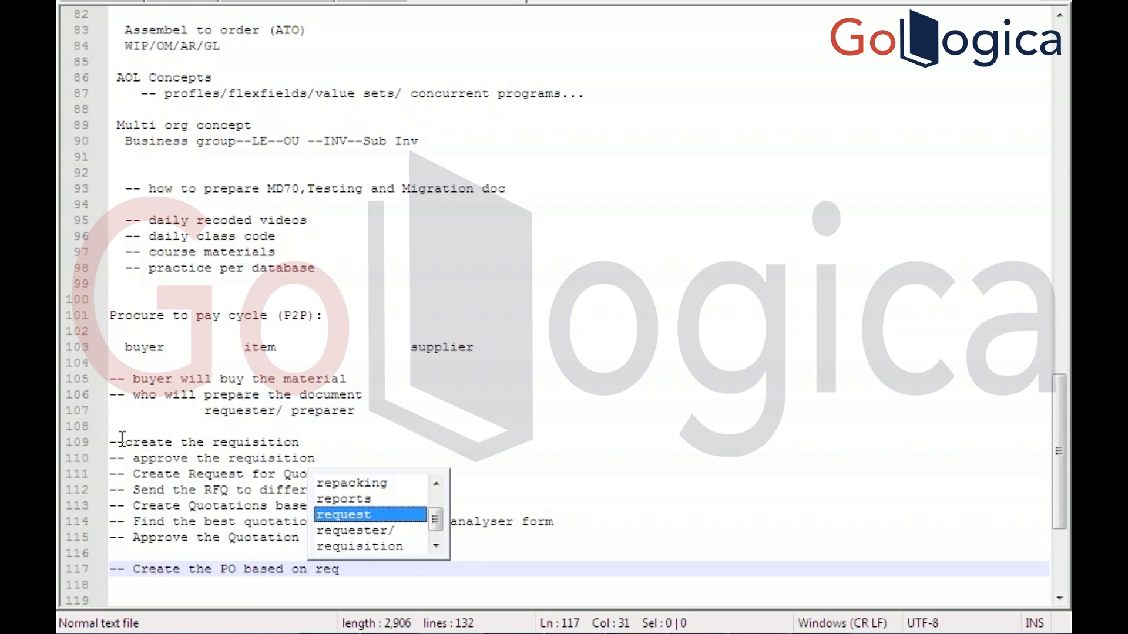
type("uisiton")
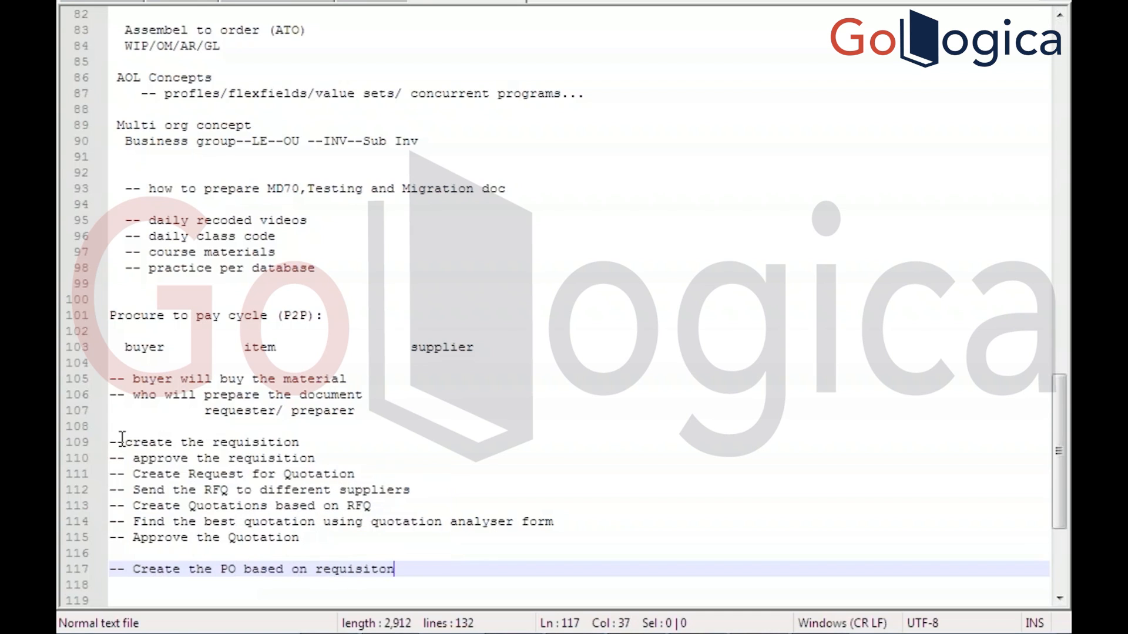
key("BackSpace")
key("BackSpace")
type("i")
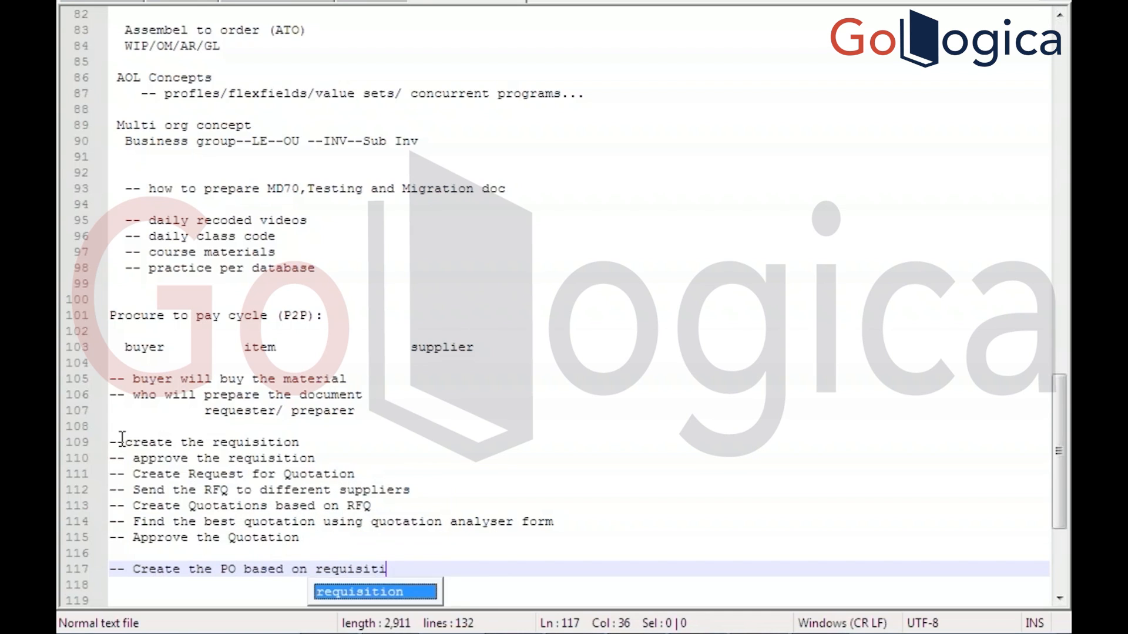
type("on")
left_click(310, 545)
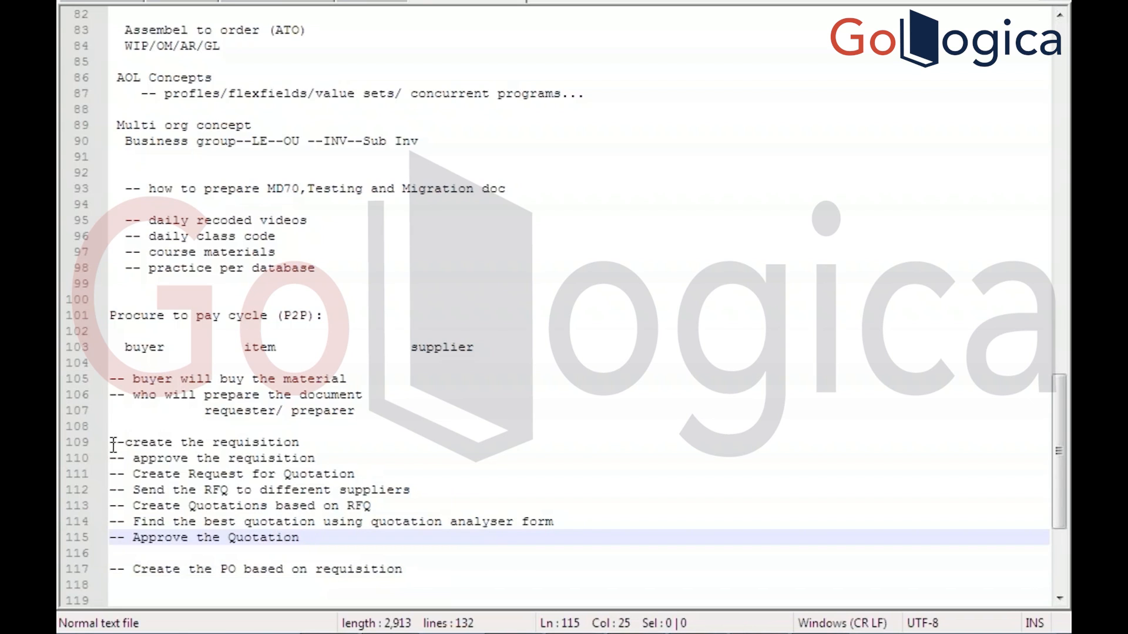
left_click_drag(122, 474, 316, 537)
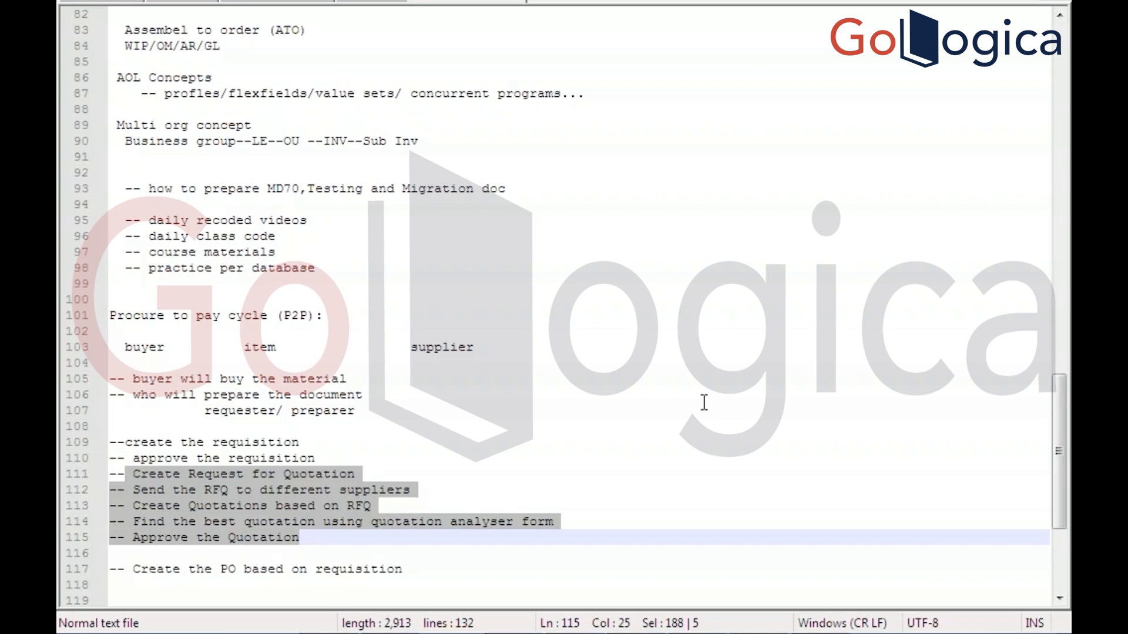
left_click(423, 559)
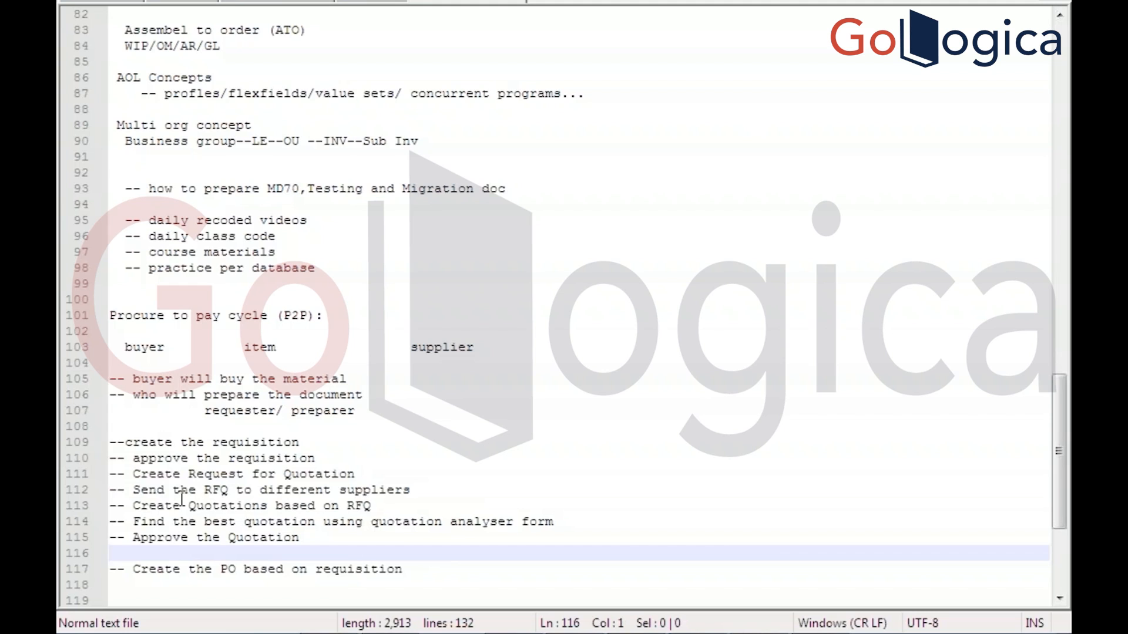
left_click_drag(133, 475, 348, 537)
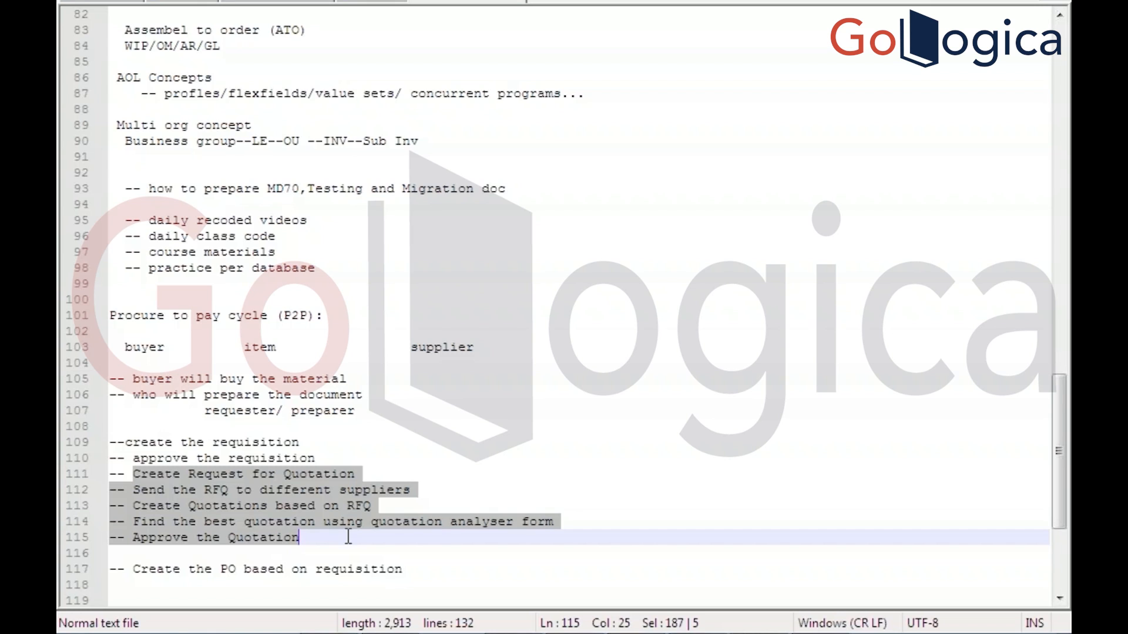
left_click(414, 571)
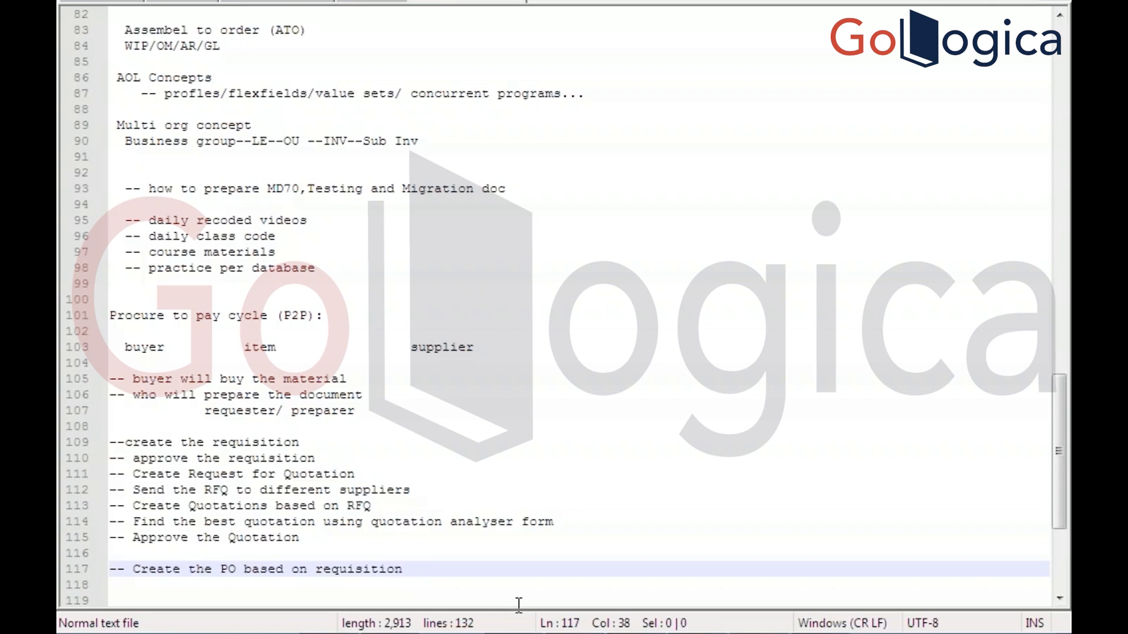
Add '-- Approve the PO' on a new line below the PO step
type("\\")
key("BackSpace")
key("Return")
type("-- ")
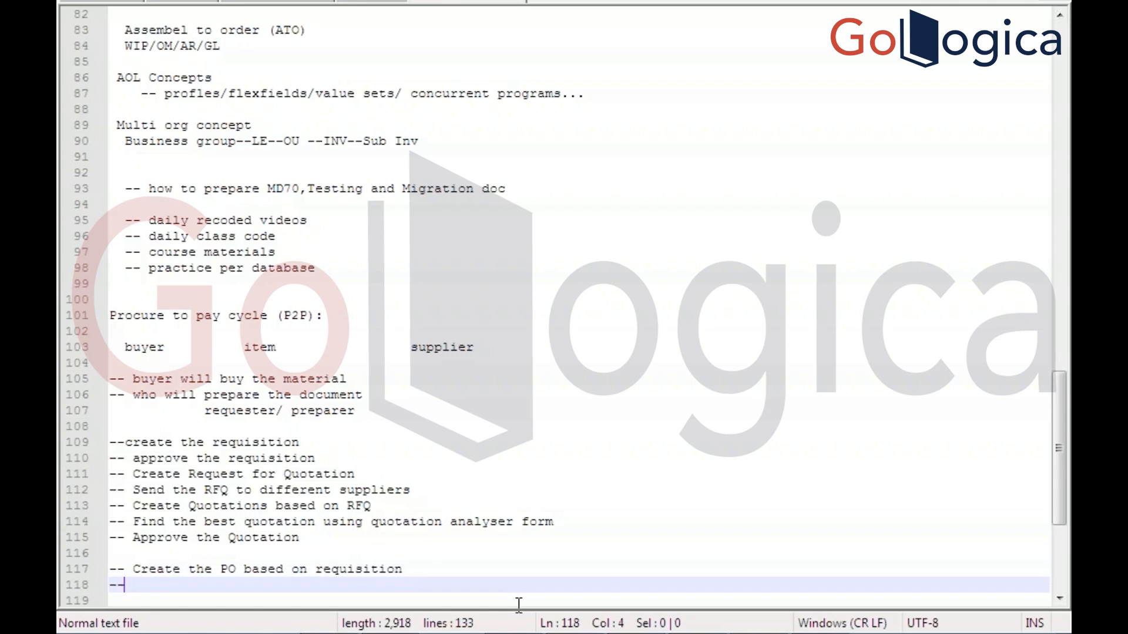
type("Approv")
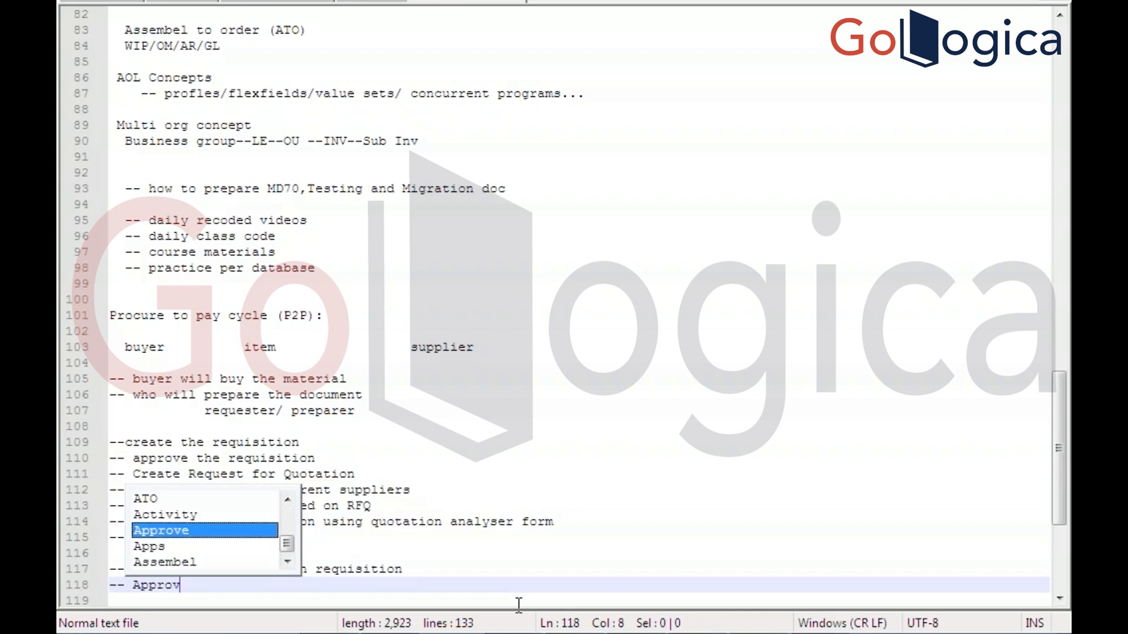
type("e the PO")
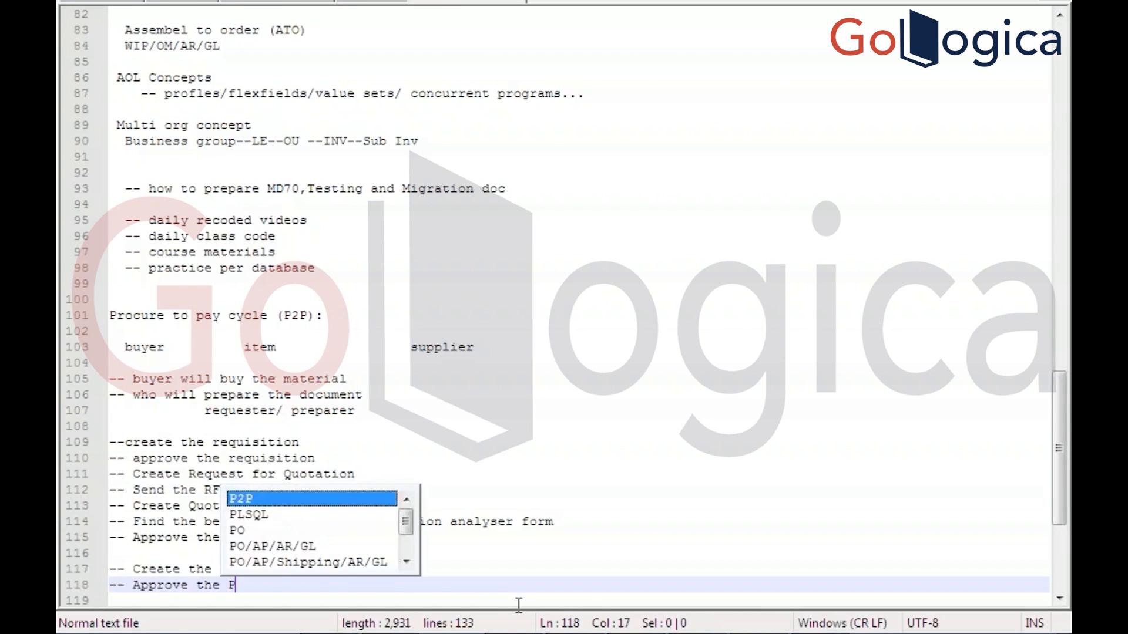
key("Return")
key("Return")
key("Return")
key("Return")
key("Return")
key("Return")
key("Return")
key("Return")
key("Return")
key("Return")
key("Return")
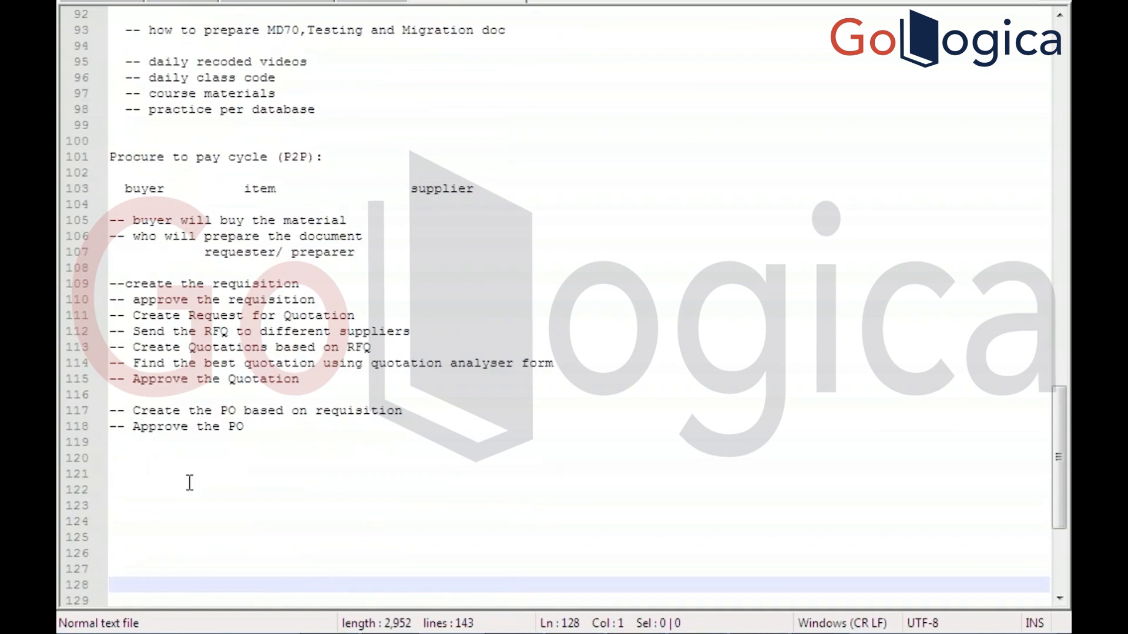
Add the lines '-- create the receipt based PO' and '-- Create the invoice' below it
left_click(126, 442)
type("-- ")
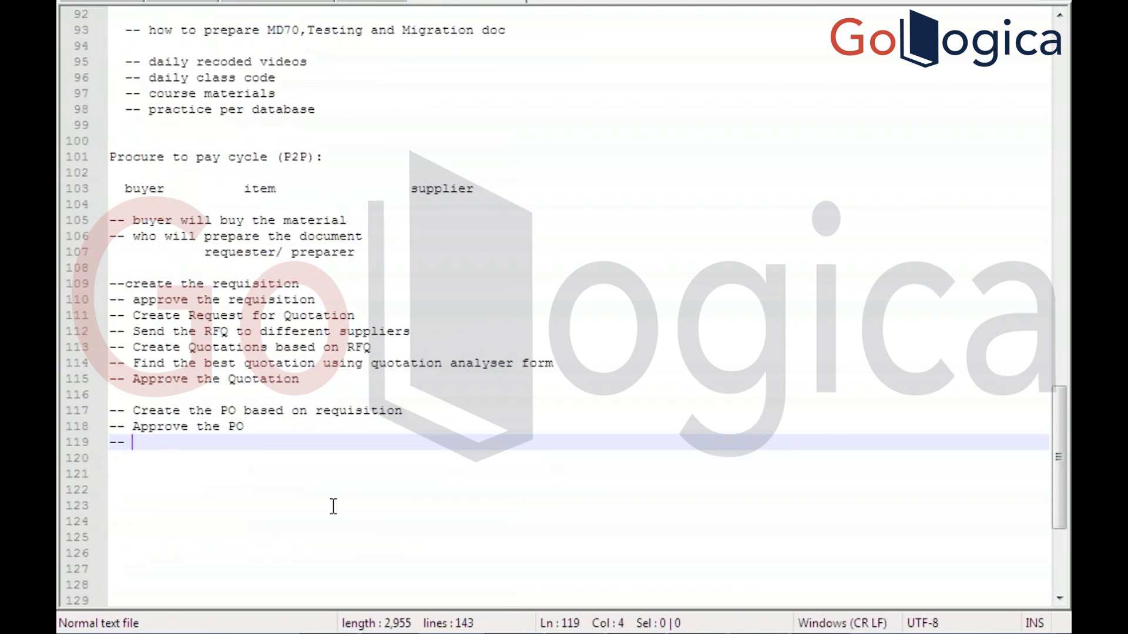
type("create ")
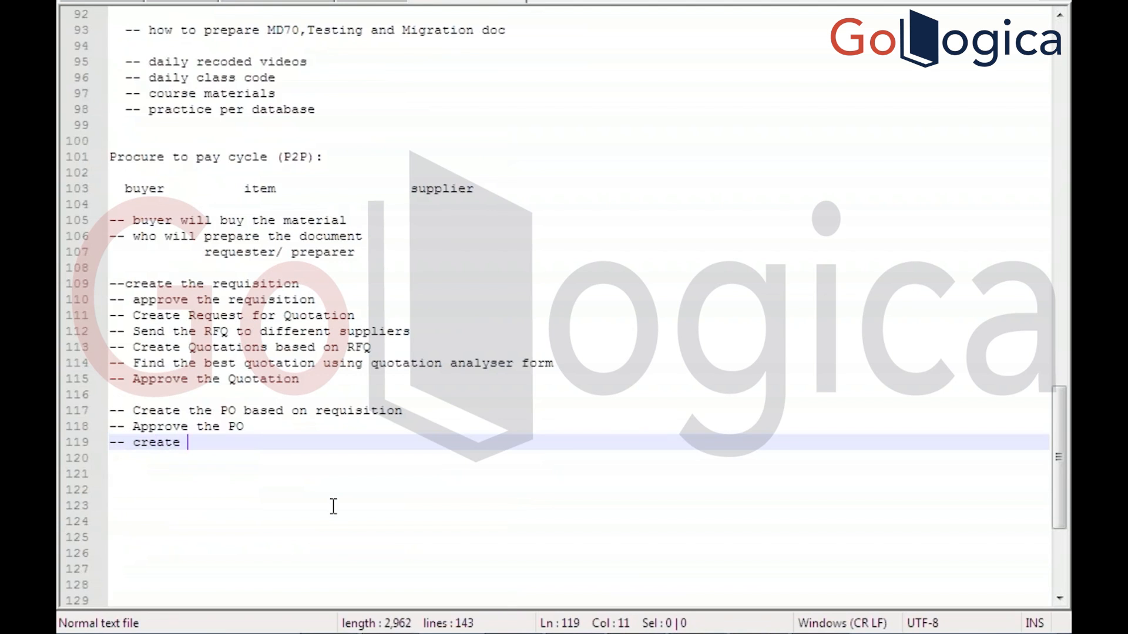
type("the requ")
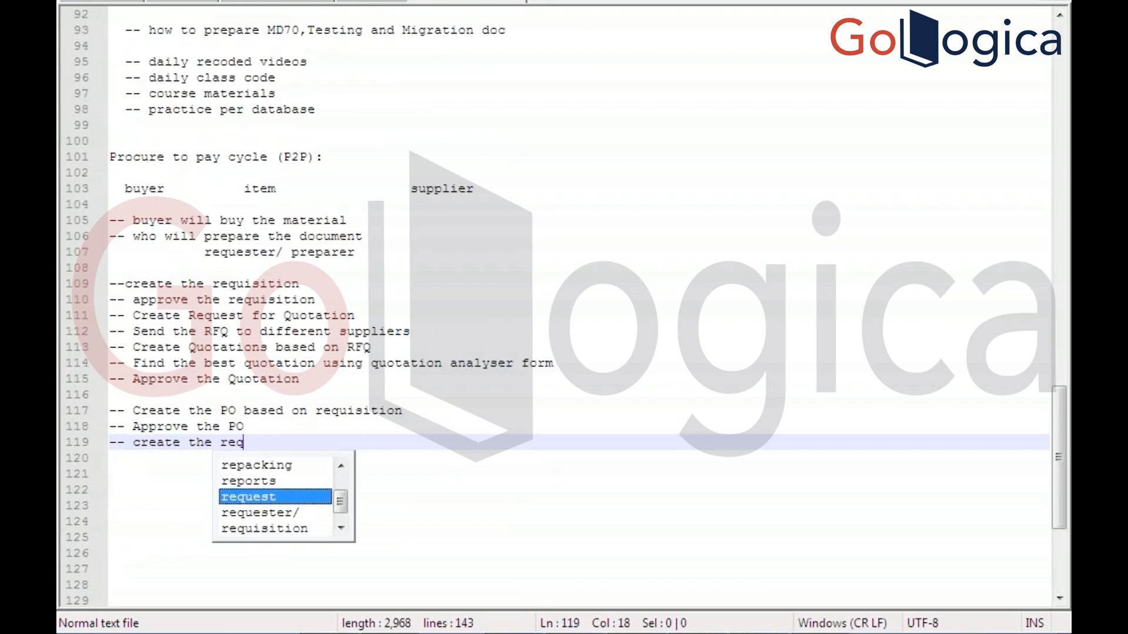
key("BackSpace")
key("BackSpace")
type("c")
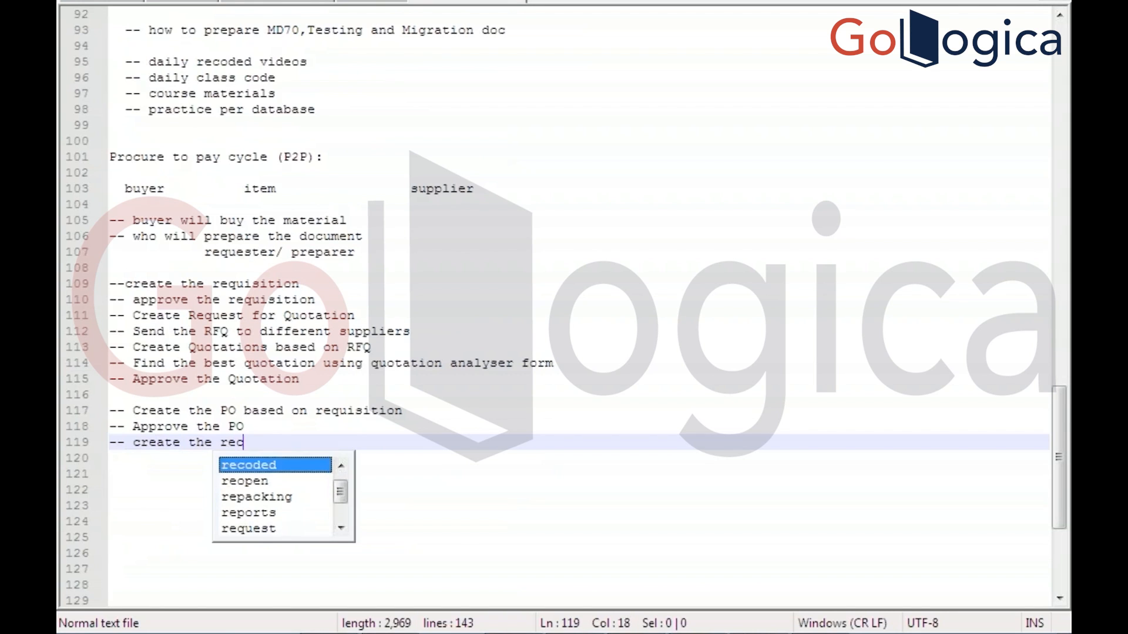
type("eipt based p")
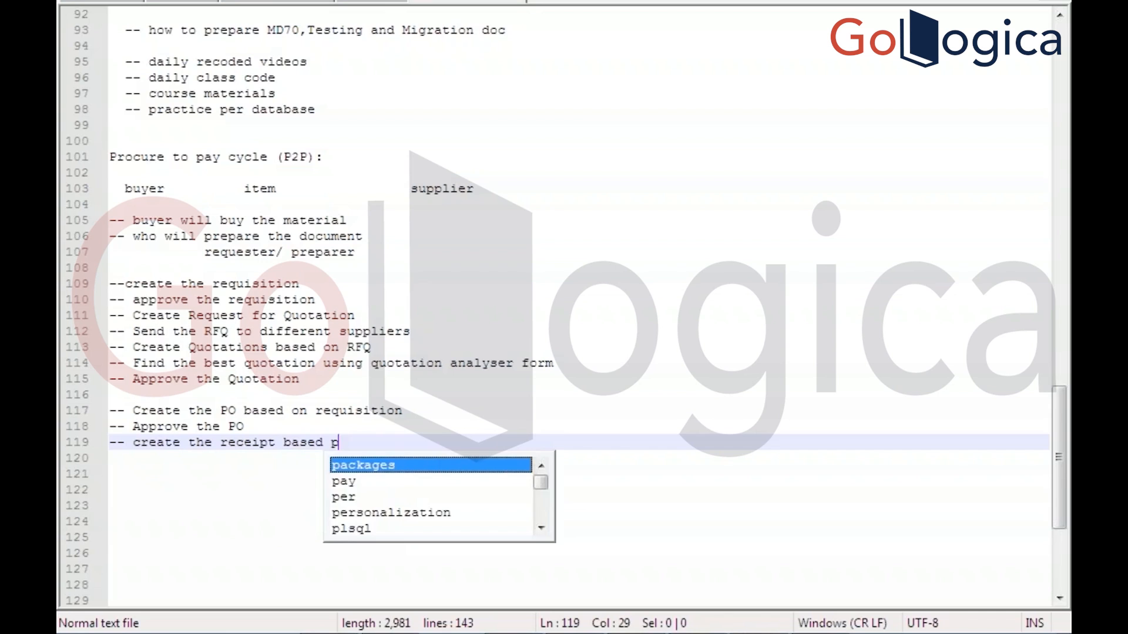
key("BackSpace")
type("PO")
key("Return")
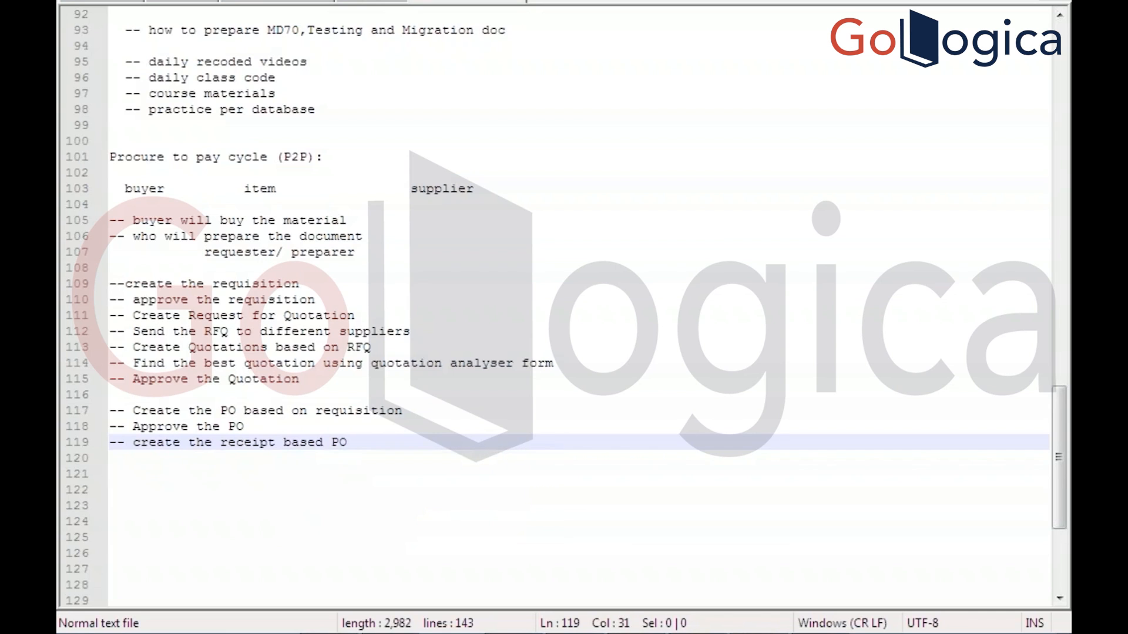
key("Return")
type("-- ")
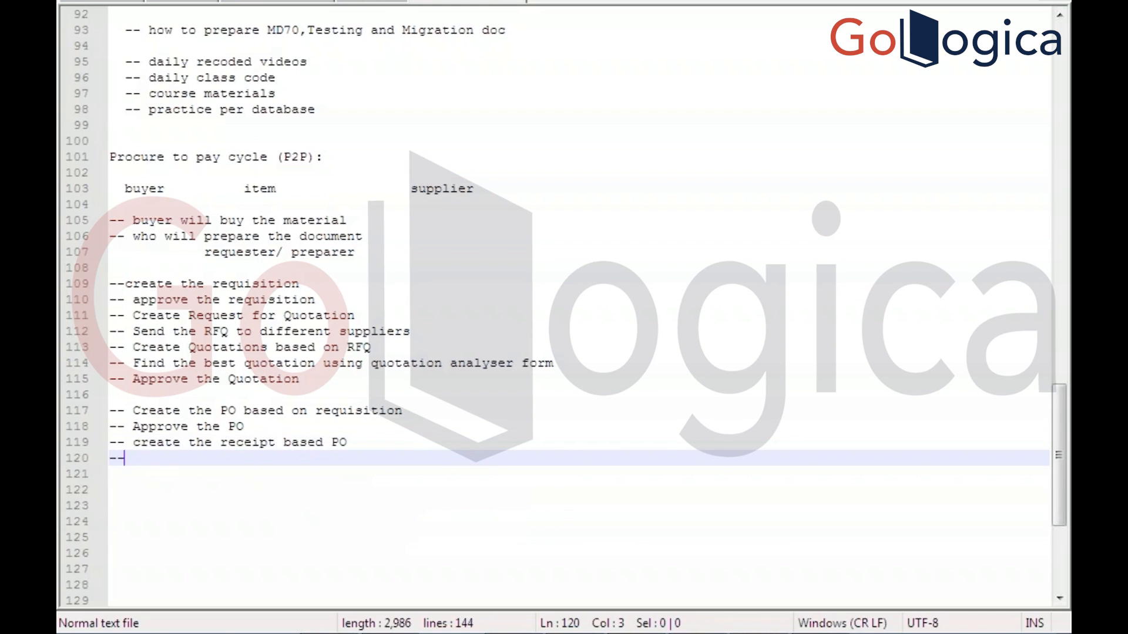
type("C")
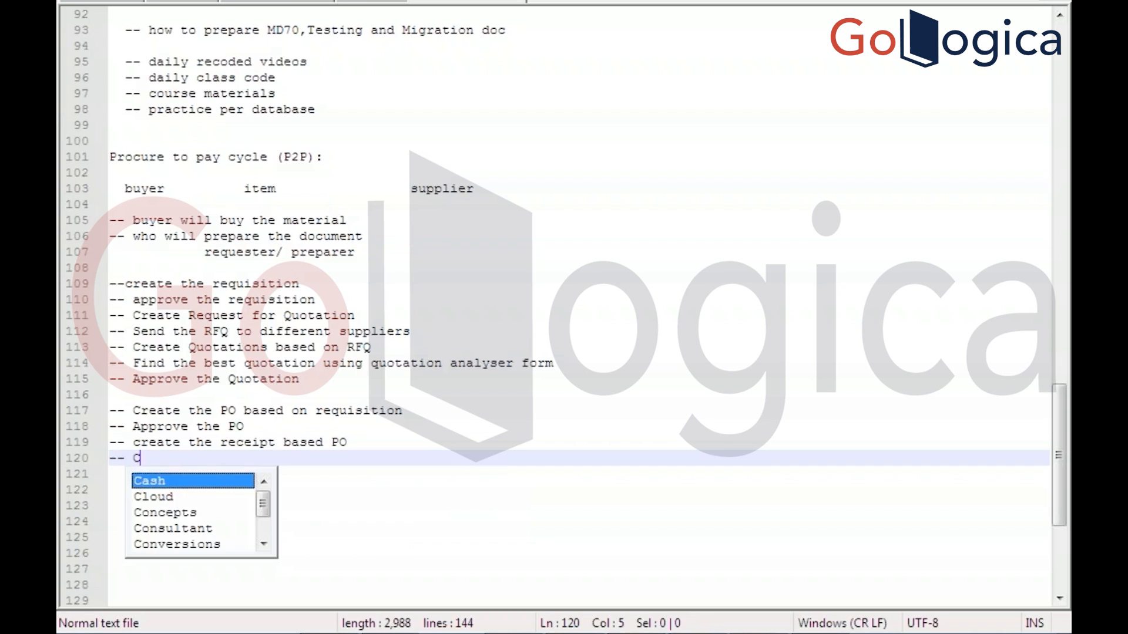
type("reate the invoice")
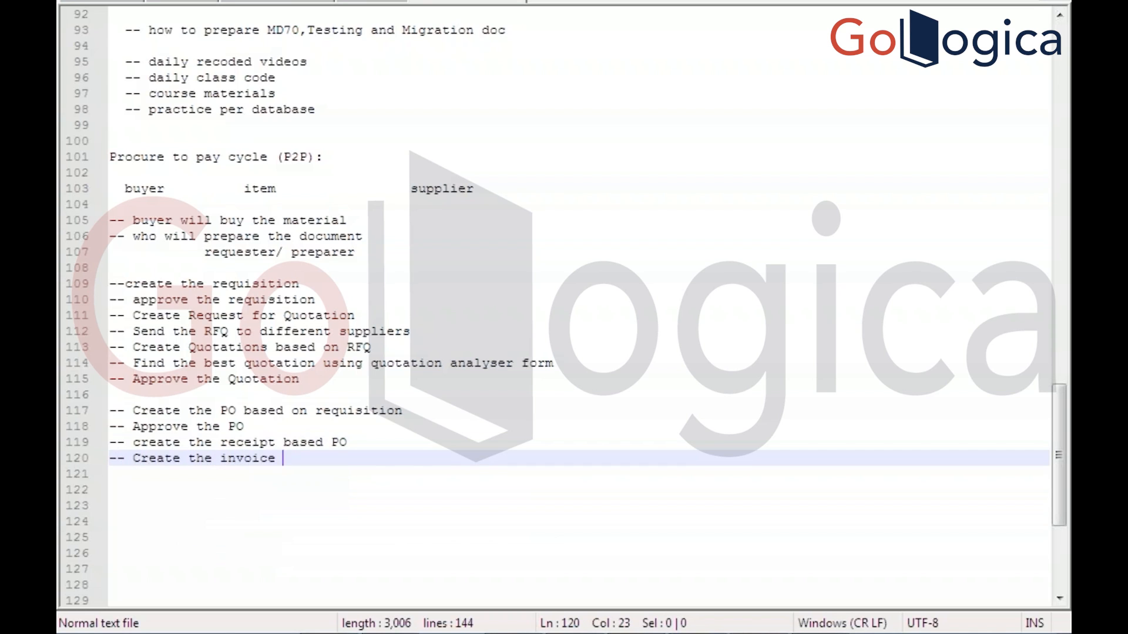
type(" based")
key("BackSpace")
key("BackSpace")
key("BackSpace")
key("BackSpace")
key("BackSpace")
key("BackSpace")
key("Return")
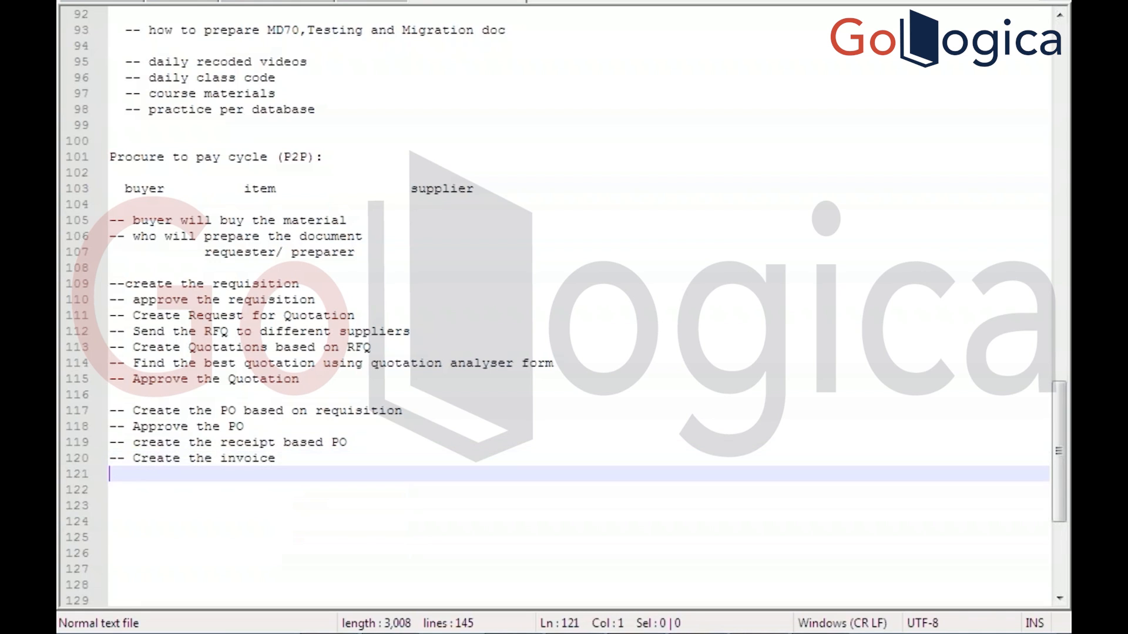
Add lines '-- validate the invoice', '-- Make the payment to supplier' and 'Transfer to GL'
type("-- v")
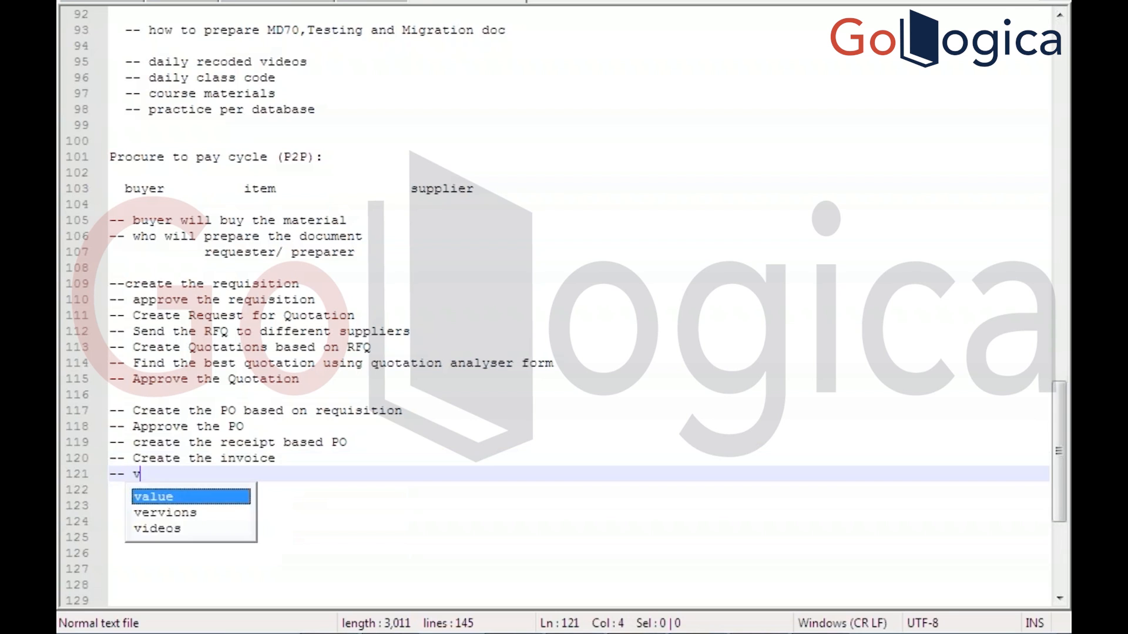
type("alidate ")
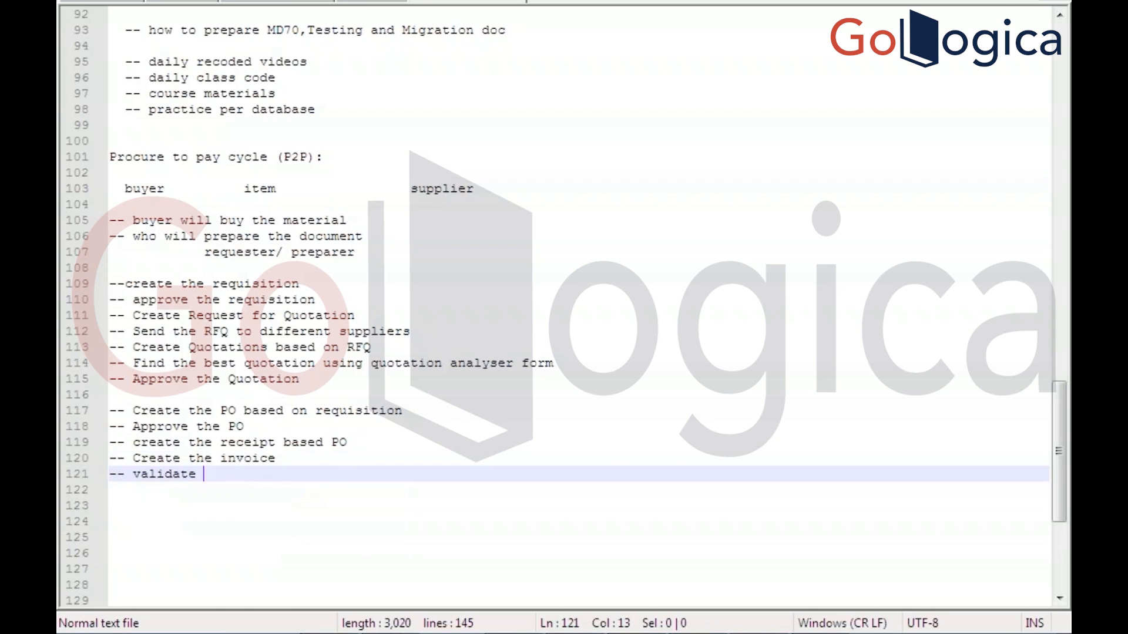
type("the invoice")
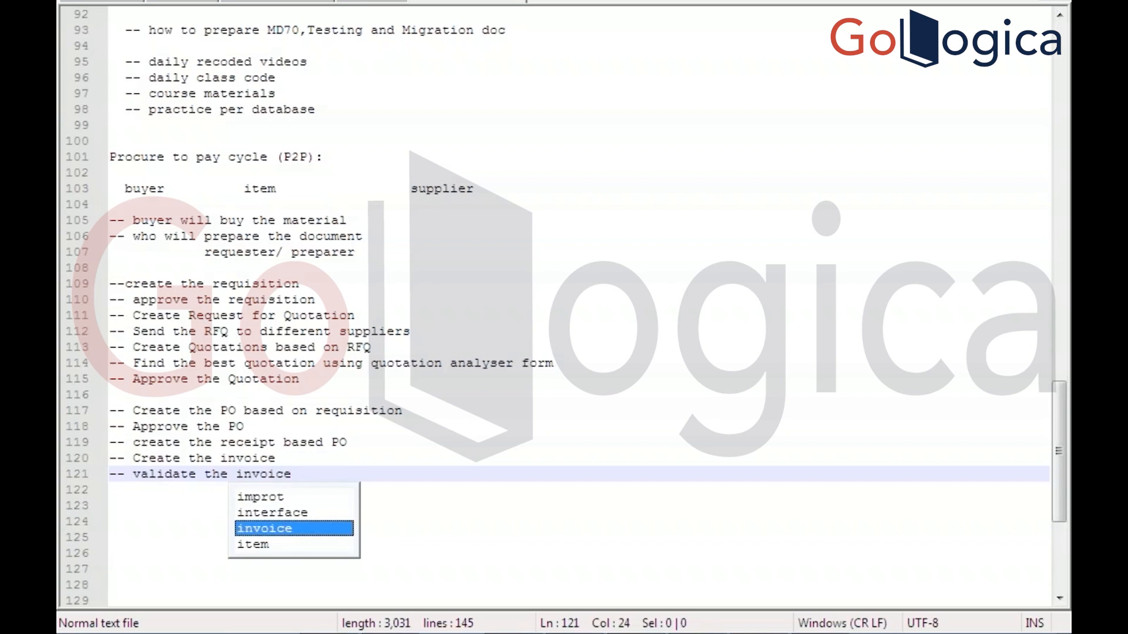
key("Escape")
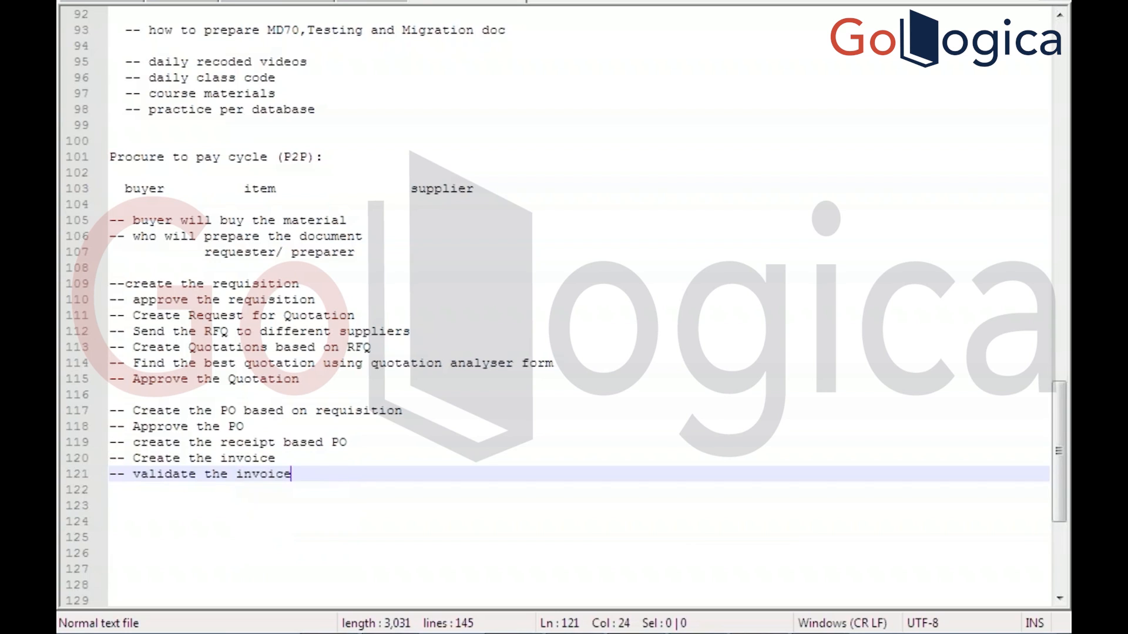
key("Return")
type("-- ")
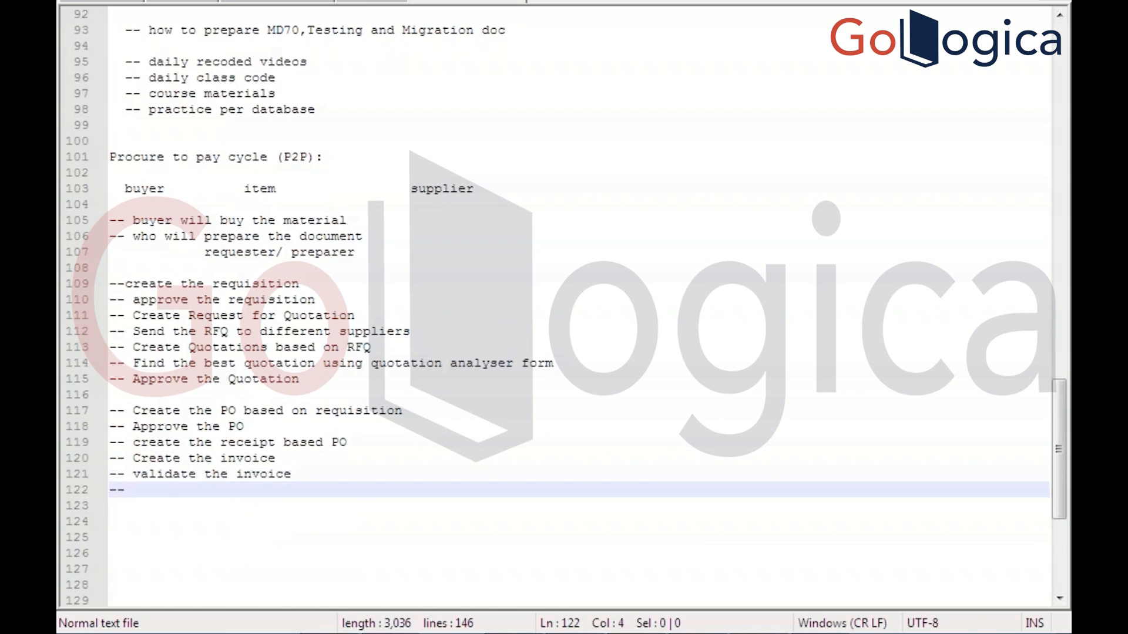
type("Make the payme")
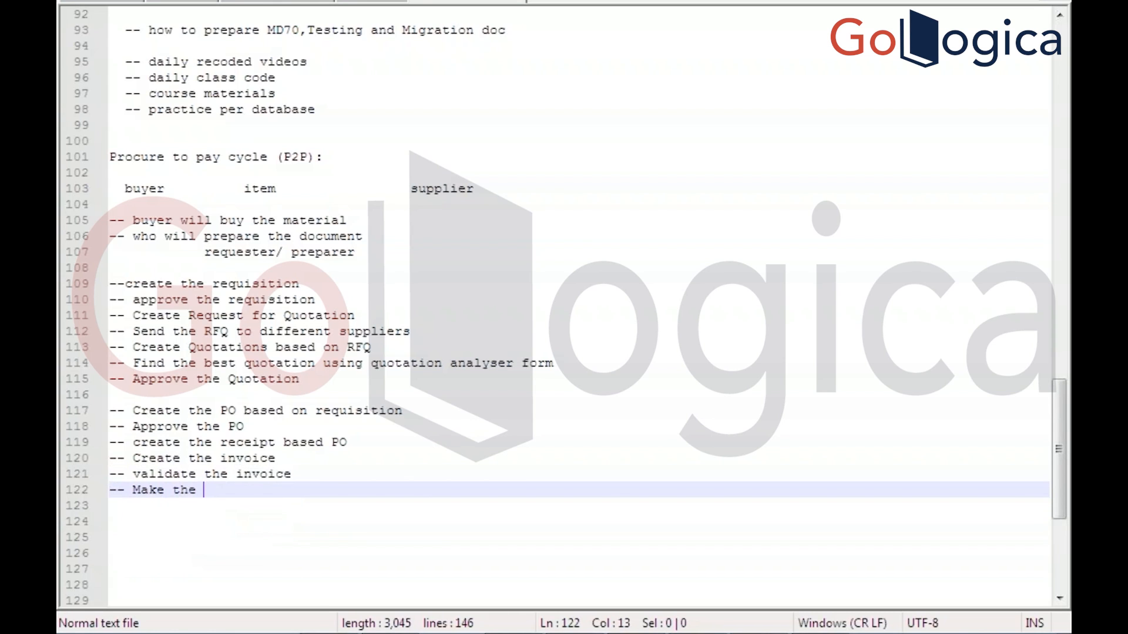
type("nt t")
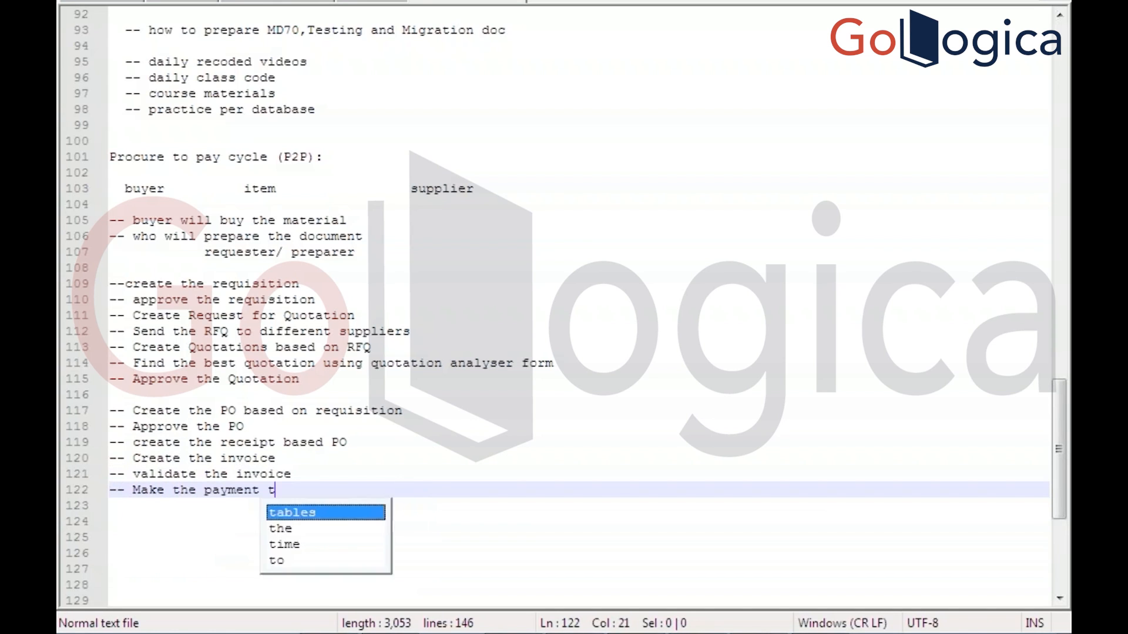
type("o supp")
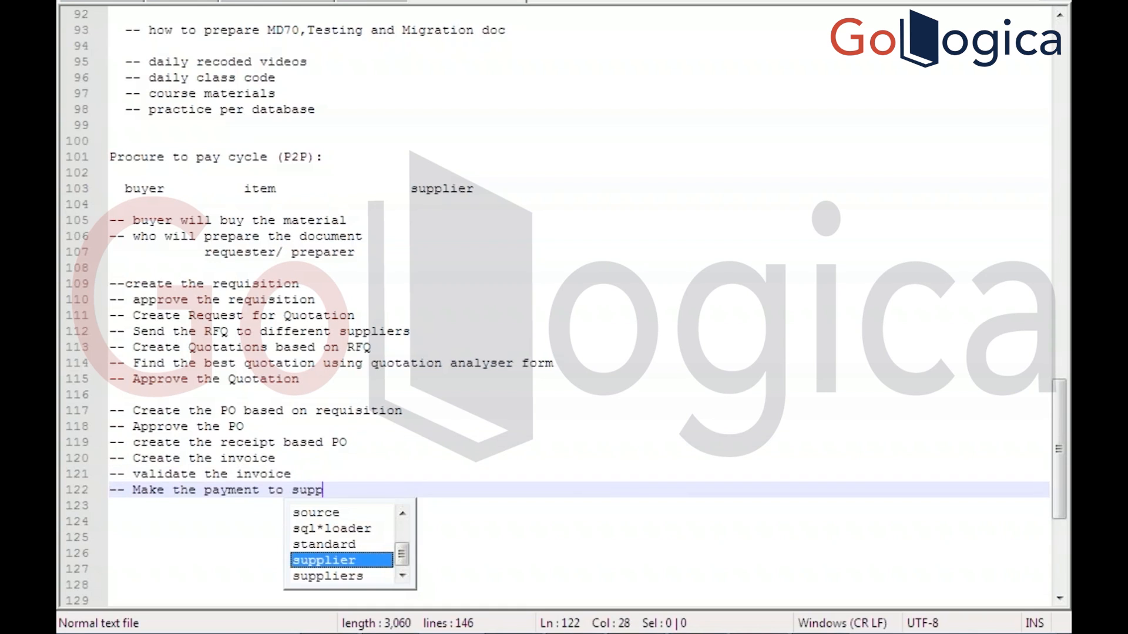
key("Return")
key("Return")
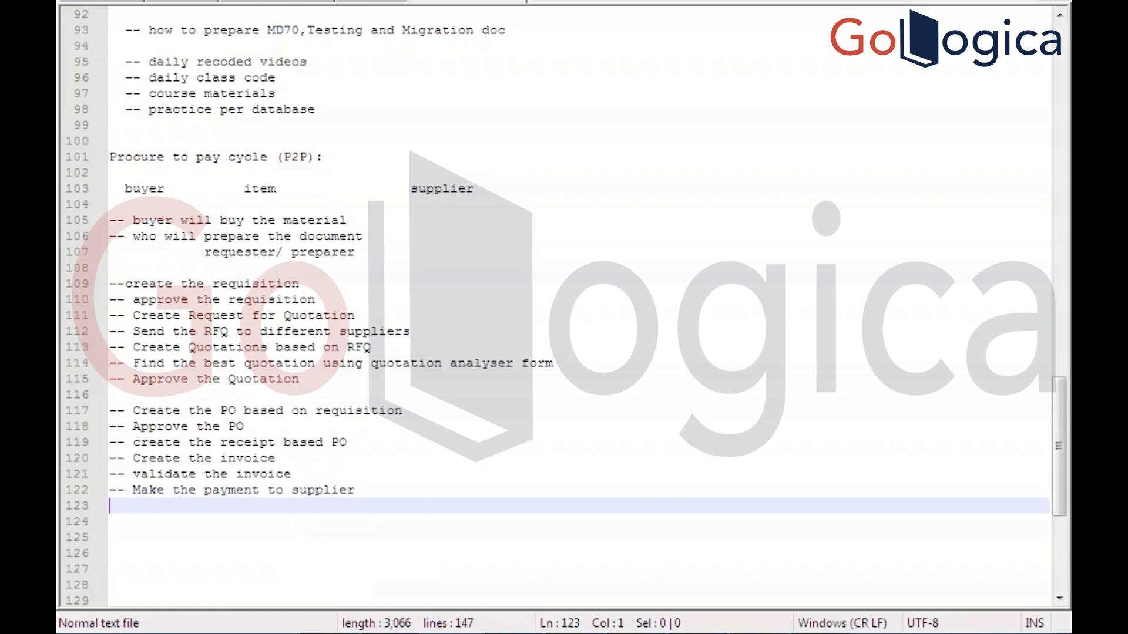
type("-")
type("-")
type("Trans")
type("f")
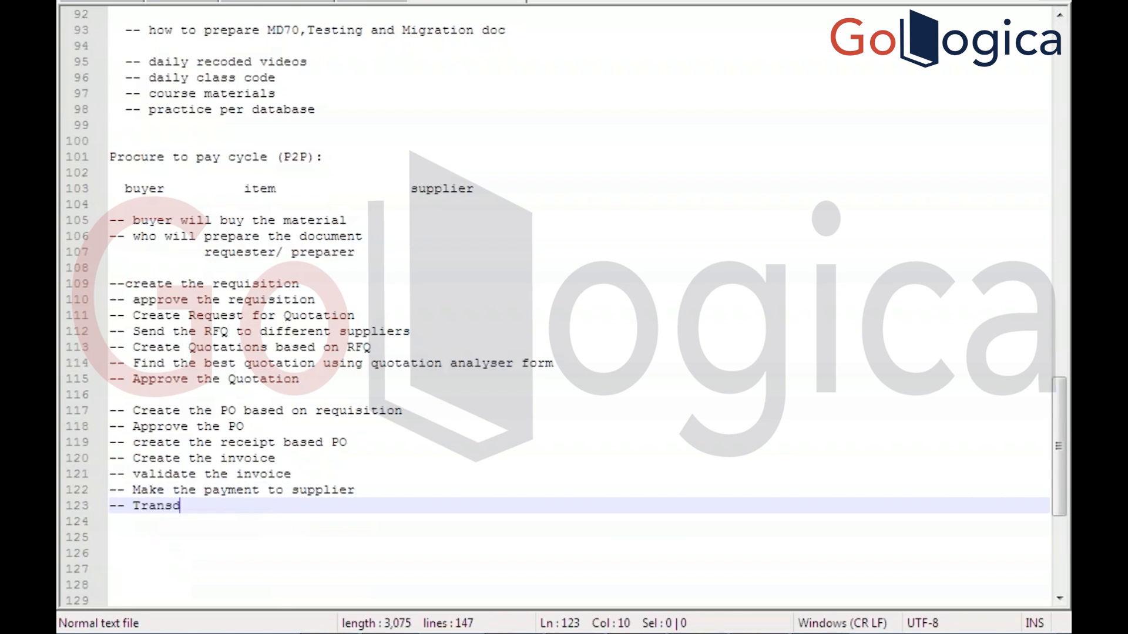
key("BackSpace")
type("fer to GL")
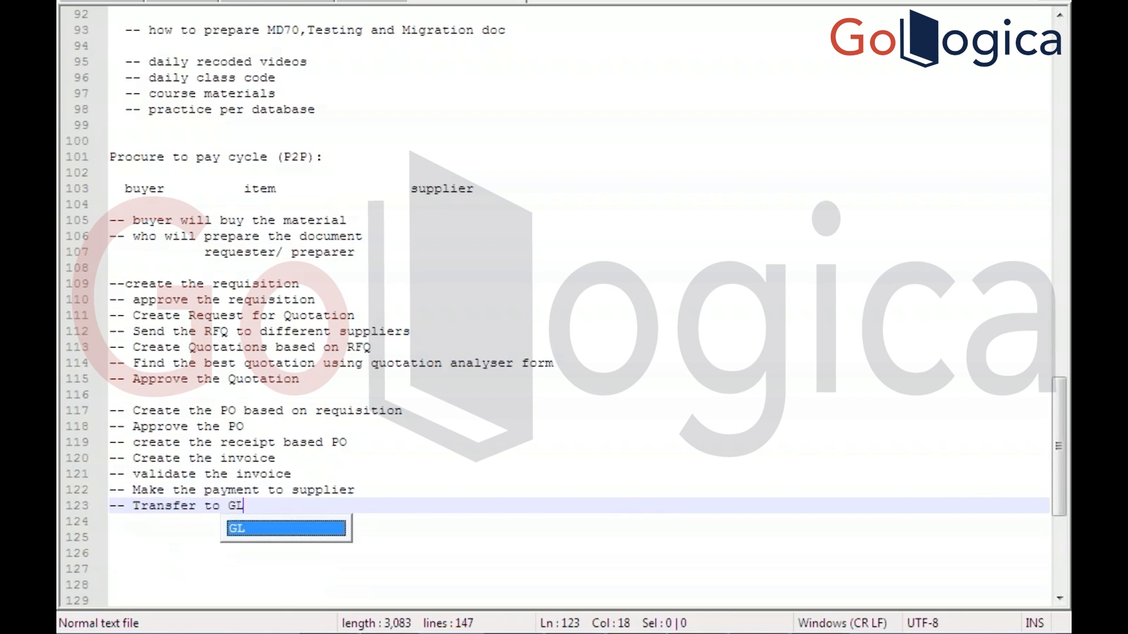
key("Escape")
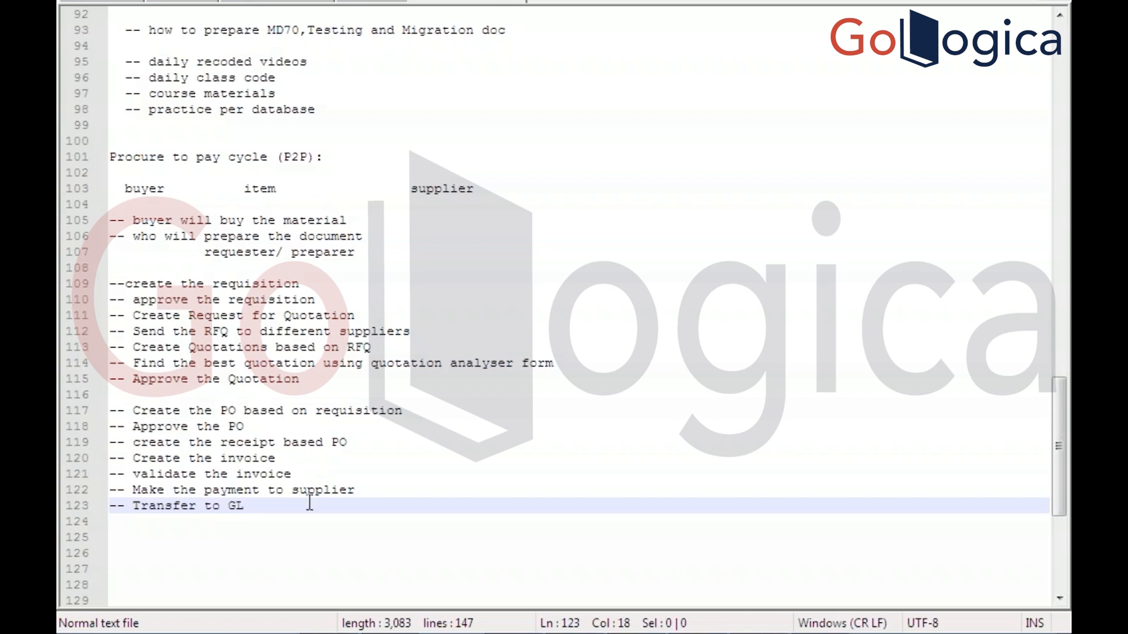
left_click_drag(297, 507, 112, 210)
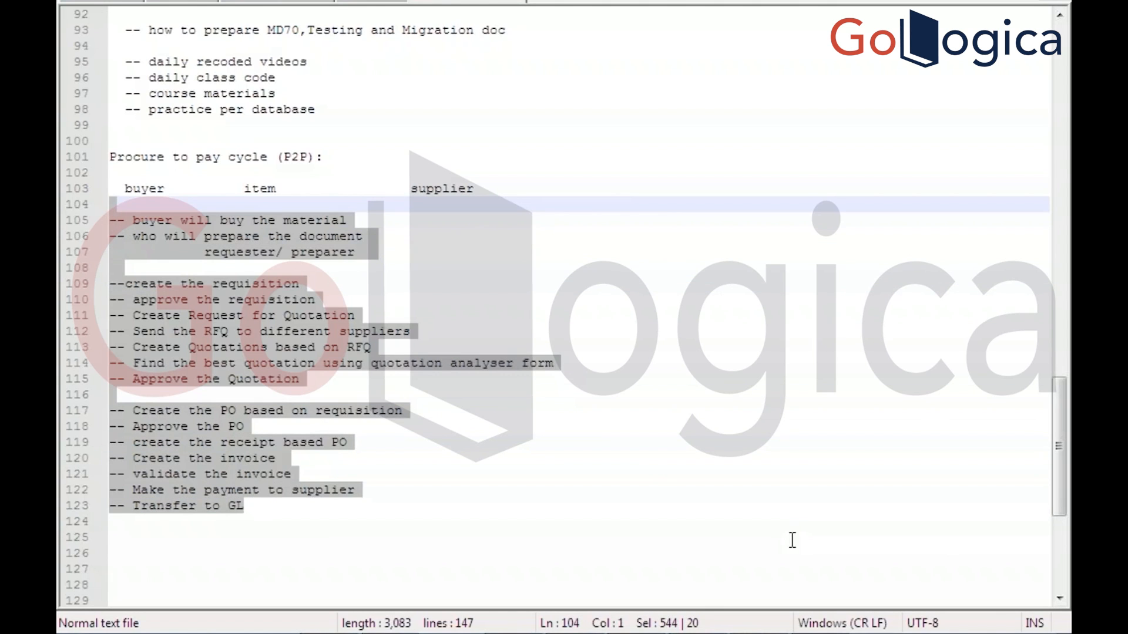
left_click(823, 608)
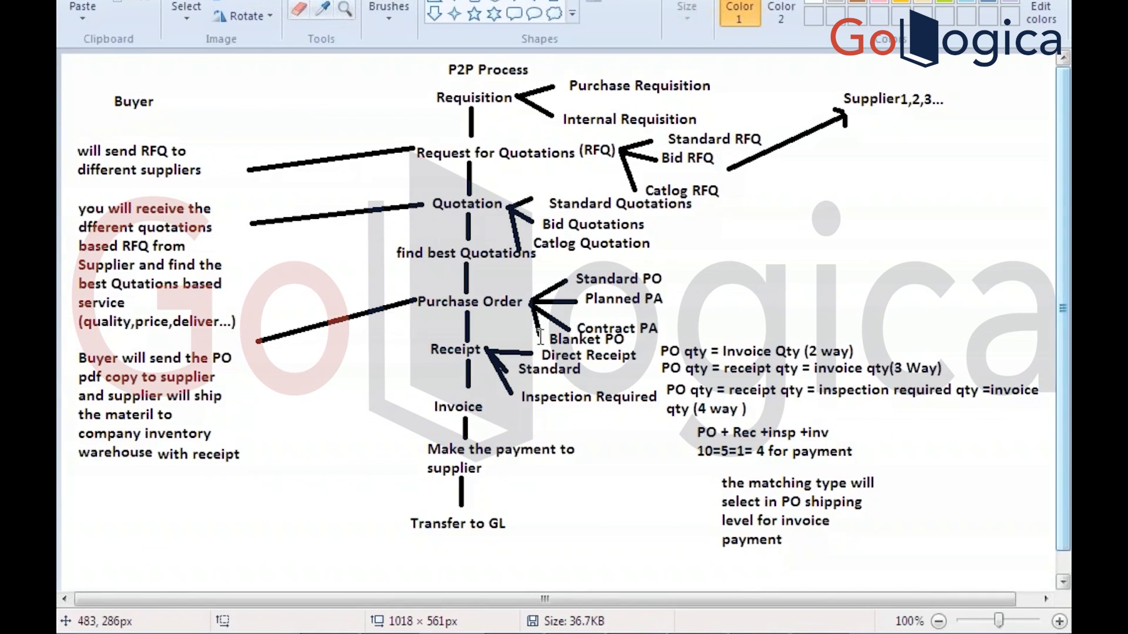
key("alt+Tab")
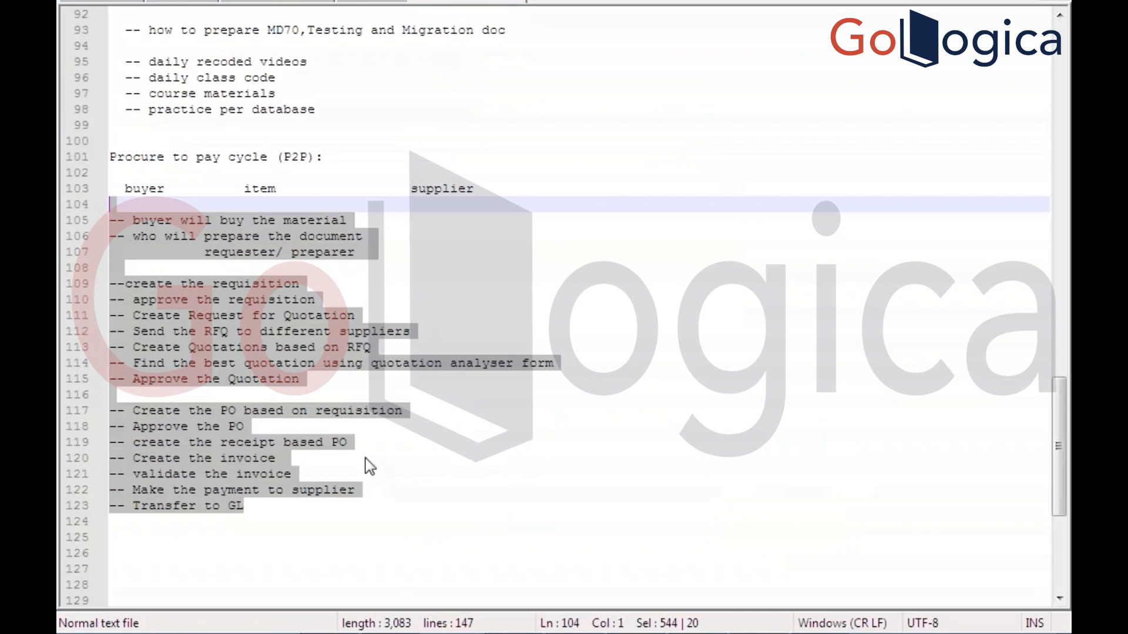
left_click(292, 532)
left_click_drag(264, 504, 110, 220)
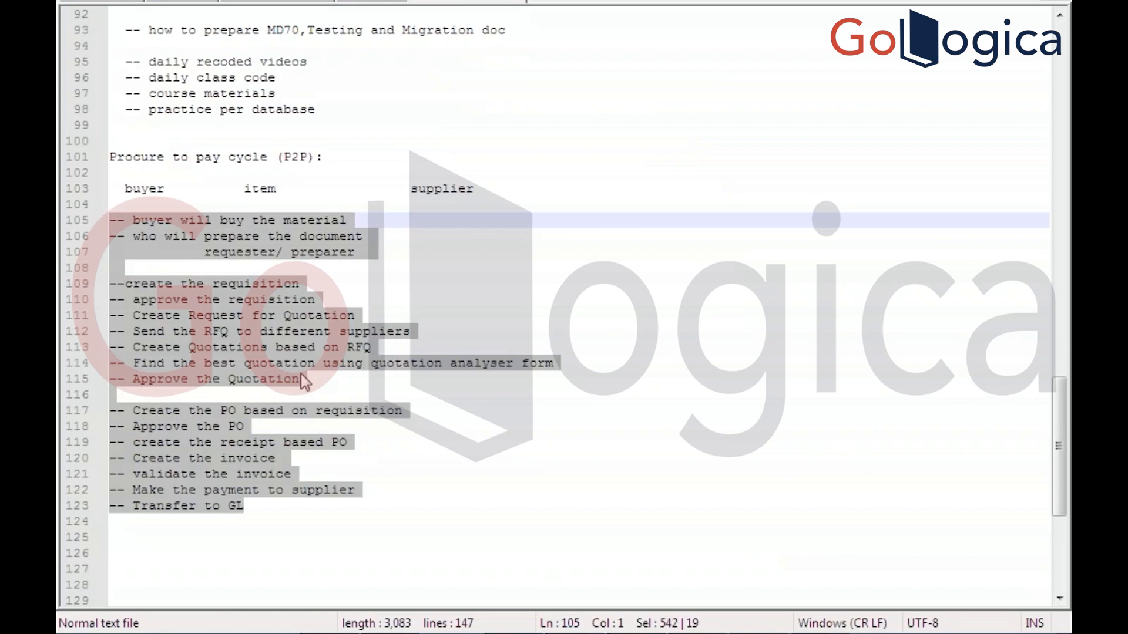
Launch the Remote Desktop client through the Run dialog
left_click(594, 354)
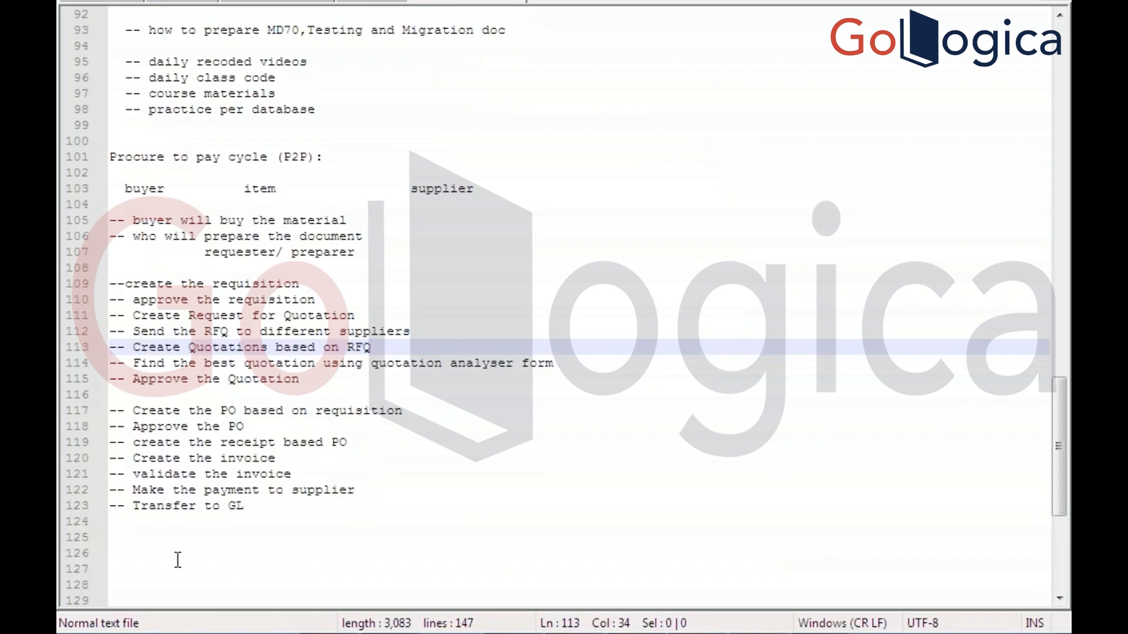
left_click(80, 633)
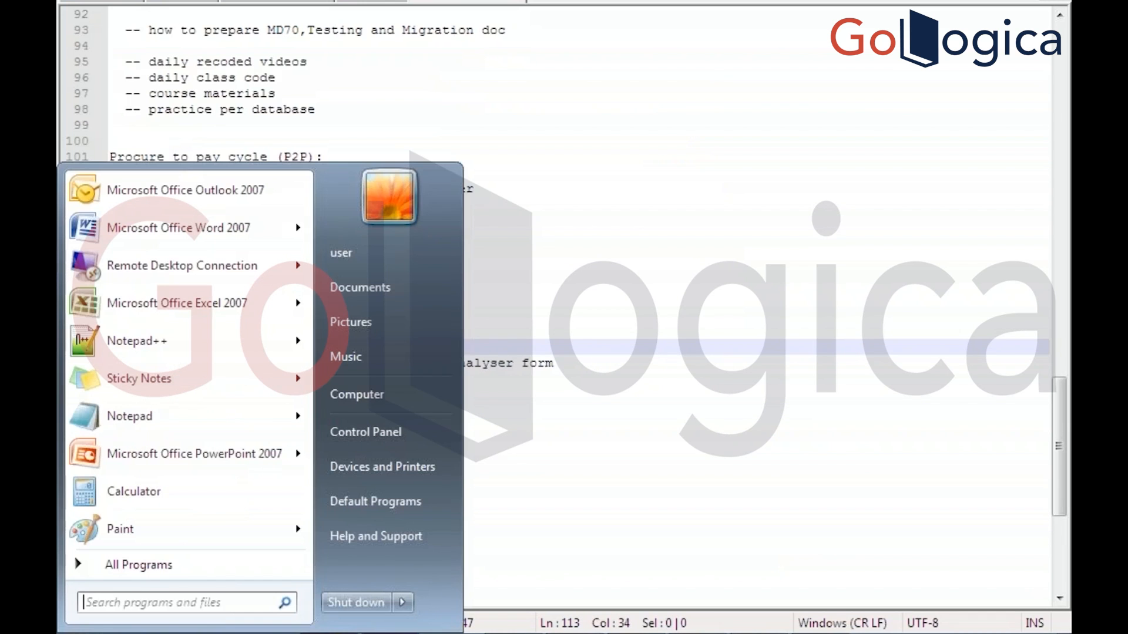
type("run")
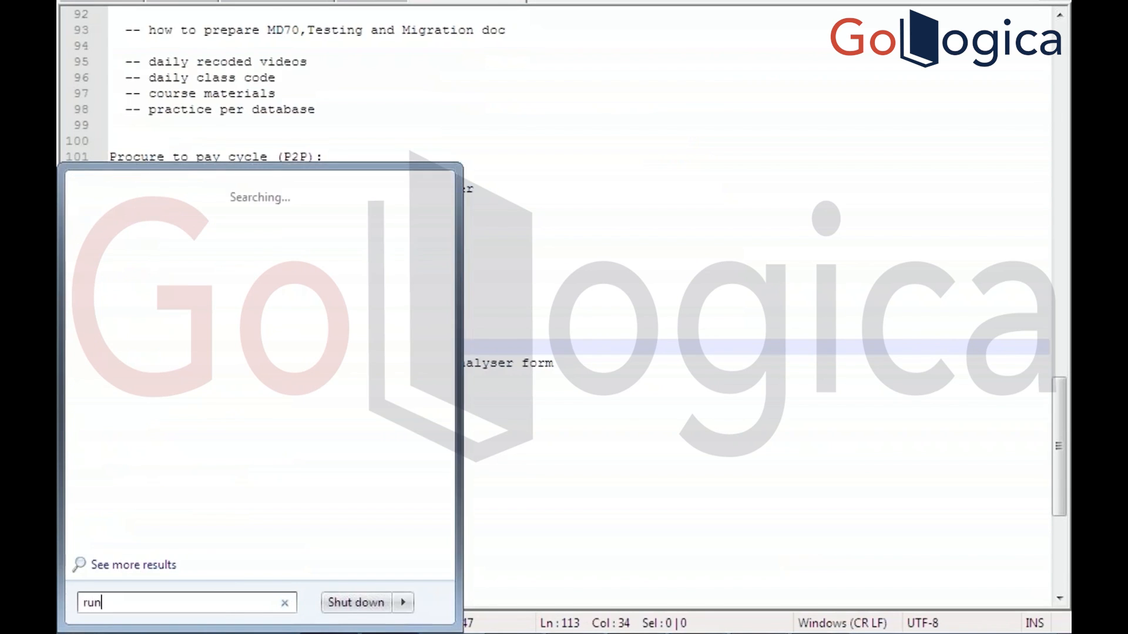
key("Return")
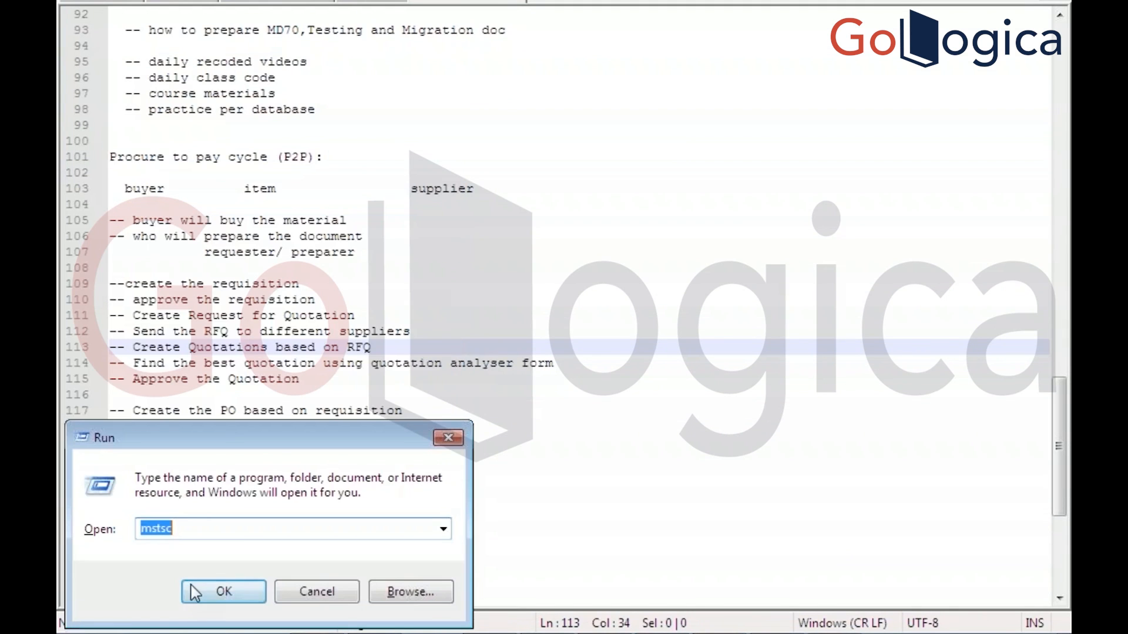
left_click(211, 590)
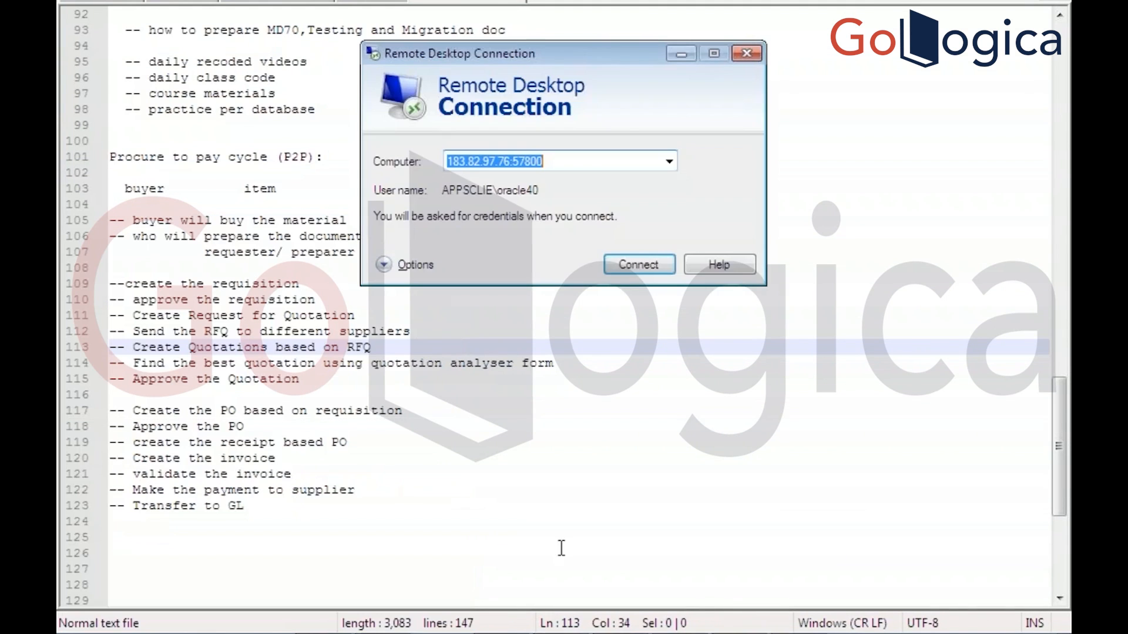
Connect to the remote server, accept the identity warning, and log on with the account password
left_click(637, 266)
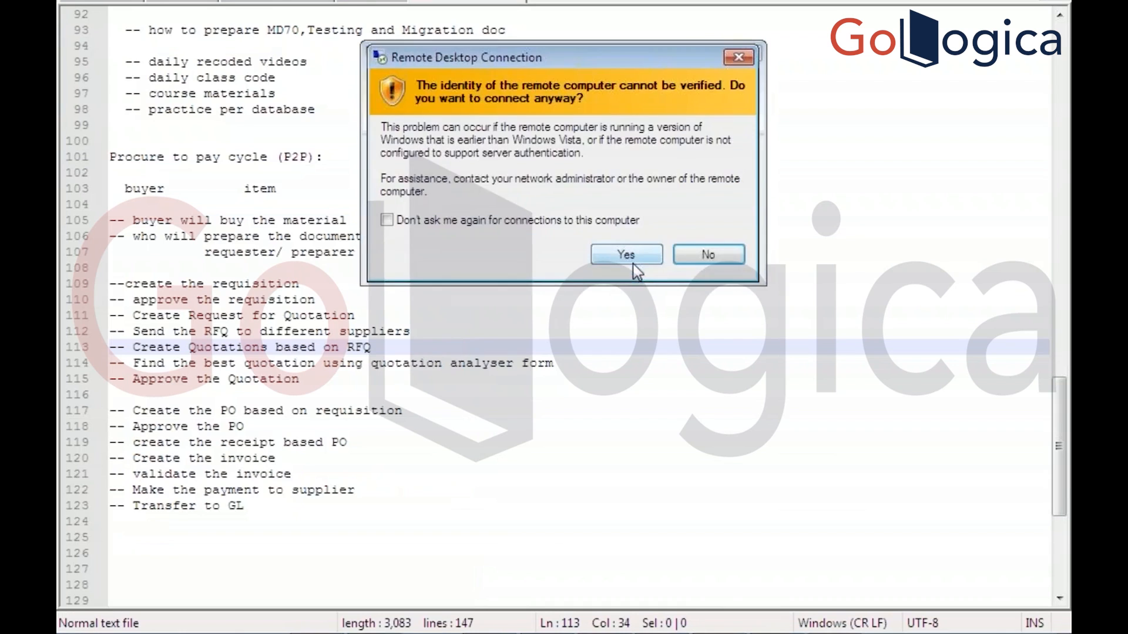
left_click(636, 259)
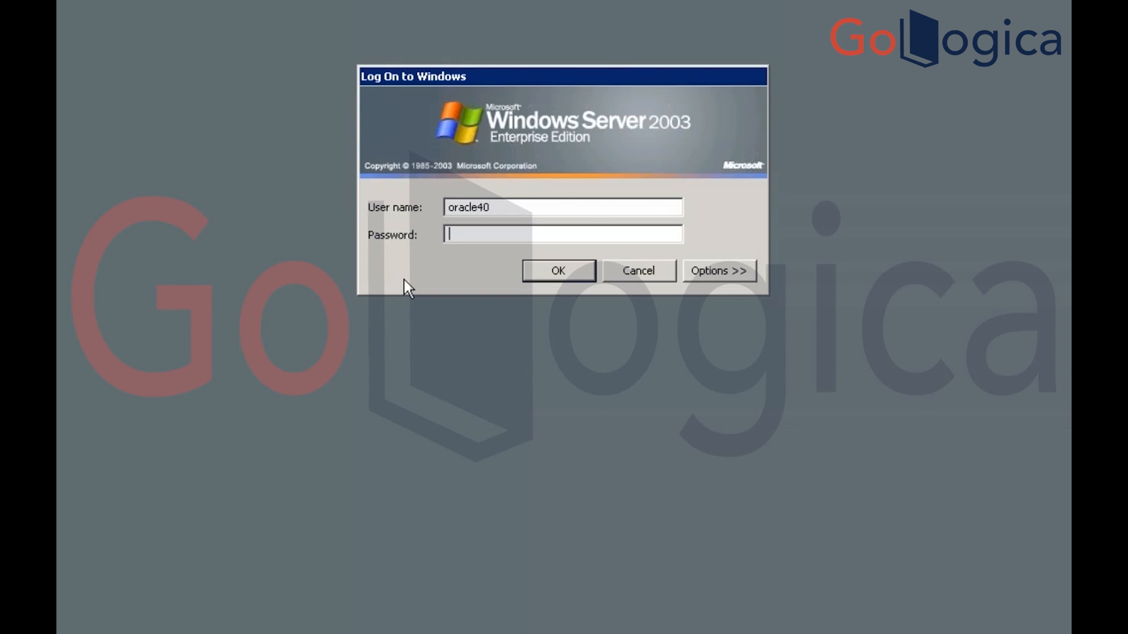
type("•••••••••")
key("Return")
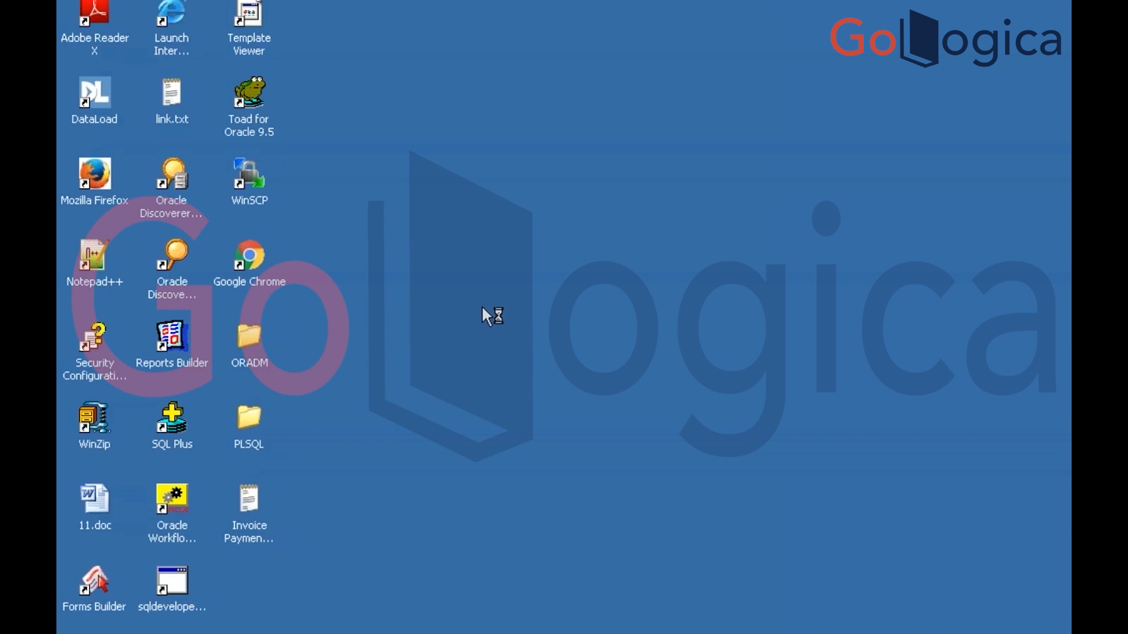
Launch Toad for Oracle 9.5, then open Internet Explorer on the EBS redirect at glo.dev.com:8000
left_click(258, 93)
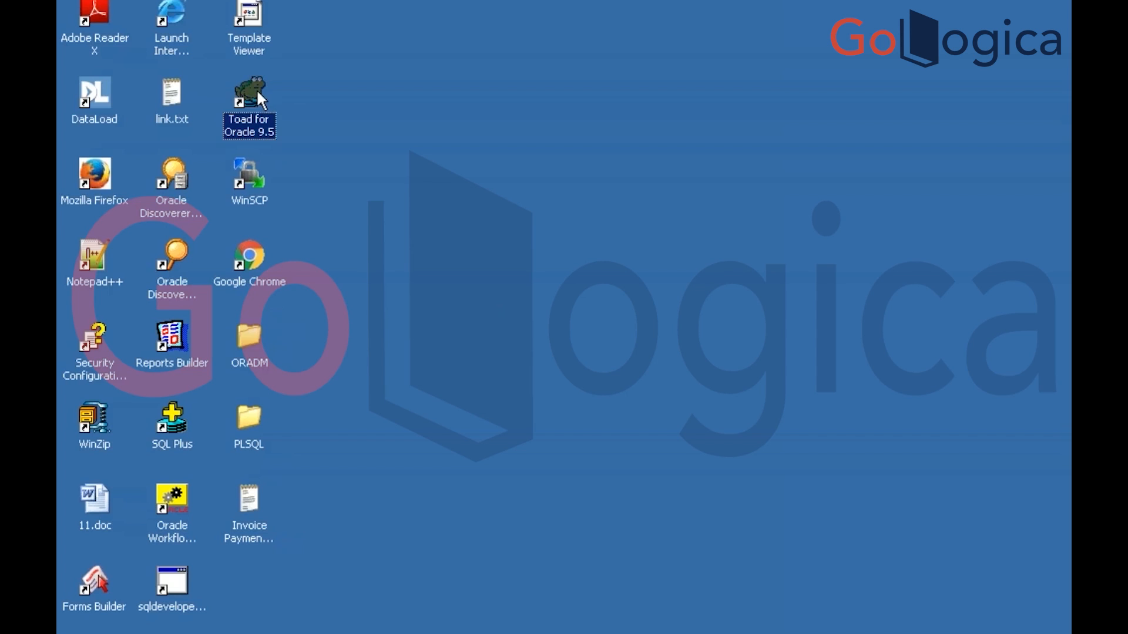
double_click(260, 91)
left_click(250, 185)
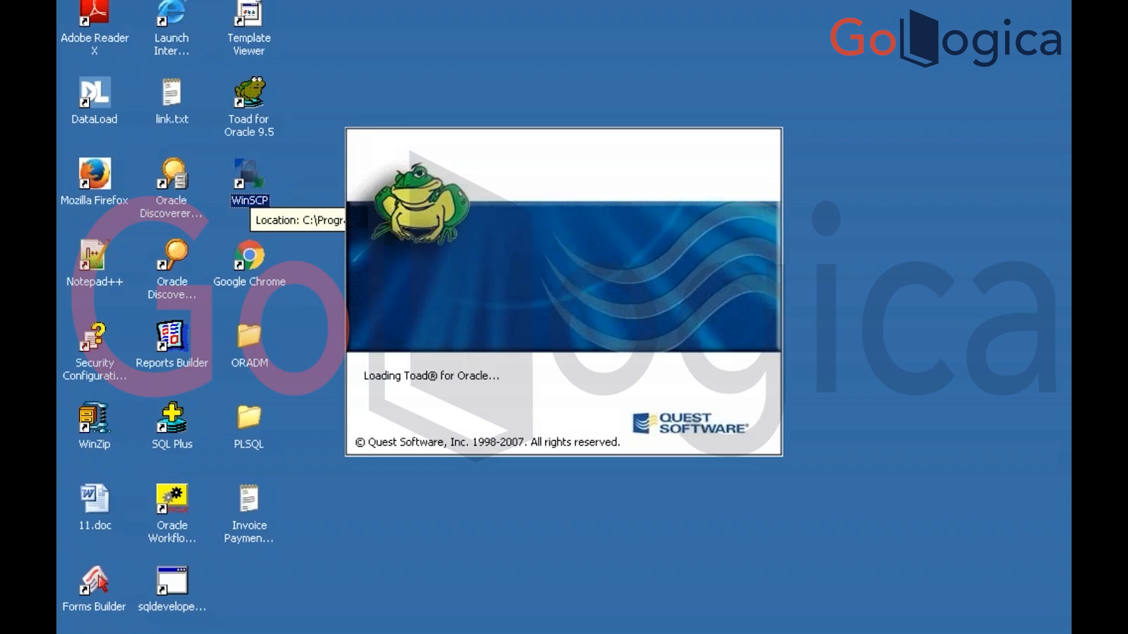
left_click(172, 341)
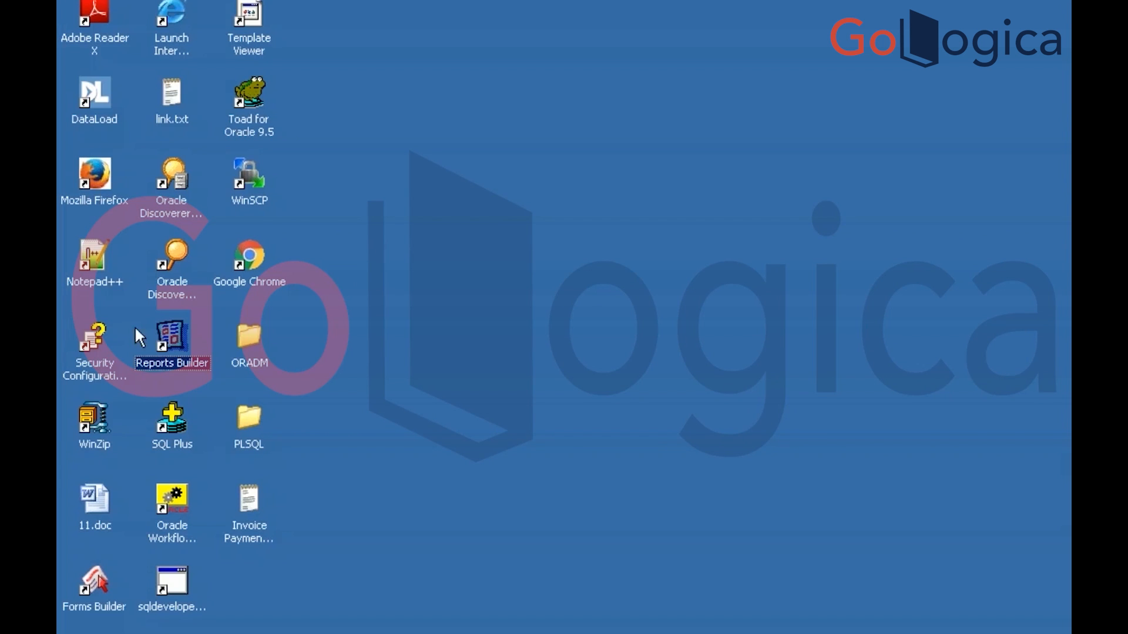
double_click(94, 572)
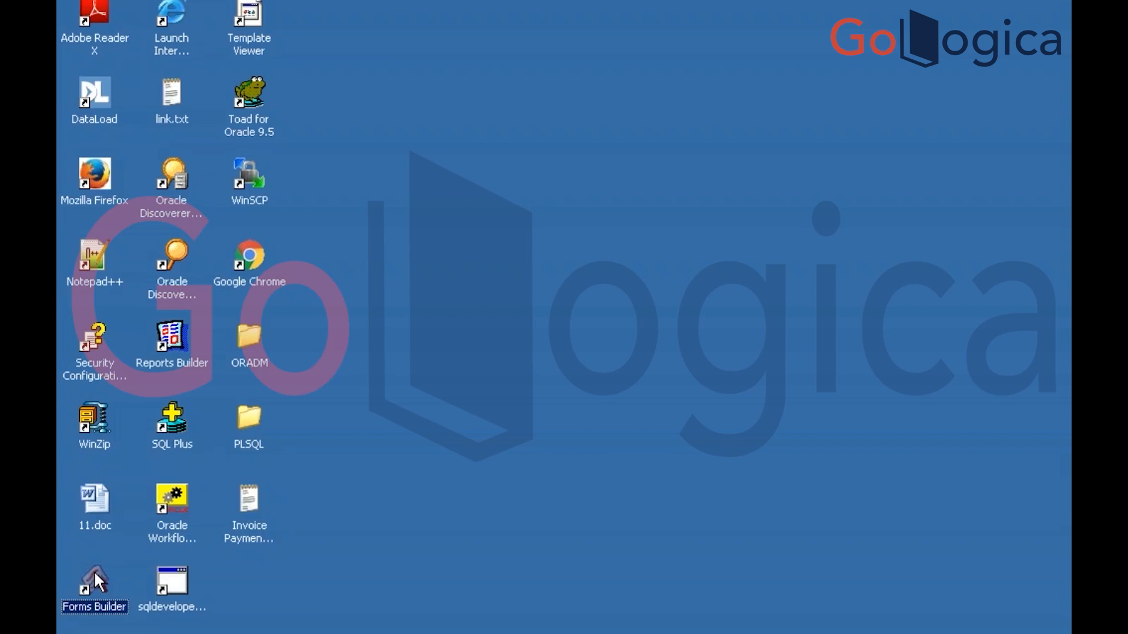
left_click(174, 492)
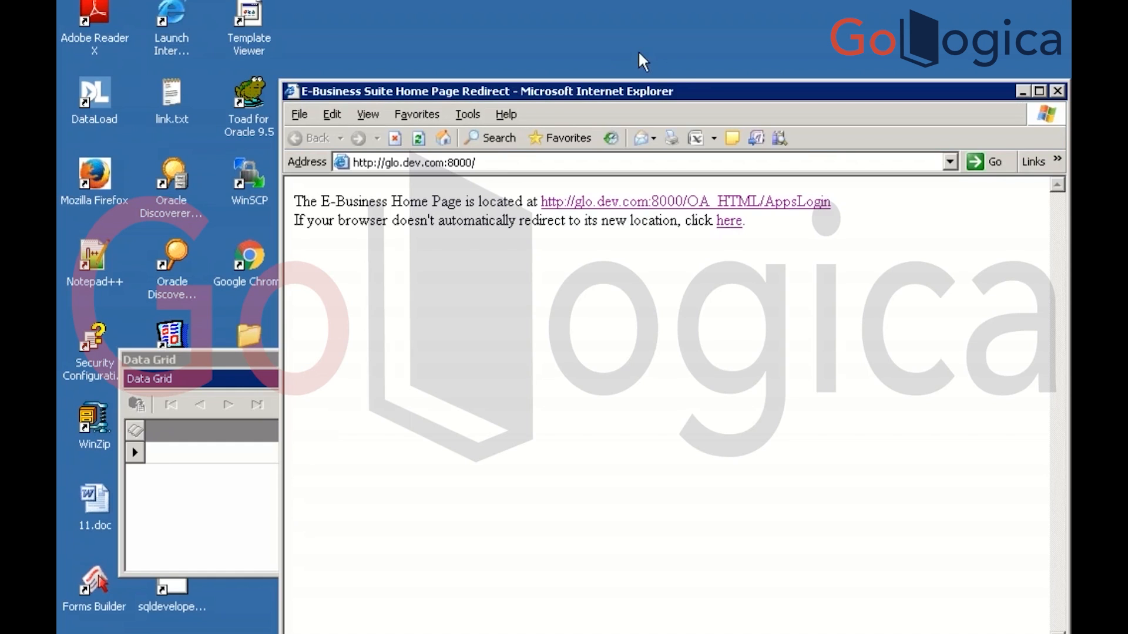
Maximise the EBS browser and dock Toad's Data Grid beneath the SQL editor
double_click(699, 86)
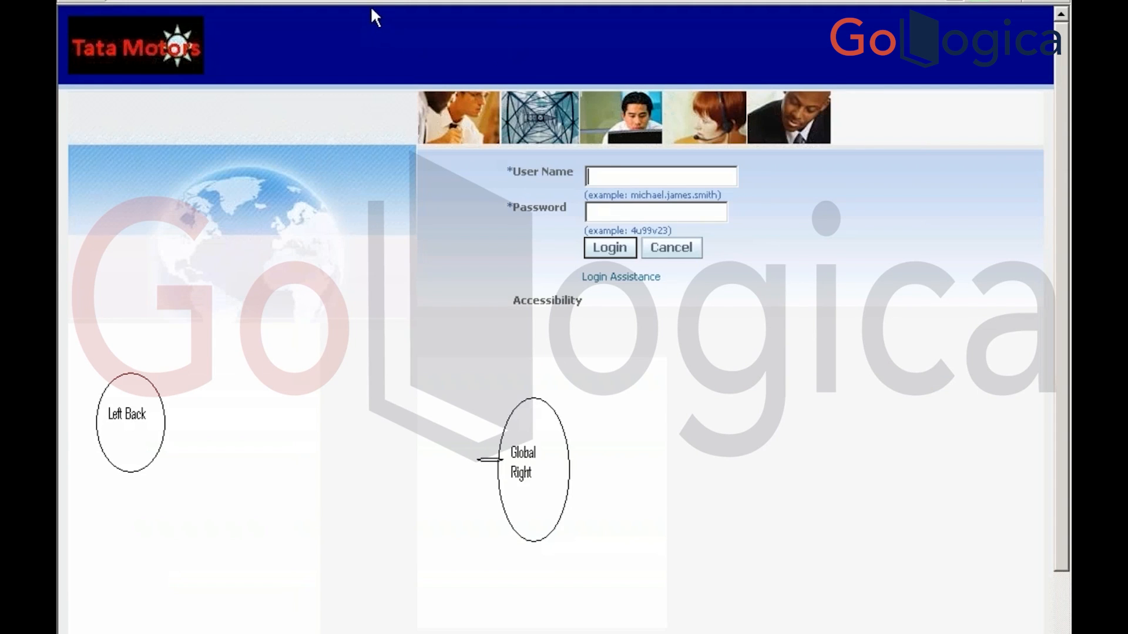
left_click(254, 1)
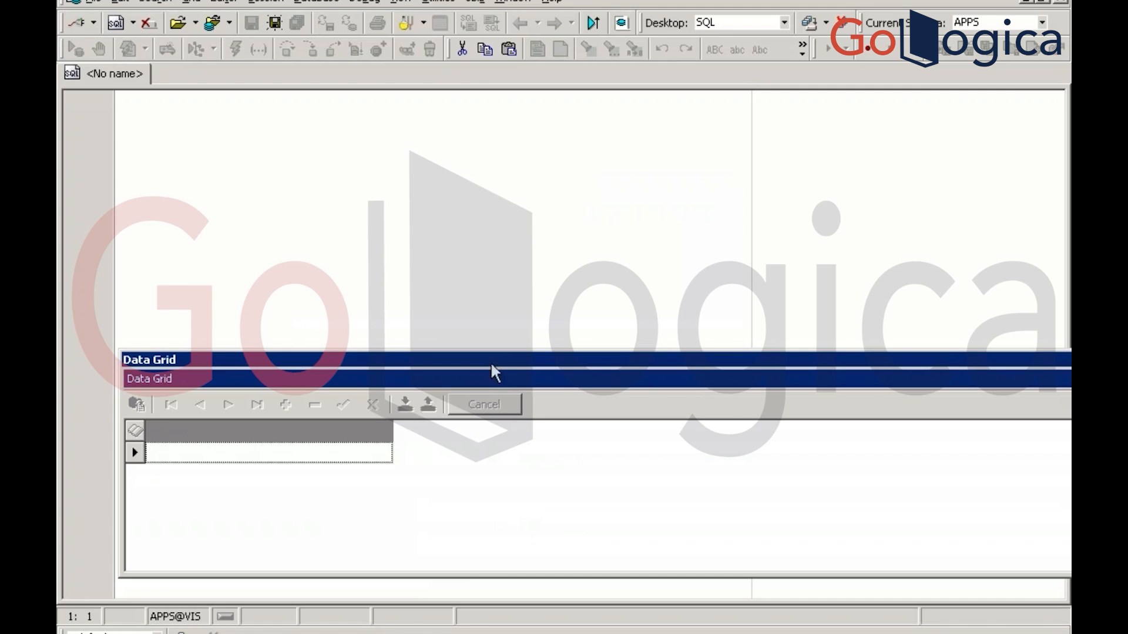
mouse_move(501, 361)
left_mouse_down()
mouse_move(435, 406)
mouse_move(445, 433)
left_mouse_up()
left_click(476, 347)
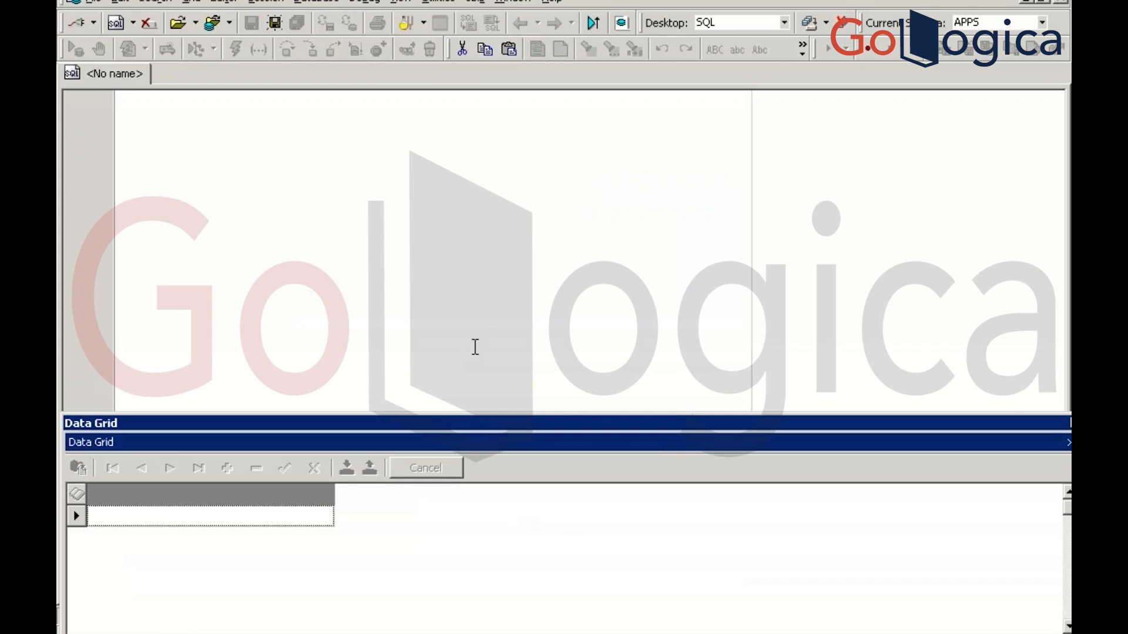
Sign in on the E-Business Suite login page with the user name and password
key("alt+Tab")
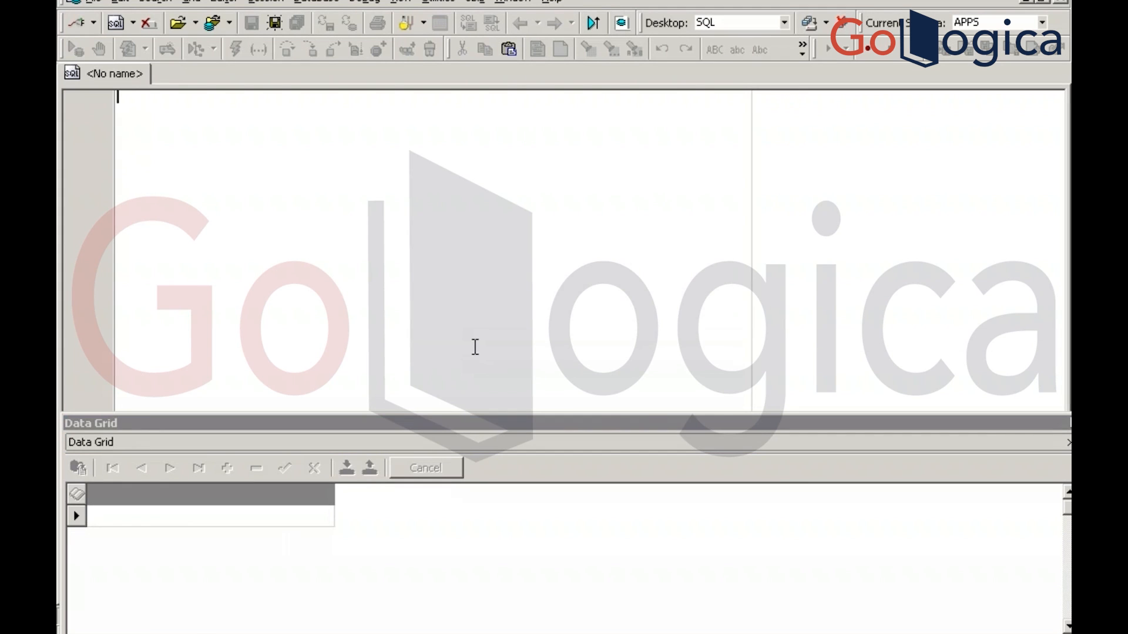
key("alt+Tab")
key("alt+Tab")
key("alt+Tab")
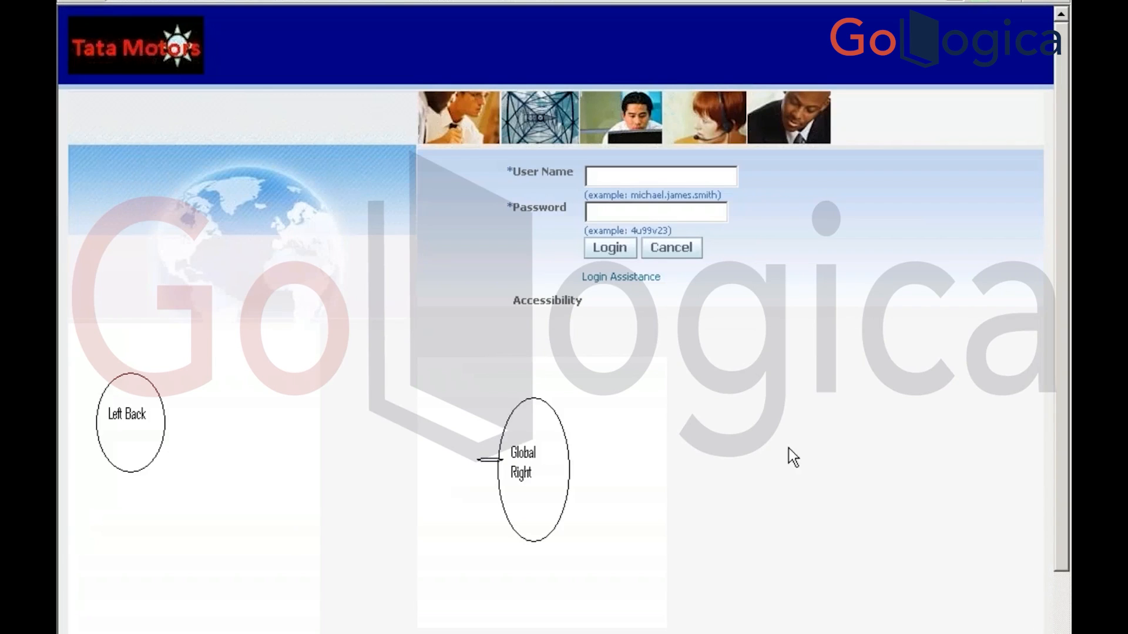
left_click(614, 184)
type("operatio")
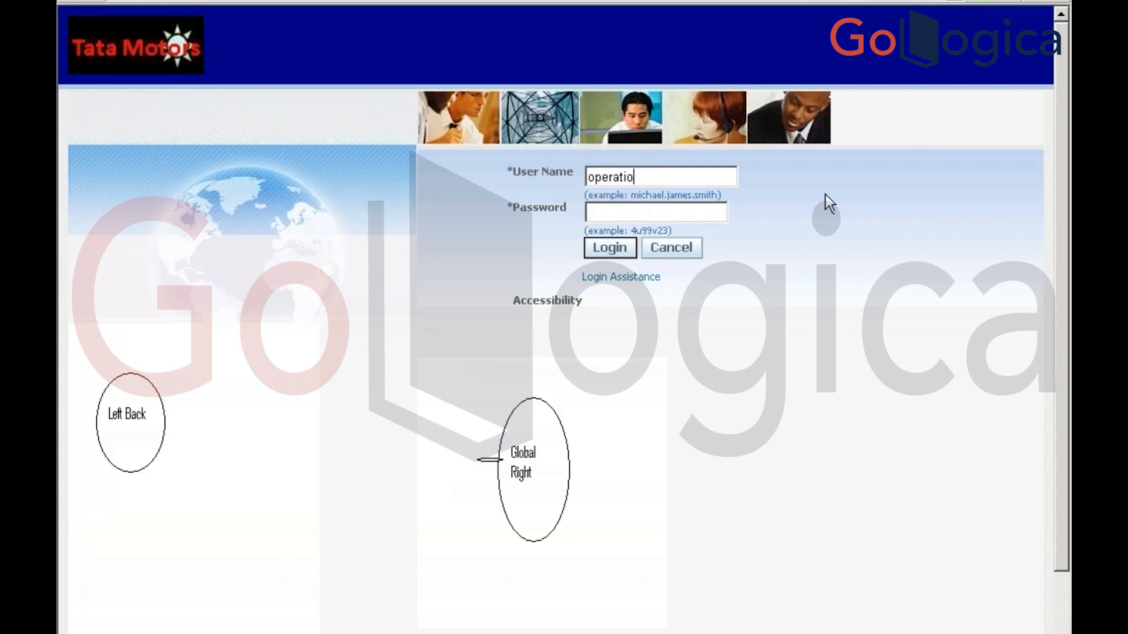
type("ns")
key("Tab")
type("welcome")
left_click(611, 249)
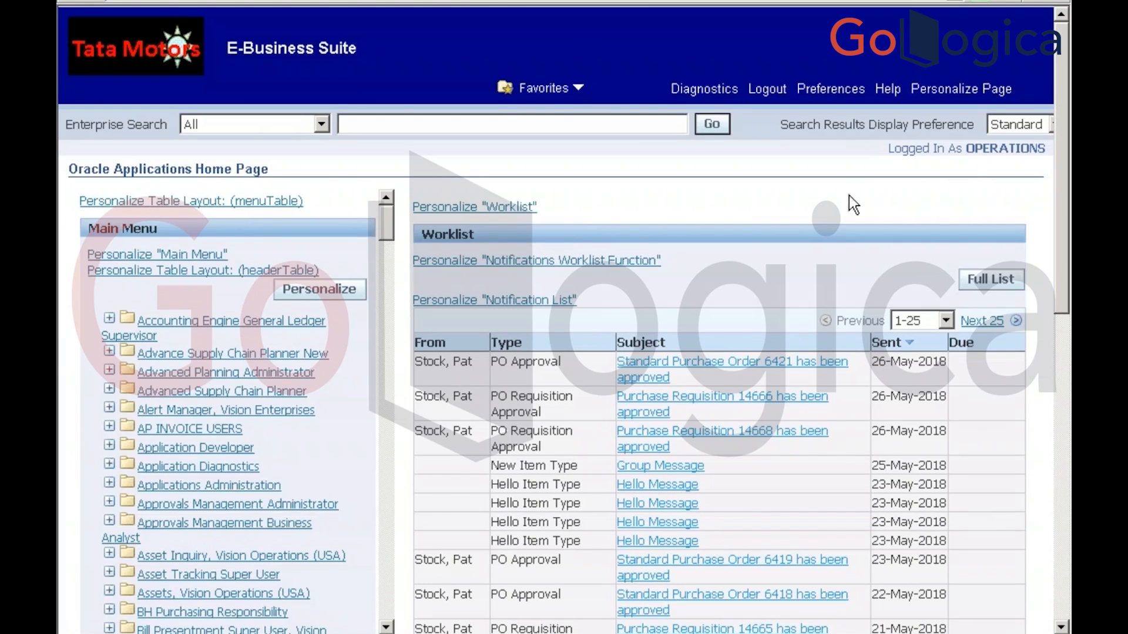
Expand Application Developer > Concurrent in the Main Menu and open Program
double_click(994, 149)
left_click_drag(386, 218, 373, 195)
left_click_drag(1062, 243, 1044, 185)
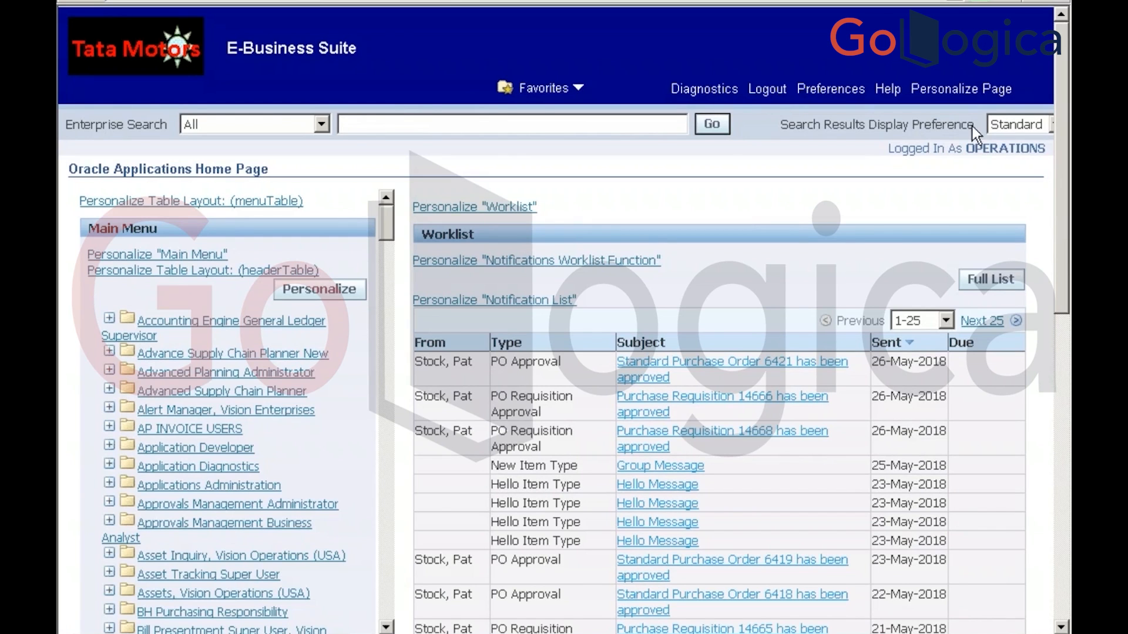
left_click(182, 453)
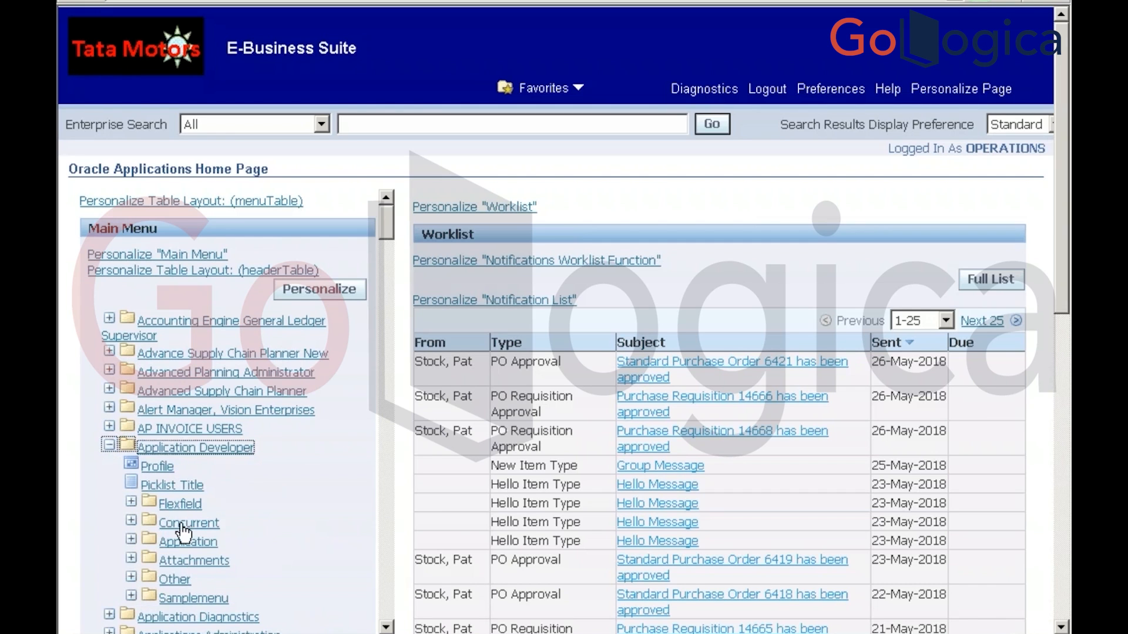
left_click(184, 531)
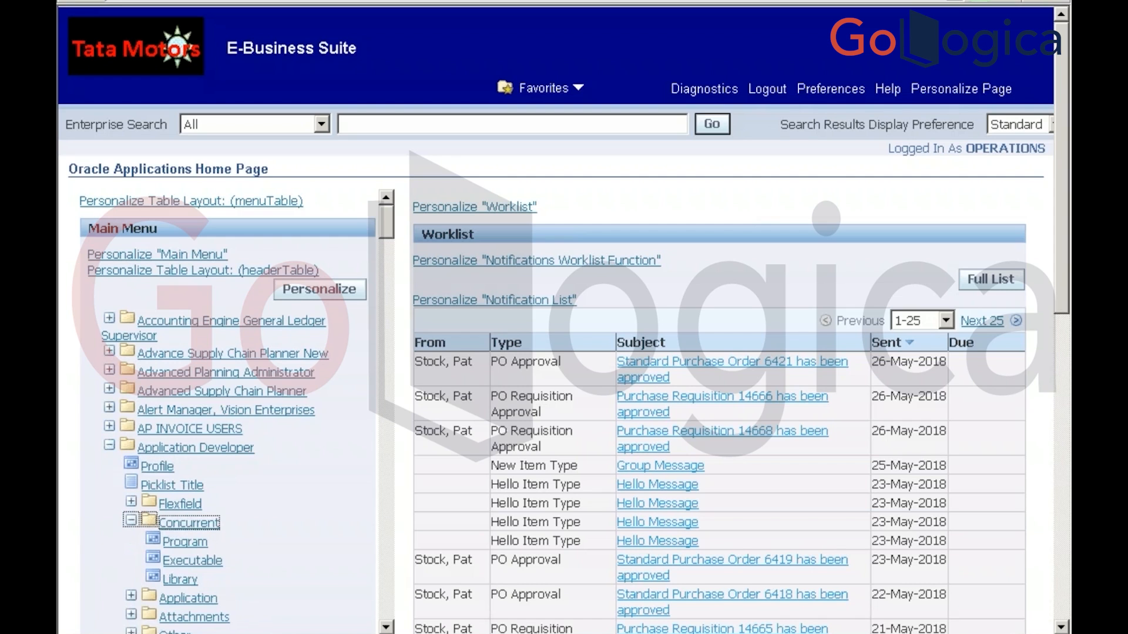
left_click(183, 544)
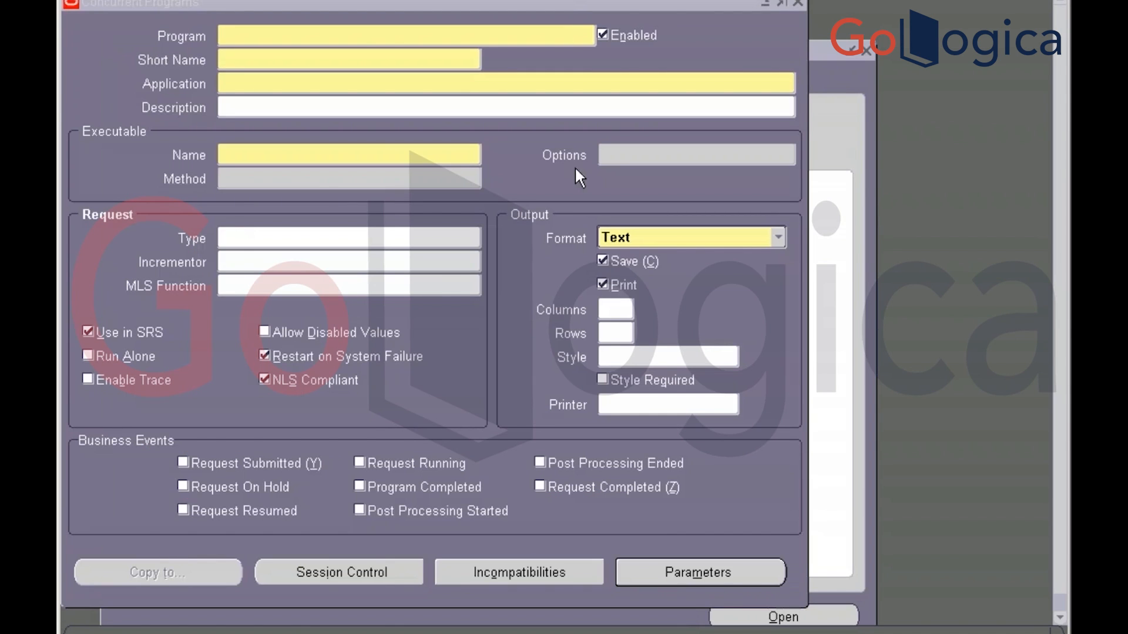
Close the Concurrent Programs form and bring the Application Developer Navigator back to the front
left_click(797, 2)
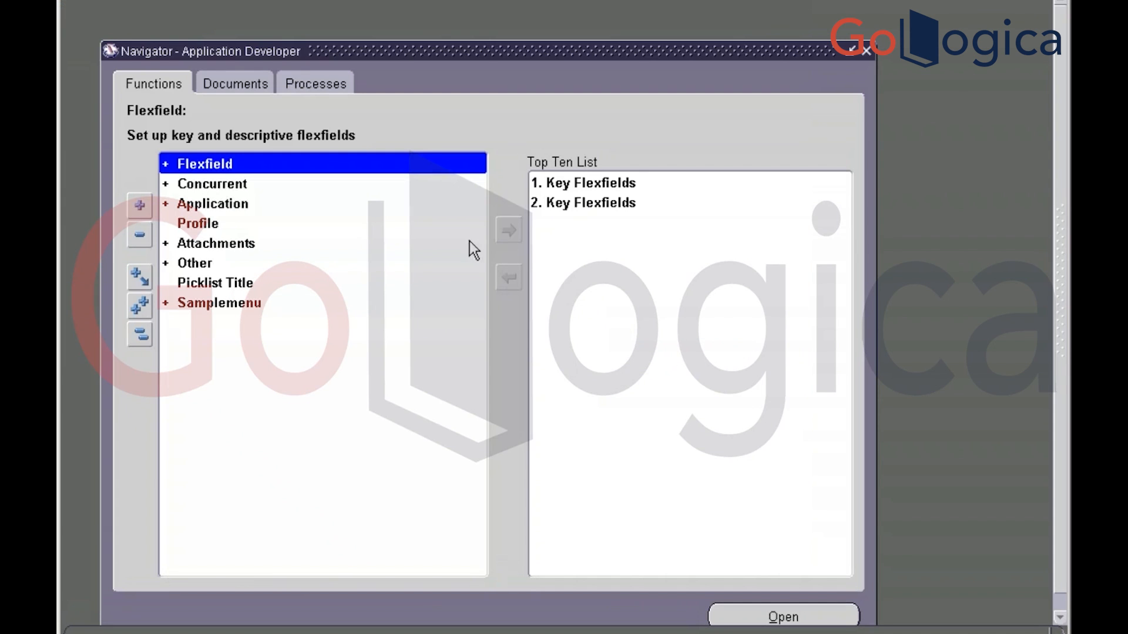
key("alt+Tab")
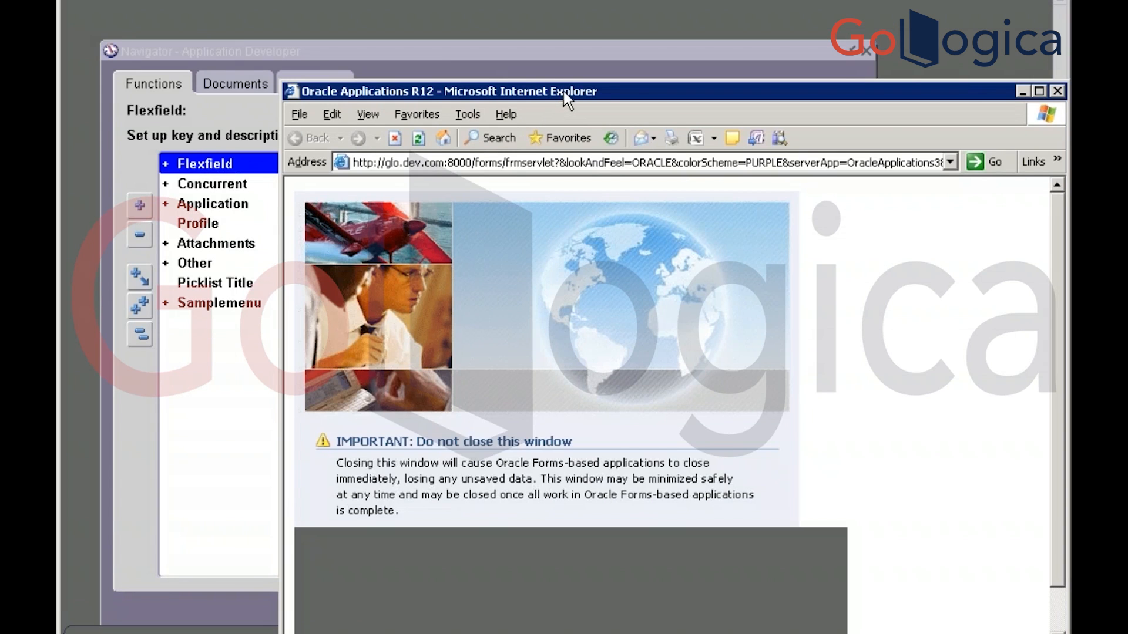
left_click_drag(557, 93, 454, 51)
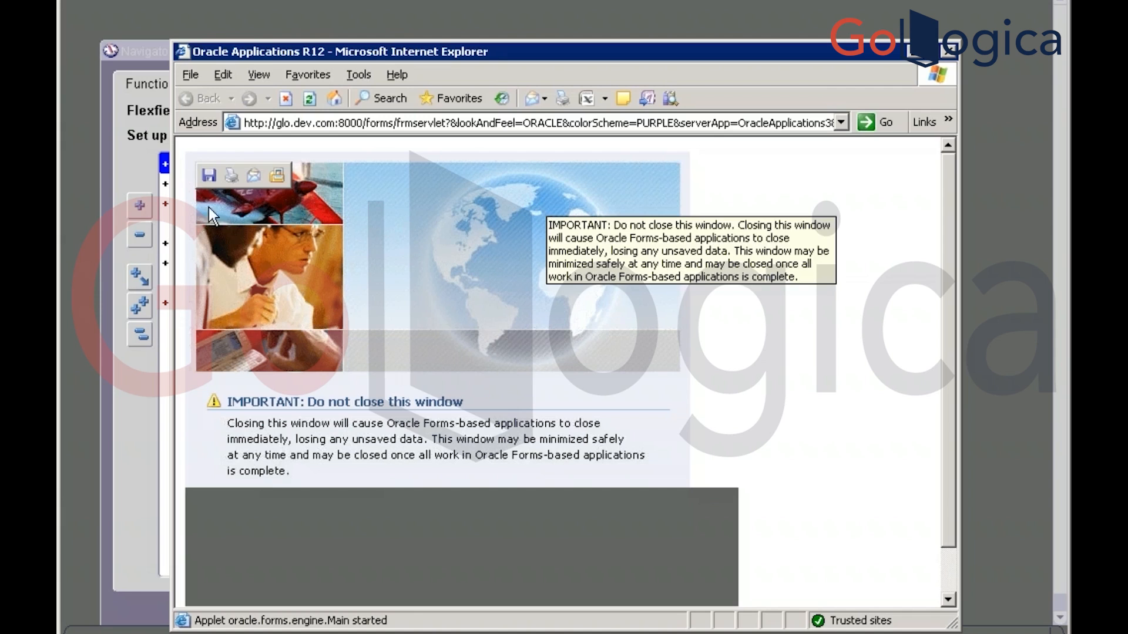
left_click(126, 171)
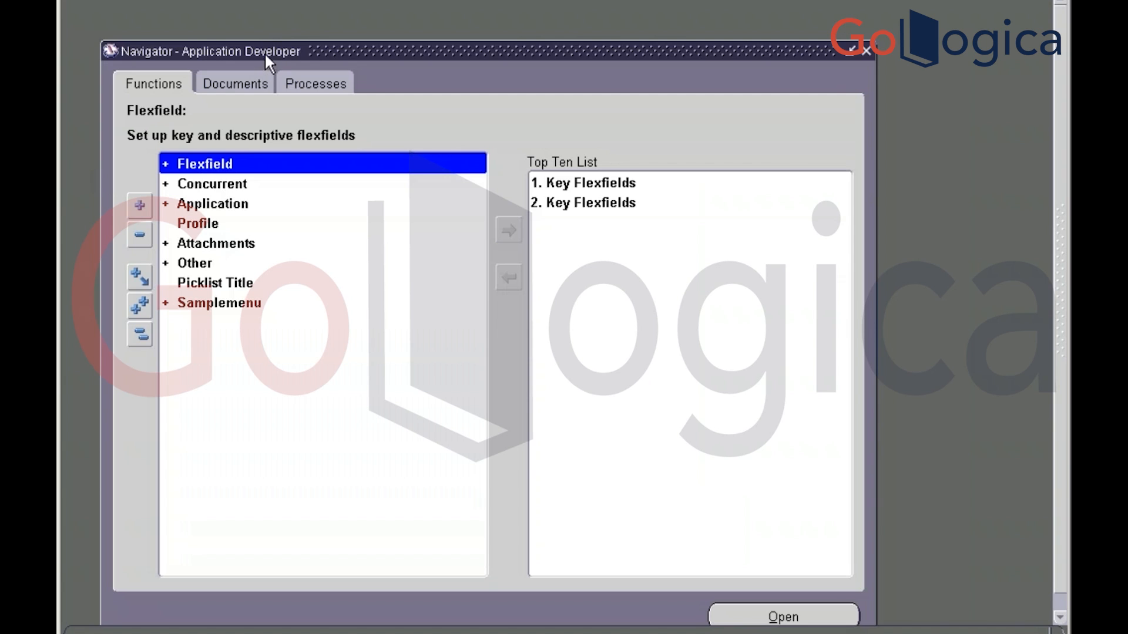
Filter responsibilities on 'purchasing' and switch to Purchasing, Vision Operations (USA)
left_click_drag(265, 51, 234, 21)
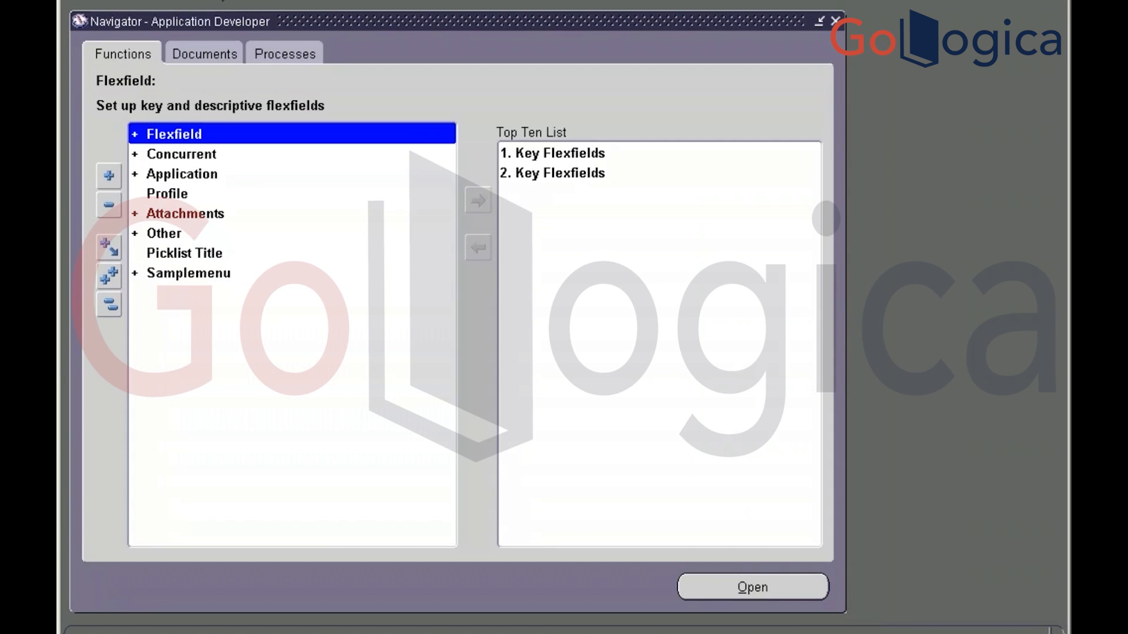
key("ctrl+l")
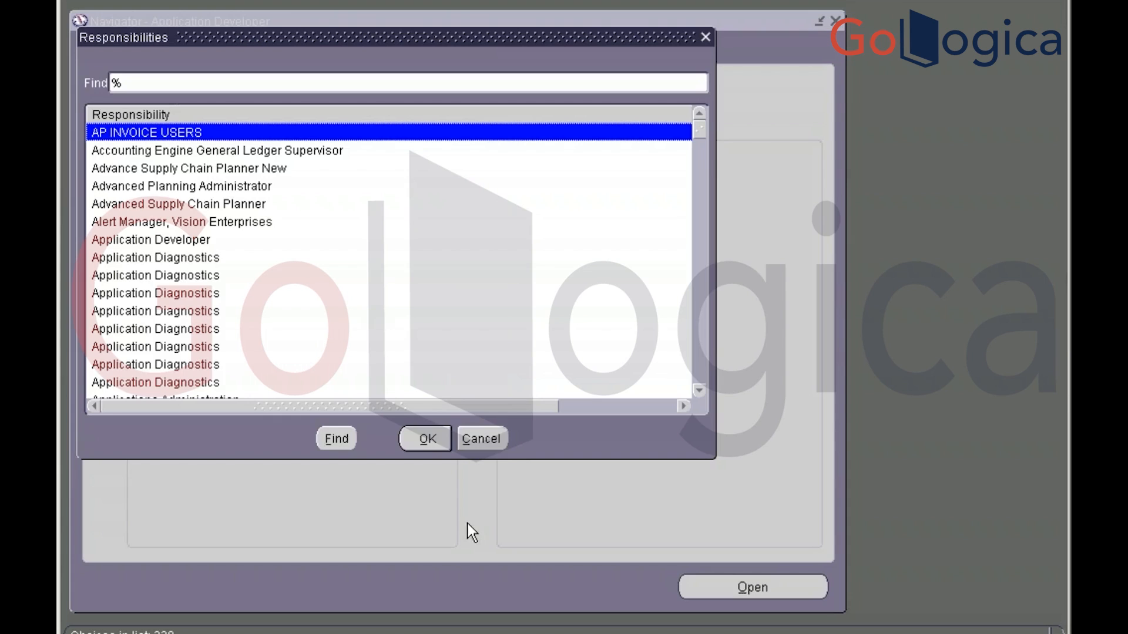
left_click(501, 442)
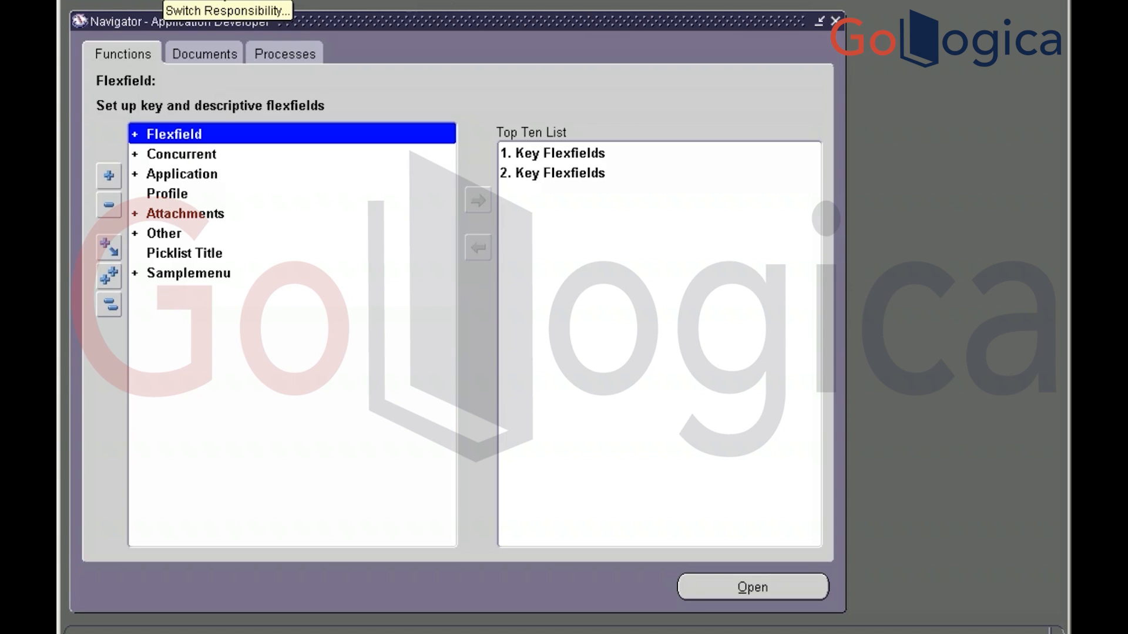
left_click(224, 0)
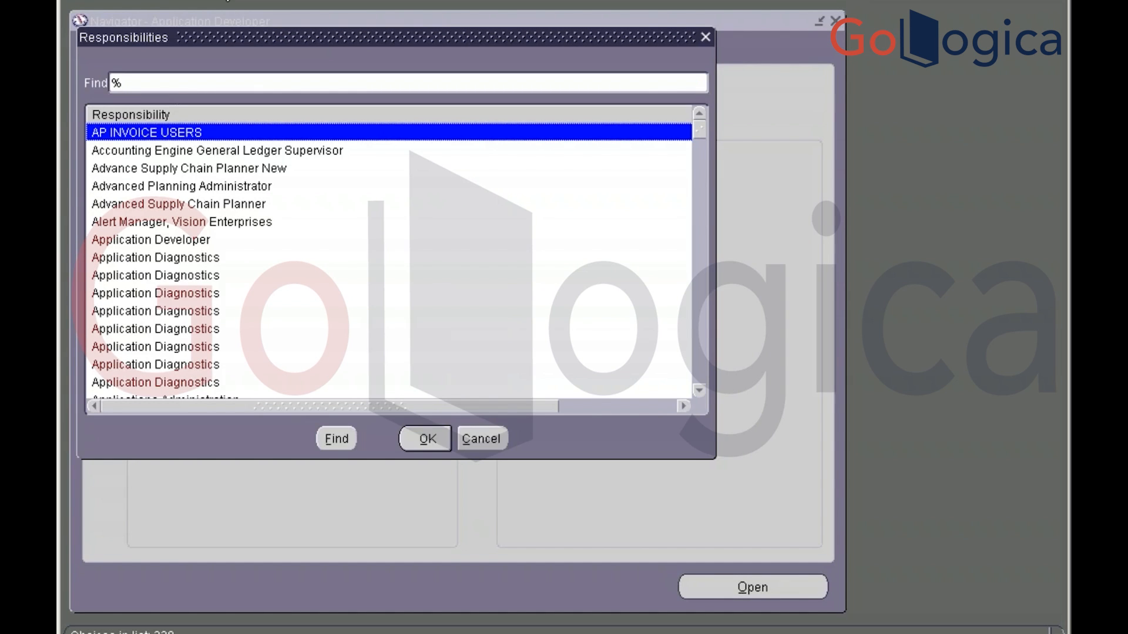
left_click(474, 441)
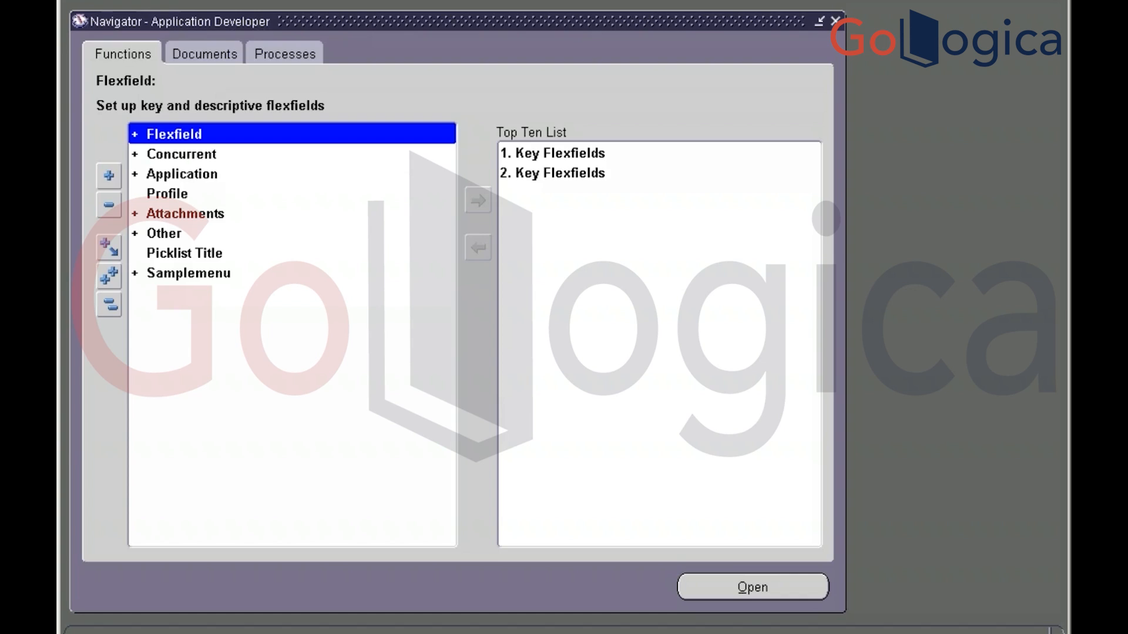
type("pu")
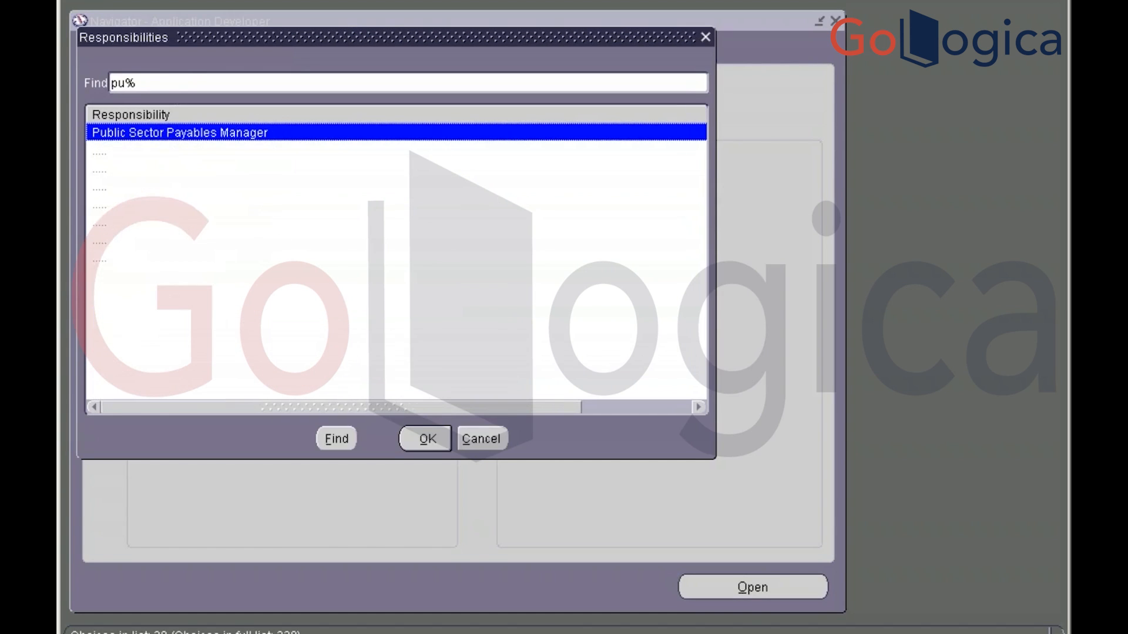
type("rchasing")
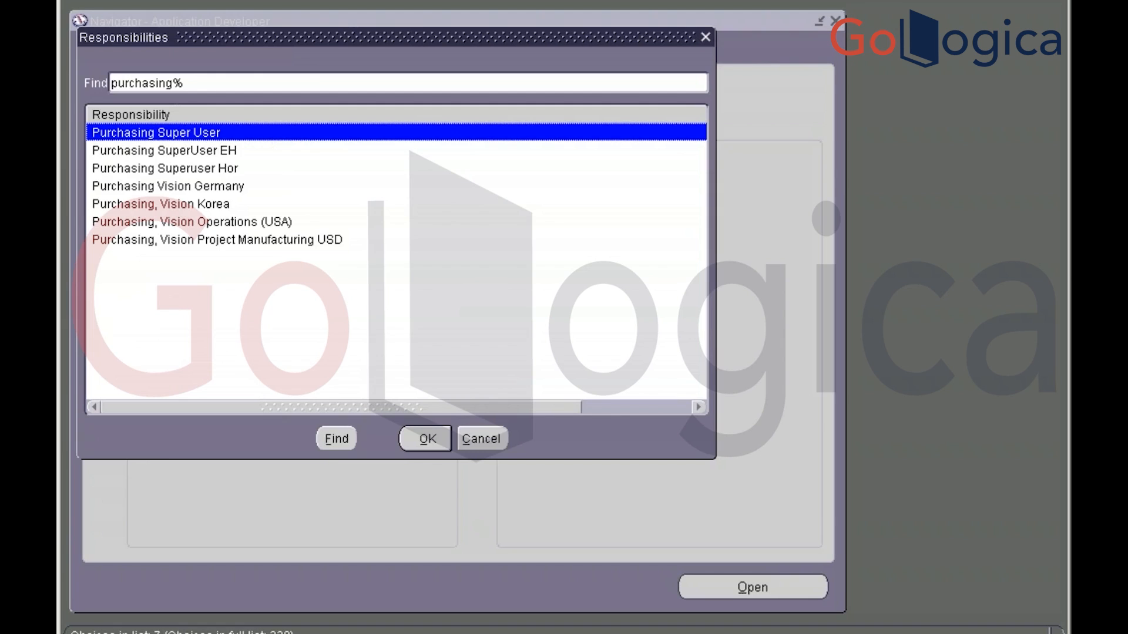
key("Down")
key("Down")
key("Down")
key("Down")
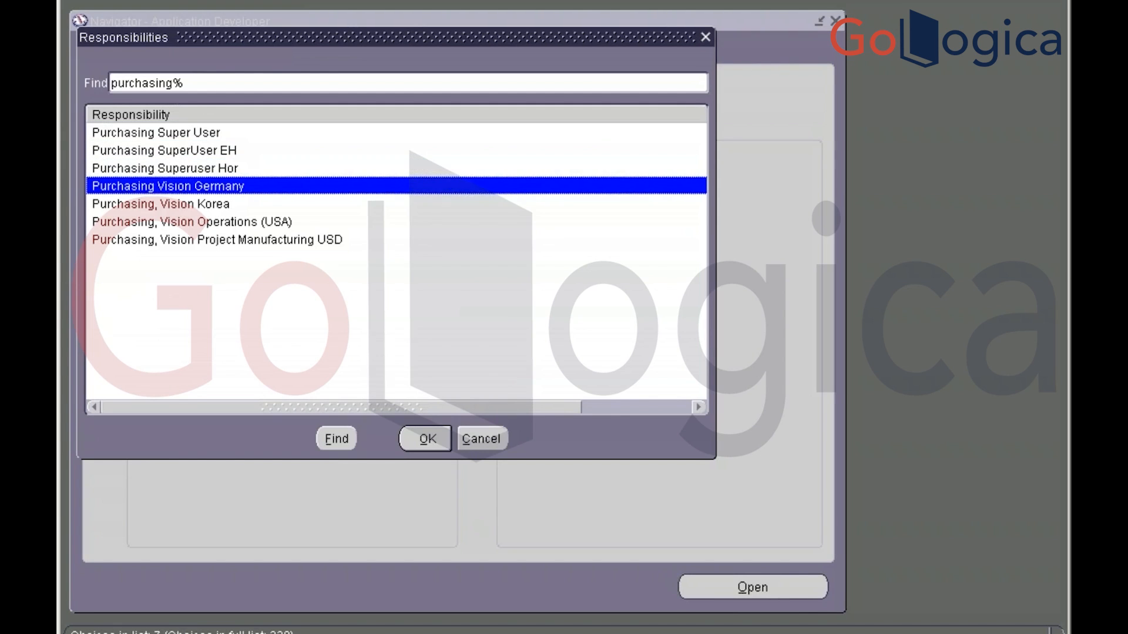
key("Down")
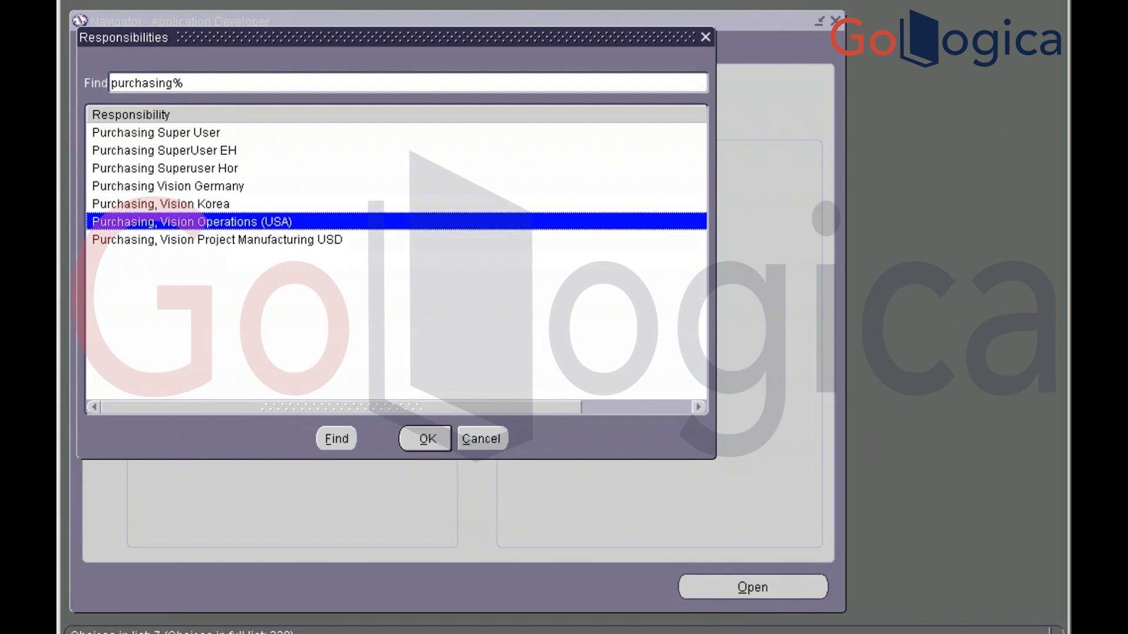
key("Return")
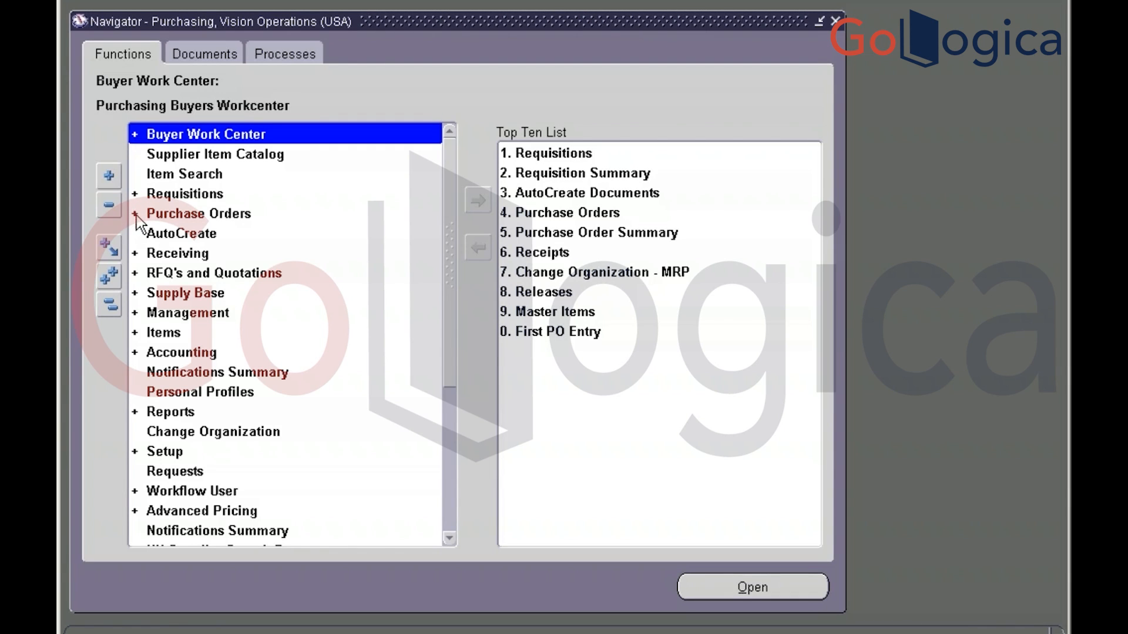
Expand Purchase Orders, select Purchase Order Summary and Purchase Orders, then highlight 'requisition' in the notes
double_click(168, 215)
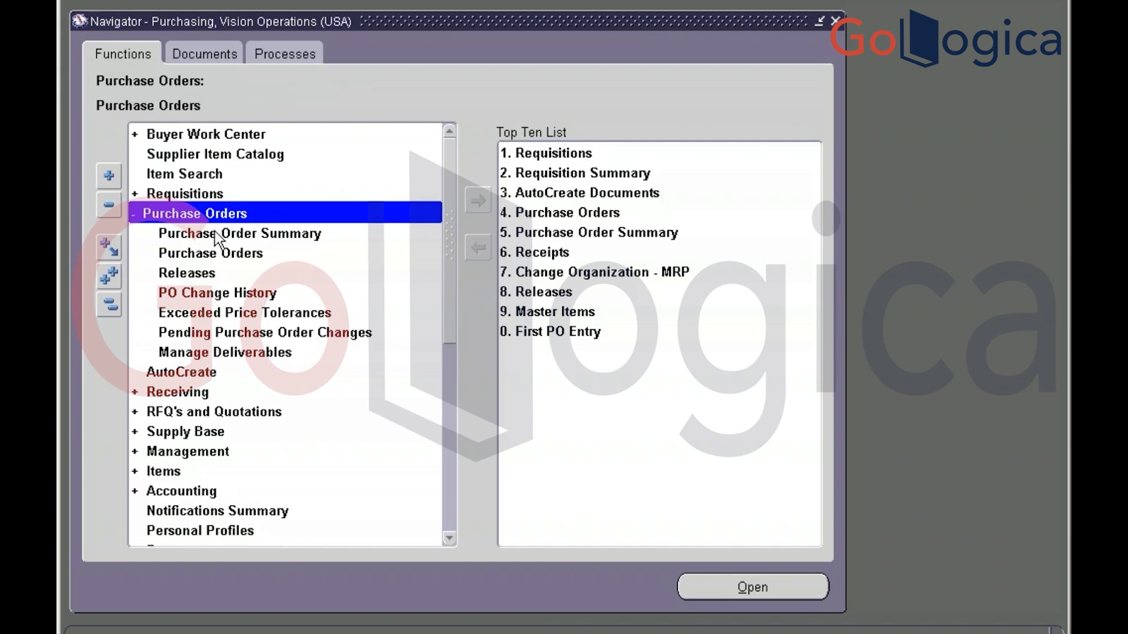
left_click(195, 238)
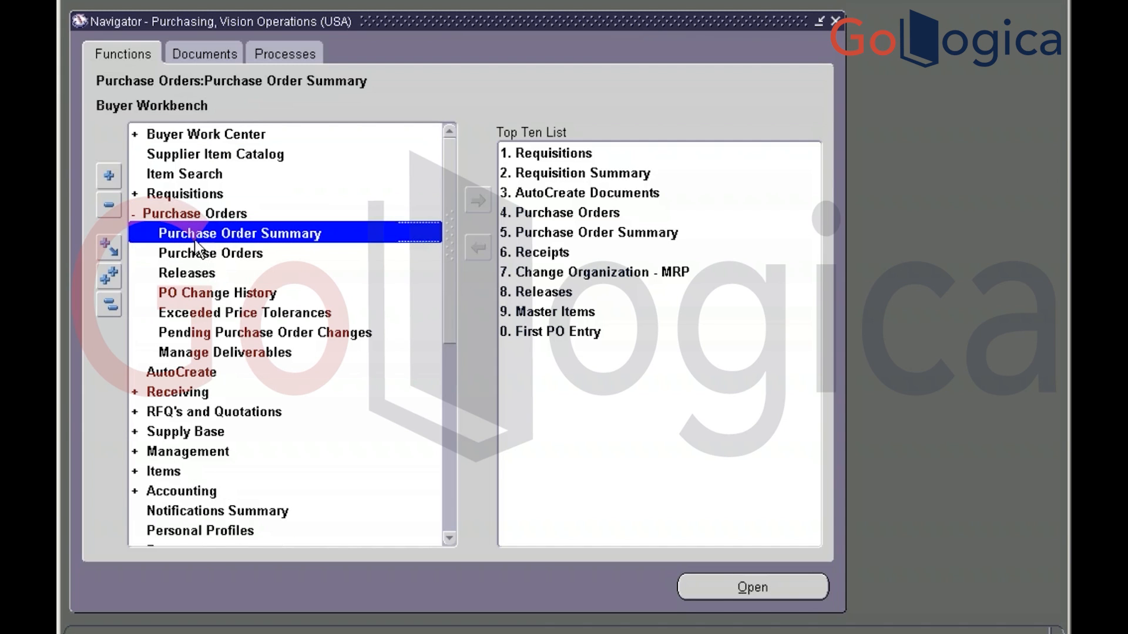
left_click(194, 255)
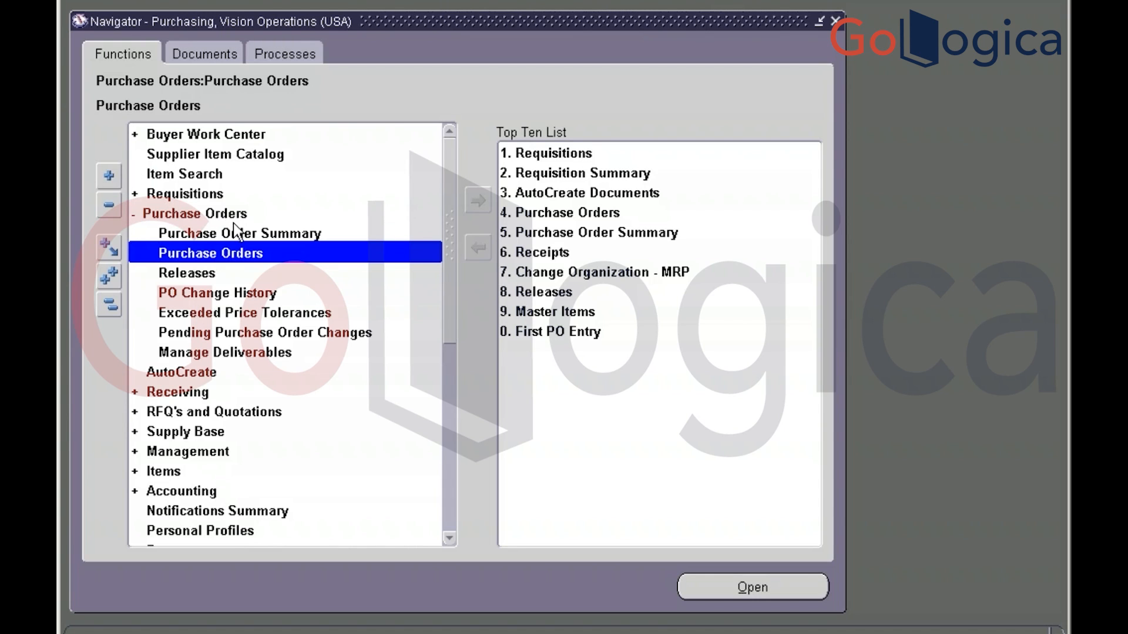
left_click(217, 255)
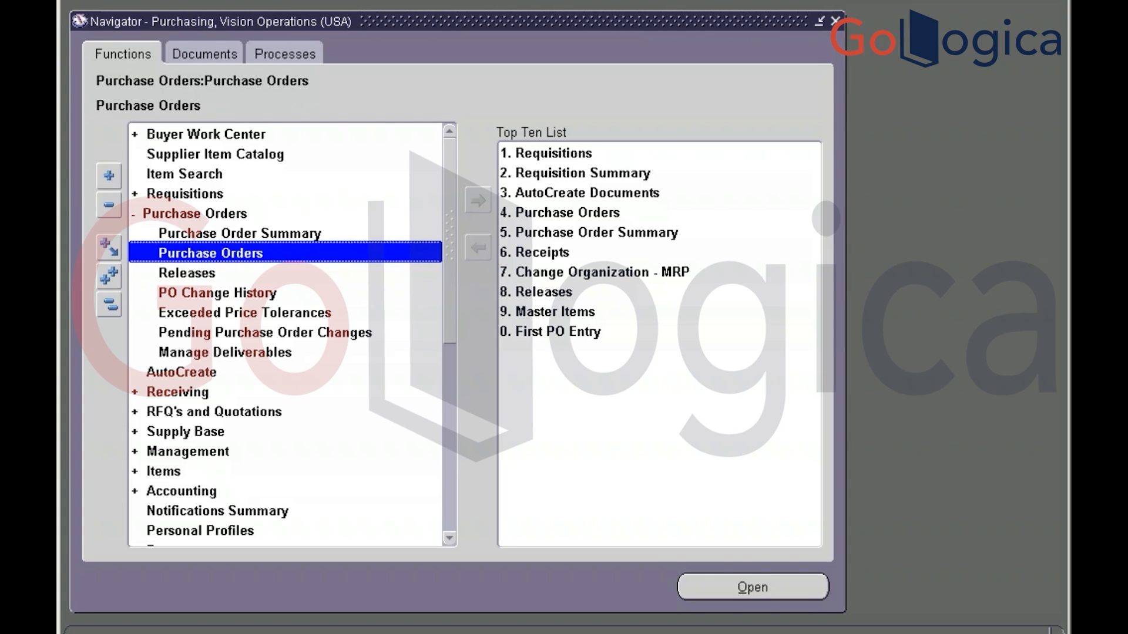
key("alt+Tab")
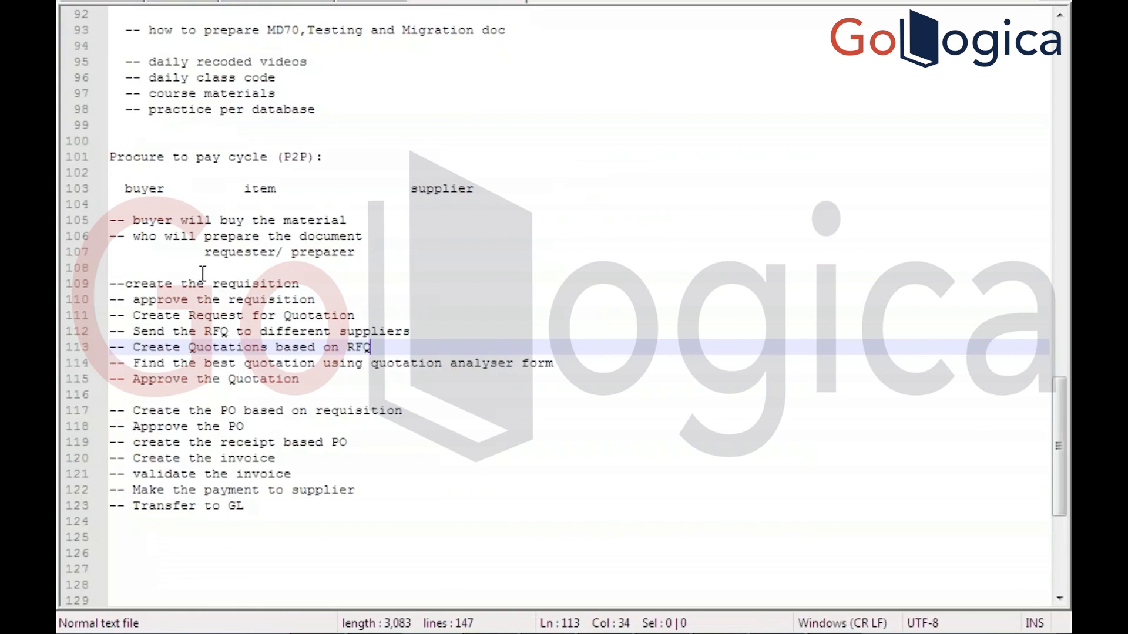
double_click(234, 285)
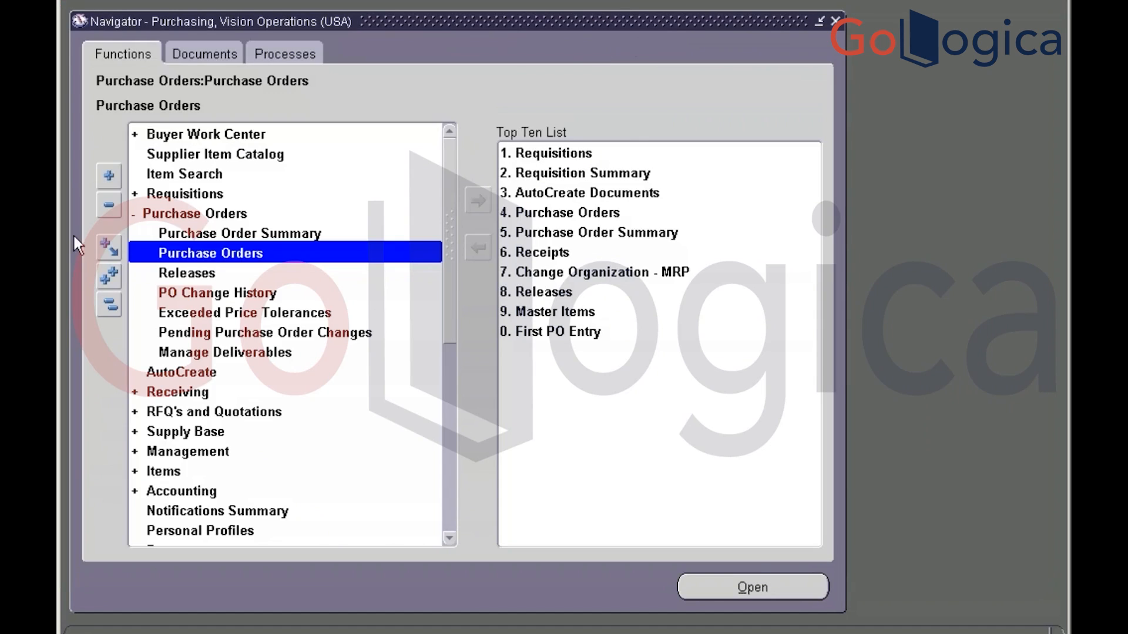
Expand Requisitions in the Navigator and open a new Requisitions form for Vision Operations
left_click(106, 308)
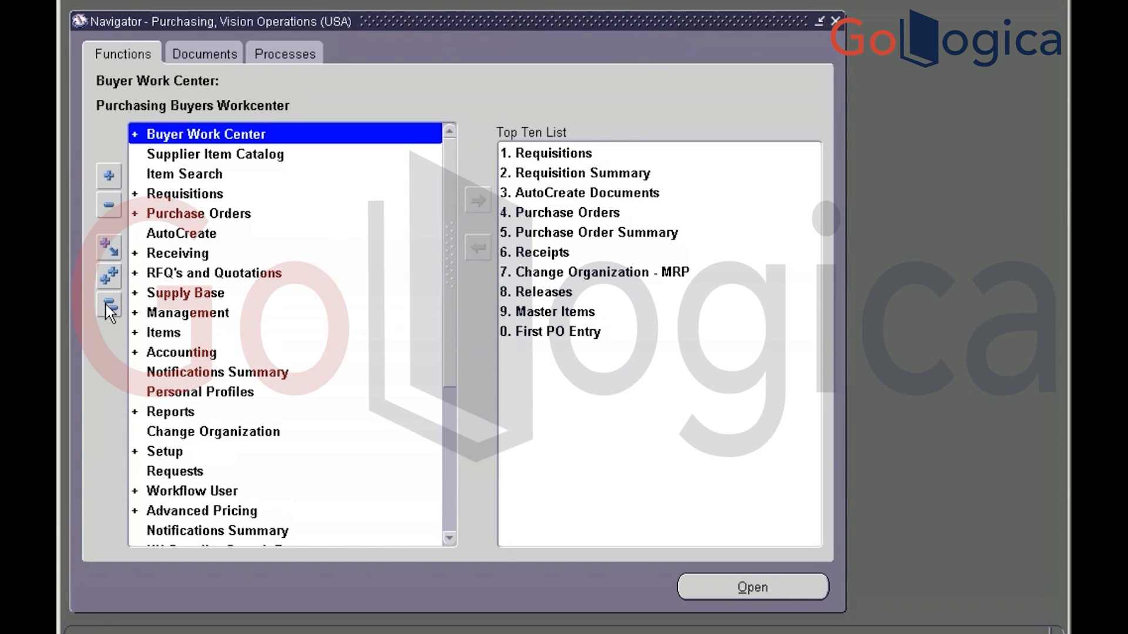
left_click(178, 192)
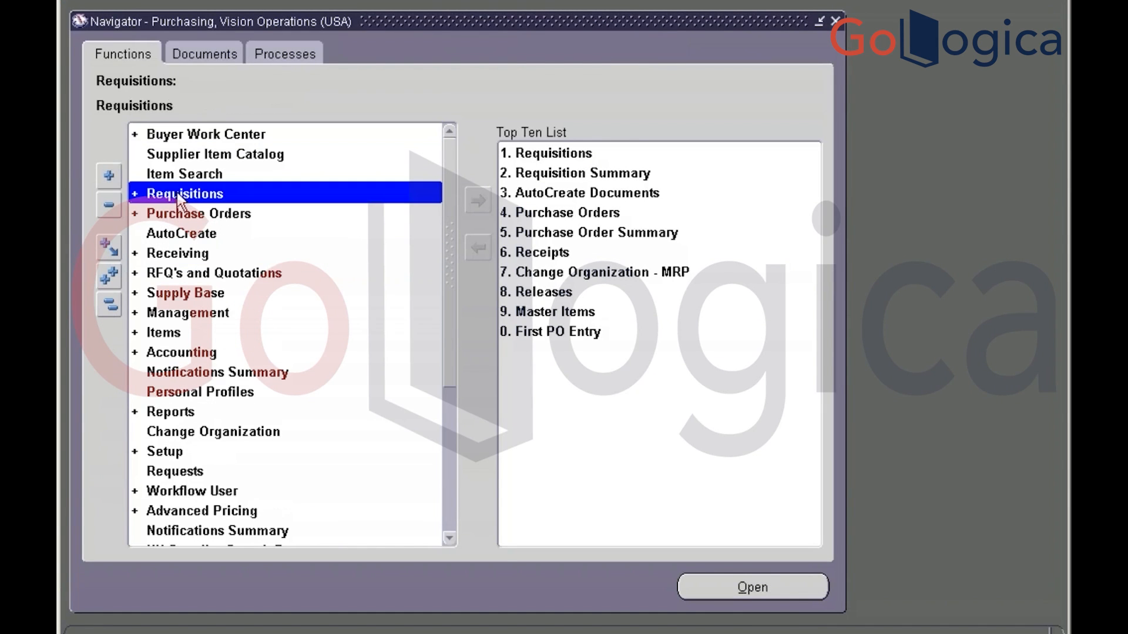
double_click(178, 192)
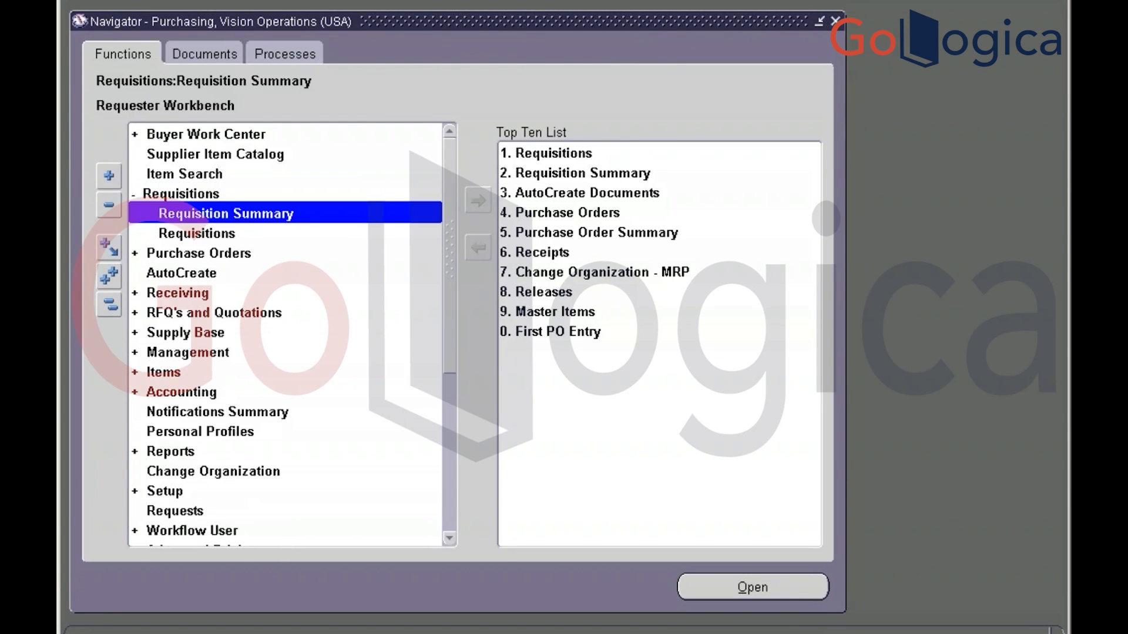
left_click(174, 232)
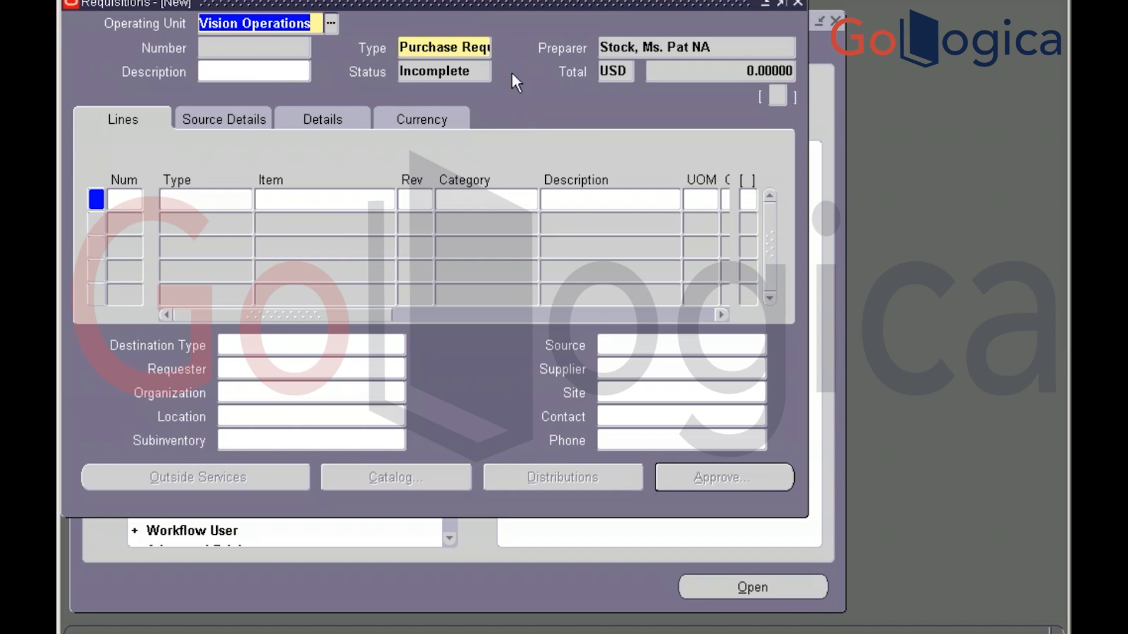
Enter the requisition description 'Test'
left_click(715, 49)
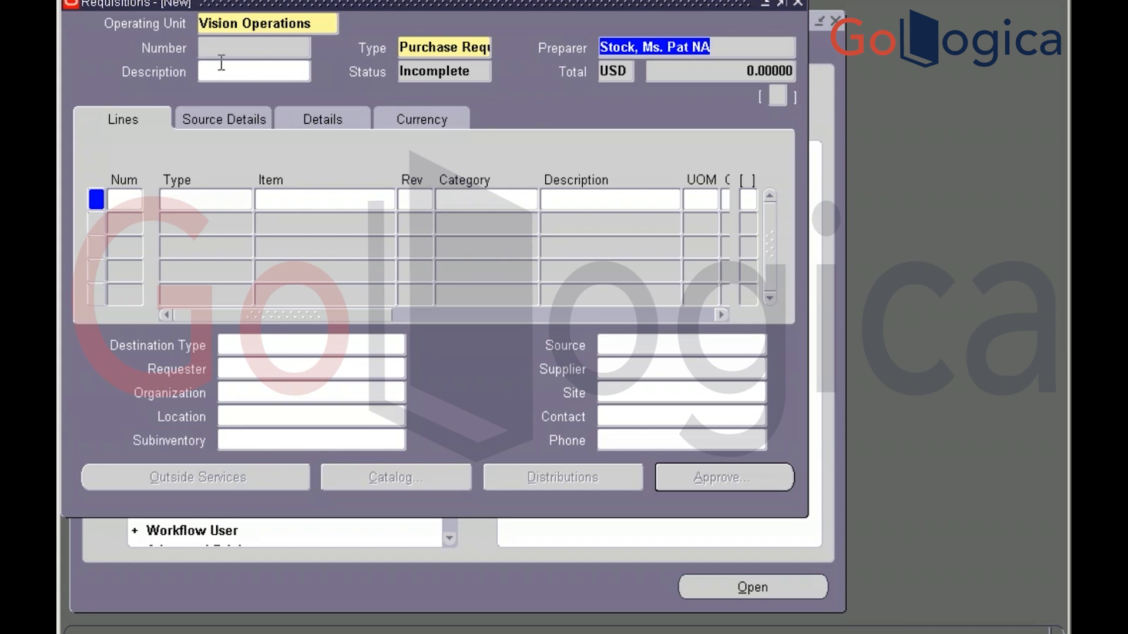
left_click(315, 23)
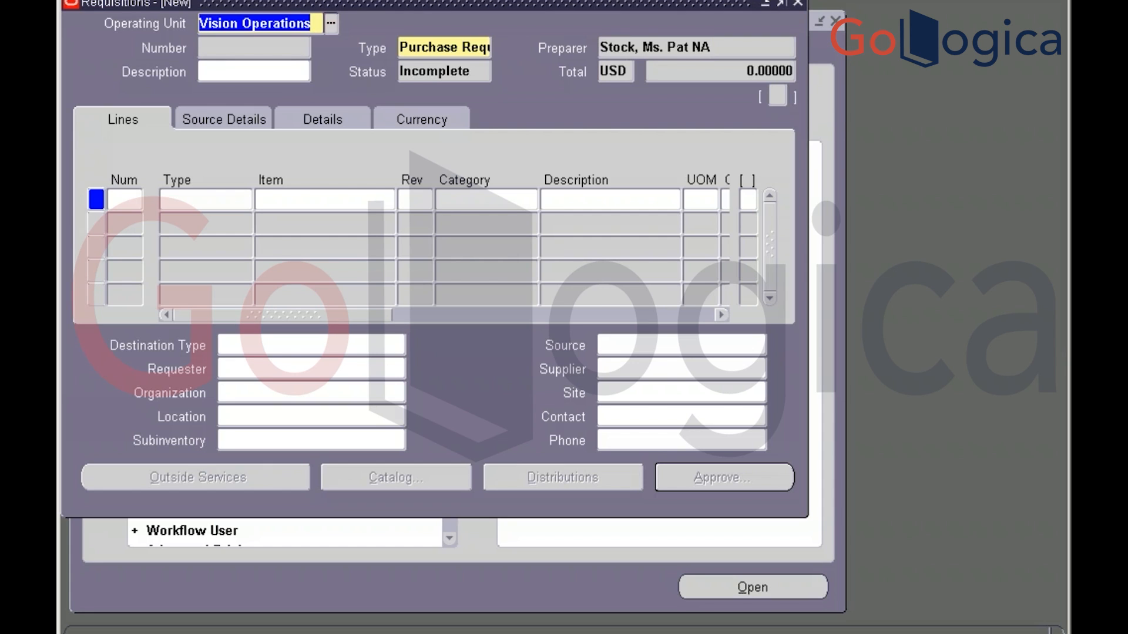
left_click(276, 69)
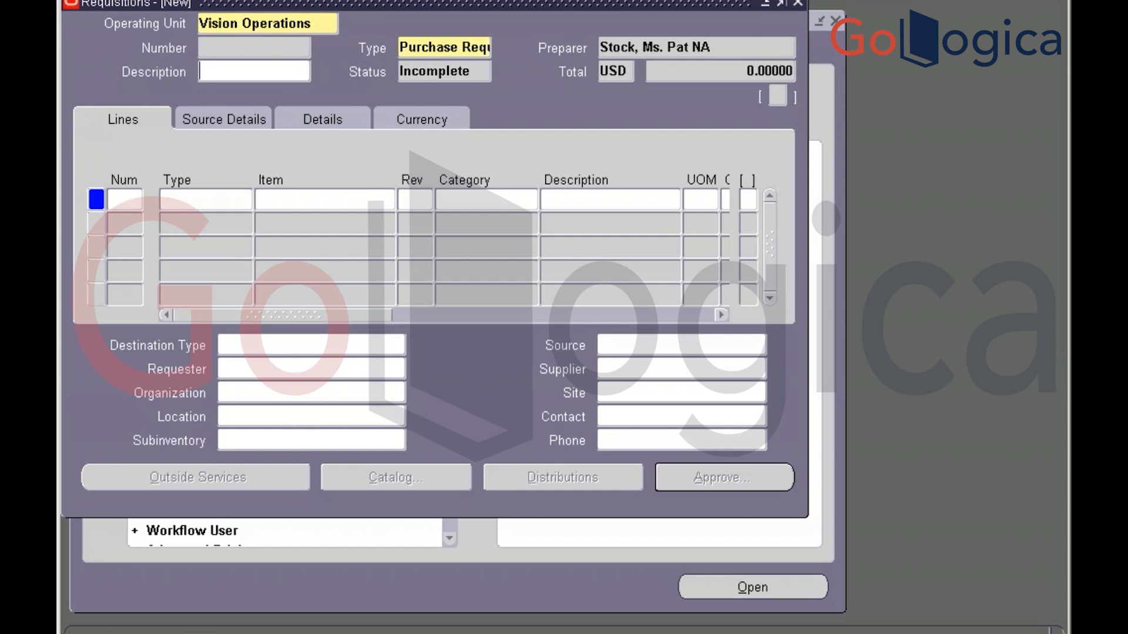
type("Test")
Keep the Purchase Requisition type and start line 1 as a Goods line
left_click(481, 47)
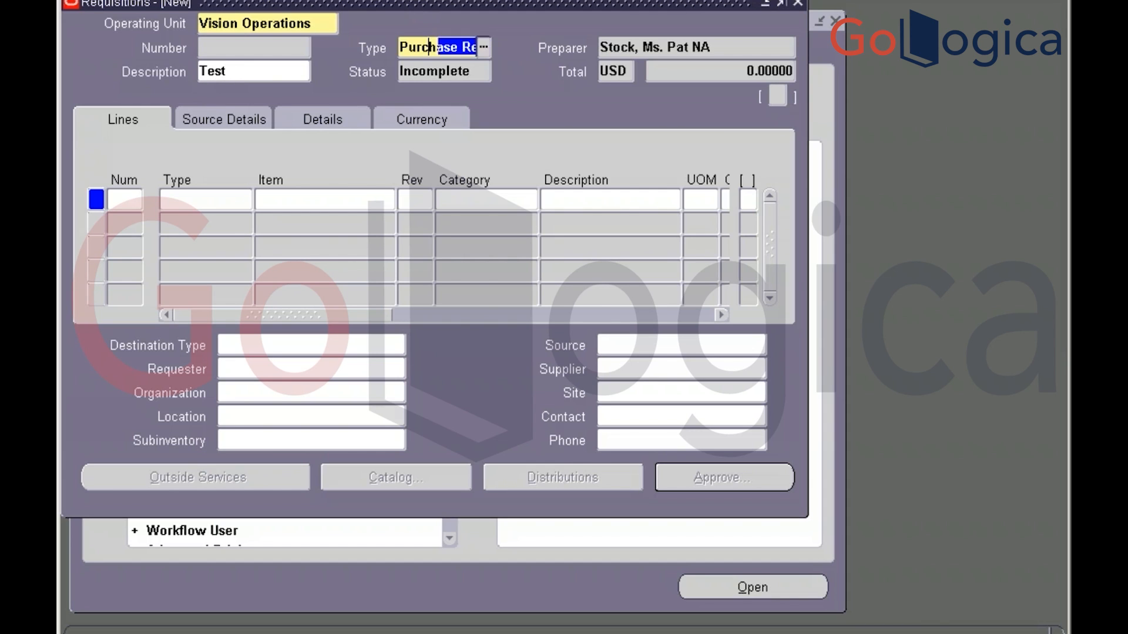
left_click(483, 47)
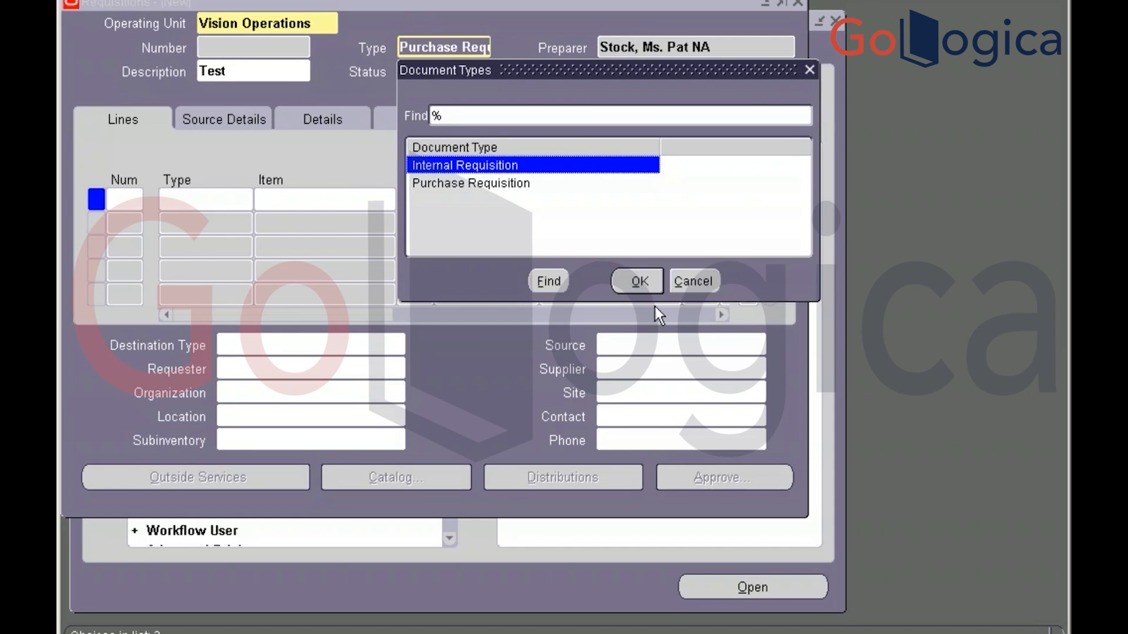
left_click(698, 283)
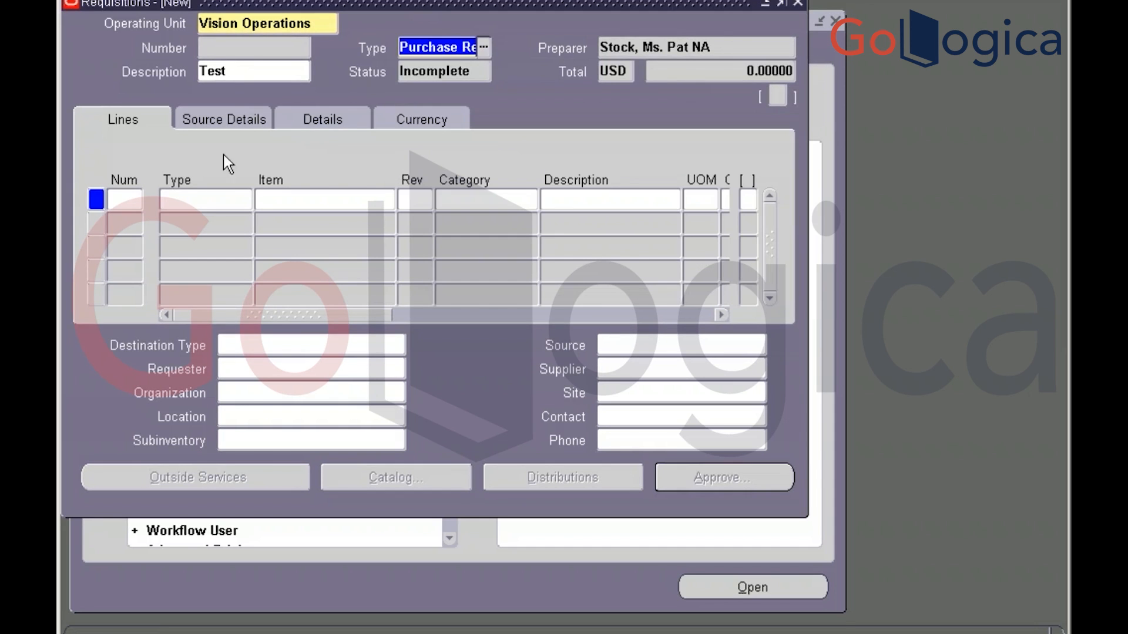
left_click(206, 199)
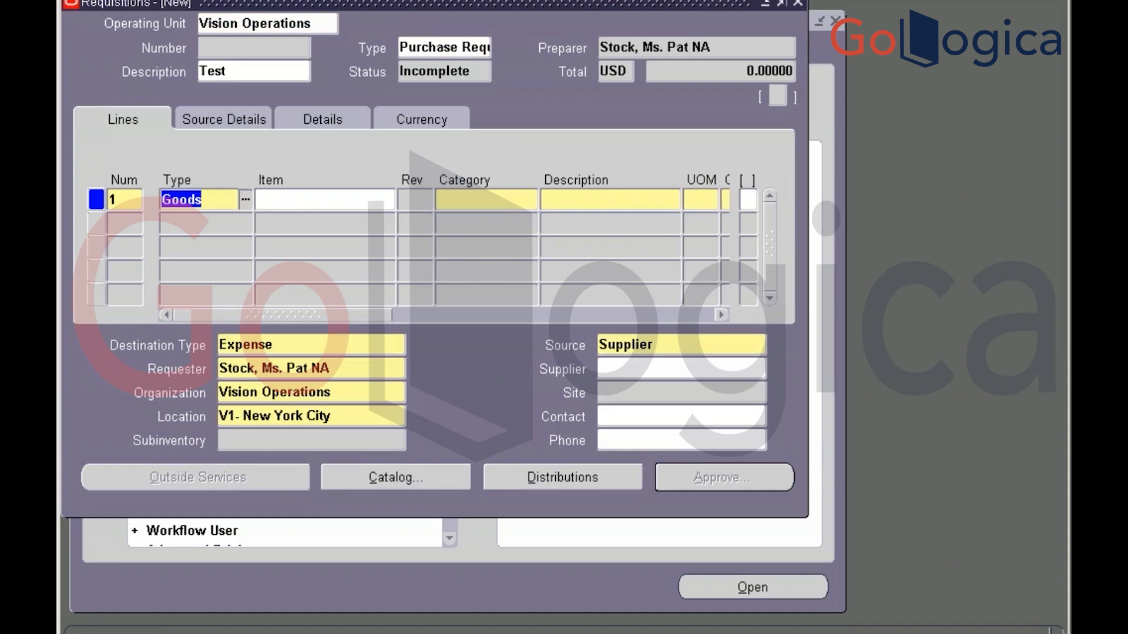
Set line 1's item to XXITC_P2P_00123 using an XXITC% search
left_click(308, 194)
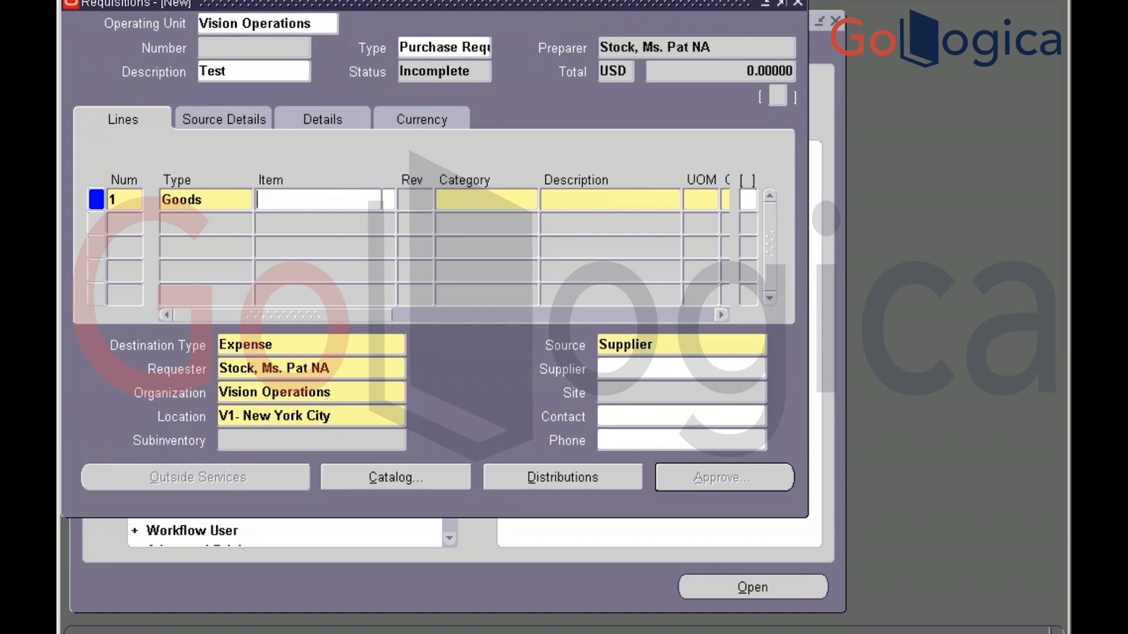
type("XXITC")
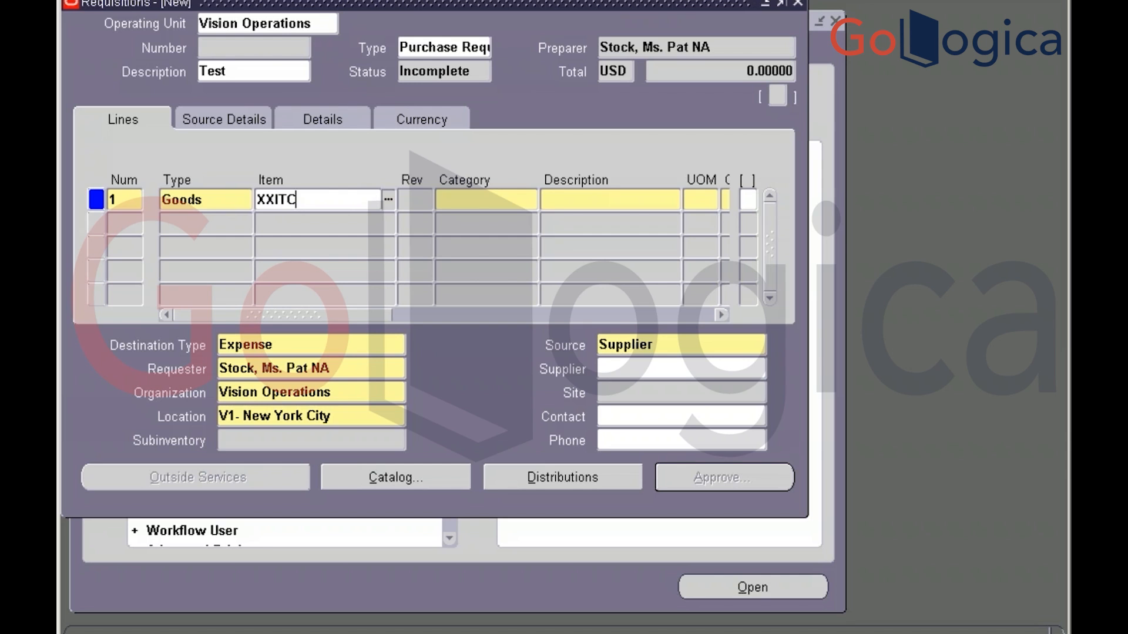
type("%")
key("Tab")
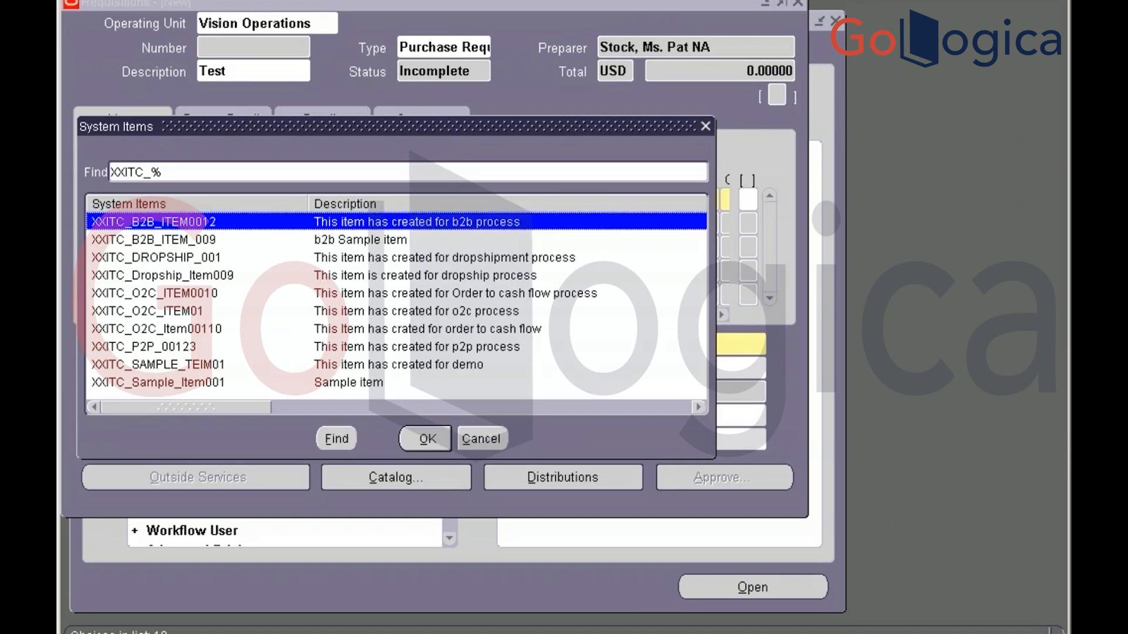
key("Down")
key("Down")
key("Down")
key("Down")
key("Down")
key("Down")
key("Down")
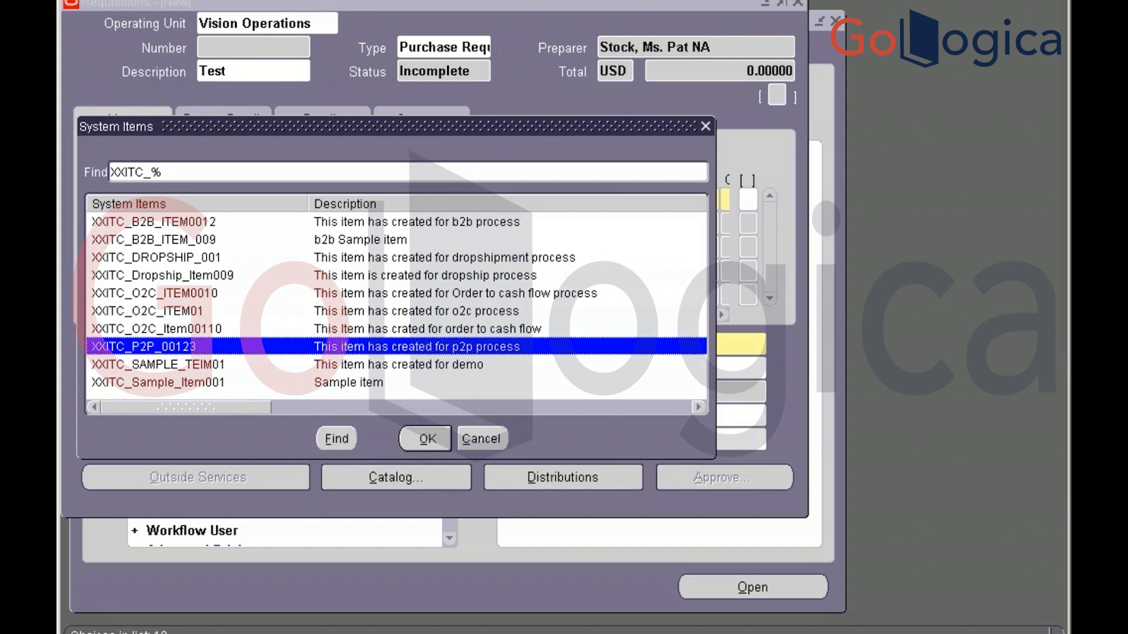
key("Escape")
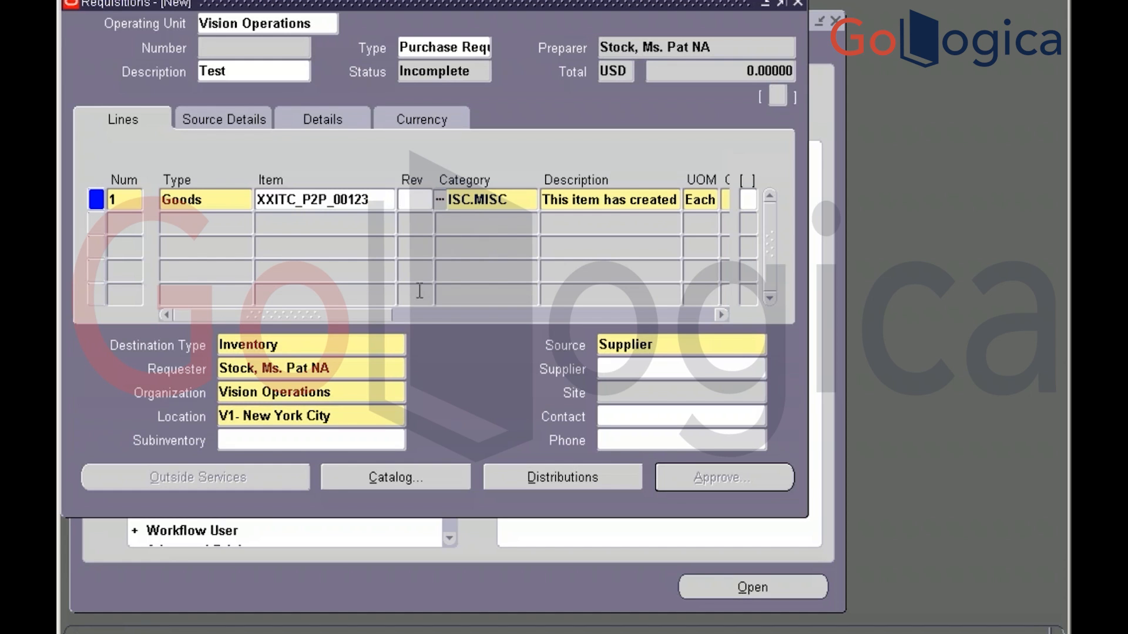
Enter quantity 10 at price 5 on line 1, totalling USD 50
left_click_drag(372, 318, 432, 311)
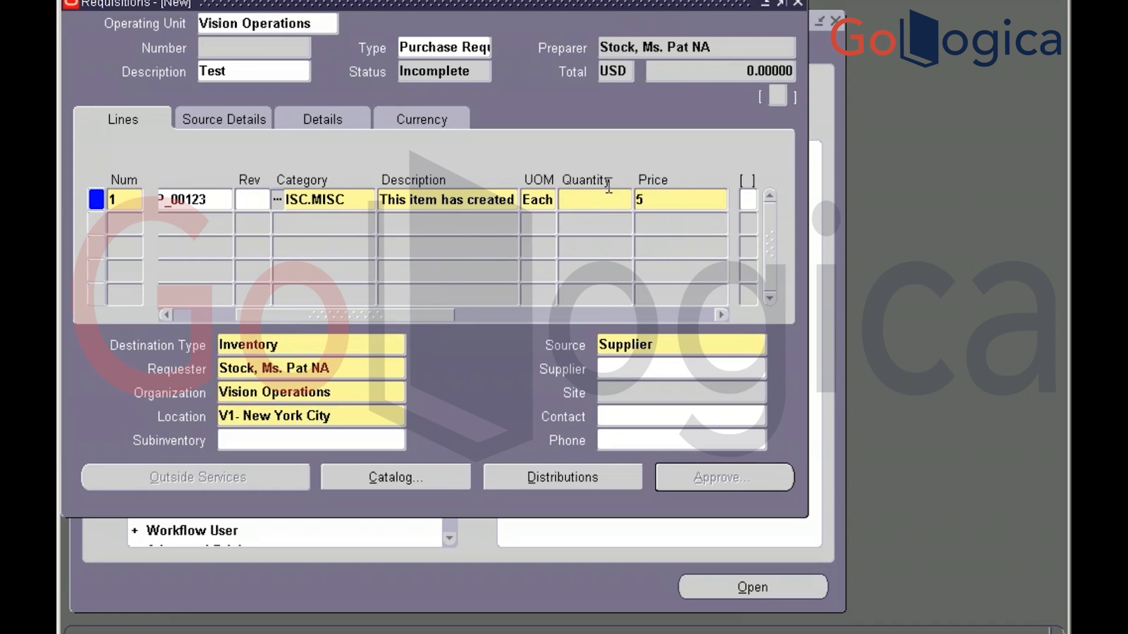
left_click(596, 201)
type("10")
key("Tab")
left_click_drag(446, 315, 517, 307)
left_click(654, 202)
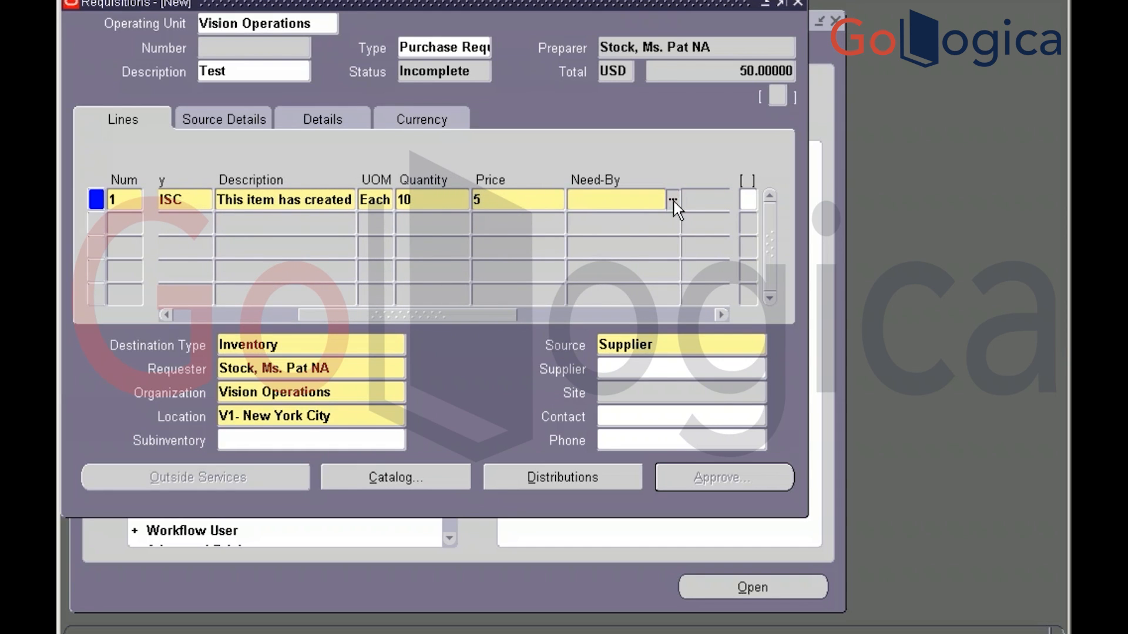
Set line 1's need-by date to 28-MAY-2018 after 27-MAY-2018 is rejected (APP-PO-14724)
left_click(673, 201)
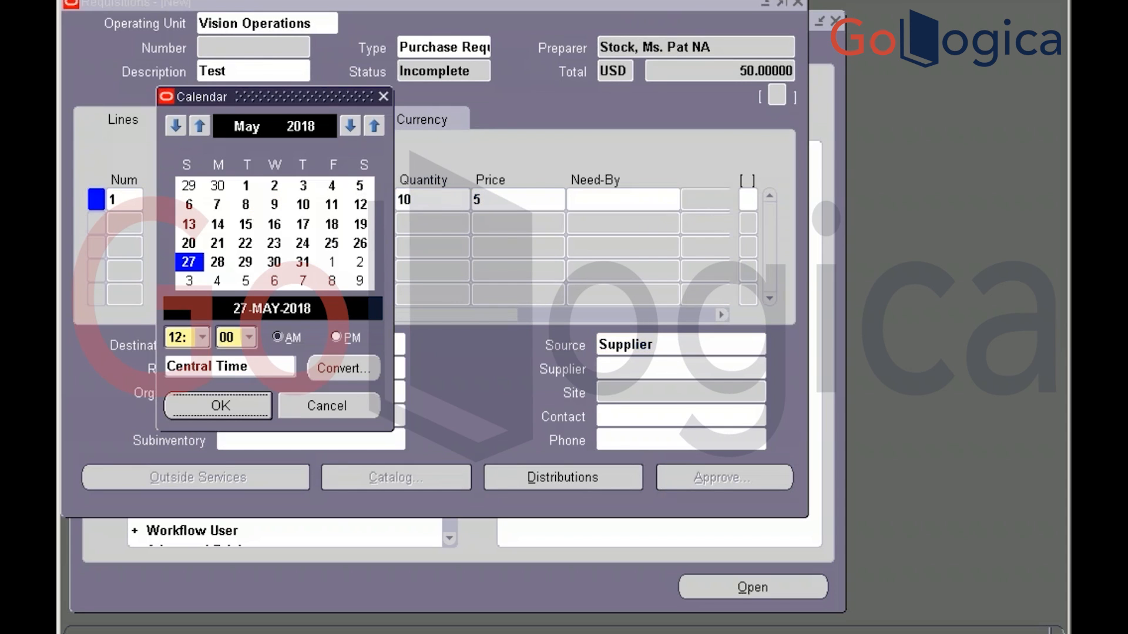
left_click(250, 407)
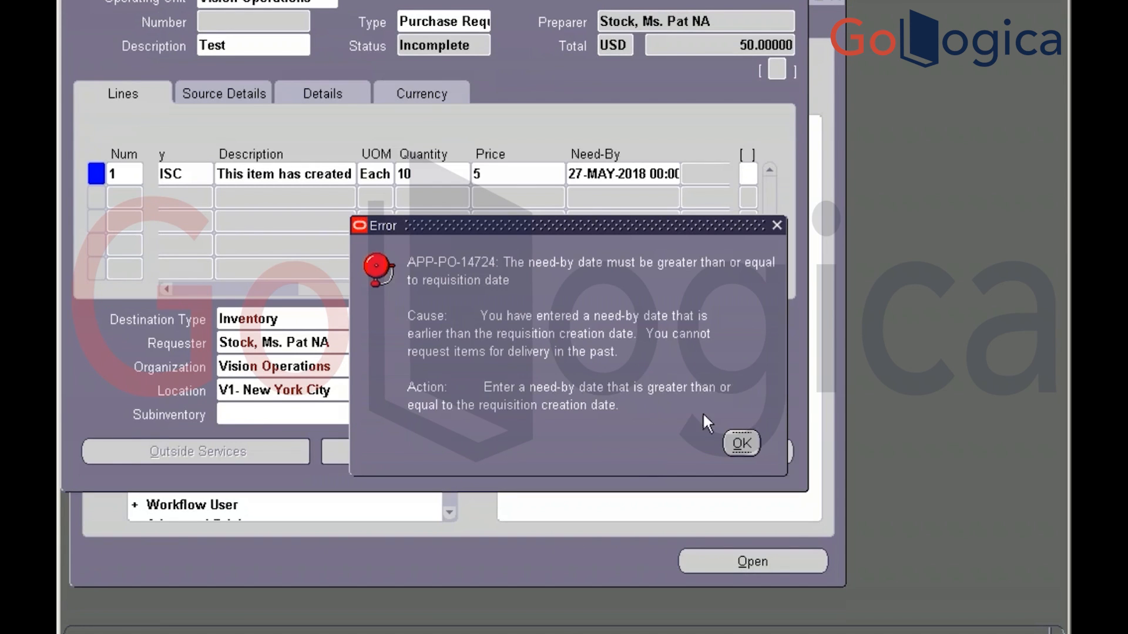
left_click(741, 442)
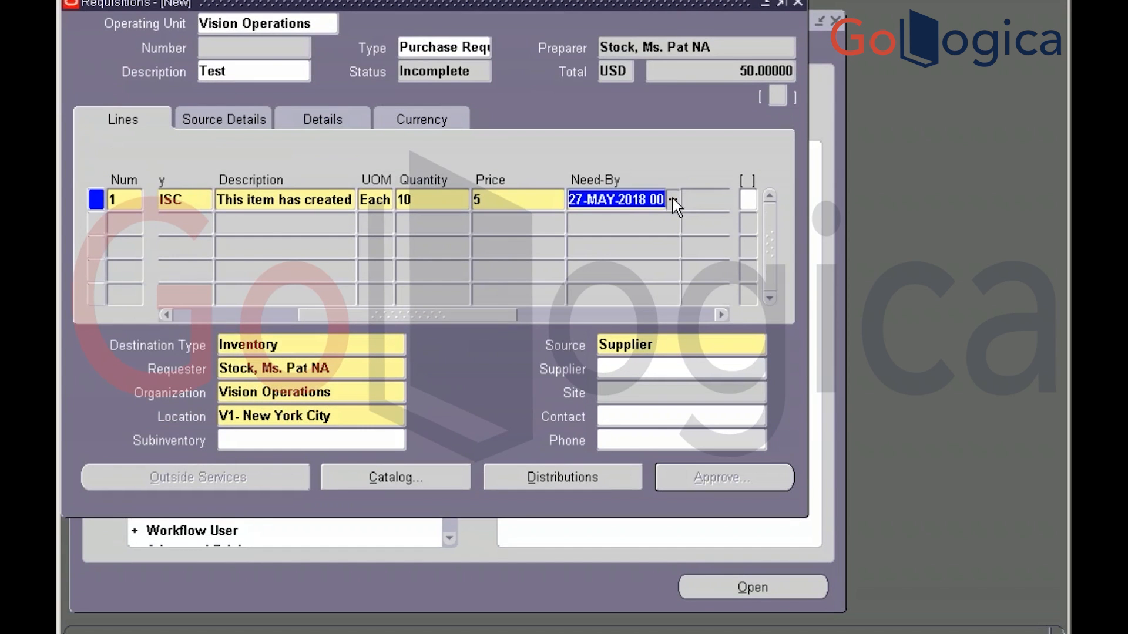
left_click(672, 198)
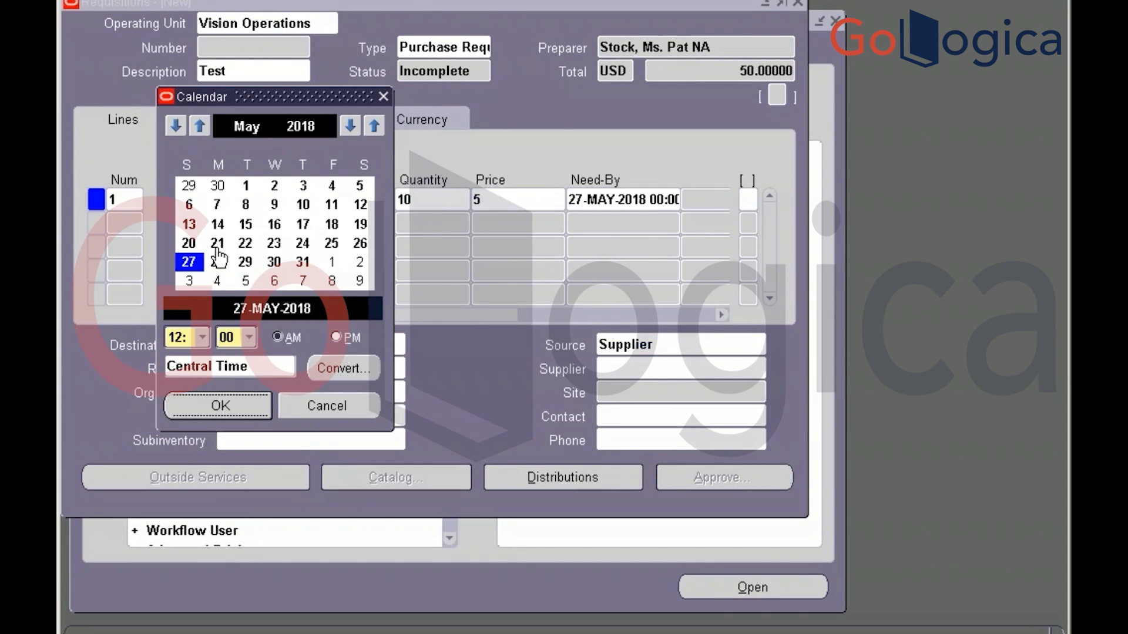
left_click(217, 267)
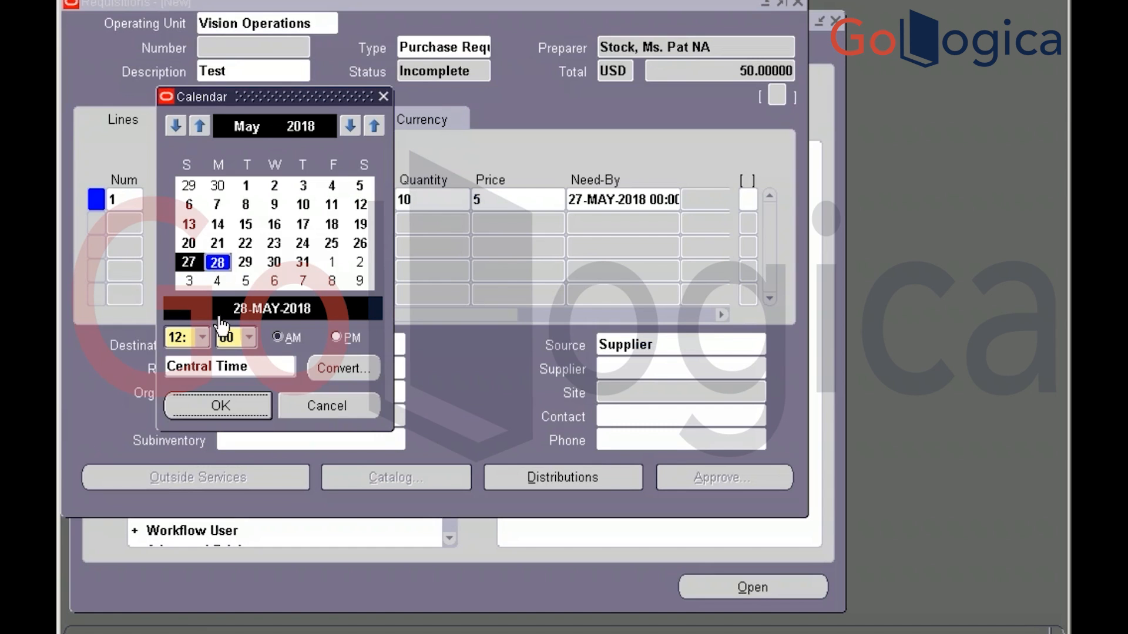
left_click(222, 406)
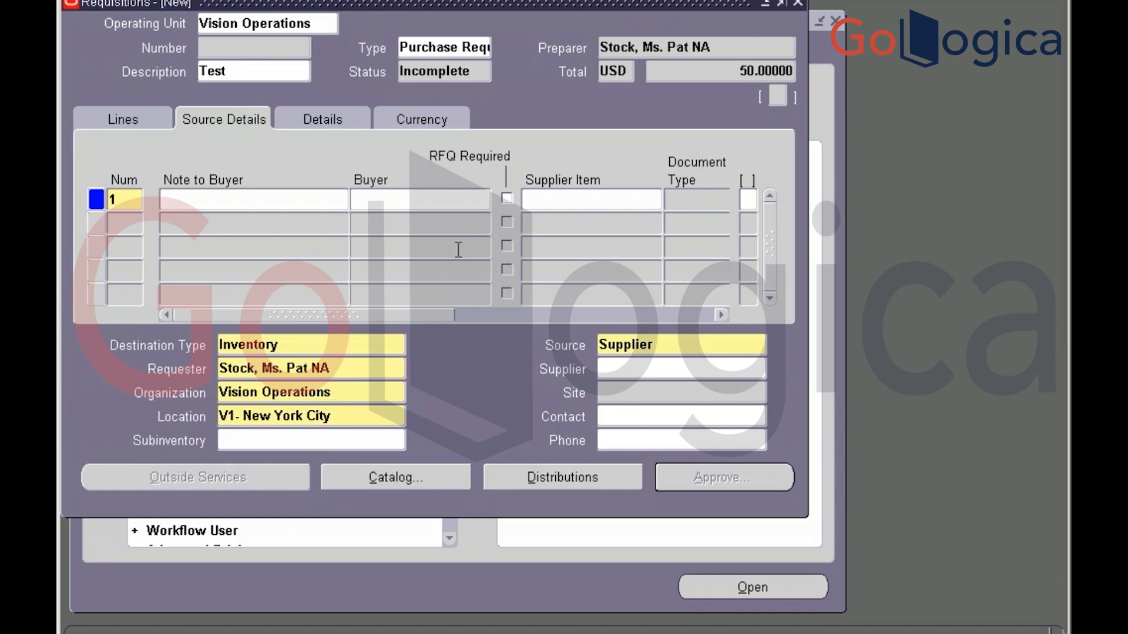
left_click(122, 120)
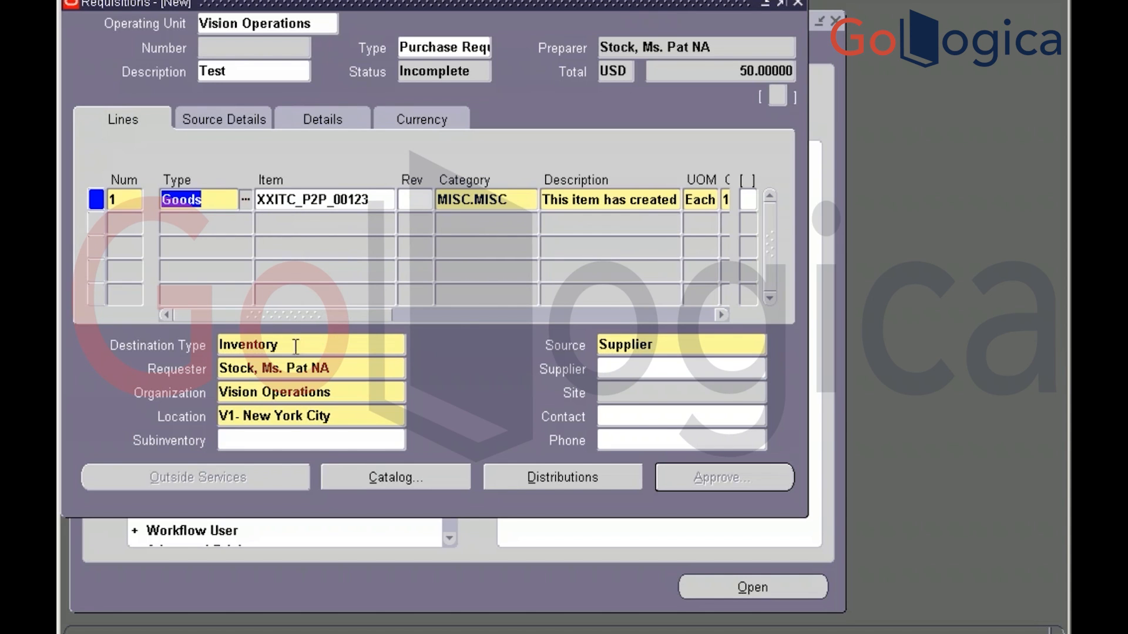
left_click_drag(279, 315, 404, 325)
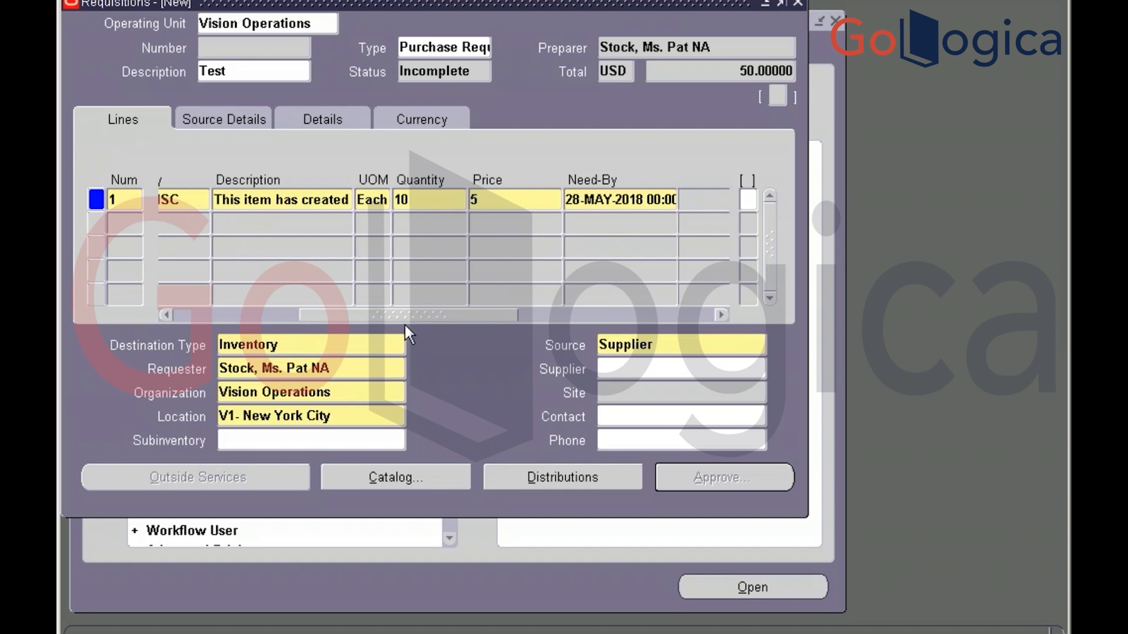
left_click(527, 479)
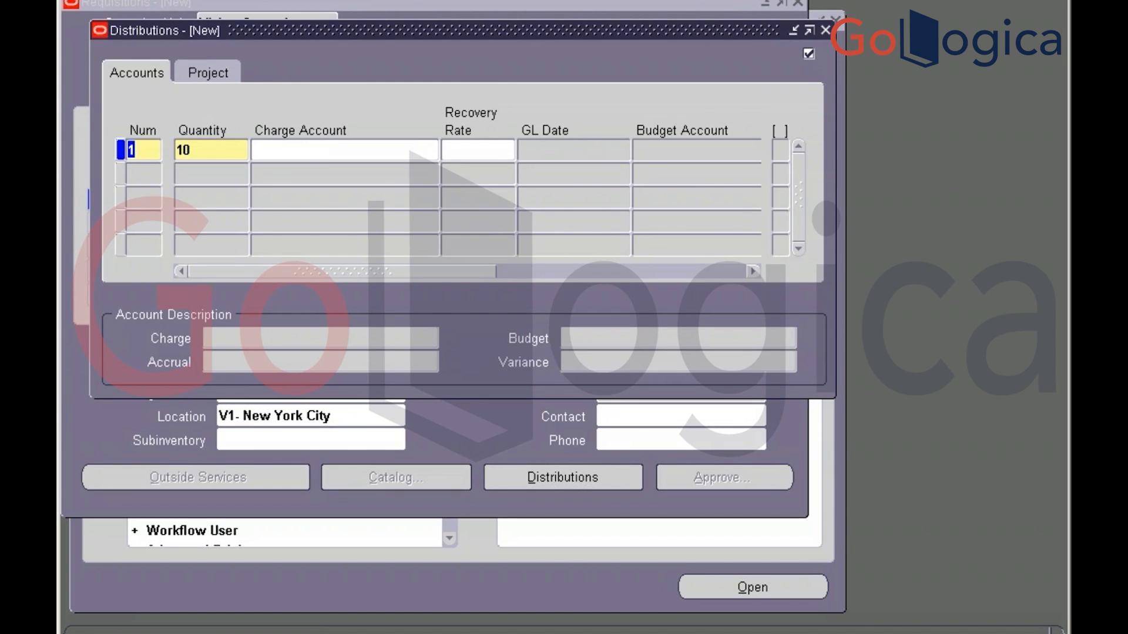
left_click(312, 147)
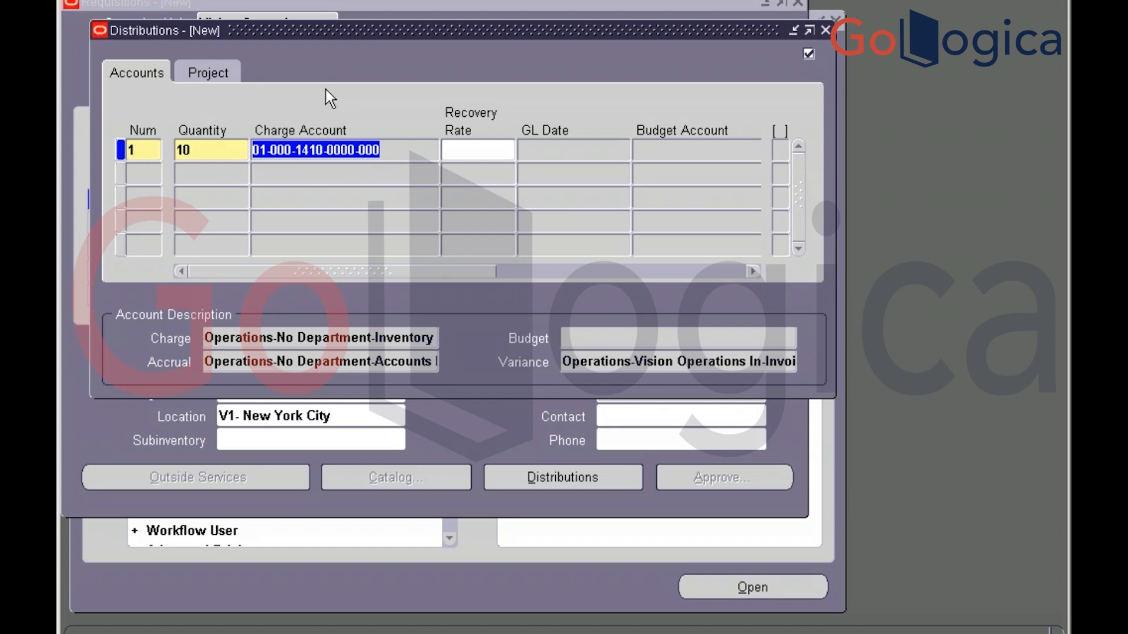
left_click(202, 73)
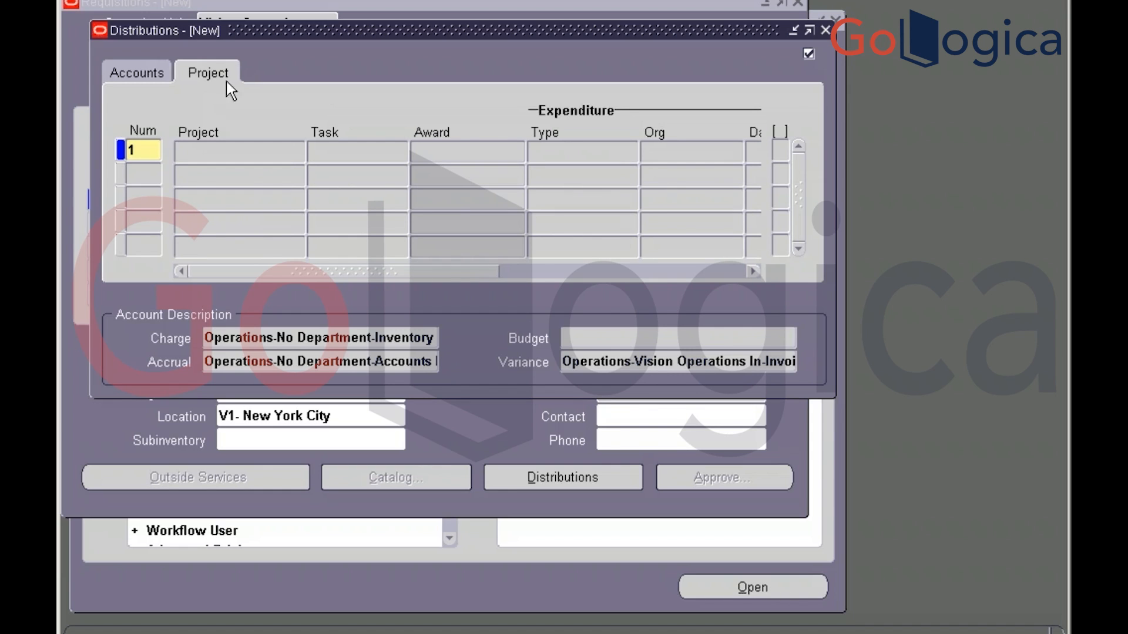
left_click(822, 28)
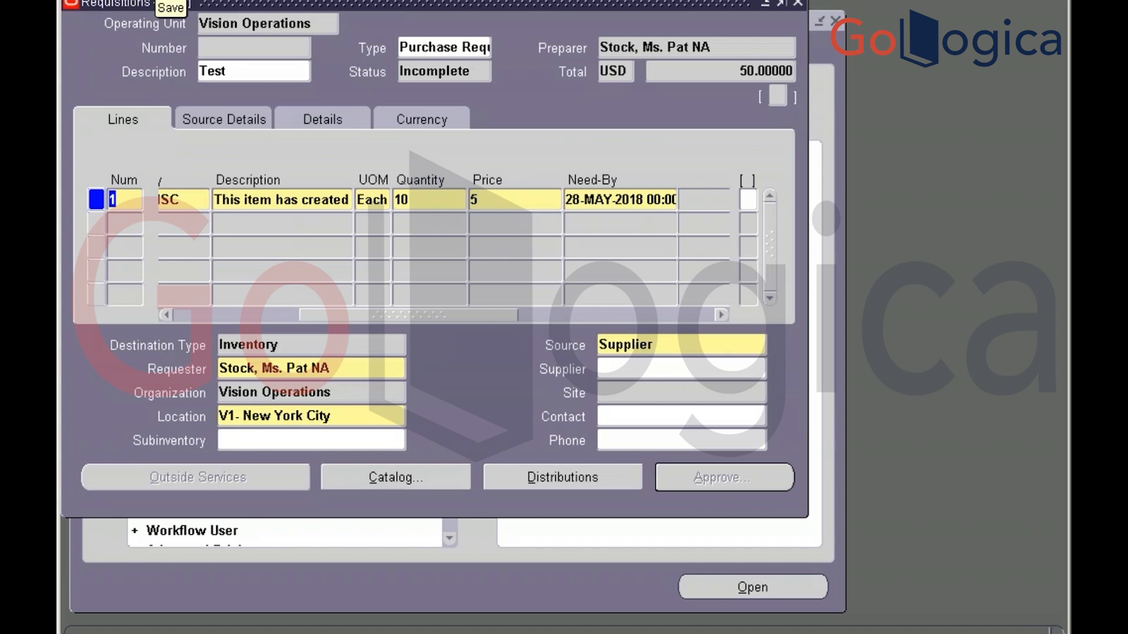
After save fails for missing Priority, fill line 1's Priority, Justification, PO Num 'test' and Testing 123
left_click(160, 1)
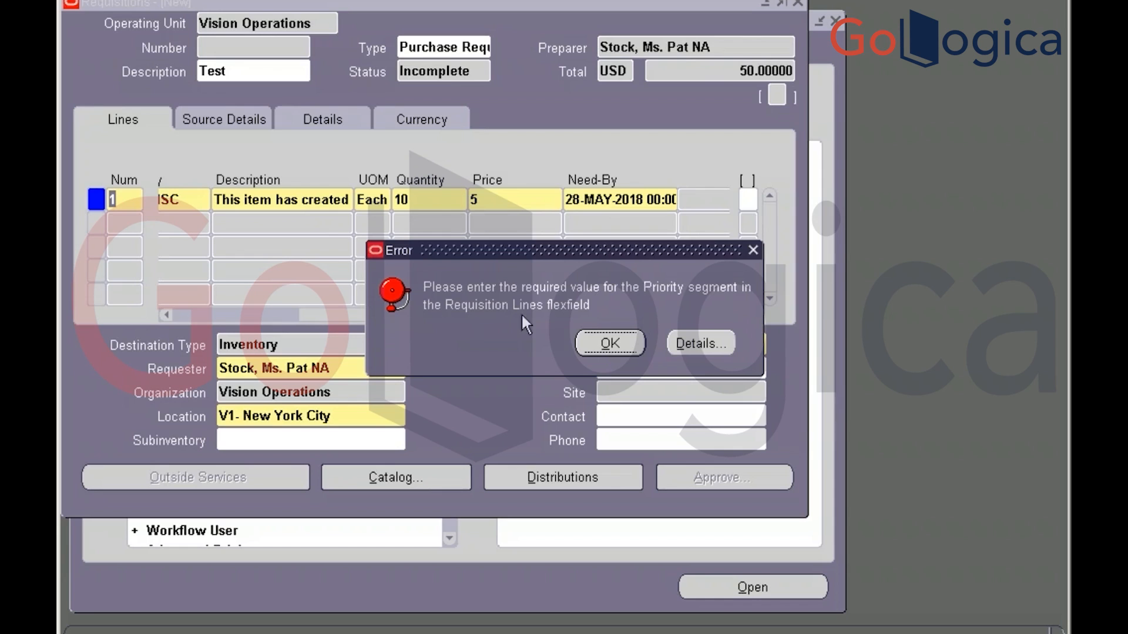
left_click(600, 347)
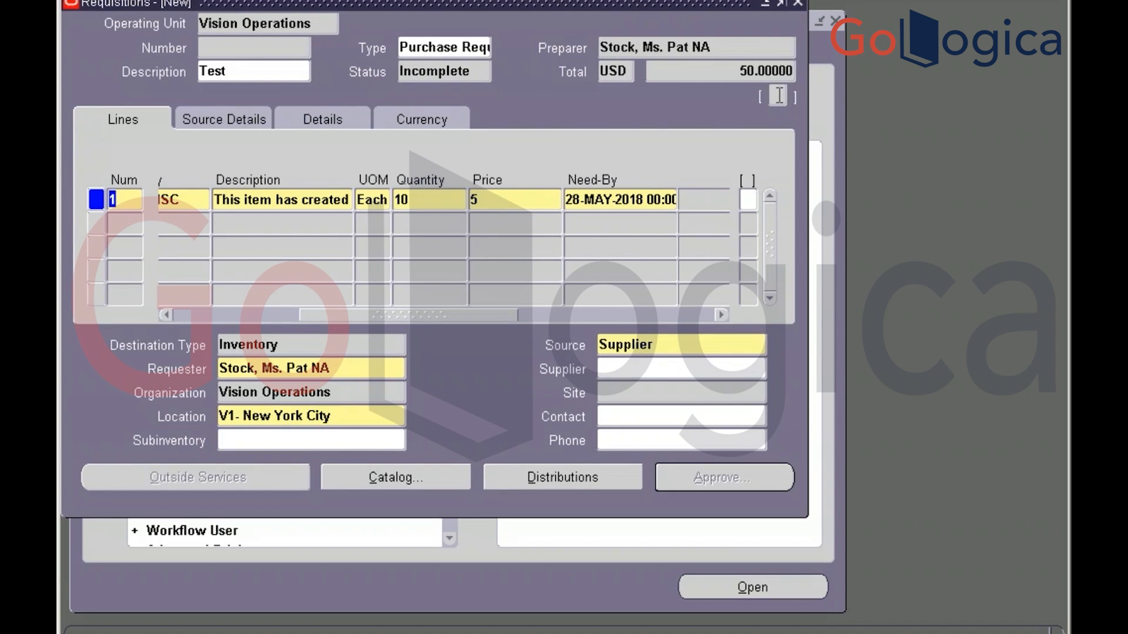
left_click(749, 203)
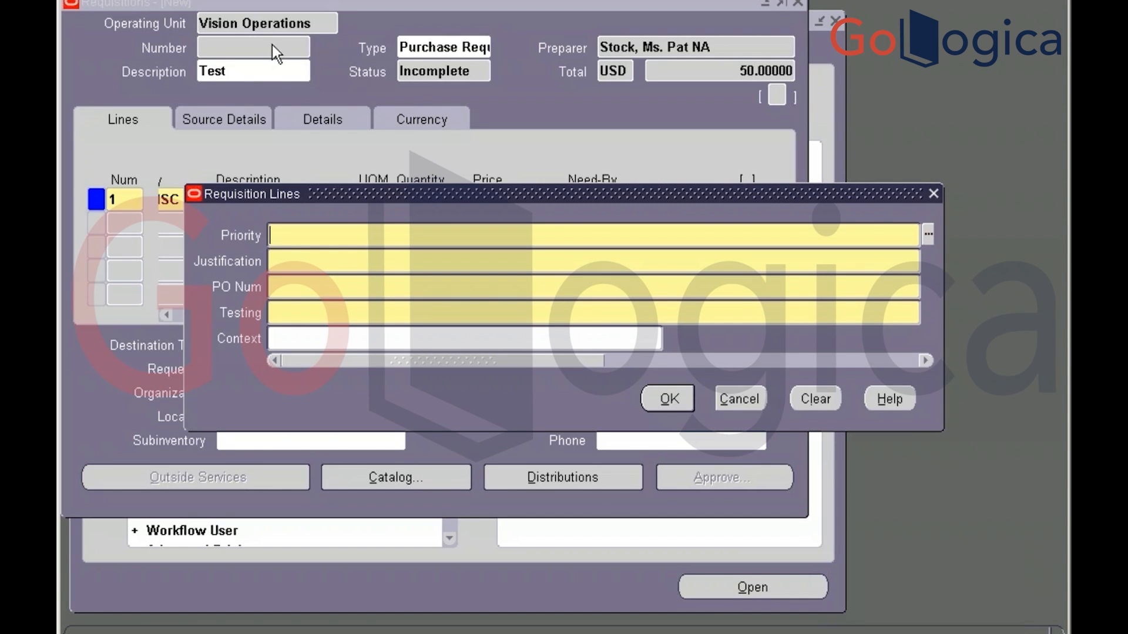
left_click(928, 235)
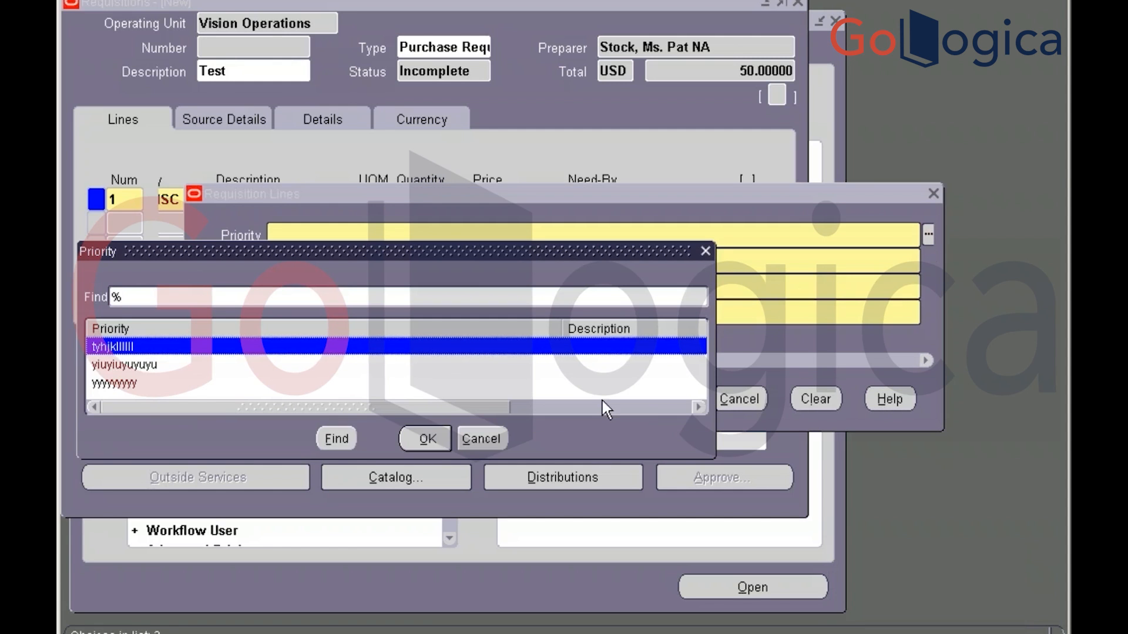
key("Return")
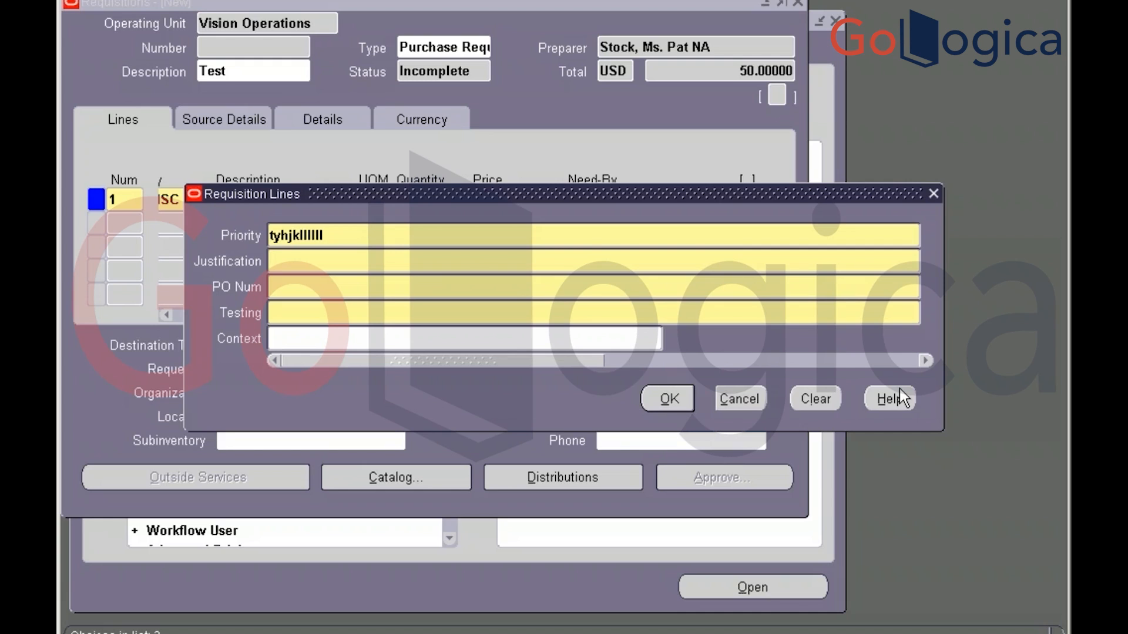
type("testtest")
key("Tab")
type("test")
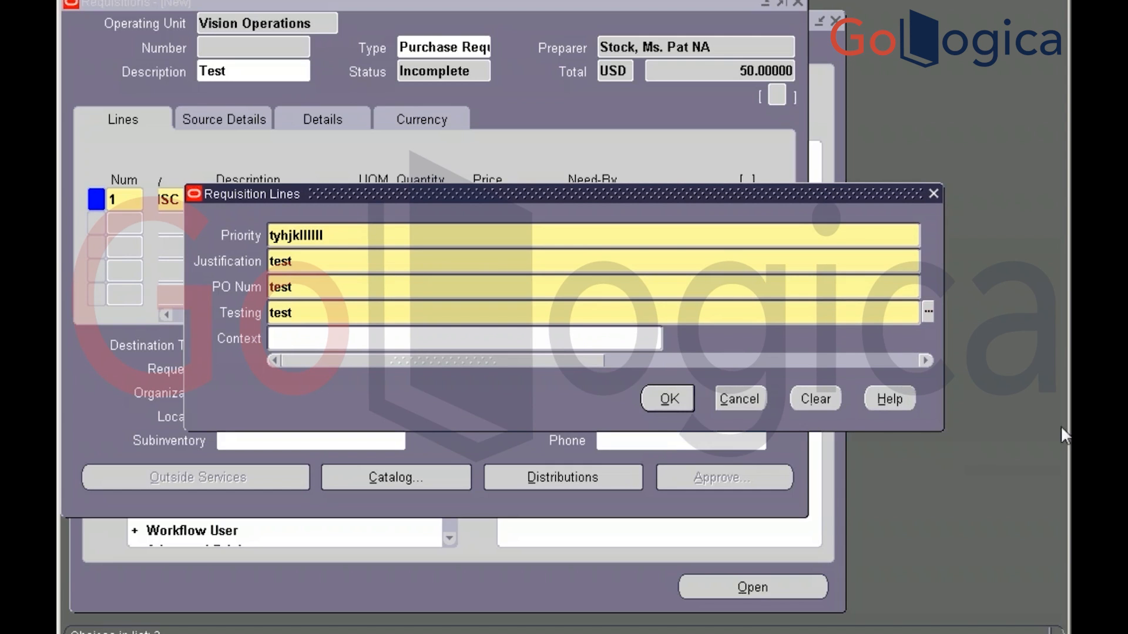
left_click(668, 400)
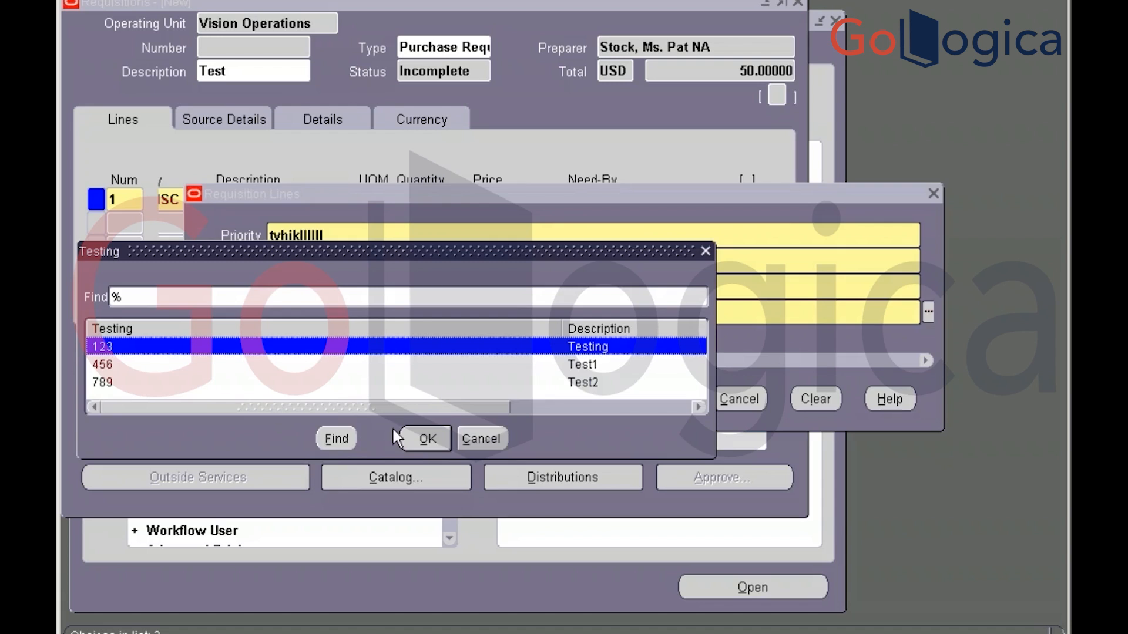
left_click(414, 442)
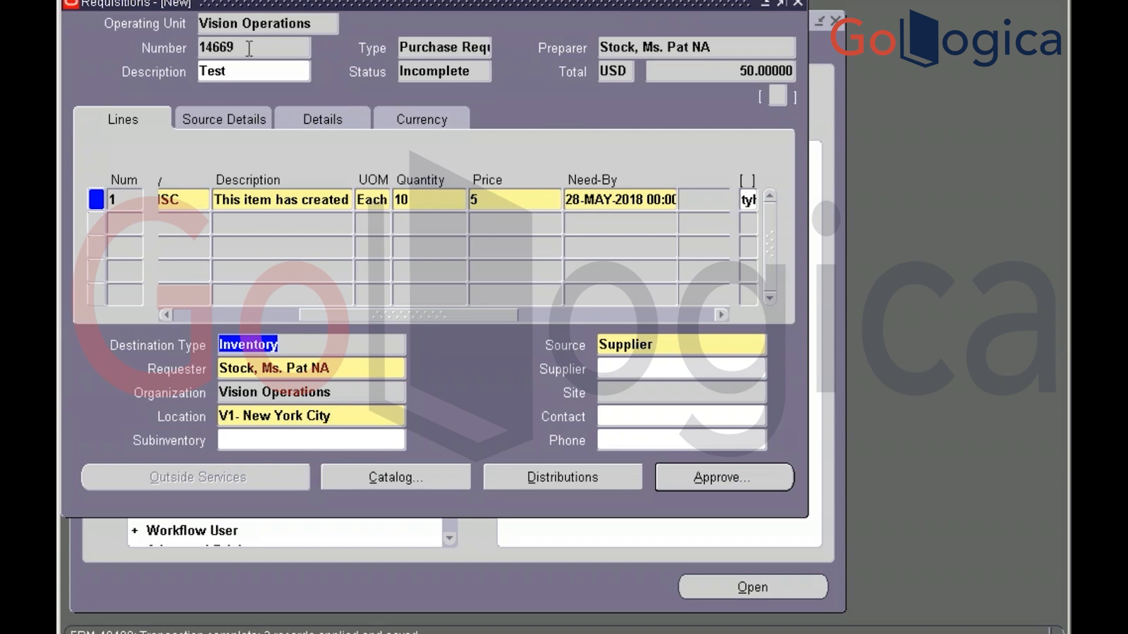
Focus the Number field showing the saved requisition number 14669
double_click(216, 47)
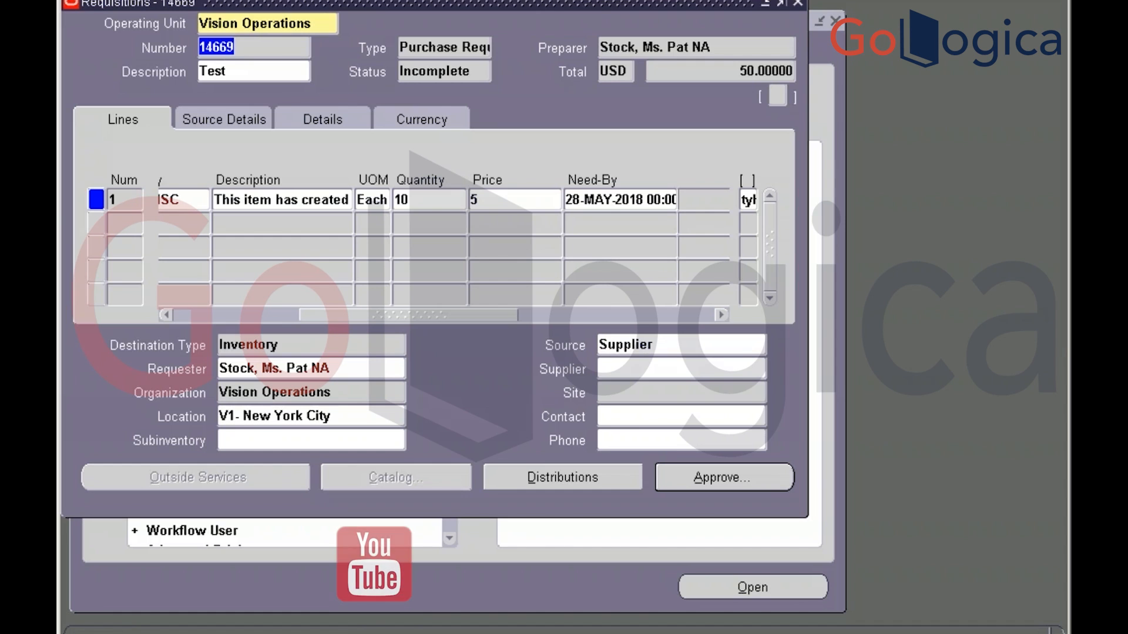
Open Help > Record History and select the view name PO_REQUISITION_HEADERS_V
left_click(360, 0)
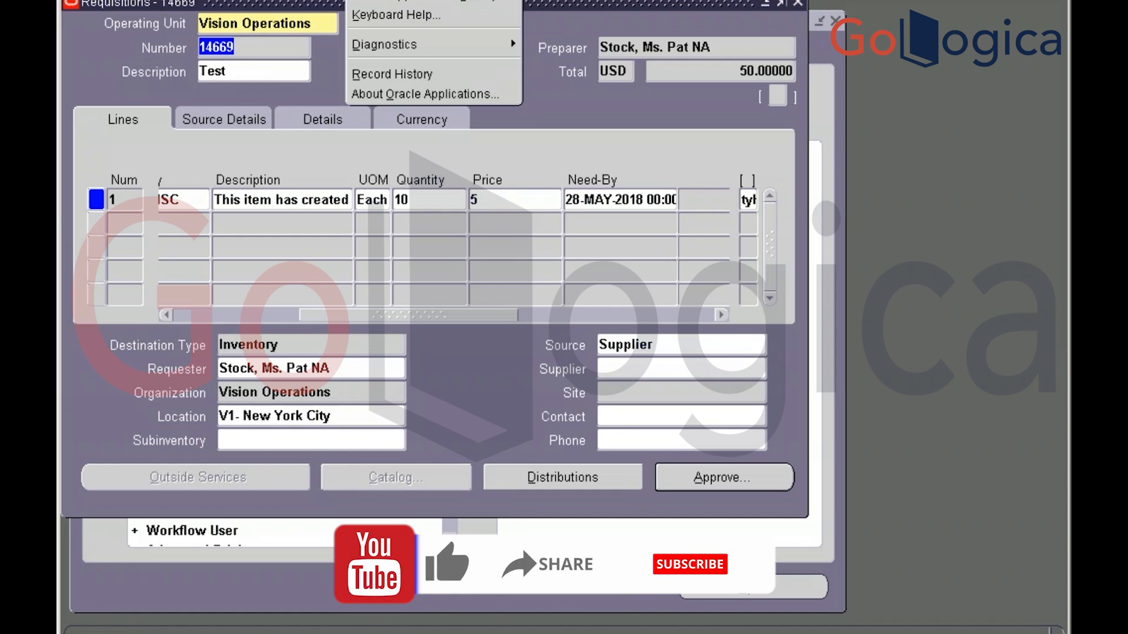
left_click(400, 74)
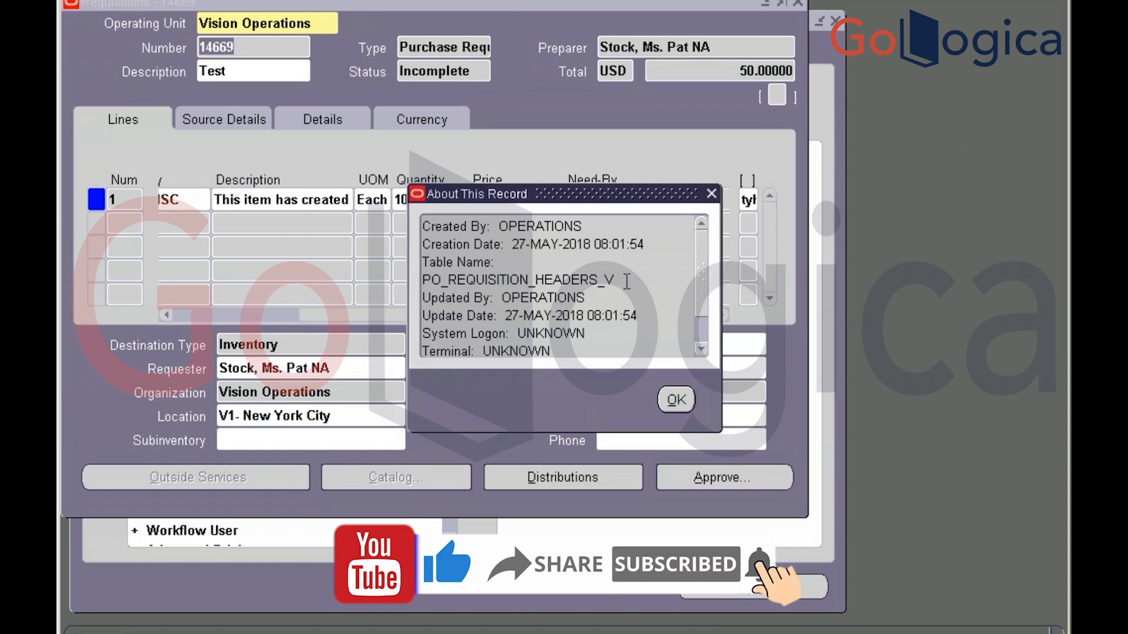
left_click_drag(618, 279, 414, 275)
key("ctrl+c")
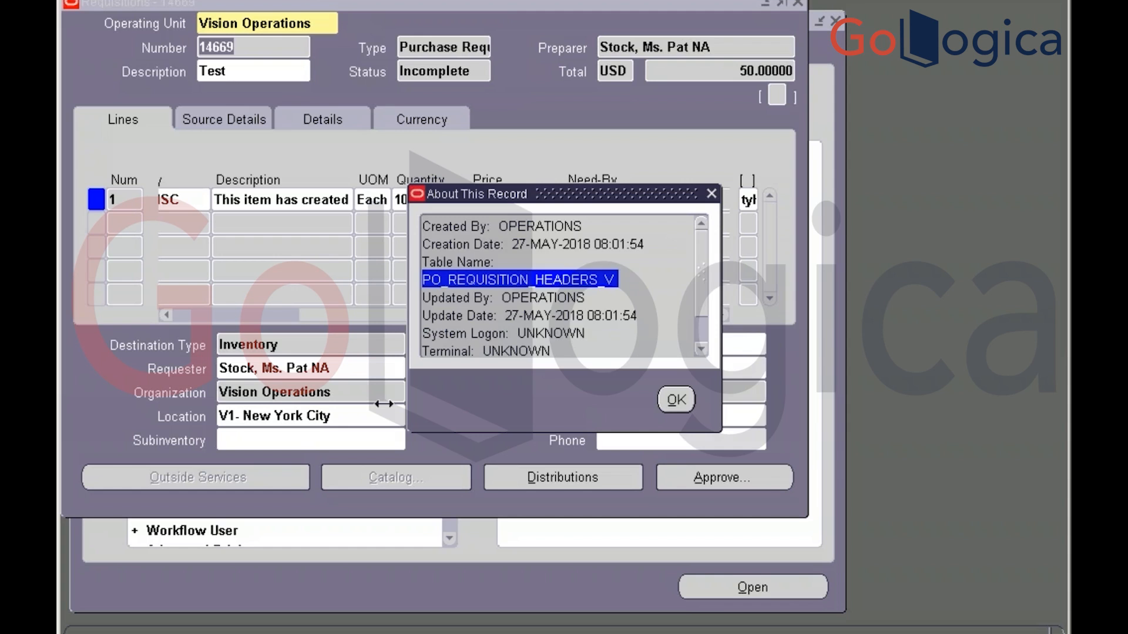
key("alt+Tab")
key("alt+Tab")
key("alt+Tab")
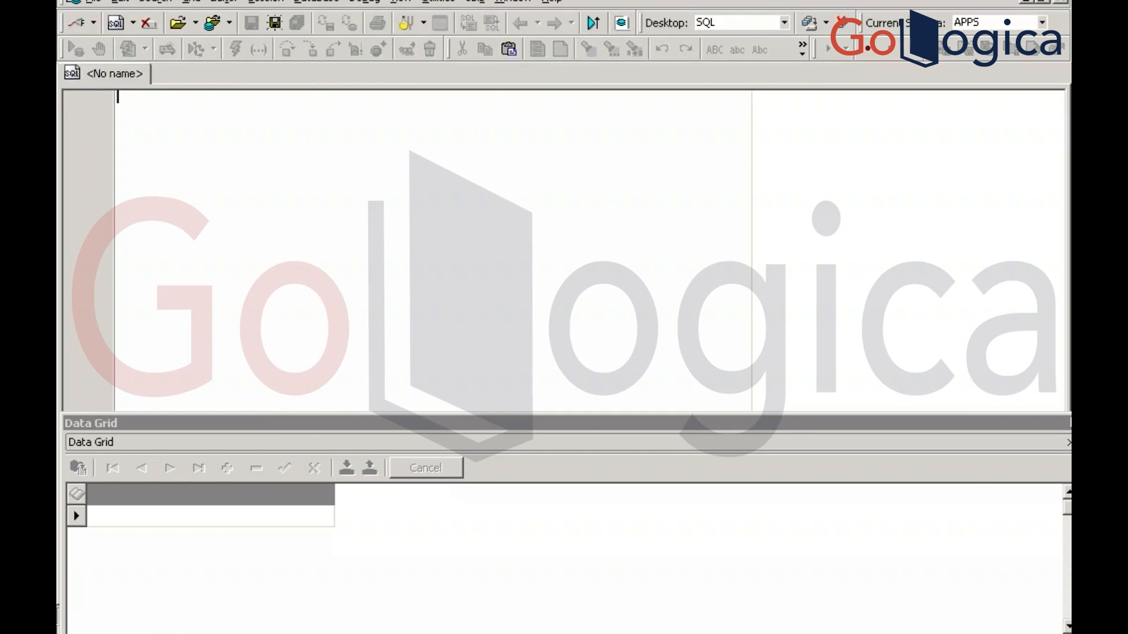
Write 'select * from PO_REQUISITION_HEADERS_V' in Toad and describe the view with F4
key("ctrl+v")
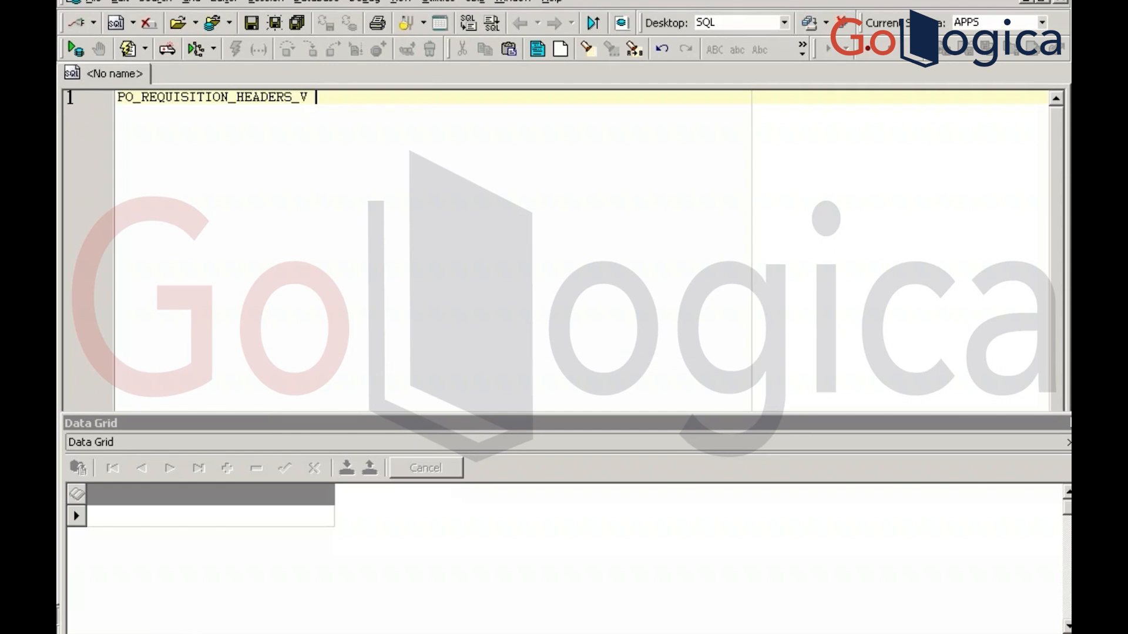
type("select * from")
key("BackSpace")
key("BackSpace")
key("BackSpace")
key("BackSpace")
key("BackSpace")
key("BackSpace")
key("BackSpace")
key("BackSpace")
key("BackSpace")
key("BackSpace")
key("BackSpace")
key("BackSpace")
key("BackSpace")
key("BackSpace")
left_click(117, 97)
type("select * from")
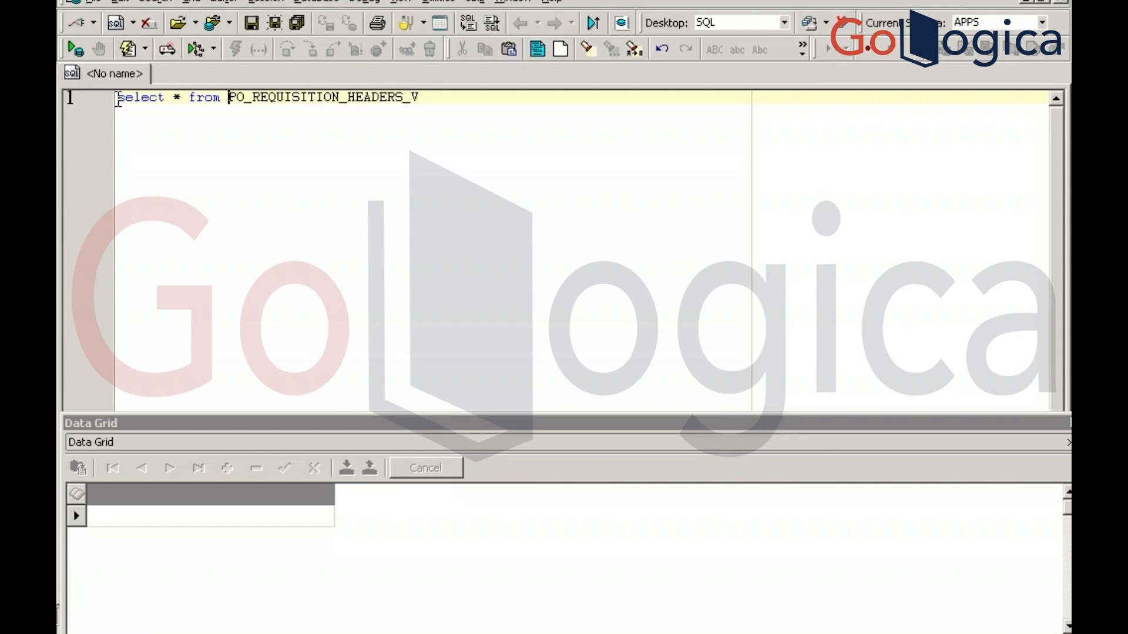
left_click(346, 99)
key("F4")
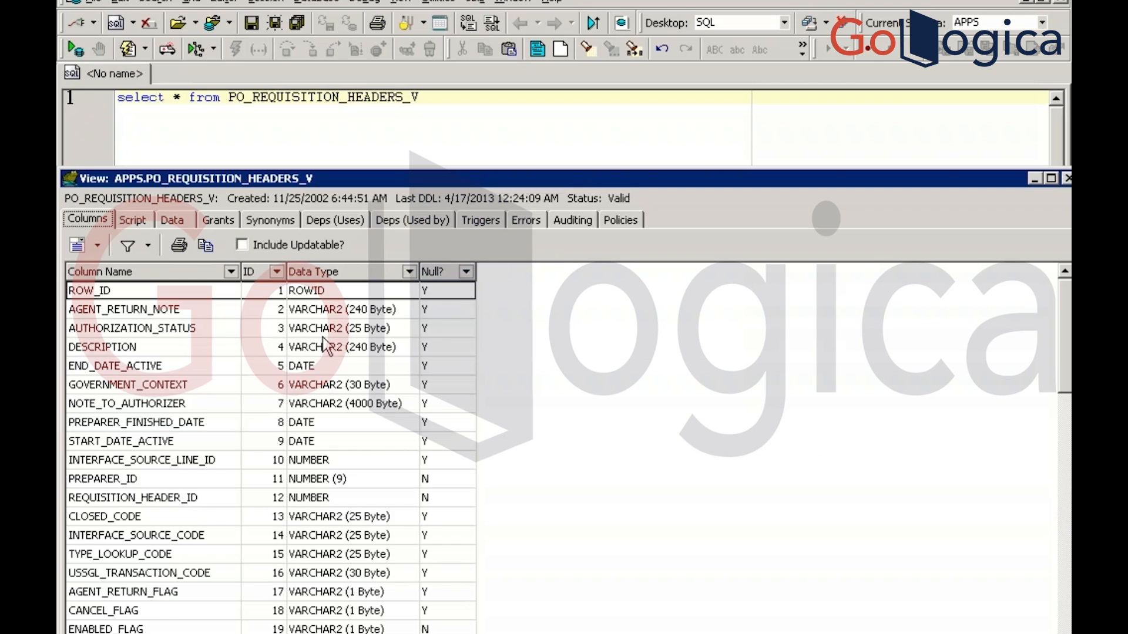
Show the view's source script and move down to its FROM clause
left_click(133, 220)
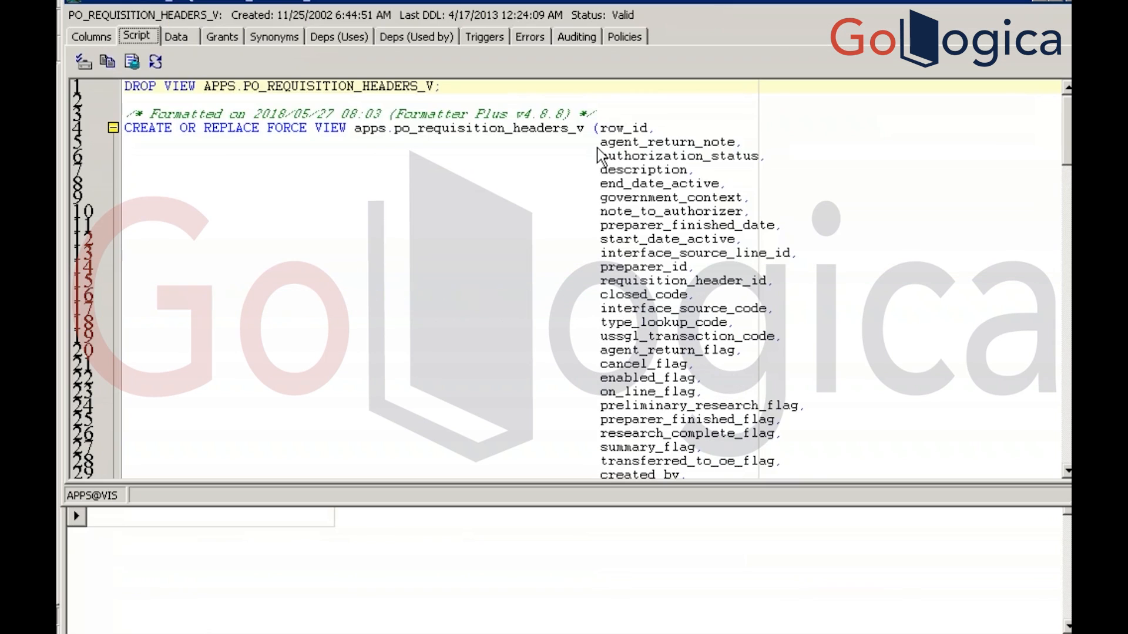
left_click(596, 127)
key("Down")
key("Down")
key("Down")
key("Down")
key("Down")
key("Down")
key("Down")
key("Down")
key("Down")
key("Down")
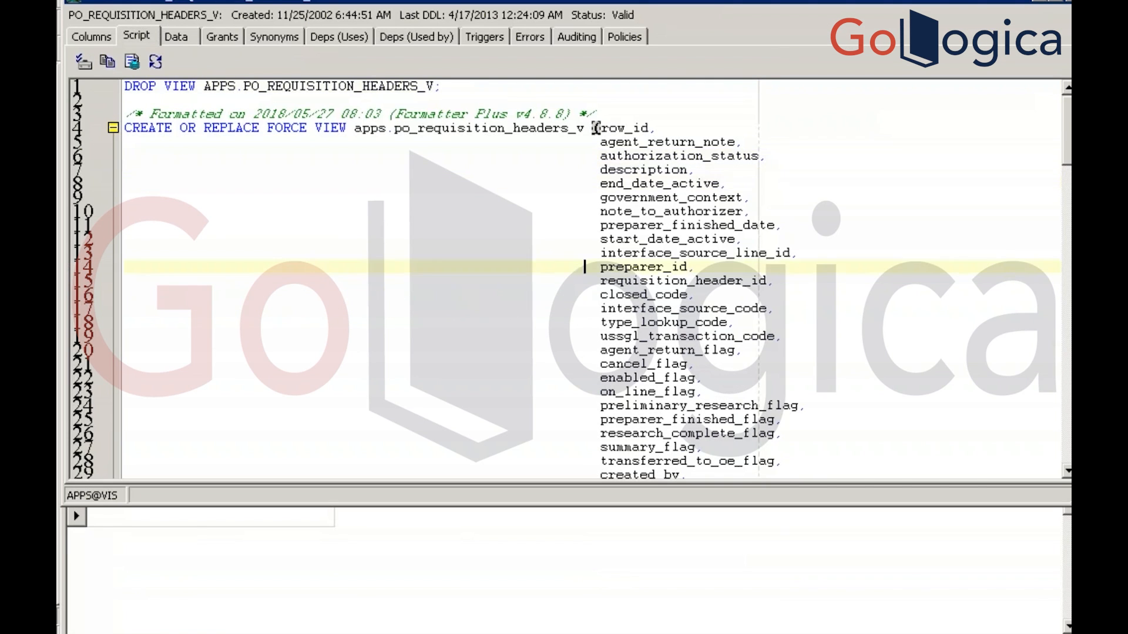
key("Down")
key("Down")
key("Down")
key("Down")
key("Down")
key("Down")
key("Down")
key("Down")
key("Down")
key("Down")
key("Down")
key("Down")
key("Down")
key("Down")
key("Down")
key("Down")
key("Down")
key("Down")
key("Down")
key("Down")
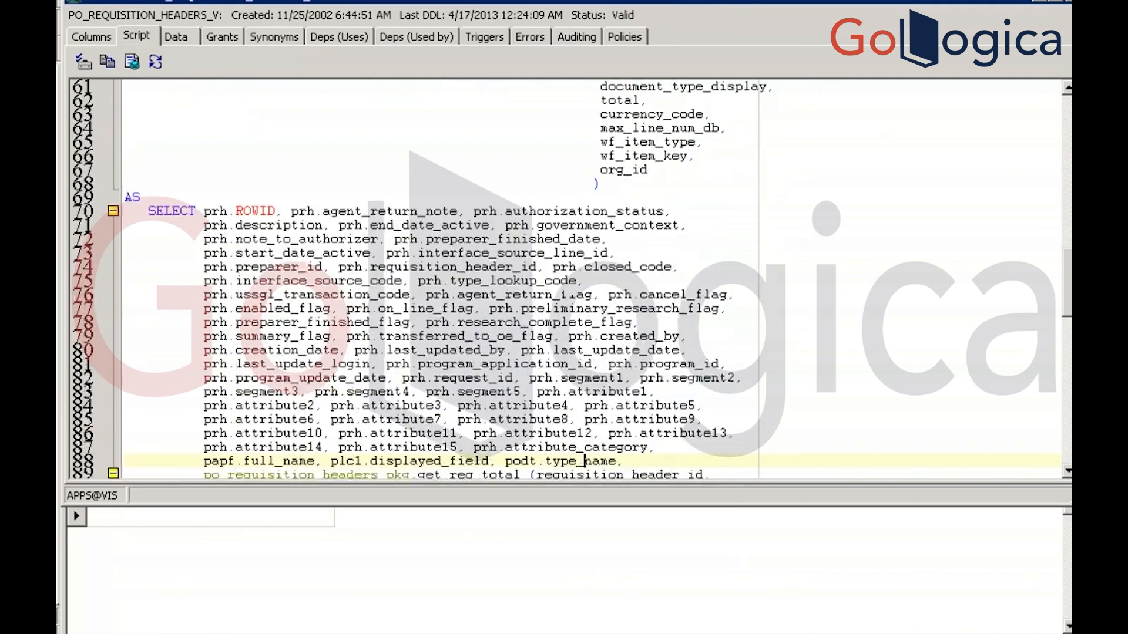
key("Down")
key("Down")
key("Down")
key("Down")
key("Down")
key("Down")
key("Down")
key("Down")
key("Down")
key("Down")
key("Down")
key("Down")
key("Down")
key("Down")
key("Down")
key("Down")
key("Down")
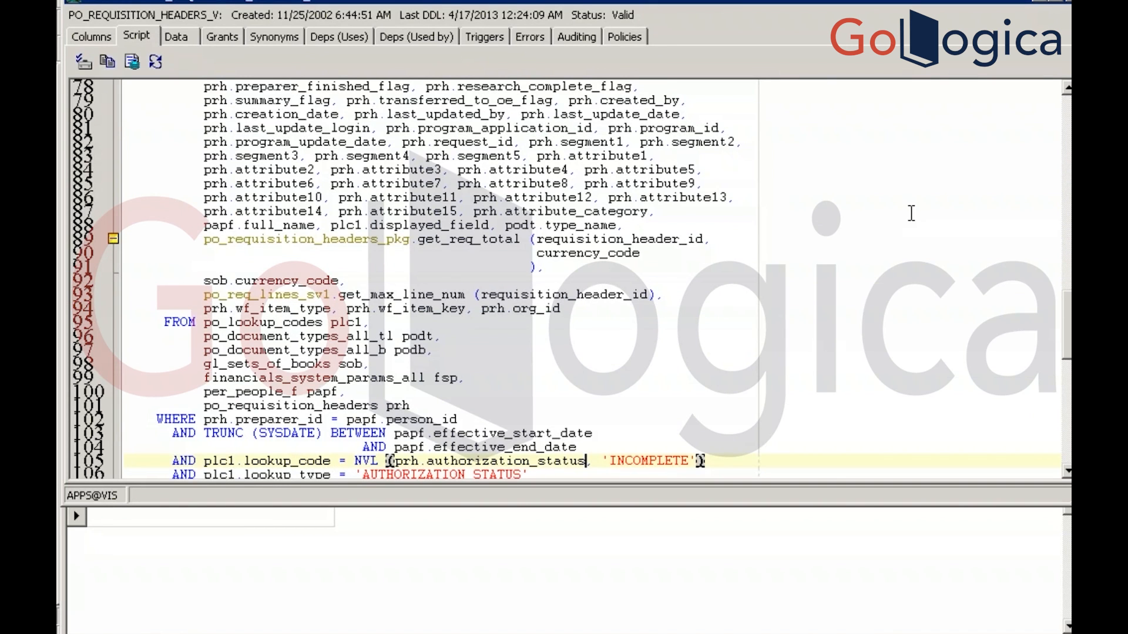
left_click_drag(1067, 307, 1065, 259)
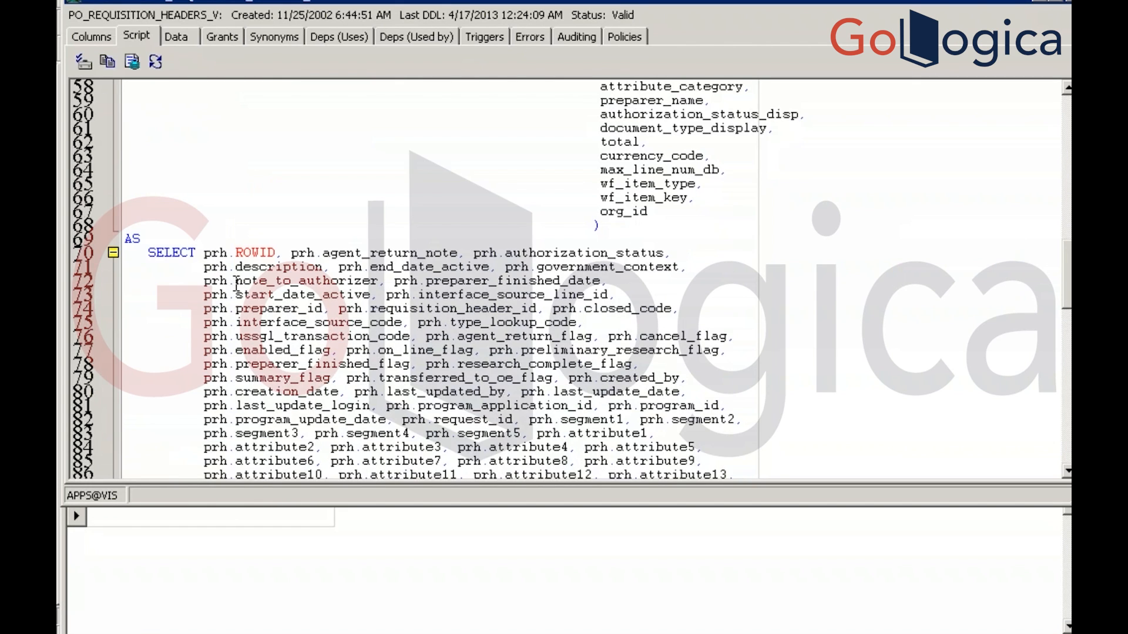
Select the base table 'po_requisition_headers prh' and close the view description
left_click(213, 267)
left_click_drag(213, 268, 229, 267)
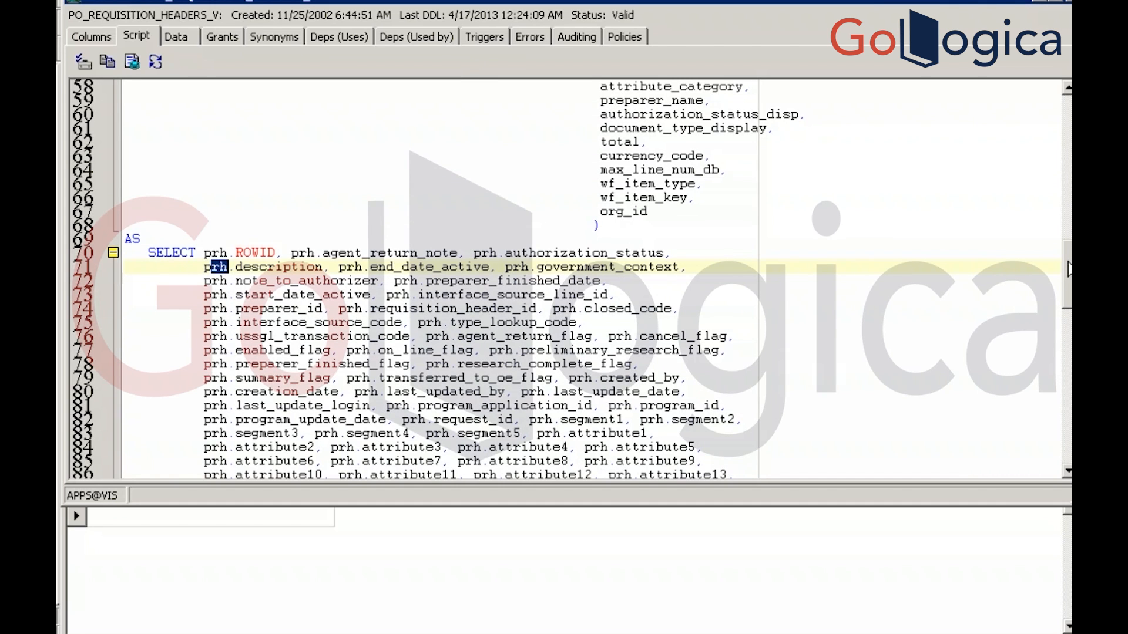
left_click_drag(1068, 271, 881, 321)
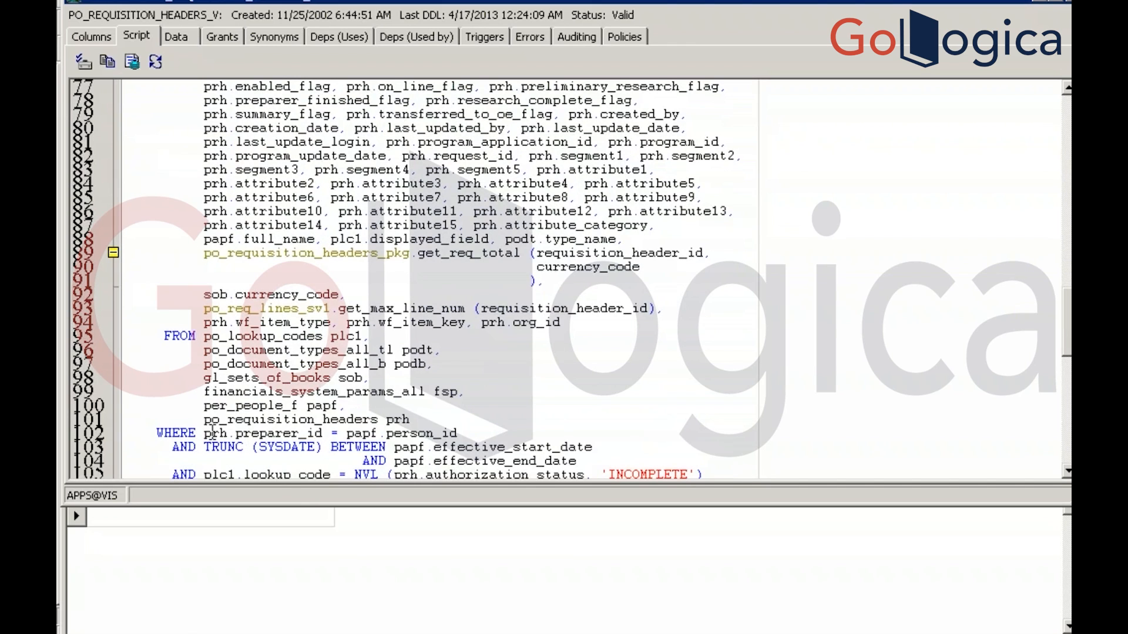
left_click_drag(204, 419, 415, 420)
key("ctrl+c")
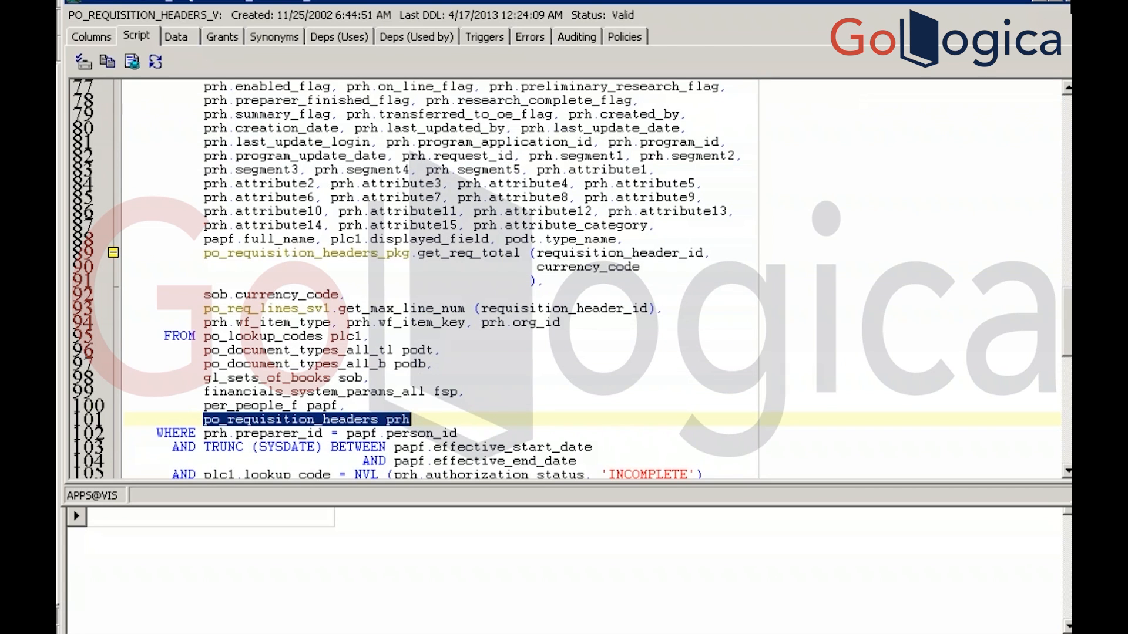
left_click(1068, 2)
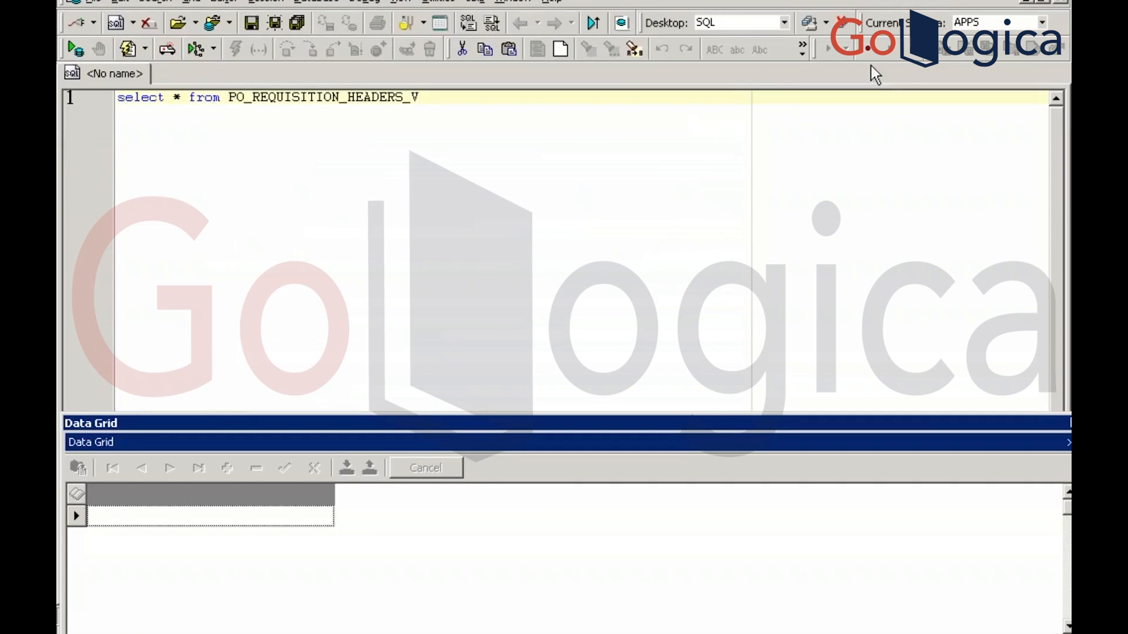
Run 'select * from po_requisition_headers prh' on line 3 and describe the table with F4
left_click(591, 149)
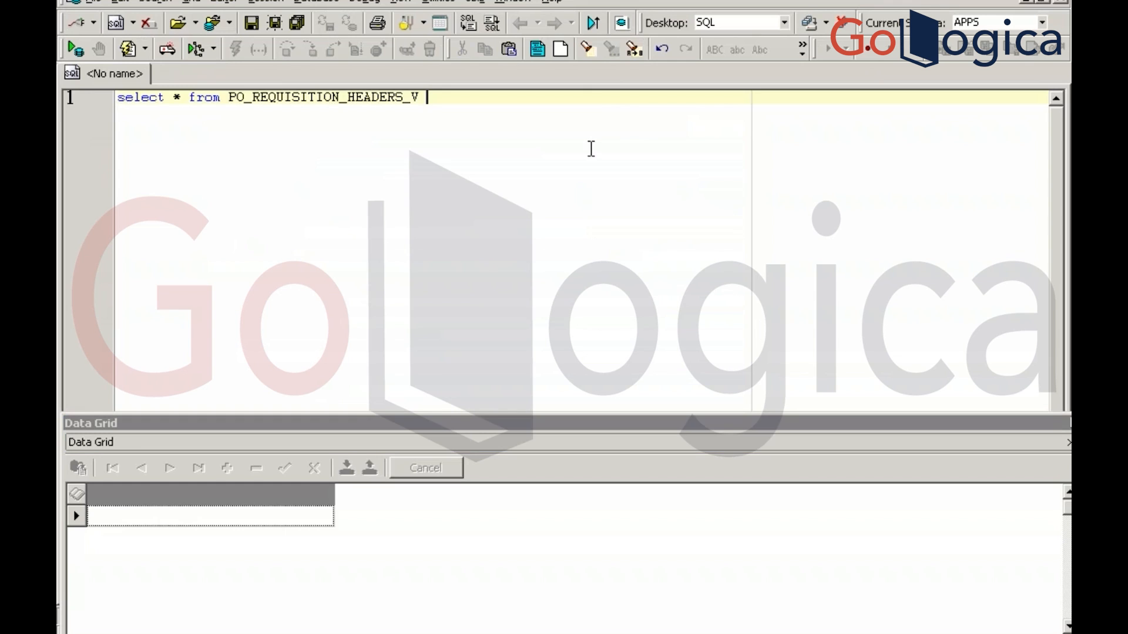
key("Return")
key("Return")
type("select * from ")
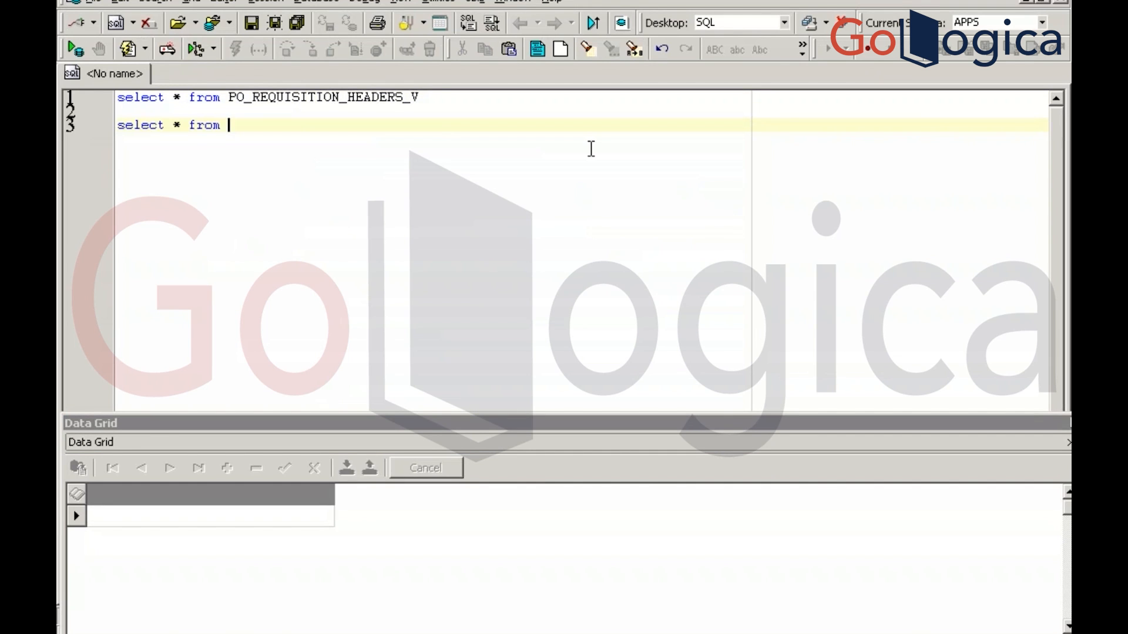
type("po_requisition_headers prh")
key("F9")
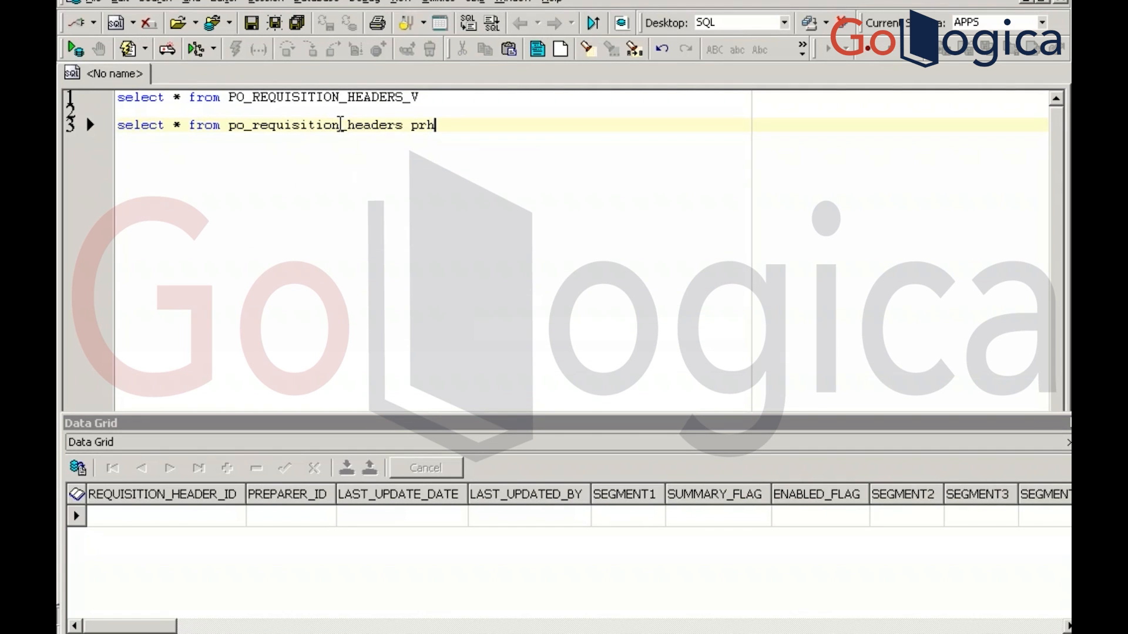
left_click(340, 125)
key("F4")
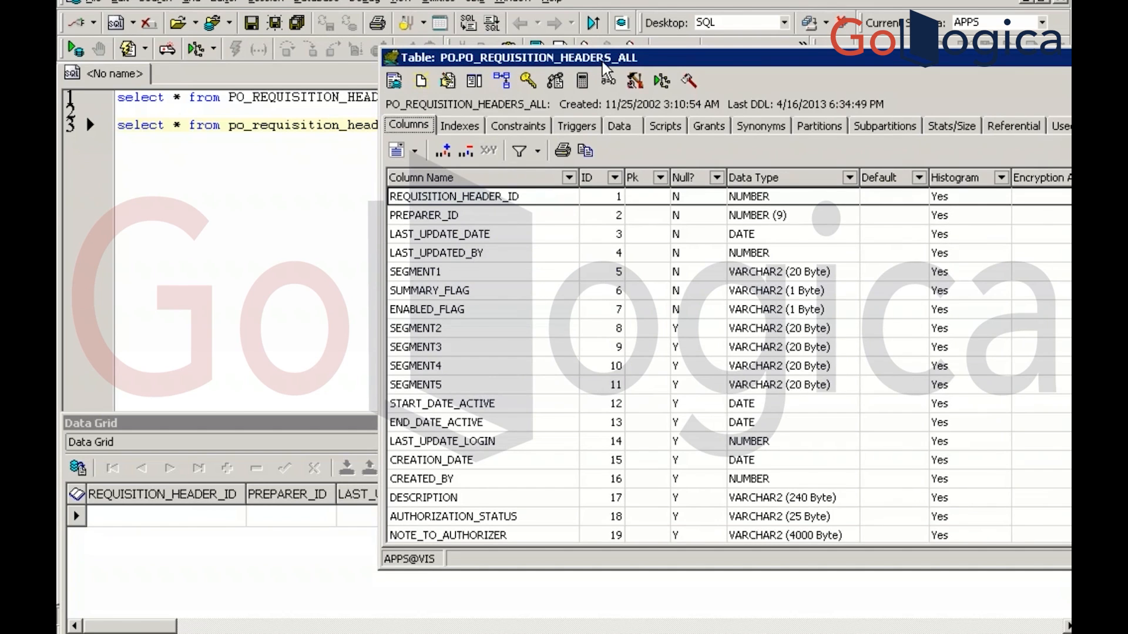
key("Escape")
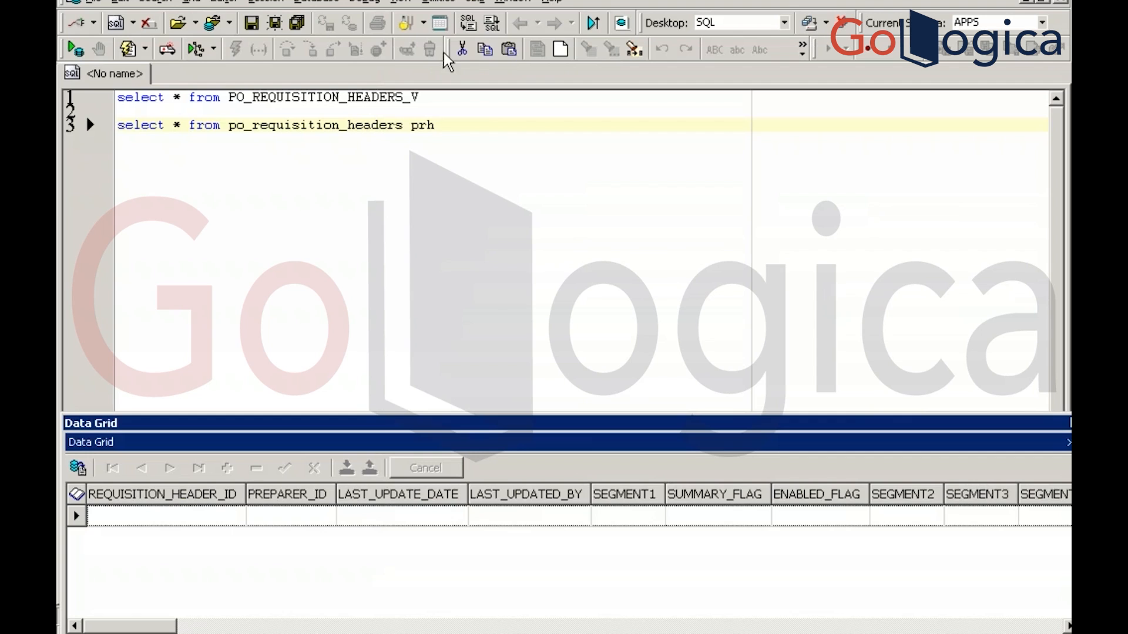
Add and run 'select * from po_requisition_headers_all' below the line 3 query
left_click(476, 112)
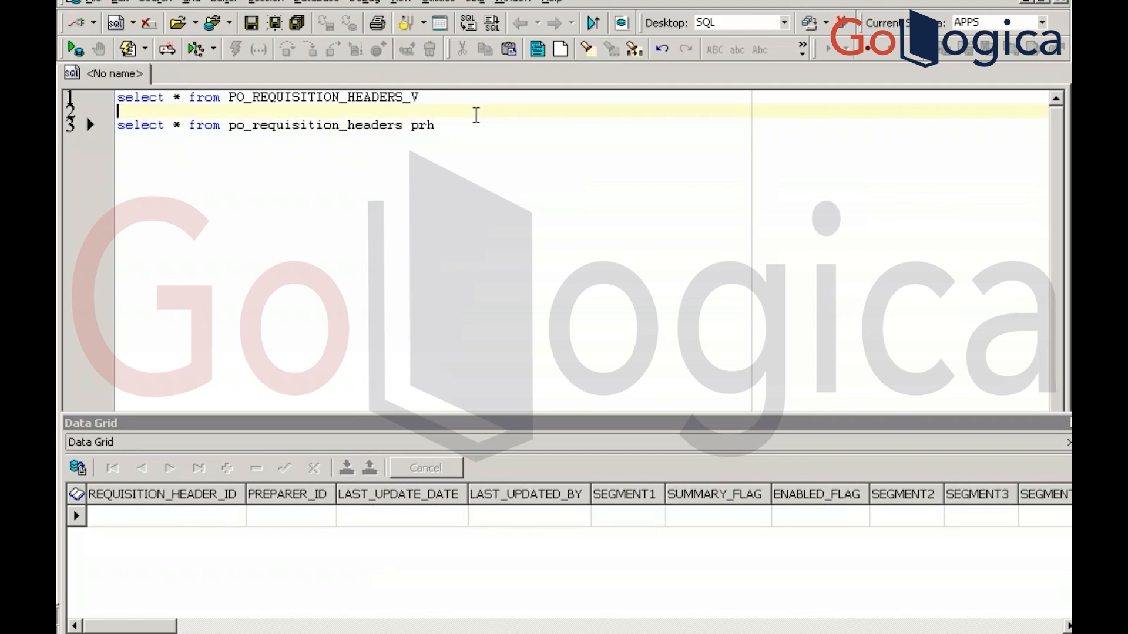
left_click(464, 122)
key("Return")
key("Return")
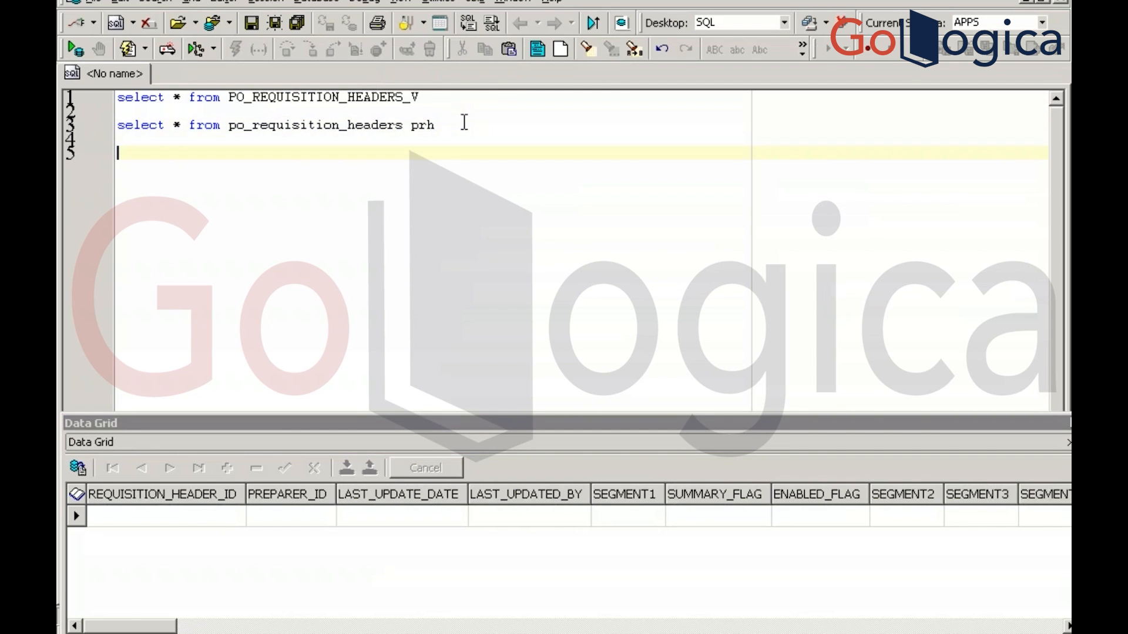
type("select * from")
key("ctrl+v")
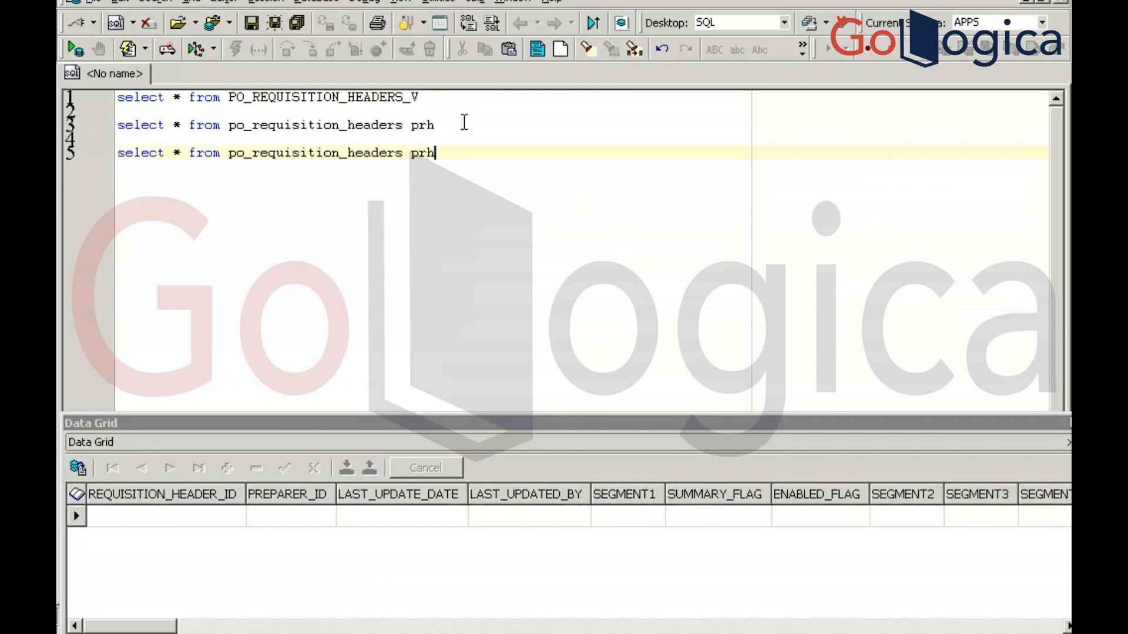
key("BackSpace")
key("BackSpace")
key("BackSpace")
key("BackSpace")
key("BackSpace")
type("s_all")
key("F9")
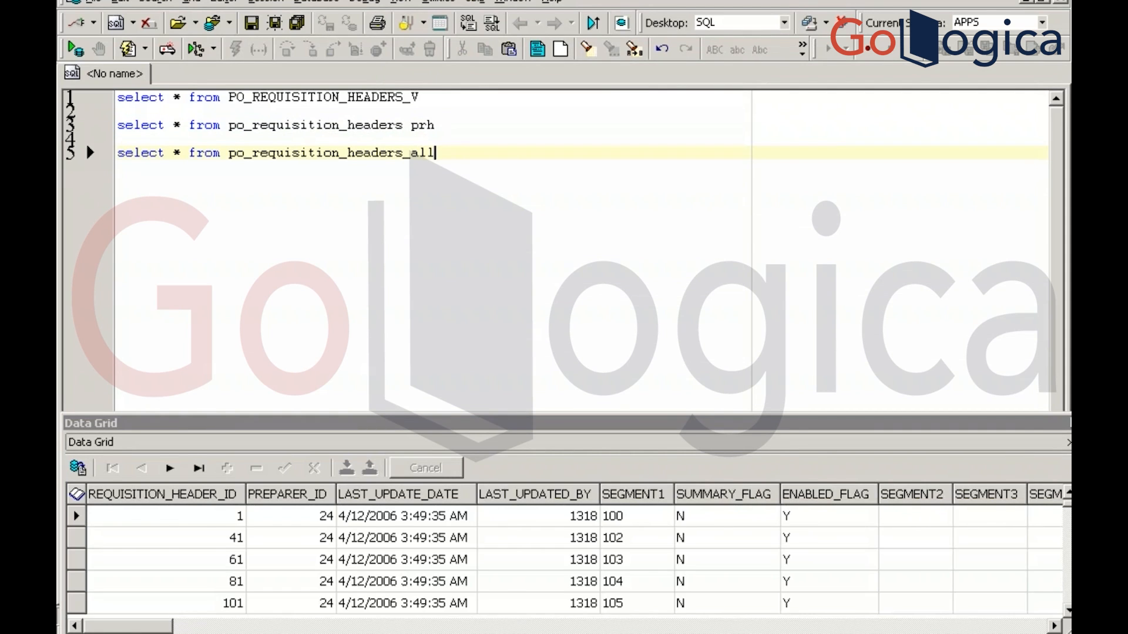
key("Return")
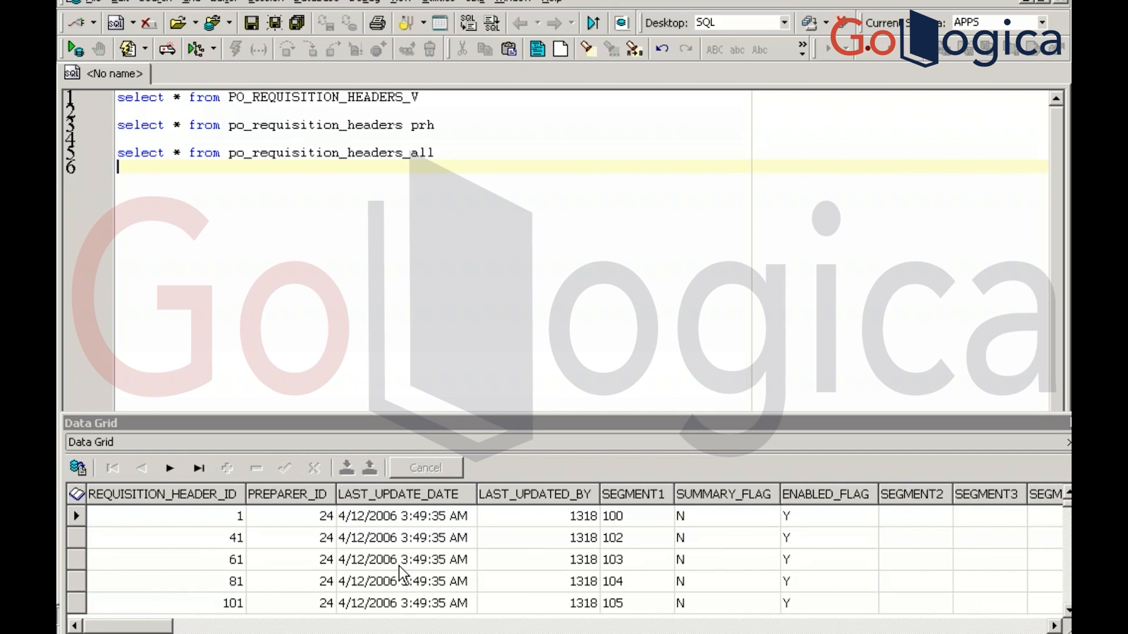
Close the record history and use Examine to confirm 14669 sits in PO_REQ_HDR.SEGMENT1, then return to Toad
key("alt+Tab")
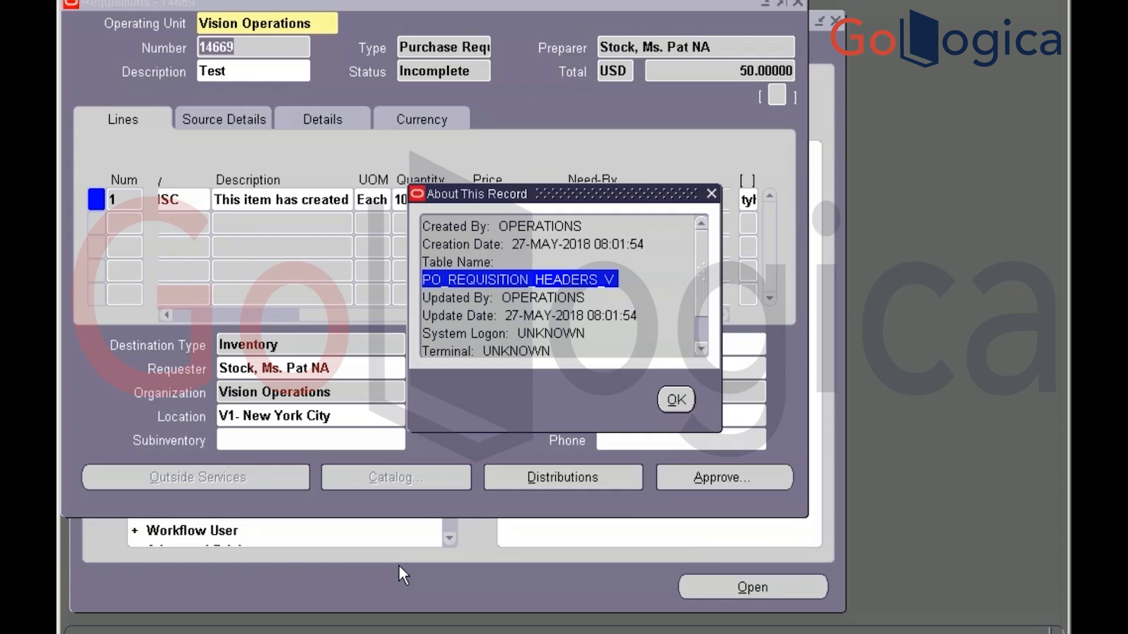
left_click(680, 398)
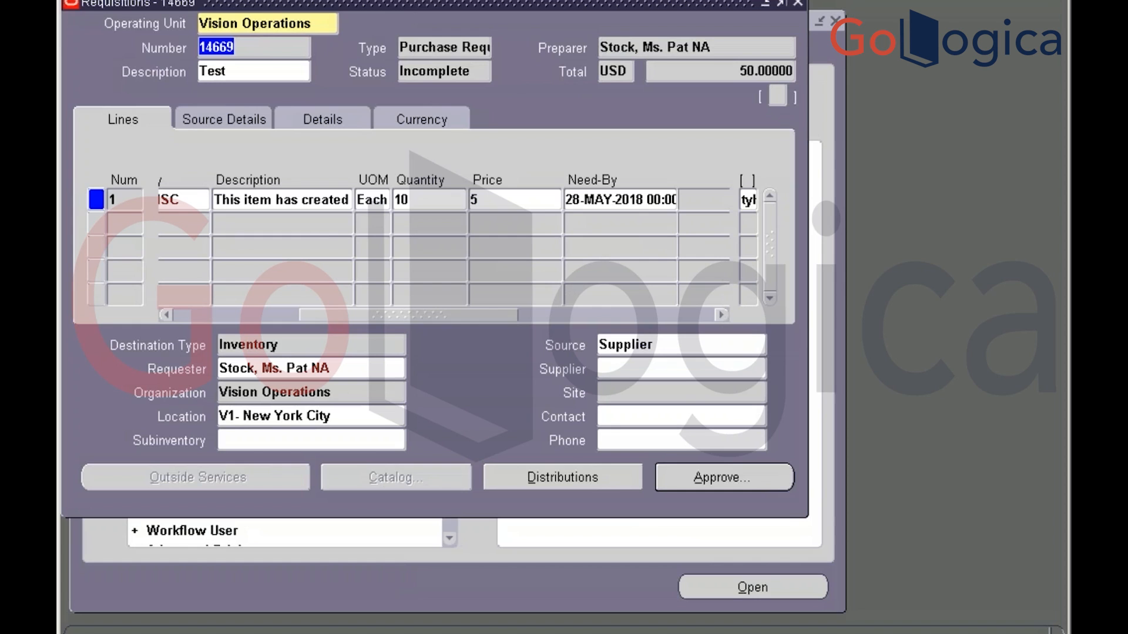
left_click(361, 0)
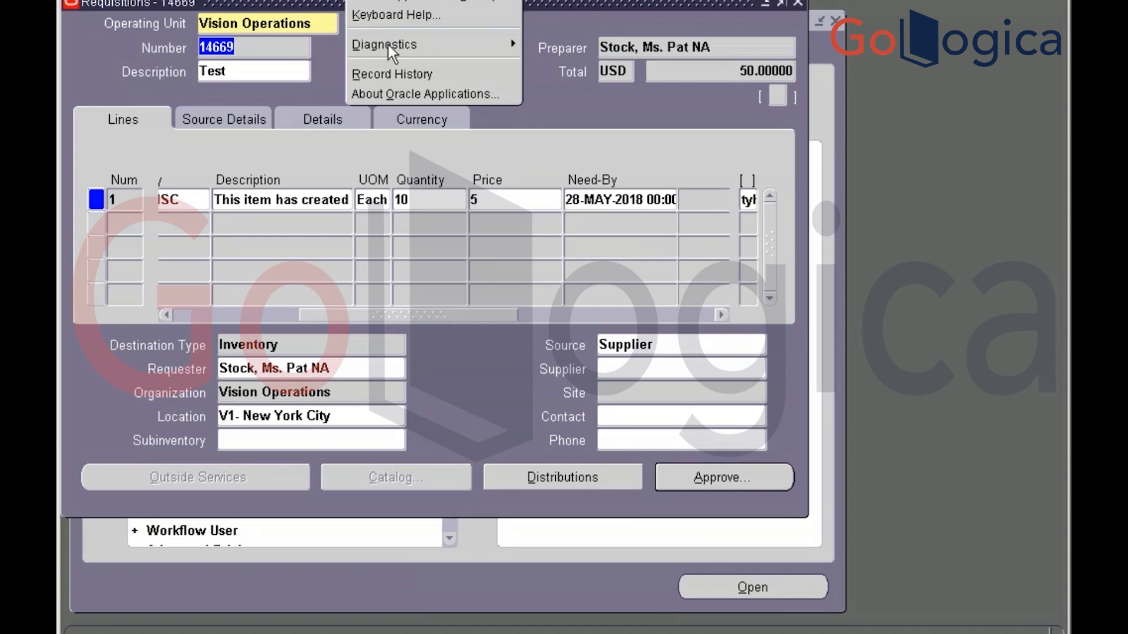
mouse_move(388, 47)
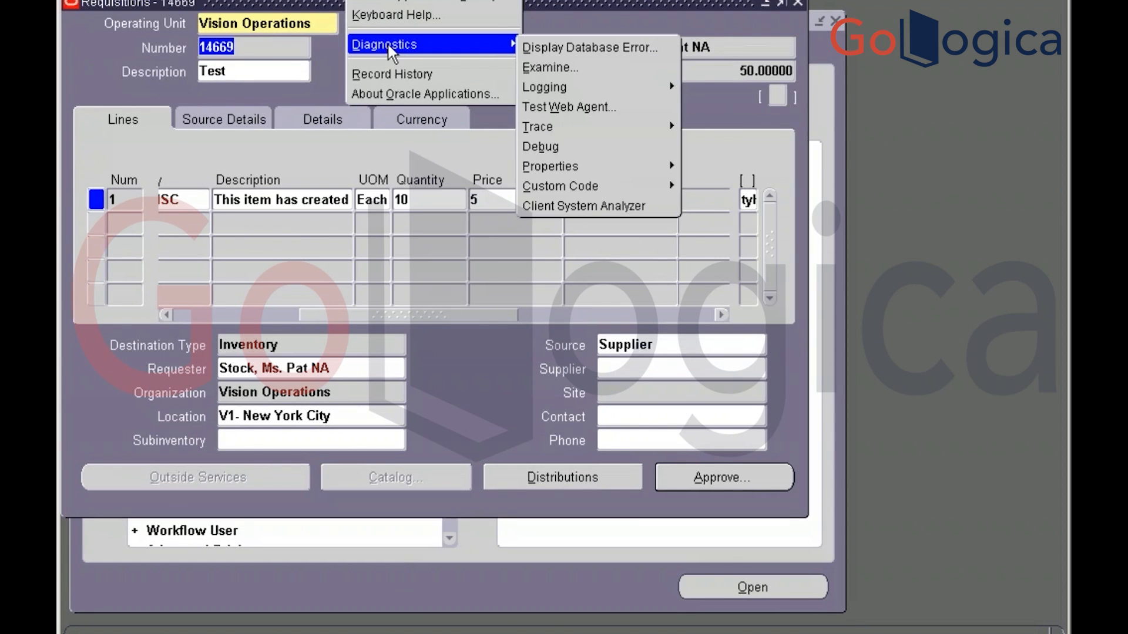
left_click(547, 69)
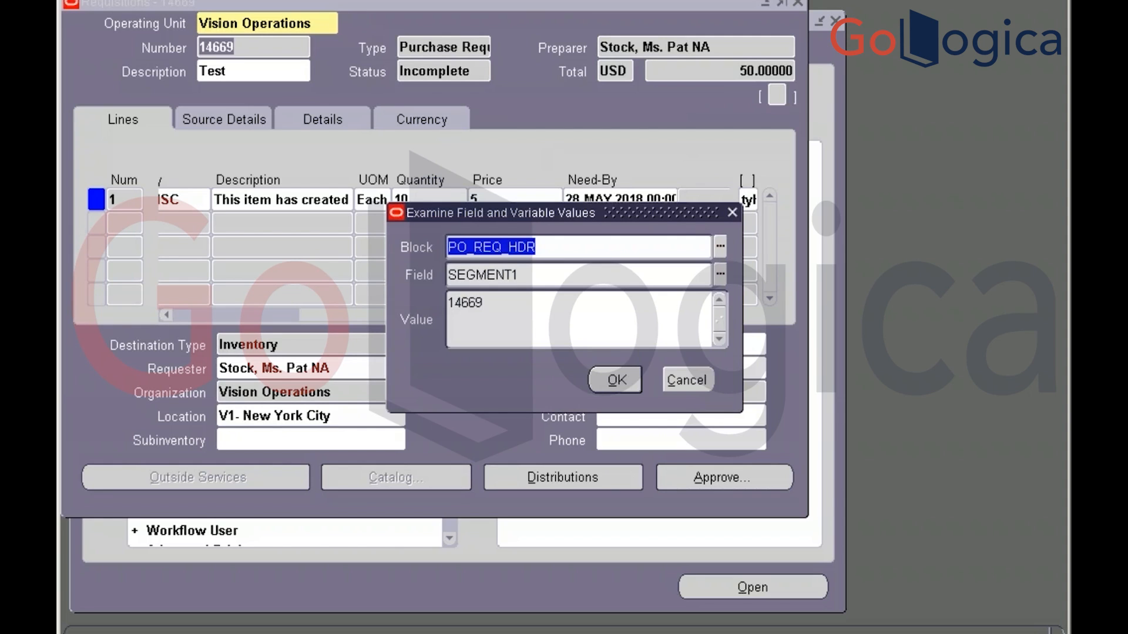
left_click(624, 275)
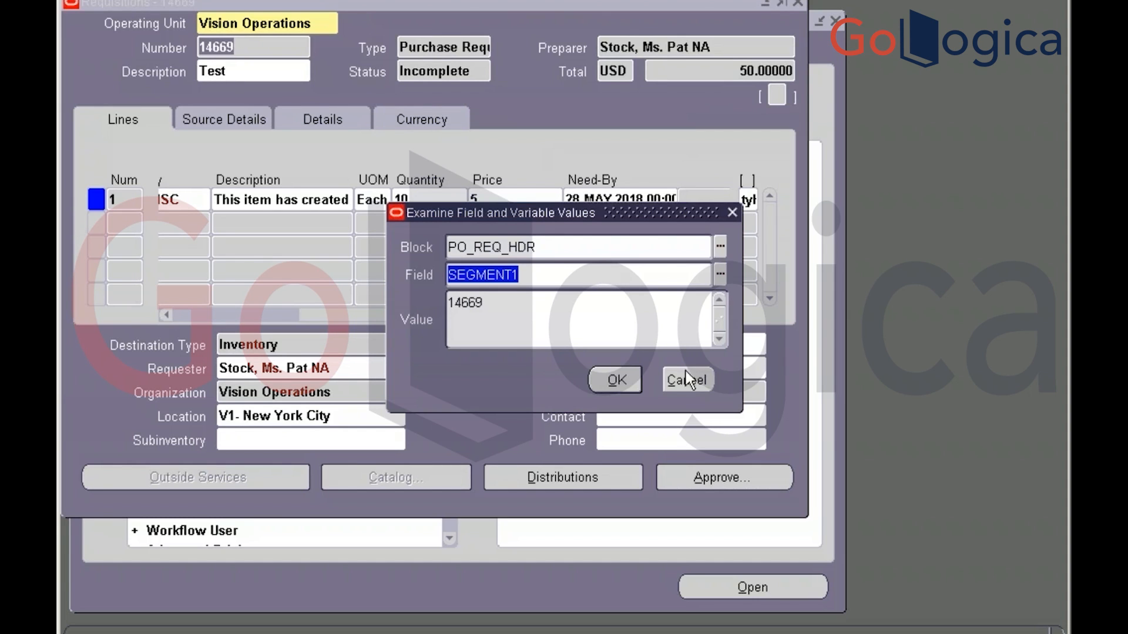
left_click(684, 388)
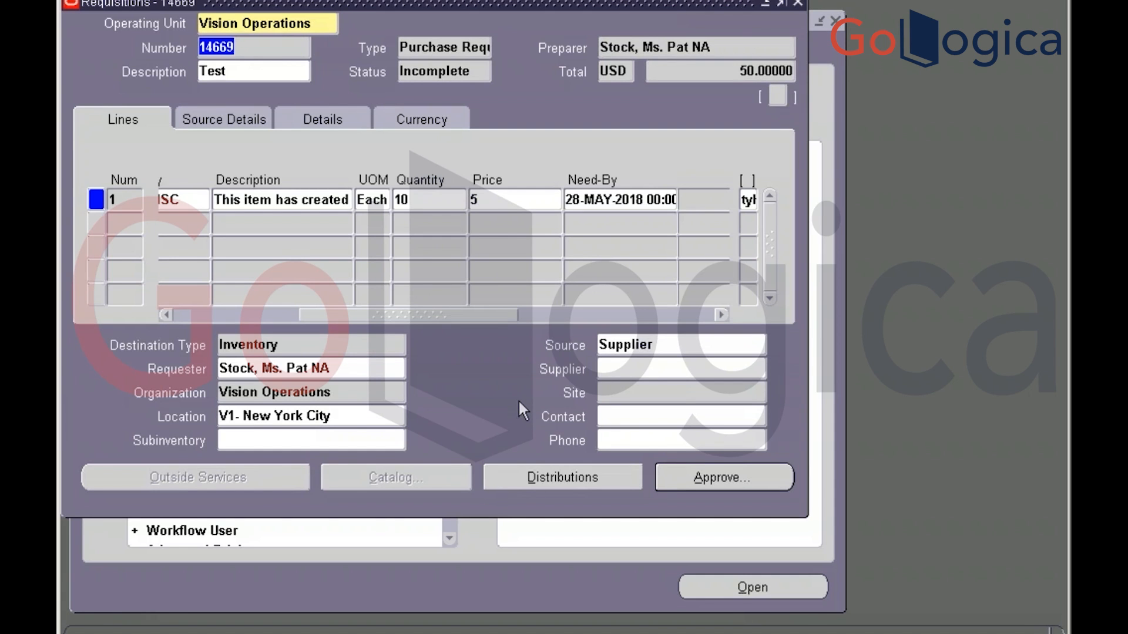
key("alt+Tab")
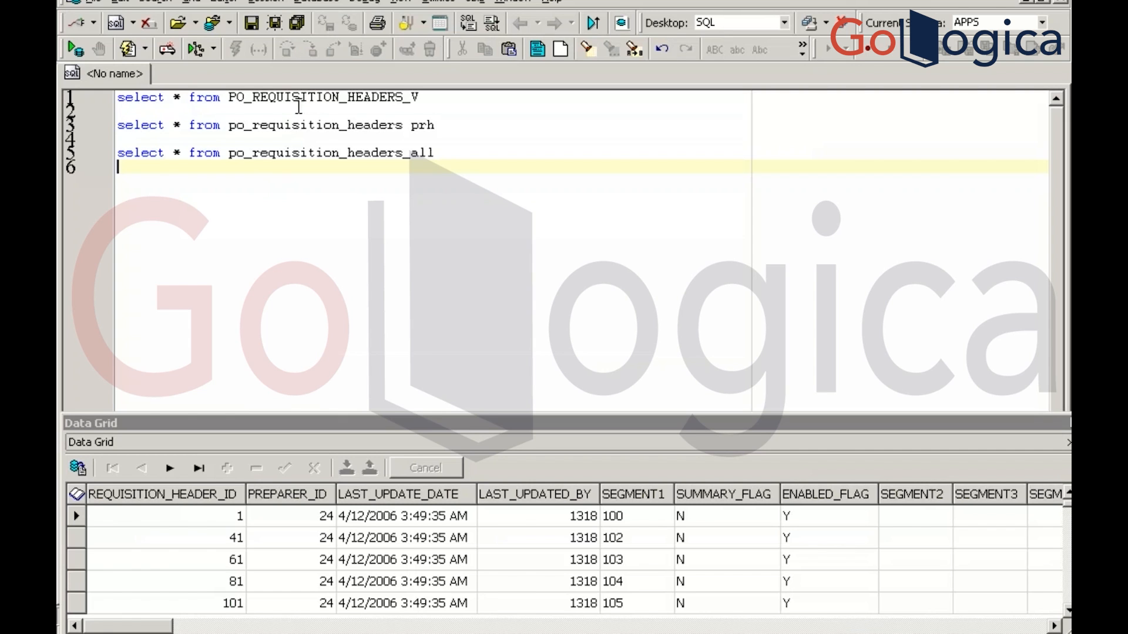
Highlight the PO_REQUISITION_HEADERS_V query on line 1 in Toad, then return to requisition 14669
key("alt+Tab")
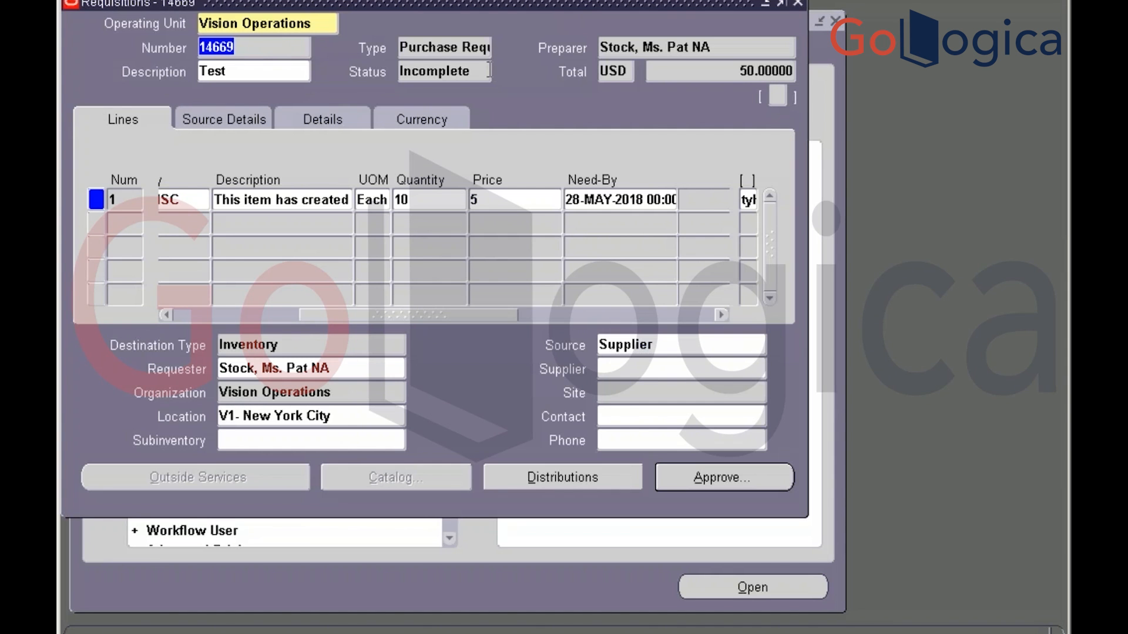
key("alt+Tab")
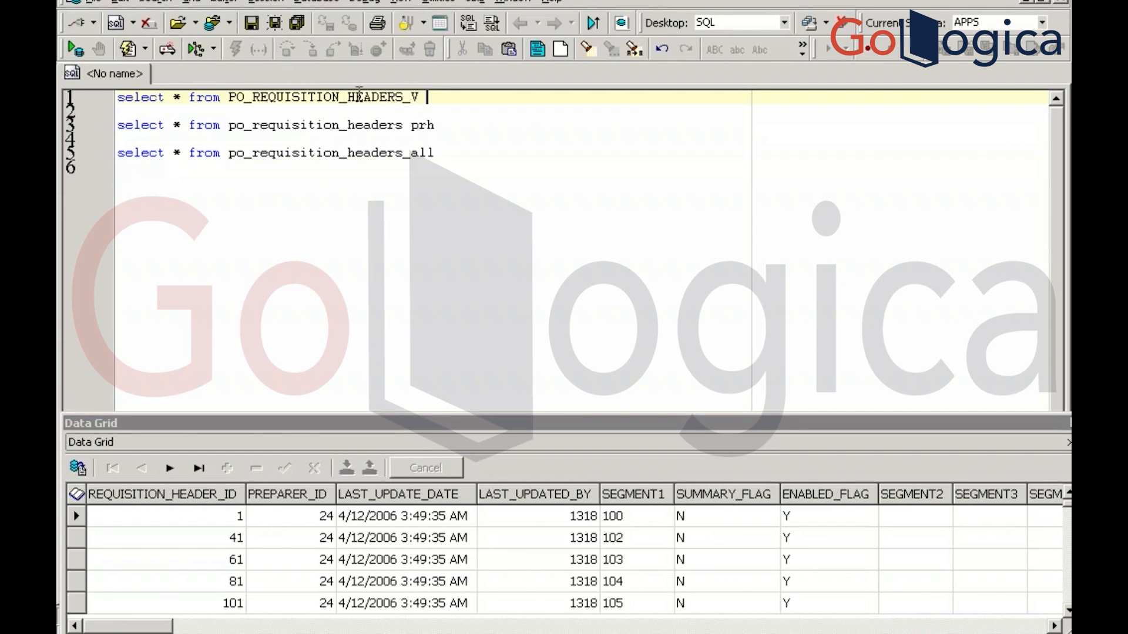
left_click_drag(432, 97, 120, 97)
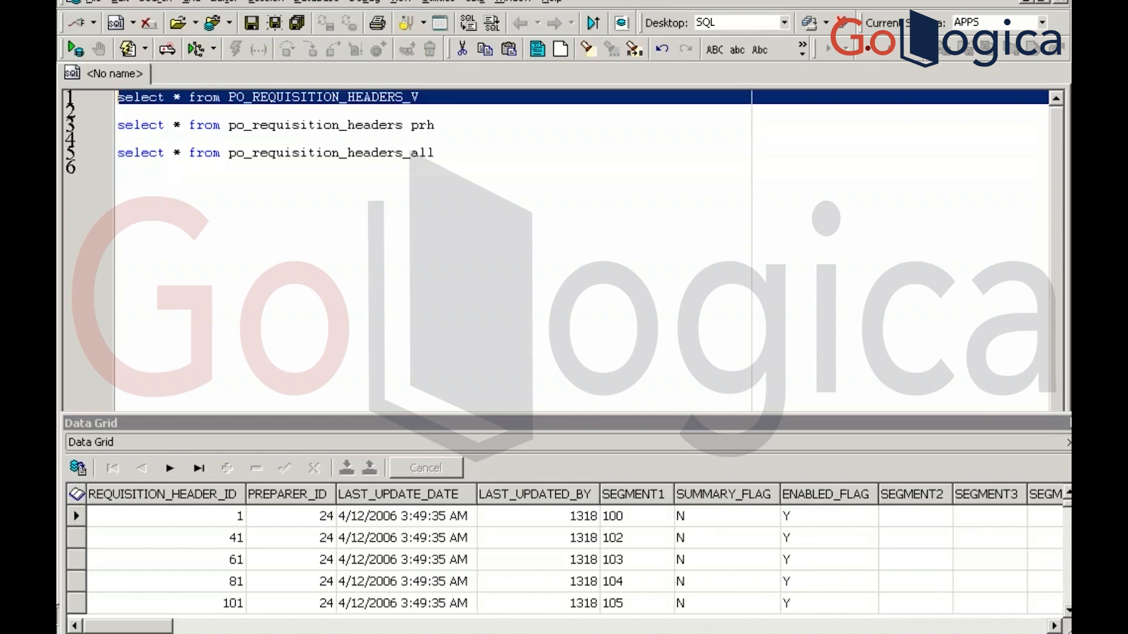
left_click(380, 282)
key("alt+Tab")
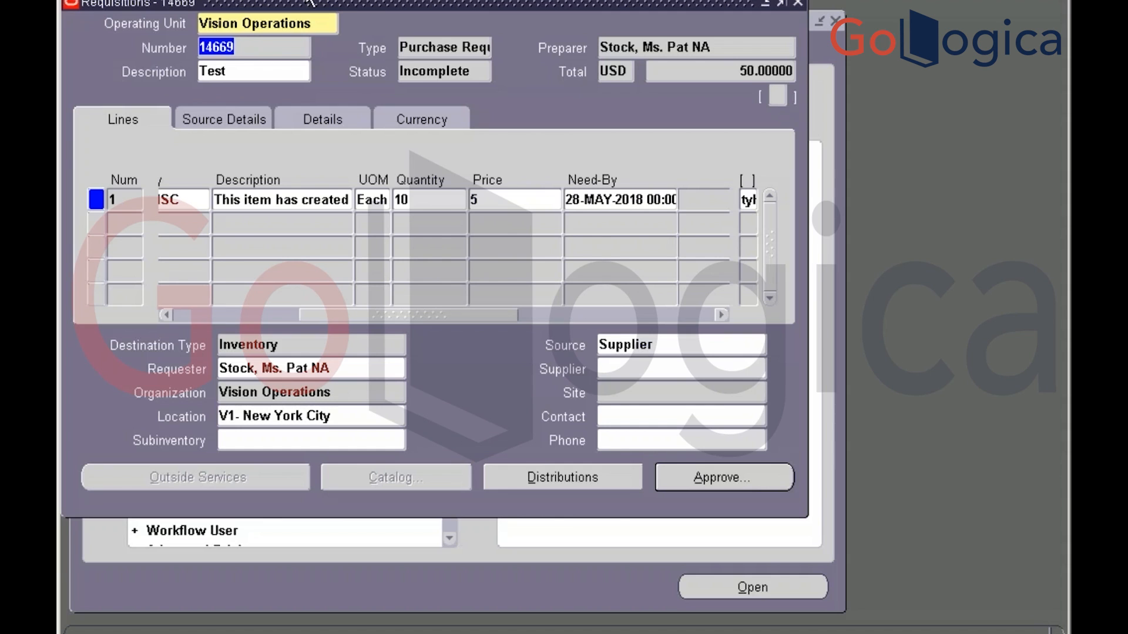
Use Help > Diagnostics > Examine to confirm the requisition number field is SEGMENT1 holding 14669
left_click(364, 0)
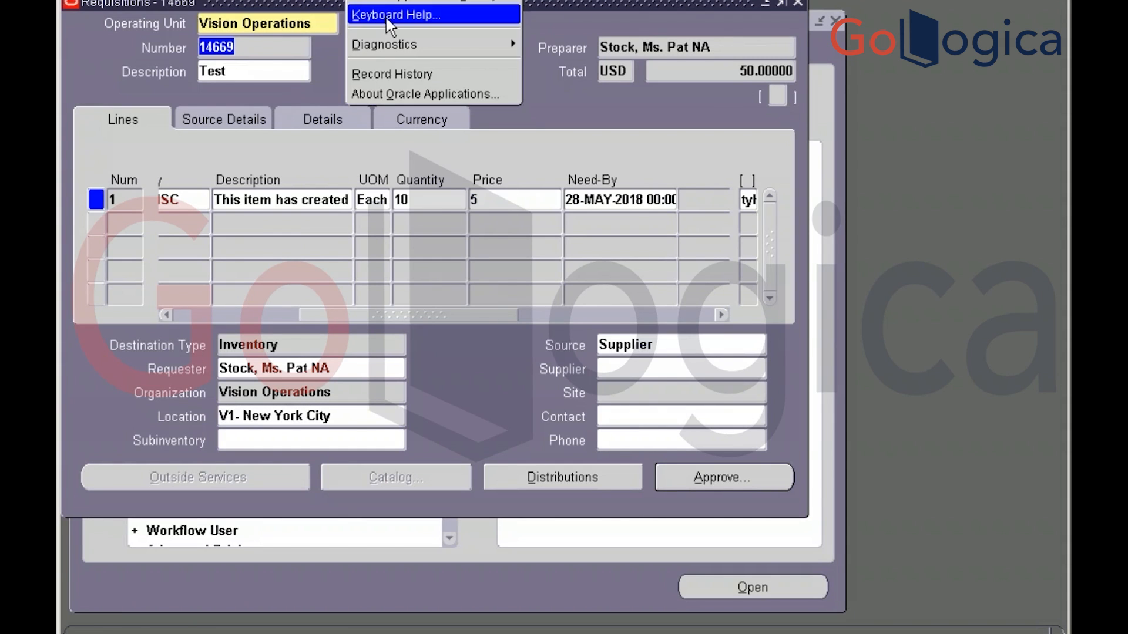
mouse_move(391, 49)
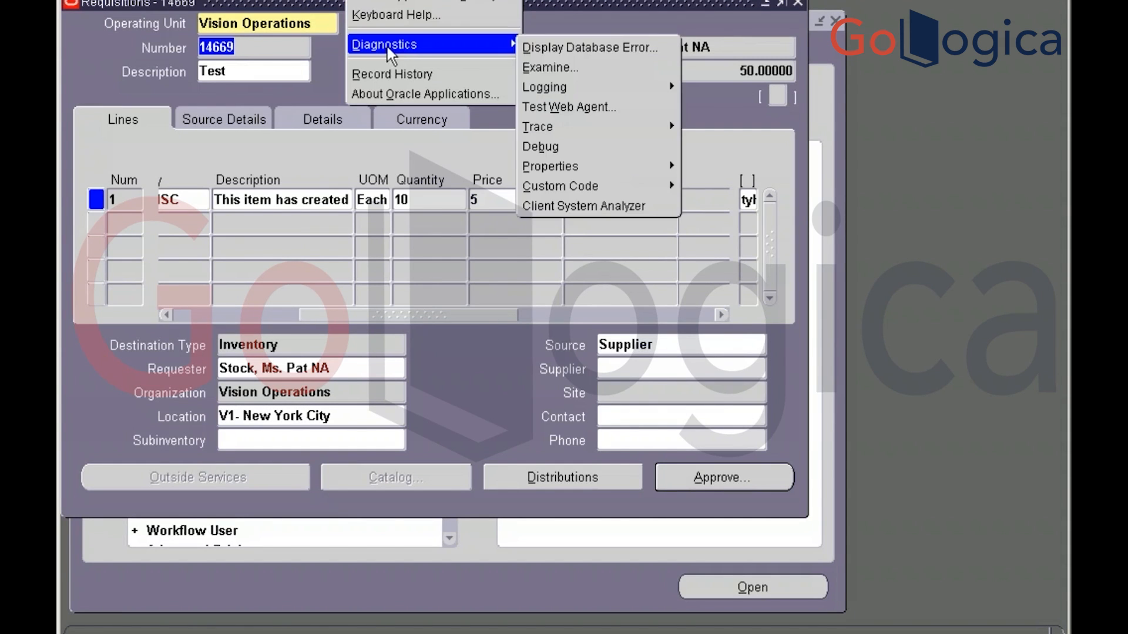
left_click(564, 73)
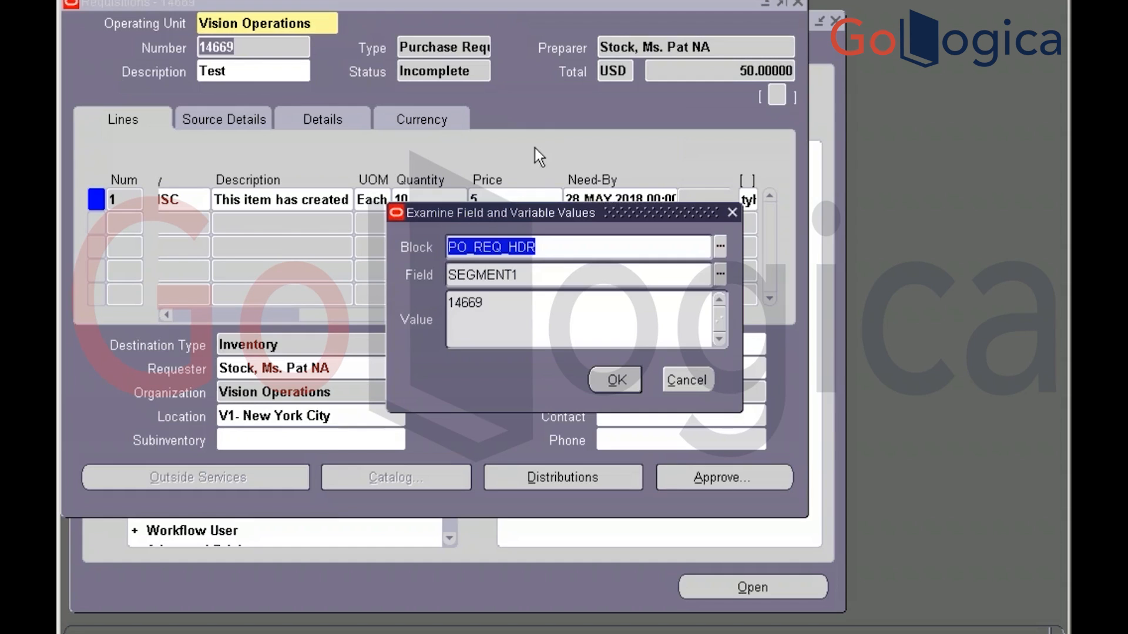
left_click(529, 276)
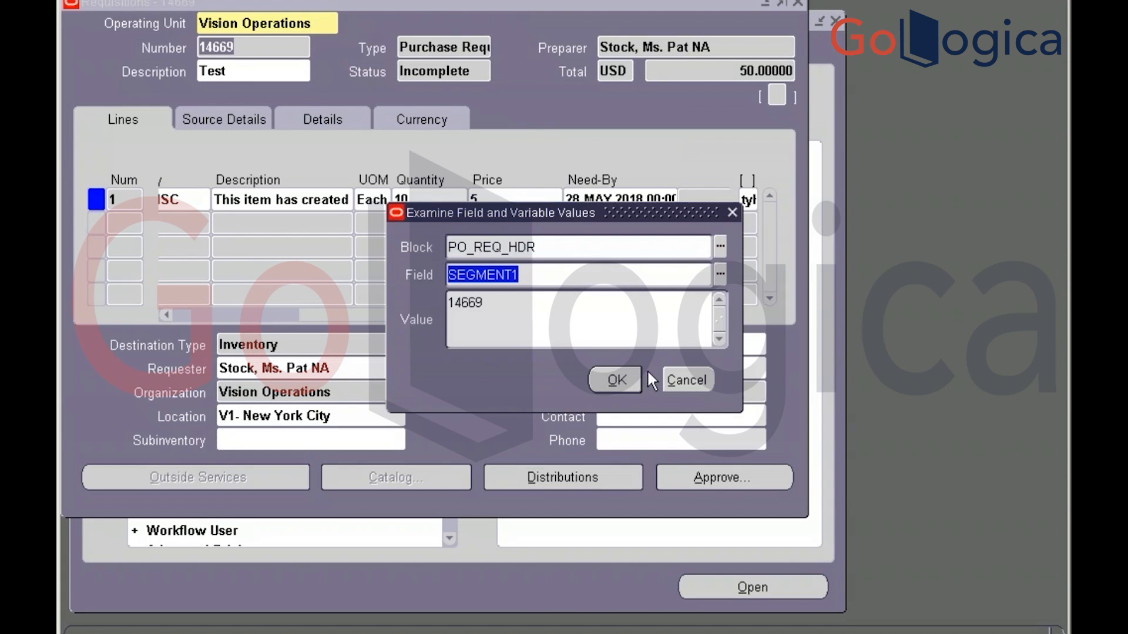
left_click(666, 382)
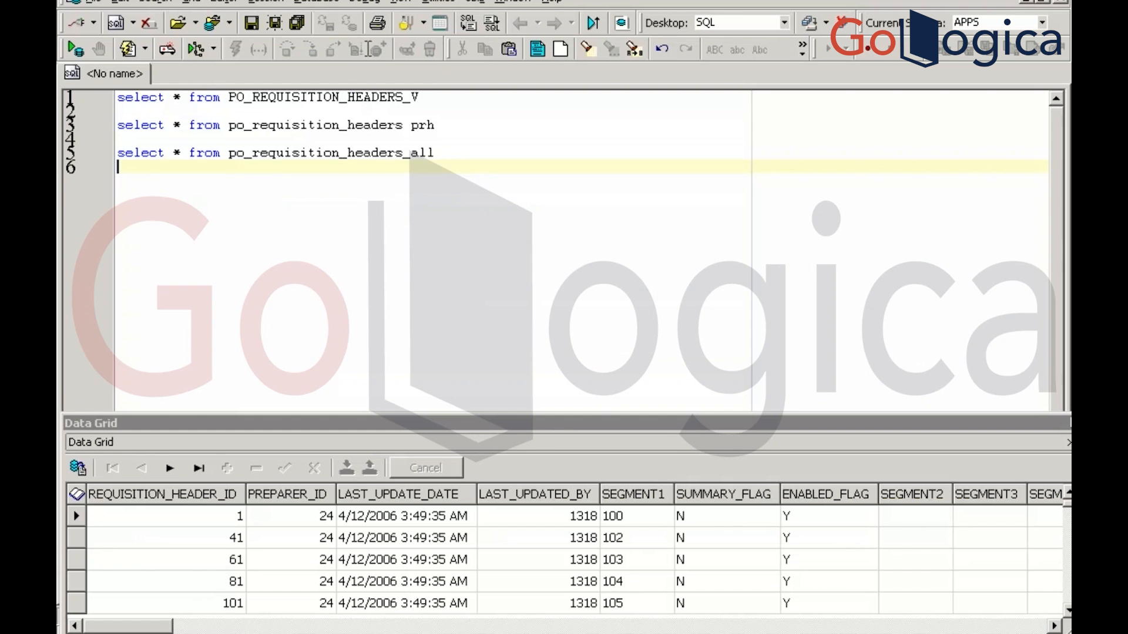
left_click(339, 97)
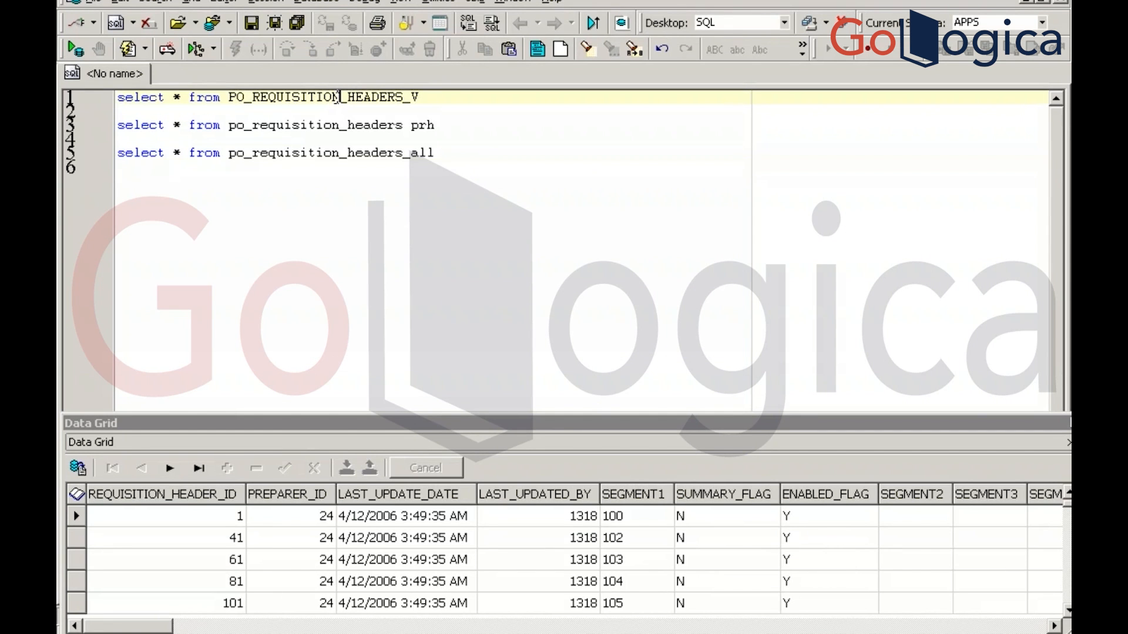
key("F4")
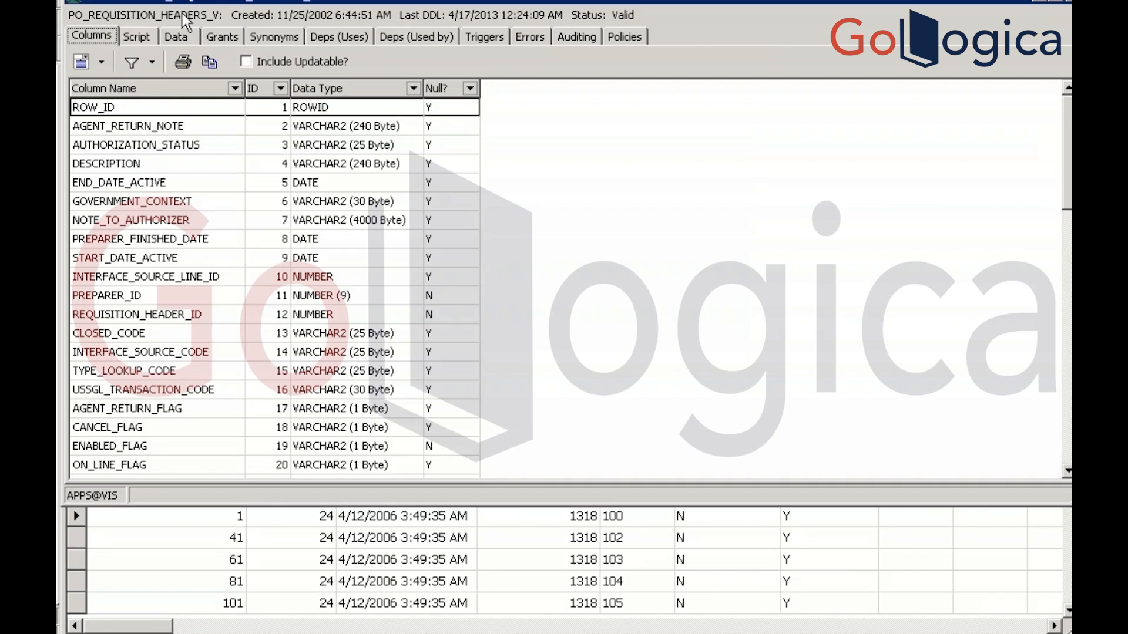
left_click(141, 37)
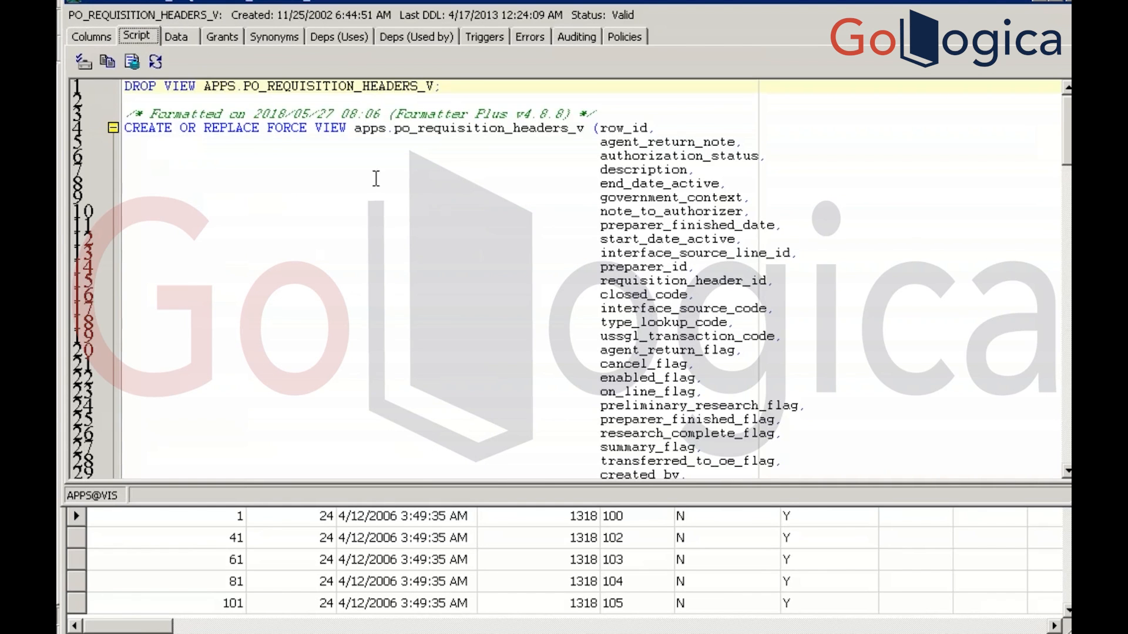
left_click(379, 181)
key("ctrl+f")
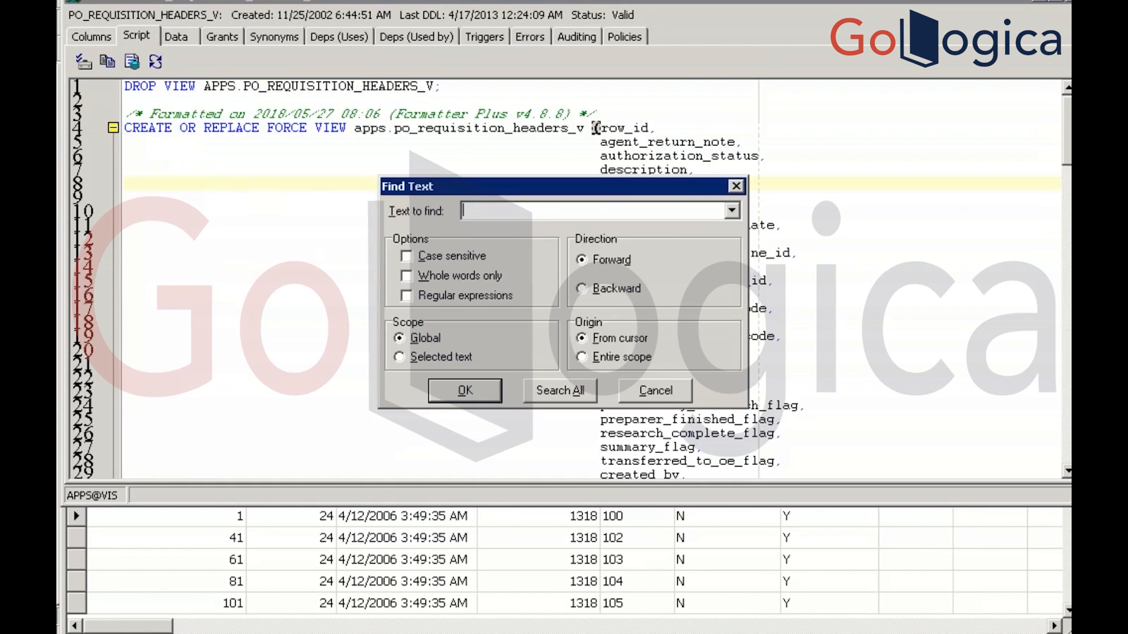
type("SEGMENT1")
key("Return")
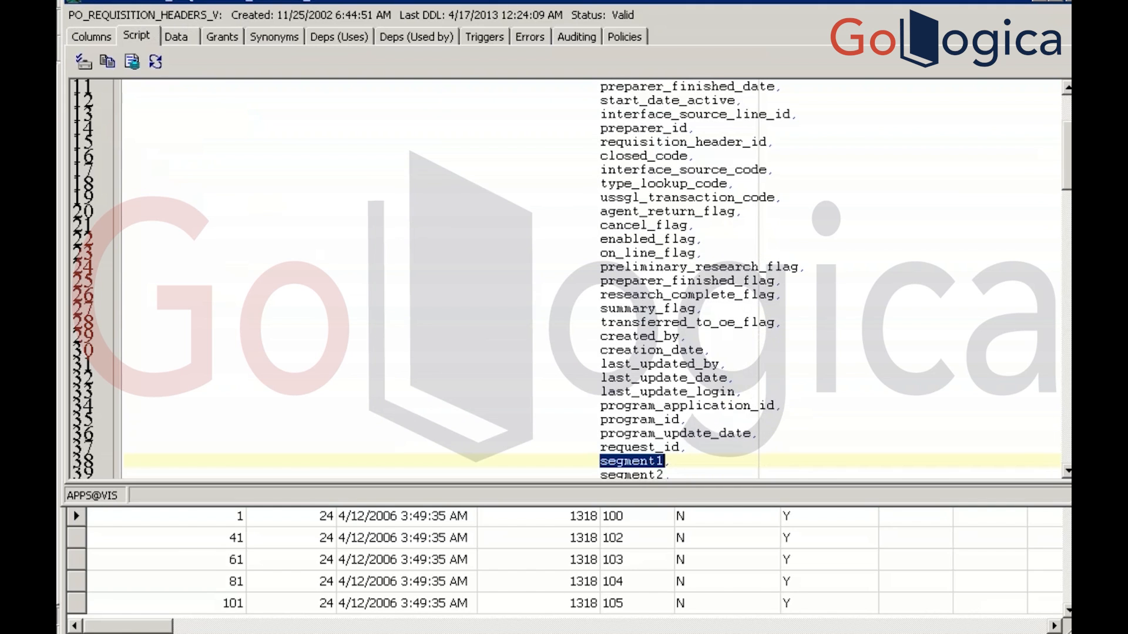
key("F3")
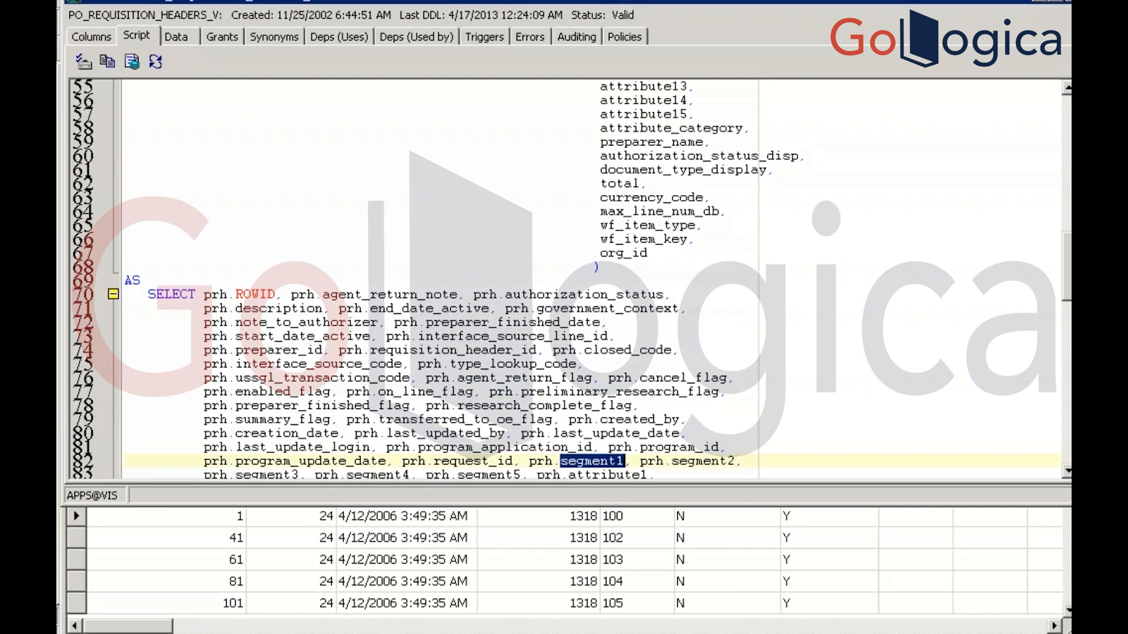
key("Escape")
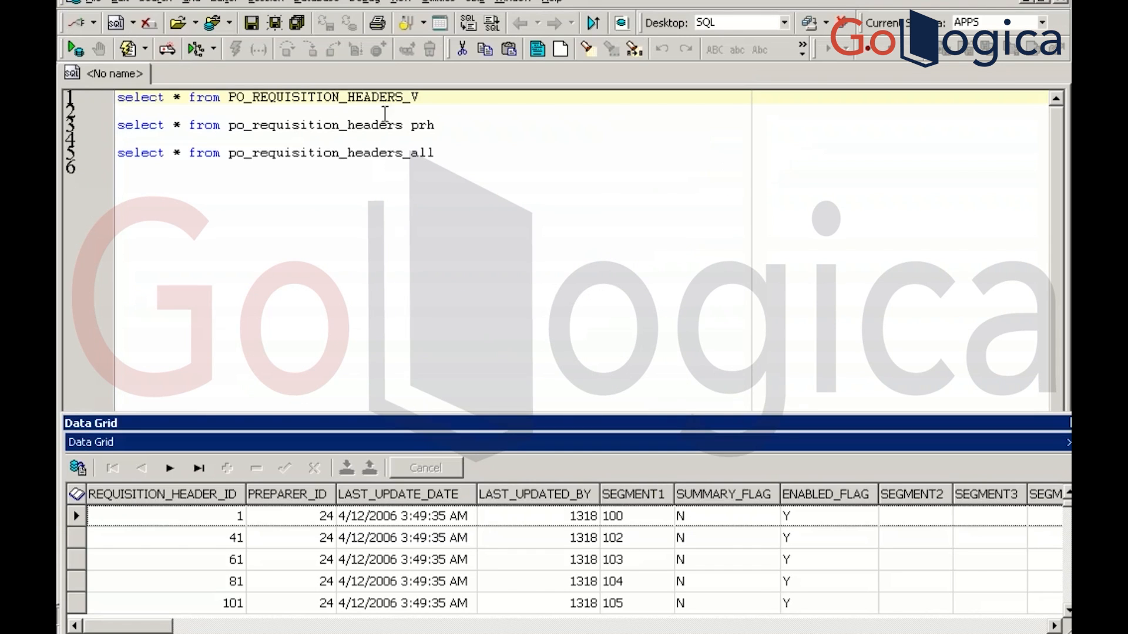
Add where segment1='14669' under the po_requisition_headers_all query and run it
left_click(439, 125)
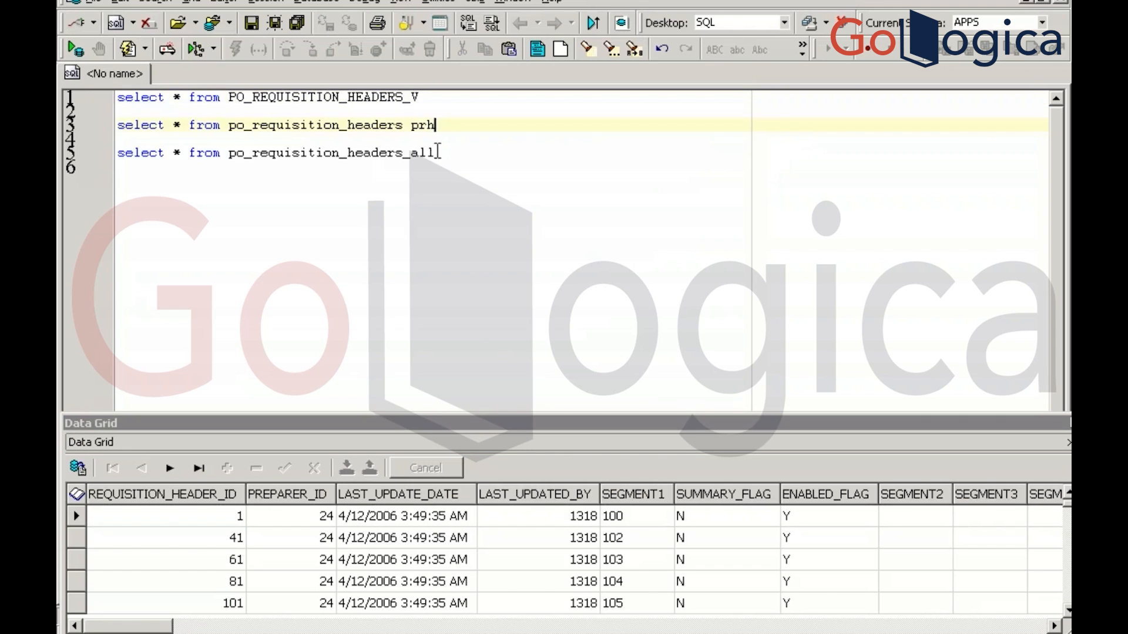
left_click(438, 153)
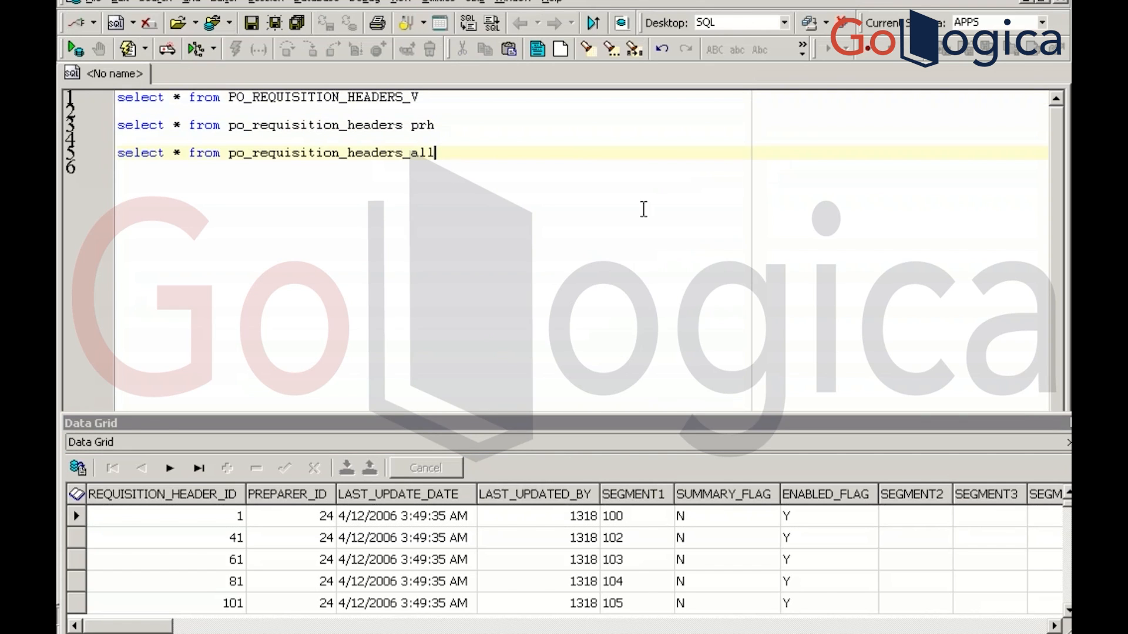
key("Return")
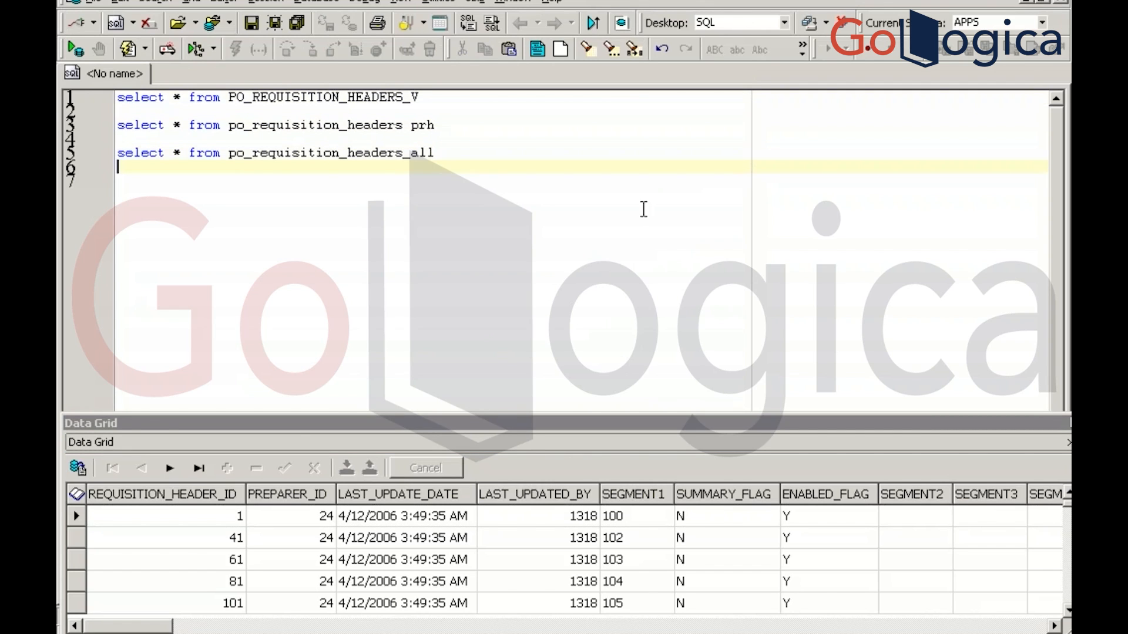
type("where segment1=")
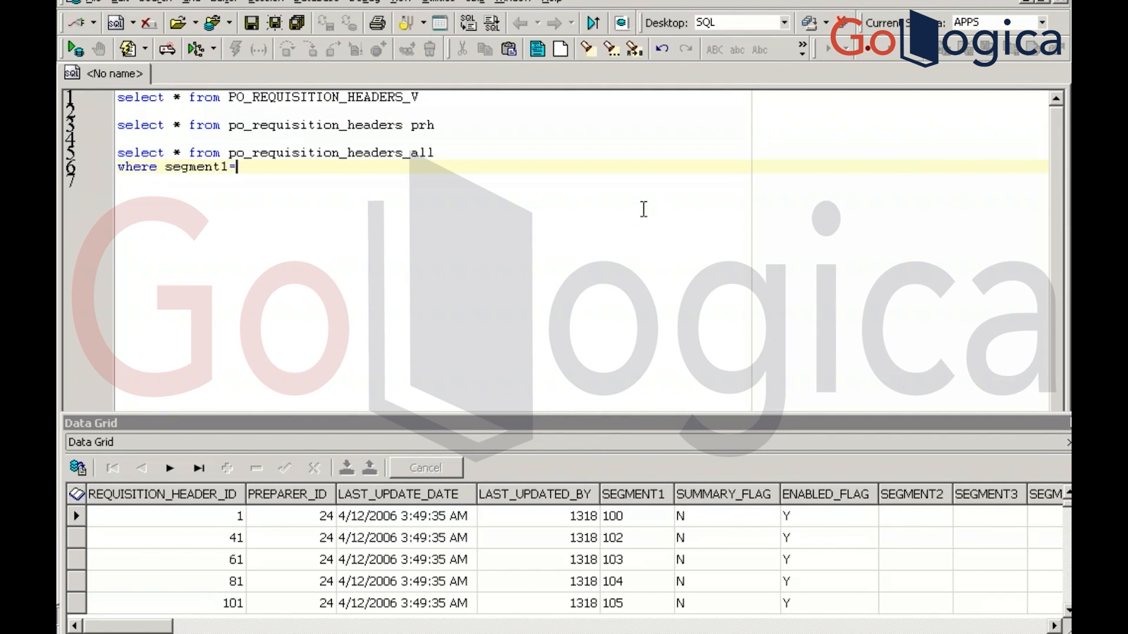
key("alt+Tab")
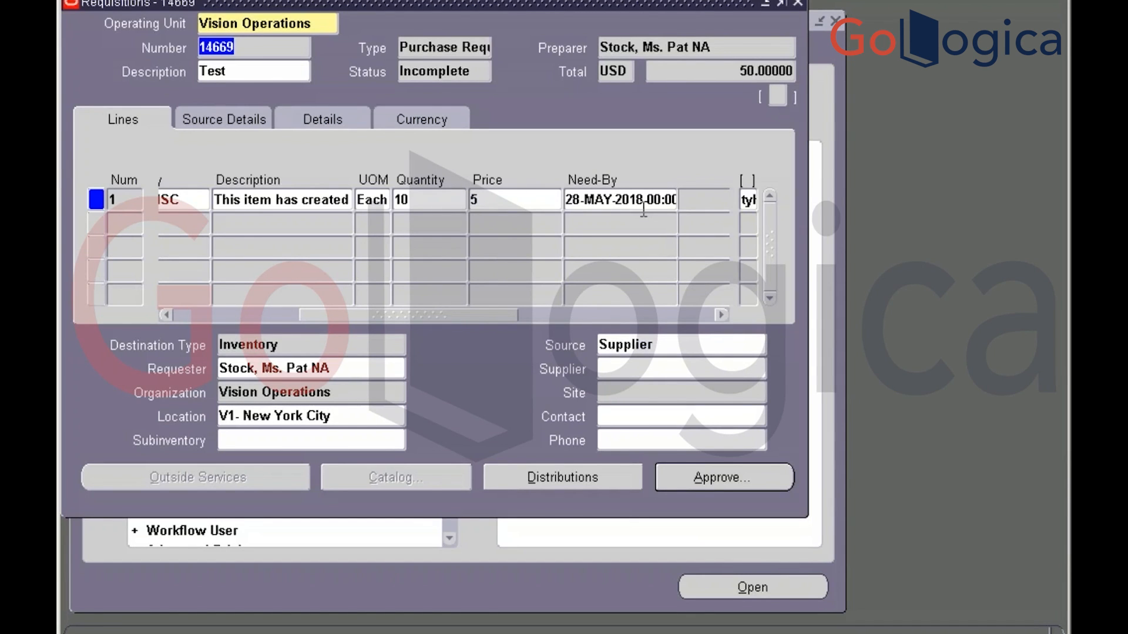
key("alt+Tab")
type("''")
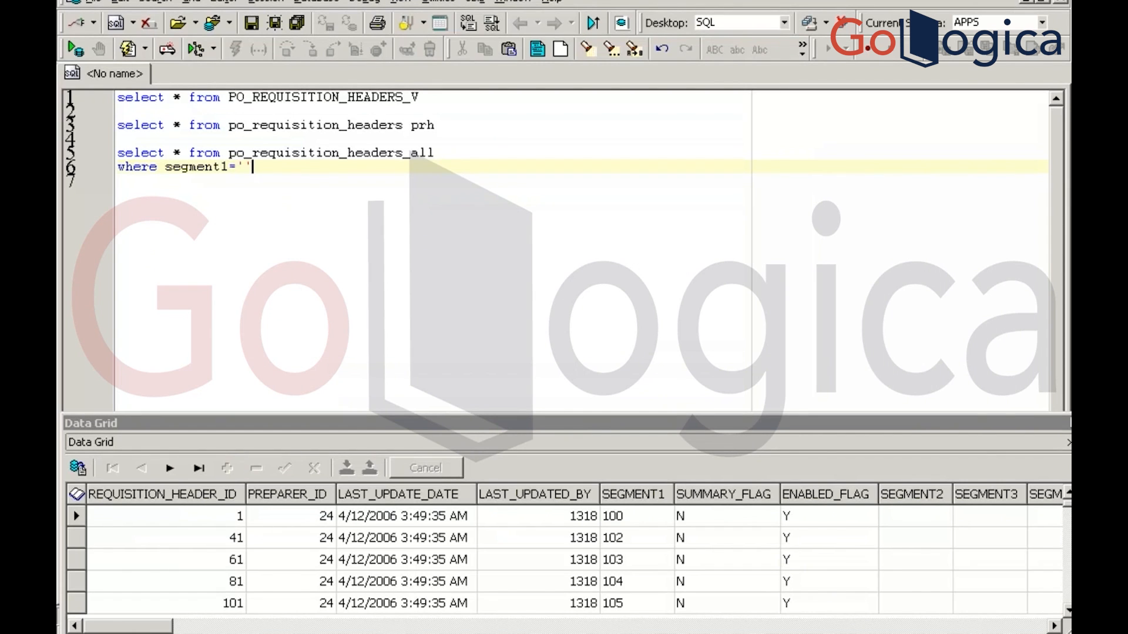
key("Left")
type("14669")
key("Right")
key("F9")
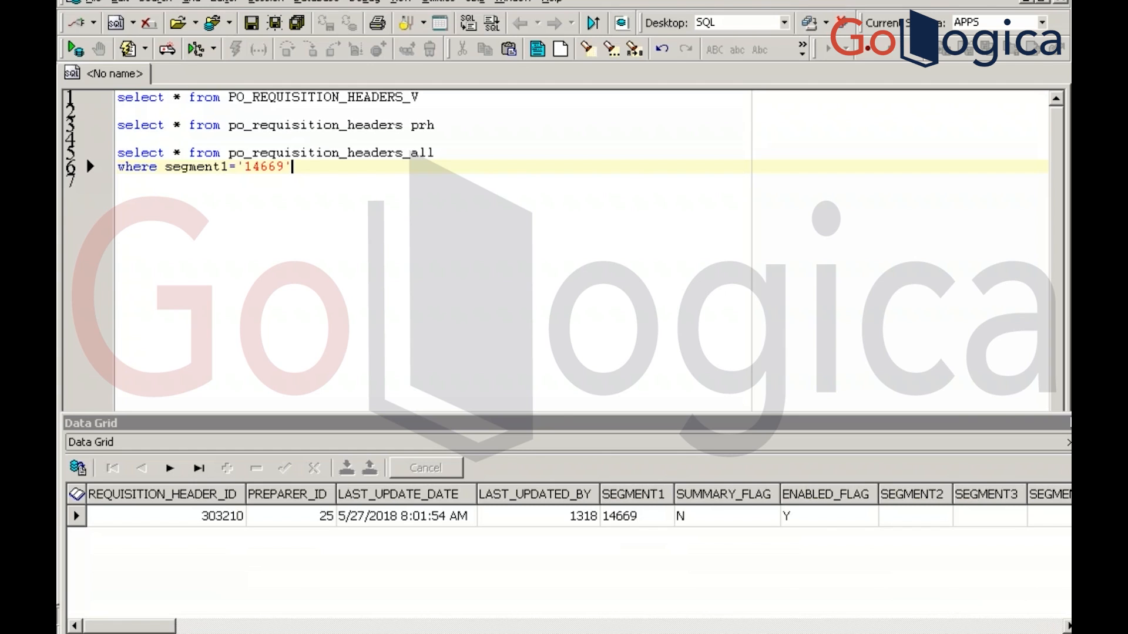
Browse the returned INCOMPLETE header row 303210, then switch to the requisition 14669 form
key("Return")
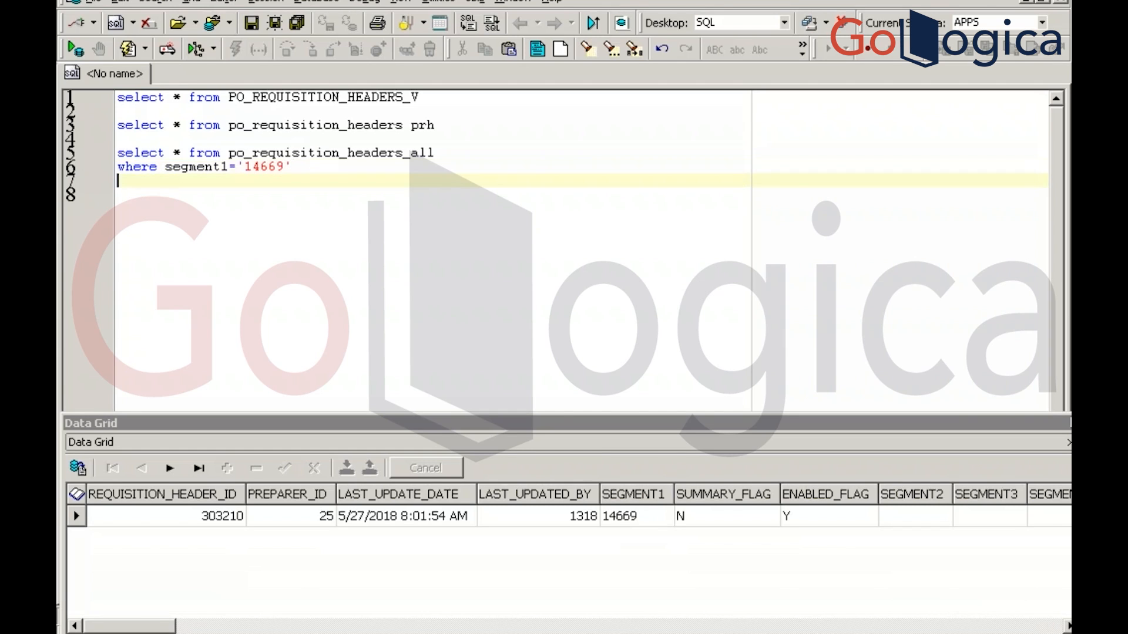
left_click(355, 519)
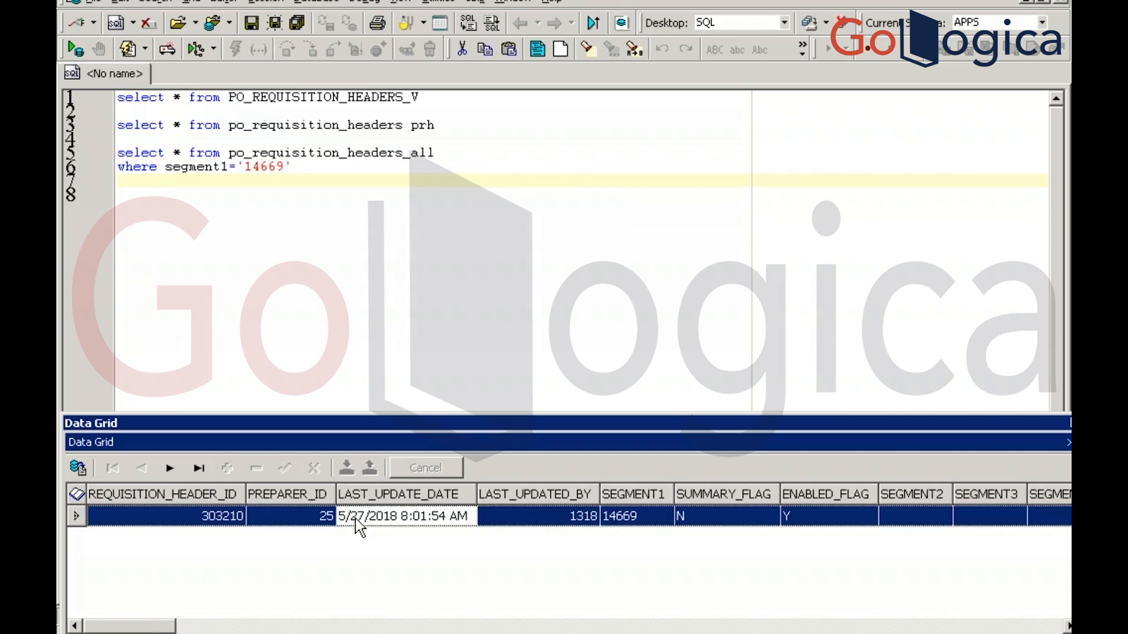
key("Right")
key("Right")
key("Right")
key("Right")
key("Right")
key("Right")
key("Right")
key("Right")
key("Right")
key("Right")
key("Right")
key("Right")
key("Right")
key("Right")
key("Right")
key("Right")
key("Right")
key("Right")
key("Right")
key("Right")
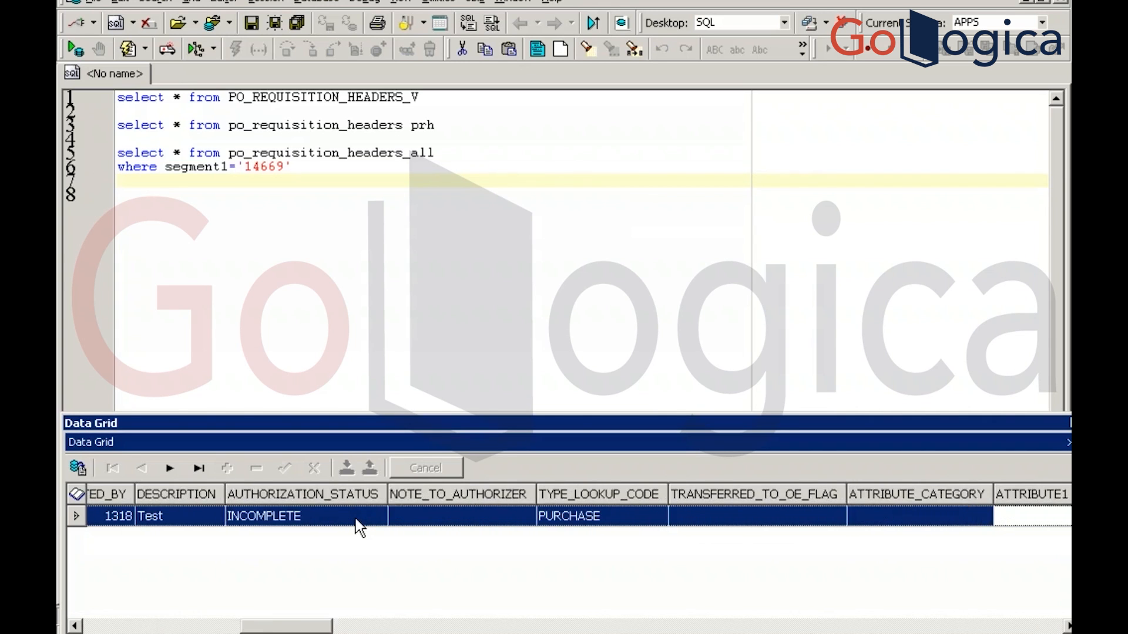
key("Right")
key("alt+Tab")
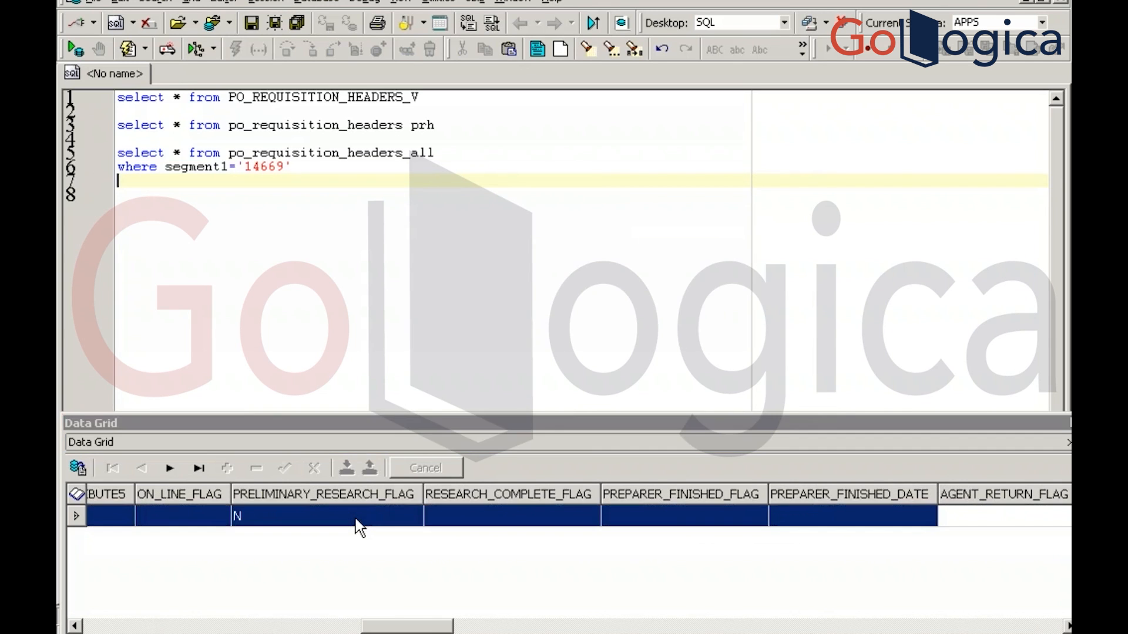
key("alt+Tab")
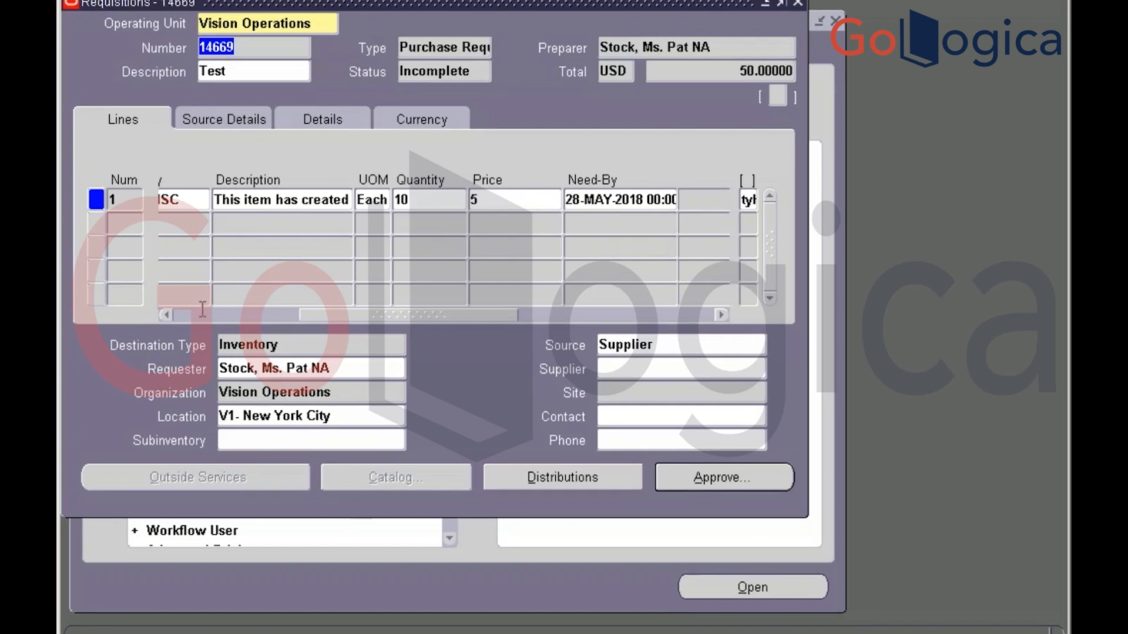
Check Record History on line 1's Description, which names table PO_REQUISITION_LINES_V, then return to Toad
left_click(259, 200)
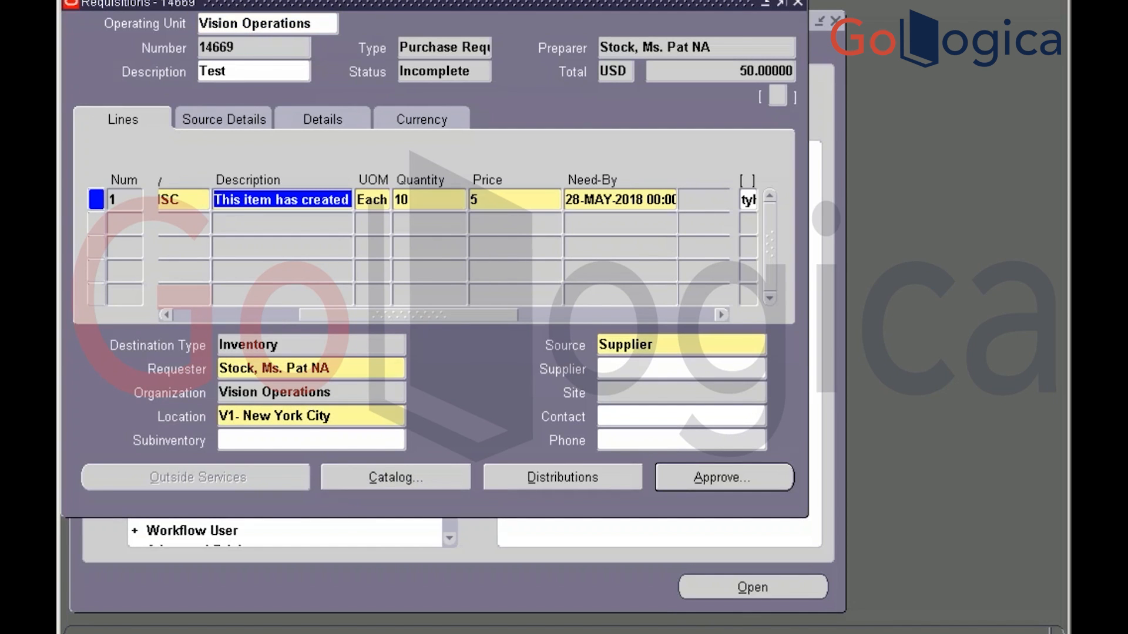
left_click(360, 0)
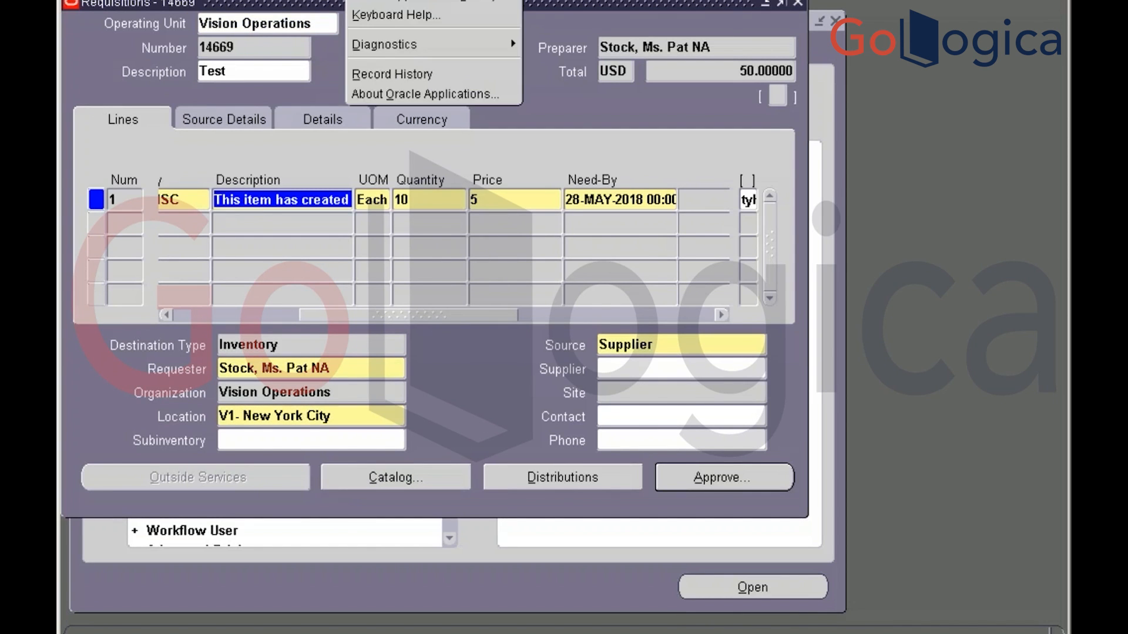
left_click(393, 73)
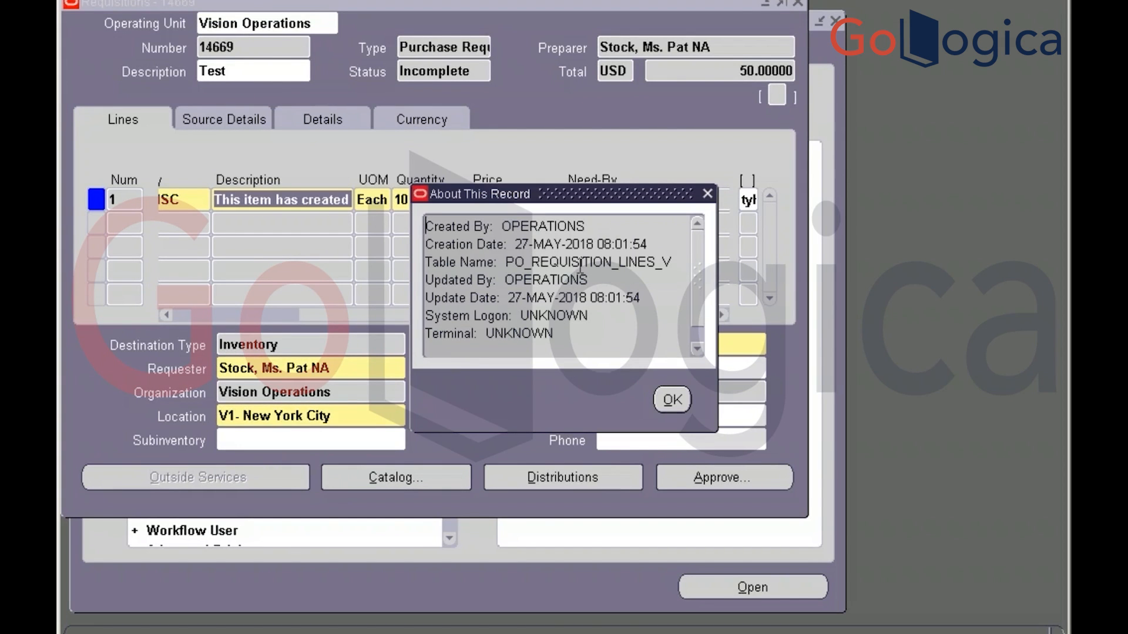
left_click(670, 399)
key("alt+Tab")
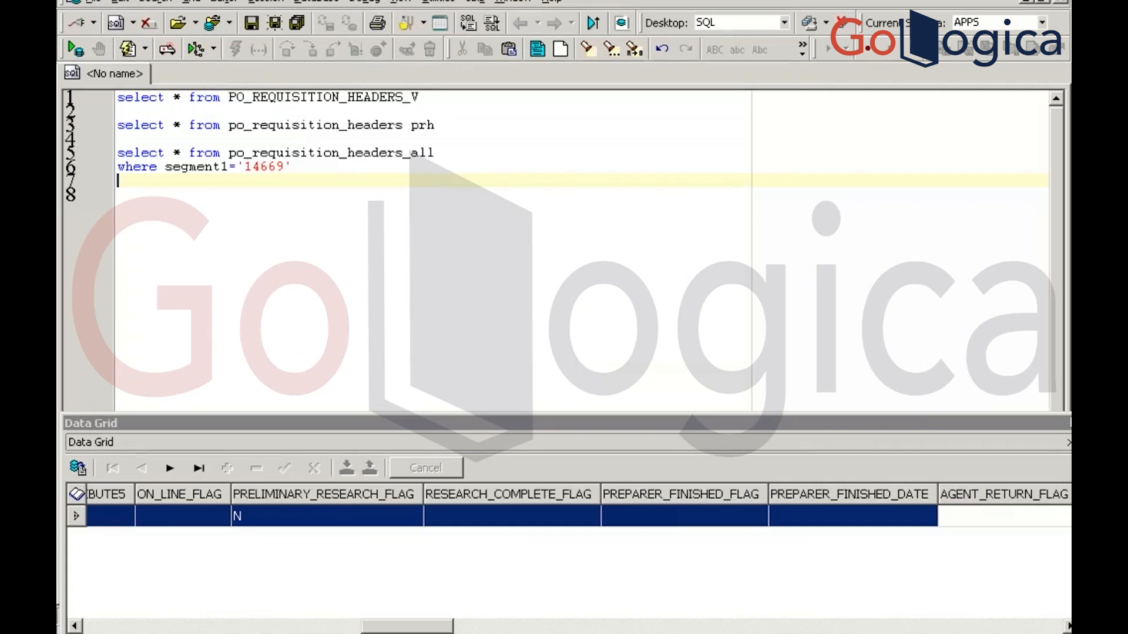
Write and run 'select * from po_requisition_lines_all'
key("Return")
type("select * from ")
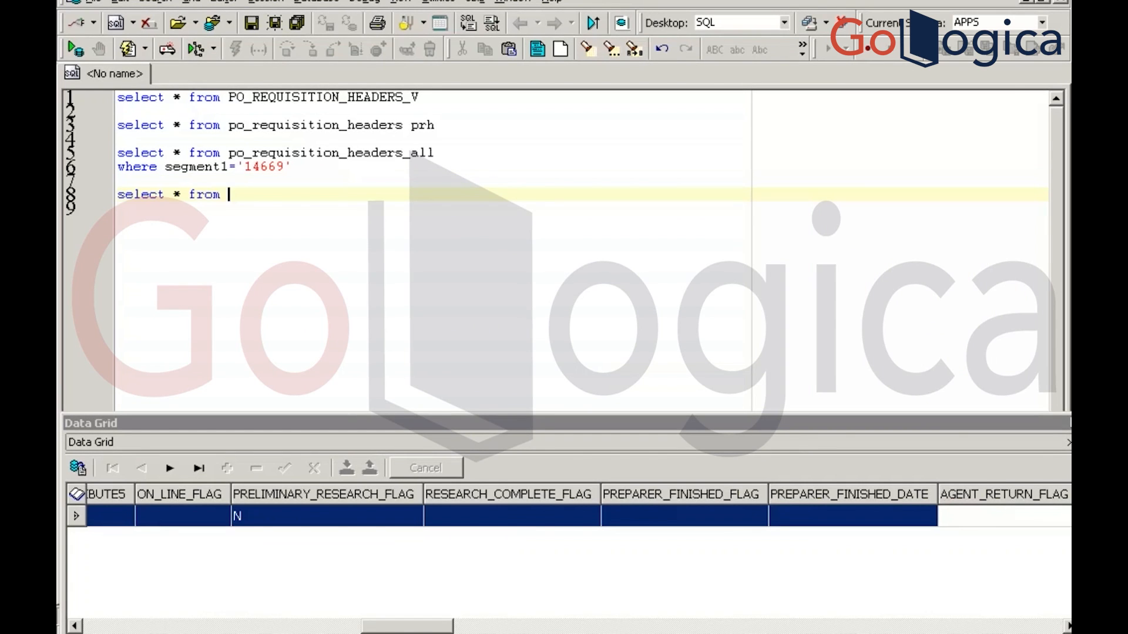
type("po_requisitio")
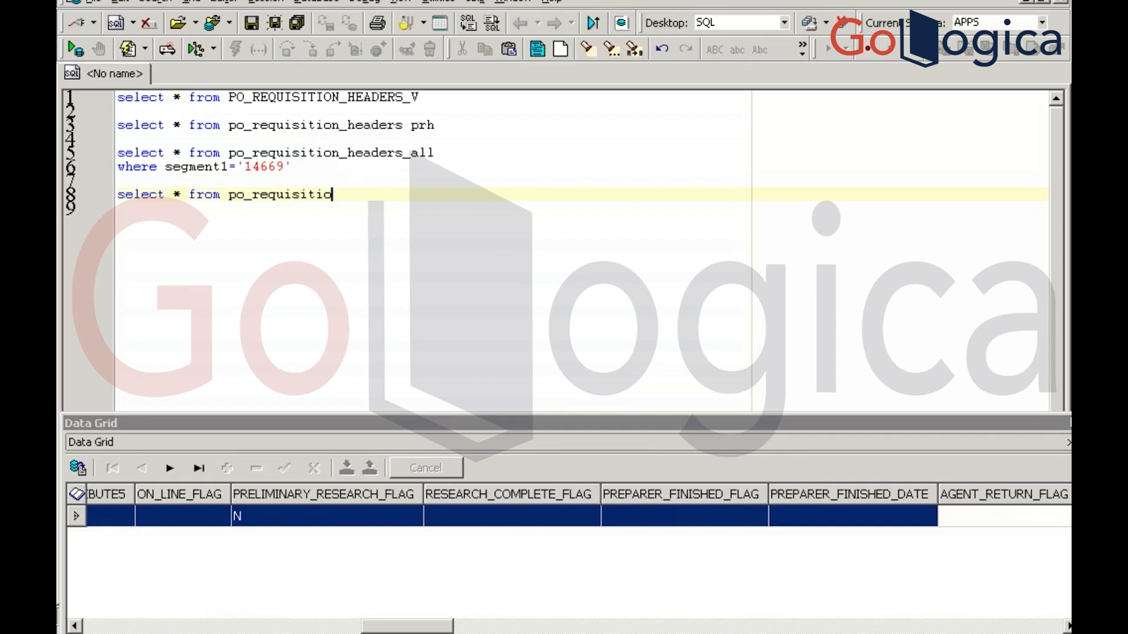
type("n_lines_all")
key("Return")
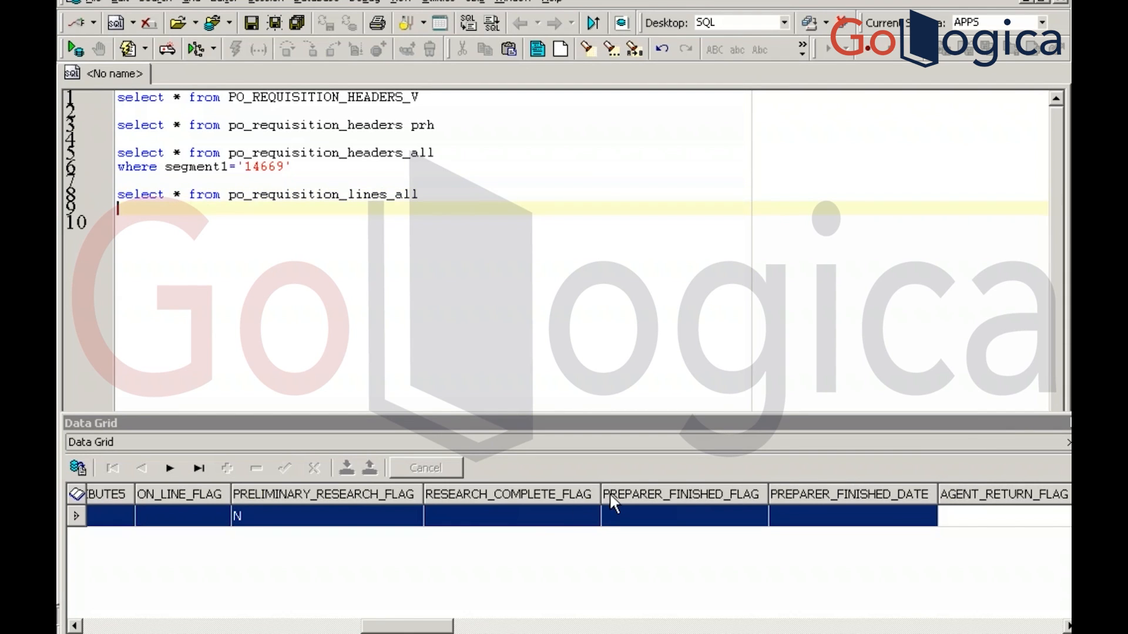
left_click(420, 195)
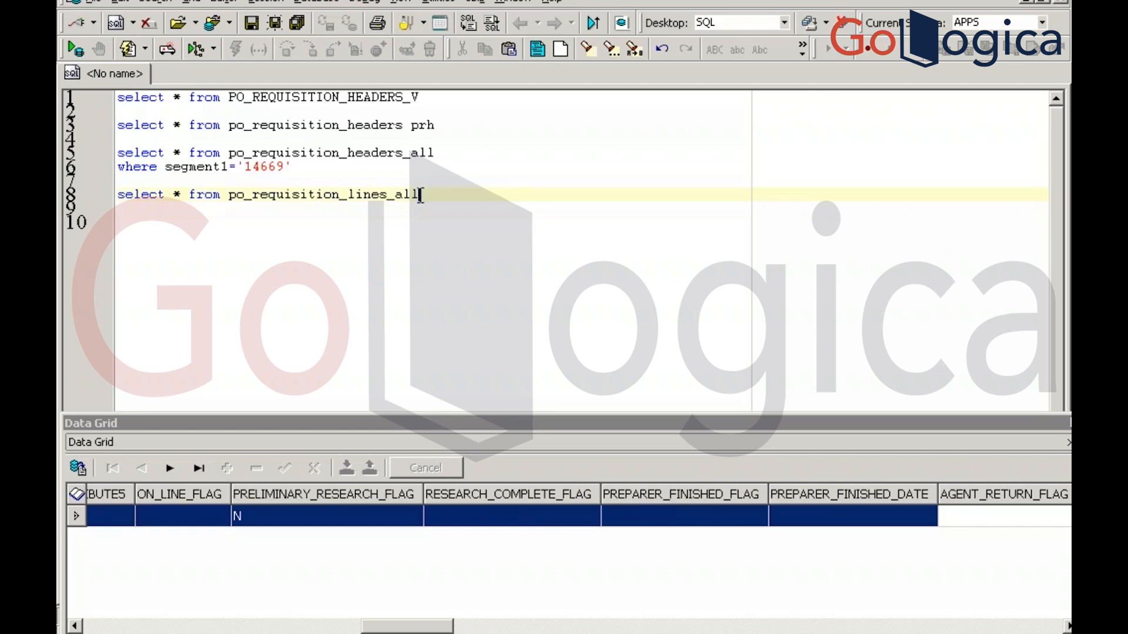
key("F9")
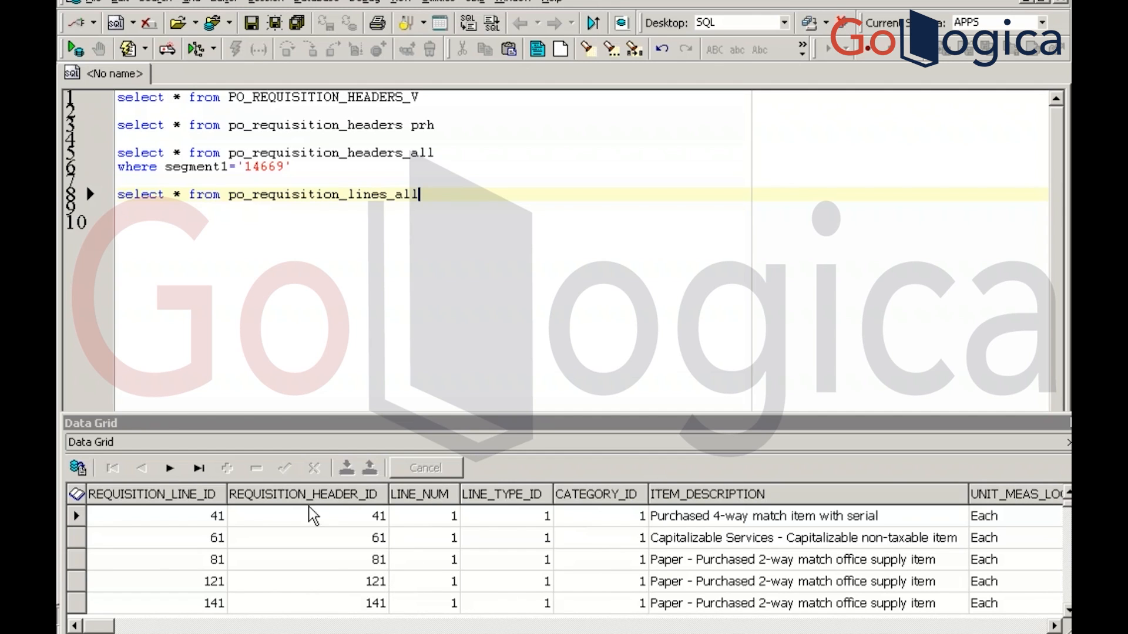
Rerun the 14669 header query, then filter the lines query by requisition_header_id = 303210
left_click(327, 166)
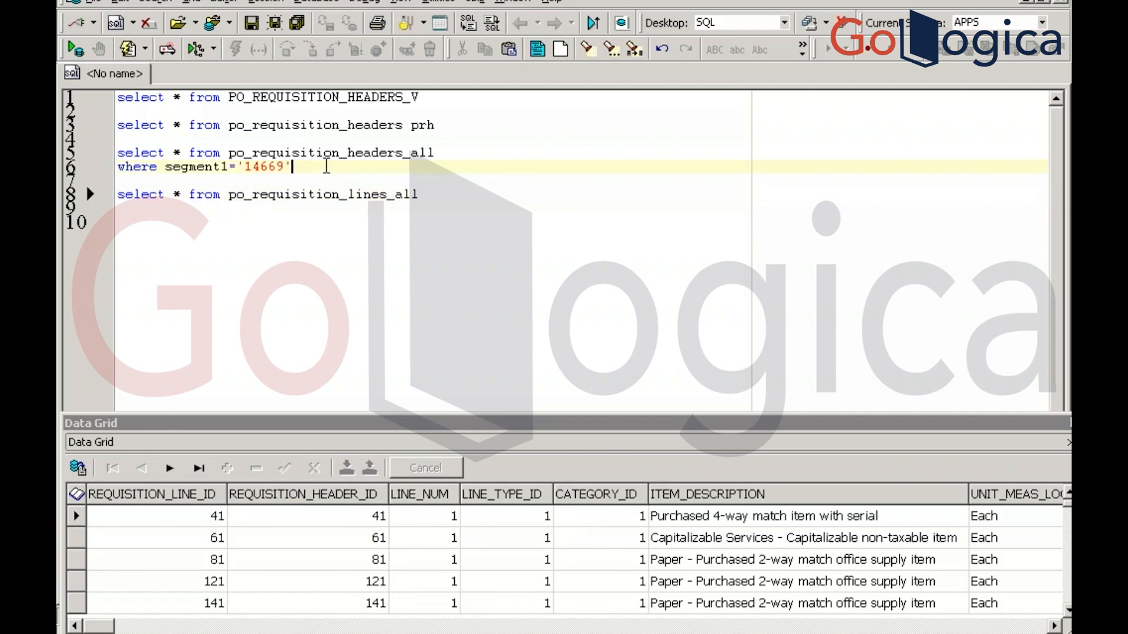
key("F9")
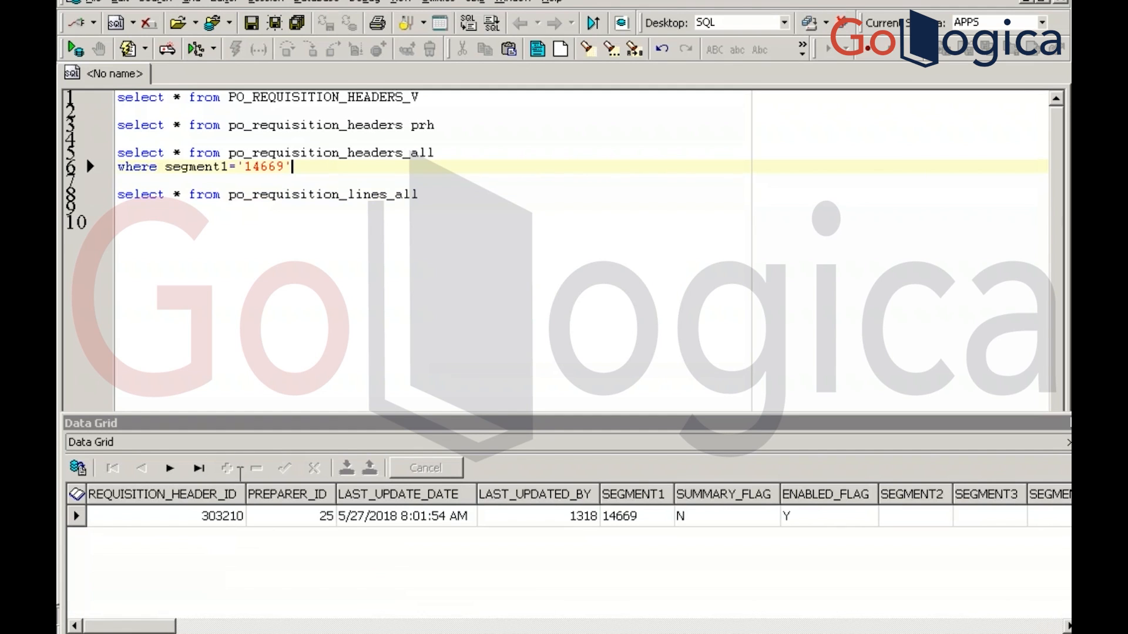
left_click(213, 522)
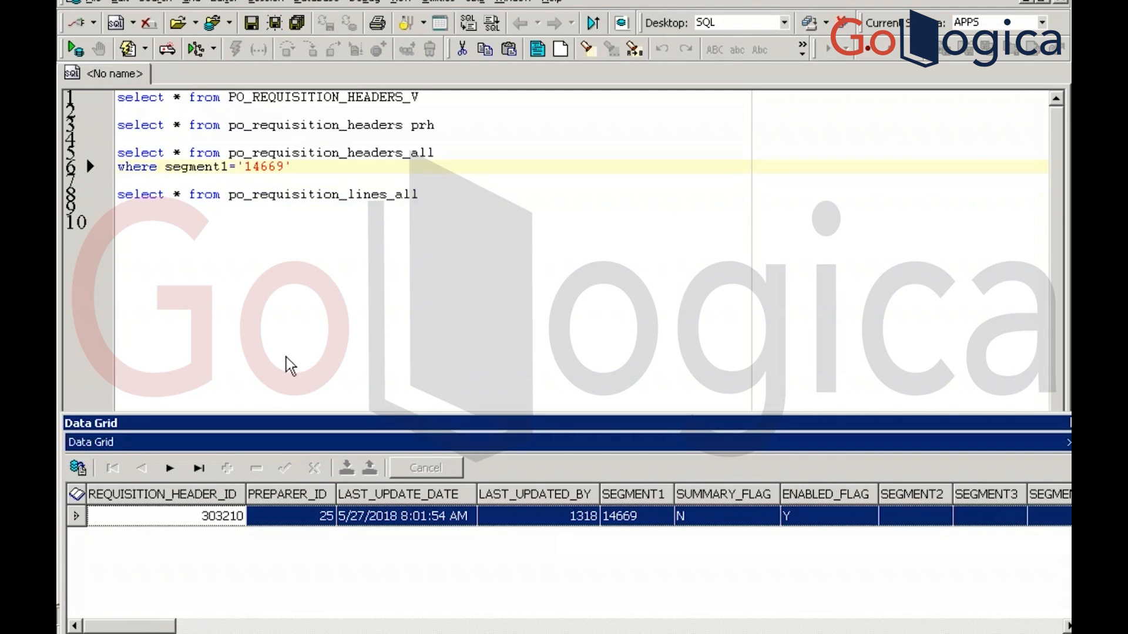
left_click(432, 195)
left_click(432, 195)
key("Return")
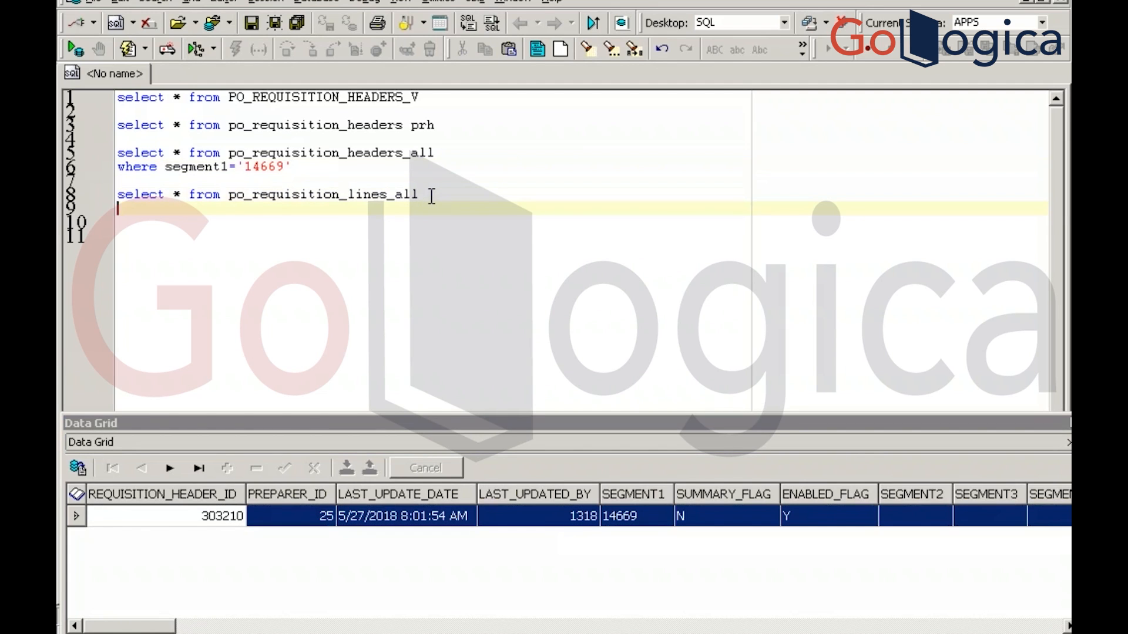
type("where r")
key("BackSpace")
key("BackSpace")
type("equisition")
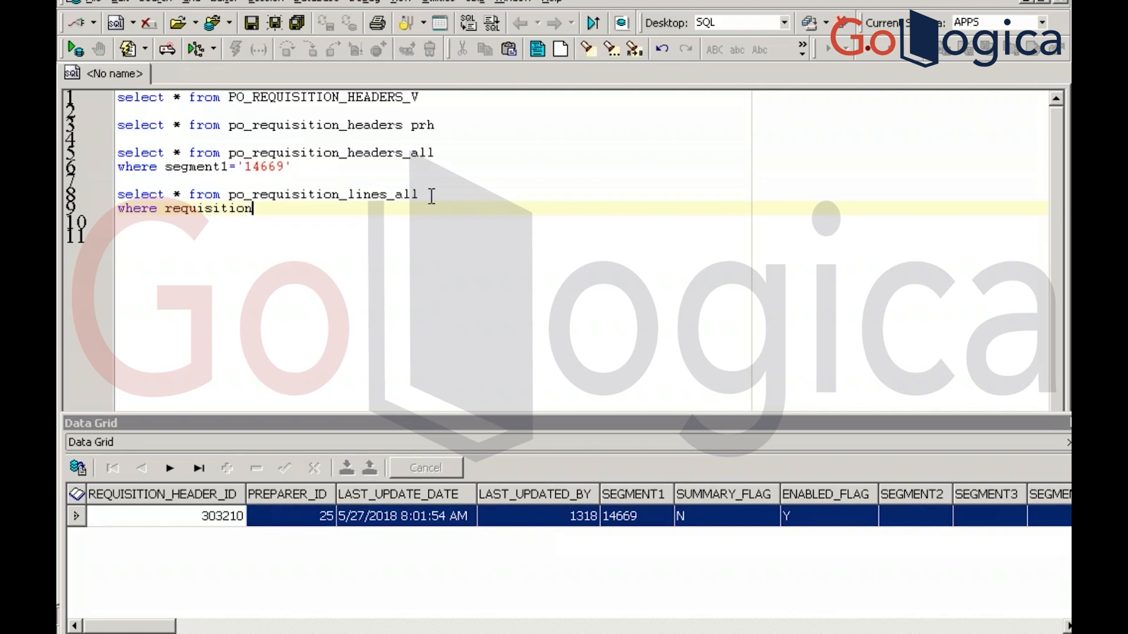
type("_header_id =")
type("303210")
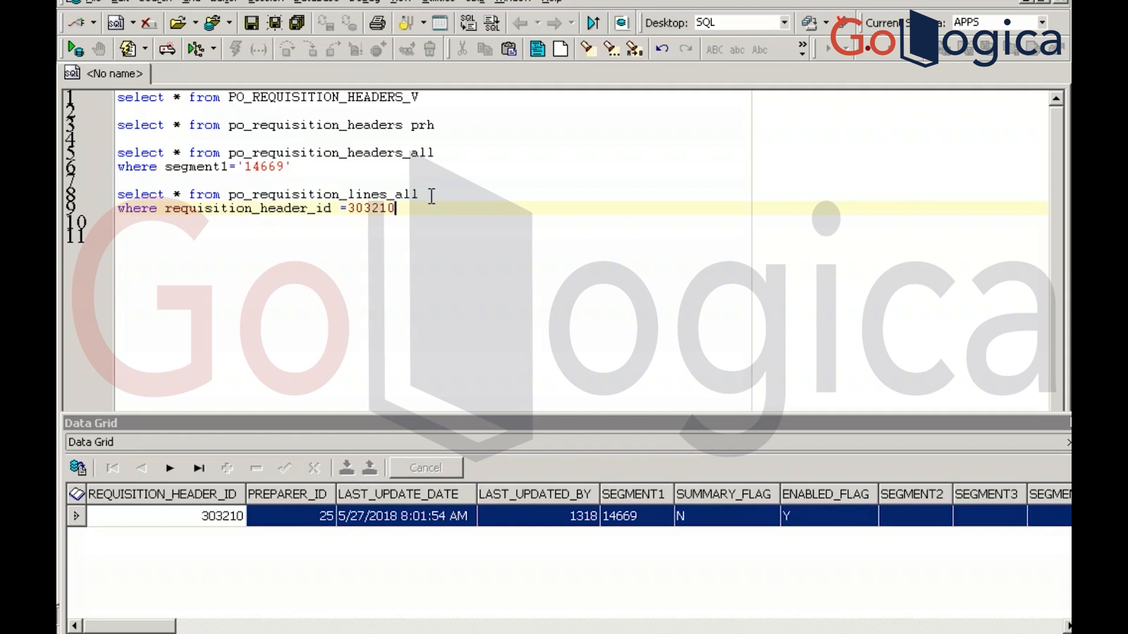
key("F9")
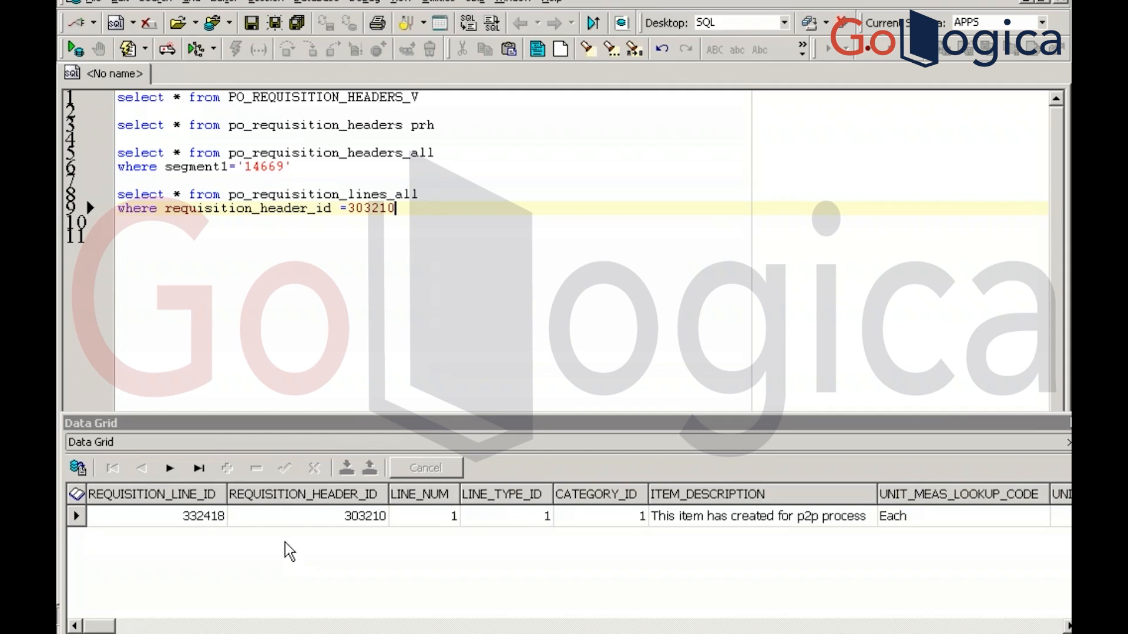
key("alt+Tab")
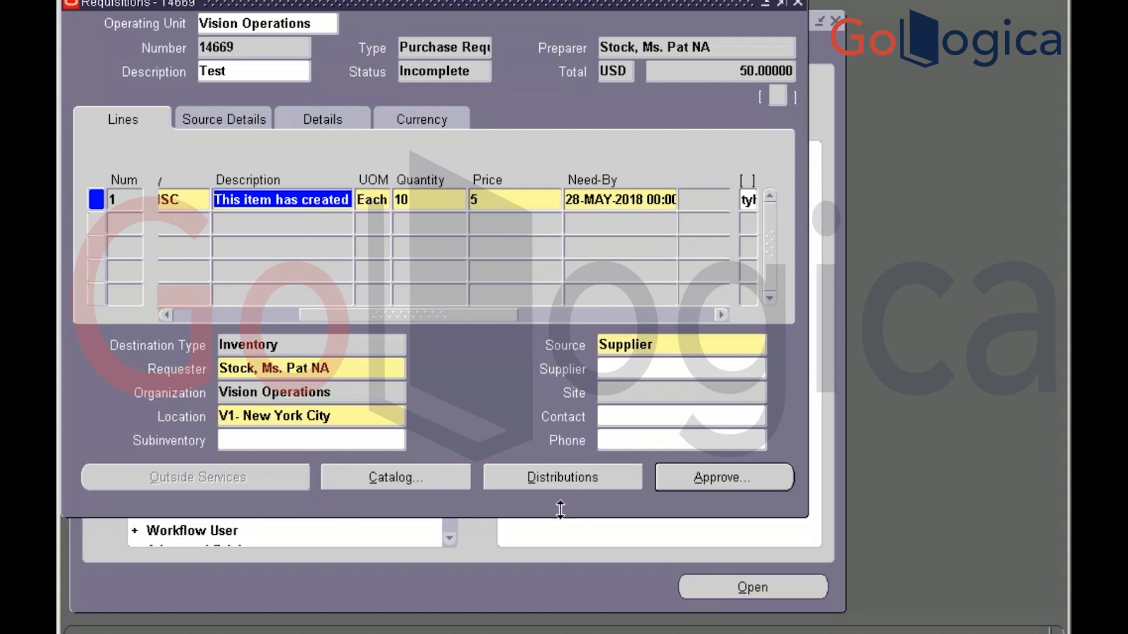
Open the Distributions Accounts tab and select table name PO_REQ_DISTRIBUTIONS_V in Record History
left_click(563, 478)
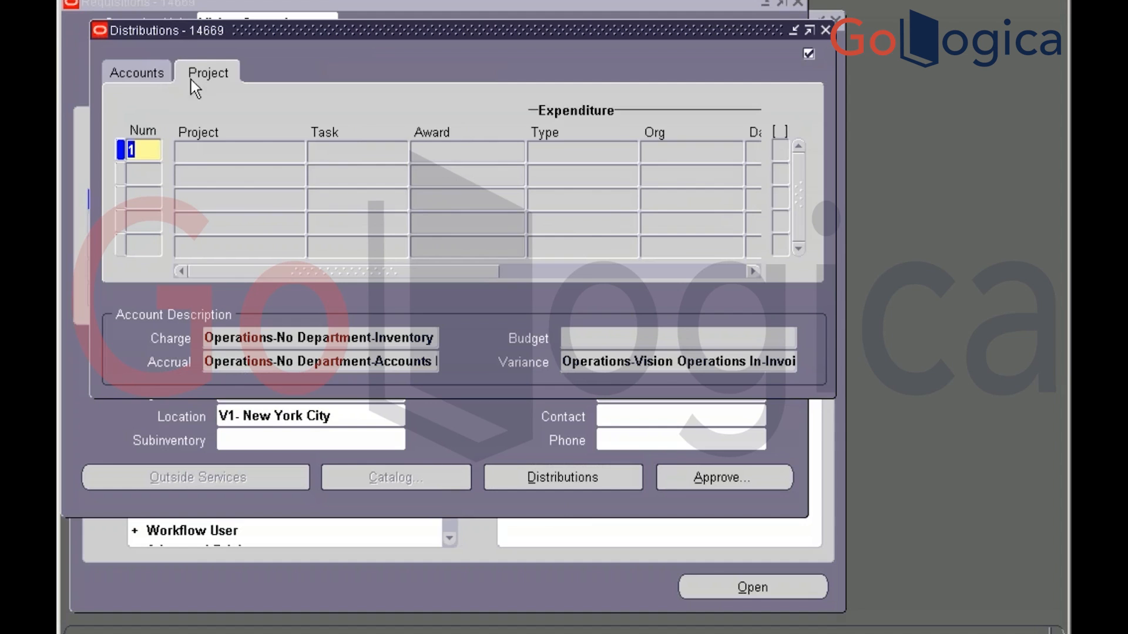
left_click(161, 72)
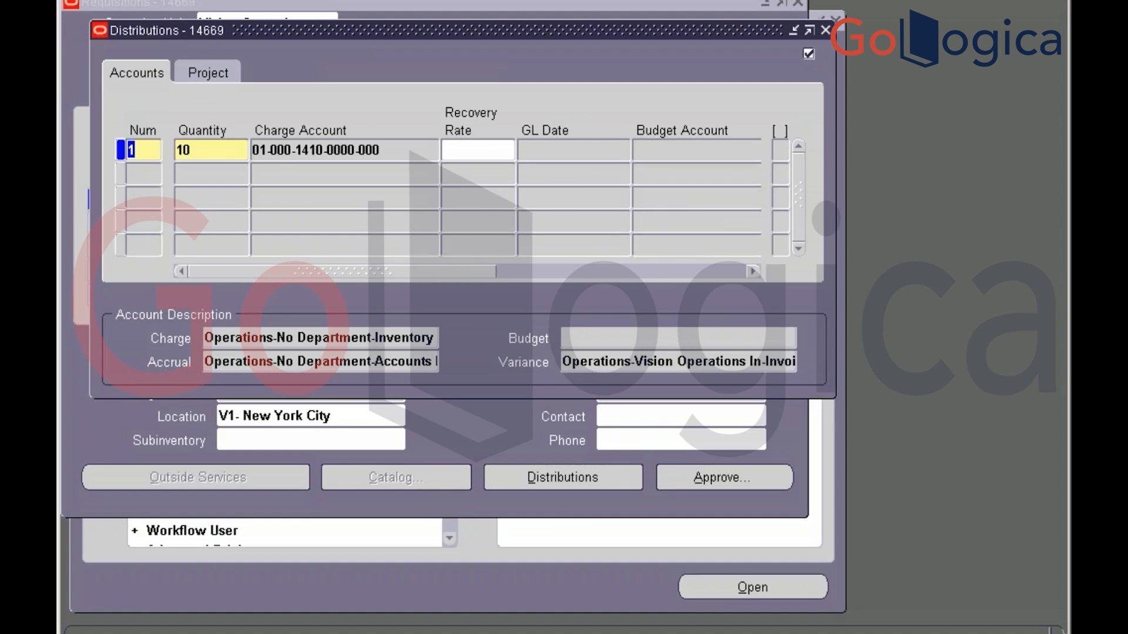
left_click(362, 0)
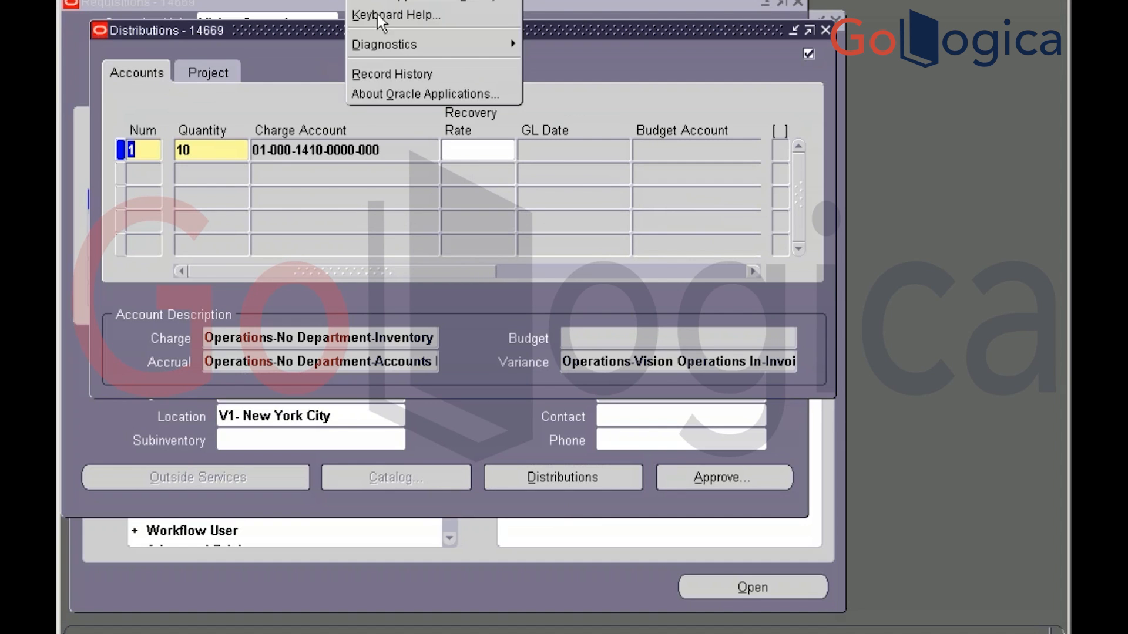
left_click(379, 73)
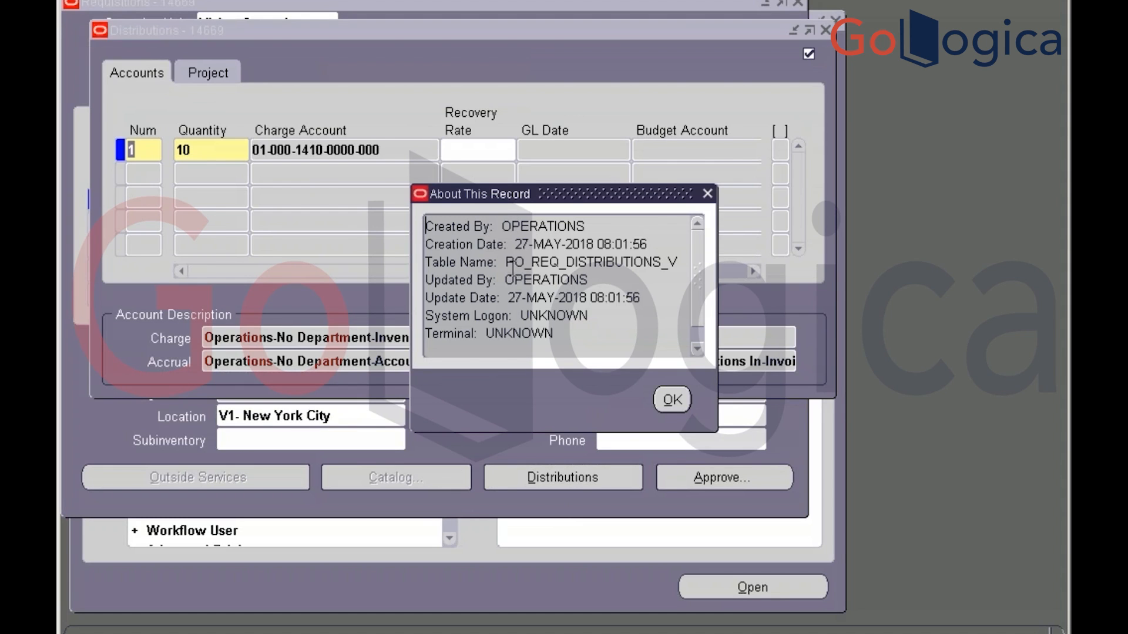
left_click_drag(507, 262, 682, 262)
key("ctrl+c")
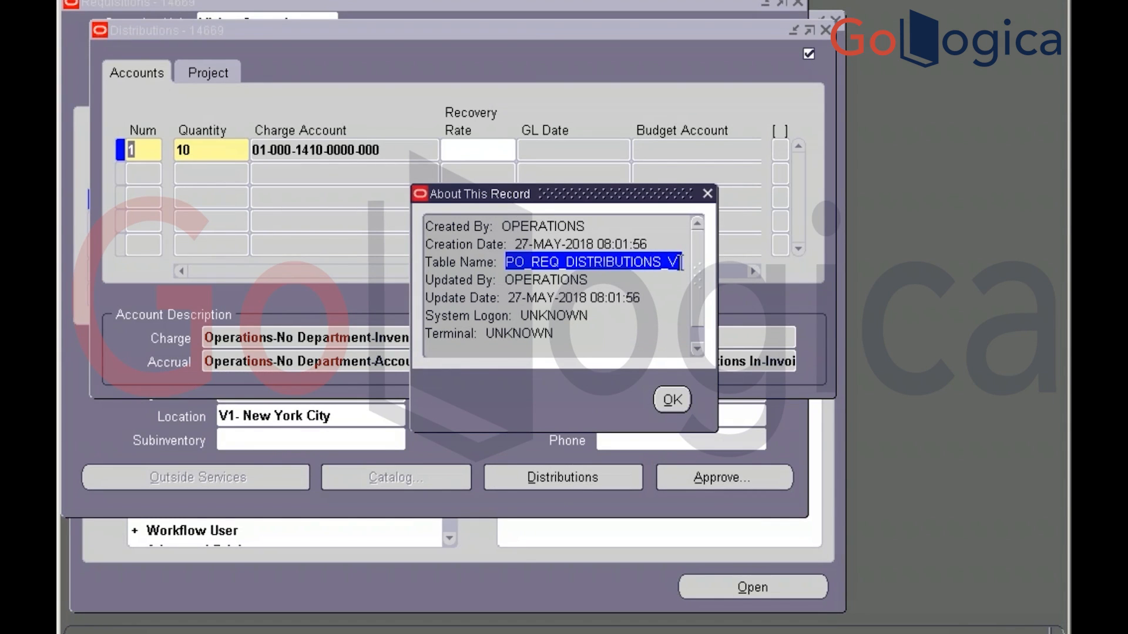
Run 'select * from PO_REQ_DISTRIBUTIONS_all', built from the copied view name, in Toad
left_click(671, 401)
key("alt+Tab")
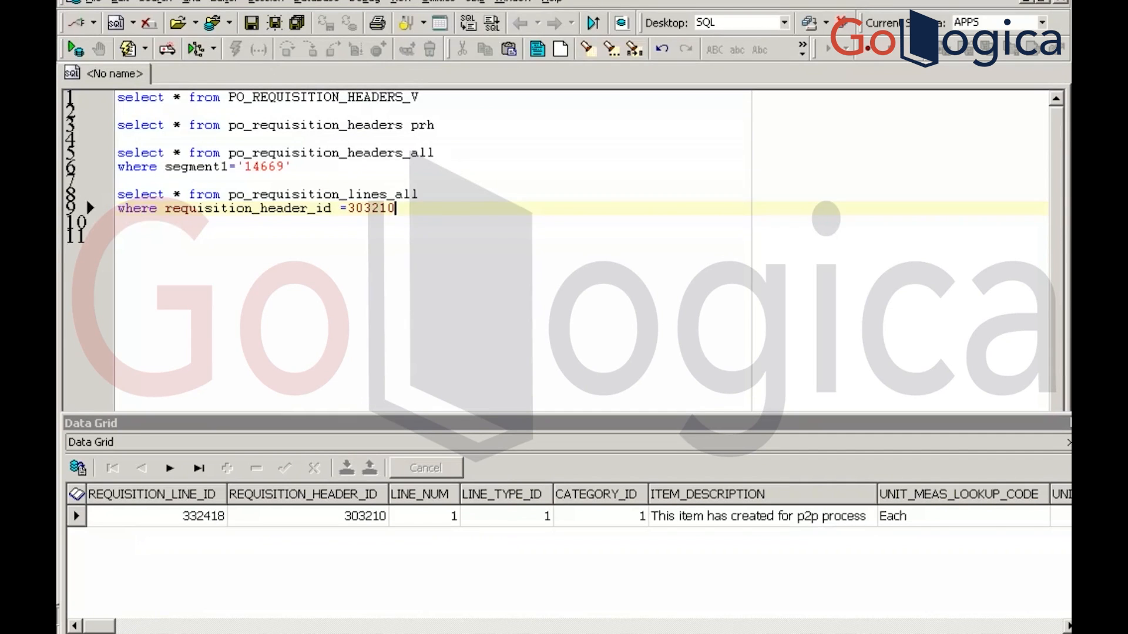
key("Return")
key("Return")
type("select * from")
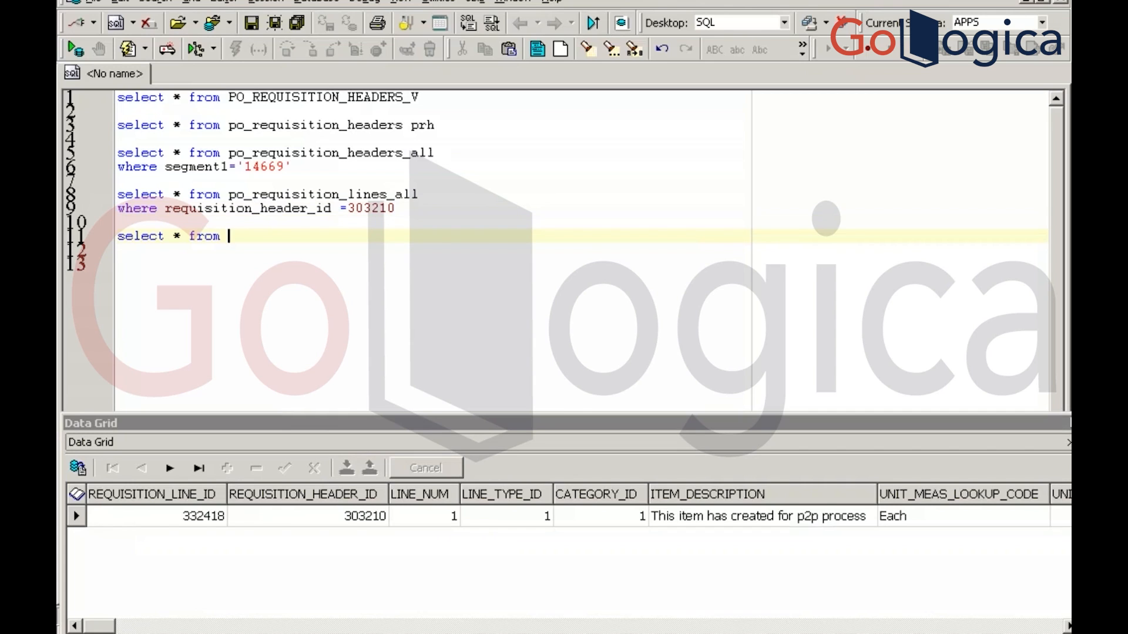
key("ctrl+v")
key("BackSpace")
key("BackSpace")
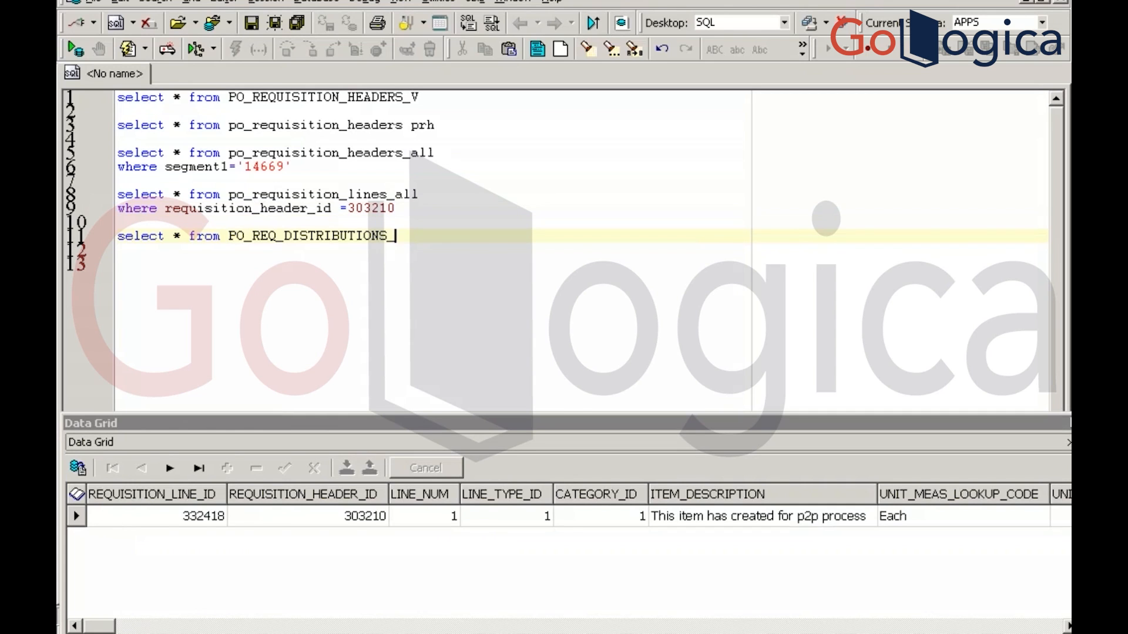
type("all")
key("F9")
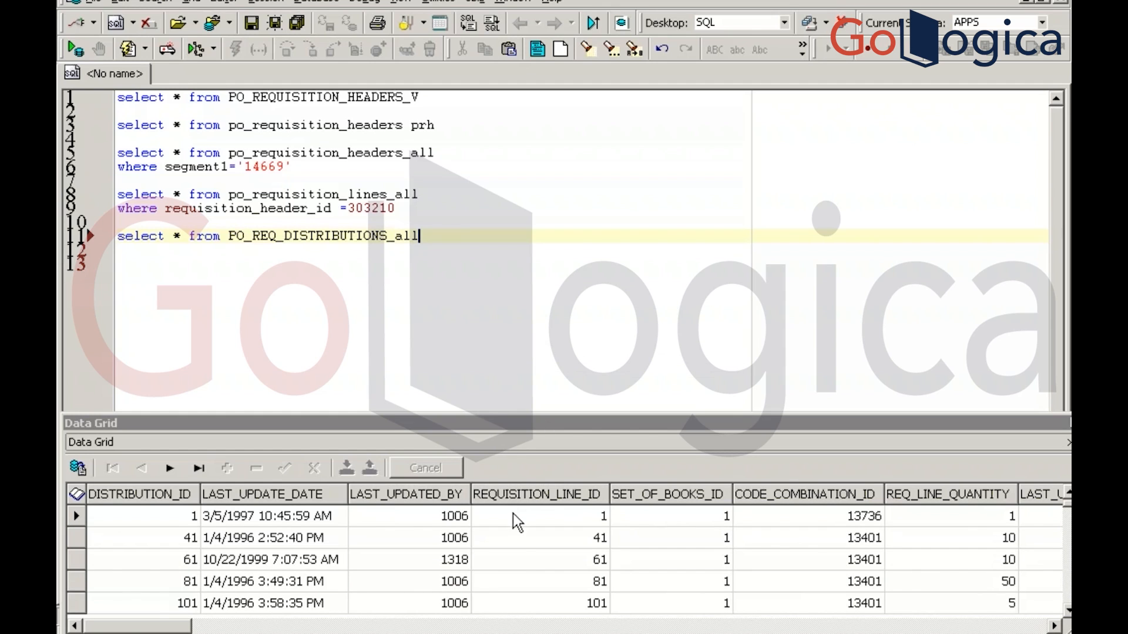
Rerun the lines query and add 'where requisition_line_id' under the distributions query
left_click(530, 563)
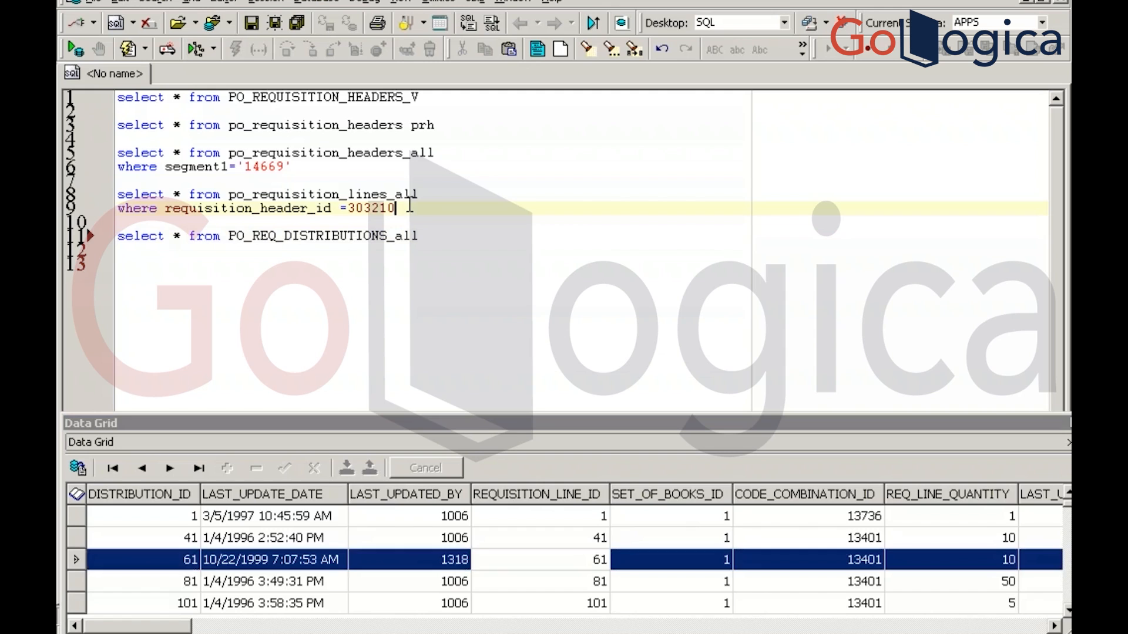
key("F9")
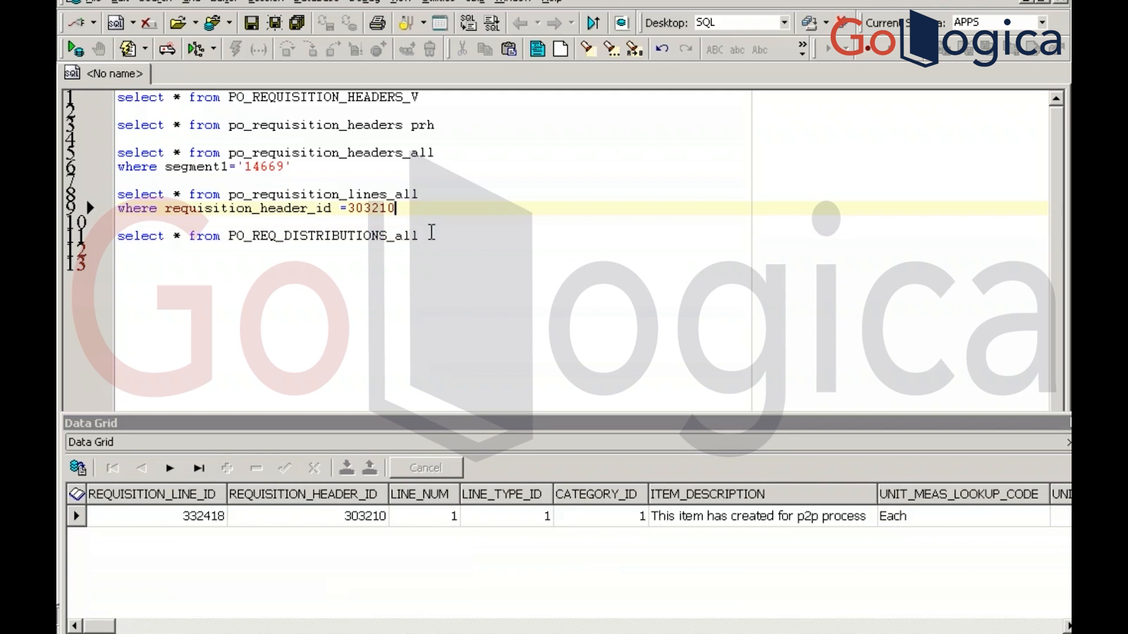
left_click(432, 235)
key("Return")
left_click(118, 251)
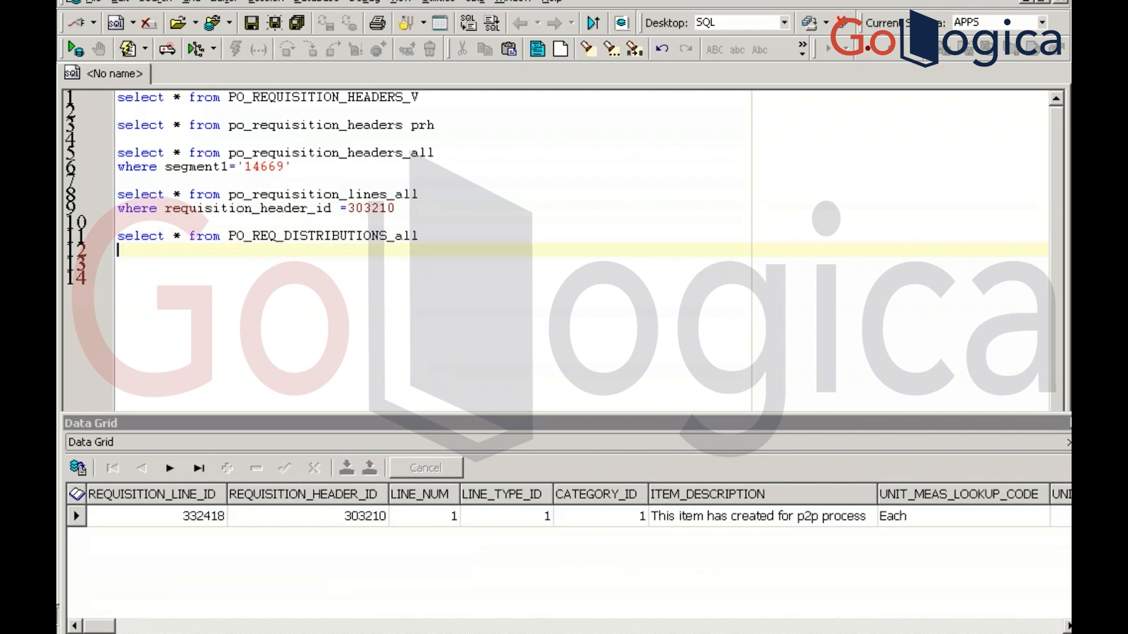
type("where rq")
key("BackSpace")
type("equisition")
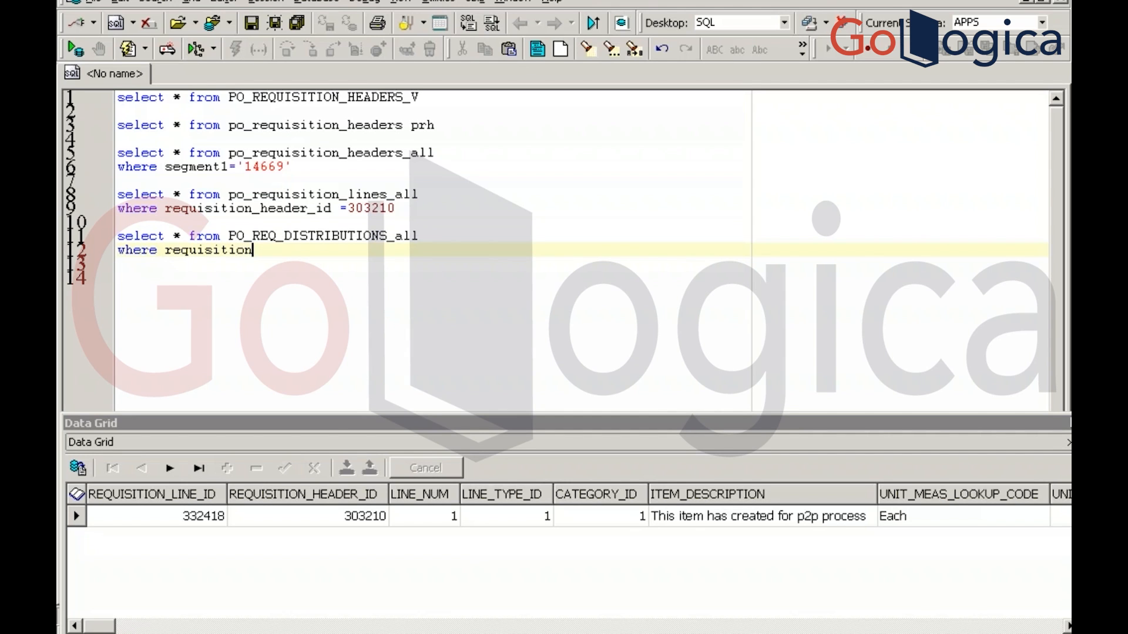
type("_line")
key("BackSpace")
type("_id =")
Copy line id 332418 from the lines results into the condition and run the distributions query
left_click(396, 194)
key("F9")
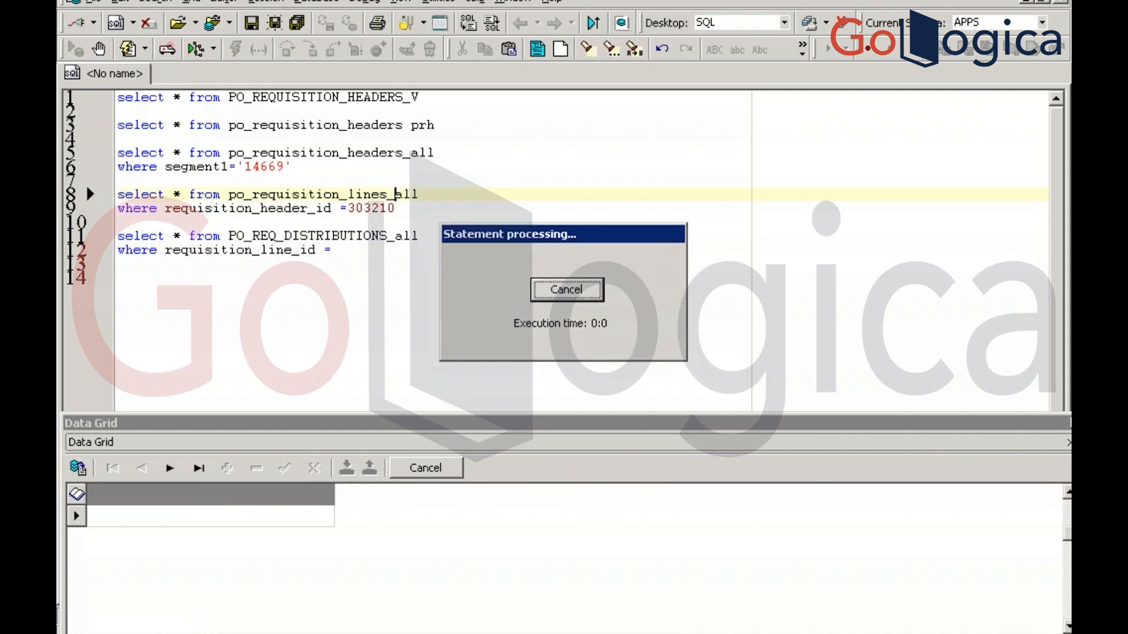
left_click(180, 517)
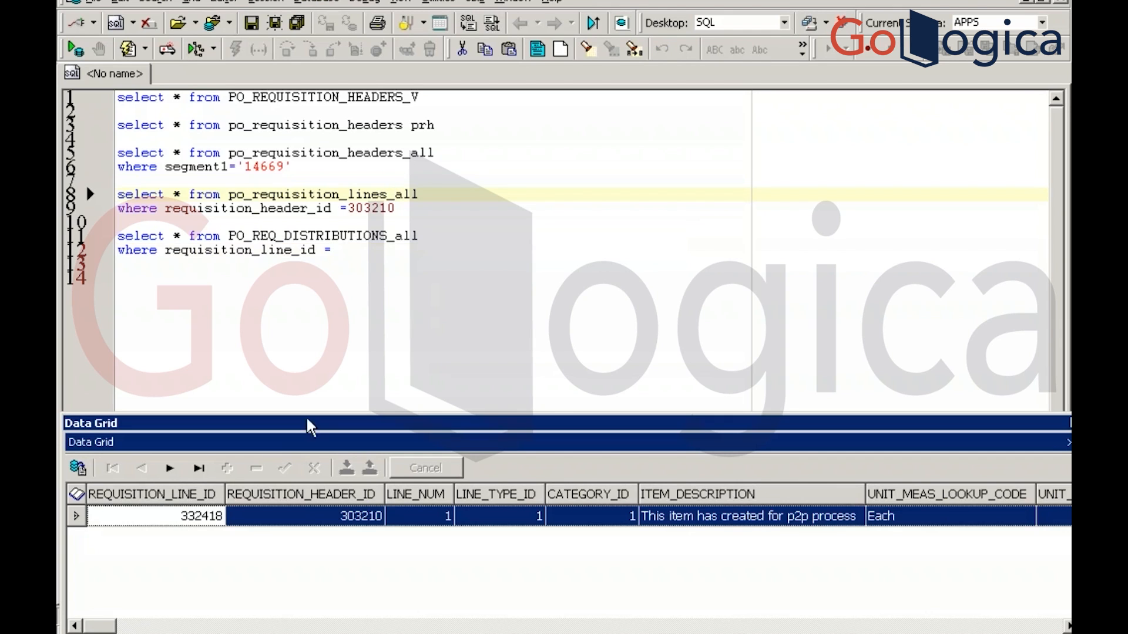
left_click(350, 253)
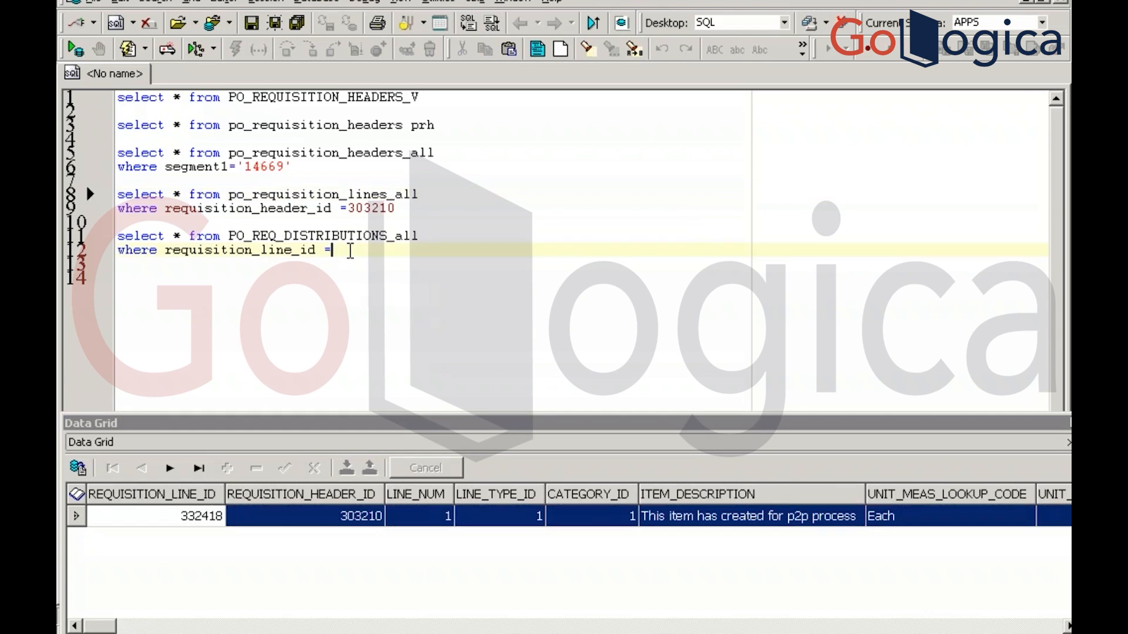
type("332418")
key("F9")
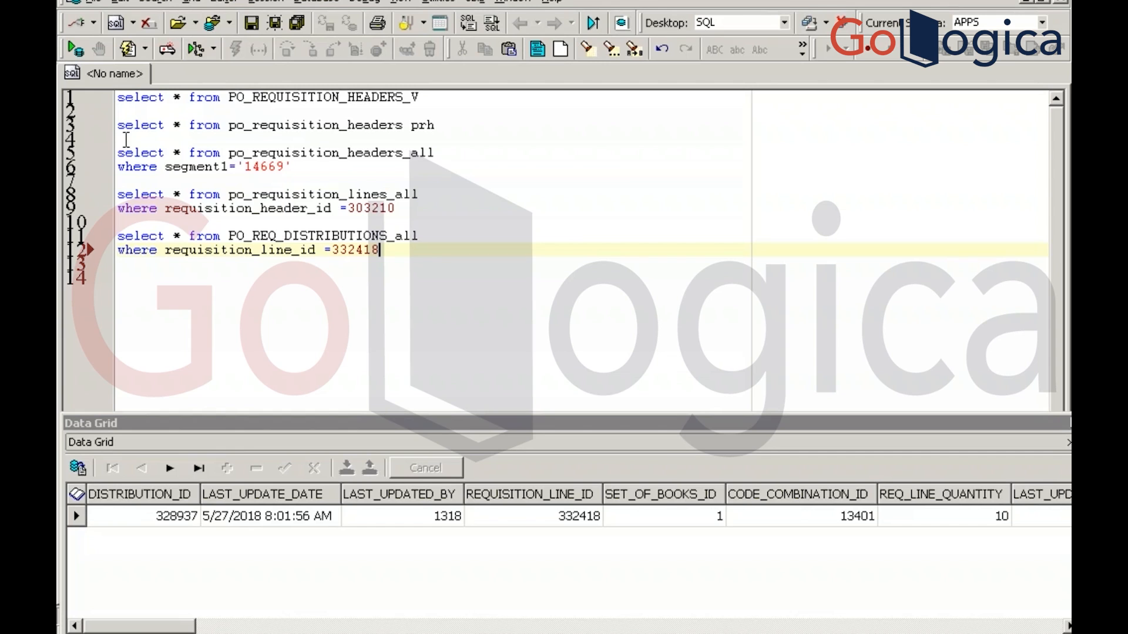
Add a '--Requisition' comment above the first Toad query, then go to requisition 14669's Distributions
left_click(124, 99)
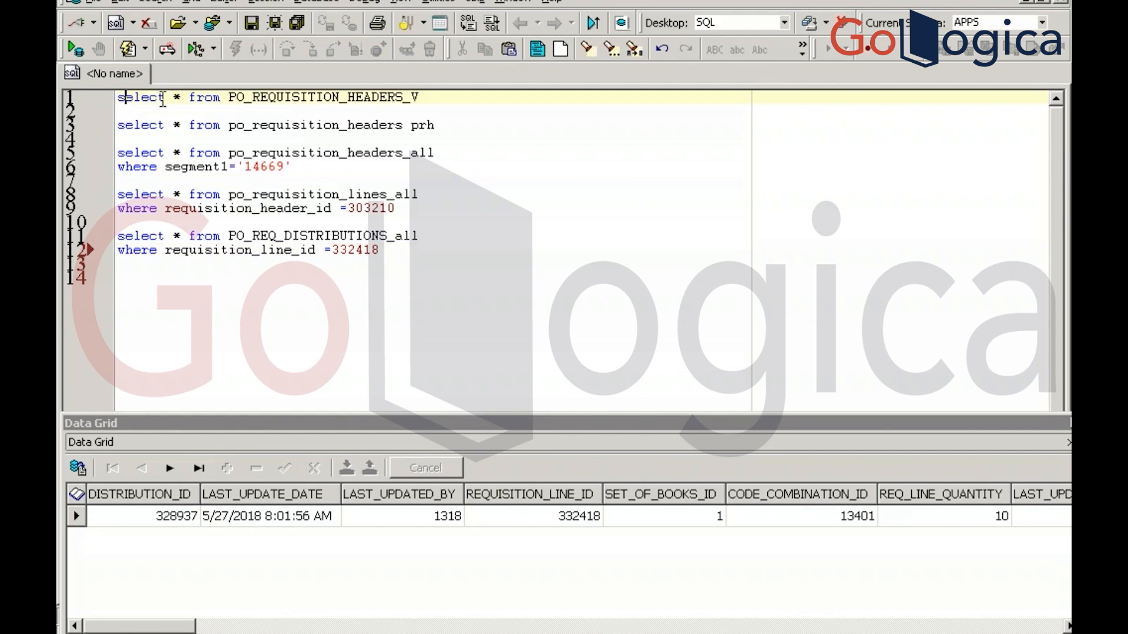
left_click(118, 98)
key("Return")
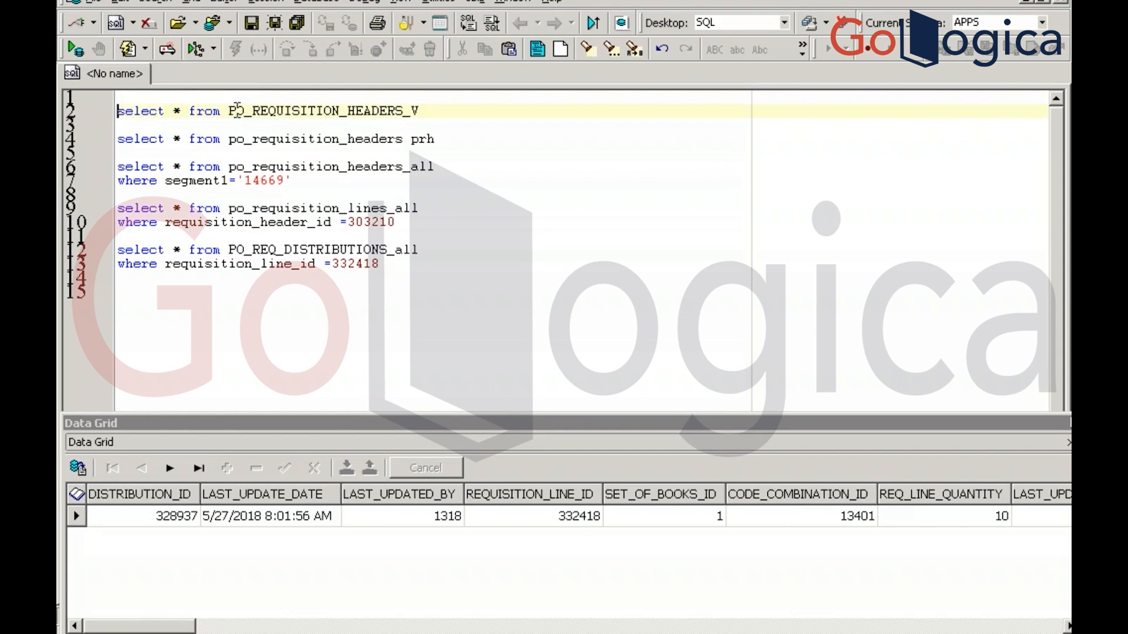
left_click(191, 99)
key("Return")
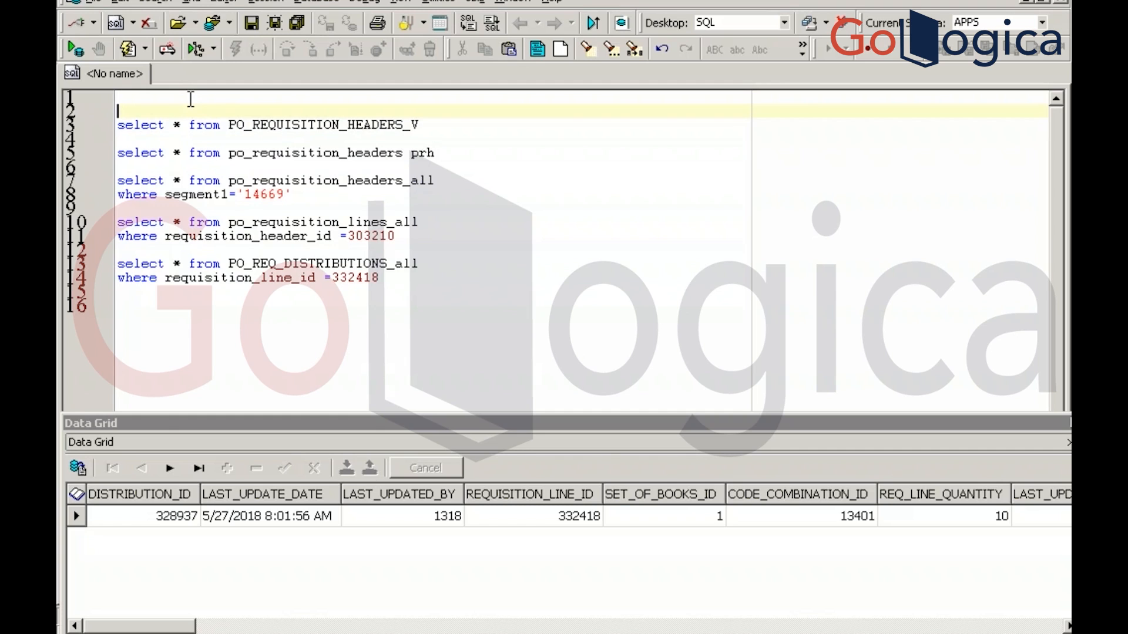
type("--")
type("A")
type("e")
type("quisiti")
type("o")
type("n")
key("Return")
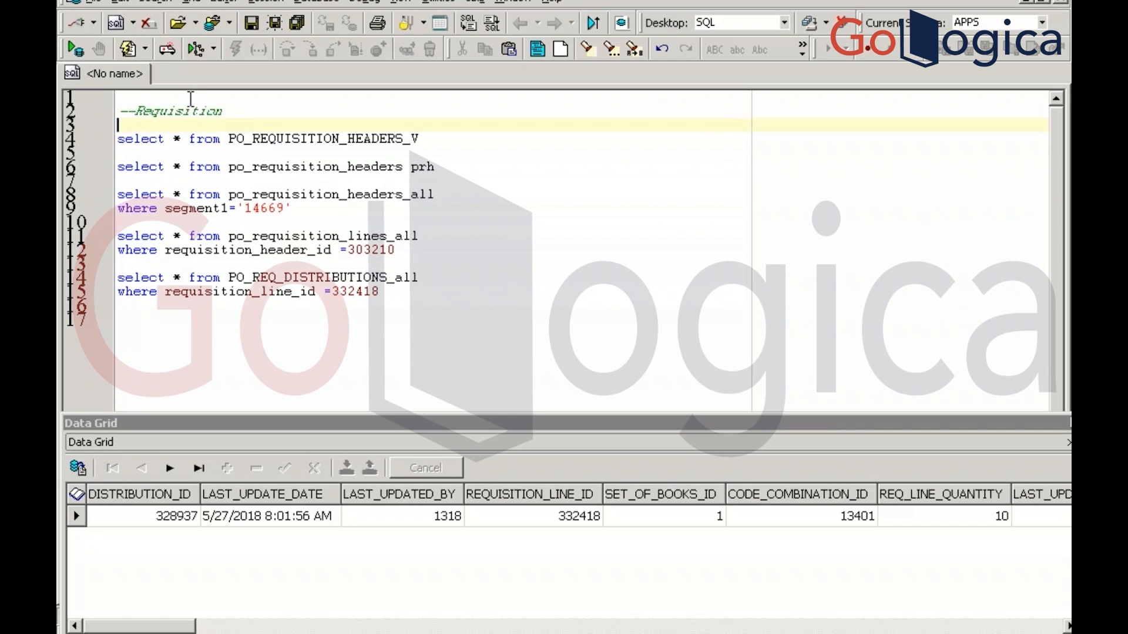
left_click(402, 292)
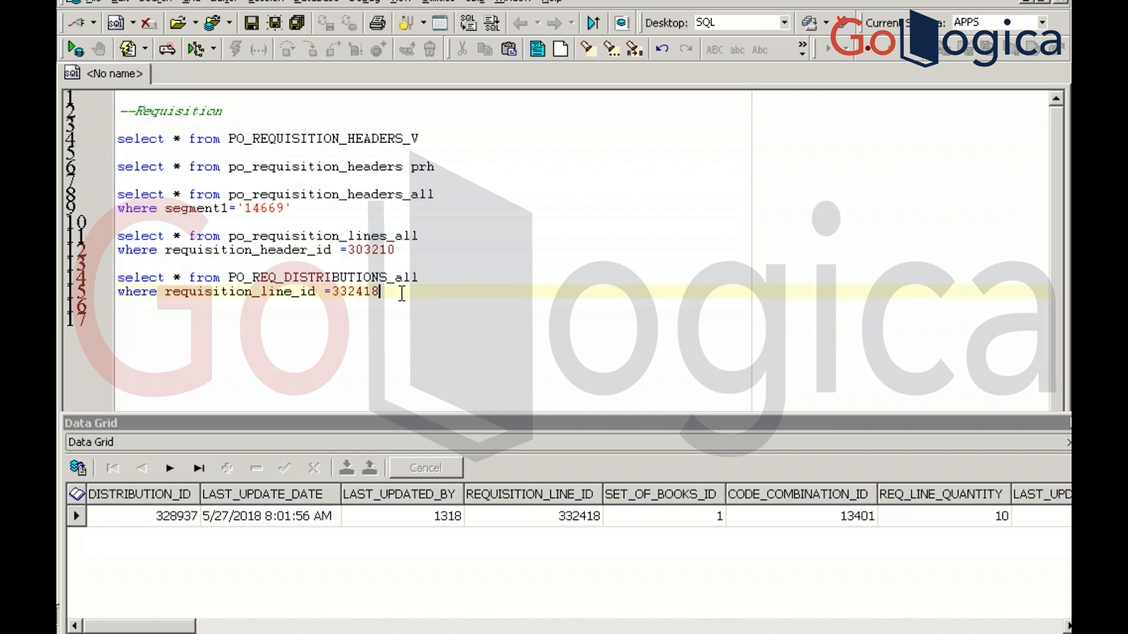
key("alt+Tab")
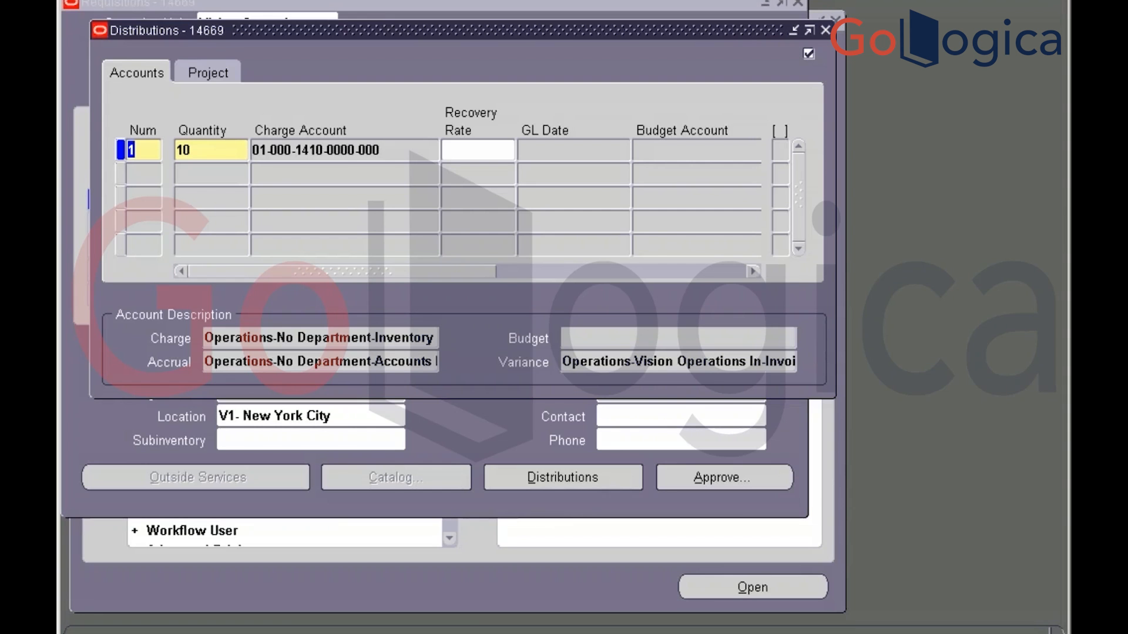
Close Distributions and view Record History for the requisition header's Preparer field
left_click(824, 29)
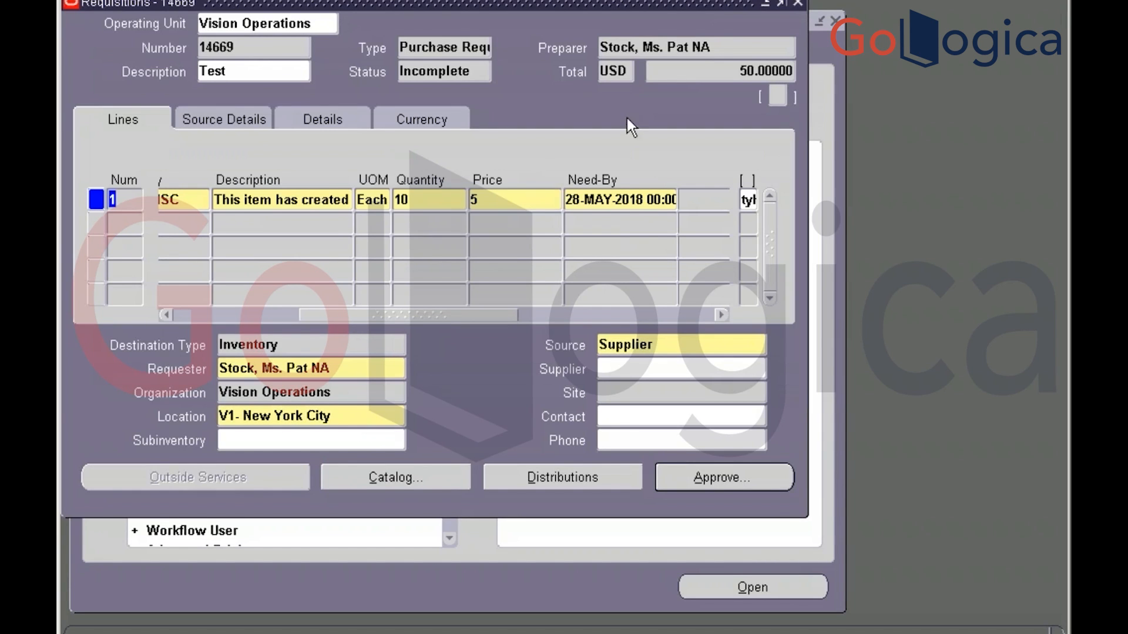
left_click(728, 48)
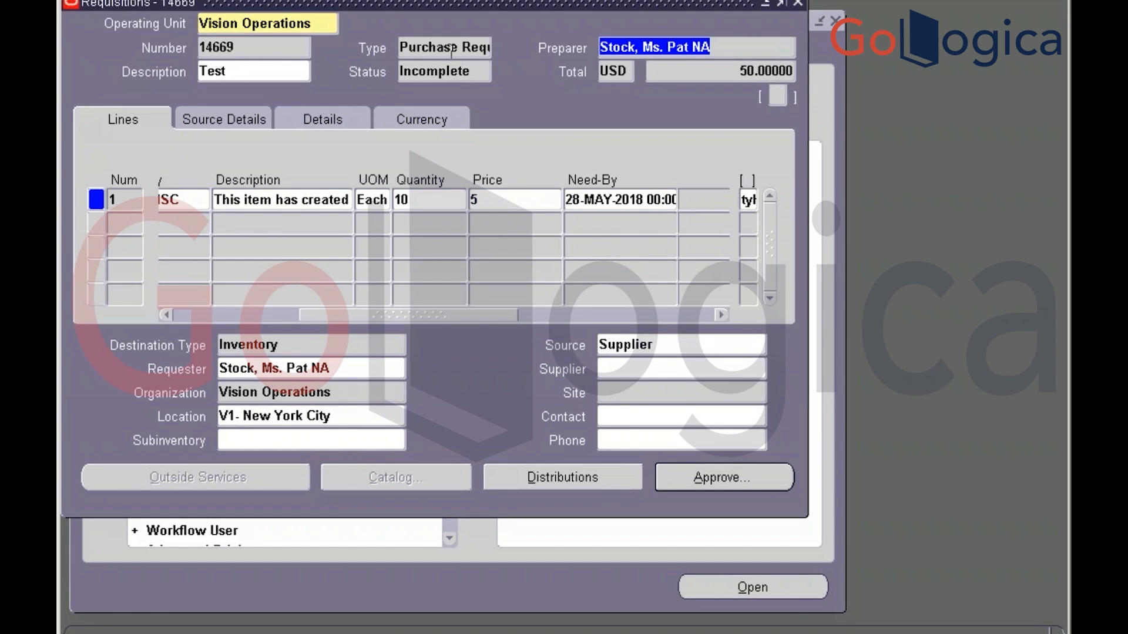
left_click(360, 0)
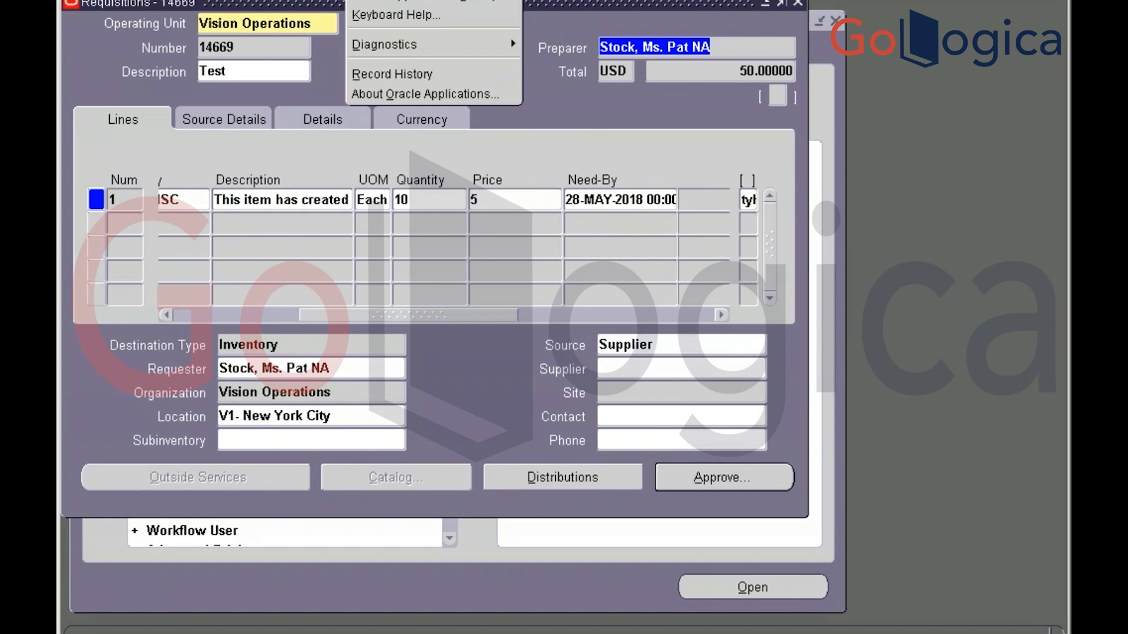
mouse_move(423, 49)
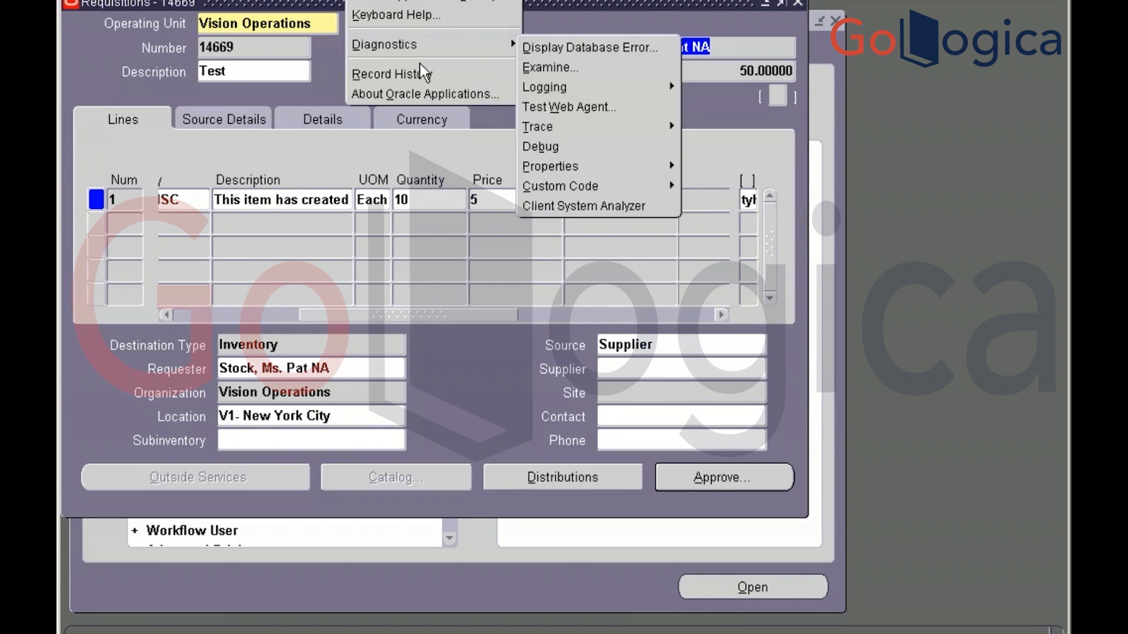
left_click(421, 74)
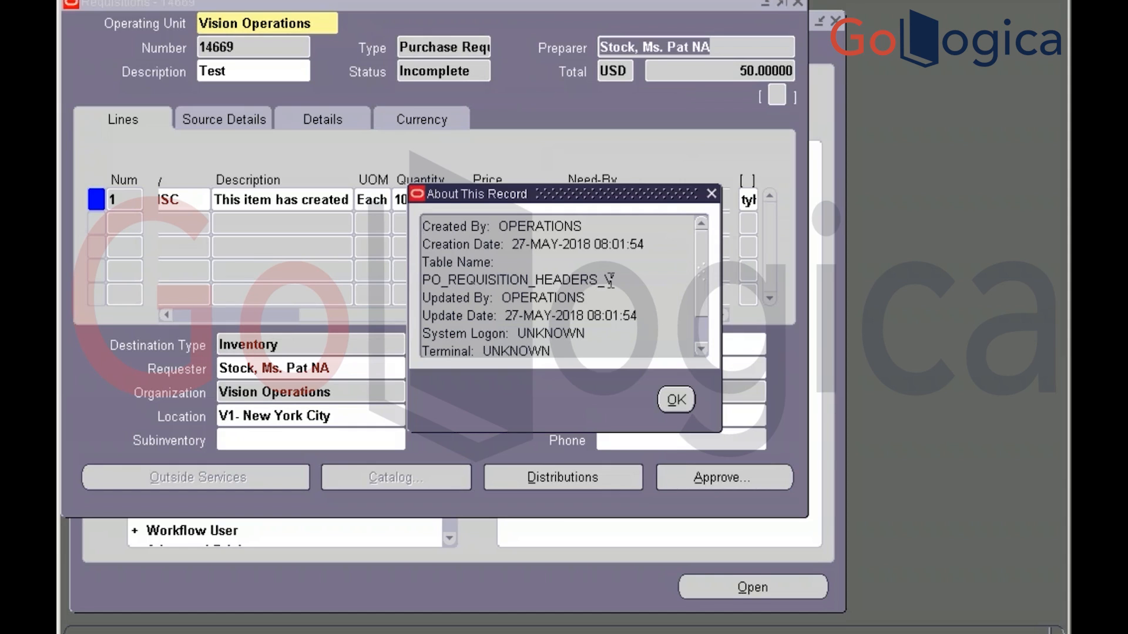
left_click(674, 401)
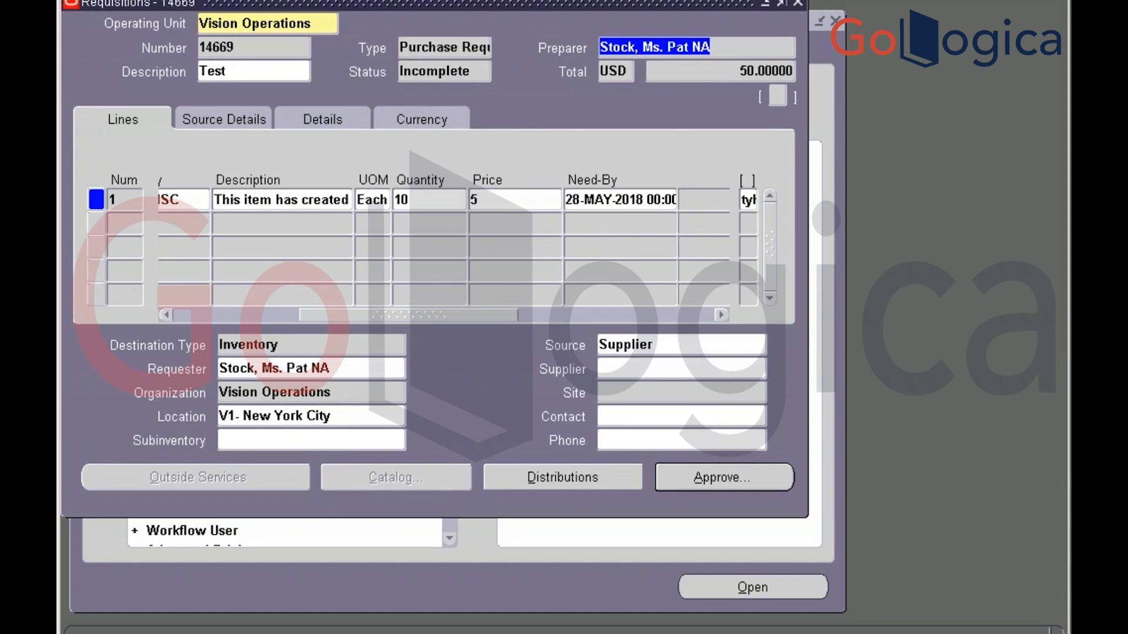
Examine the Preparer field to find column PREPARER_NAME, then return to Toad
left_click(359, 0)
mouse_move(391, 43)
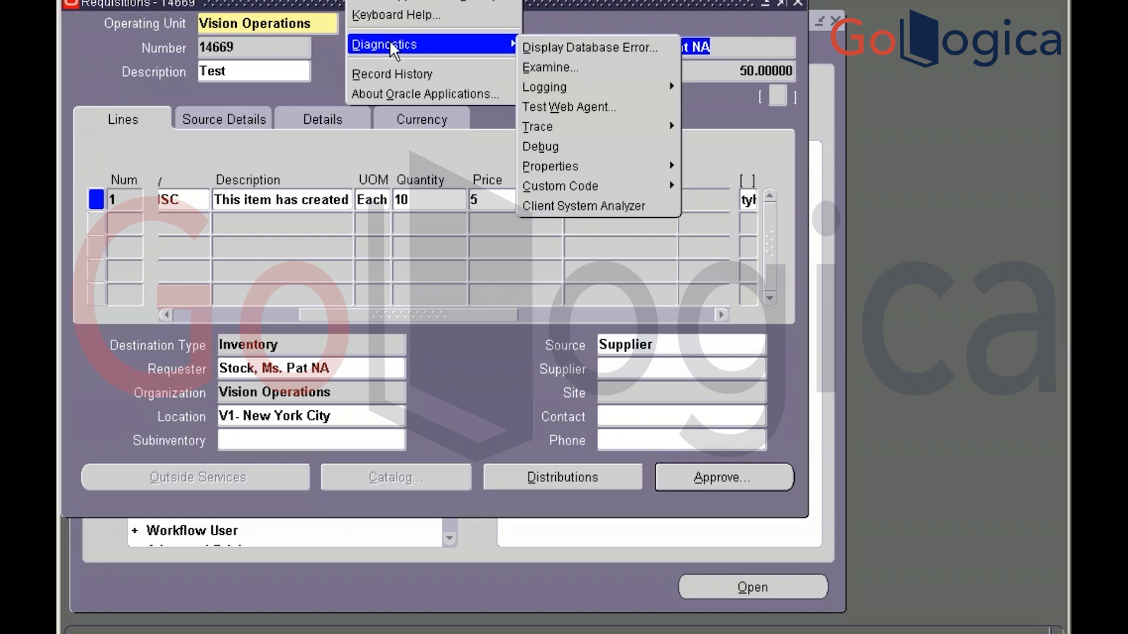
left_click(558, 74)
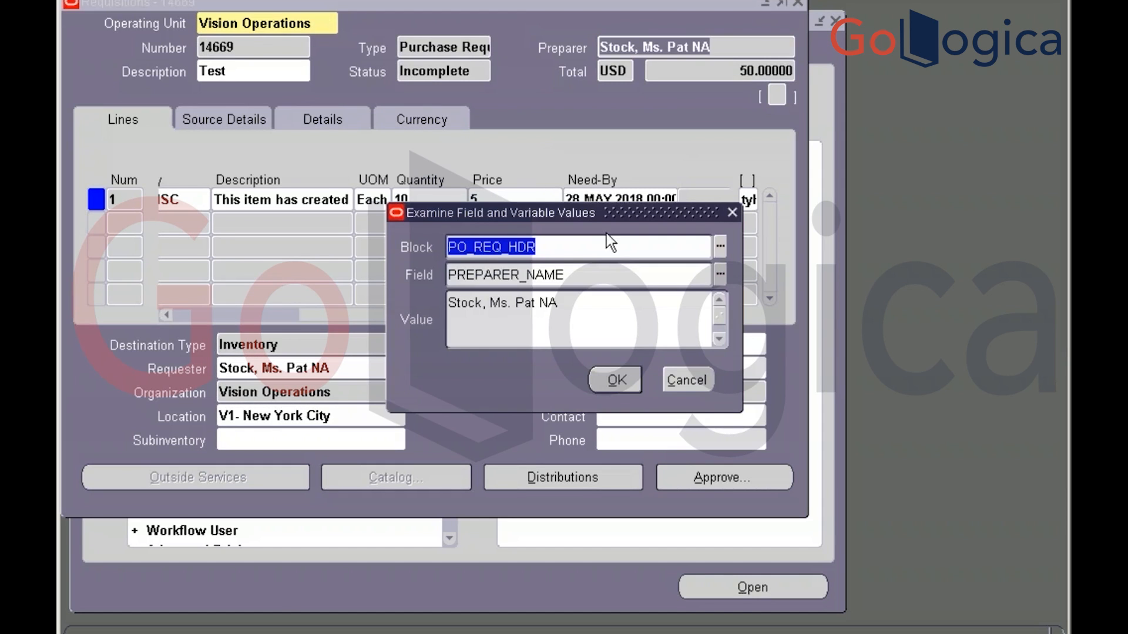
left_click(587, 278)
key("ctrl+c")
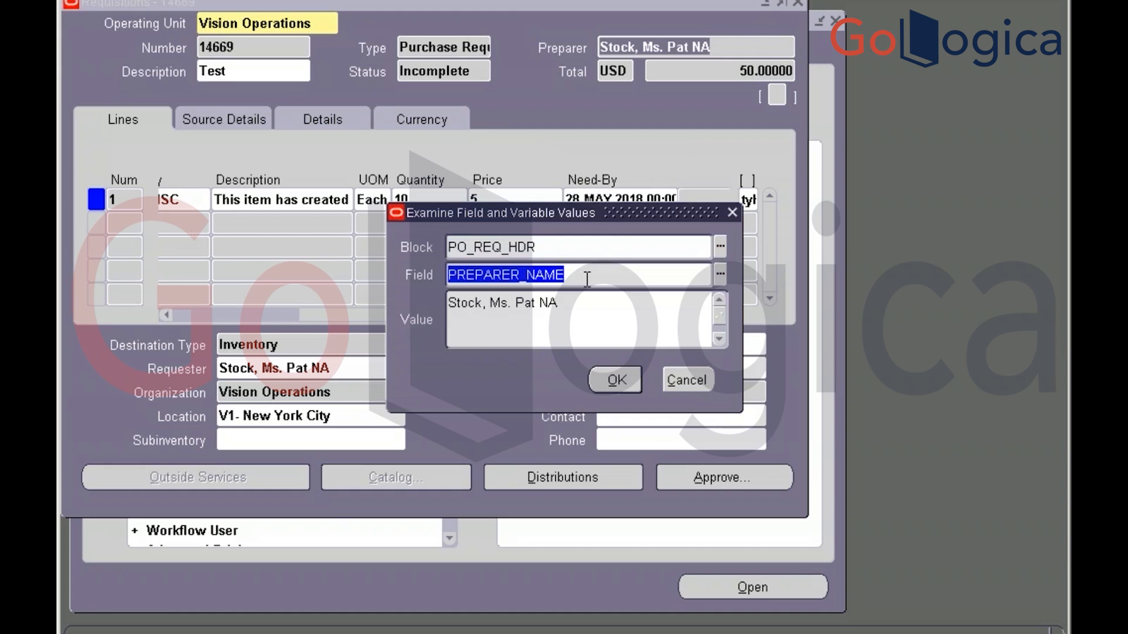
left_click(685, 380)
key("alt+Tab")
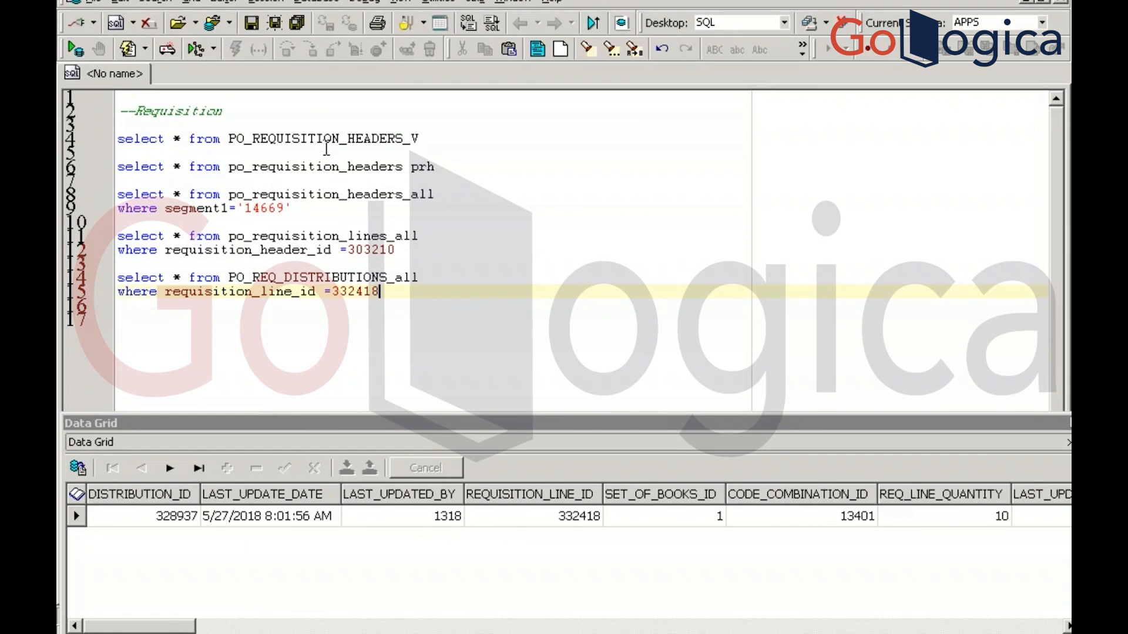
Describe PO_REQUISITION_HEADERS_V and search its Script tab for preparer_name
left_click(356, 140)
key("F4")
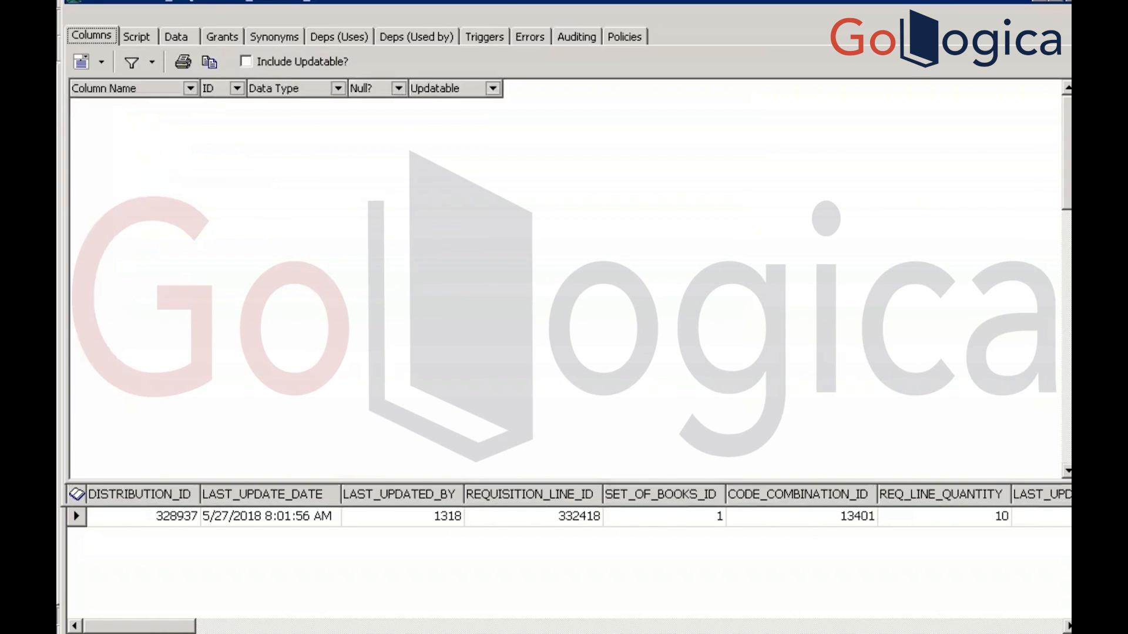
left_click(138, 36)
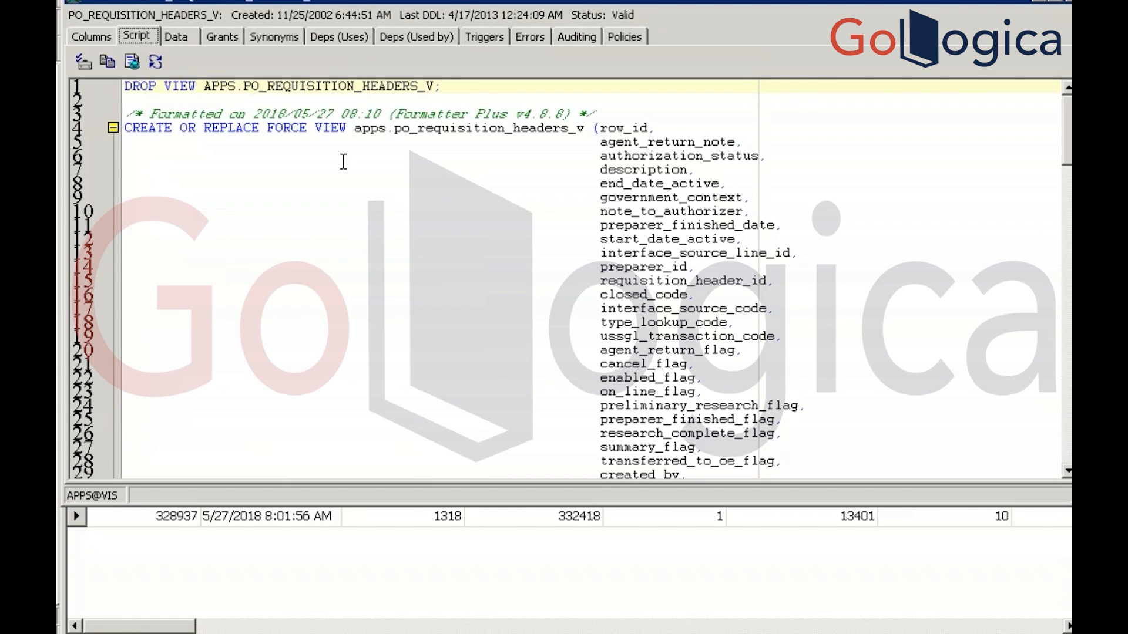
left_click(491, 101)
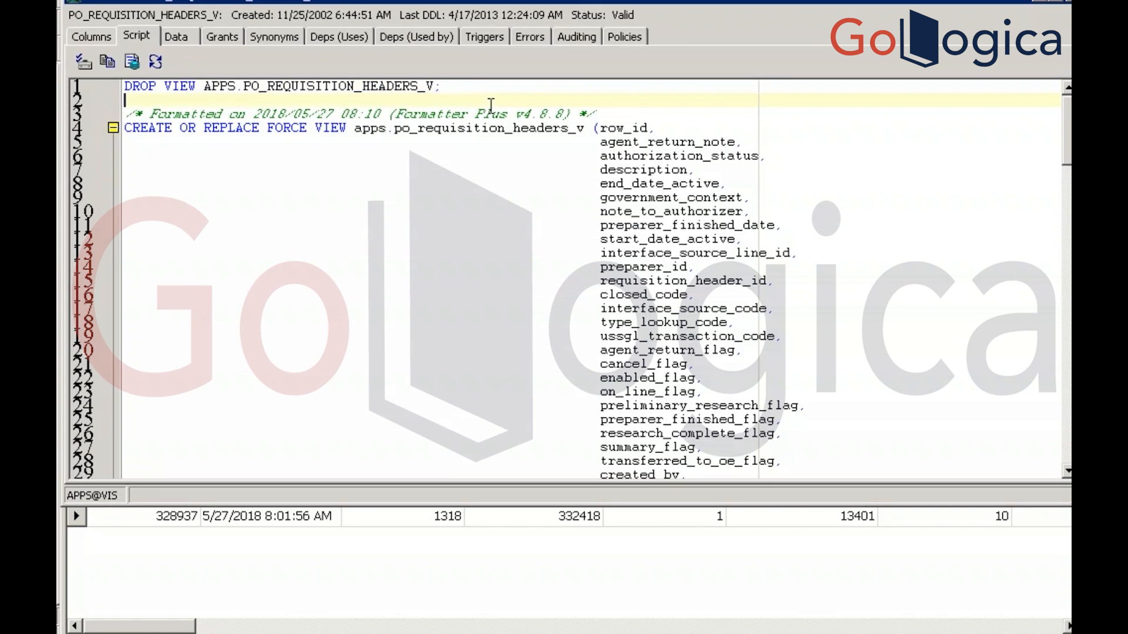
key("ctrl+f")
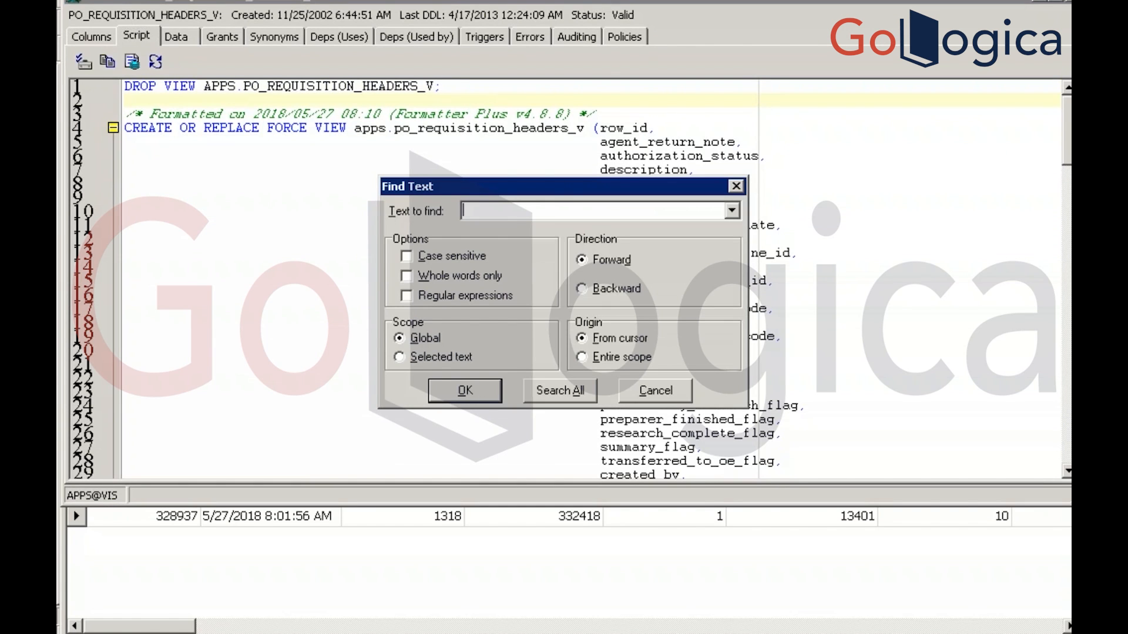
key("ctrl+v")
key("Return")
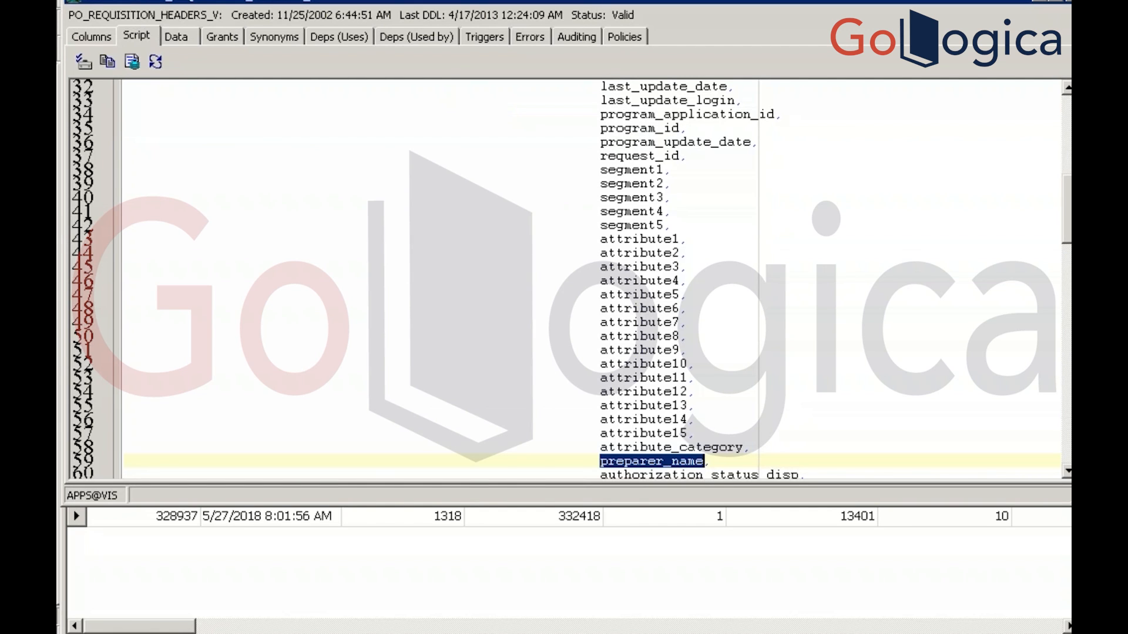
key("F3")
key("Return")
Maximize the view script and move down its SELECT list toward the preparer name column
double_click(835, 1)
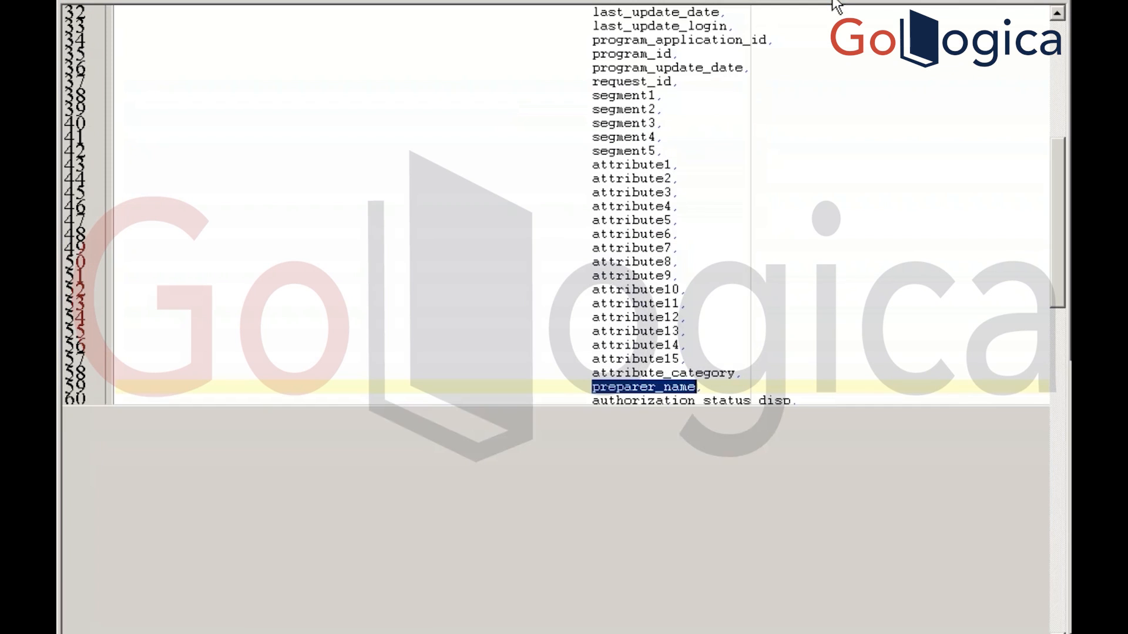
left_click(474, 500)
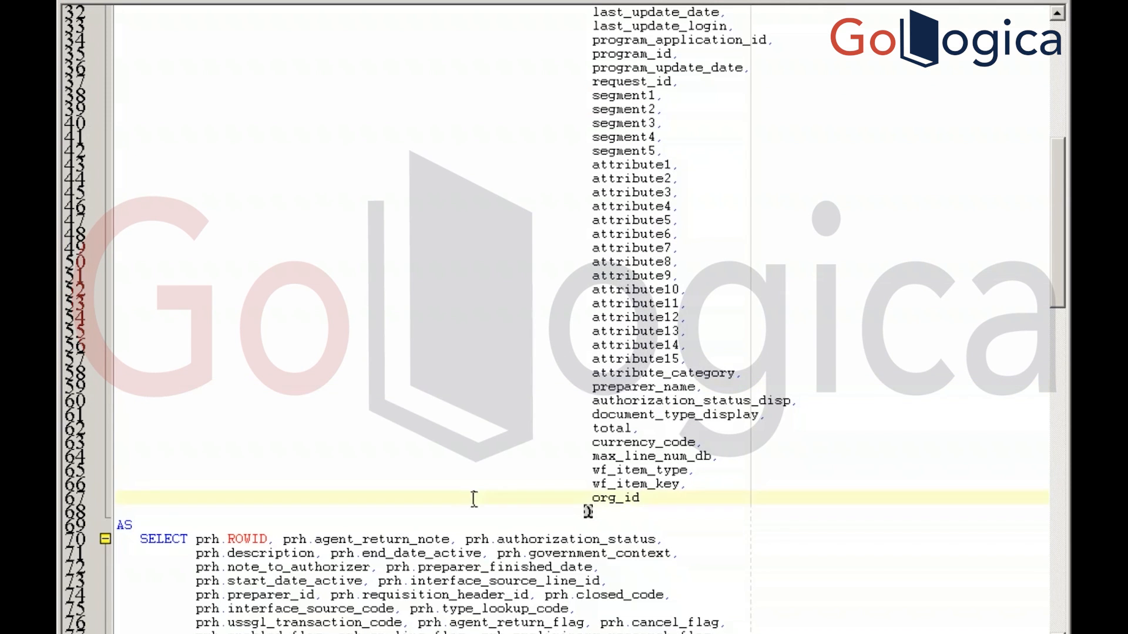
key("shift+Down")
key("Down")
key("Down")
key("Down")
key("Down")
key("Down")
key("Down")
key("Down")
key("Down")
key("Down")
key("Down")
key("Down")
key("Down")
key("Down")
key("Down")
key("Down")
key("Down")
key("Down")
key("Down")
key("Down")
key("Down")
key("Down")
key("Down")
key("Down")
key("Down")
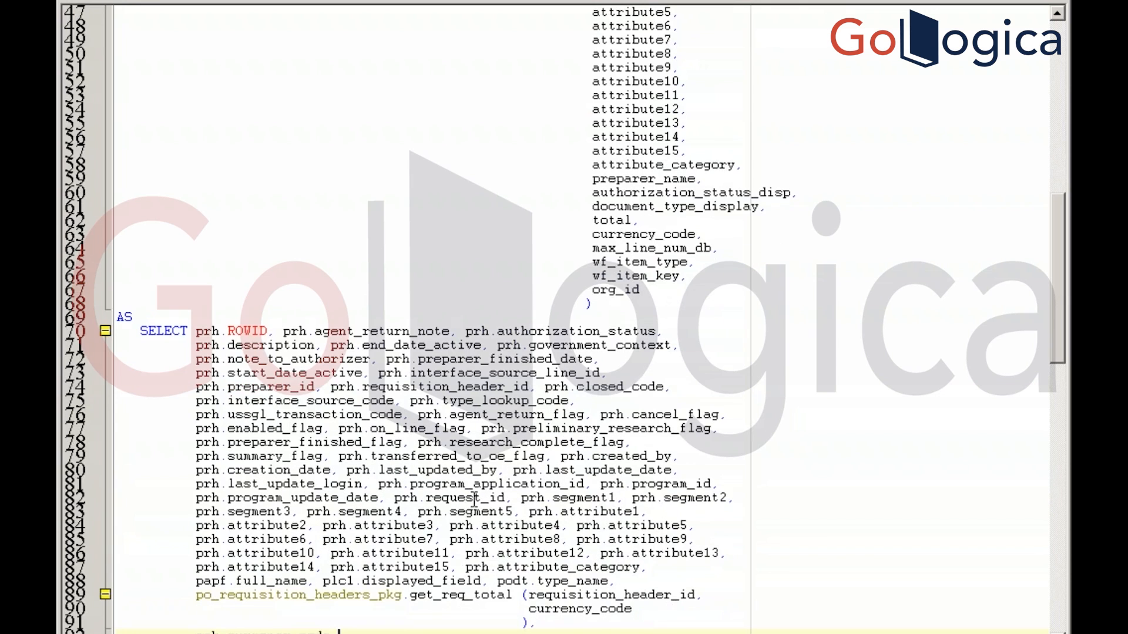
left_click(643, 568)
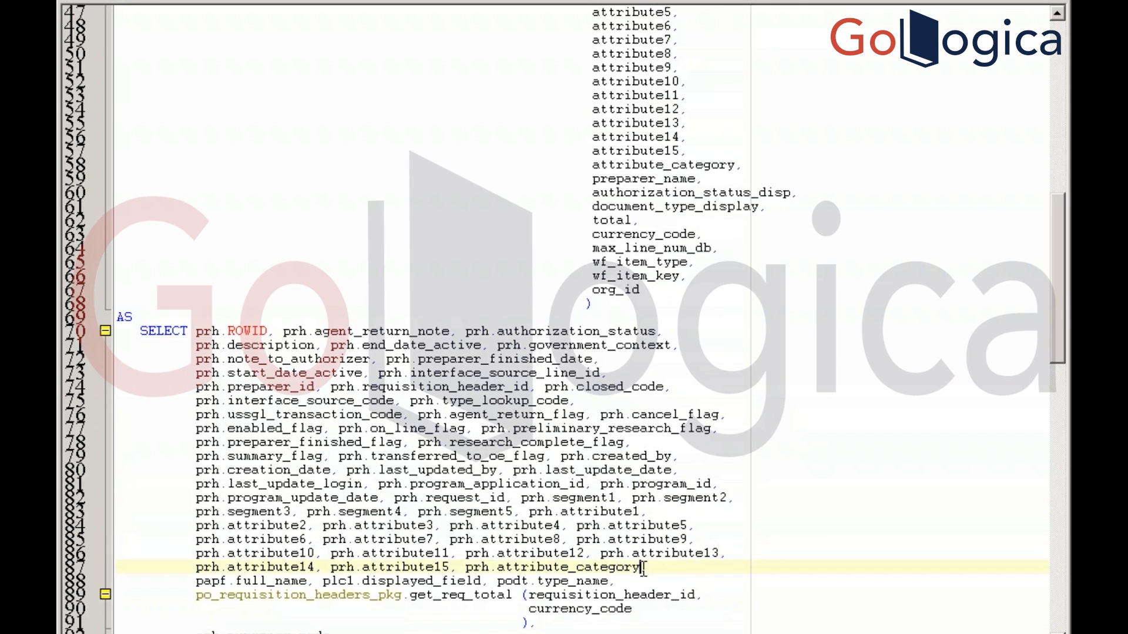
left_click(468, 567)
key("shift+Right")
key("shift+Right")
key("shift+Right")
key("shift+Right")
key("shift+Right")
key("shift+Right")
key("shift+Right")
key("shift+Right")
key("shift+Right")
key("shift+Right")
key("shift+Right")
key("shift+Right")
key("shift+Right")
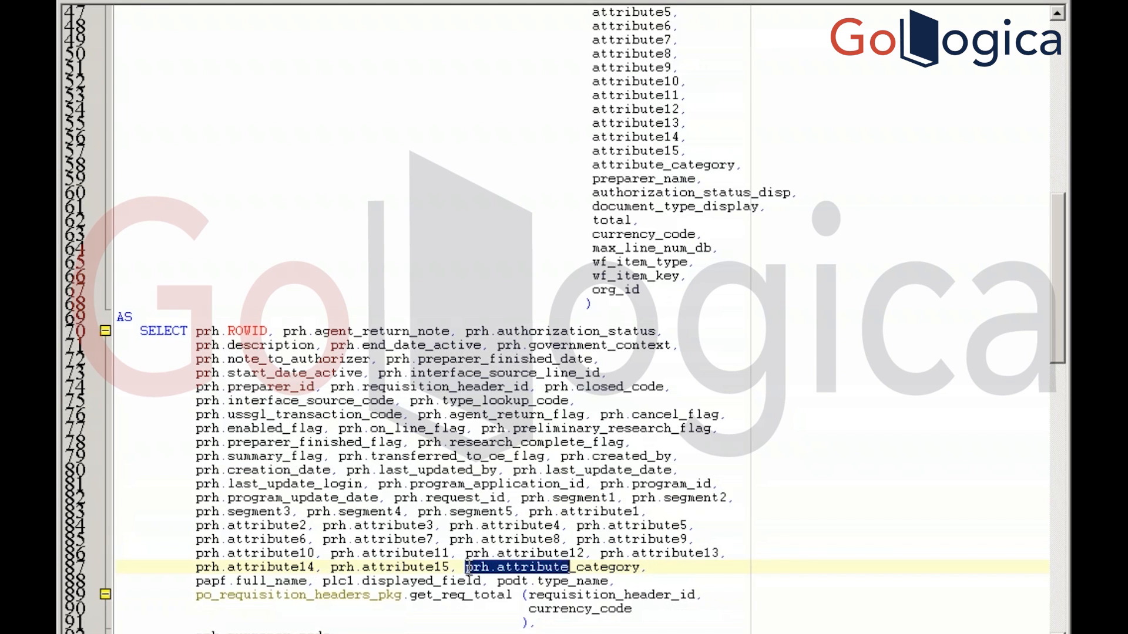
Trace papf.full_name to the 'per_people_f papf' table in the FROM clause
left_click(213, 582)
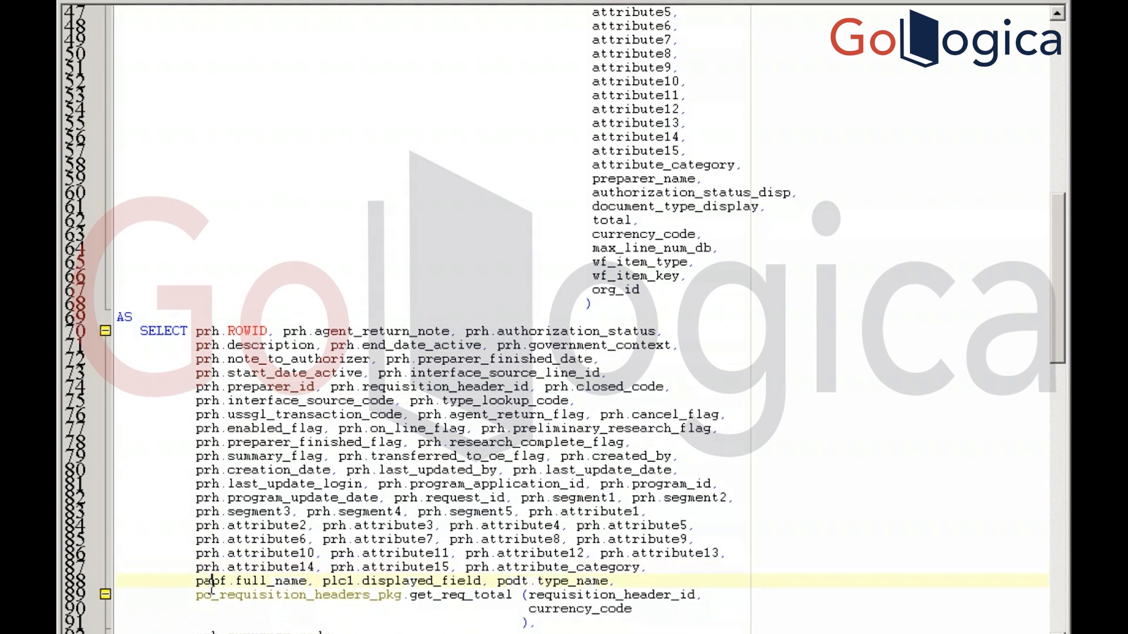
key("Down")
key("Down")
key("Down")
key("Down")
key("Down")
key("Down")
key("Down")
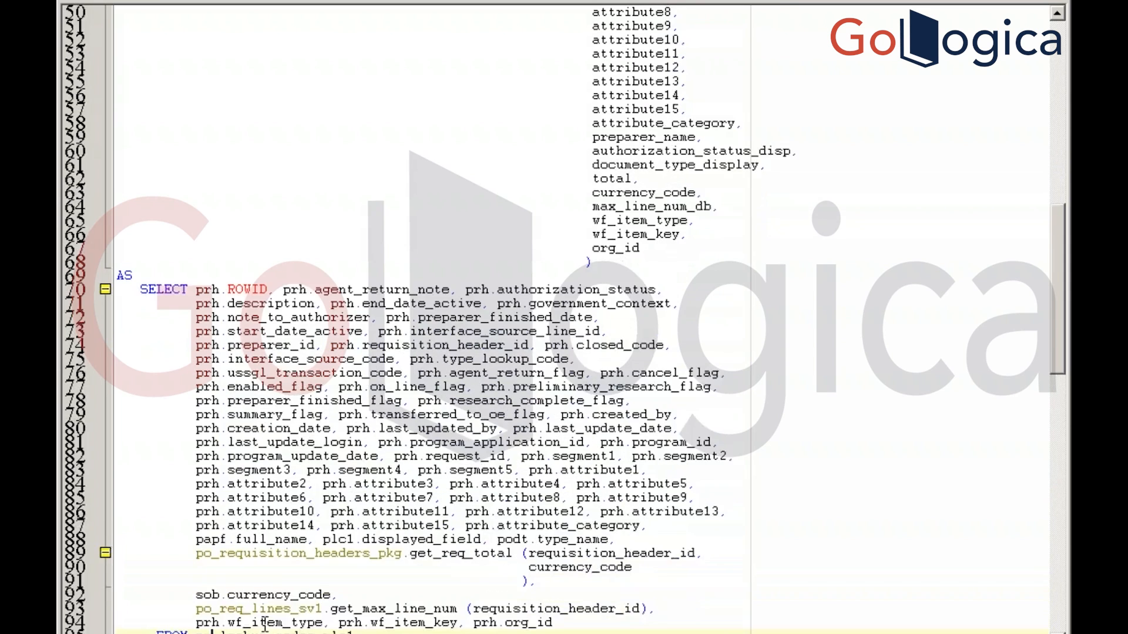
key("Down")
key("Down")
key("Down")
key("Down")
key("Down")
key("Down")
key("Down")
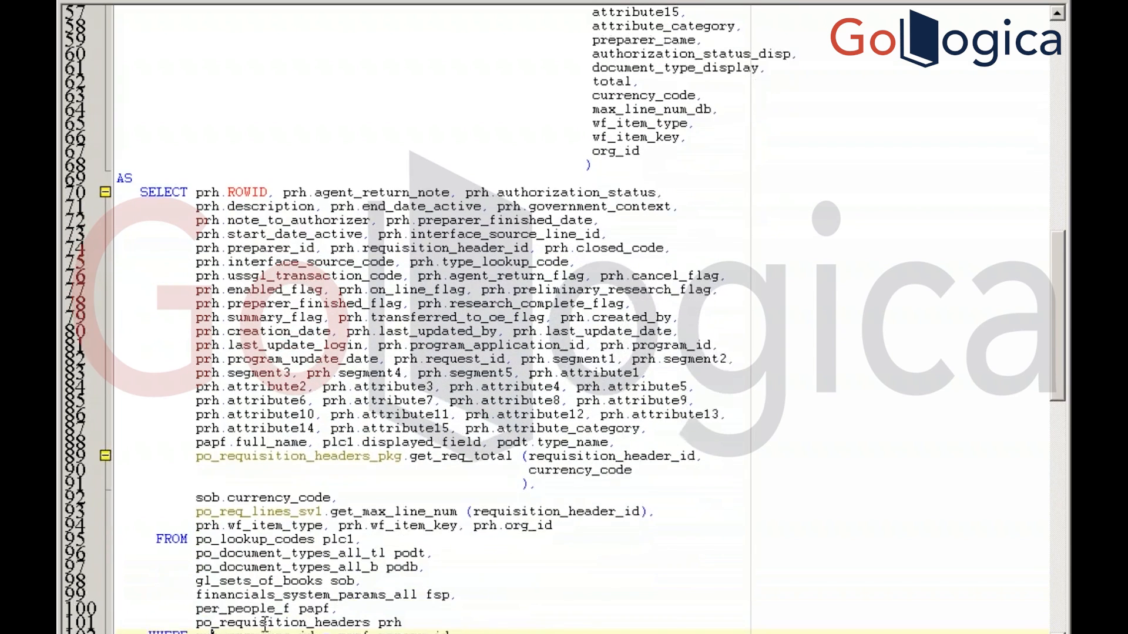
key("Down")
key("Down")
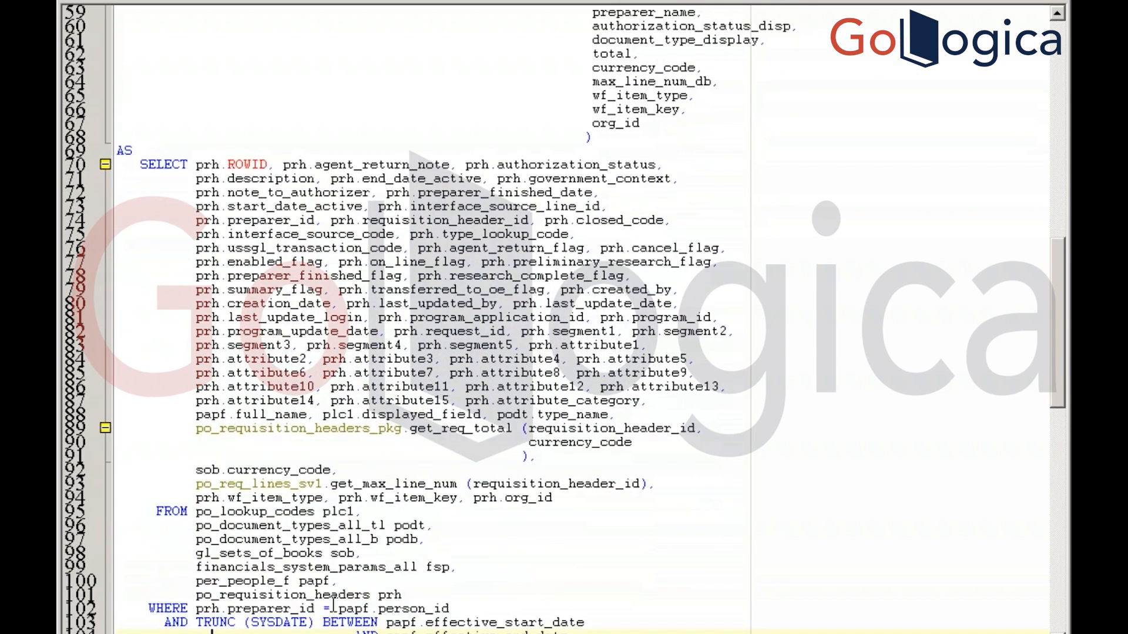
left_click(339, 581)
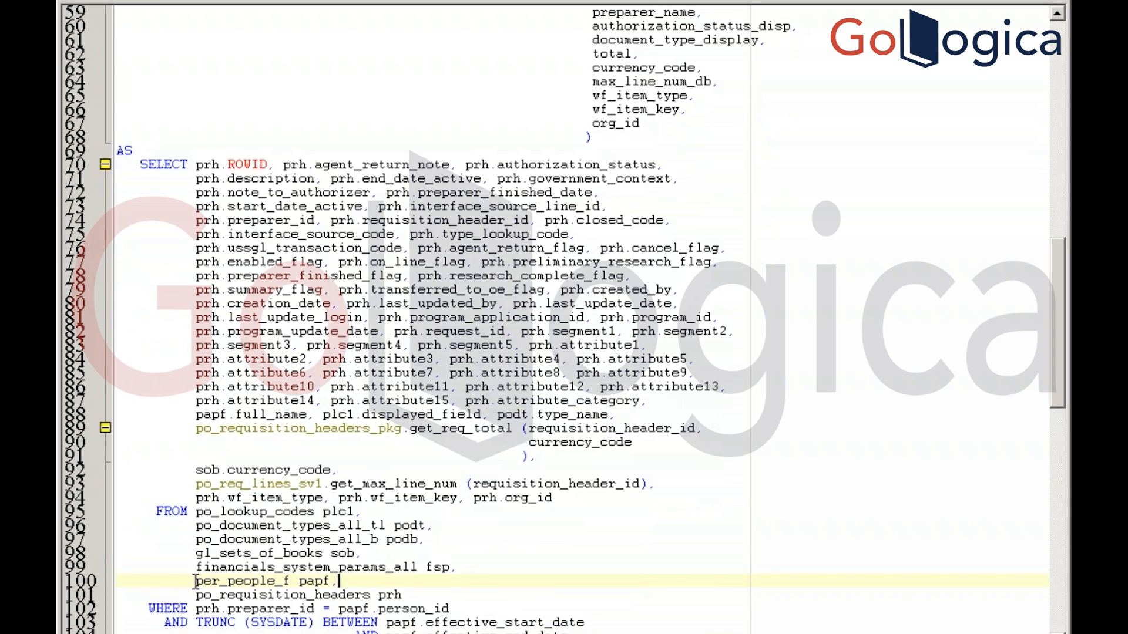
left_click_drag(196, 581, 339, 581)
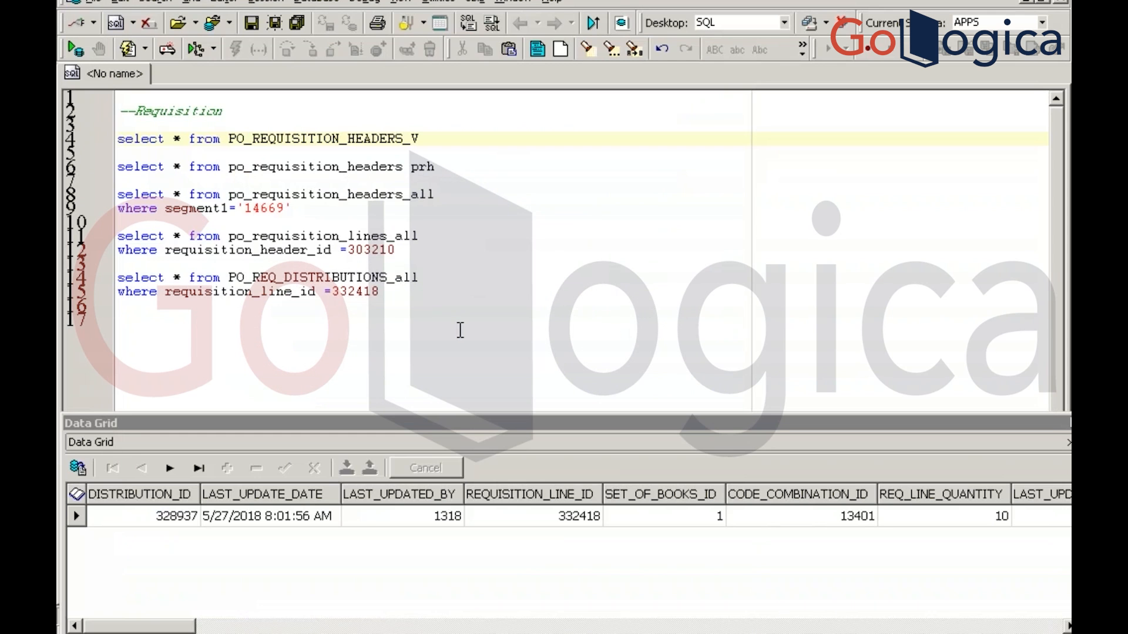
Run 'select * from per_people_f papf' in the SQL editor
left_click(460, 330)
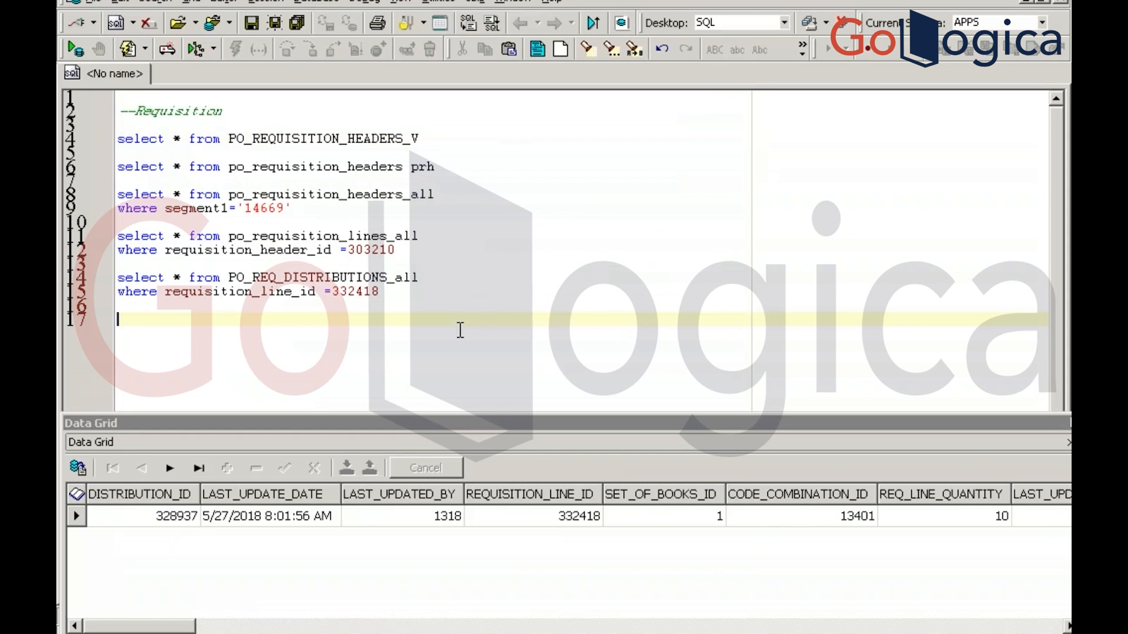
type("select * from per_people_f papf,")
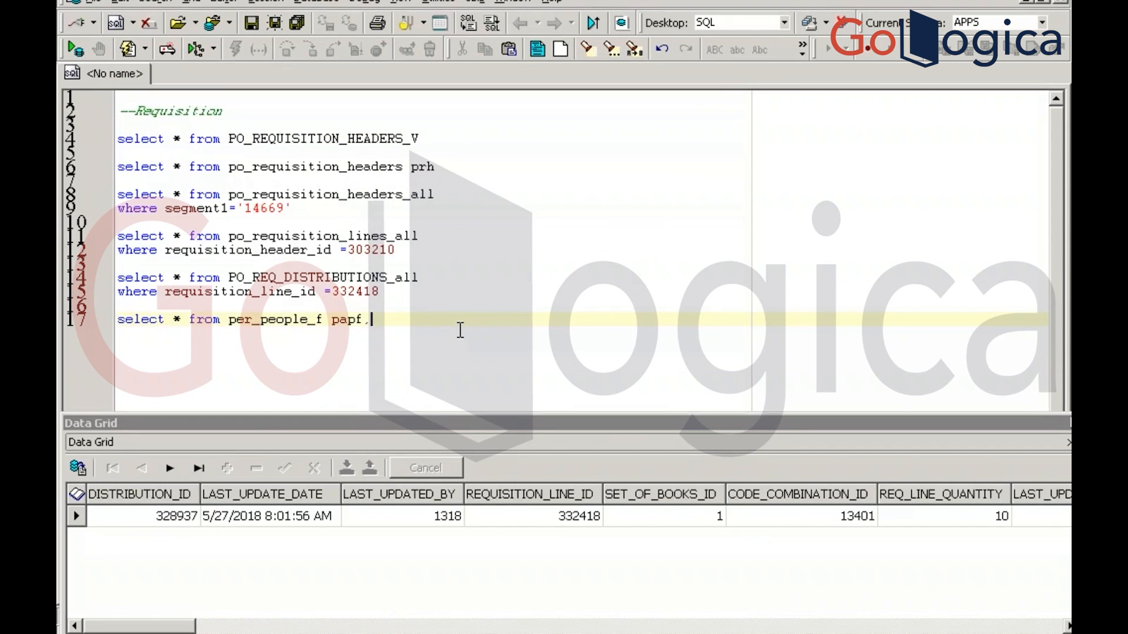
key("BackSpace")
key("F9")
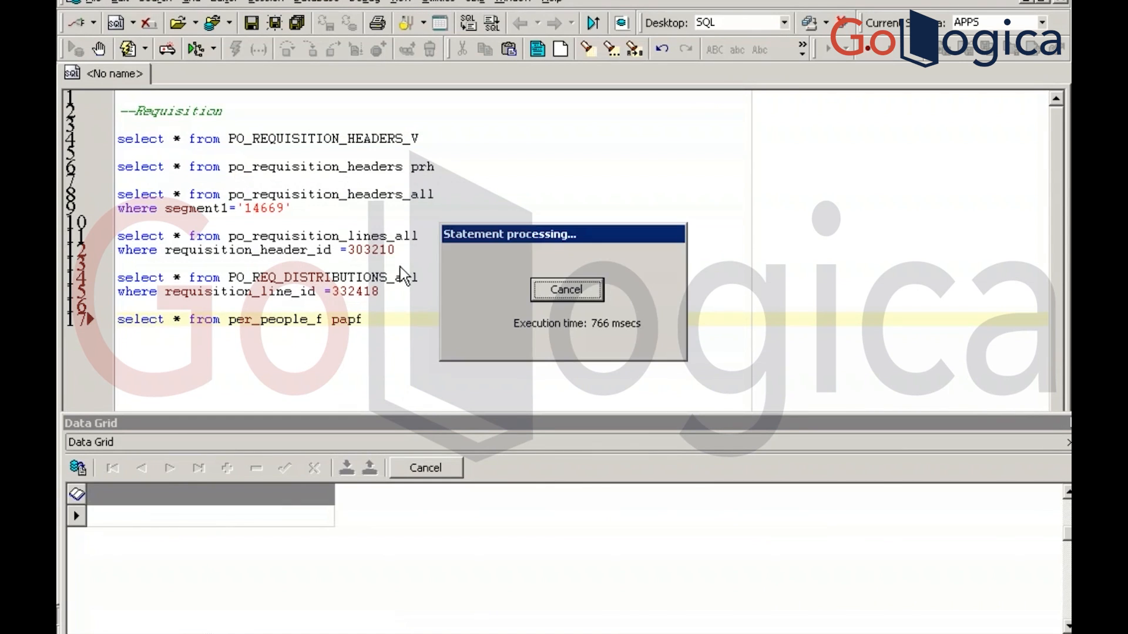
key("Return")
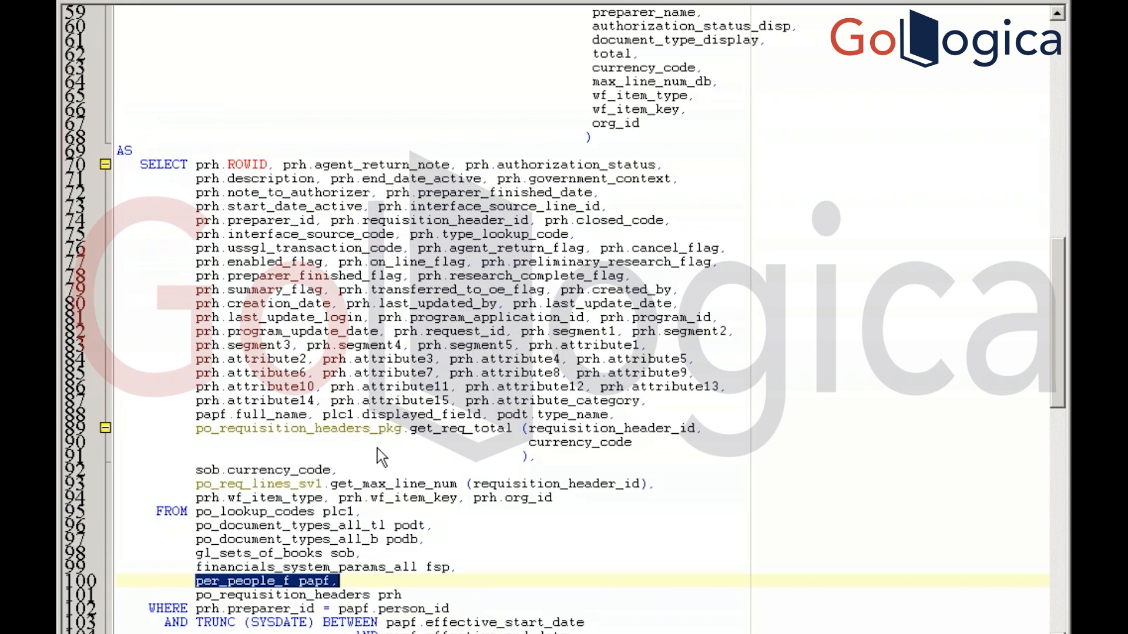
Find the 'prh.preparer_id = papf.person_id' join in the view script and select it
double_click(317, 581)
key("ctrl+f")
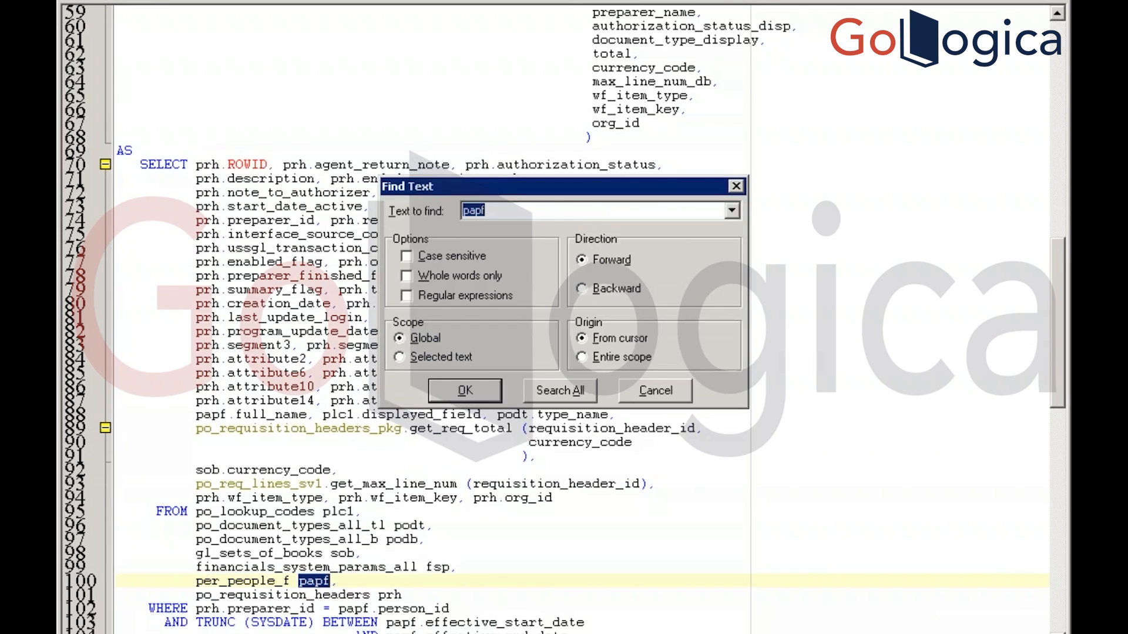
key("Return")
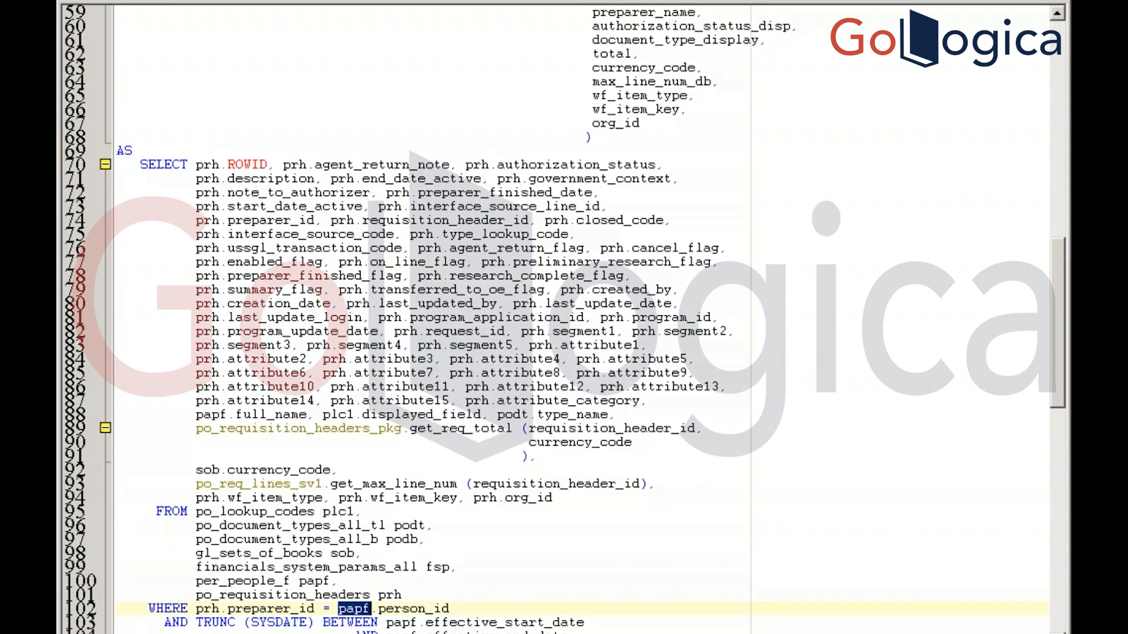
left_click(196, 606)
left_click_drag(197, 610, 450, 609)
key("ctrl+c")
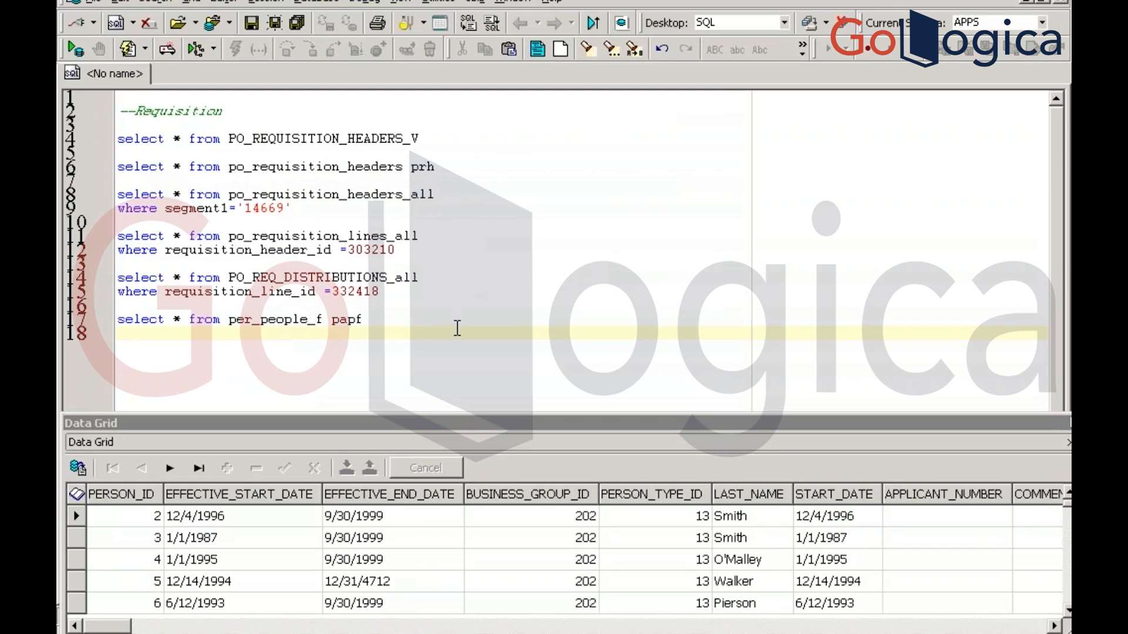
Paste the join into the editor and rerun the 14669 header query to read PREPARER_ID 25
key("Return")
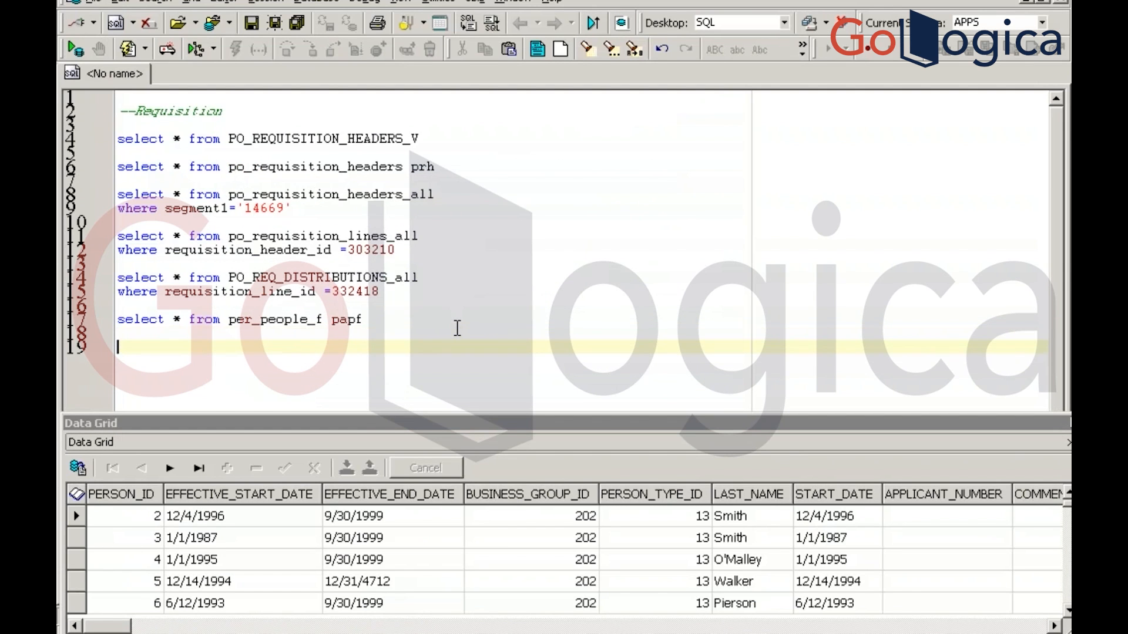
key("ctrl+v")
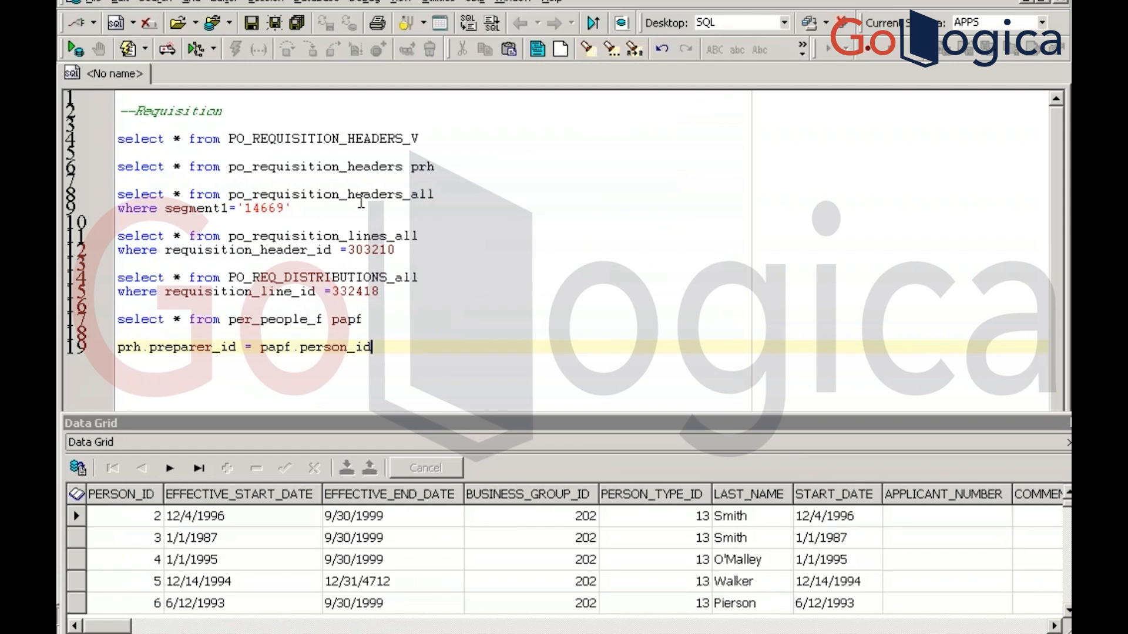
left_click(362, 198)
key("F9")
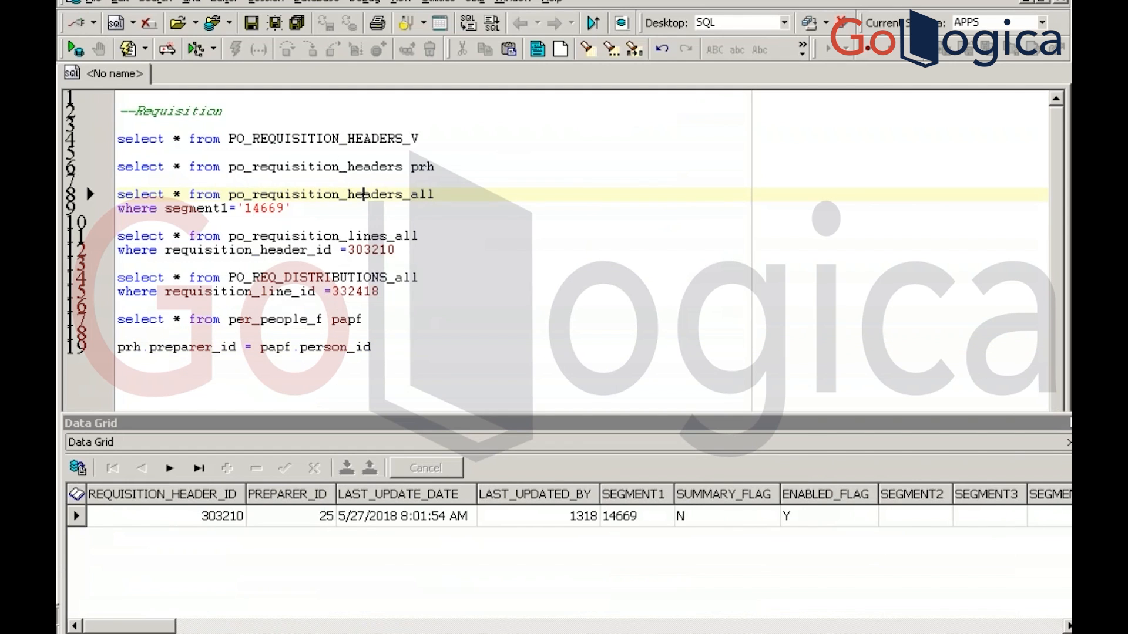
left_click(307, 516)
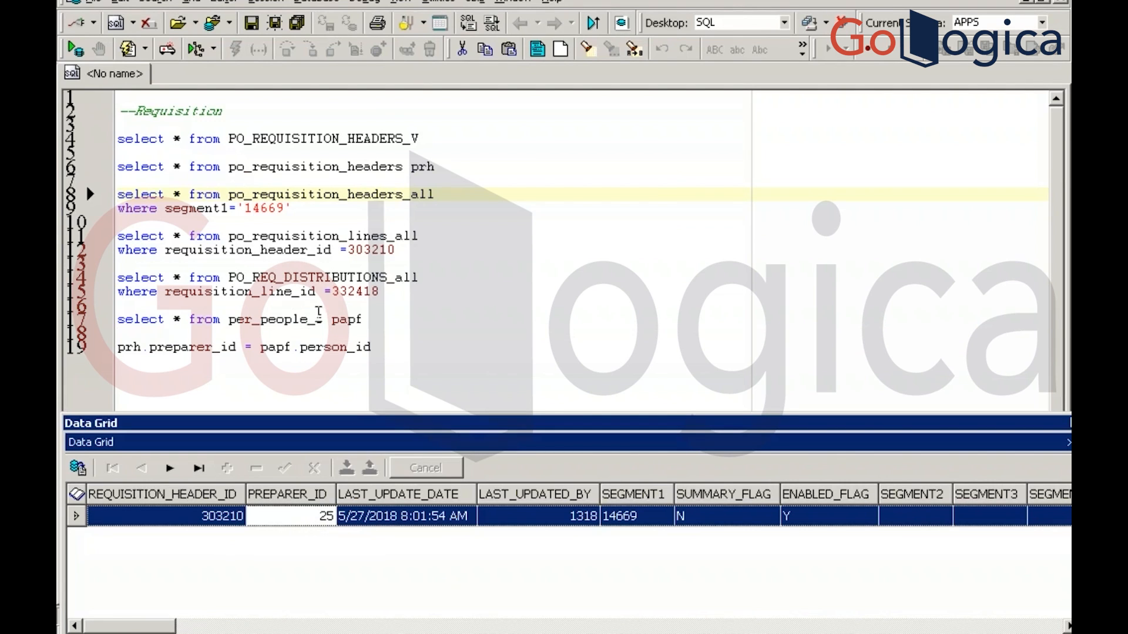
Query full_name from per_people_f where person_id = 25, then go to the Requisitions form
left_click(365, 319)
key("Return")
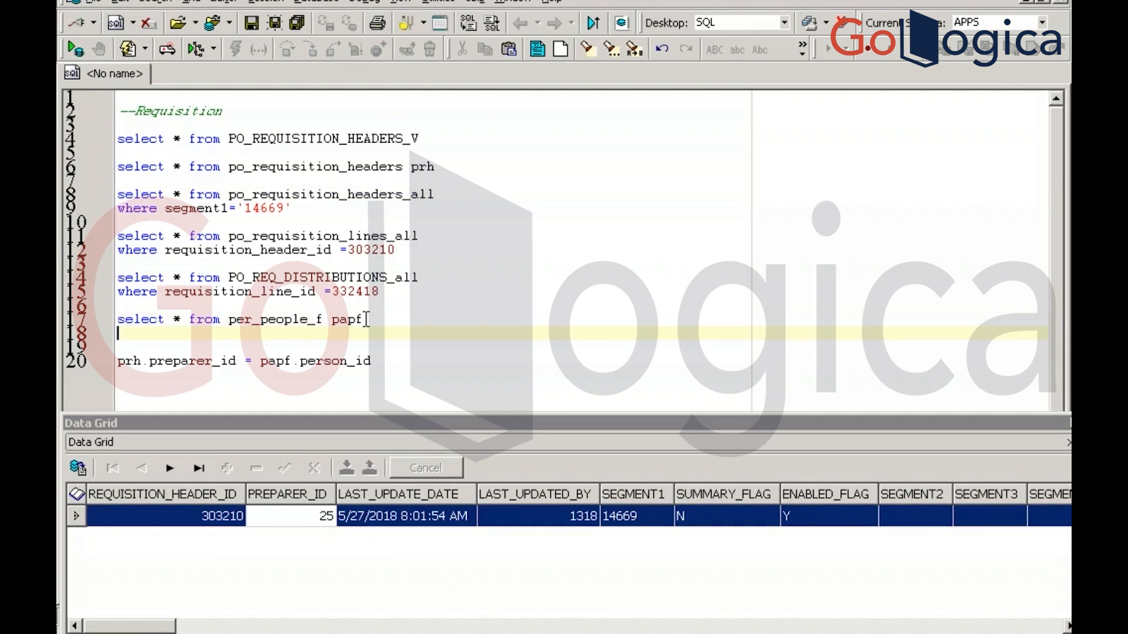
type("where perso")
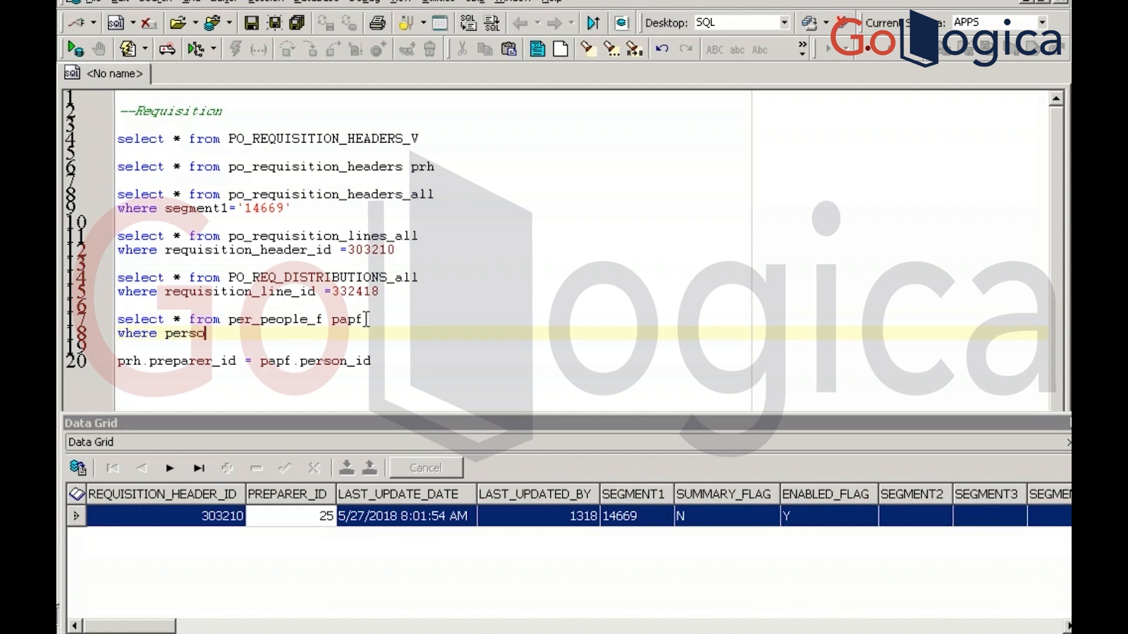
type("n_id =25")
key("F9")
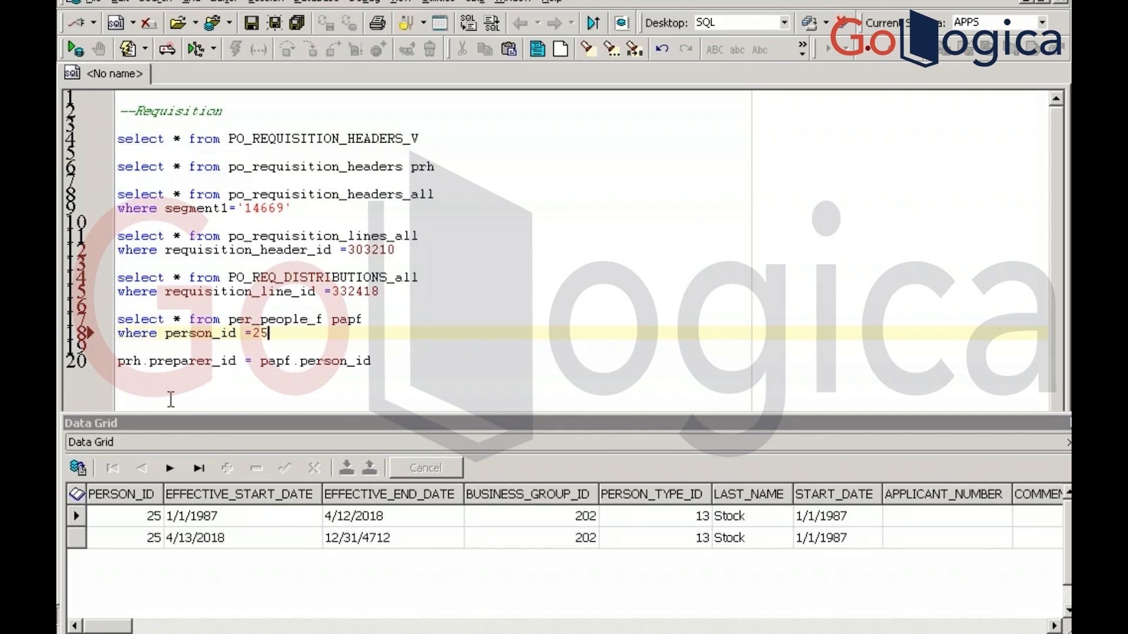
left_click(180, 320)
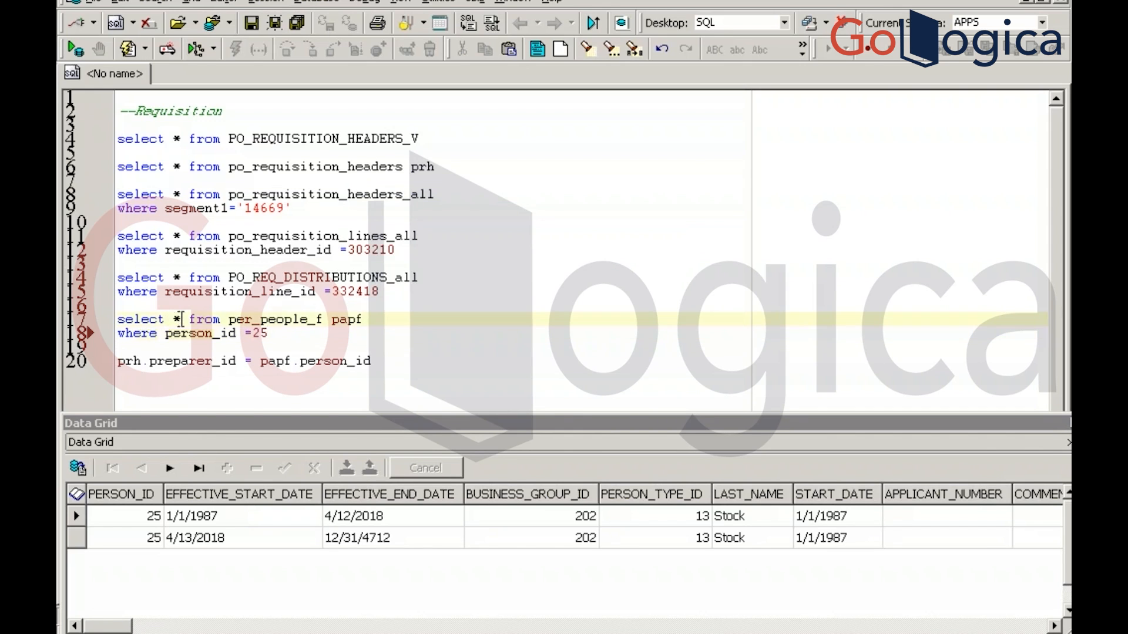
key("BackSpace")
type("full")
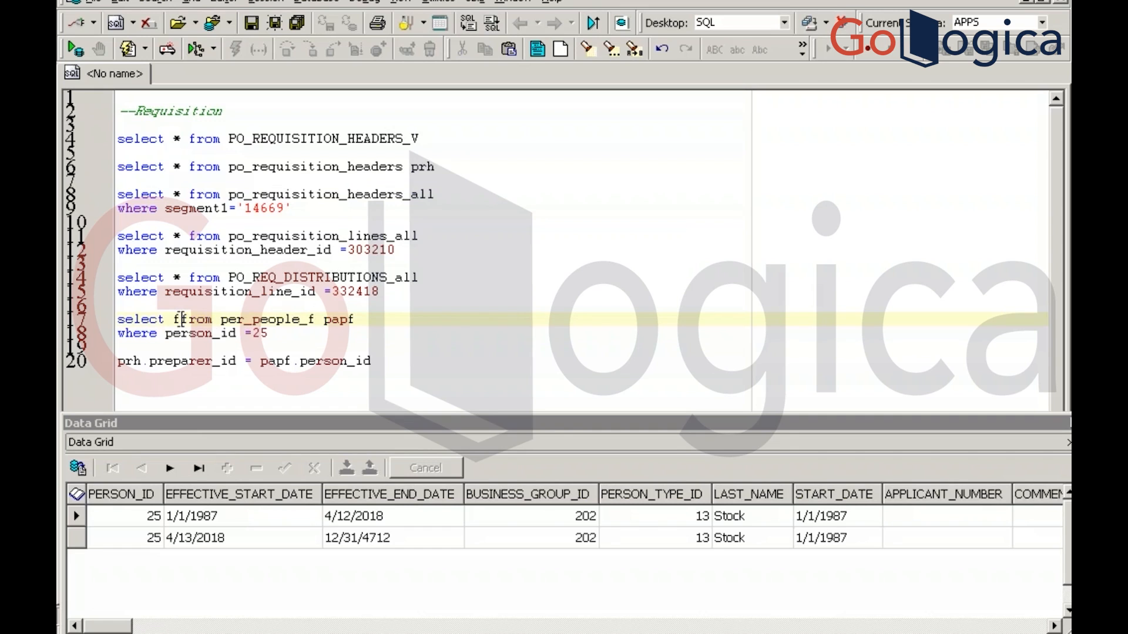
type("_name")
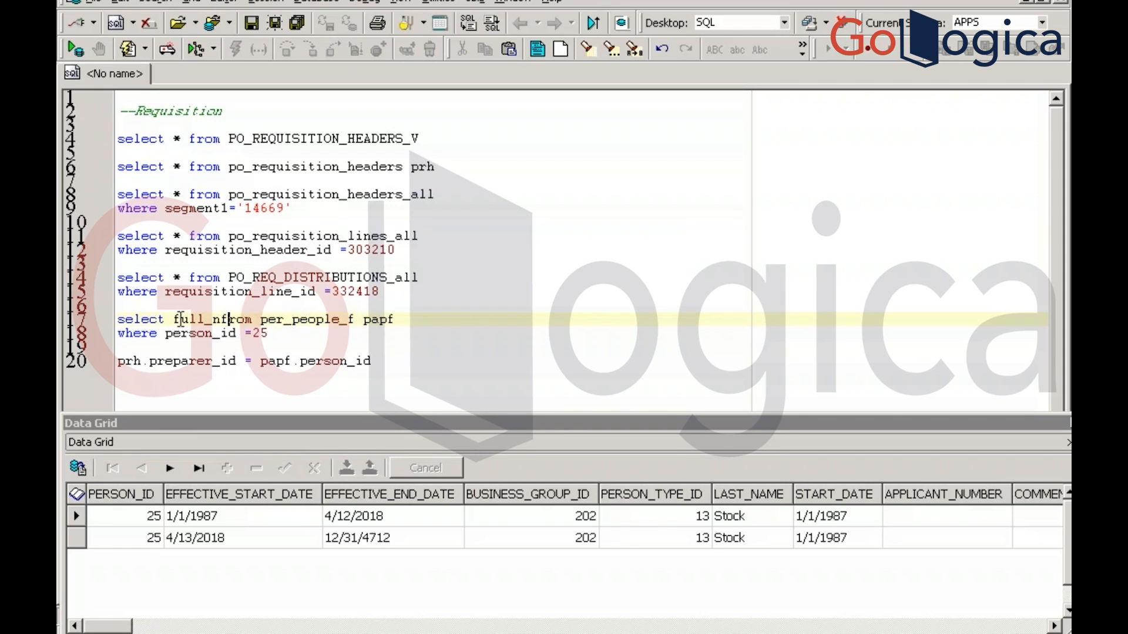
key("F9")
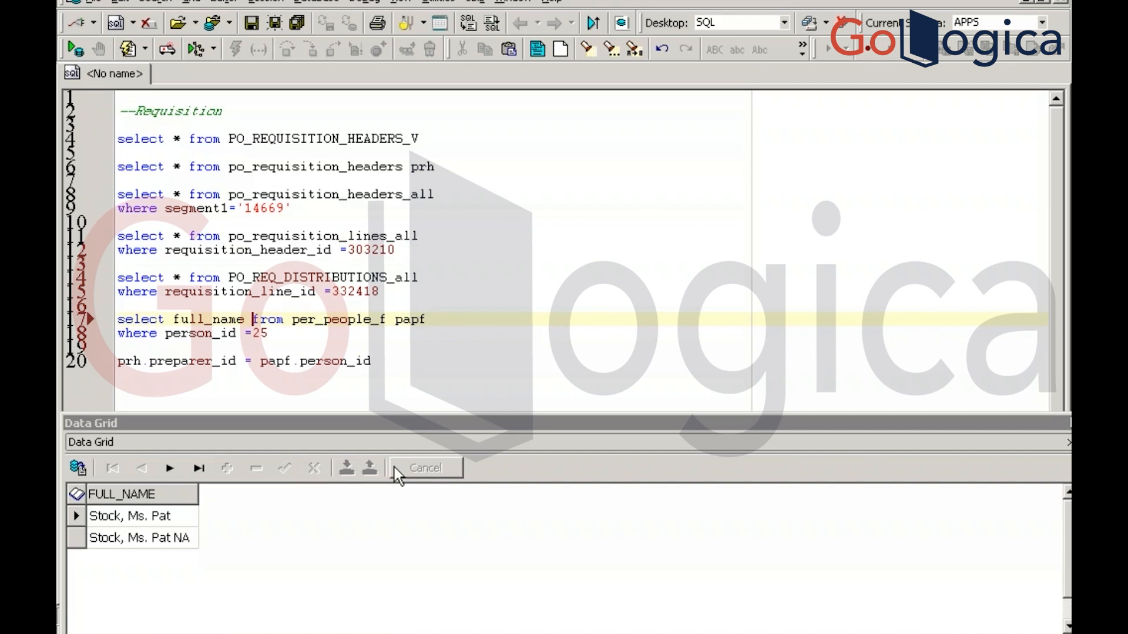
key("alt+Tab")
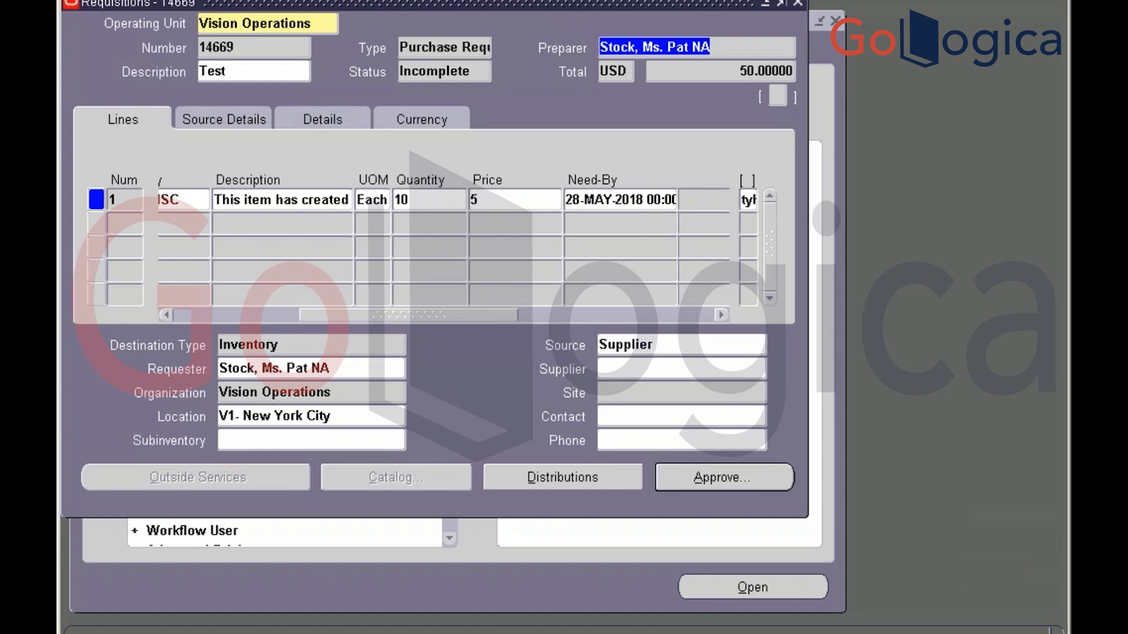
Bring the Toad SQL editor forward, showing two full_name rows for person 25
key("alt+Tab")
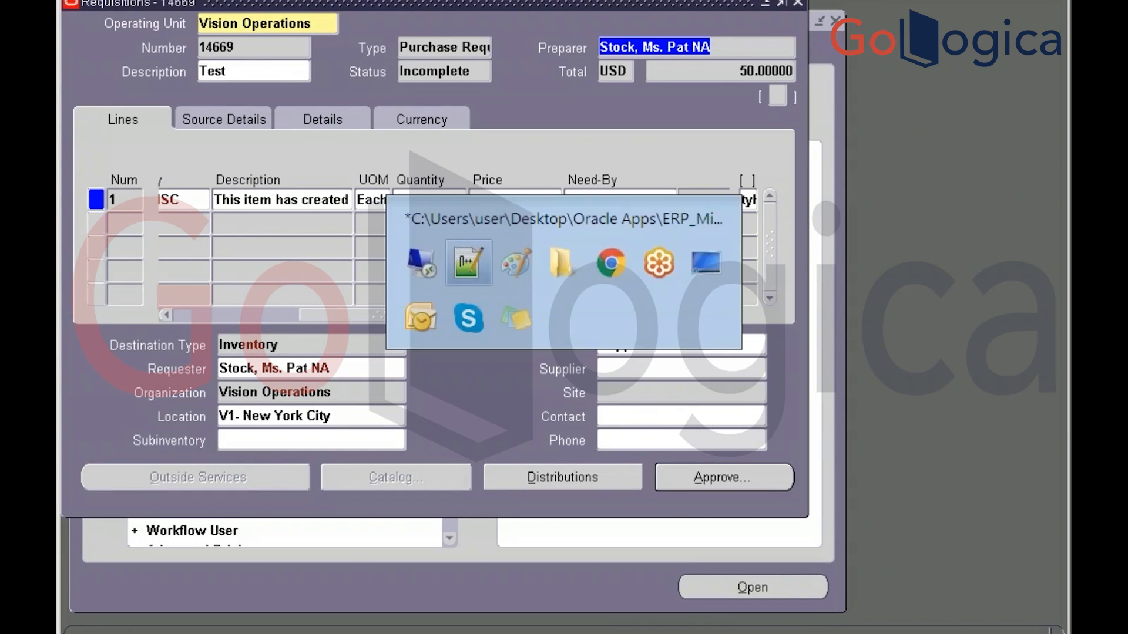
key("alt+Tab")
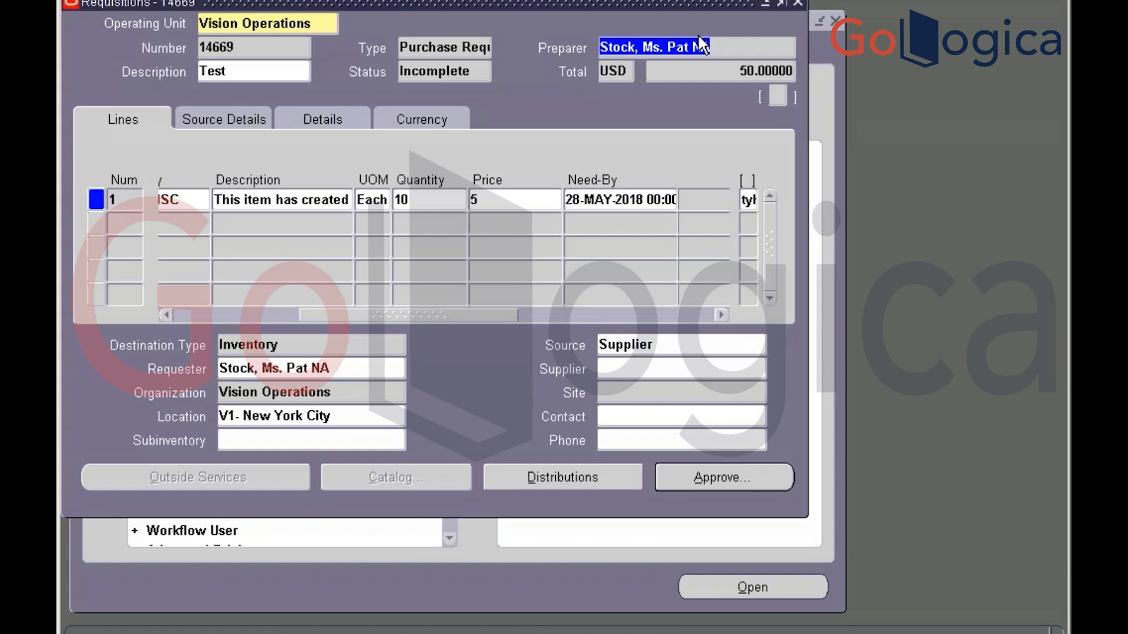
key("alt+Tab")
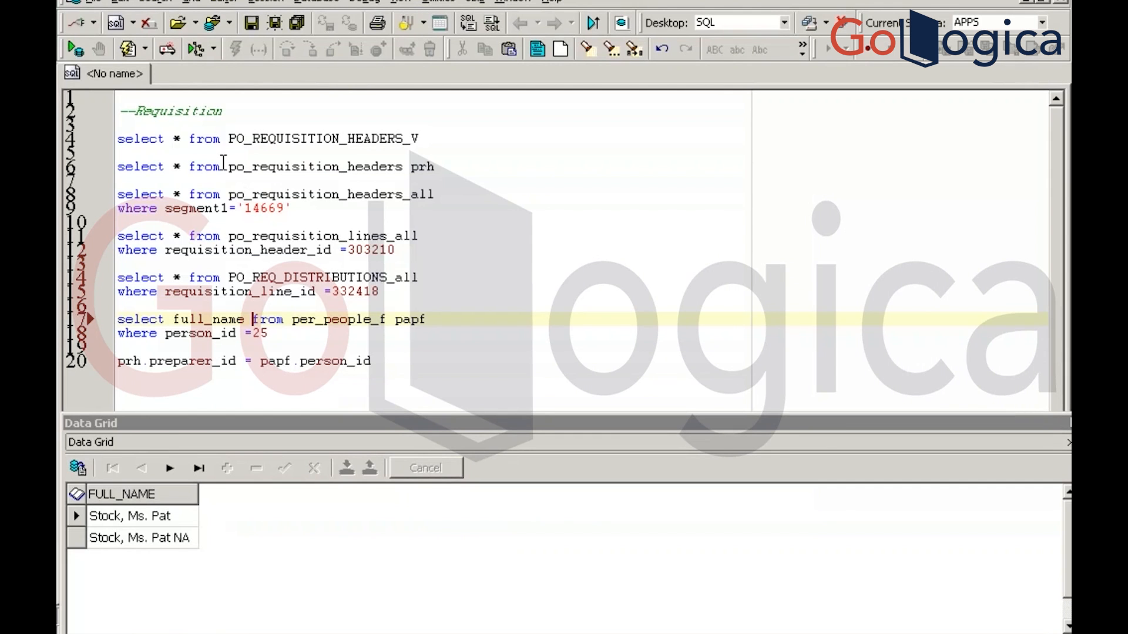
Add 'and sysdate between effective_start_date and effective_end_date' to the person 25 query and run it
left_click(279, 332)
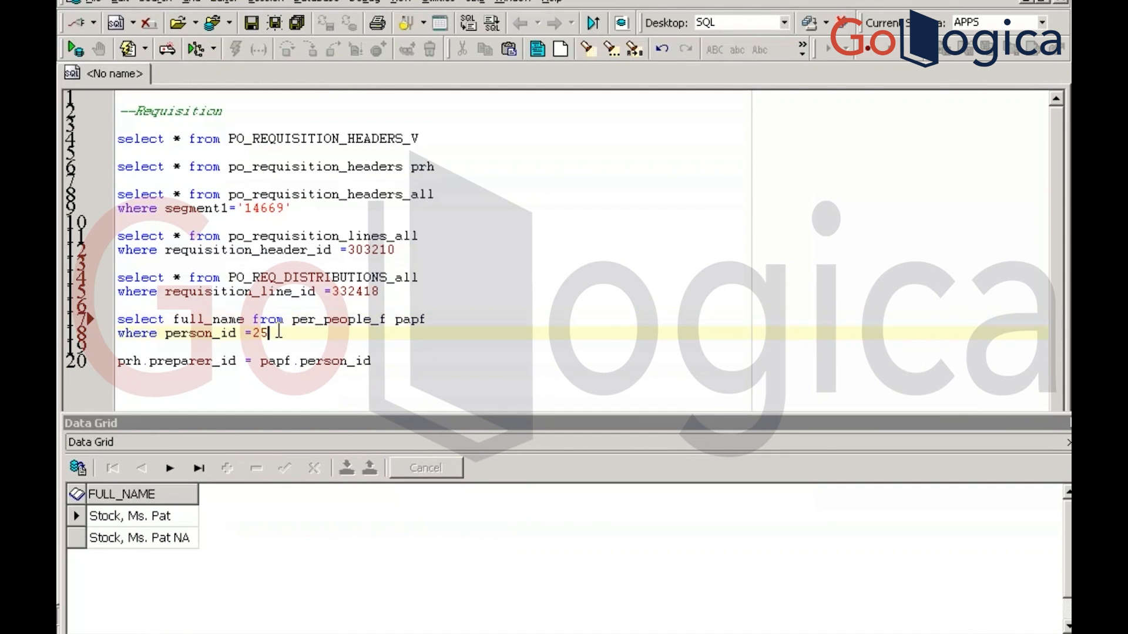
key("Return")
type("and ")
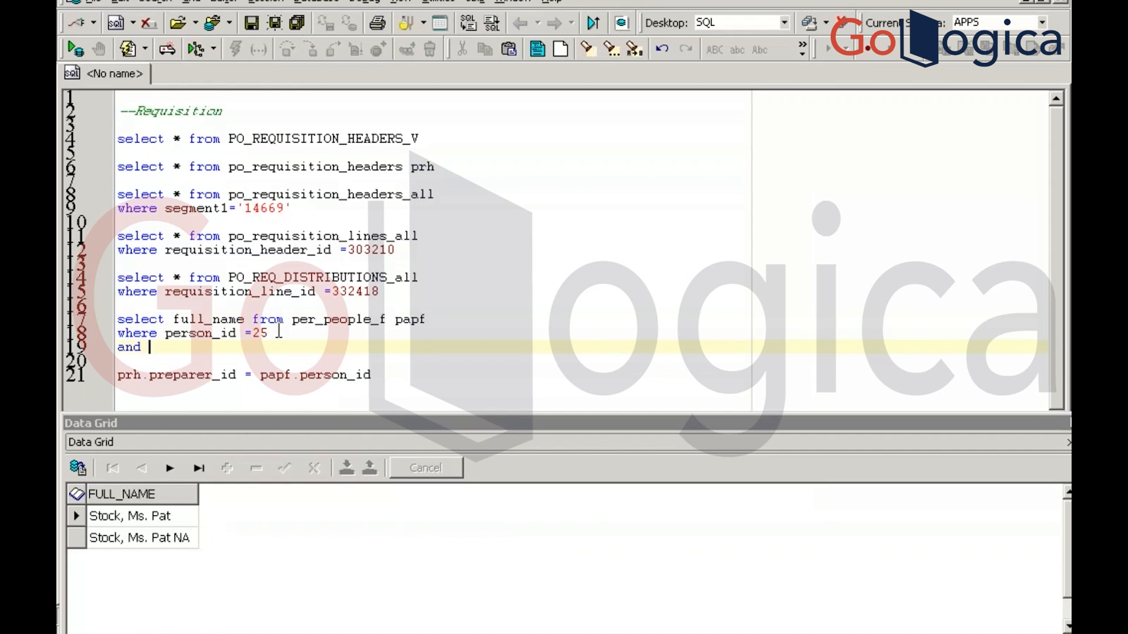
type("sysdate between fe")
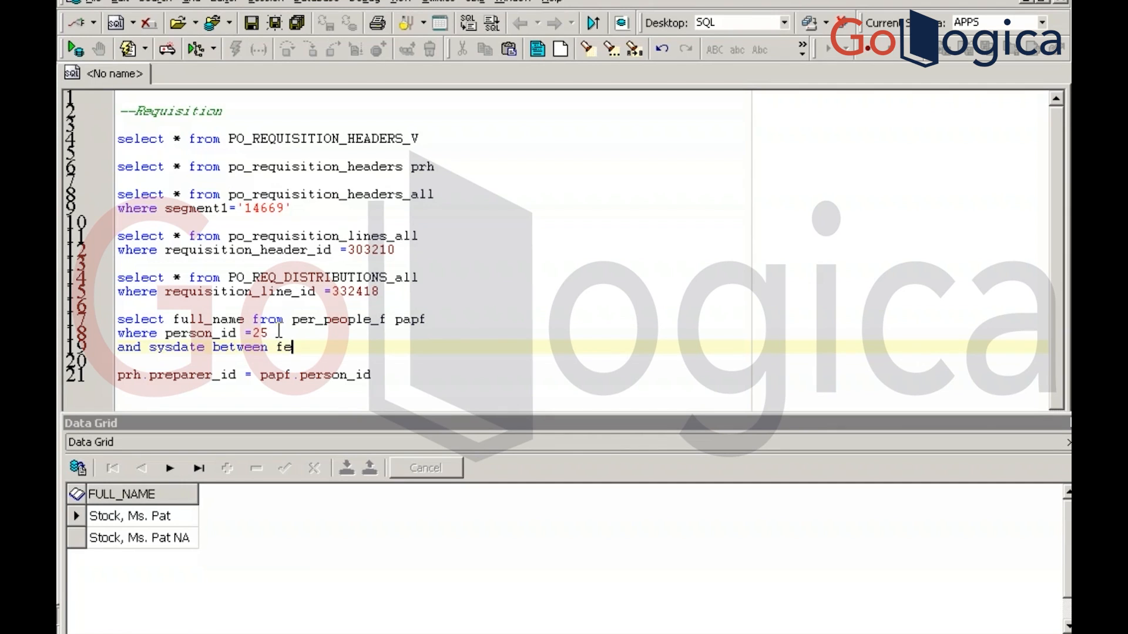
key("BackSpace")
key("BackSpace")
type("effective_start_da")
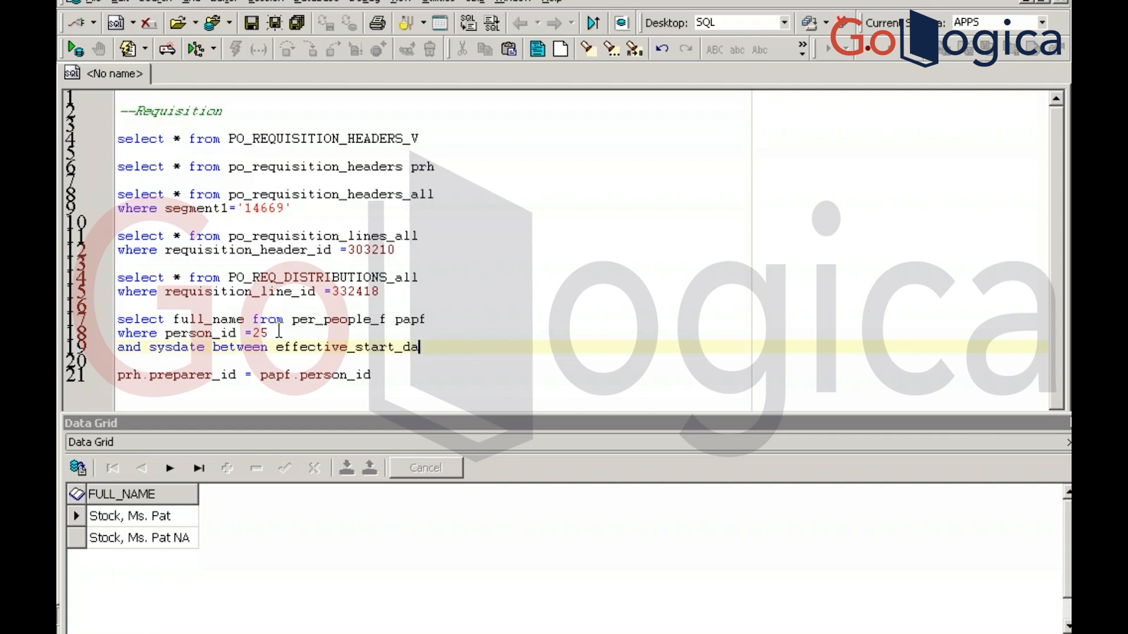
type("te and effec")
key("BackSpace")
type("ctive ")
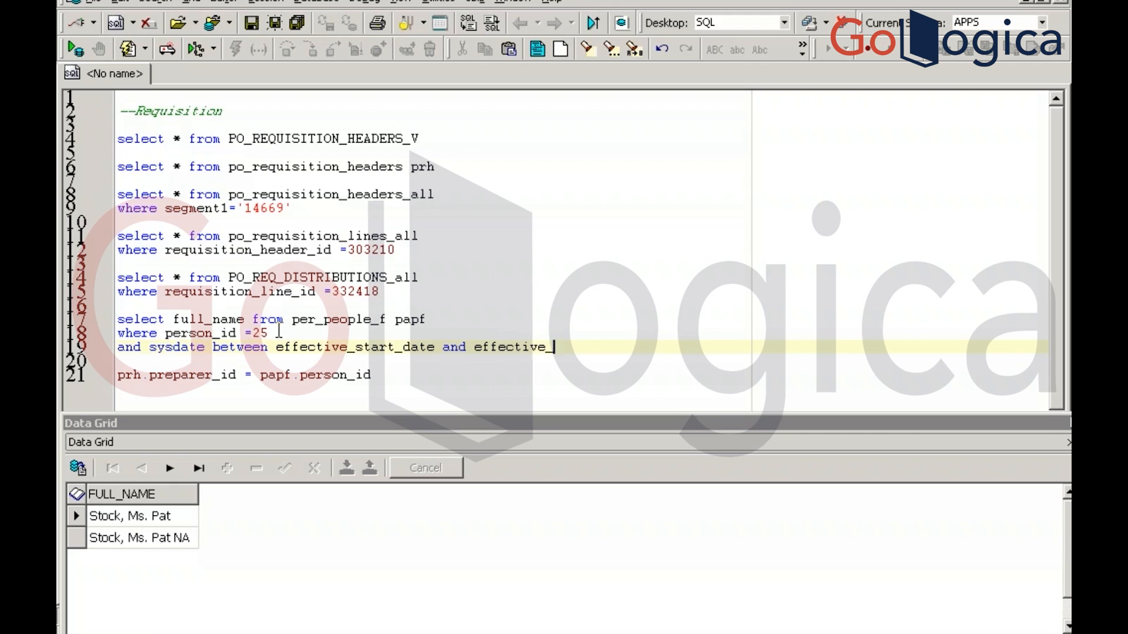
type("end_date")
key("F9")
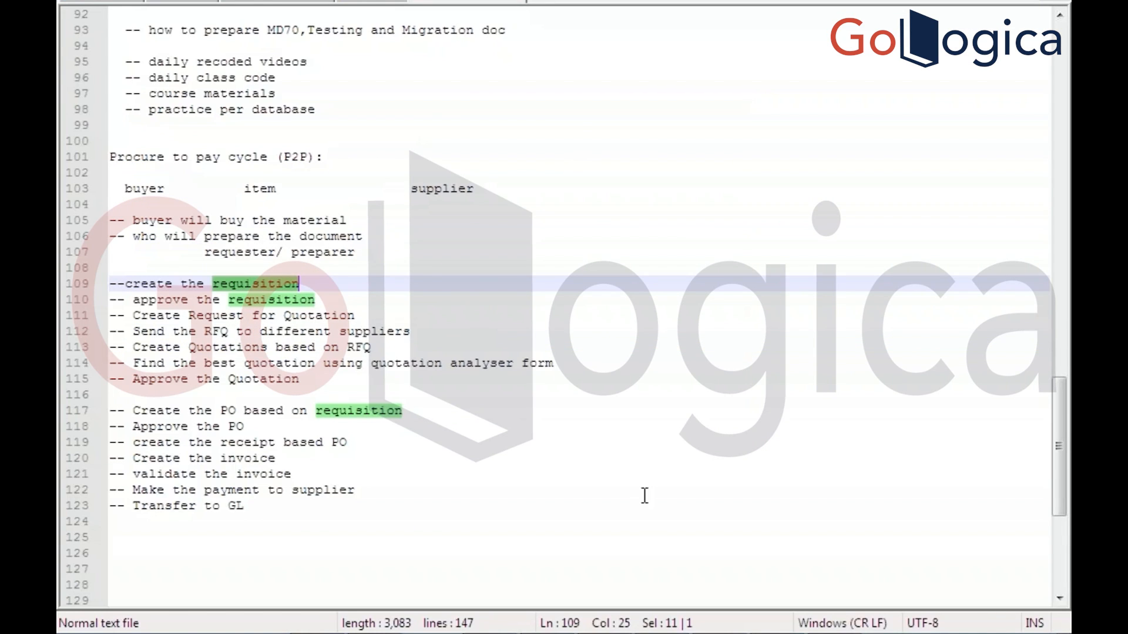
mouse_move(869, 632)
left_click(834, 616)
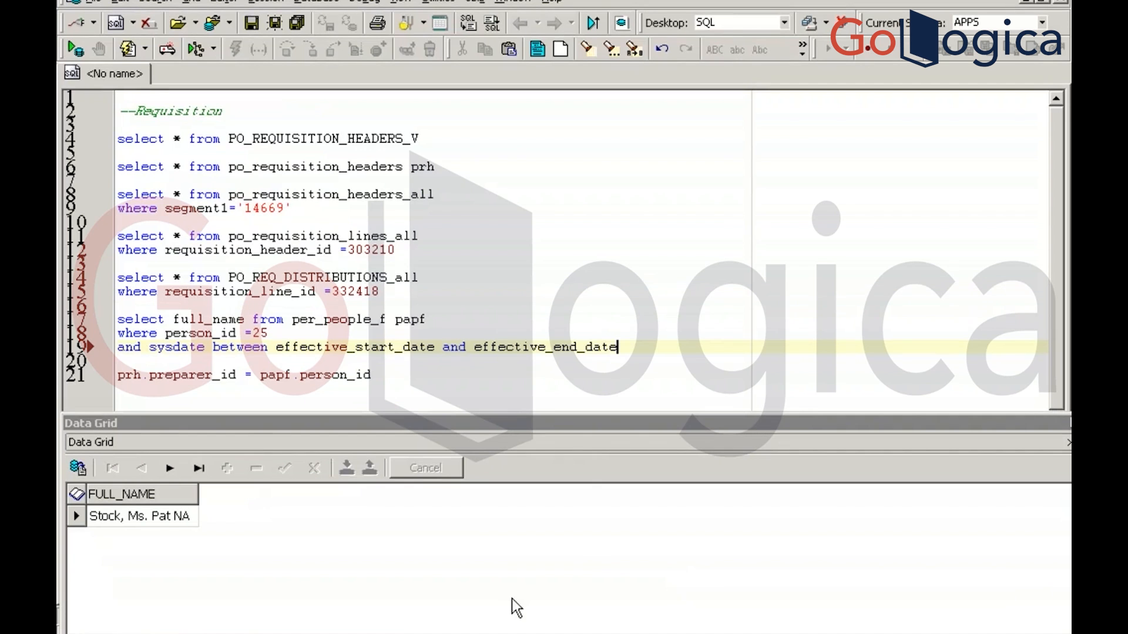
key("alt+Tab")
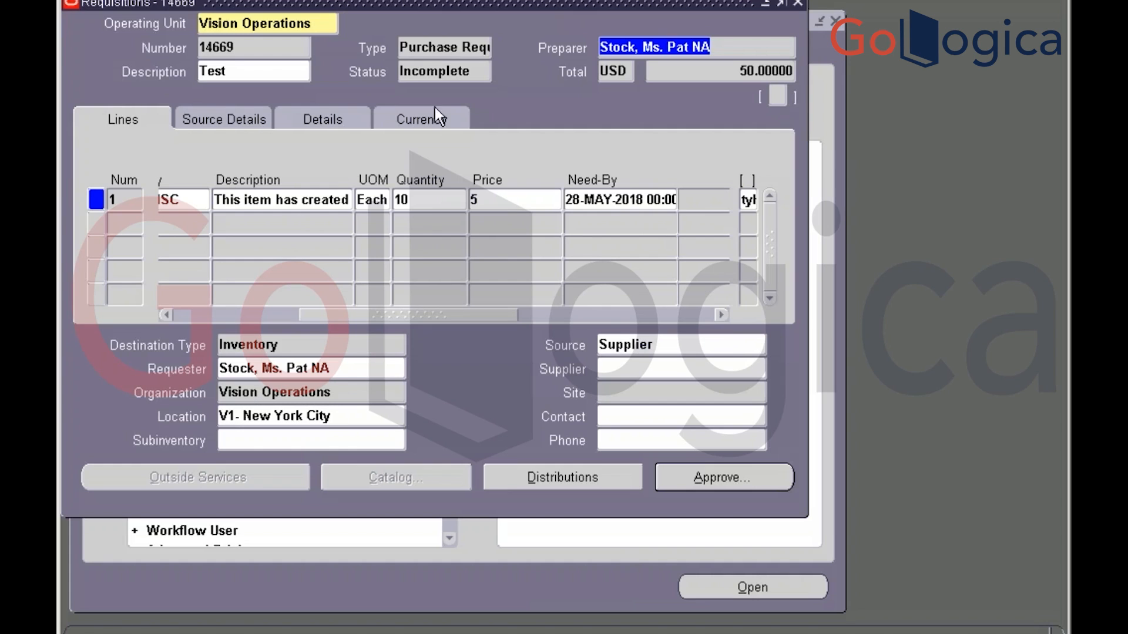
Check that requisition 14669 is Incomplete, then submit it for approval from the Approve Document dialog
left_click(470, 75)
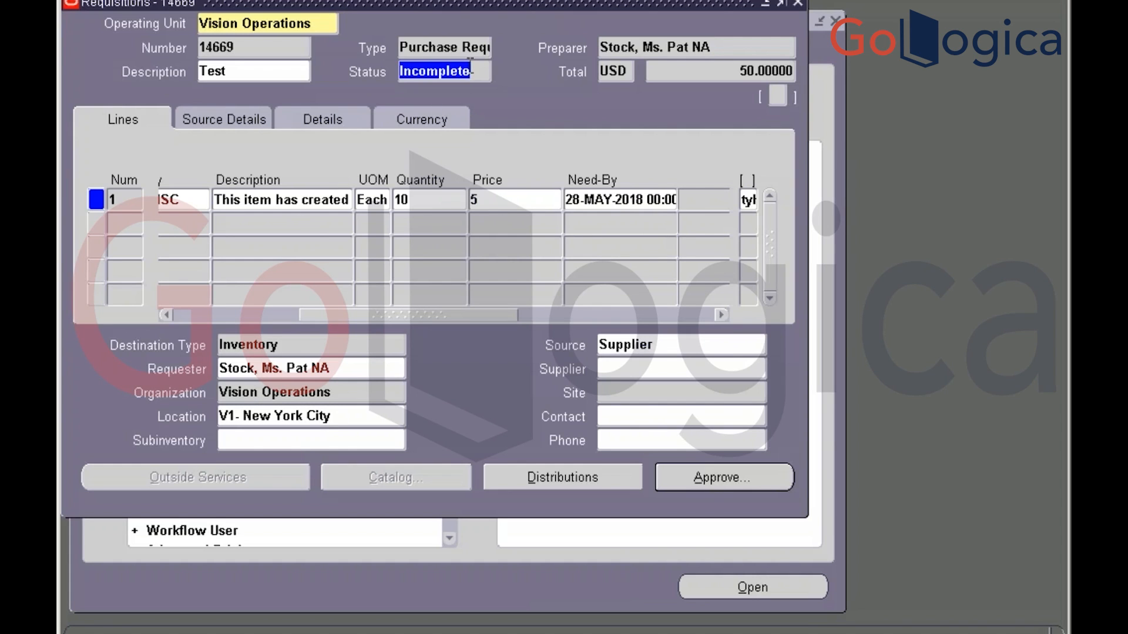
left_click(709, 481)
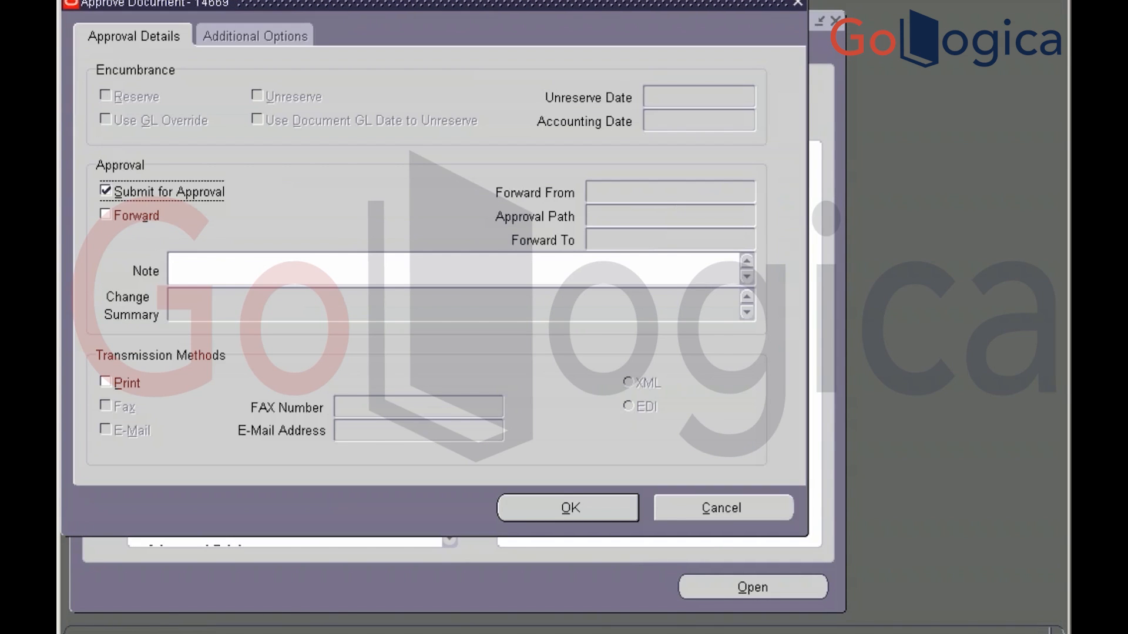
left_click(546, 512)
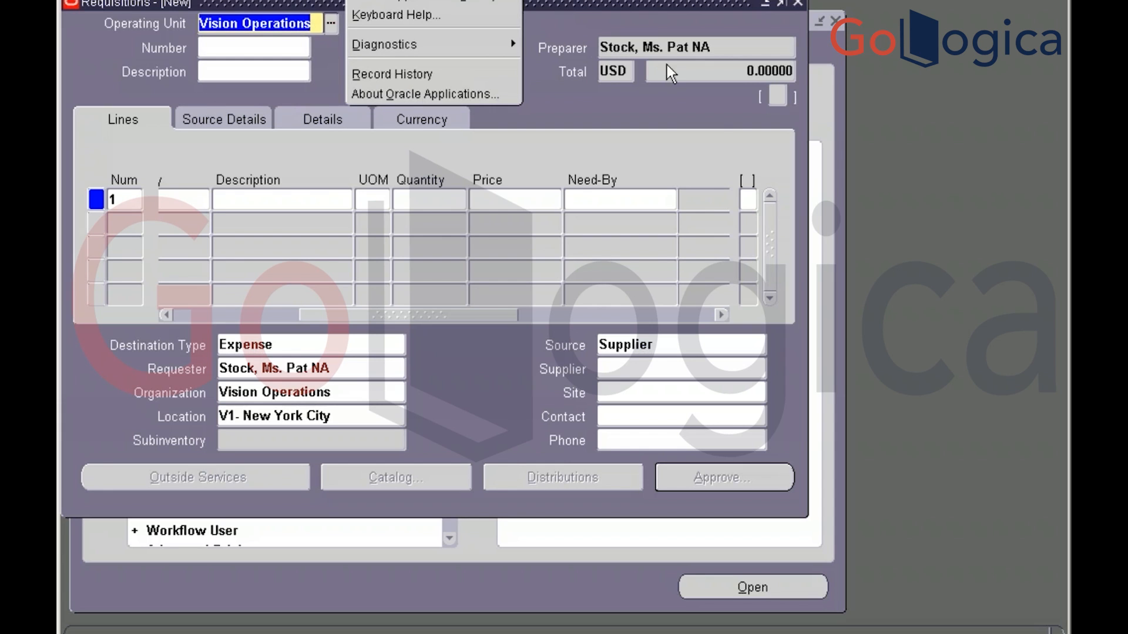
Close the requisition form and open the Requisition Summary search
left_click(717, 108)
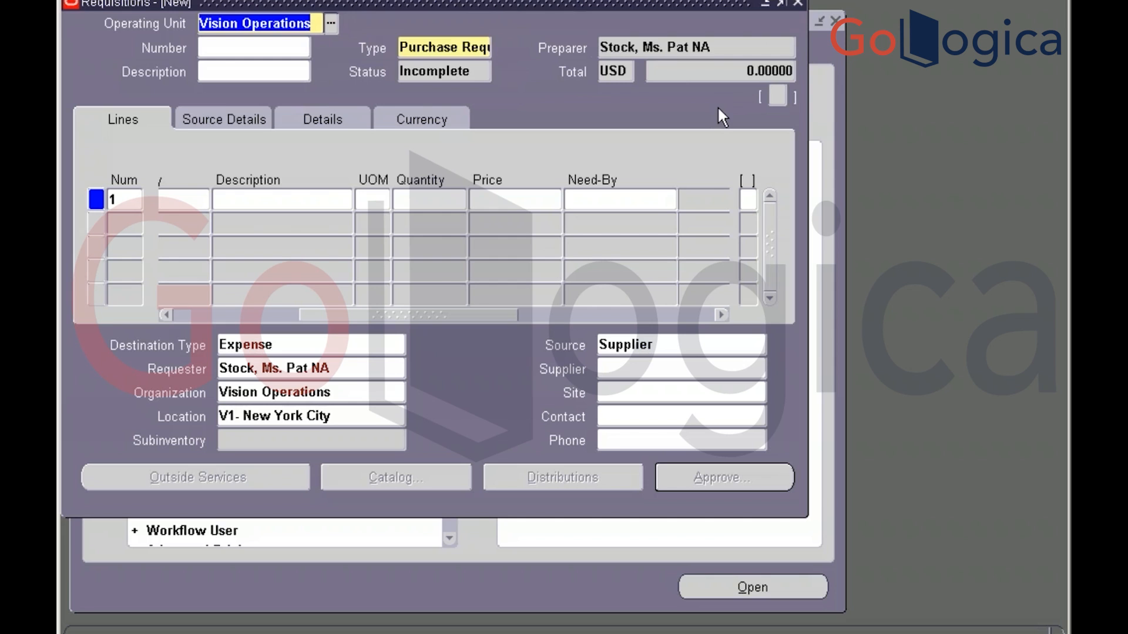
left_click(798, 7)
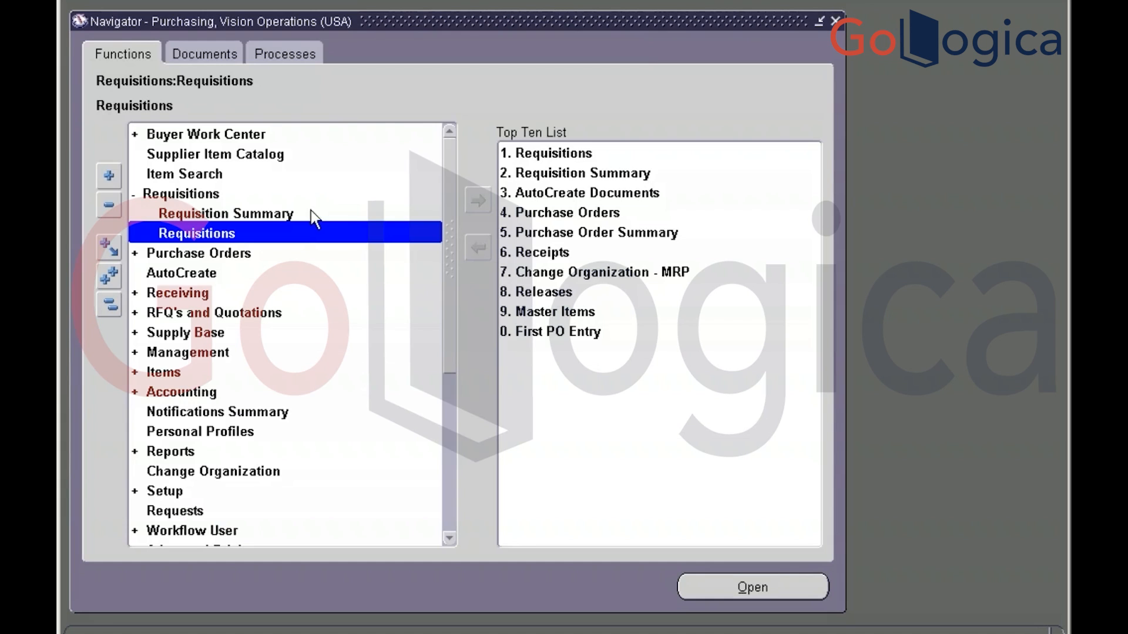
left_click(290, 215)
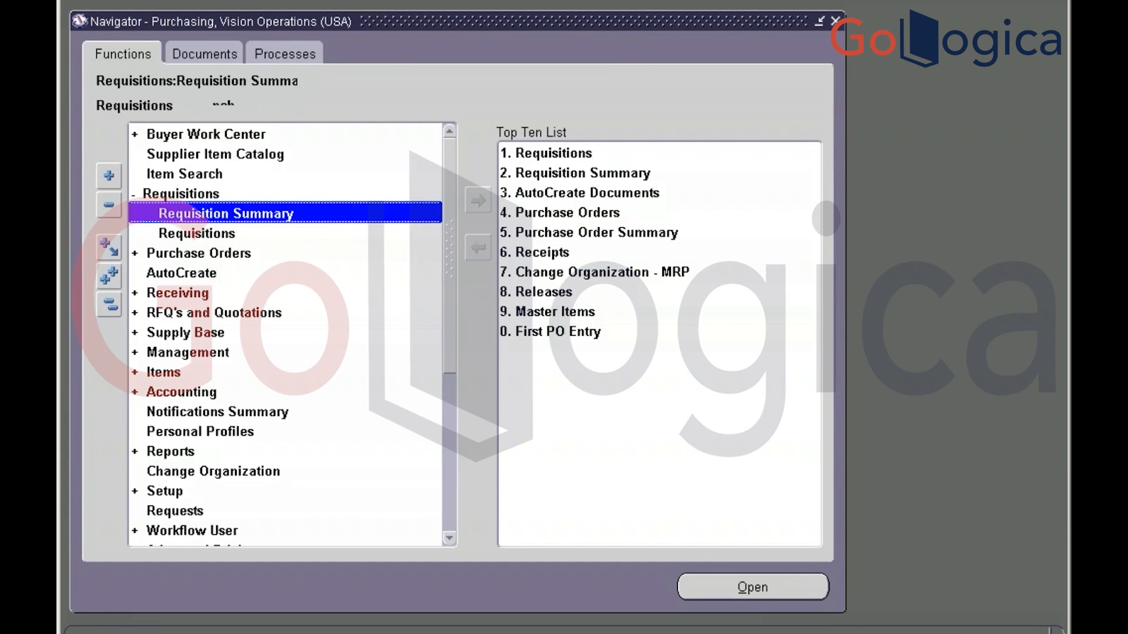
double_click(291, 215)
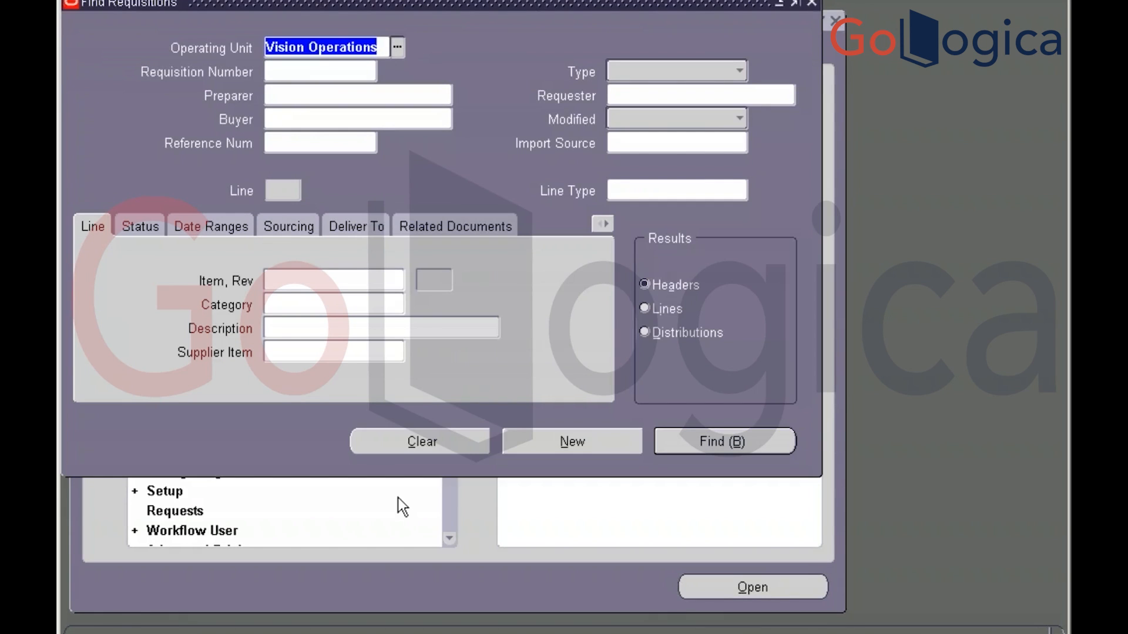
Copy 14669 from Toad into Requisition Number and find it, listed as Approved for 50.00 USD
key("alt+Tab")
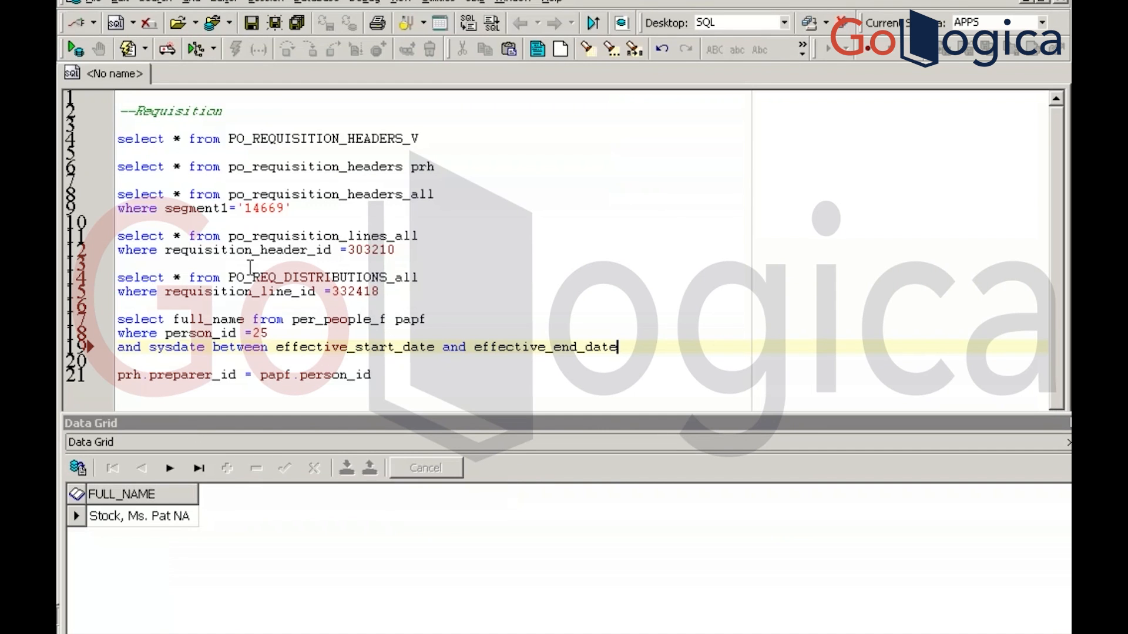
double_click(265, 209)
key("ctrl+c")
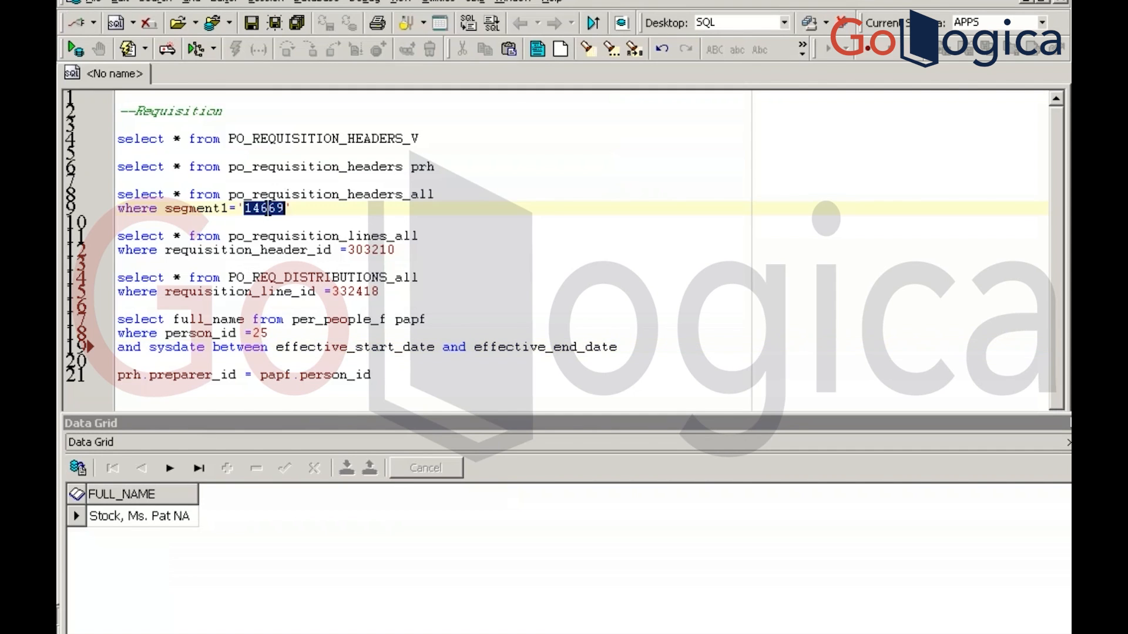
key("alt+Tab")
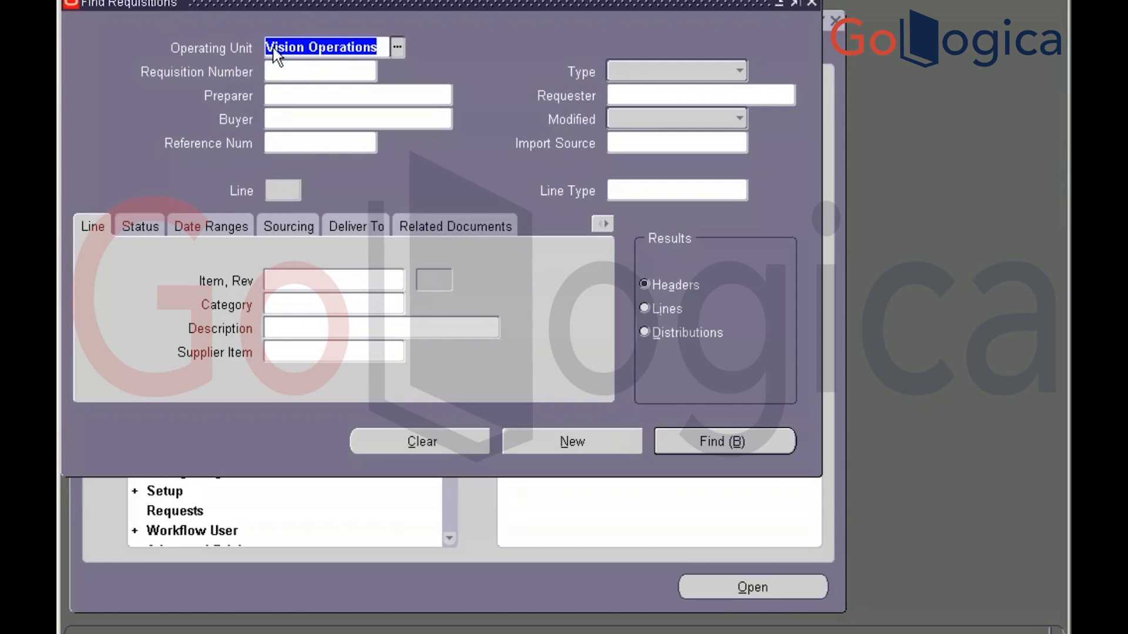
left_click(288, 70)
key("ctrl+v")
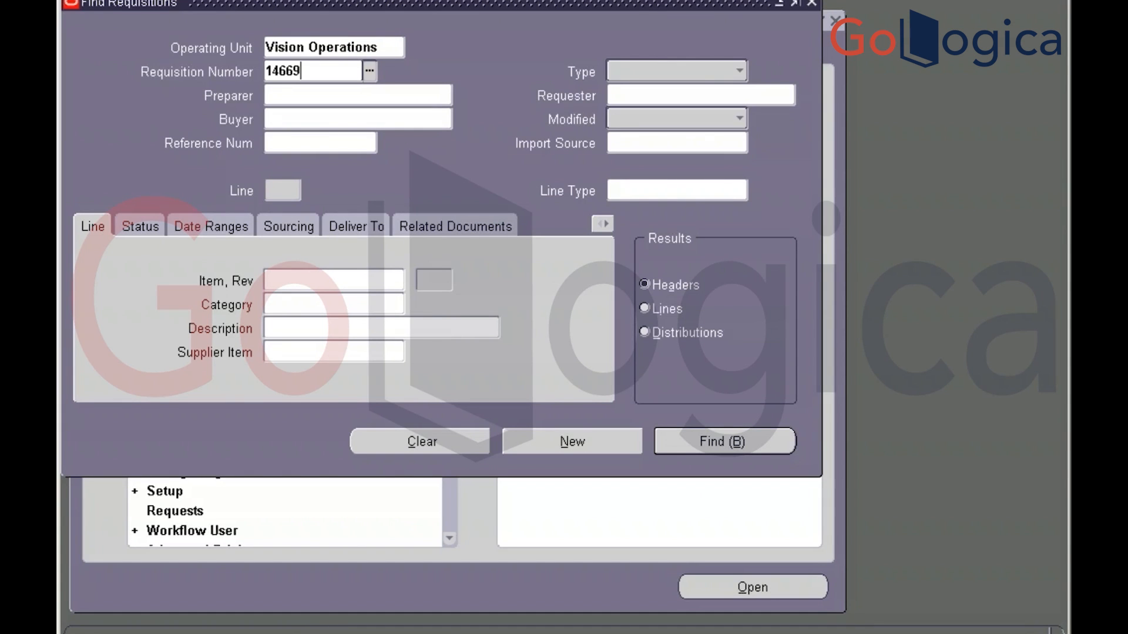
key("Tab")
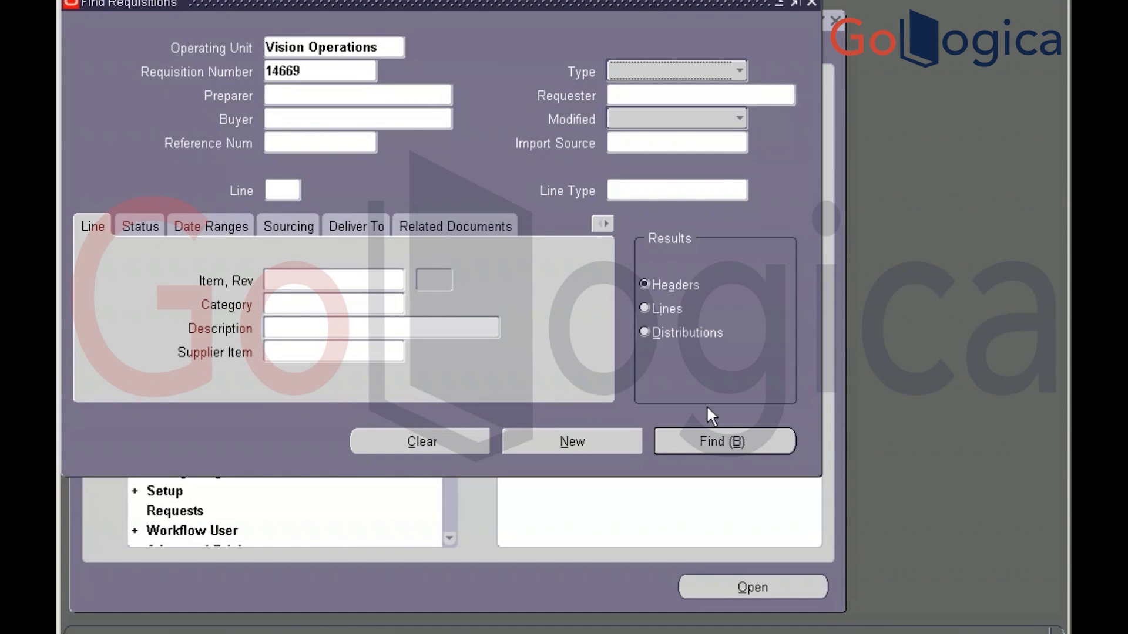
left_click(722, 439)
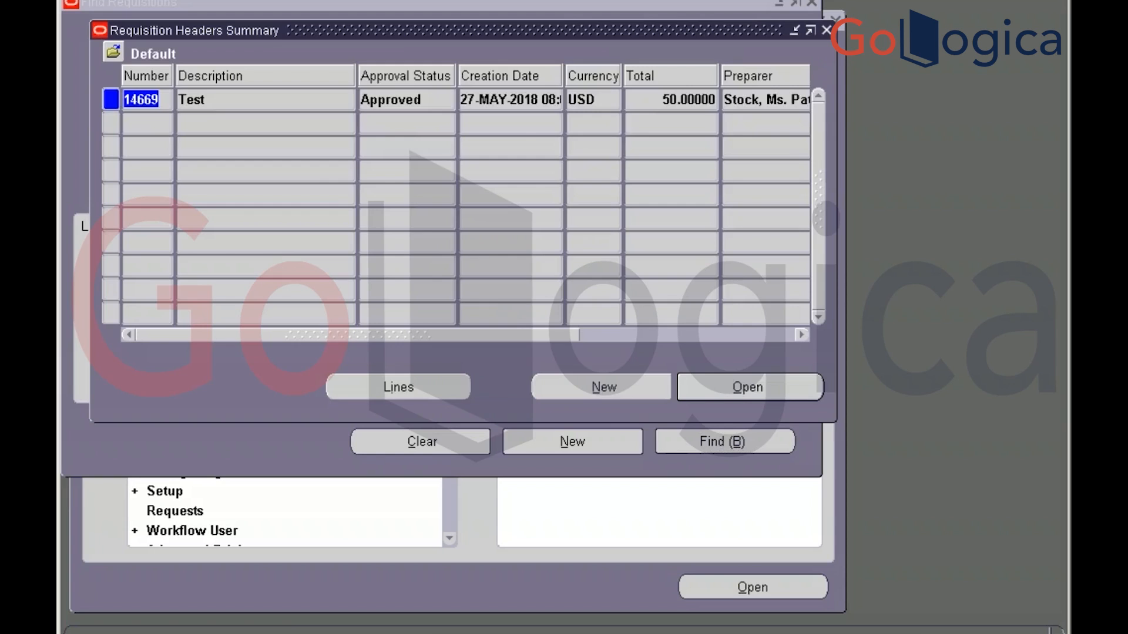
Review requisition 14669's action history, with its Submit and Approve rows, then close it
left_click(436, 103)
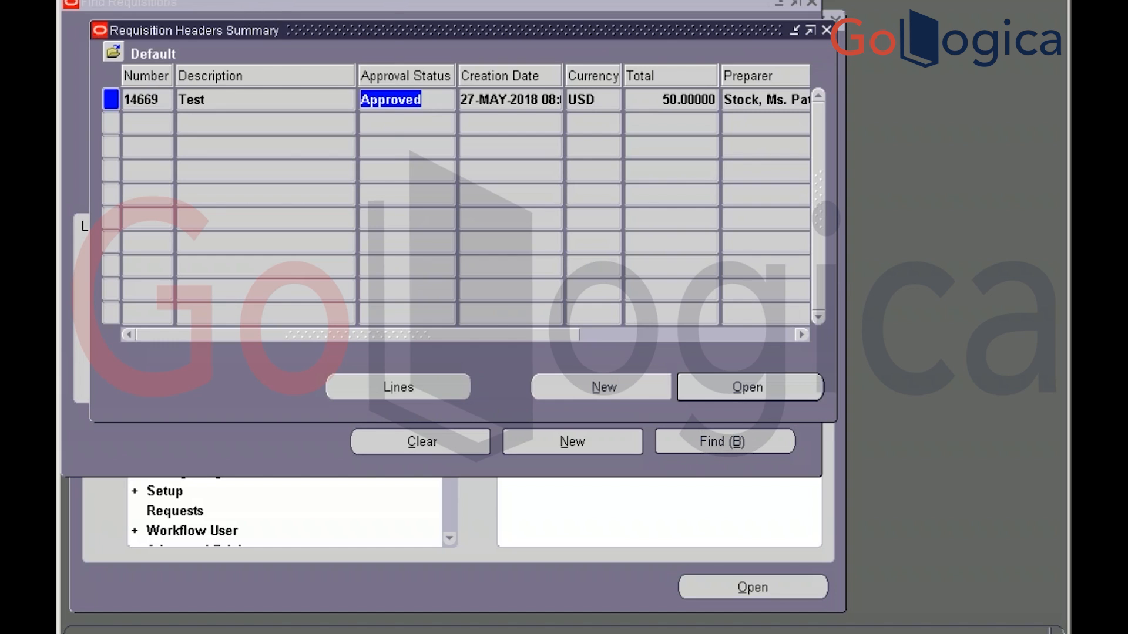
key("alt+t")
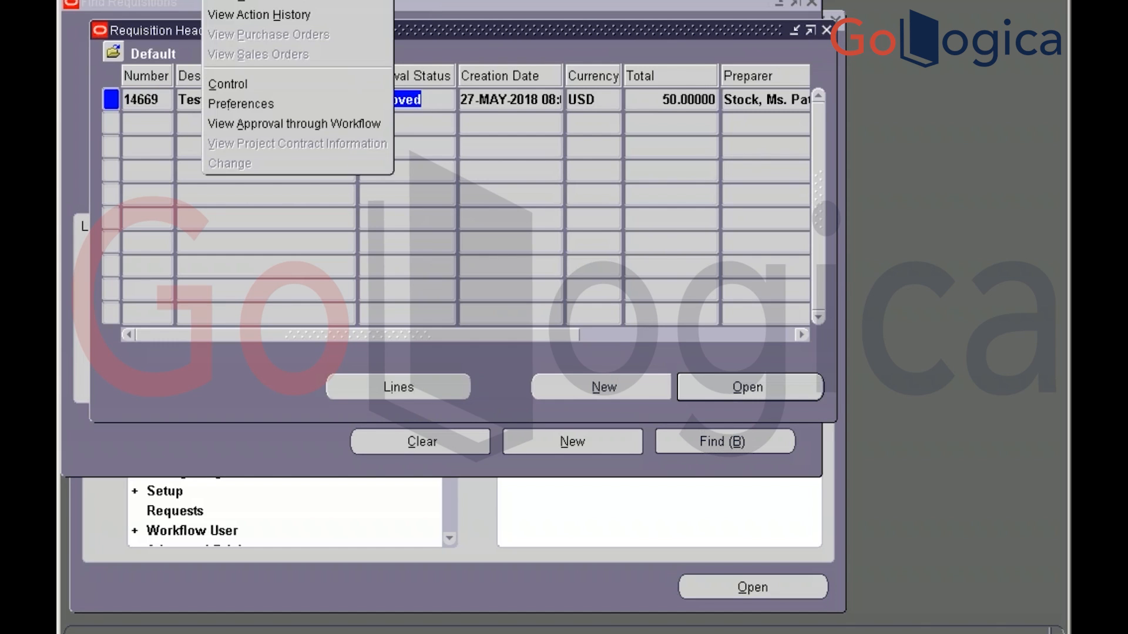
left_click(274, 15)
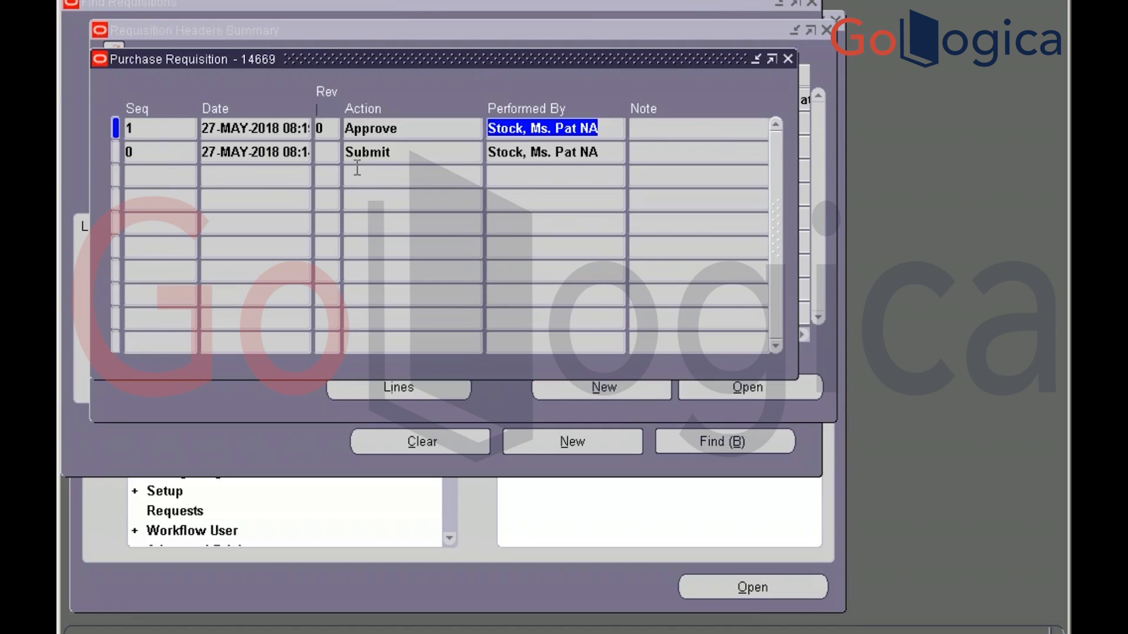
left_click(369, 153)
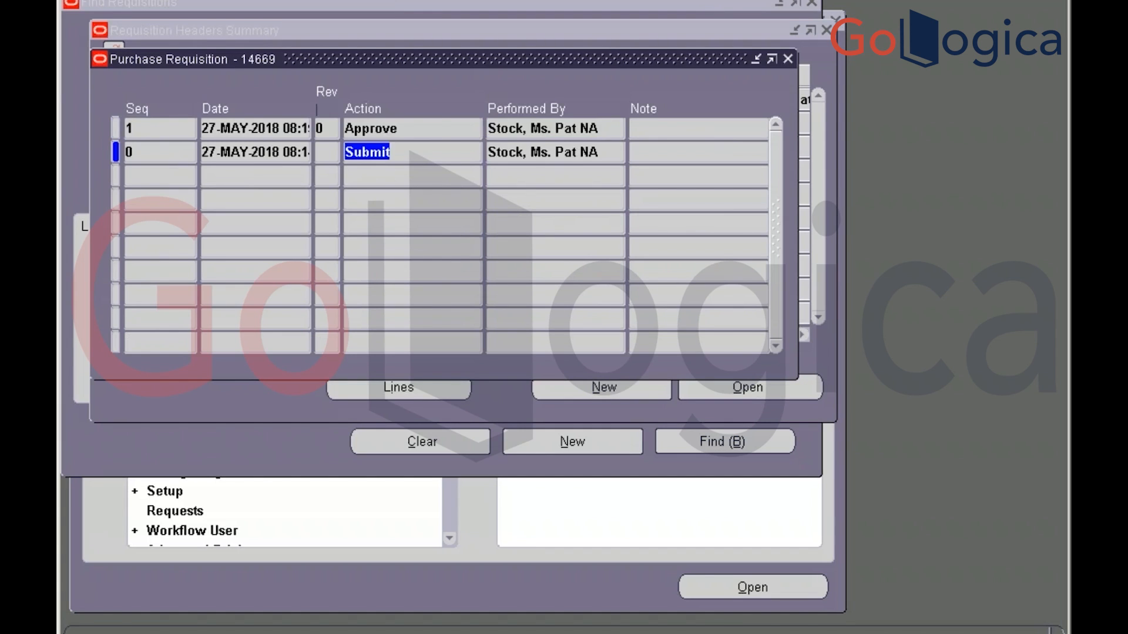
left_click(577, 155)
left_click(541, 128)
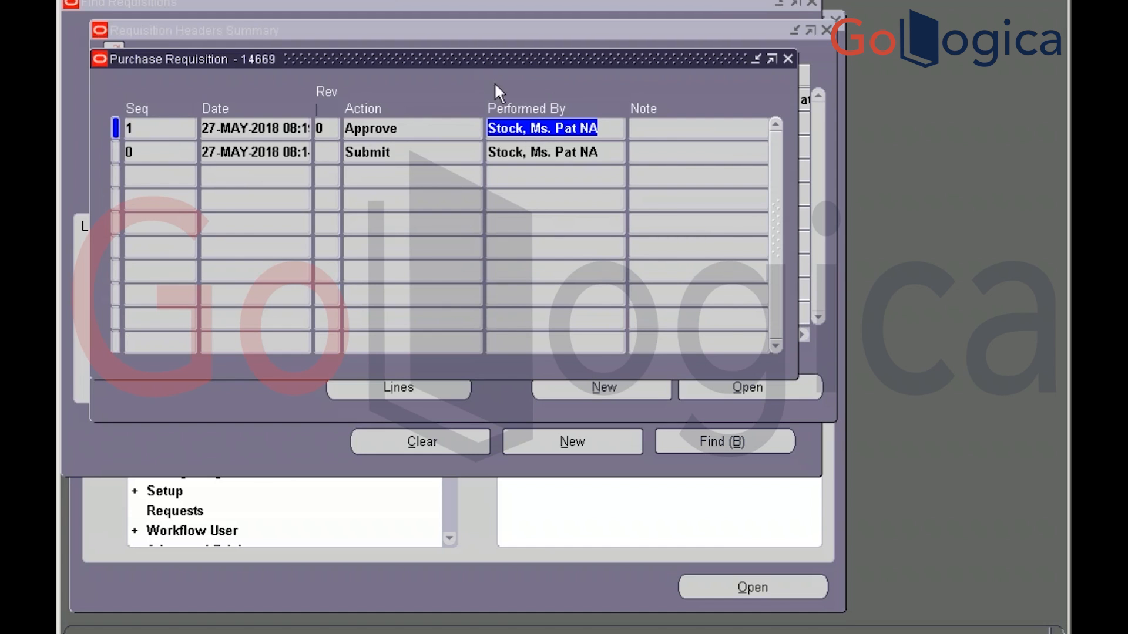
left_click(789, 59)
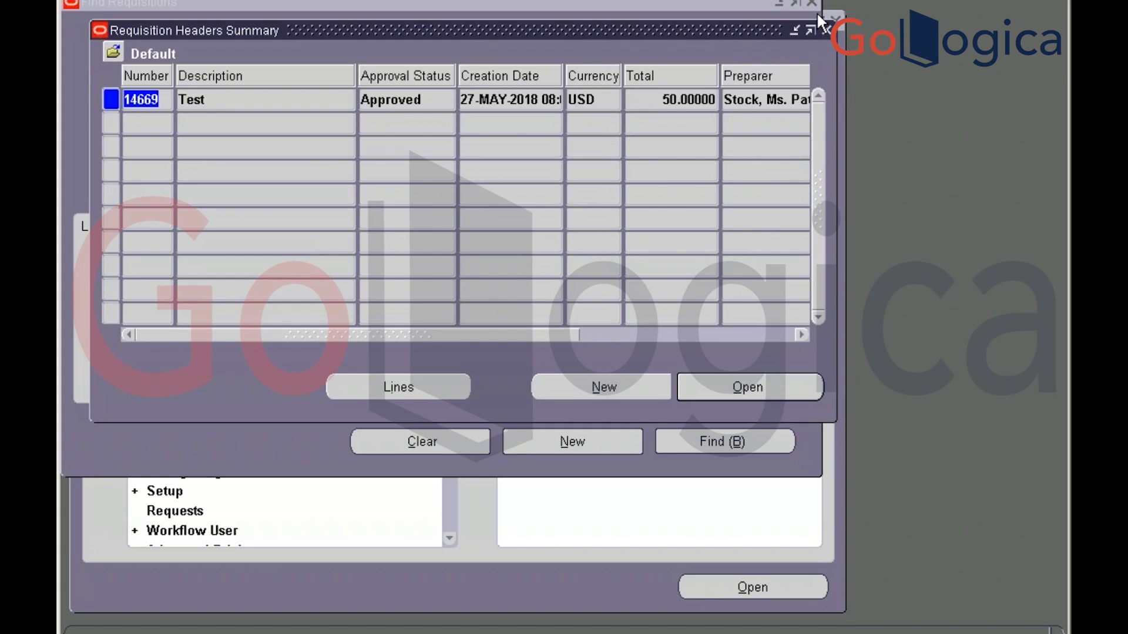
Close the Requisition Headers Summary and Find Requisitions, then start a new RFQ under RFQ's and Quotations
left_click(827, 30)
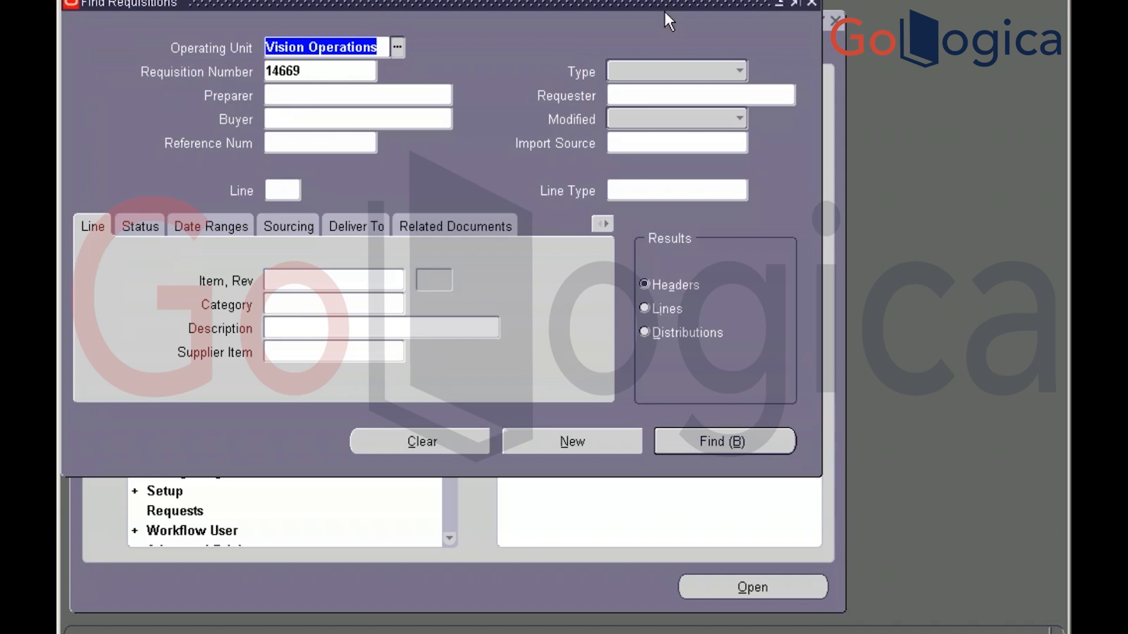
left_click(811, 5)
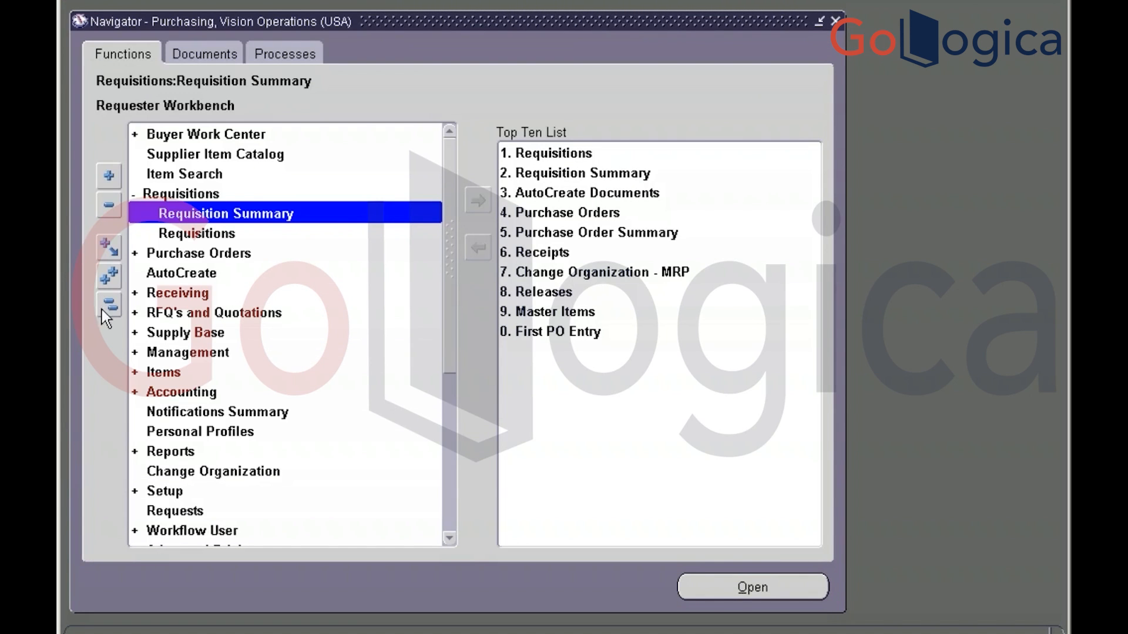
left_click(200, 314)
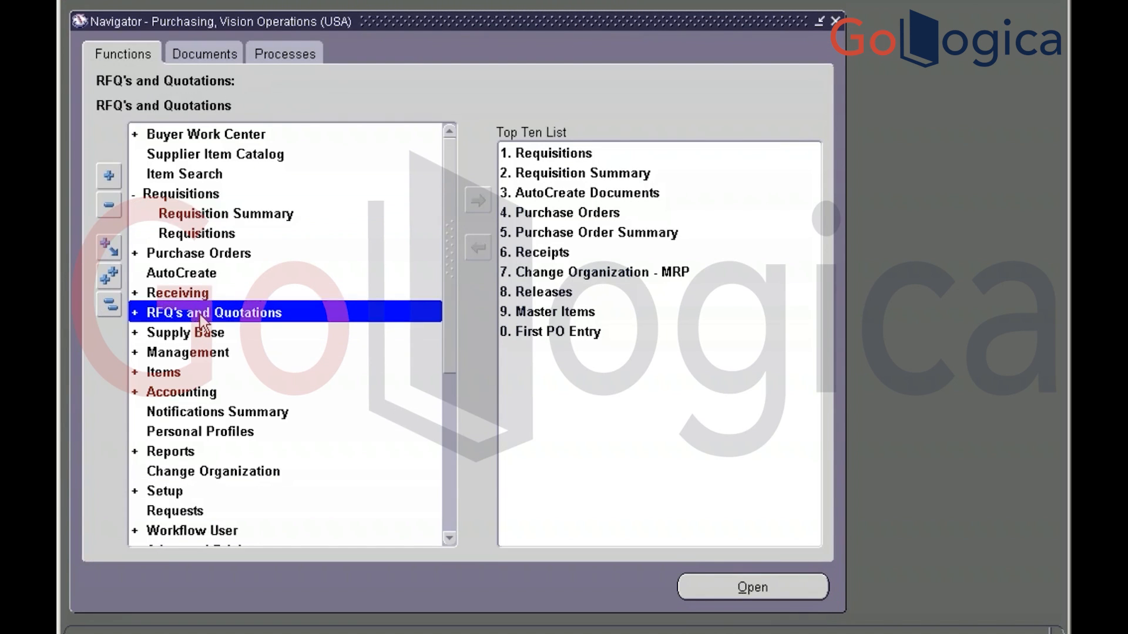
double_click(200, 315)
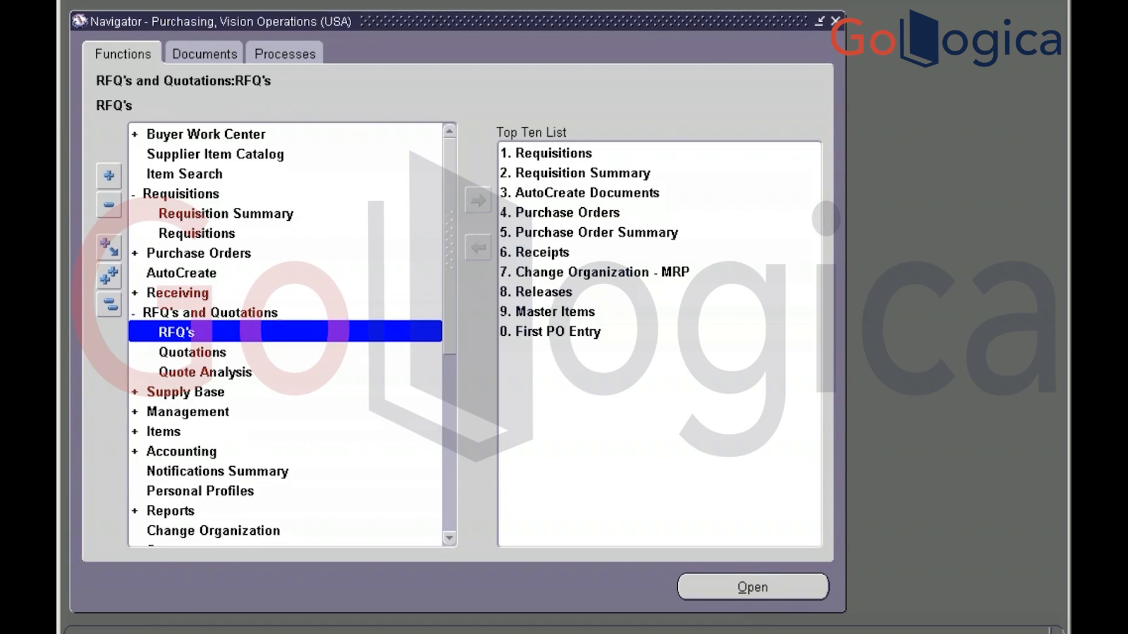
double_click(176, 337)
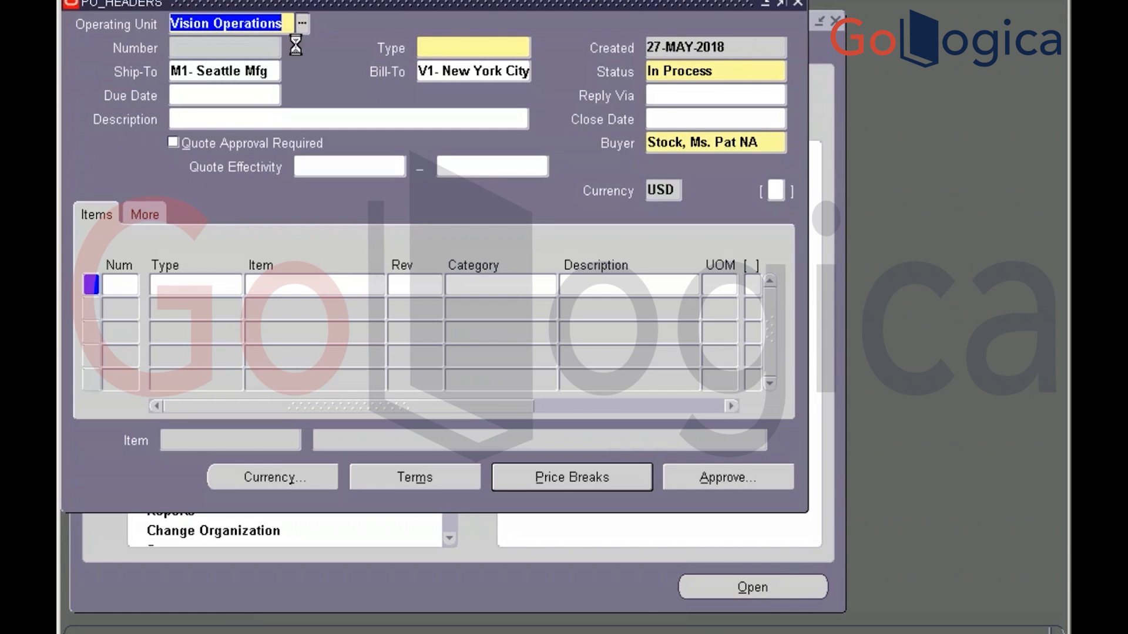
Choose Standard RFQ as the type, Active as the status, and 27-MAY-2018 as the close date
left_click(485, 44)
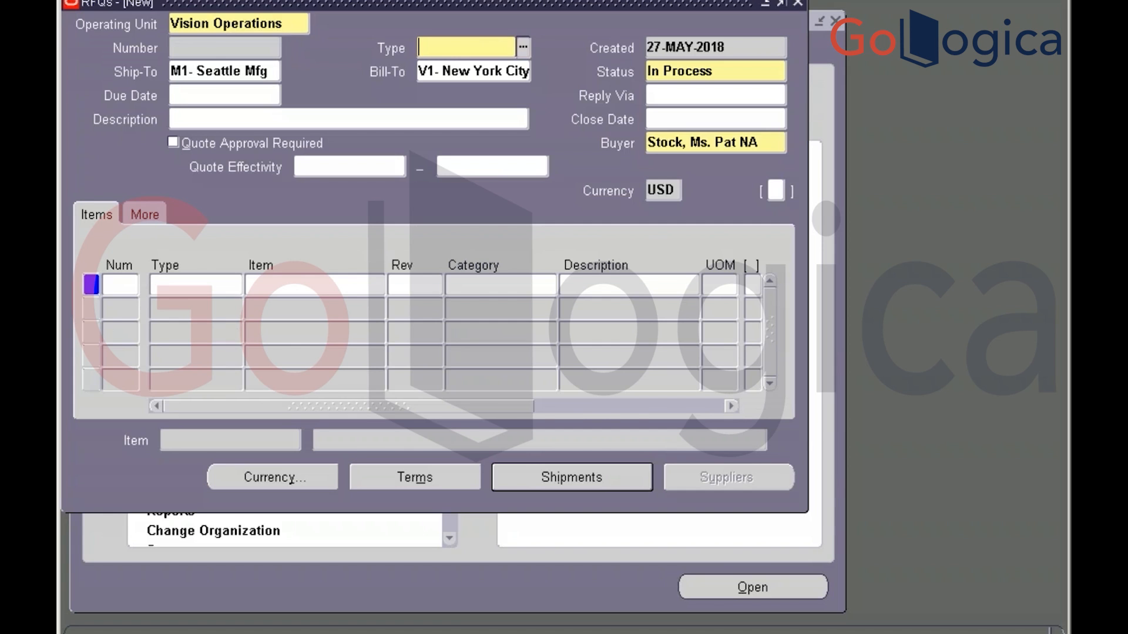
left_click(523, 47)
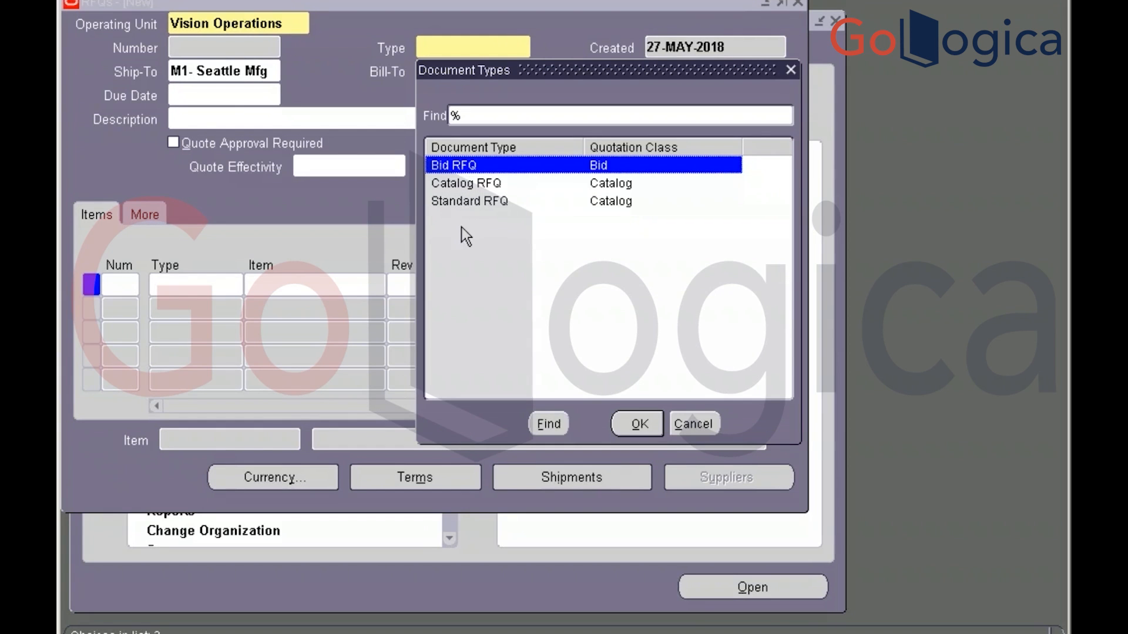
left_click(477, 202)
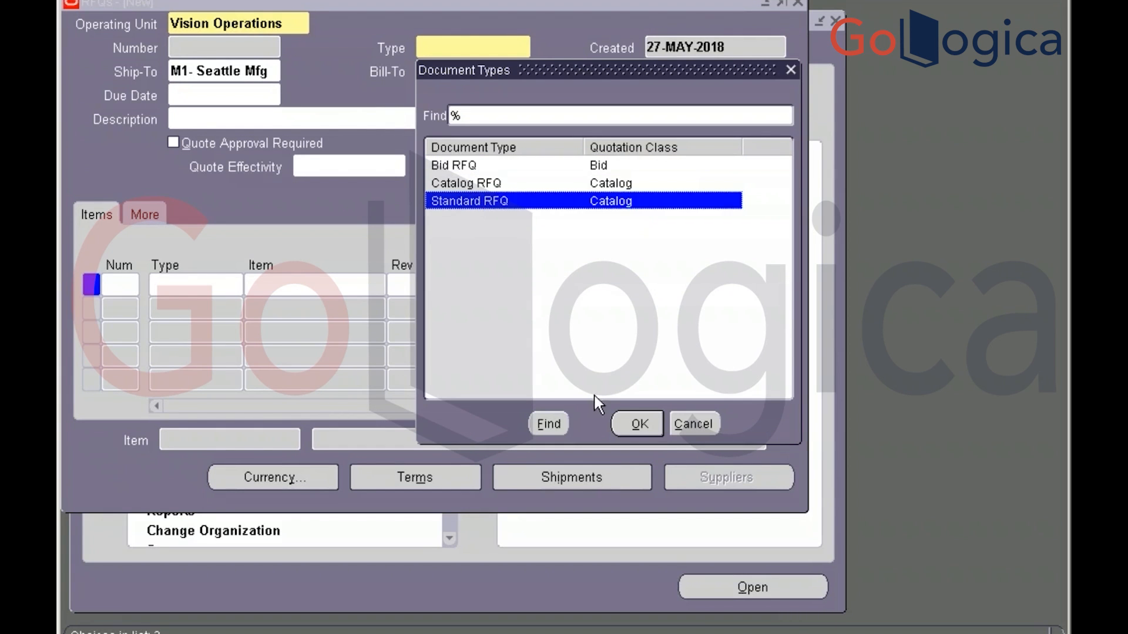
left_click(628, 425)
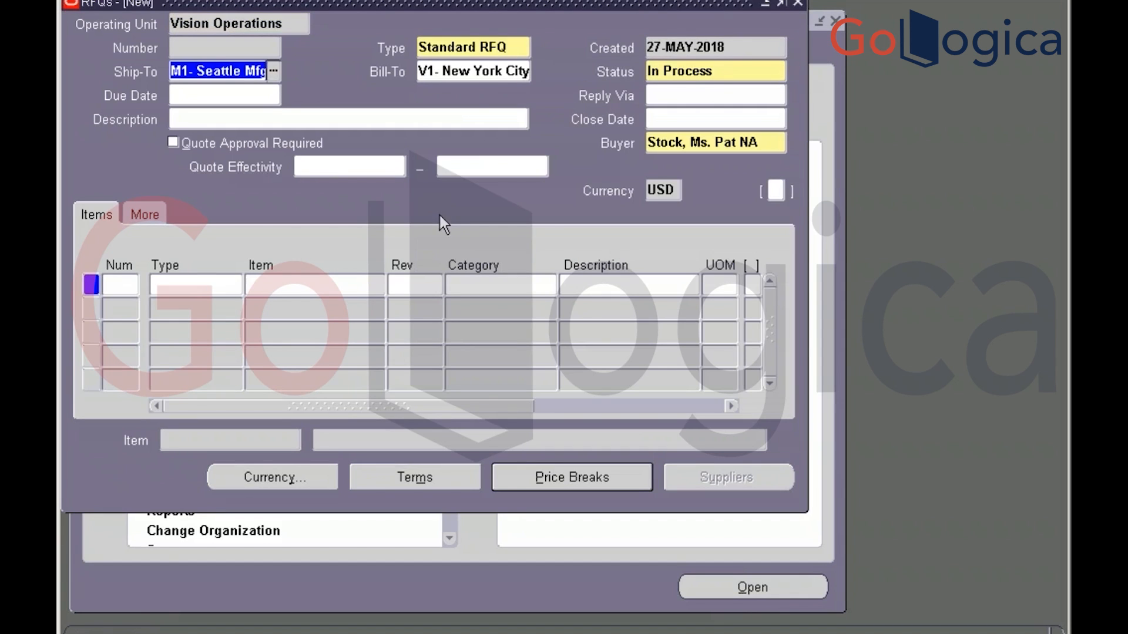
left_click(727, 69)
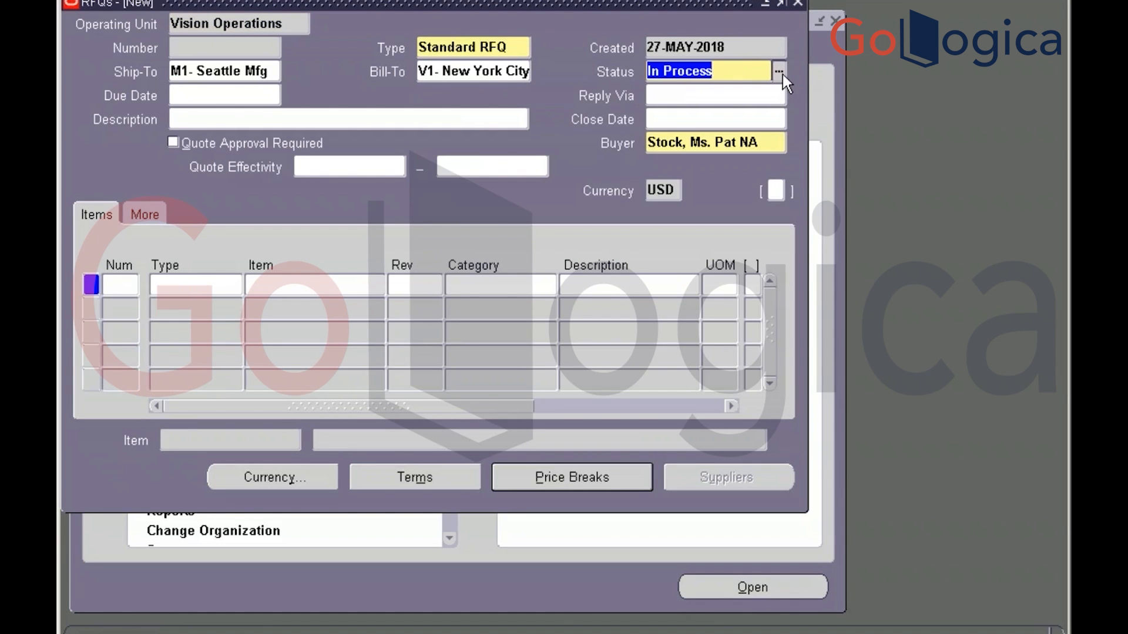
left_click(781, 73)
key("Return")
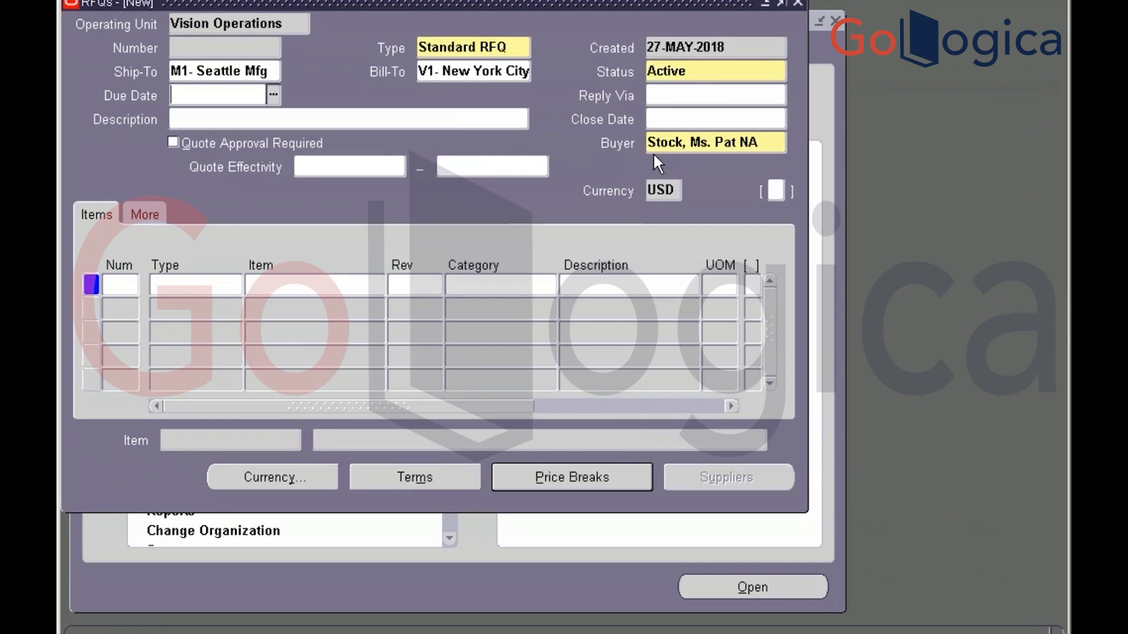
left_click(746, 117)
left_click(778, 118)
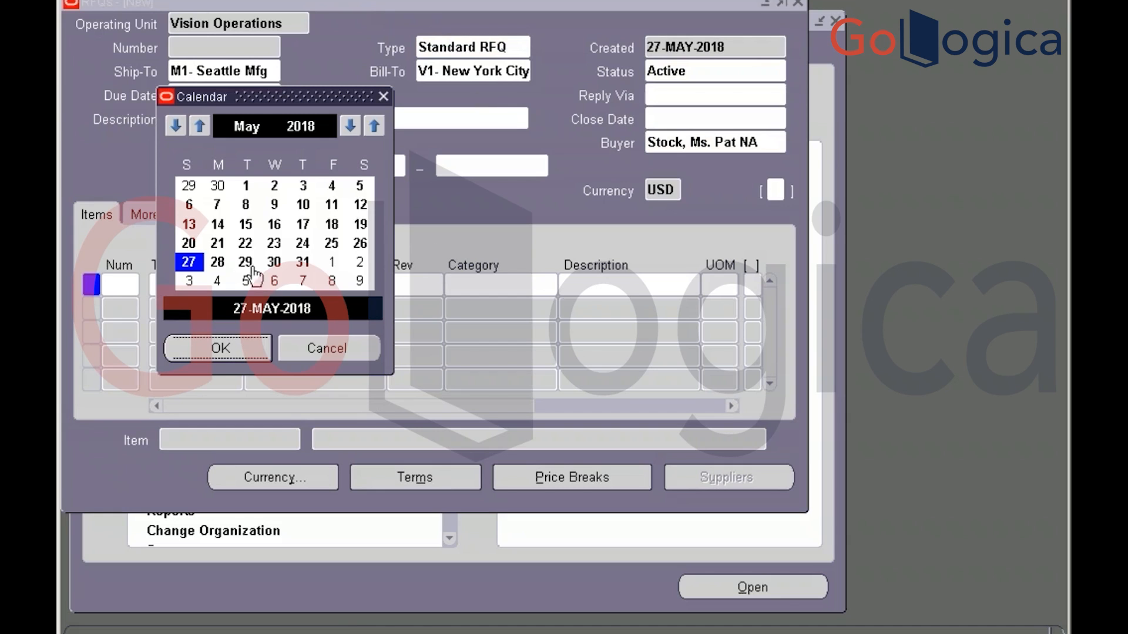
left_click(228, 348)
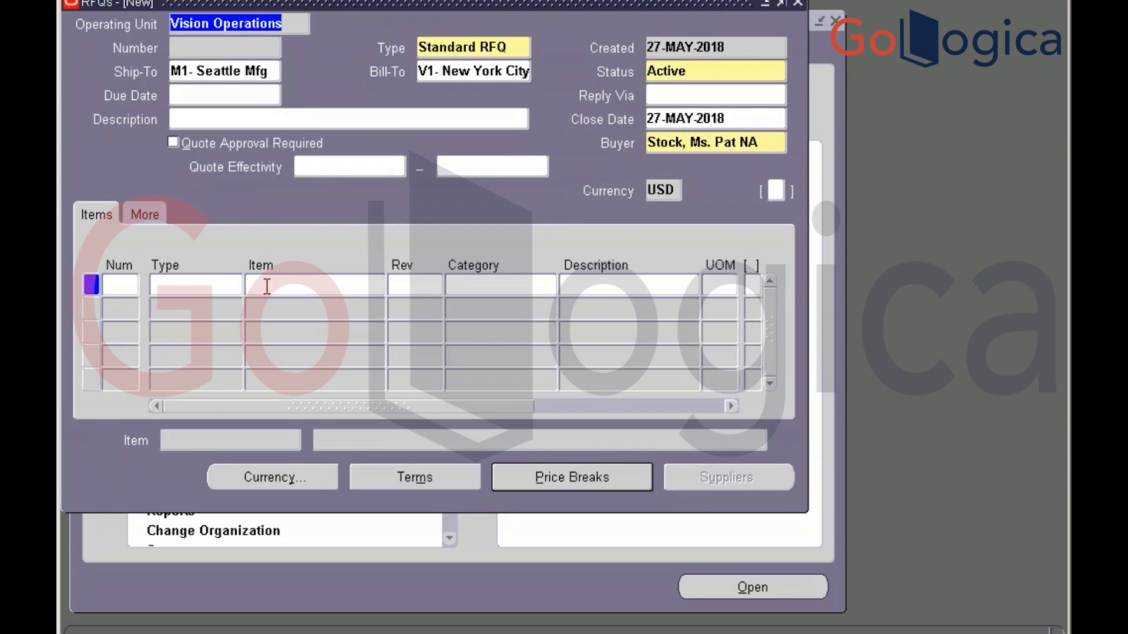
Enter 'Test' as the RFQ description
left_click(266, 286)
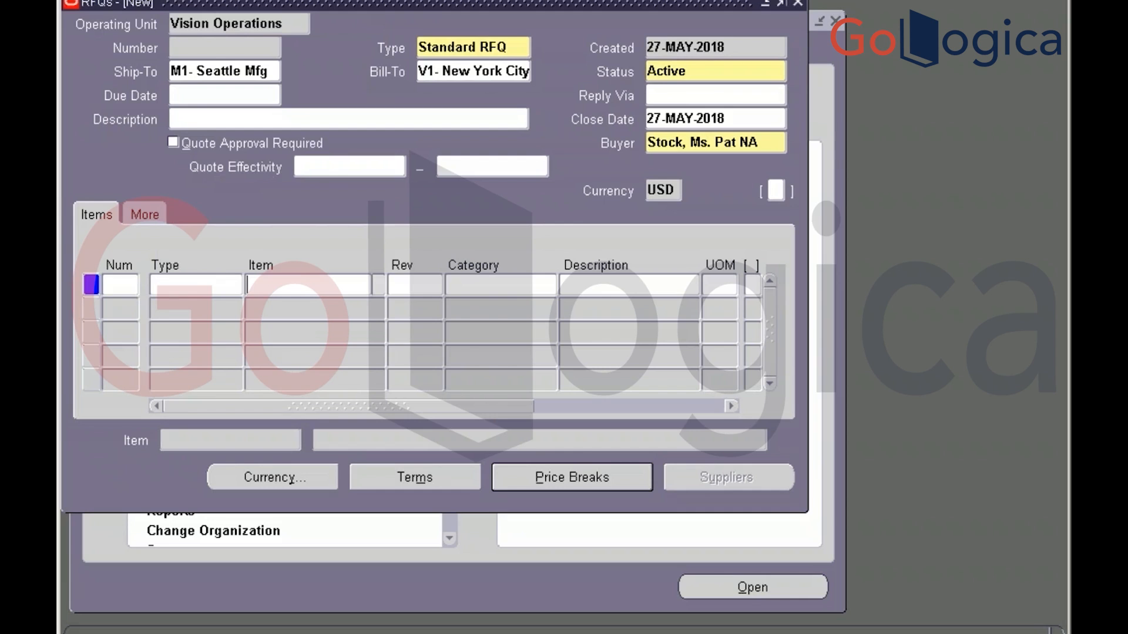
left_click(208, 121)
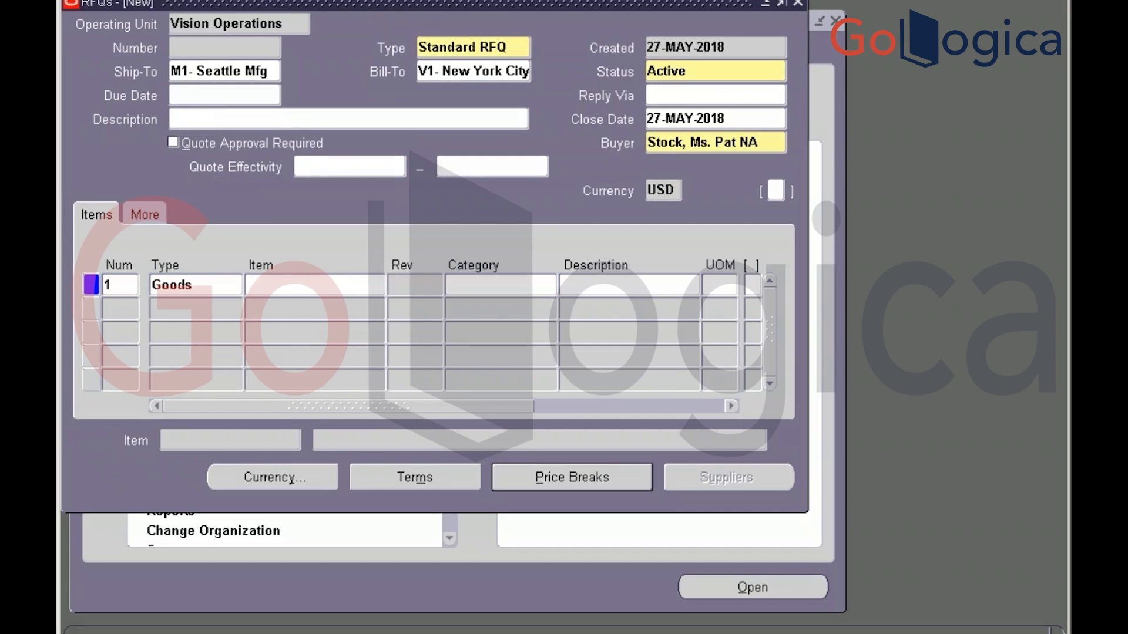
type("Test")
Add line 1 for goods item XXITC_P2P_00123, found via XXITC_%, at target price 5
left_click(268, 290)
type("XX")
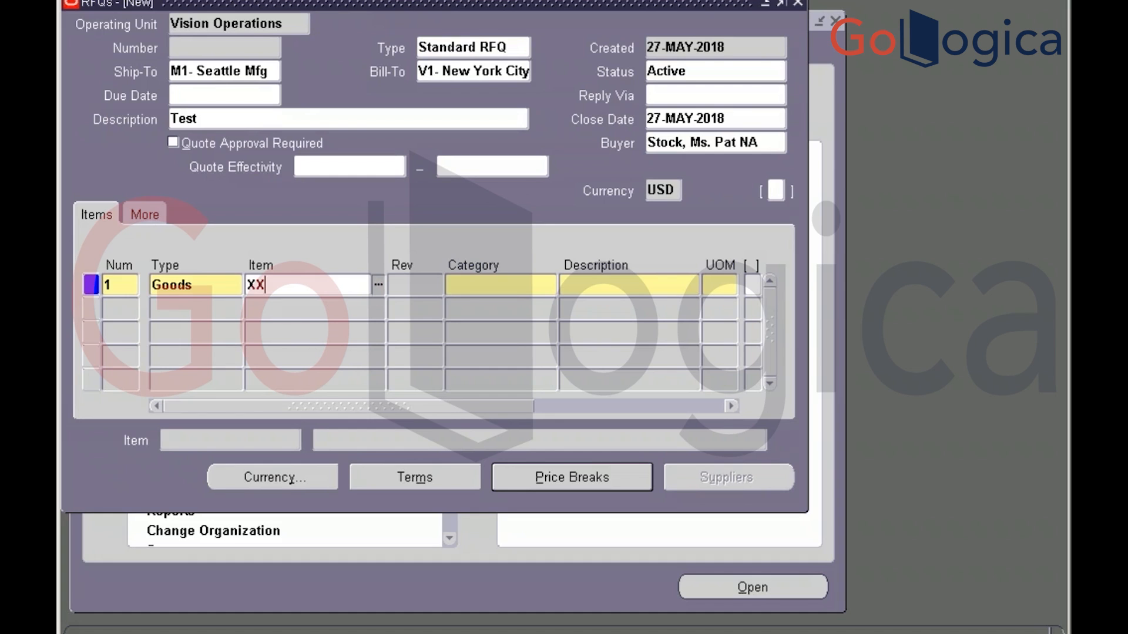
type("ITC")
type("_%")
key("Tab")
left_click(212, 349)
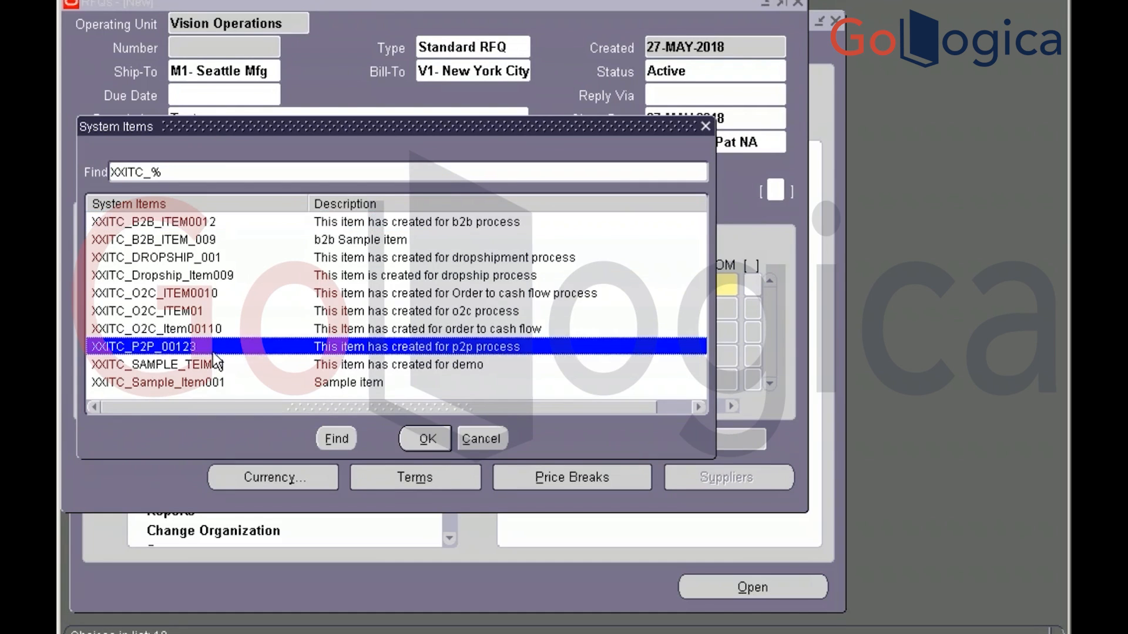
left_click(424, 441)
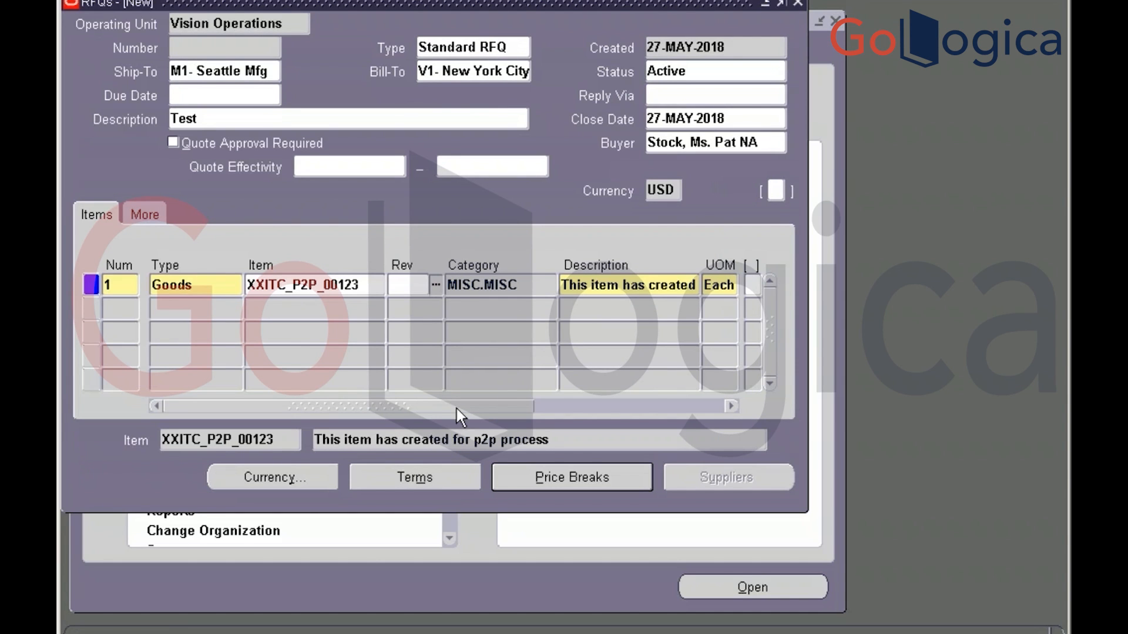
left_click_drag(456, 408, 569, 385)
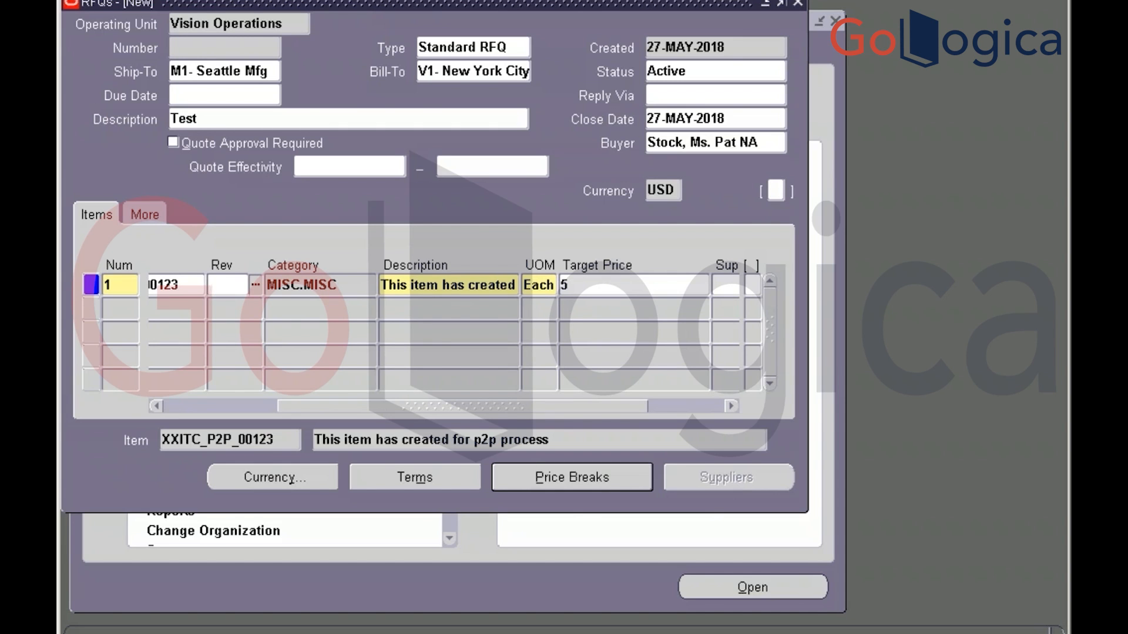
left_click(586, 478)
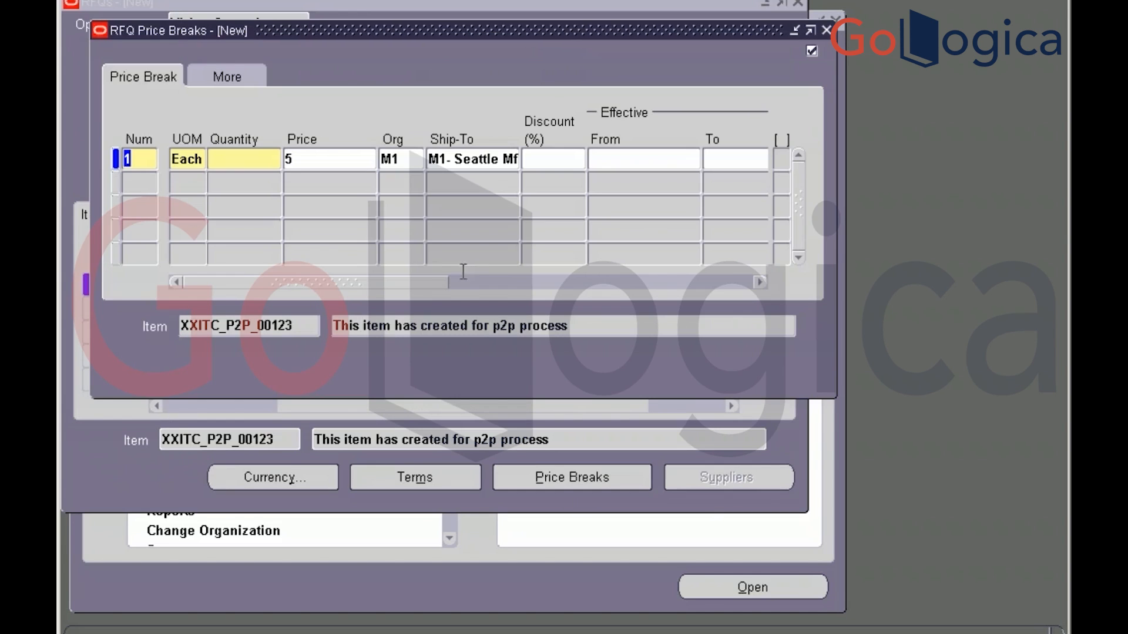
Enter a price break of quantity 10 at price 5 on line 1, then close Price Breaks
left_click(230, 161)
type("1q")
key("BackSpace")
type("0")
key("Tab")
key("Tab")
left_click(826, 30)
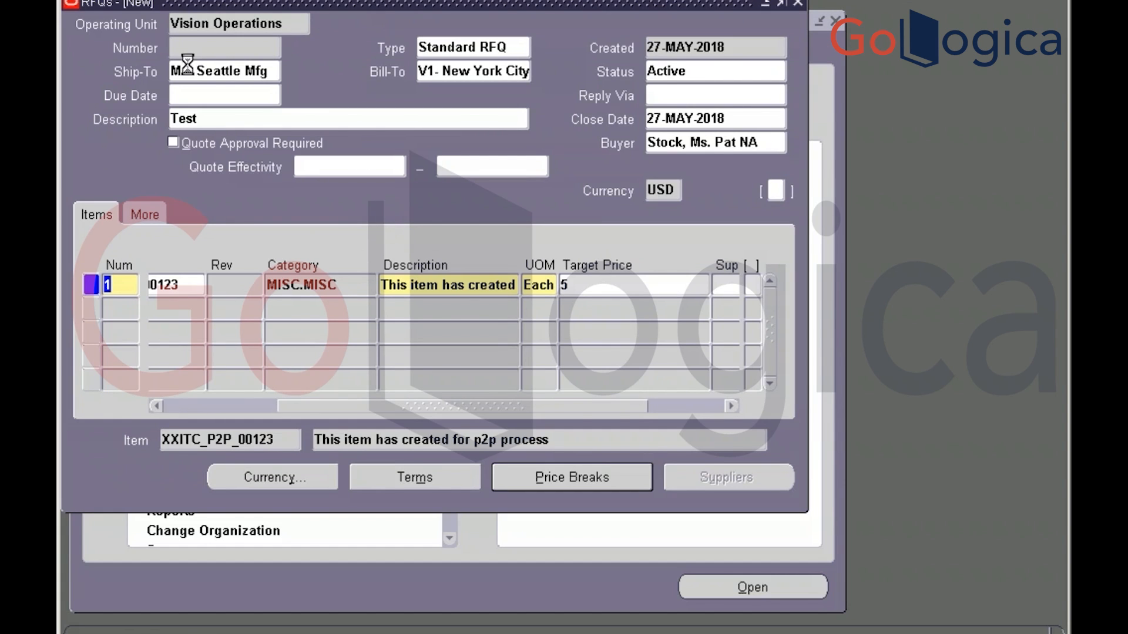
Select the saved RFQ number 359 and switch over to Toad for Oracle
left_click(204, 47)
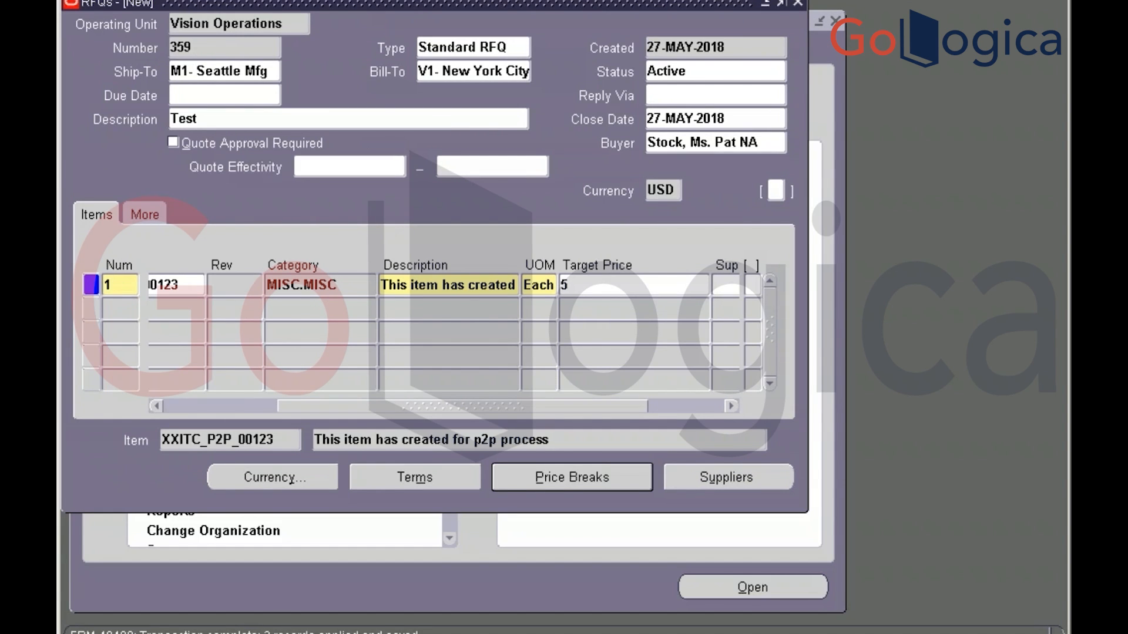
double_click(205, 47)
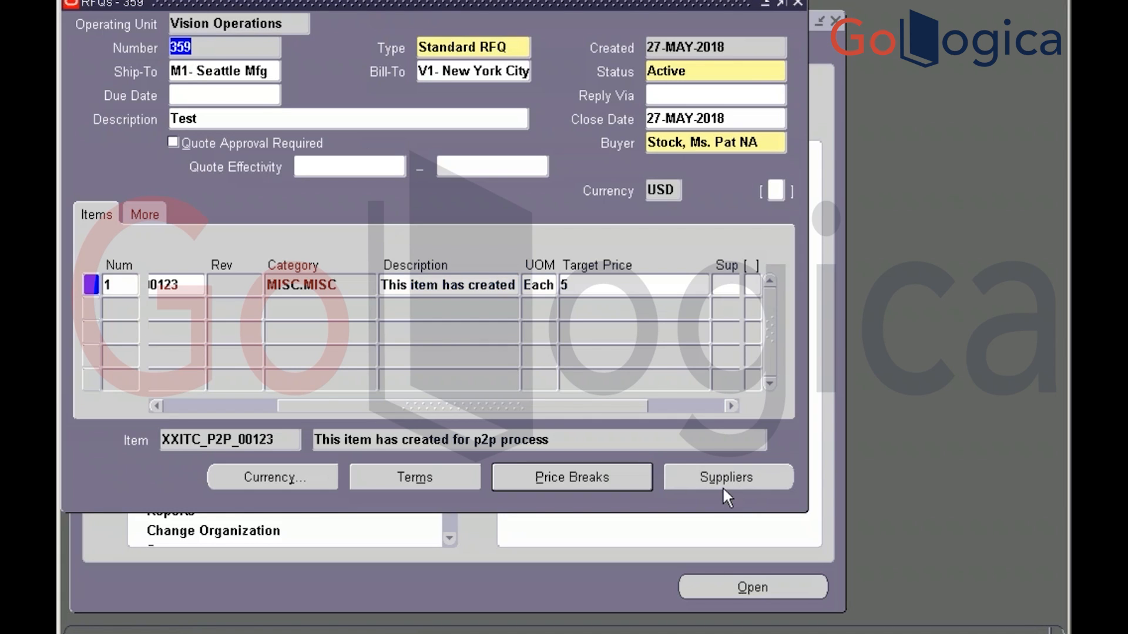
key("alt+Tab")
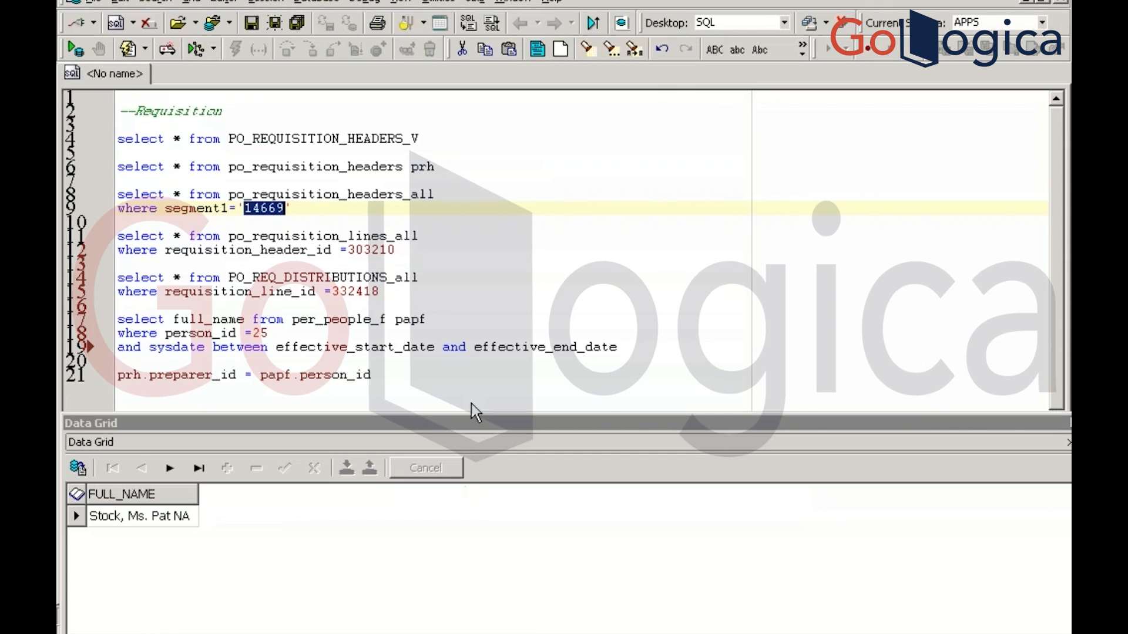
Under a '-- RFQ' comment, query po_headers_all where segment1='359' and run it
left_click(471, 404)
key("Return")
key("Return")
key("Return")
key("Return")
key("Return")
key("Return")
key("Return")
key("Return")
key("Return")
key("Return")
key("Return")
key("Return")
key("Return")
key("Return")
key("Return")
key("Return")
key("Return")
key("Return")
key("Return")
key("Return")
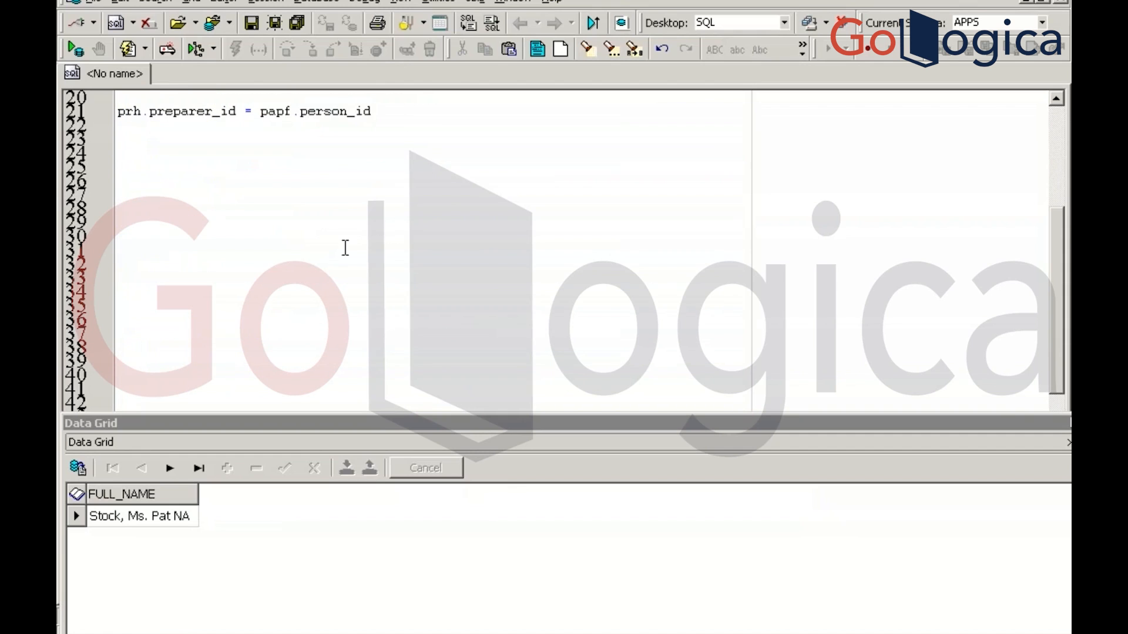
left_click(144, 158)
type("-- RFQ")
key("Return")
key("Return")
type("a")
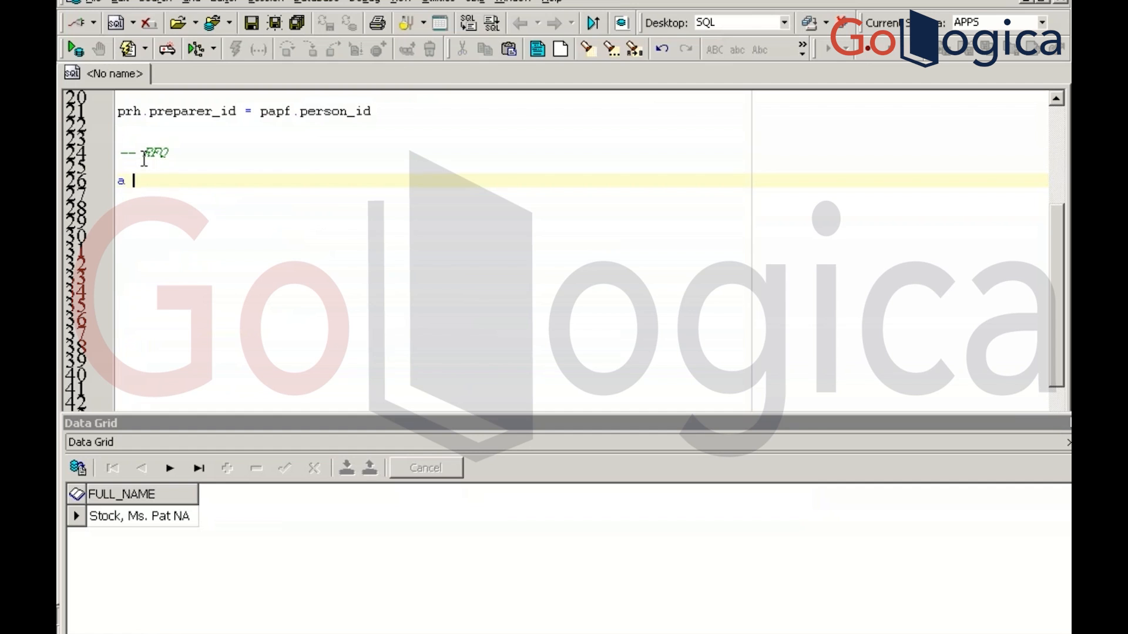
key("BackSpace")
key("BackSpace")
type("select * from po_headers_all")
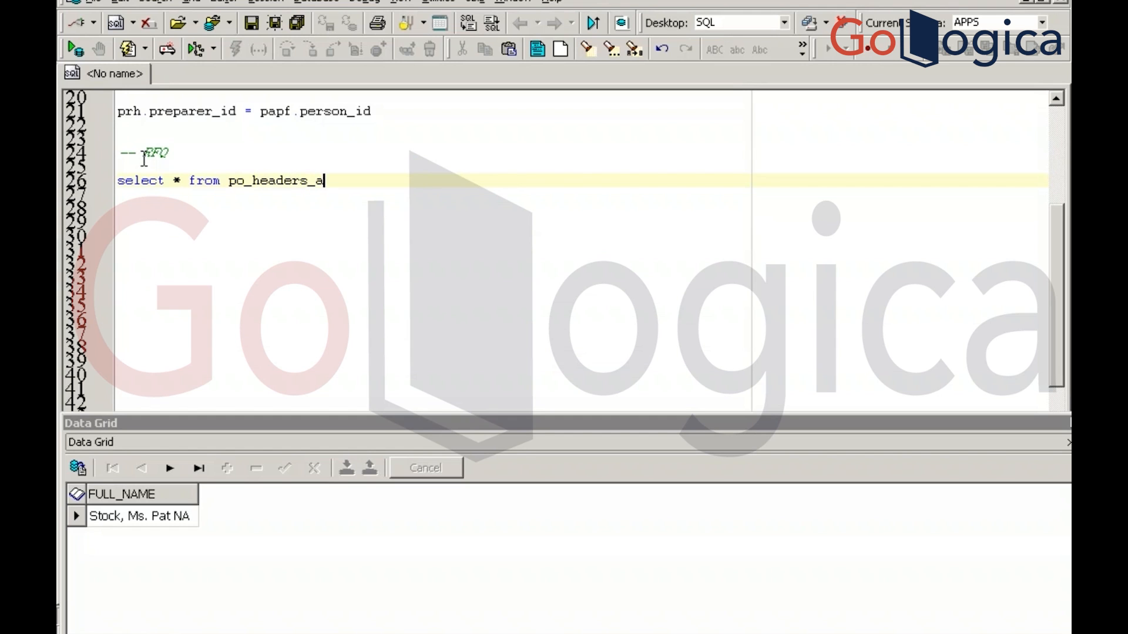
key("Return")
type("where")
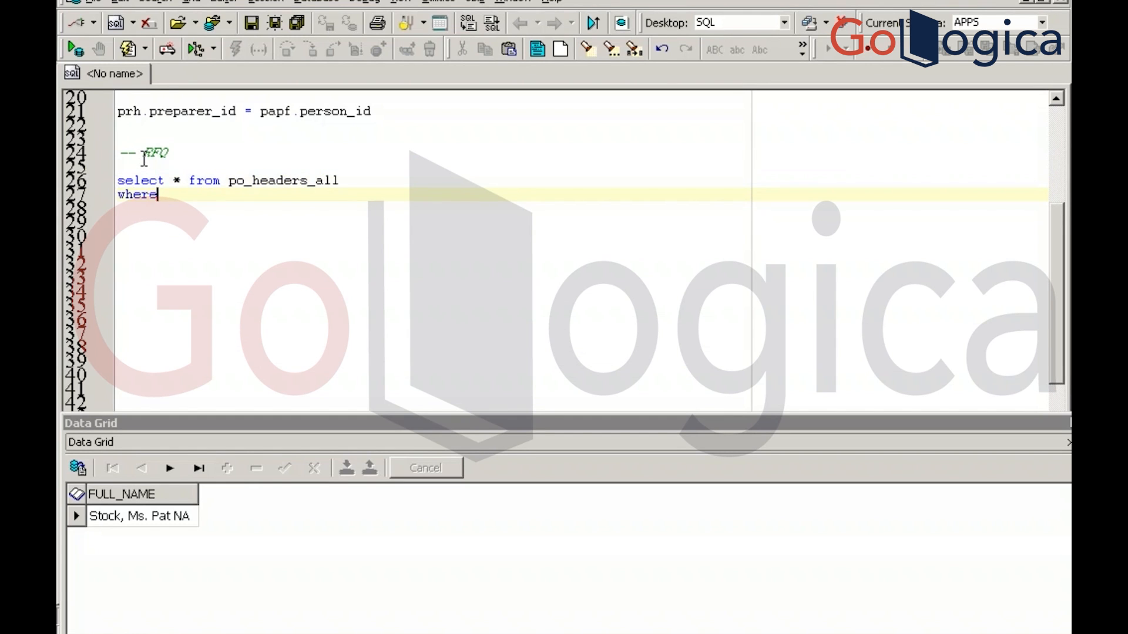
type(" segment1='359'")
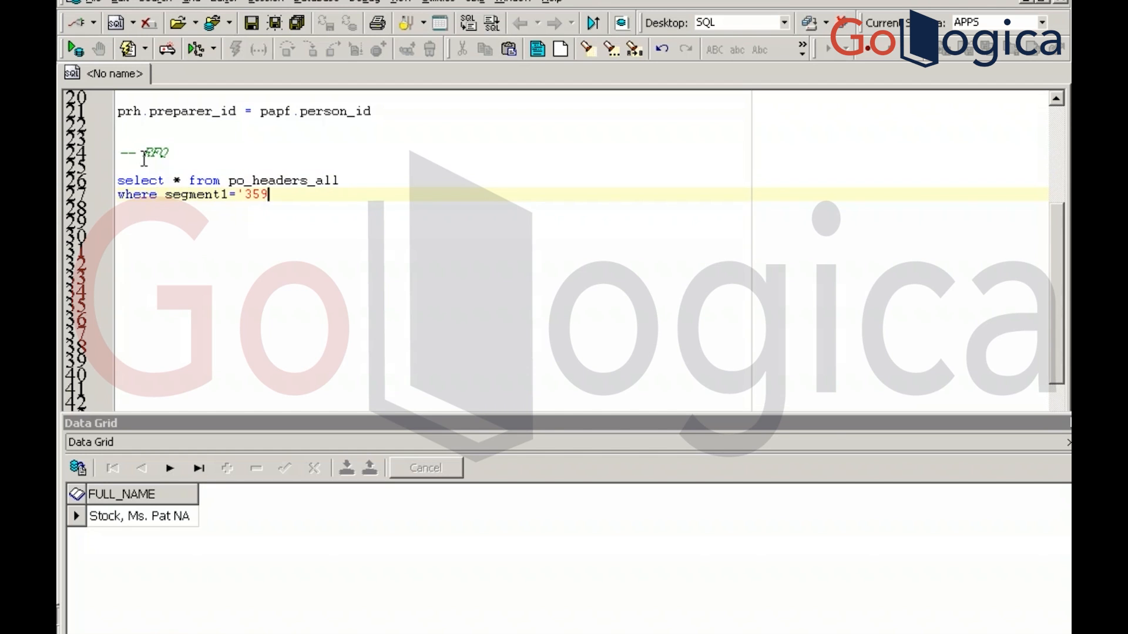
key("F9")
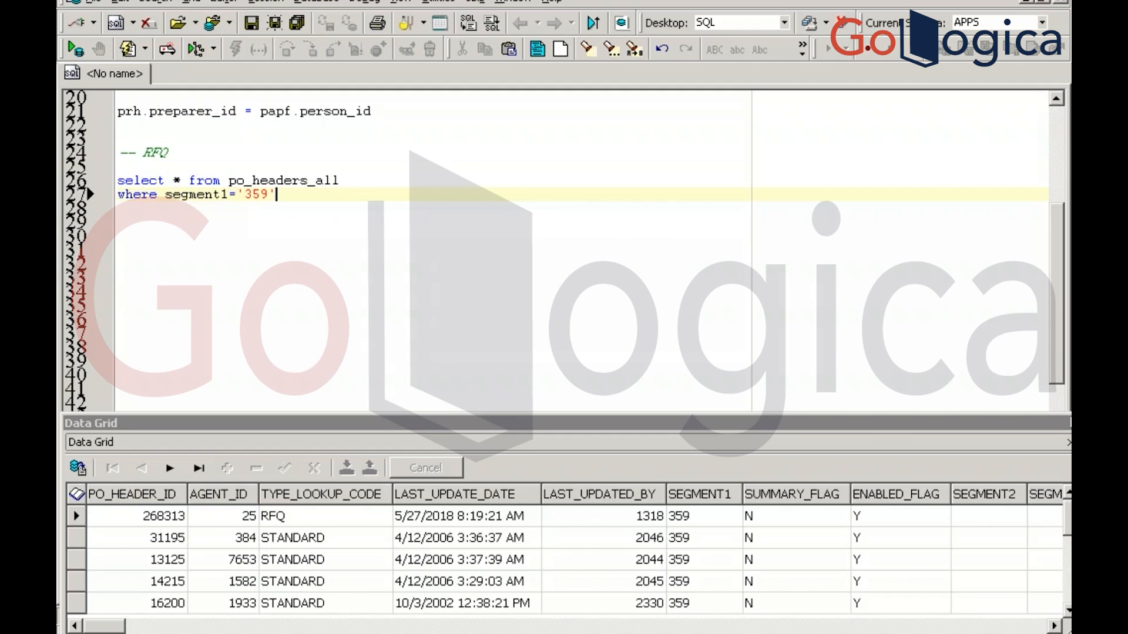
Add type_lookup_code='RFQ' to the query and rerun it, returning PO_HEADER_ID 268313
key("Return")
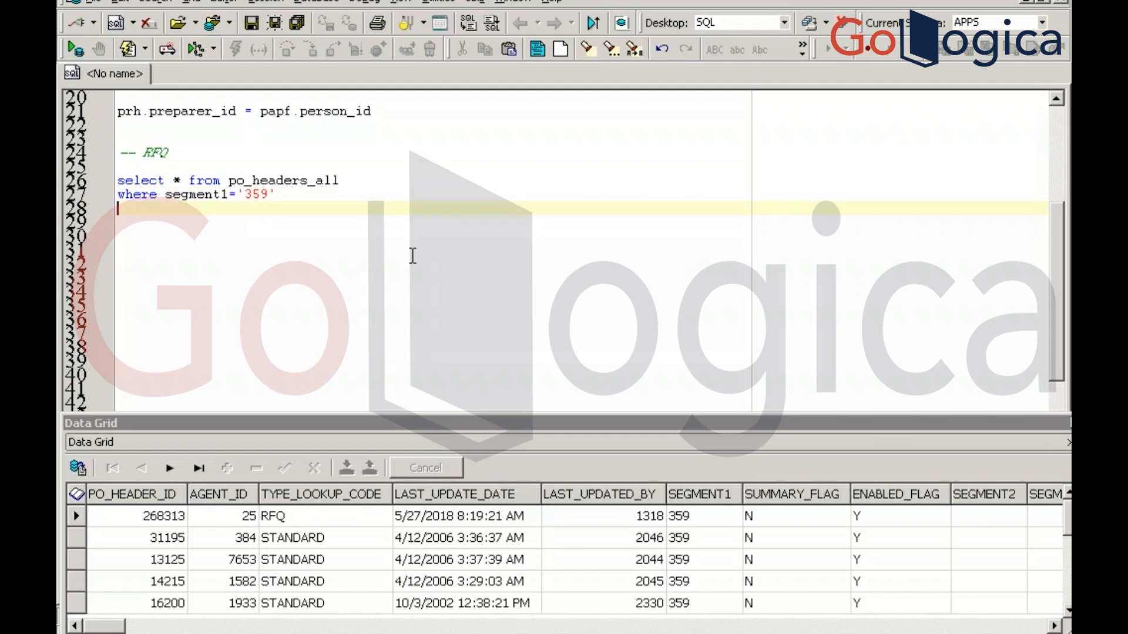
type("and type_look")
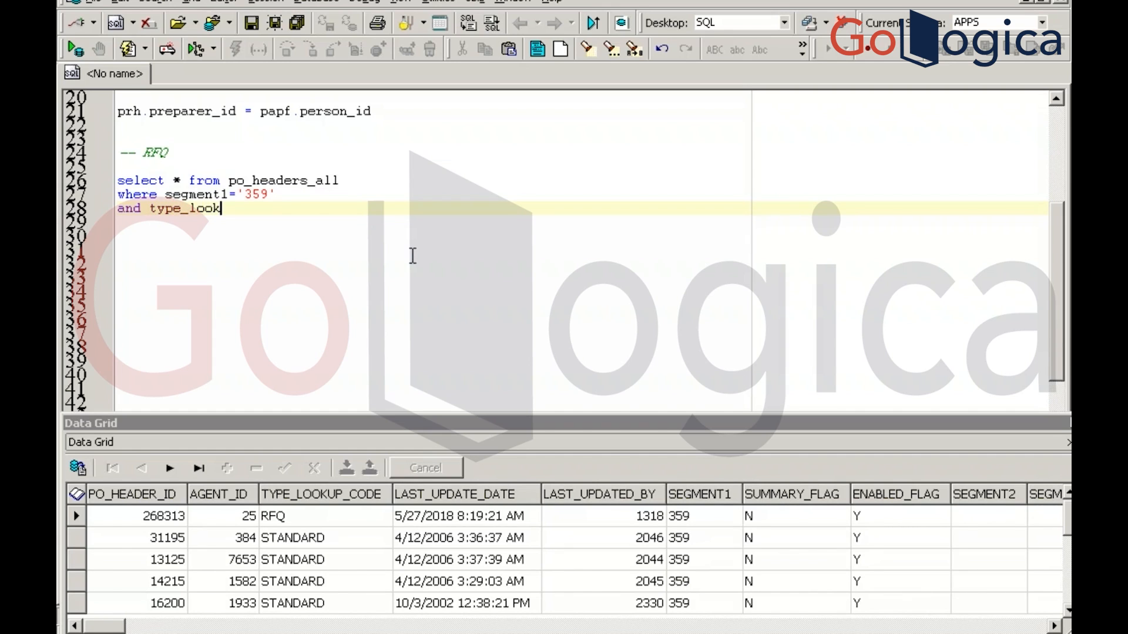
type("up_code ='RFQ'")
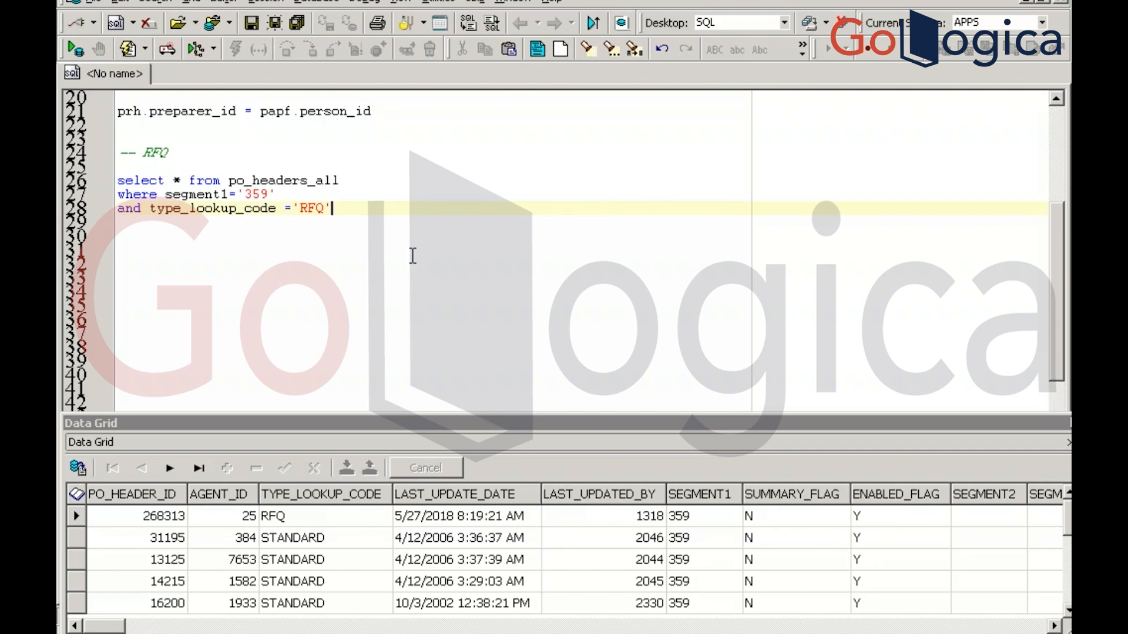
key("F9")
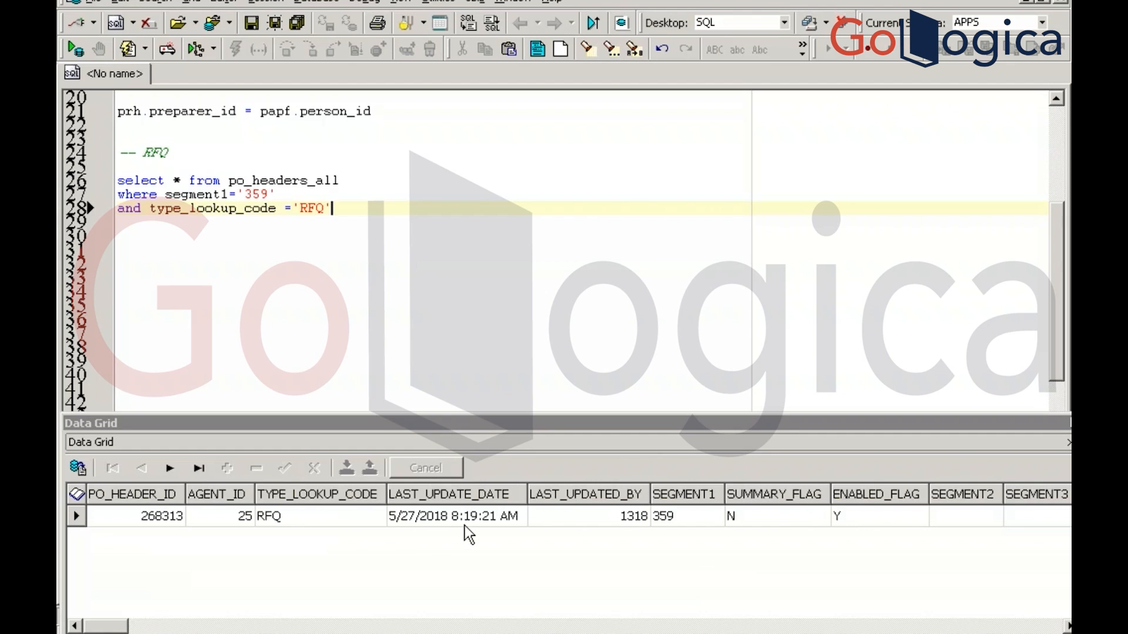
key("alt+Tab")
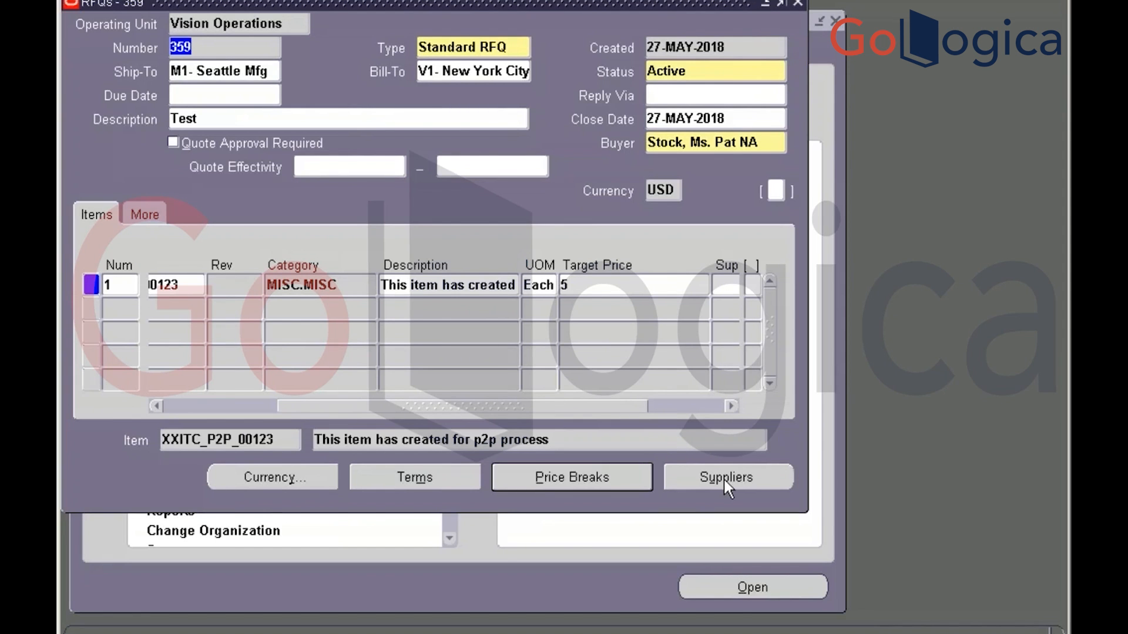
key("alt+Tab")
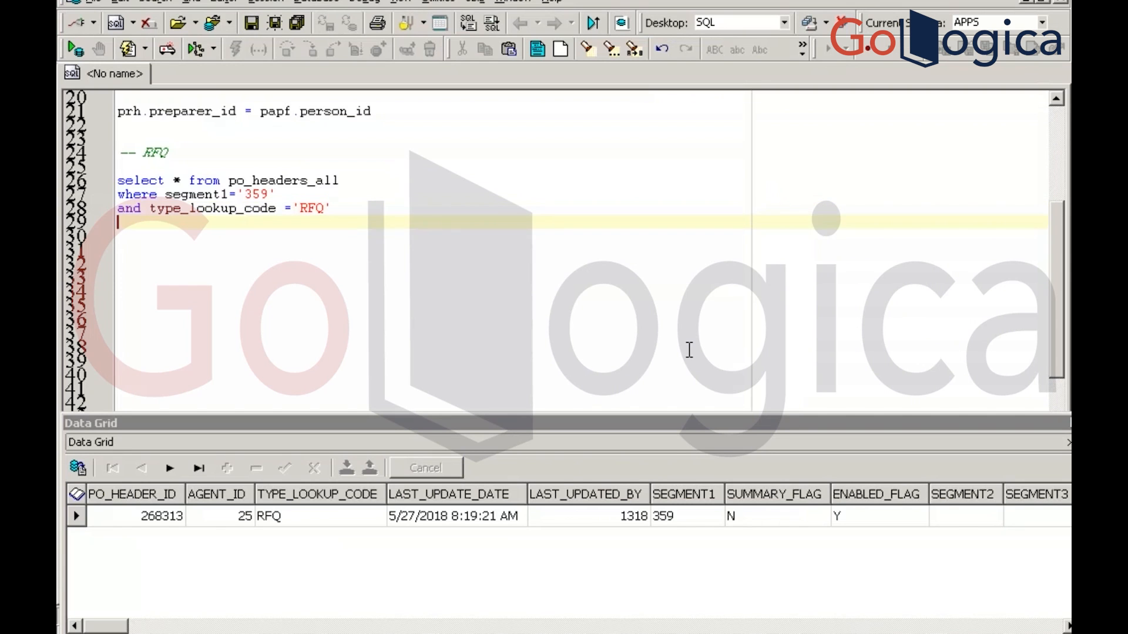
Query po_lines_all where po_header_id = 268313, returning line 329241, then return to RFQ 359
key("Return")
type("select * from p")
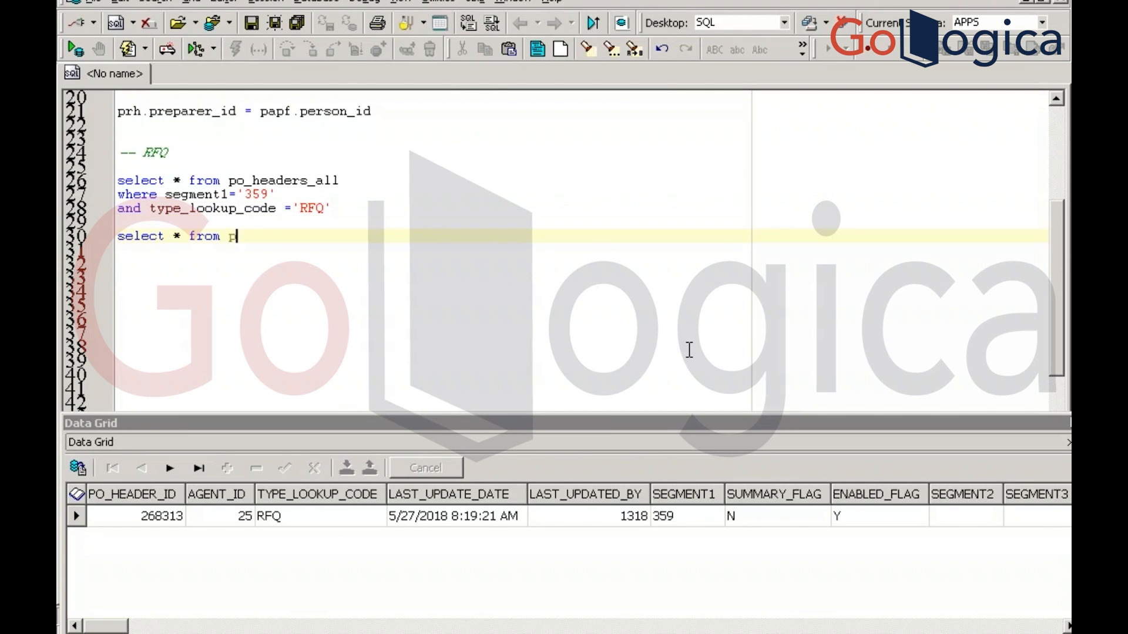
type("o_lines_all")
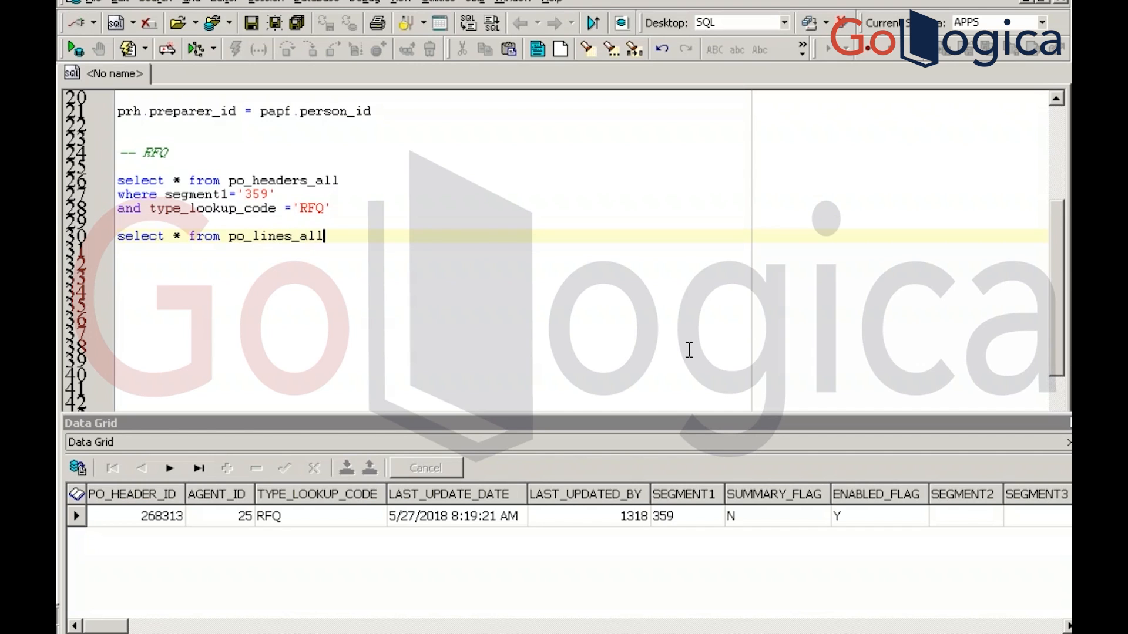
key("Return")
type("wher")
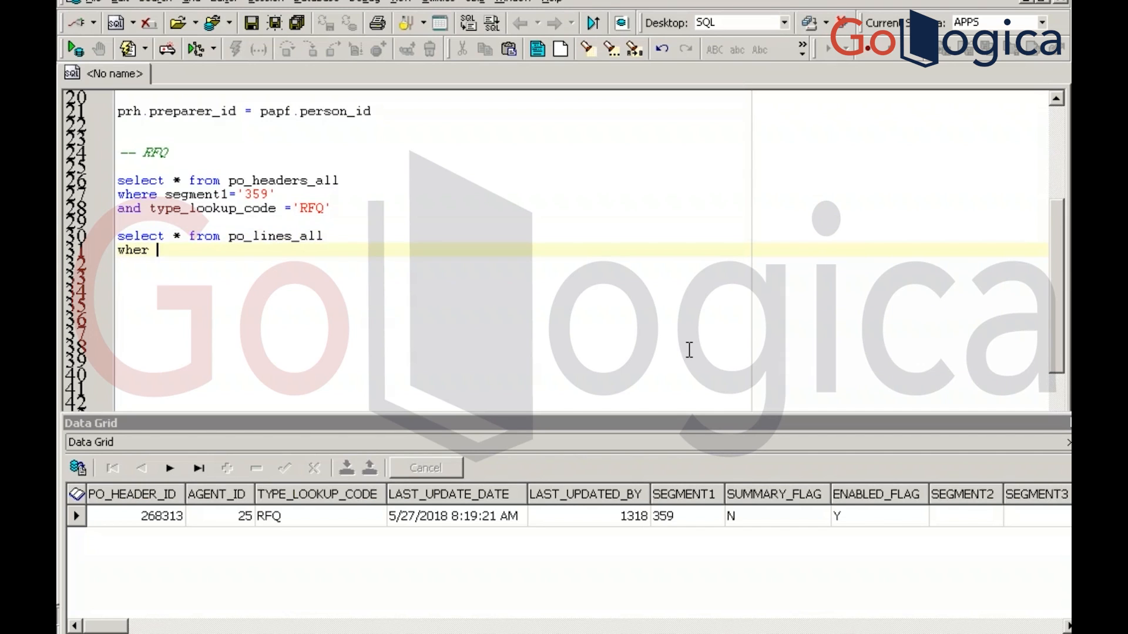
type("e po_header_id ")
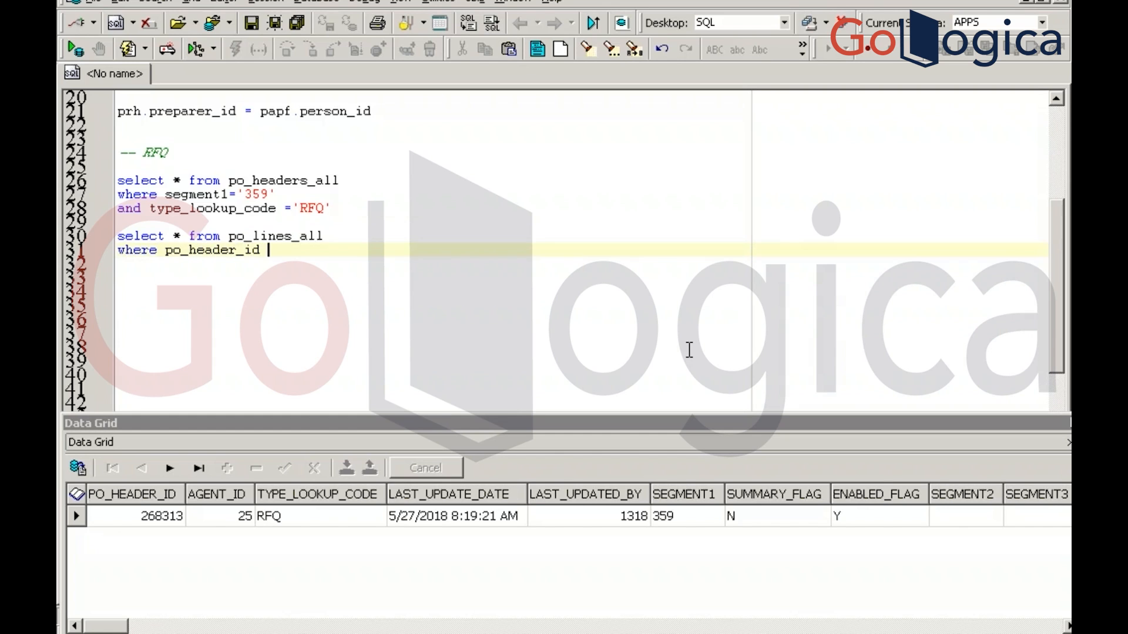
type("= 268313")
key("F9")
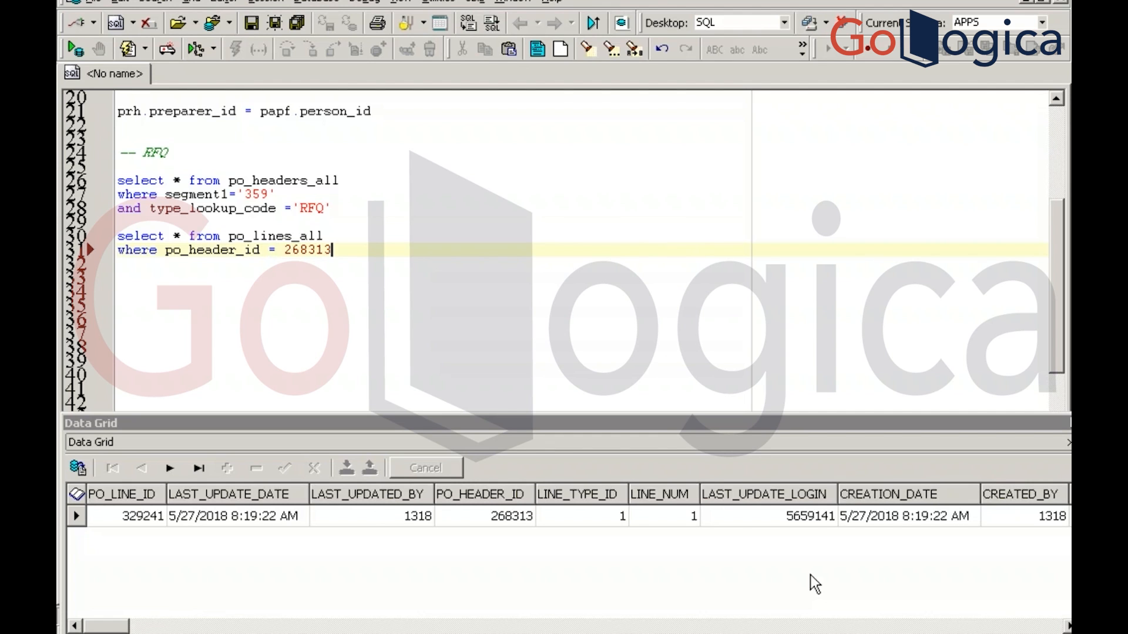
key("alt+Tab")
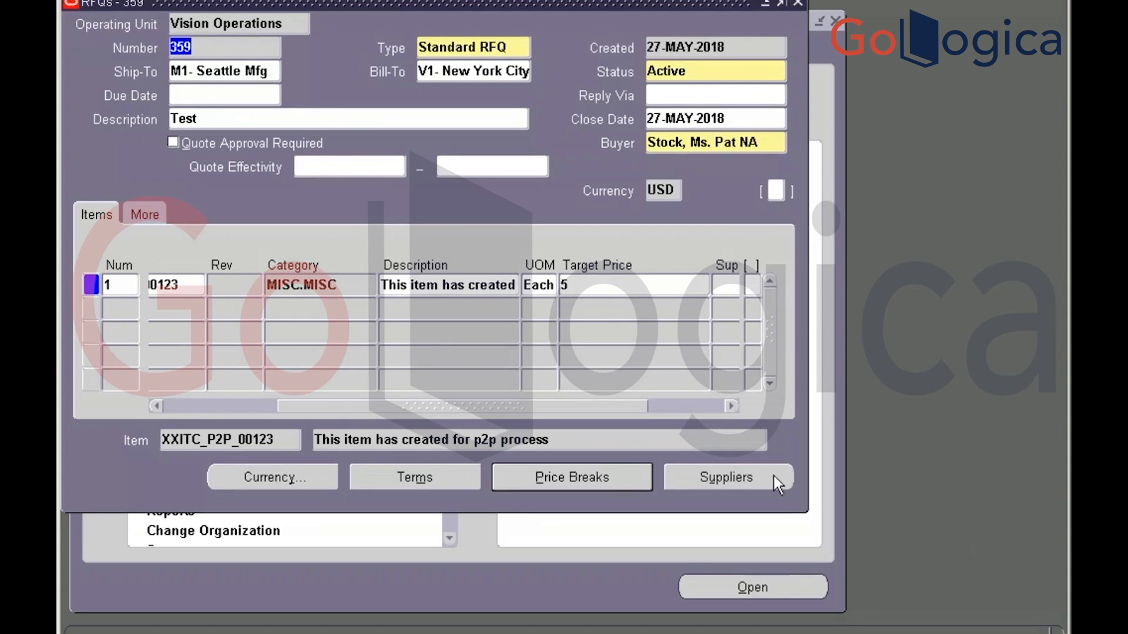
Add 3M Health Care with its CORP HQ site as the first supplier on RFQ 359
left_click(724, 483)
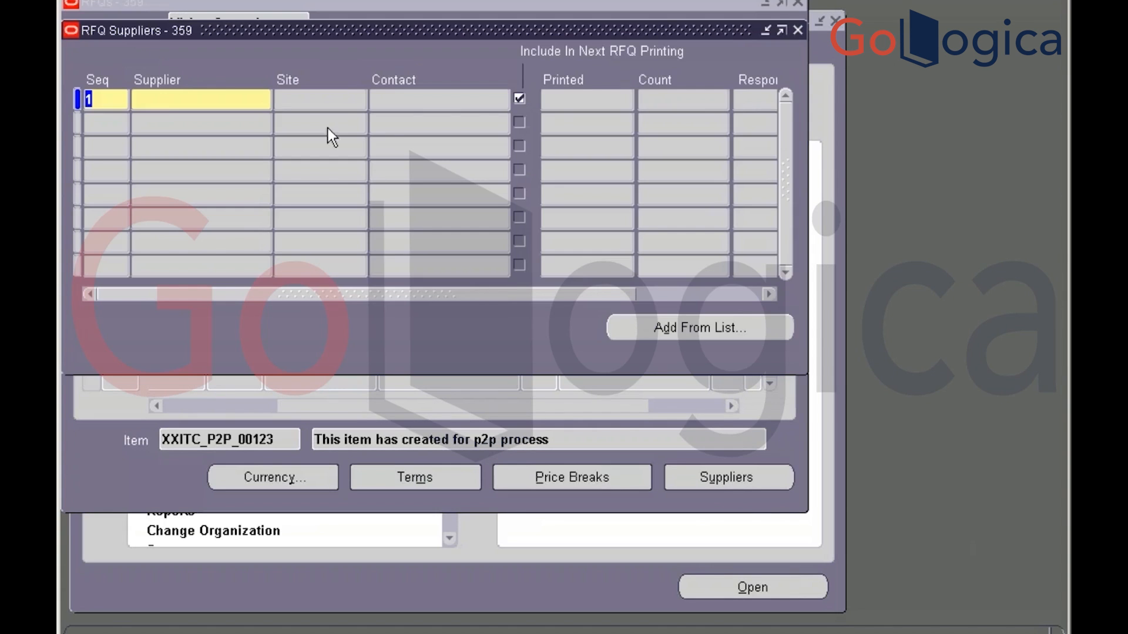
left_click(201, 99)
type("3m")
key("Tab")
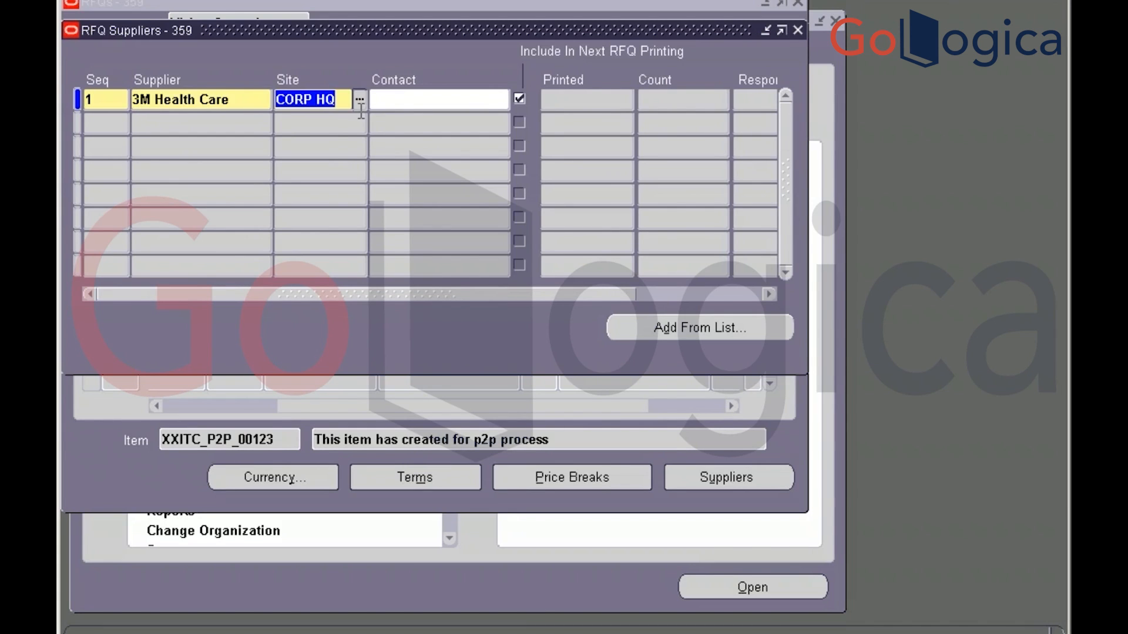
Add Advantage Corp with its US site as the second supplier and save both rows
key("Down")
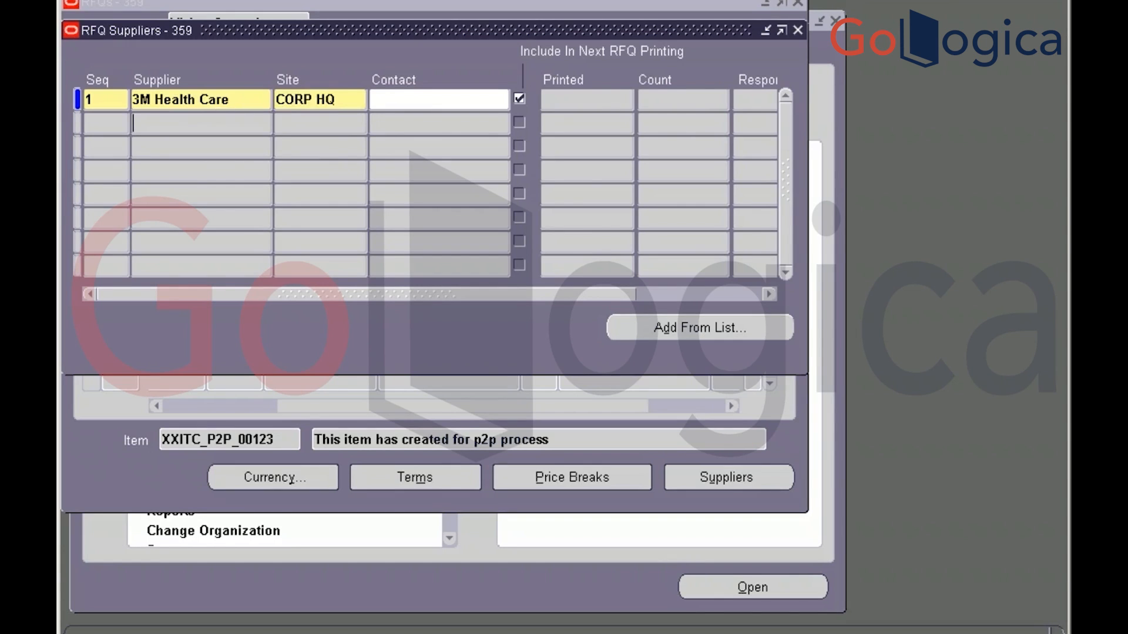
key("Tab")
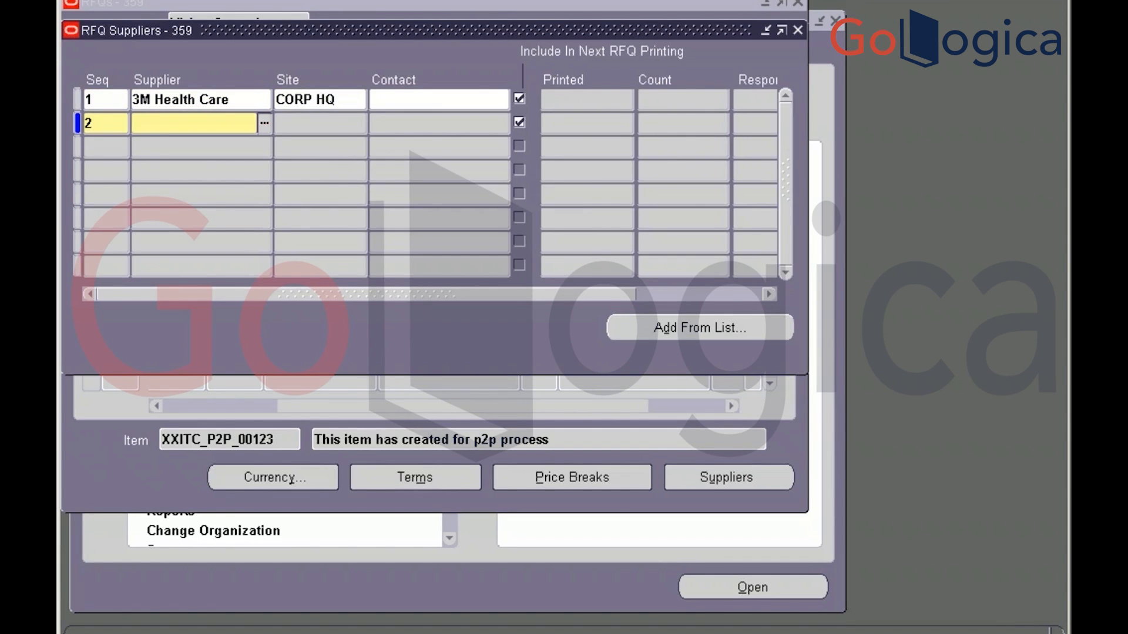
type("Adv")
key("Tab")
key("Down")
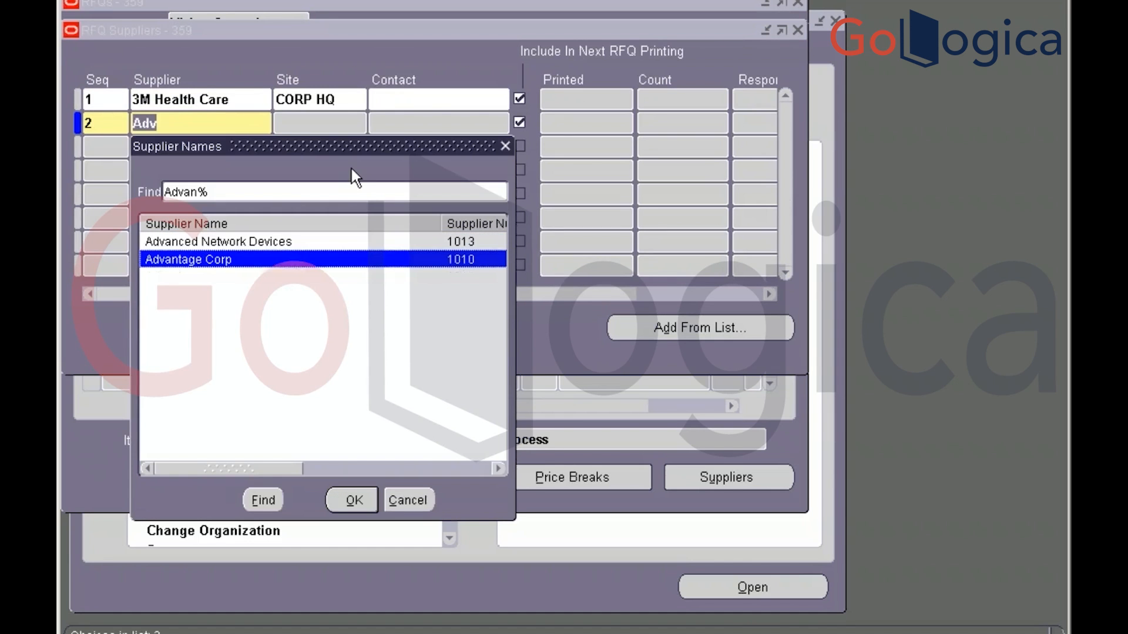
key("Return")
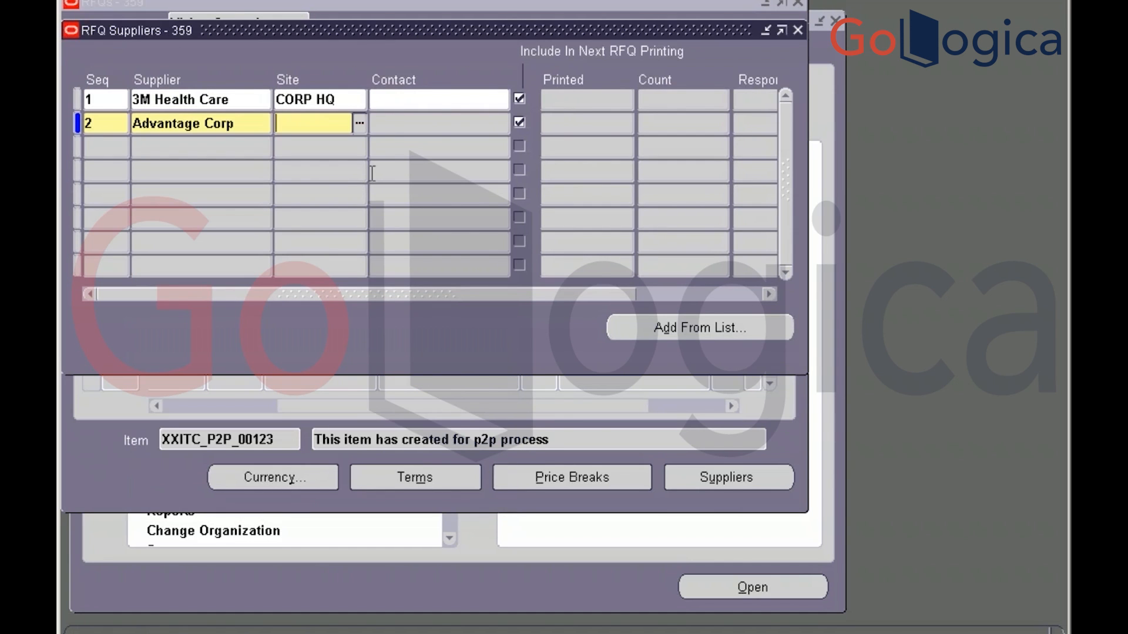
type("ad")
key("Tab")
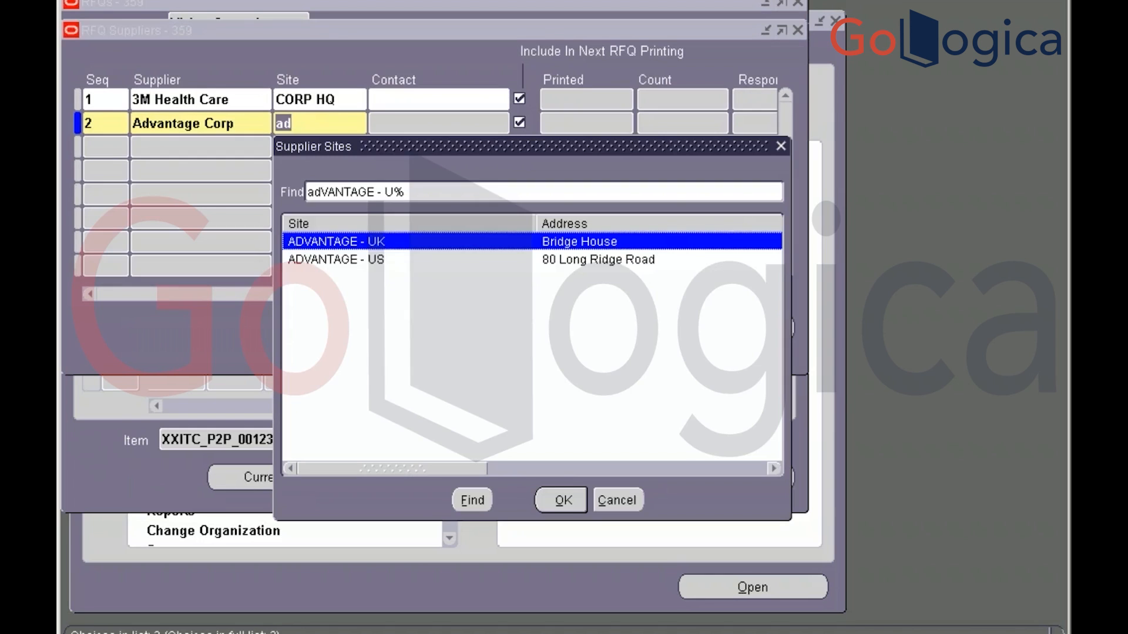
key("Down")
key("Return")
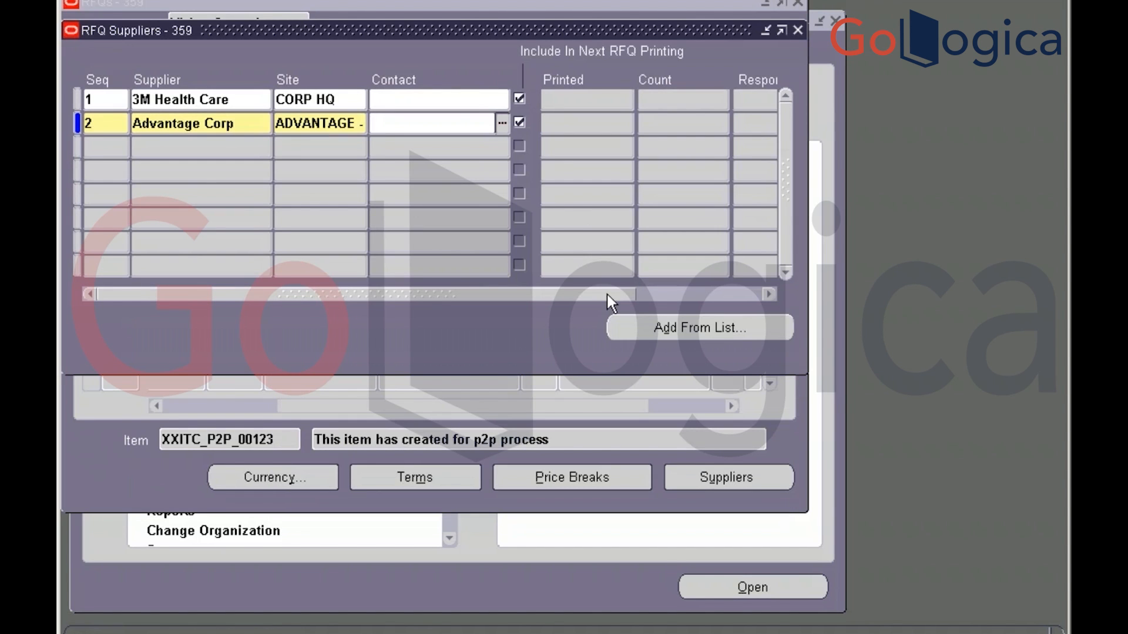
key("ctrl+s")
Copy the table name PO_RFQ_VENDORS_V from the supplier row's record history into the SQL editor
left_click(312, 0)
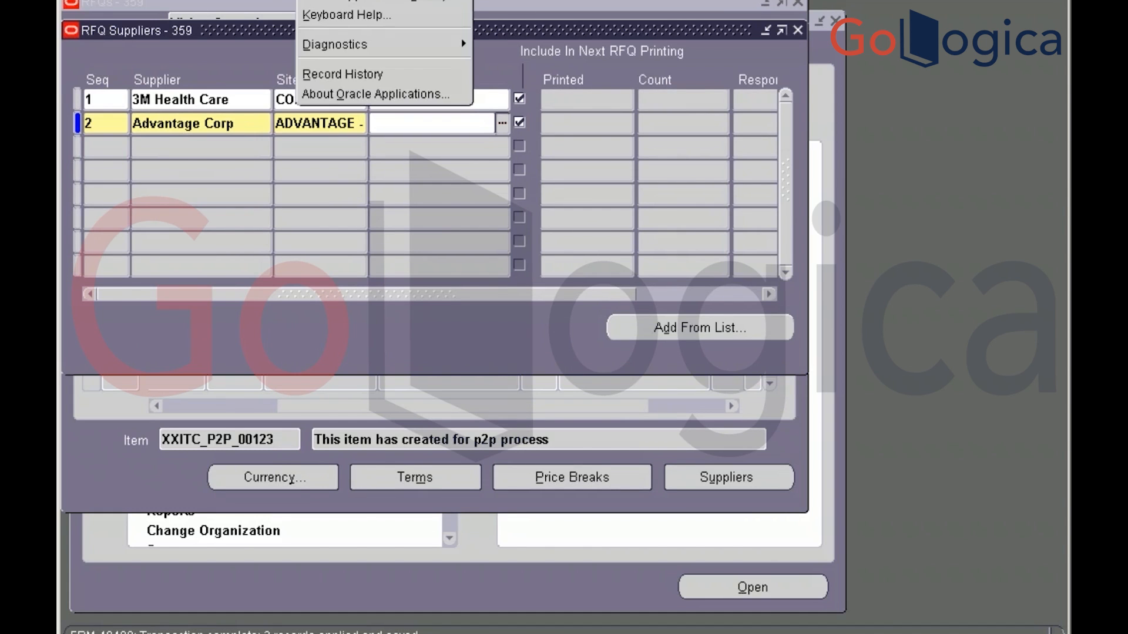
left_click(350, 75)
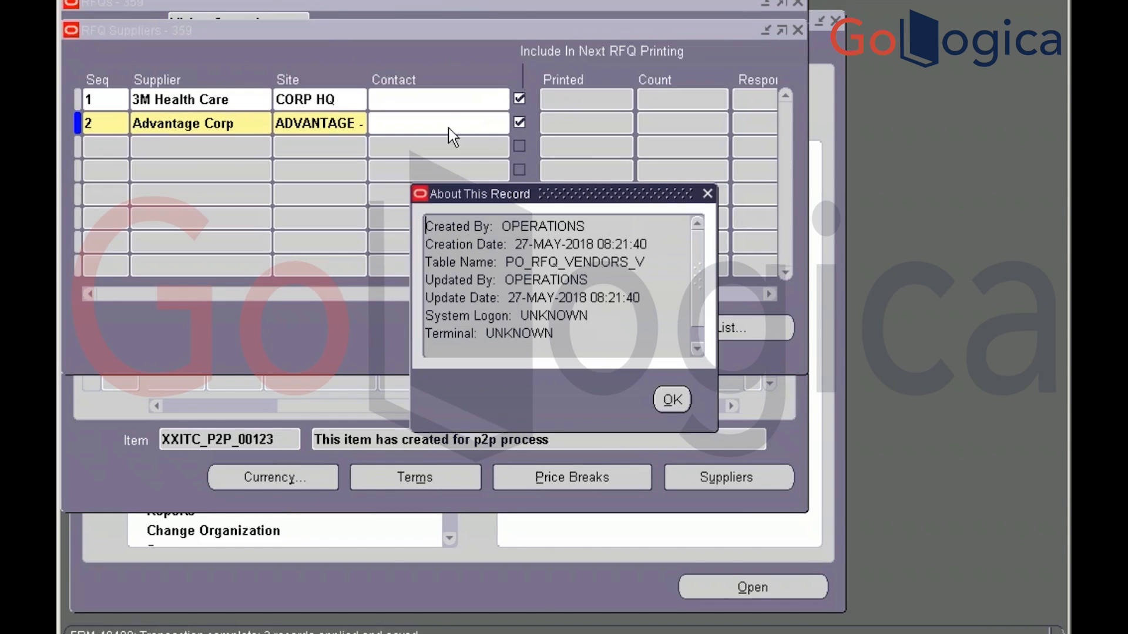
left_click_drag(506, 262, 645, 263)
key("ctrl+c")
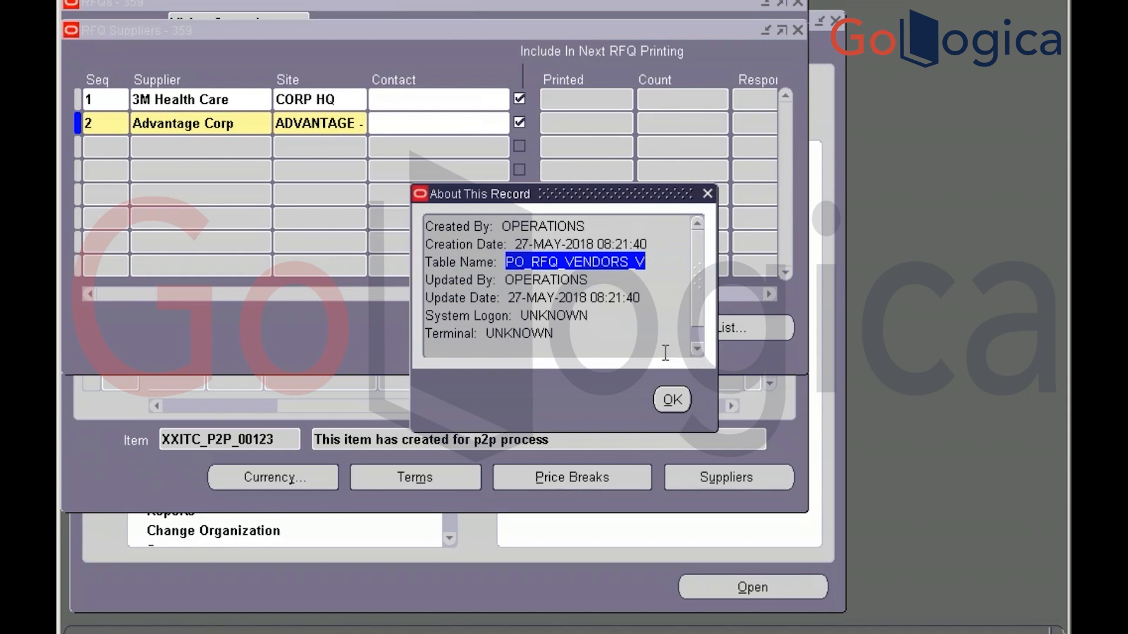
key("alt+Tab")
key("Return")
key("Return")
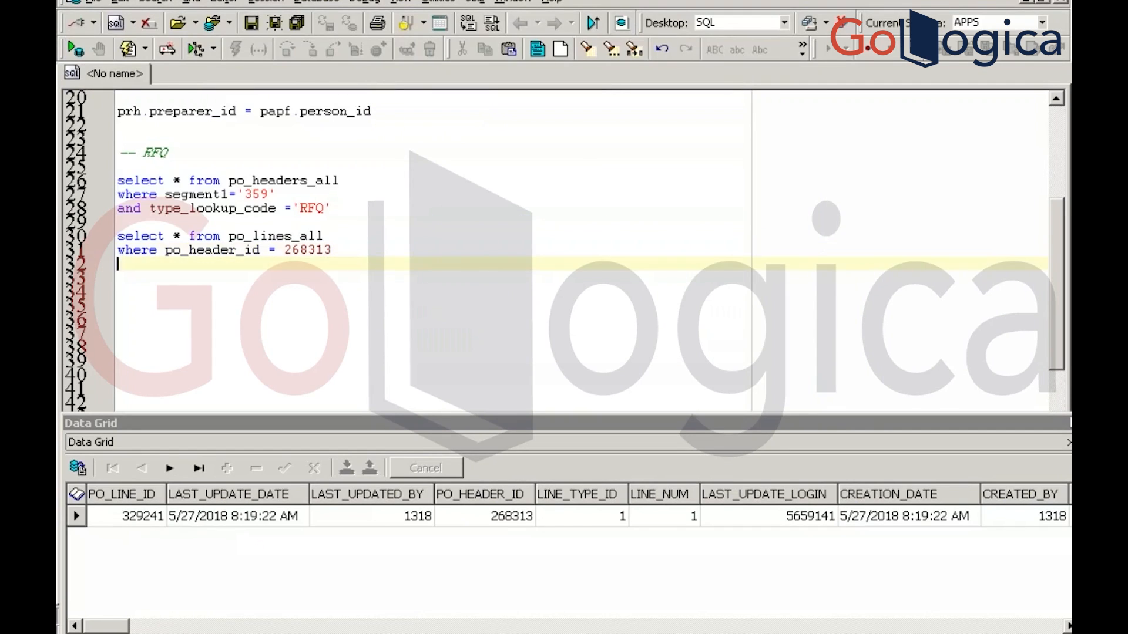
Run select * from the pasted PO_RFQ_VENDORS_V view, then delete the stray underscore and rerun
type("select * from")
key("ctrl+v")
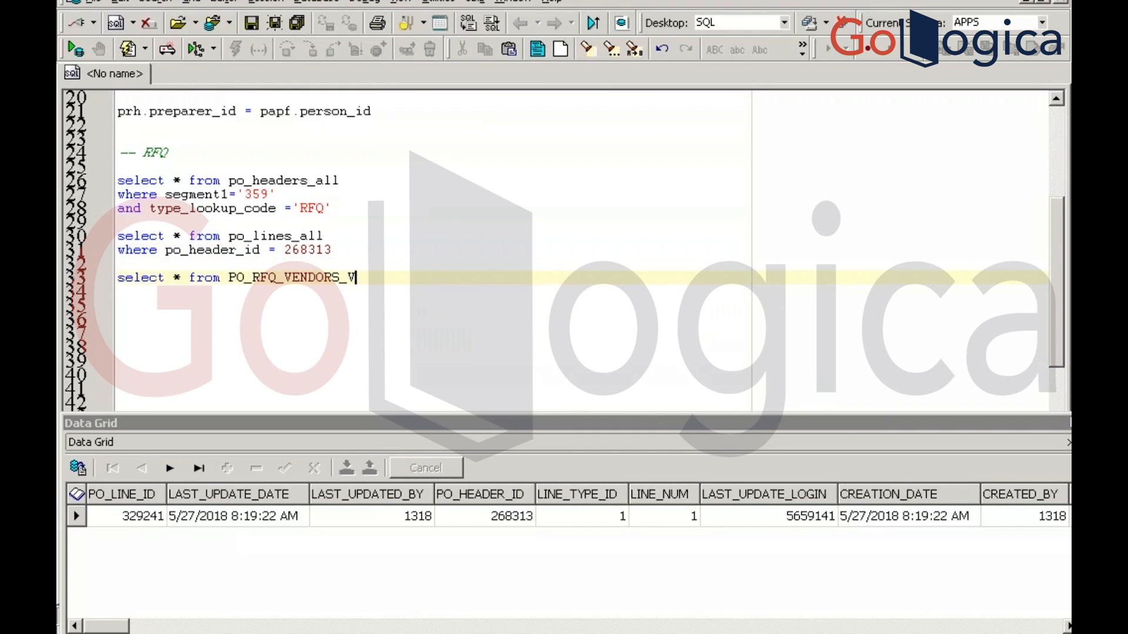
key("F9")
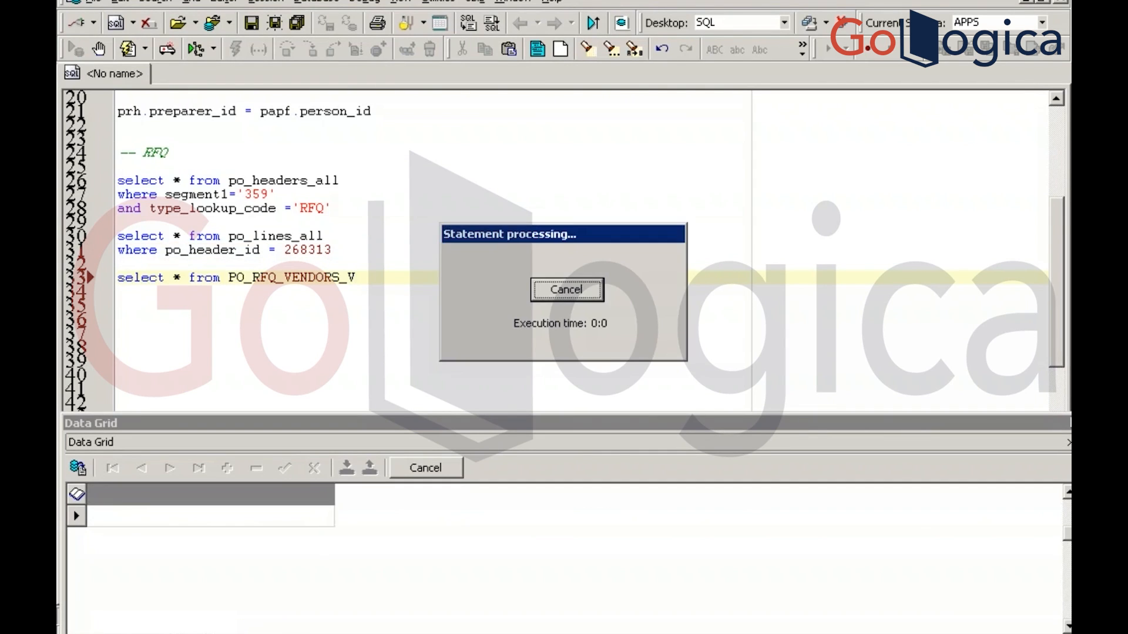
key("BackSpace")
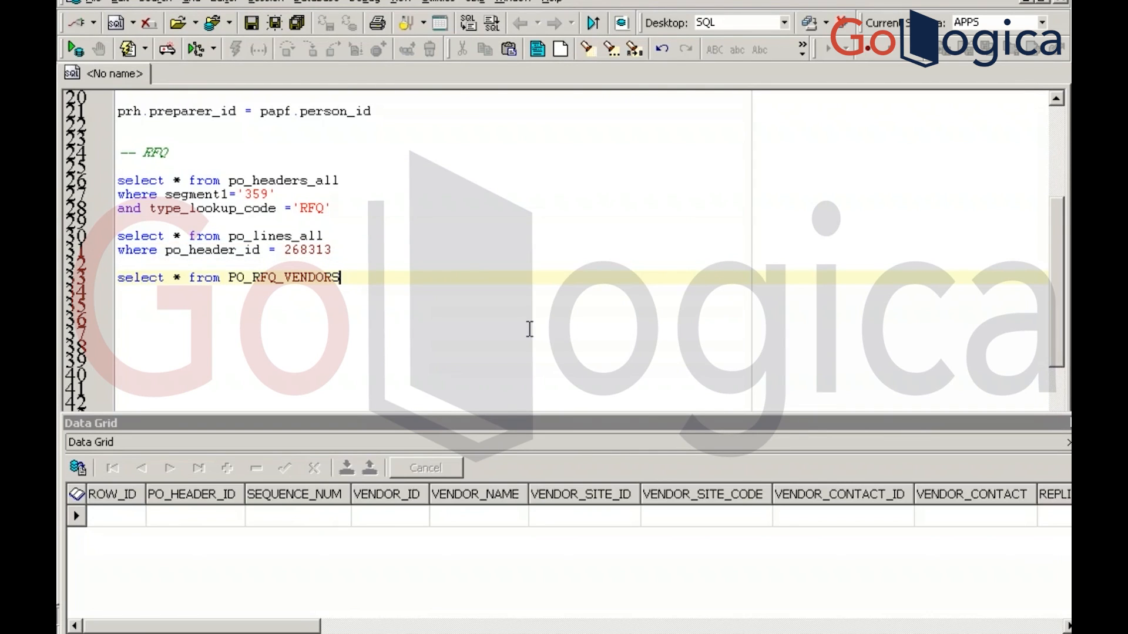
key("F9")
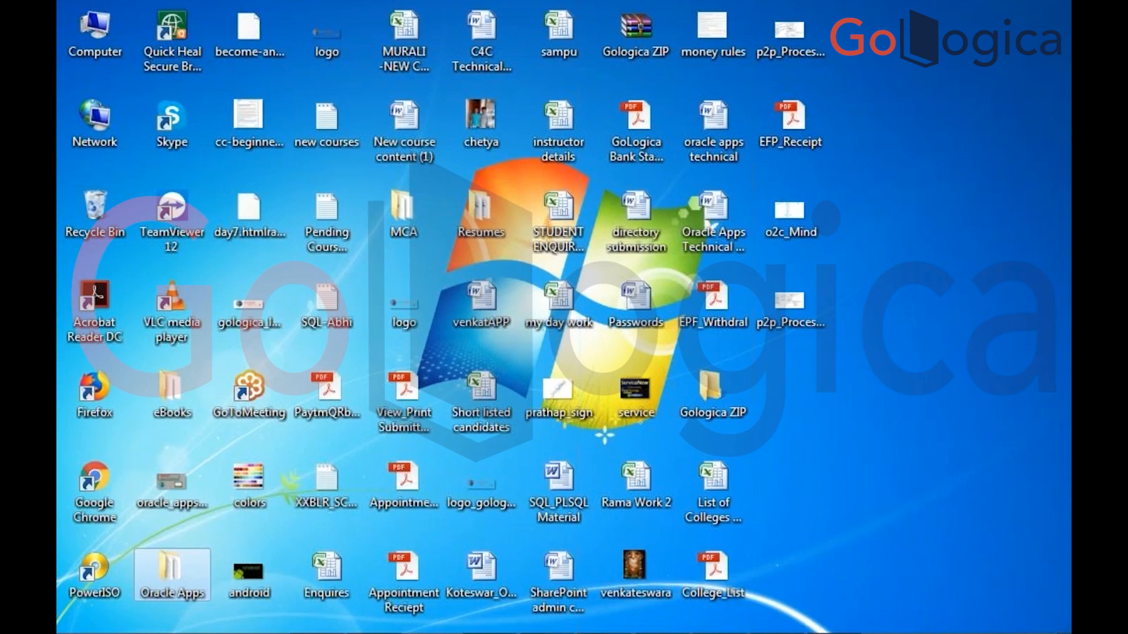
Connect to the available wireless network and restore the Remote Desktop session
left_click(936, 633)
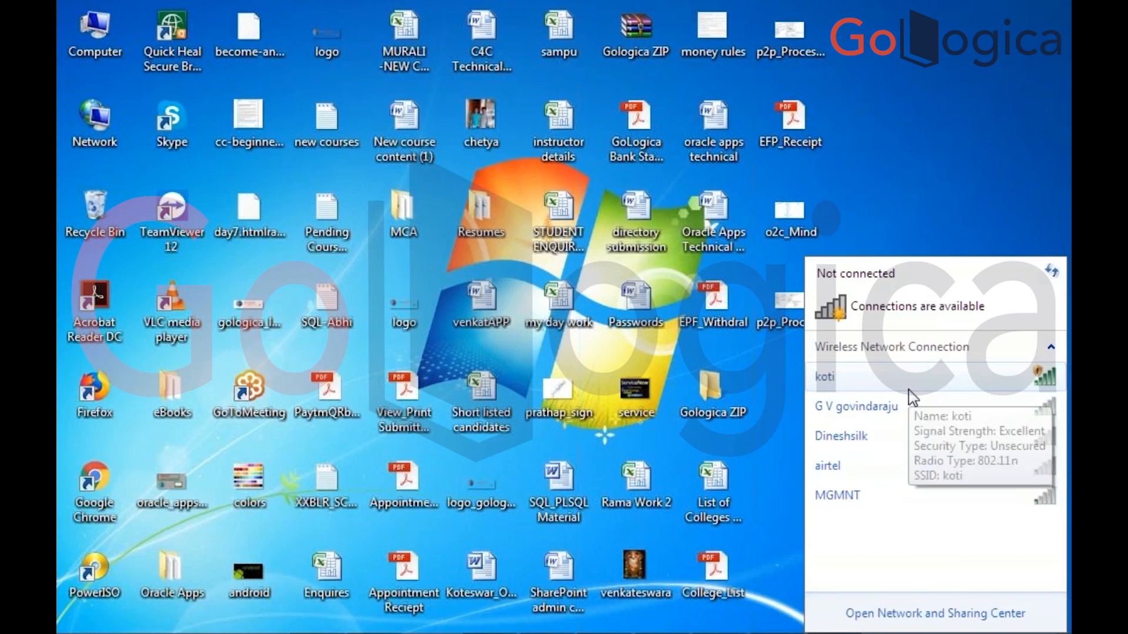
left_click(909, 389)
left_click(1008, 451)
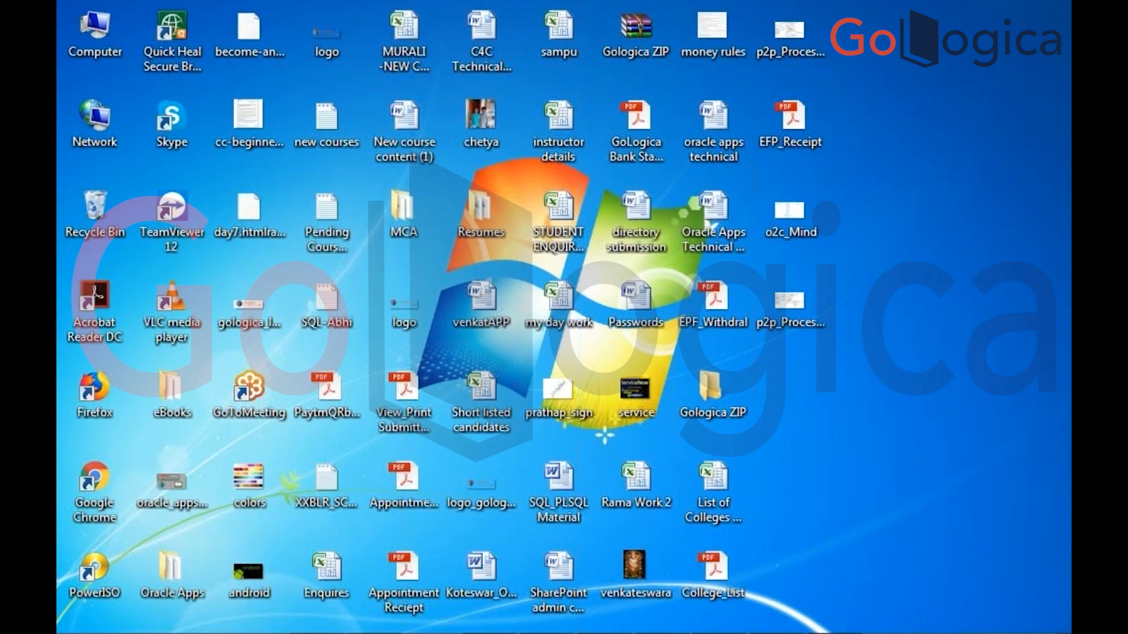
mouse_move(777, 633)
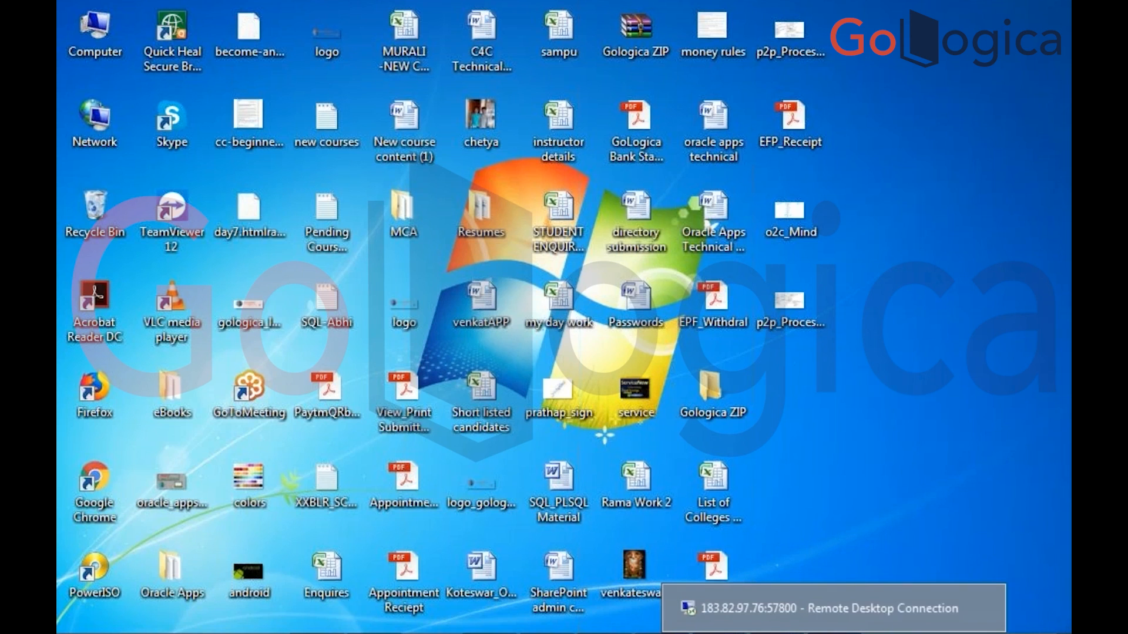
left_click(833, 633)
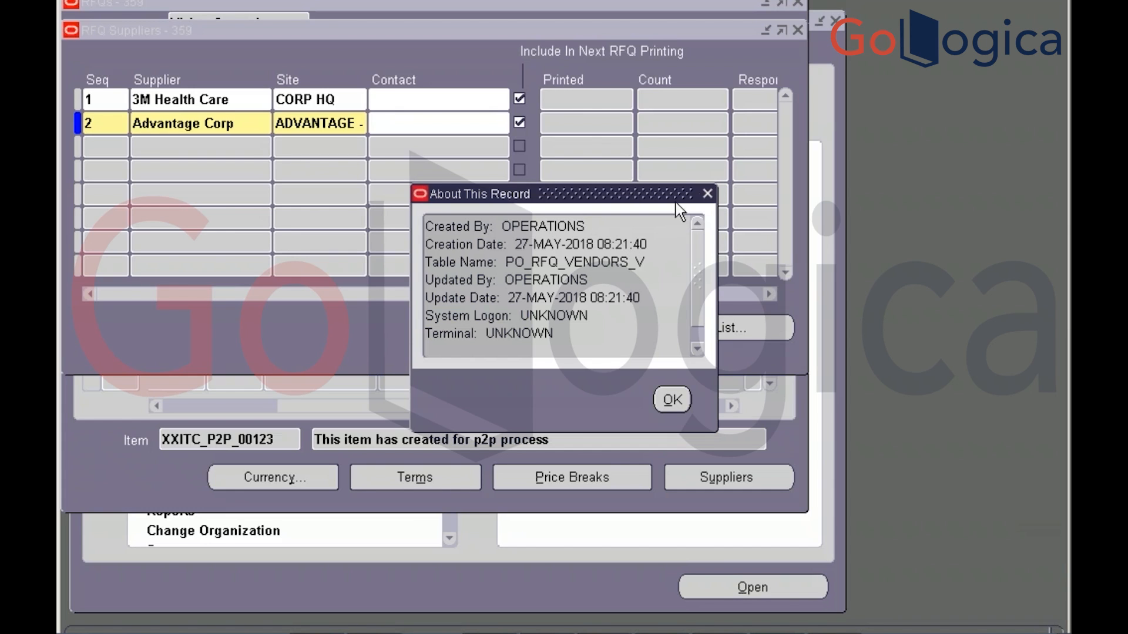
Close the About This Record dialog and cycle through the open windows back to Toad's SQL editor
left_click(707, 194)
key("alt+Tab")
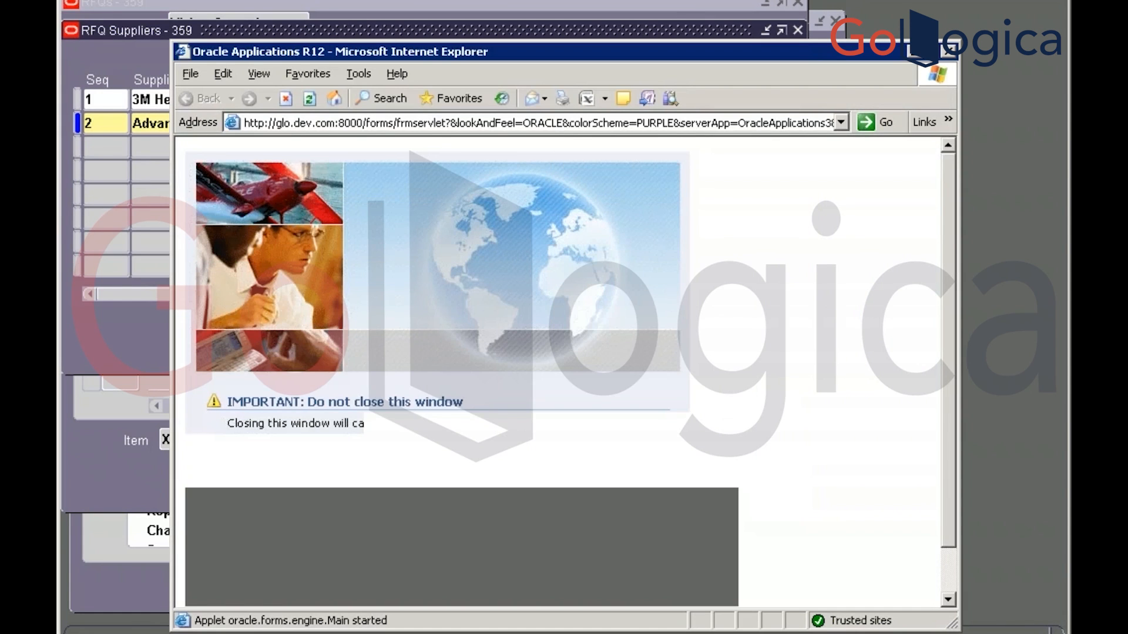
key("alt+Tab")
key("alt+Tab")
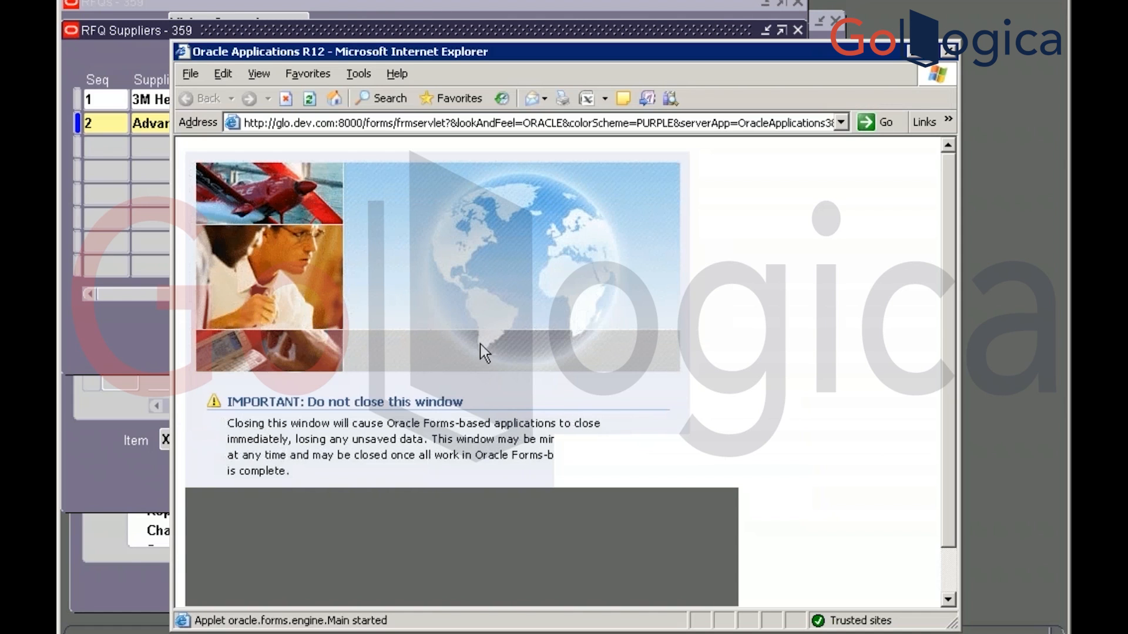
key("alt+Tab")
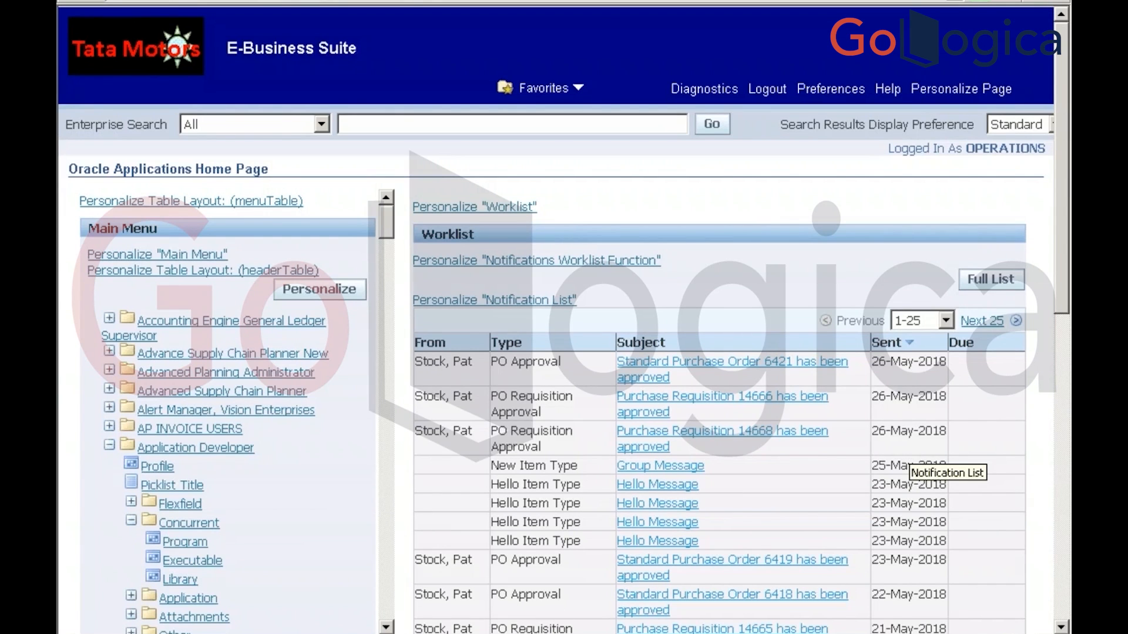
key("alt+Tab")
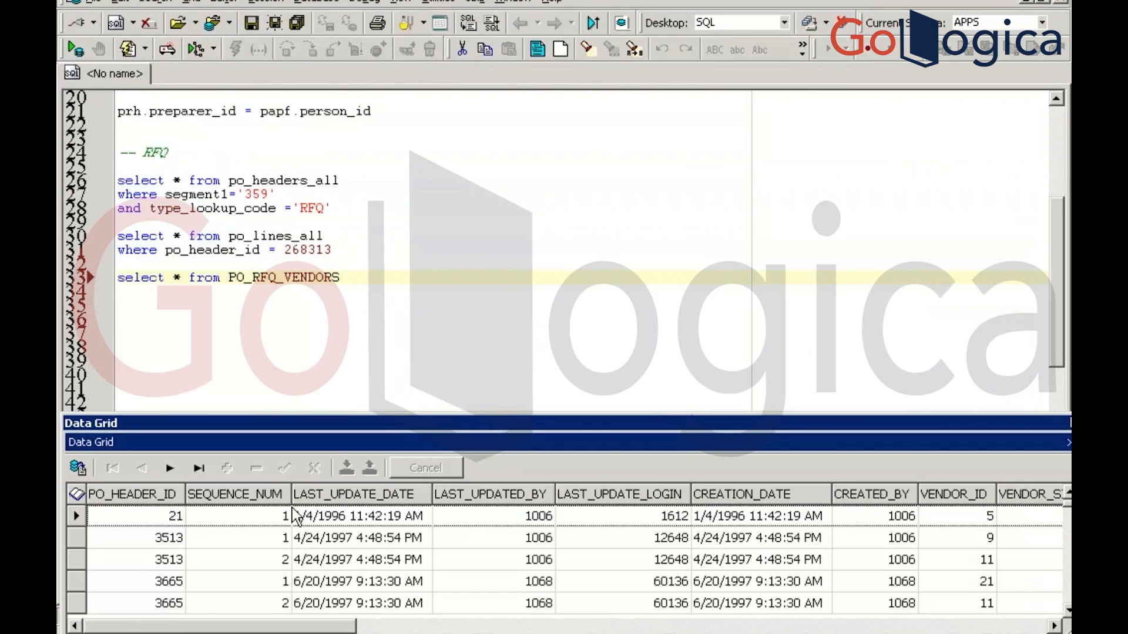
Run the PO_RFQ_VENDORS query and select one of its result rows
left_click(362, 278)
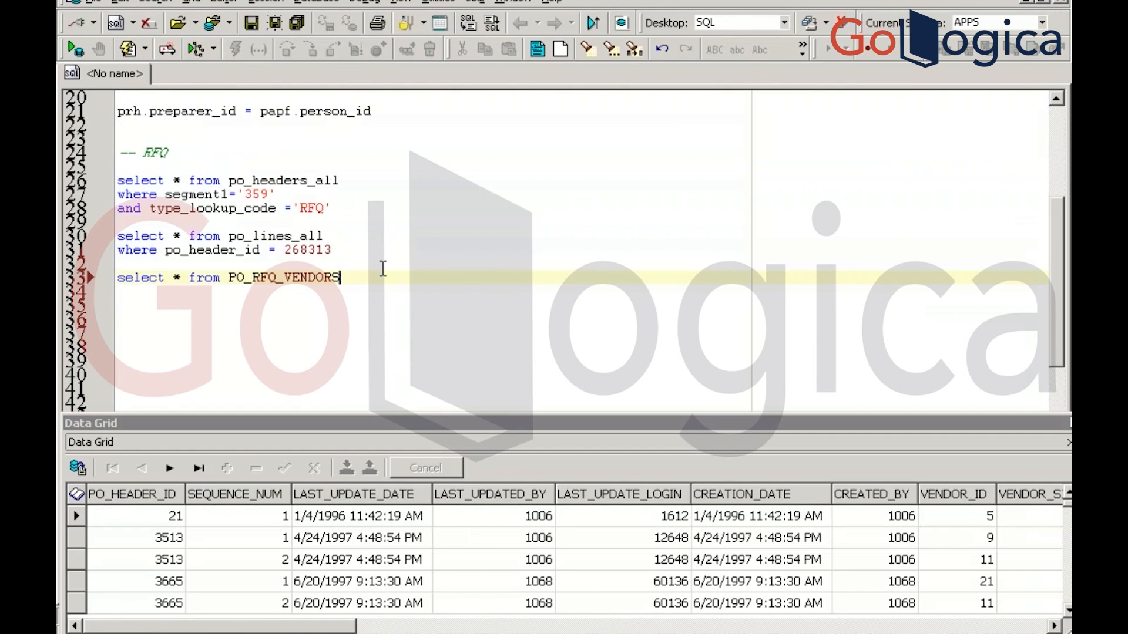
key("F9")
left_click(958, 537)
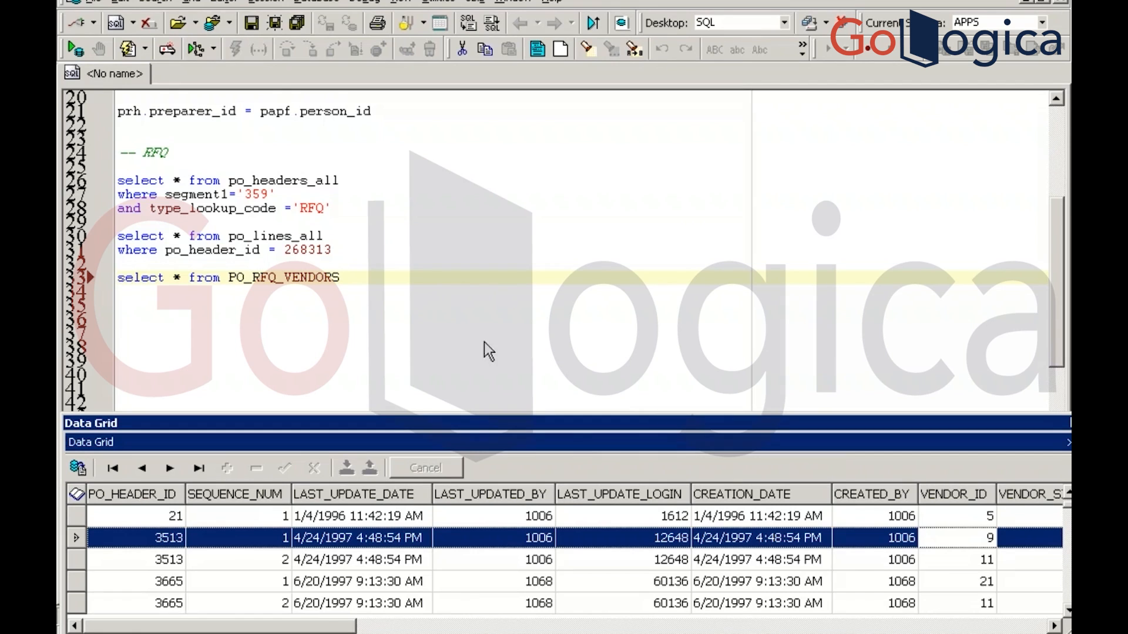
Run the po_headers_all query for RFQ 359 and step across its row to the blank VENDOR_ID
left_click(358, 247)
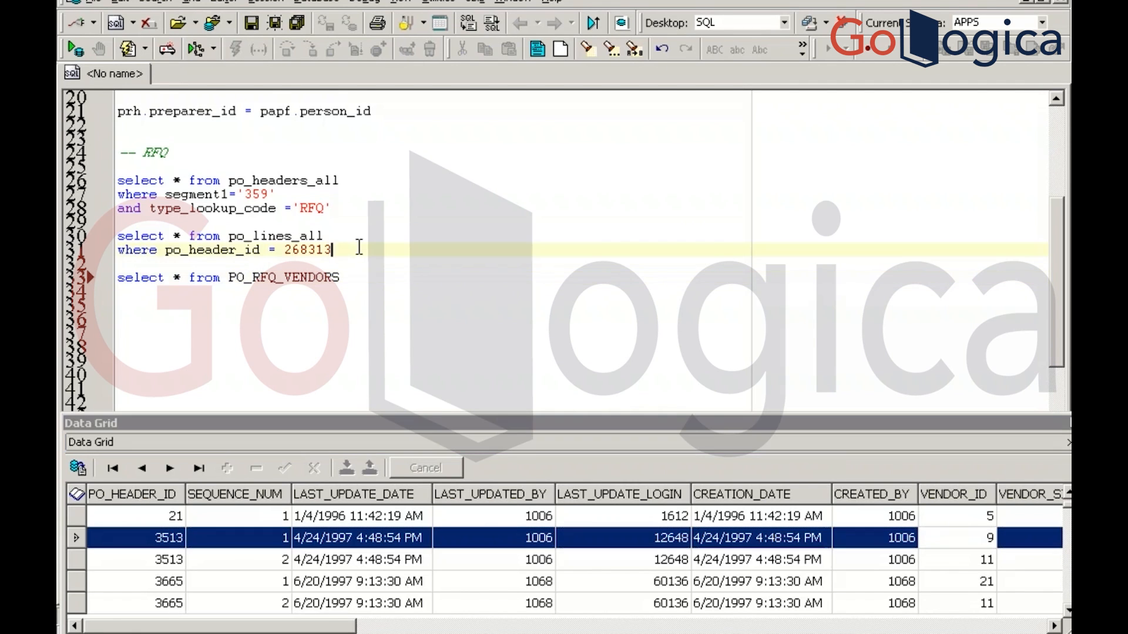
left_click(344, 191)
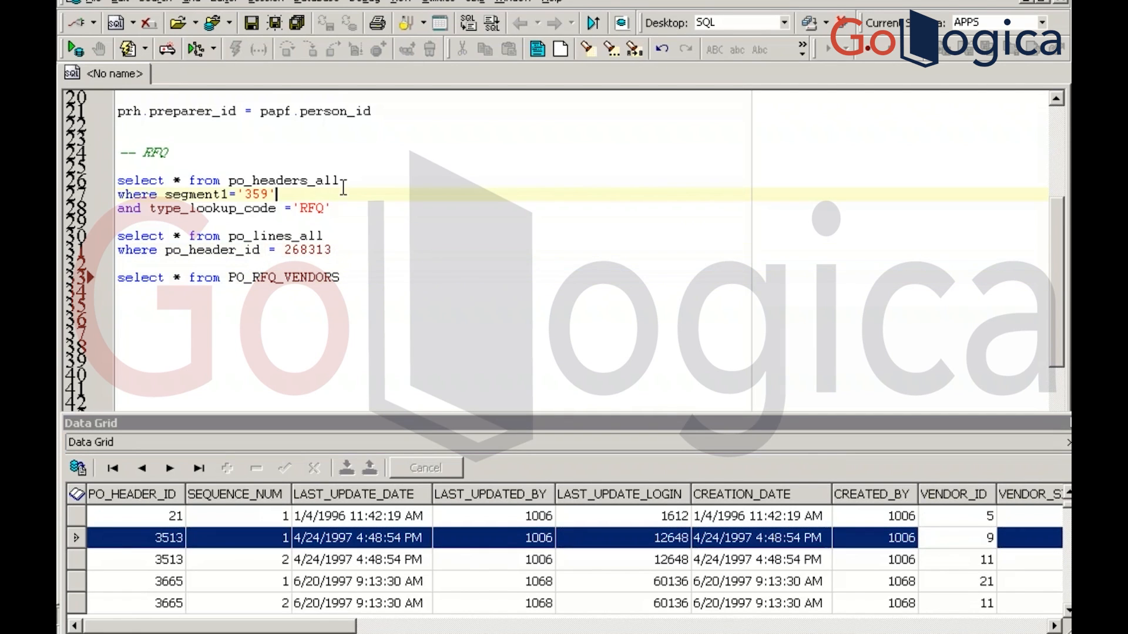
key("F9")
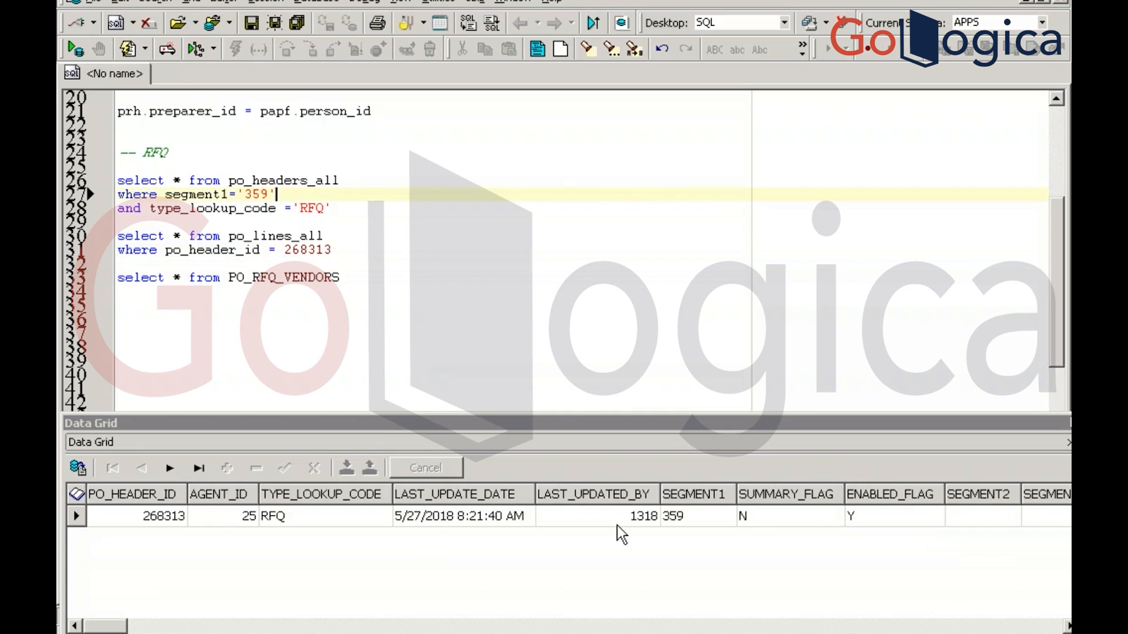
left_click(293, 518)
key("Right")
key("Right")
key("Right")
key("Right")
key("Right")
key("Right")
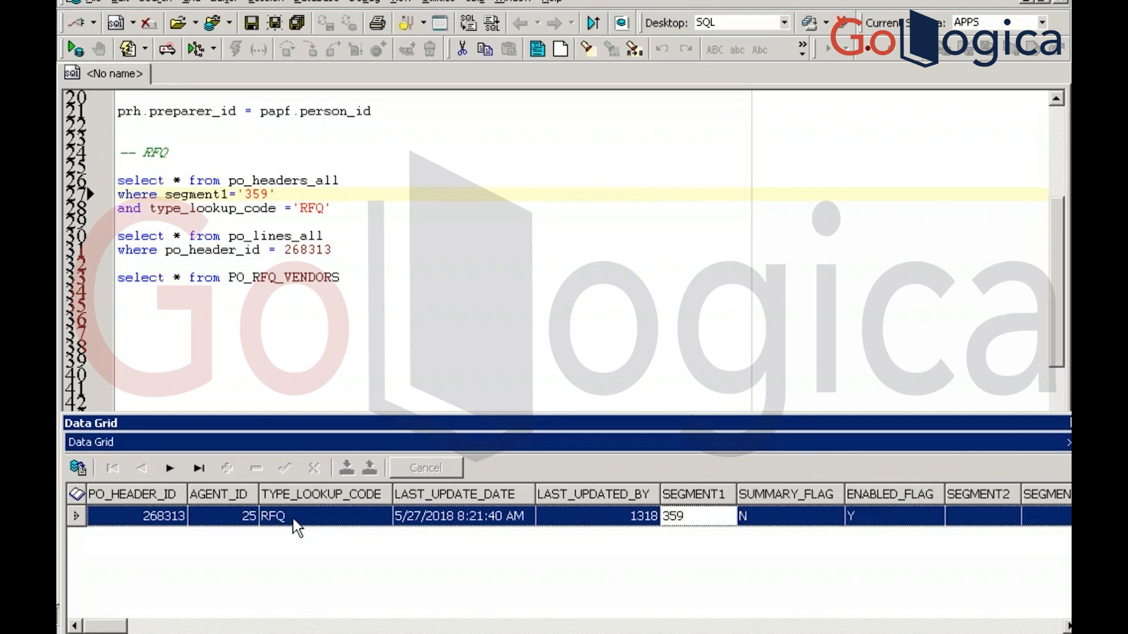
key("Right")
key("Right")
key("Right")
key("Right")
key("Right")
key("Right")
key("Right")
key("Right")
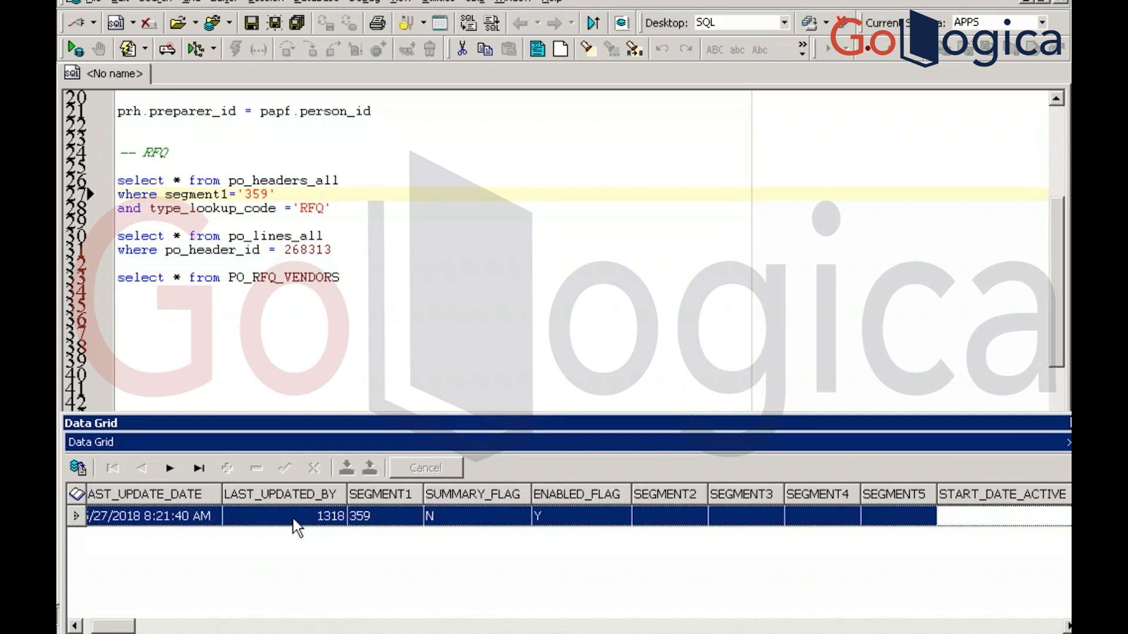
key("Right")
key("Right")
key("Right")
key("Right")
key("Right")
key("Right")
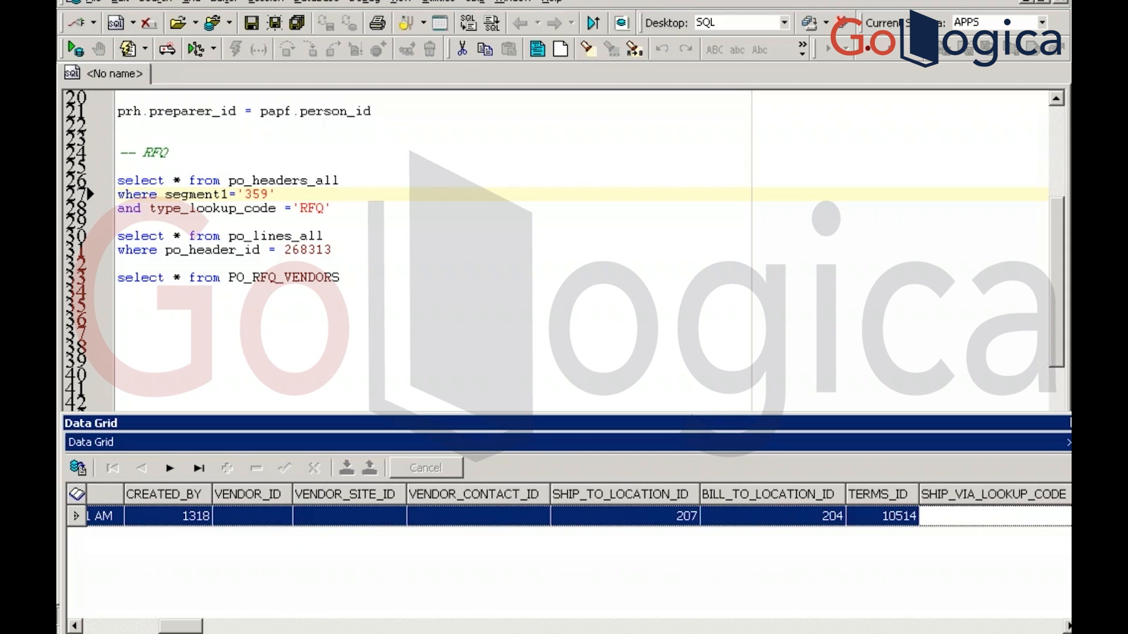
Minimize and restore the remote desktop session, then switch to the E-Business Suite window
left_click(676, 1)
mouse_move(834, 633)
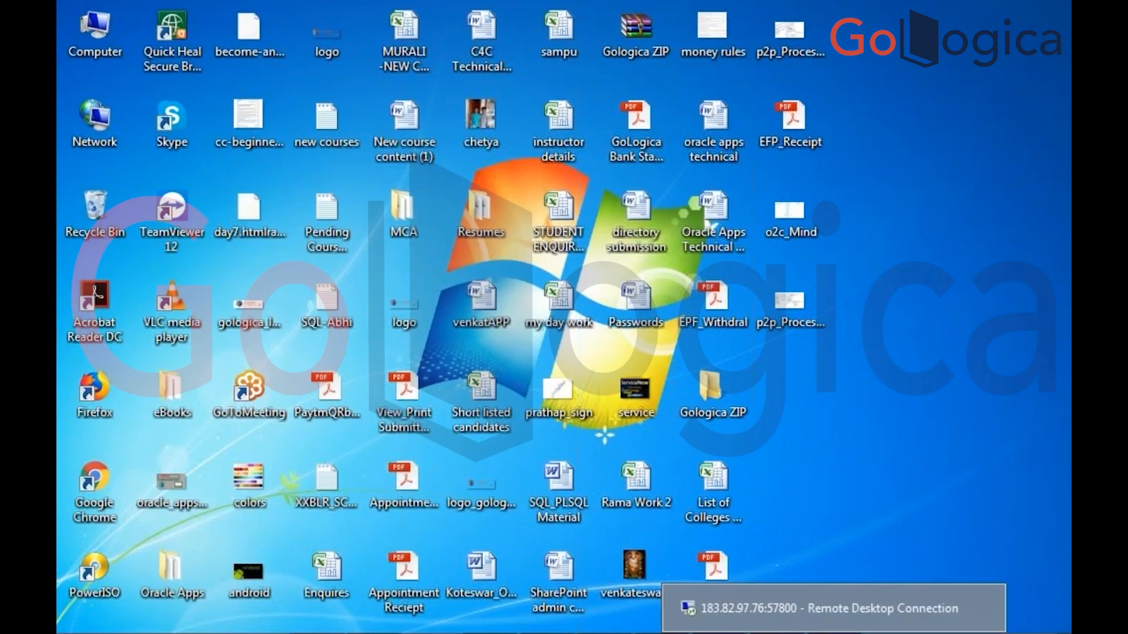
left_click(828, 609)
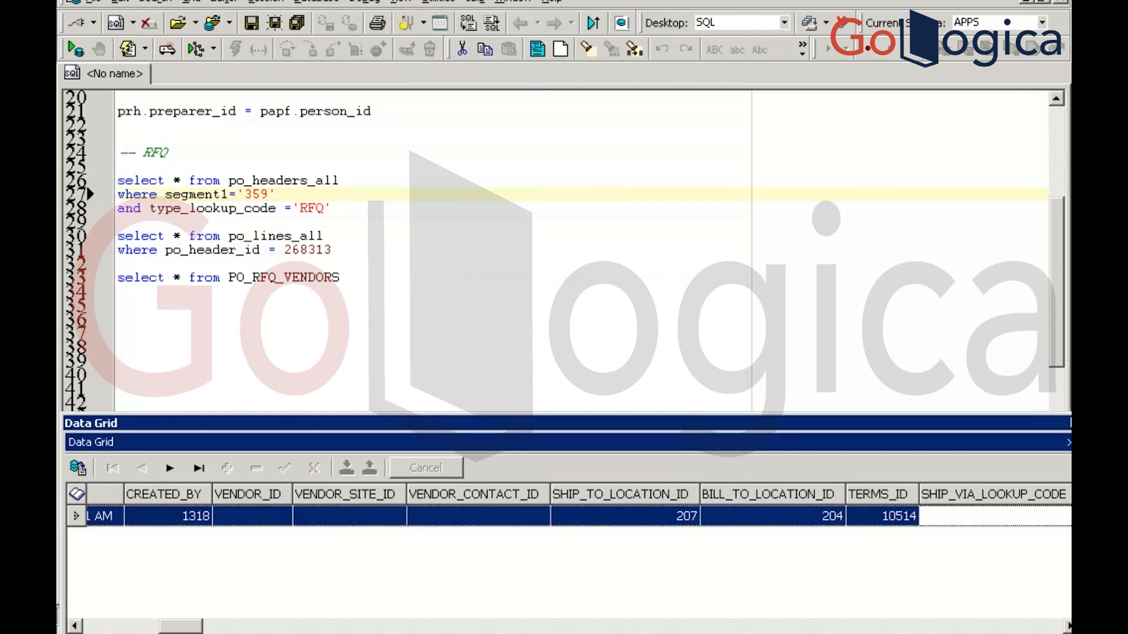
key("alt+Tab")
key("alt+Tab")
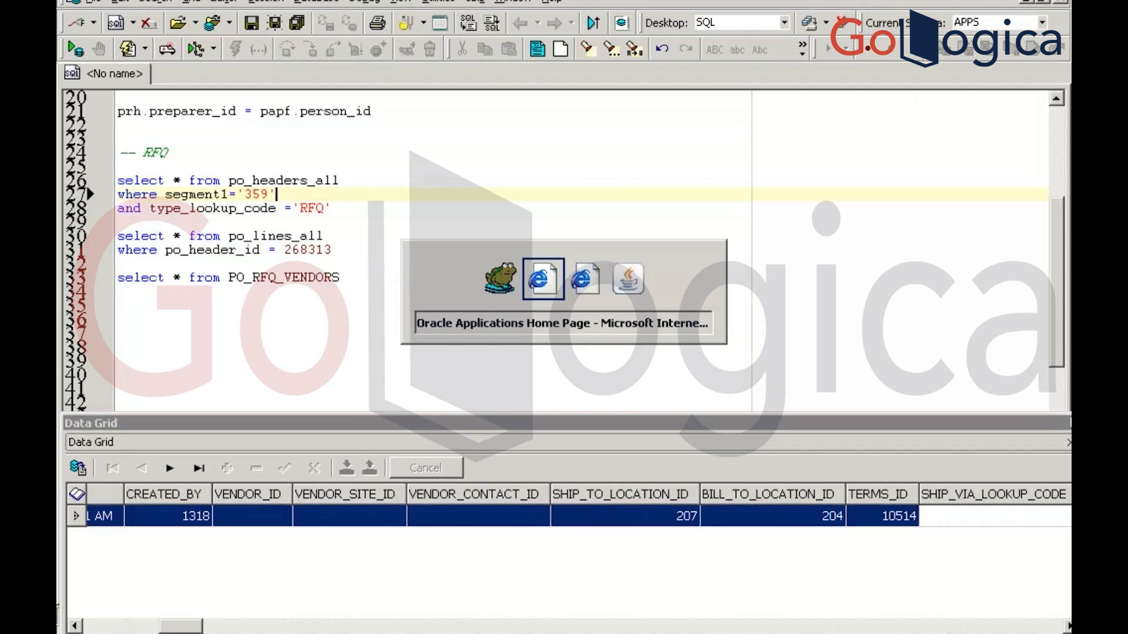
key("alt+Tab")
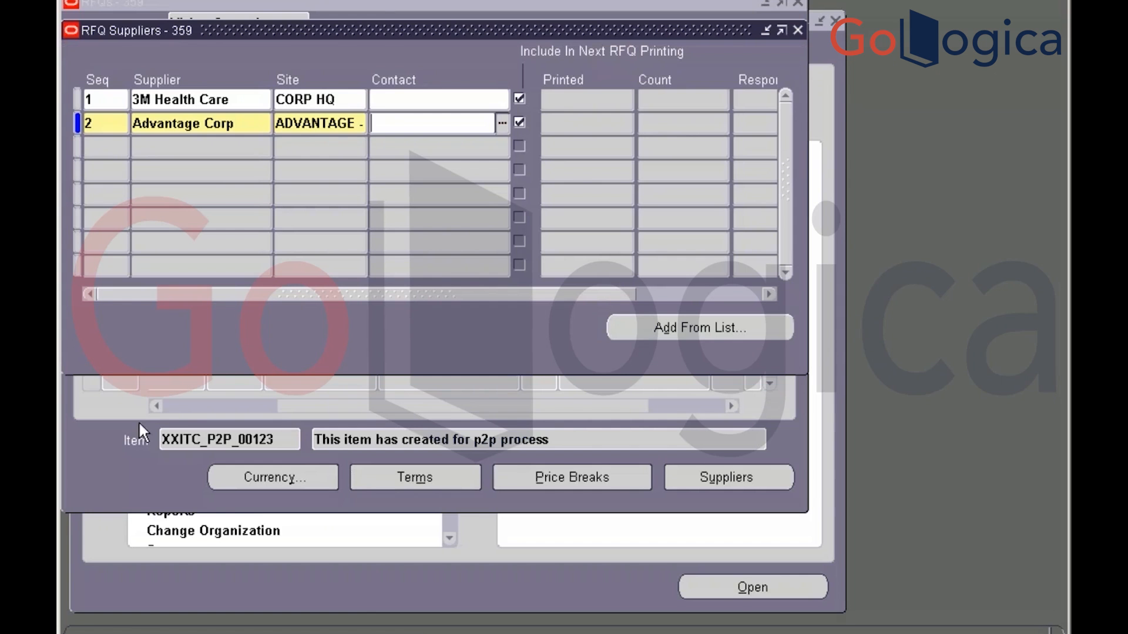
Check the 3M Health Care row's record history shows table PO_RFQ_VENDORS_V, then return to Toad
left_click(203, 99)
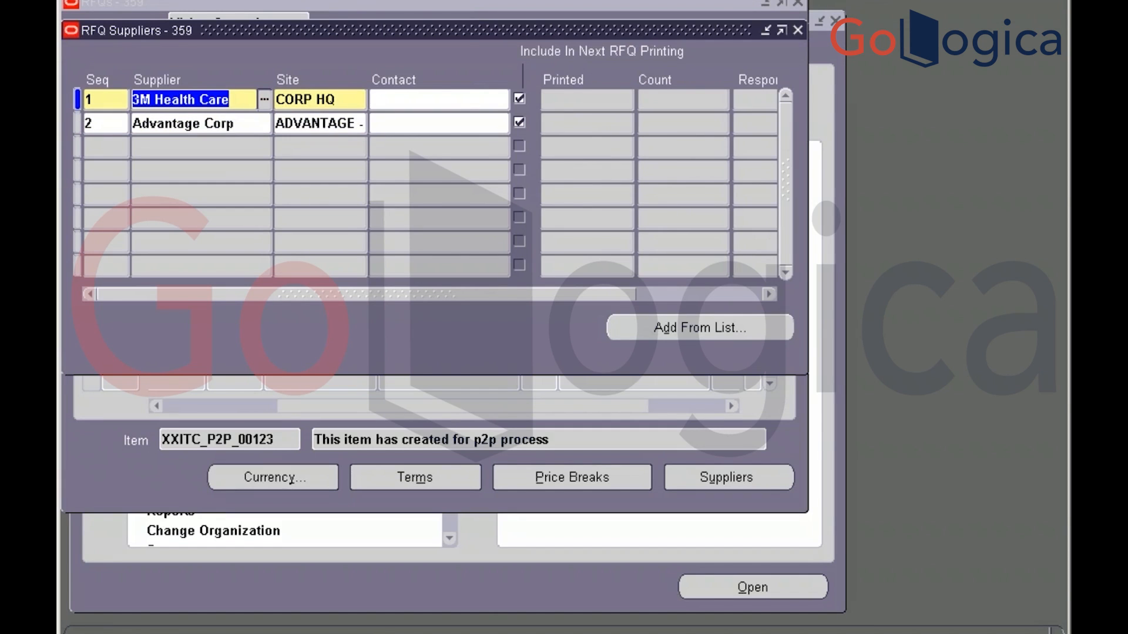
left_click(312, 1)
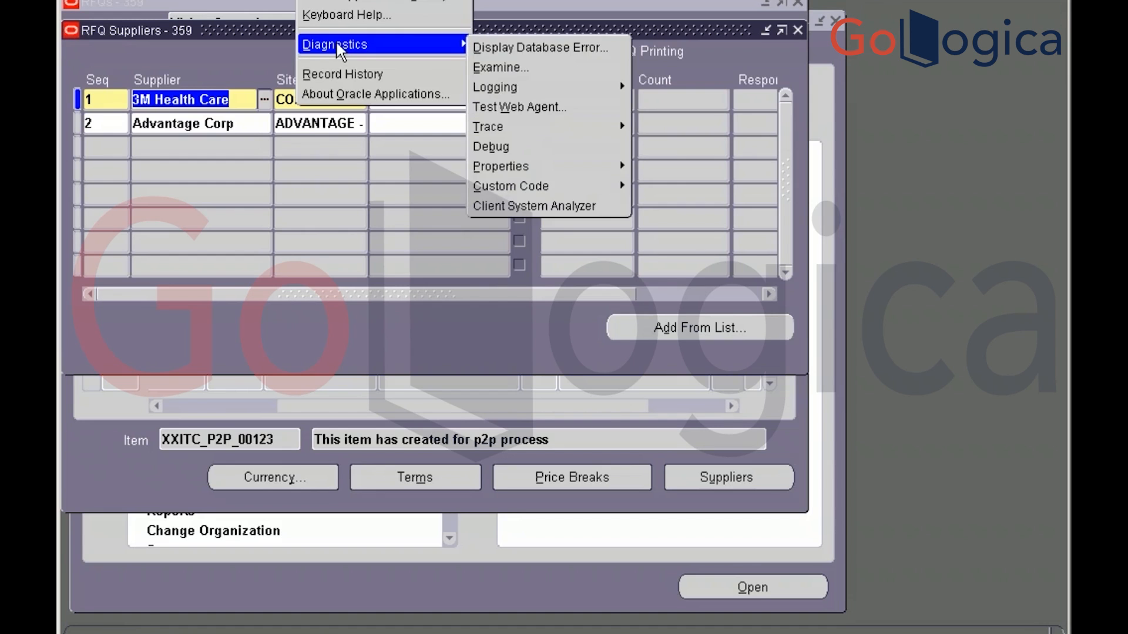
left_click(338, 73)
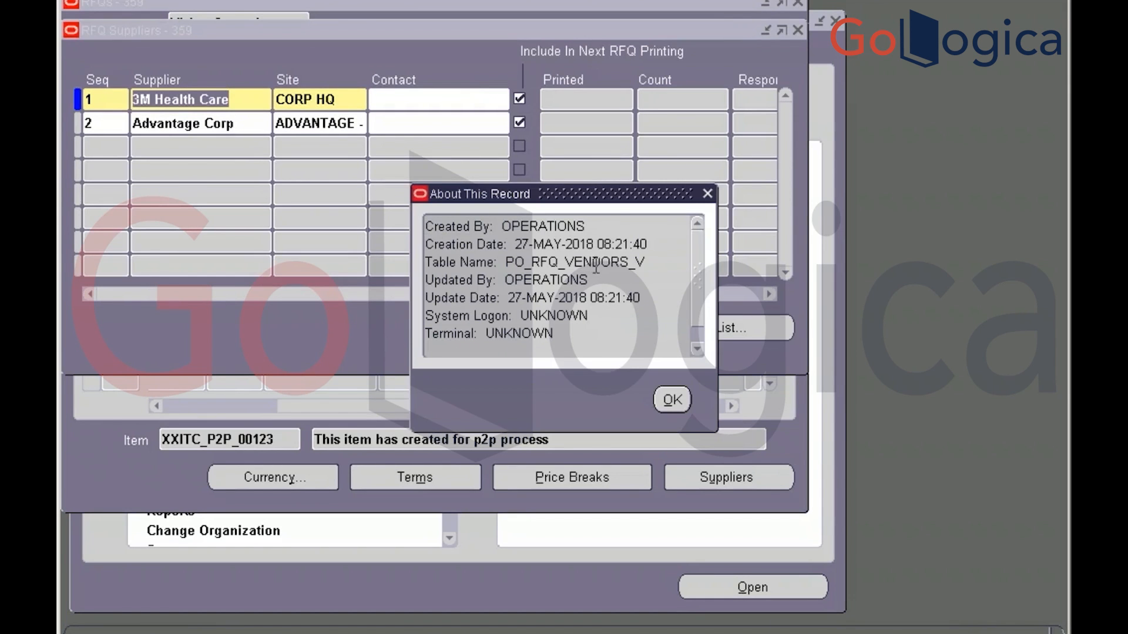
left_click(673, 400)
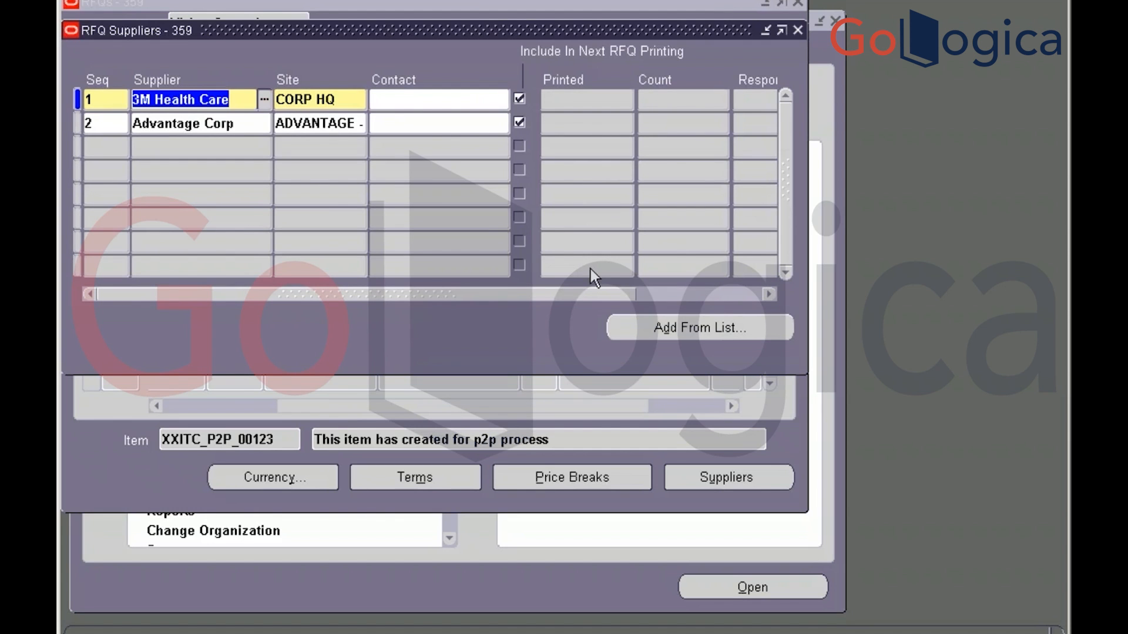
key("alt+Tab")
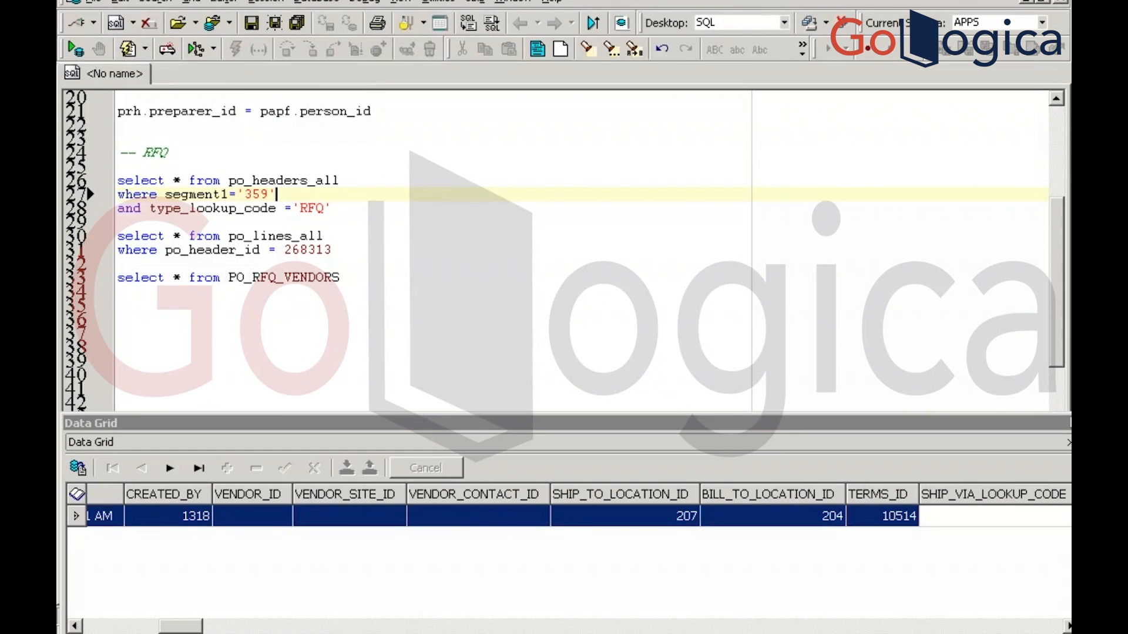
Write PO_RFQ_VENDORS_V on new line 35 by copying PO_RFQ_VENDORS and appending _V
left_click(351, 285)
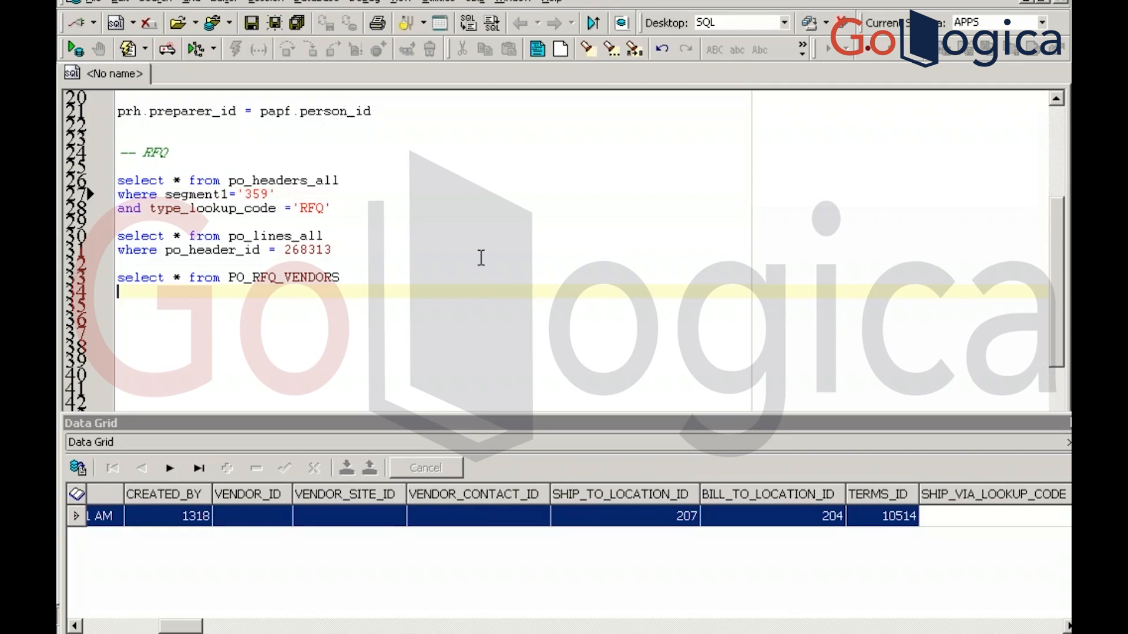
key("Return")
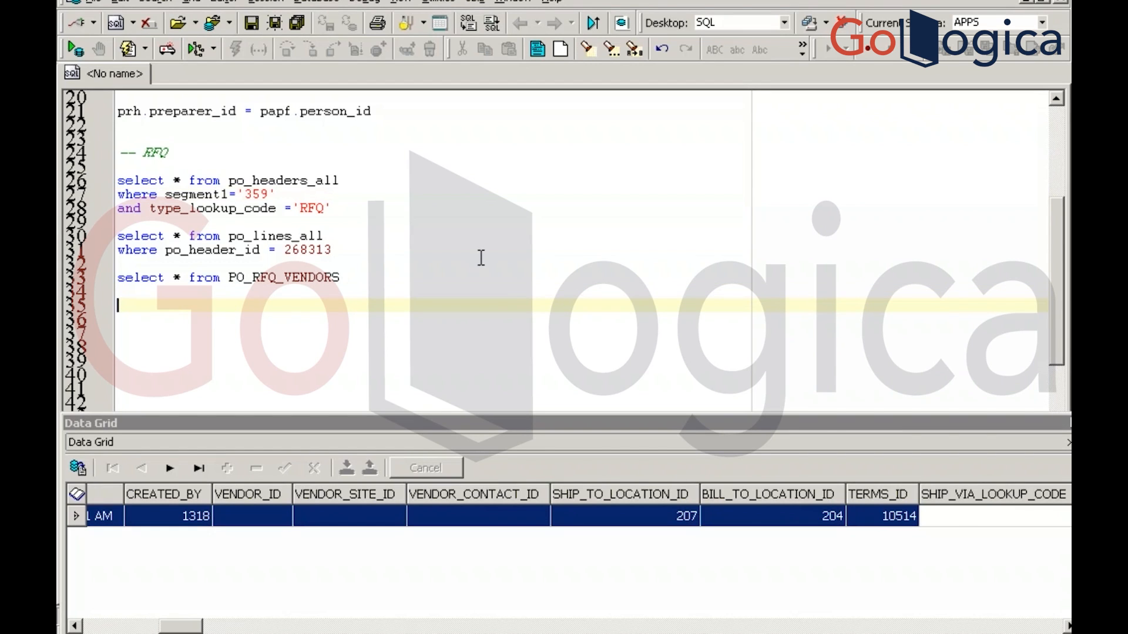
left_click(378, 289)
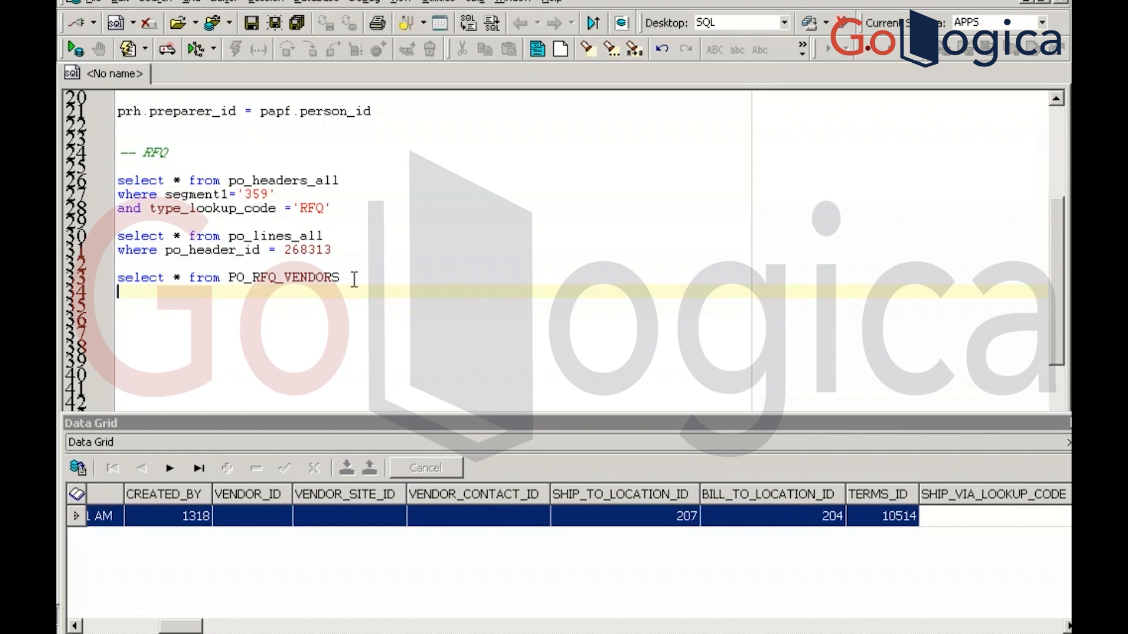
left_click(355, 279)
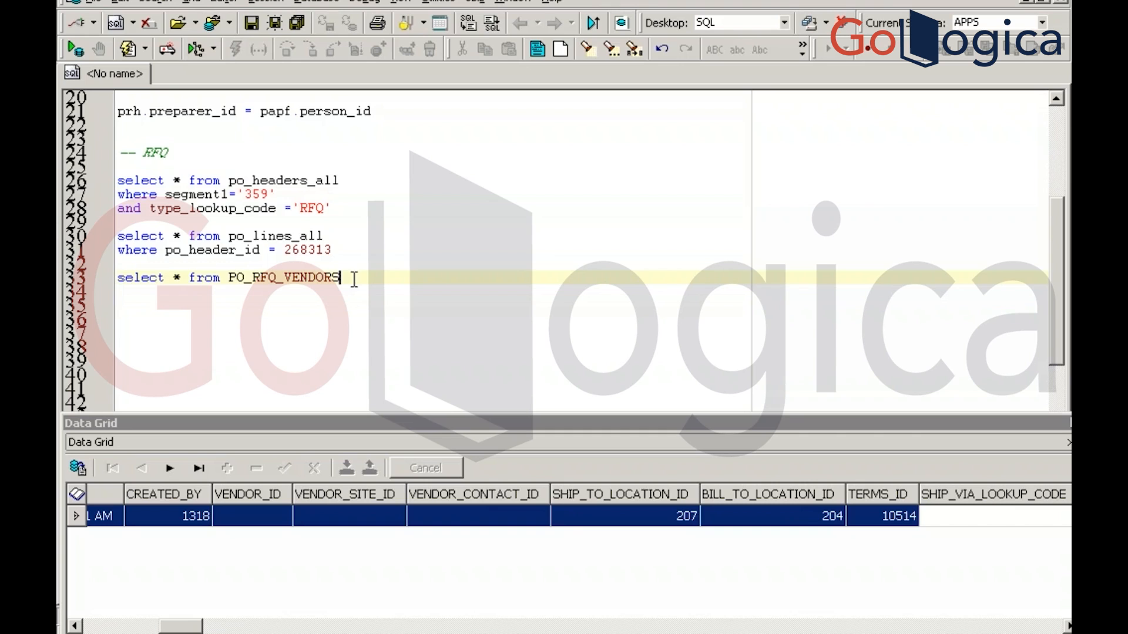
left_click(232, 274)
key("shift+Right")
key("shift+Right")
key("shift+Right")
key("shift+Right")
key("shift+Right")
key("shift+Right")
key("shift+Right")
key("shift+Right")
key("shift+Right")
key("shift+Right")
key("shift+Right")
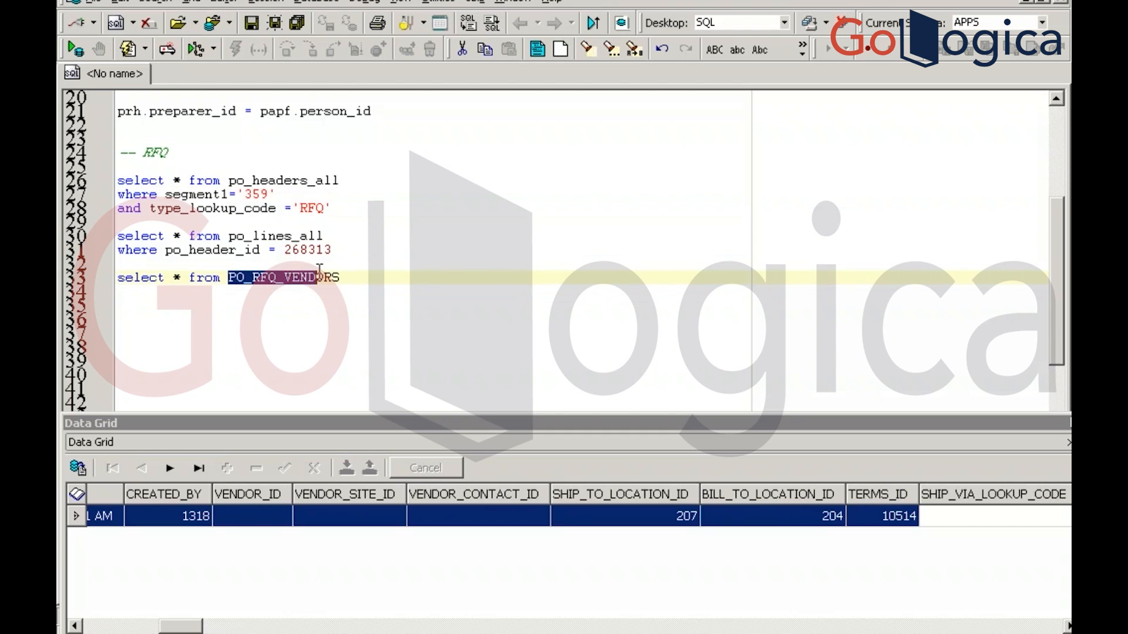
key("shift+Right")
key("shift+Right")
key("shift+Right")
key("ctrl+c")
key("Down")
key("Down")
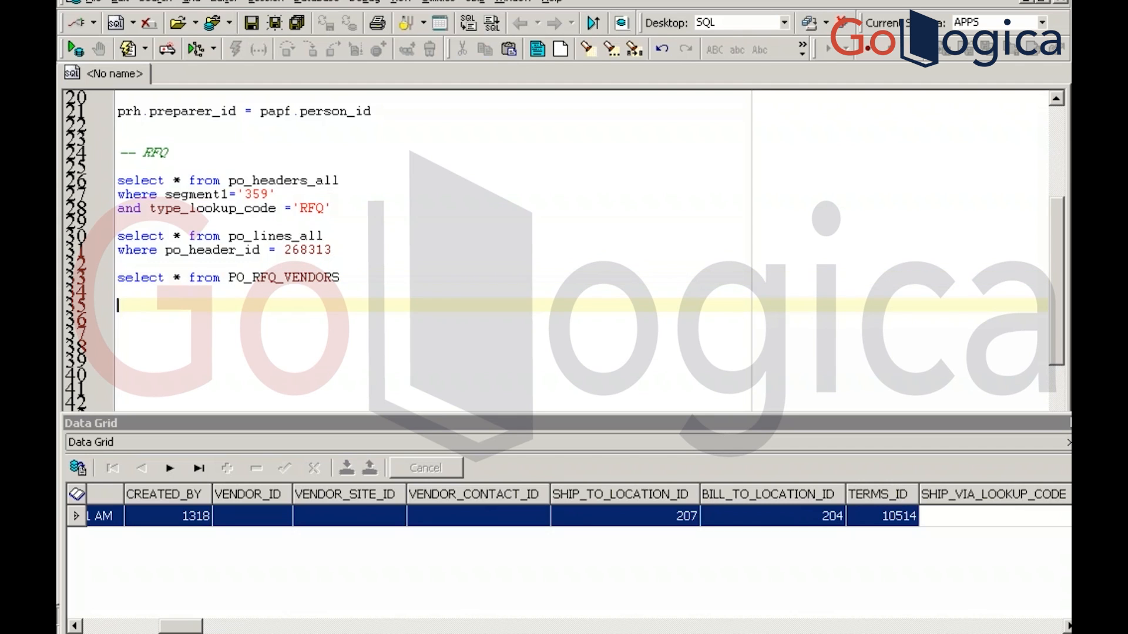
key("ctrl+v")
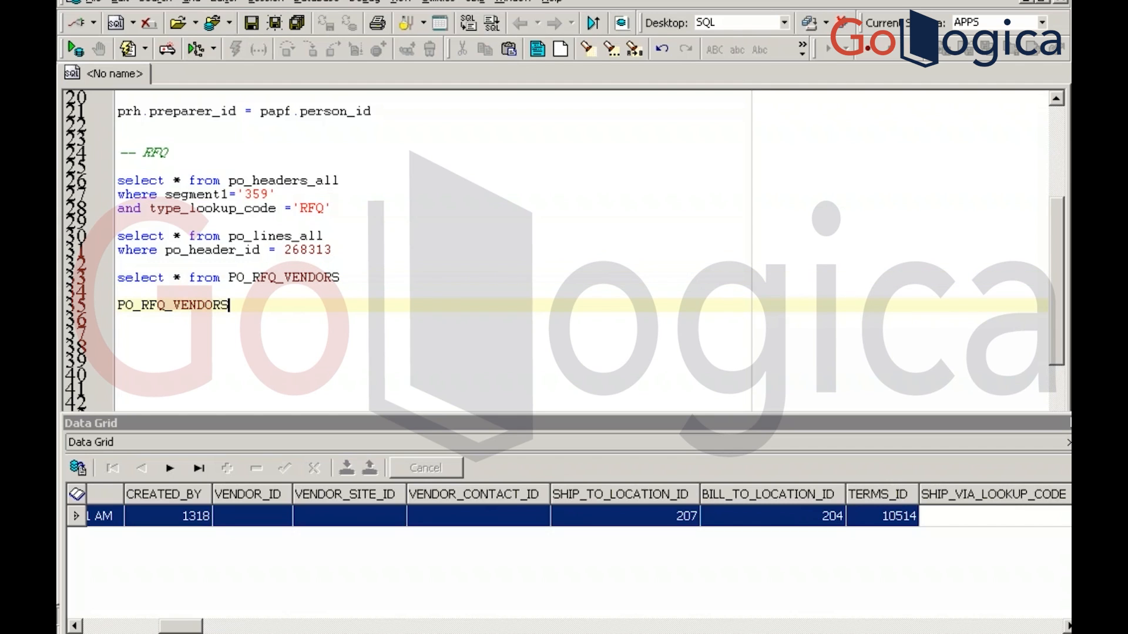
type("_V")
key("alt+Tab")
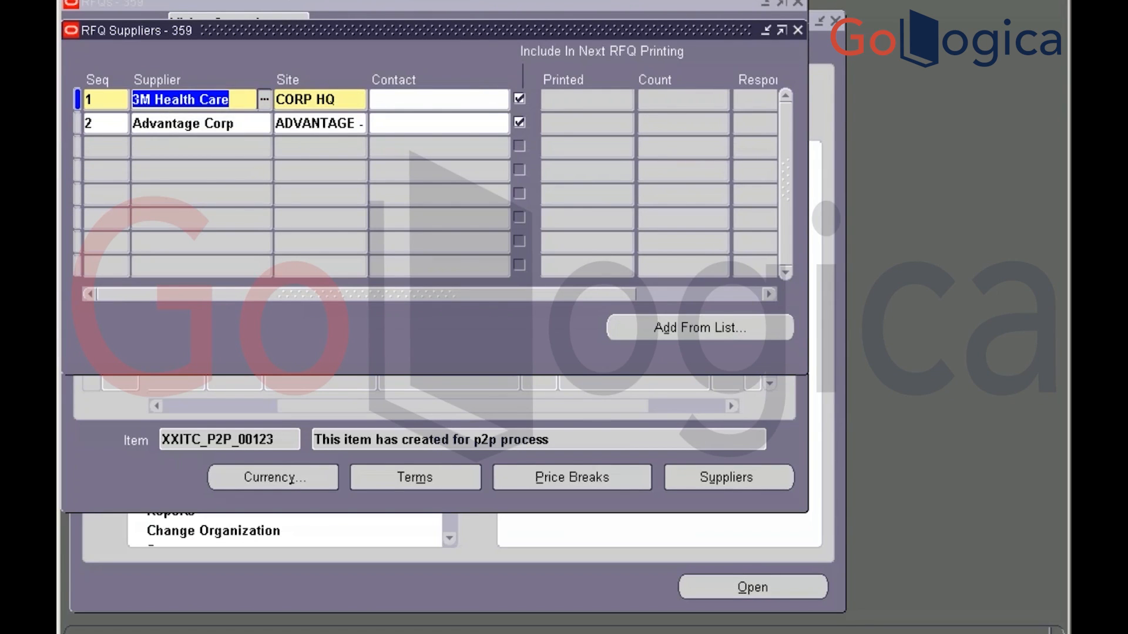
Examine the Supplier field via Diagnostics: block RFQ_VENDORS, field VENDOR_NAME, then return to Toad
left_click(317, 0)
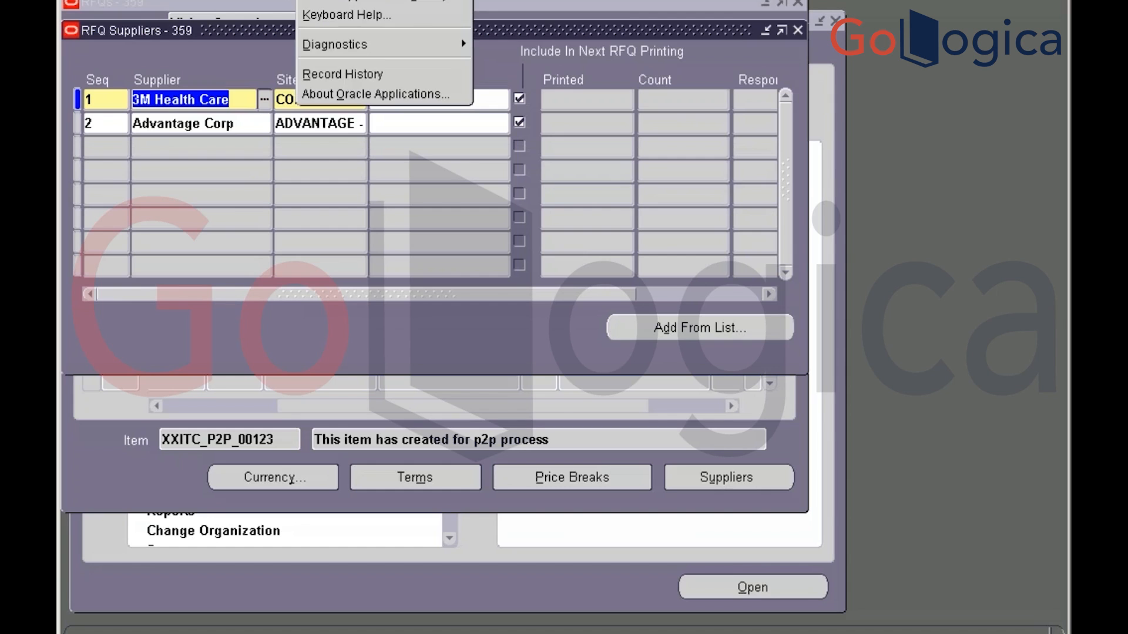
left_click(374, 46)
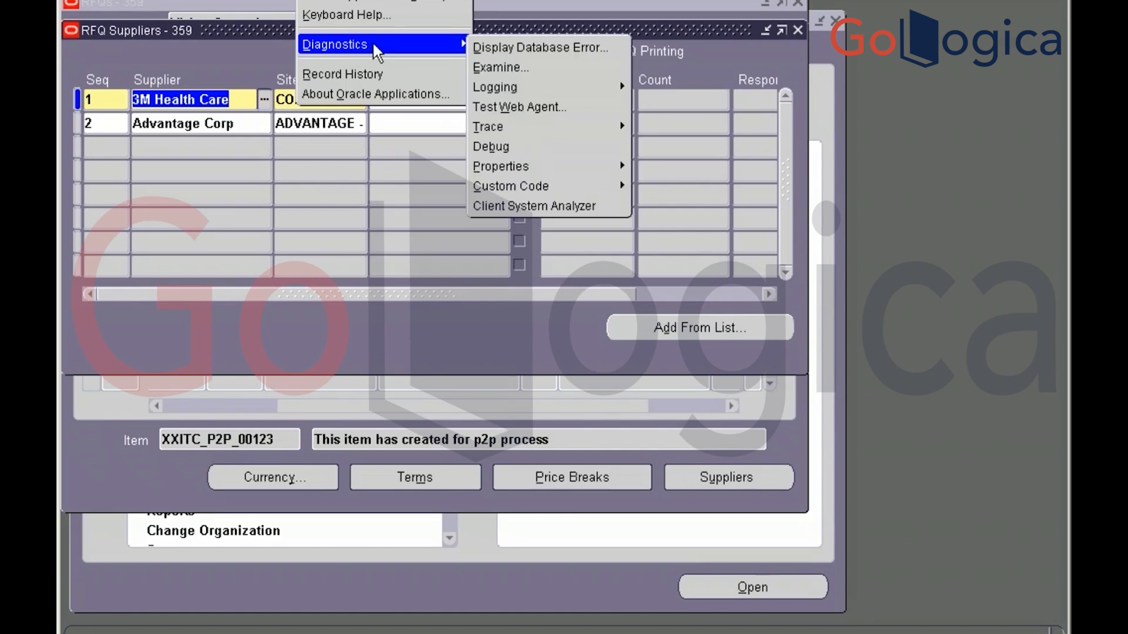
left_click(518, 70)
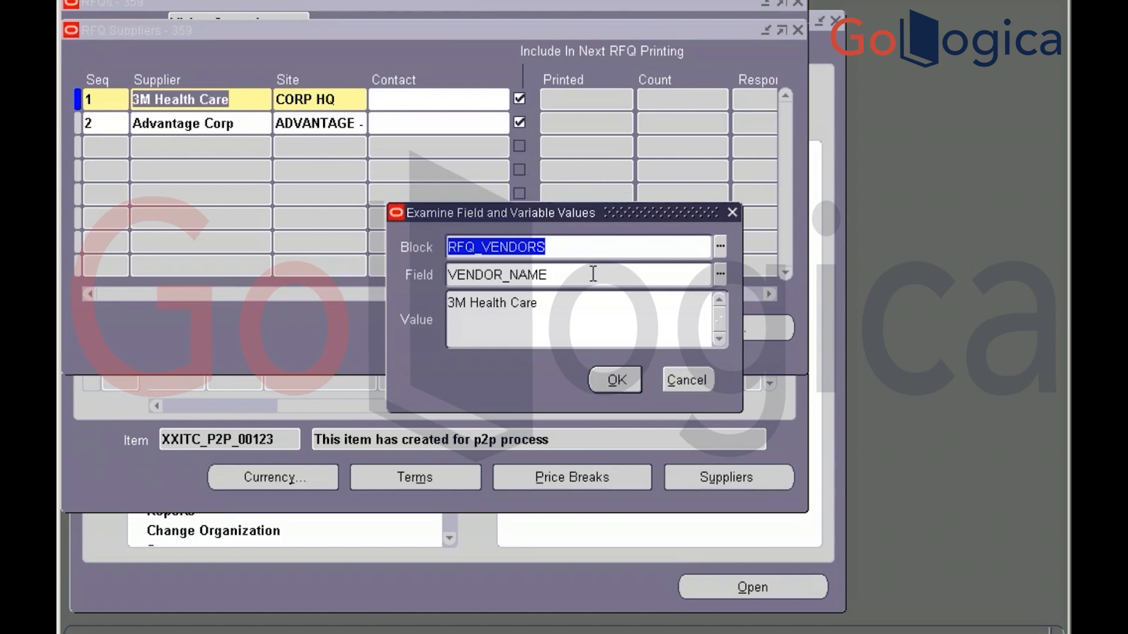
key("Tab")
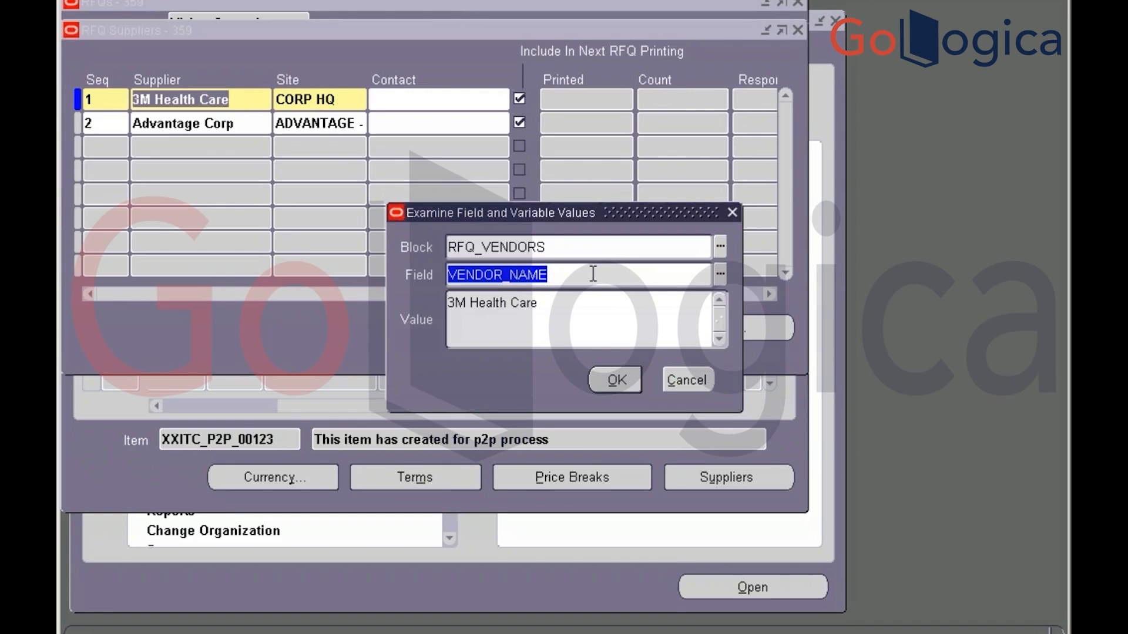
left_click(686, 380)
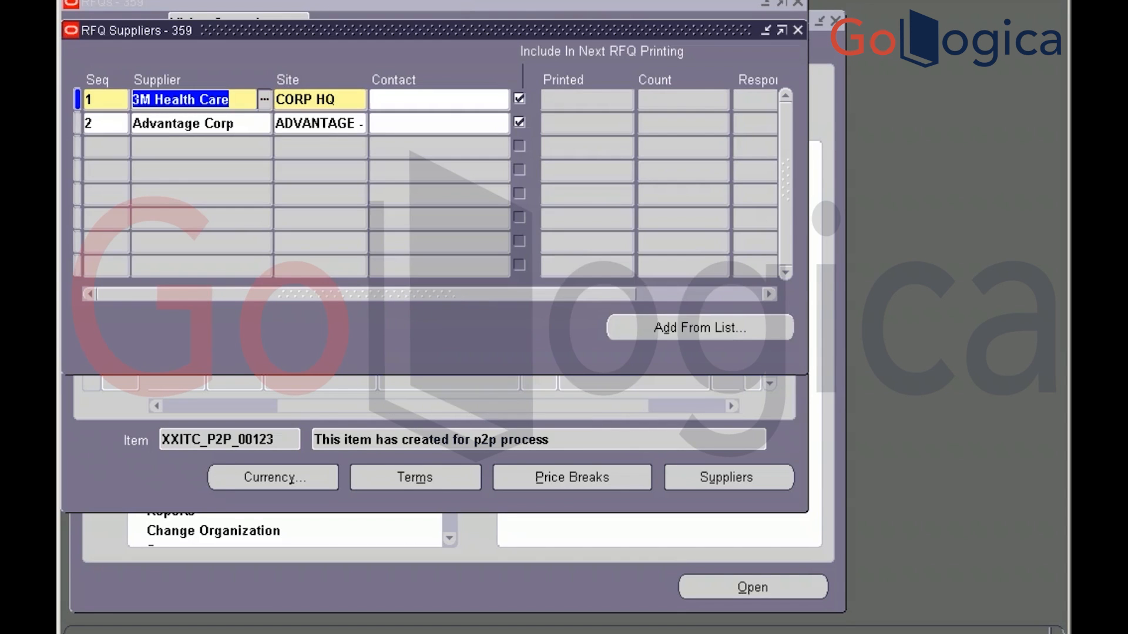
key("alt+Tab")
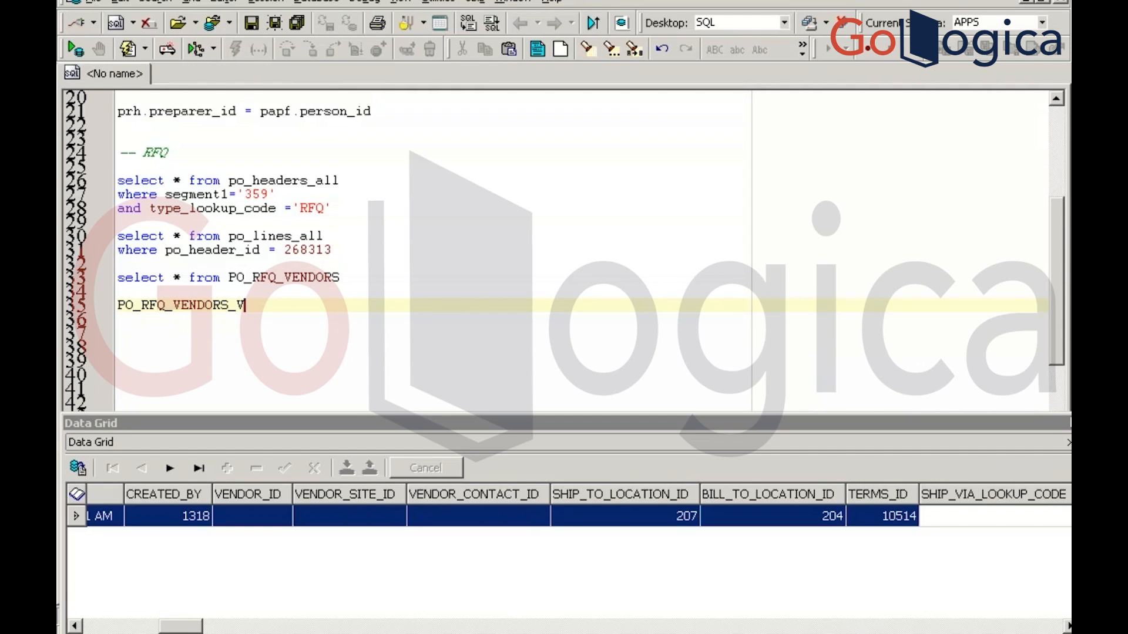
key("F4")
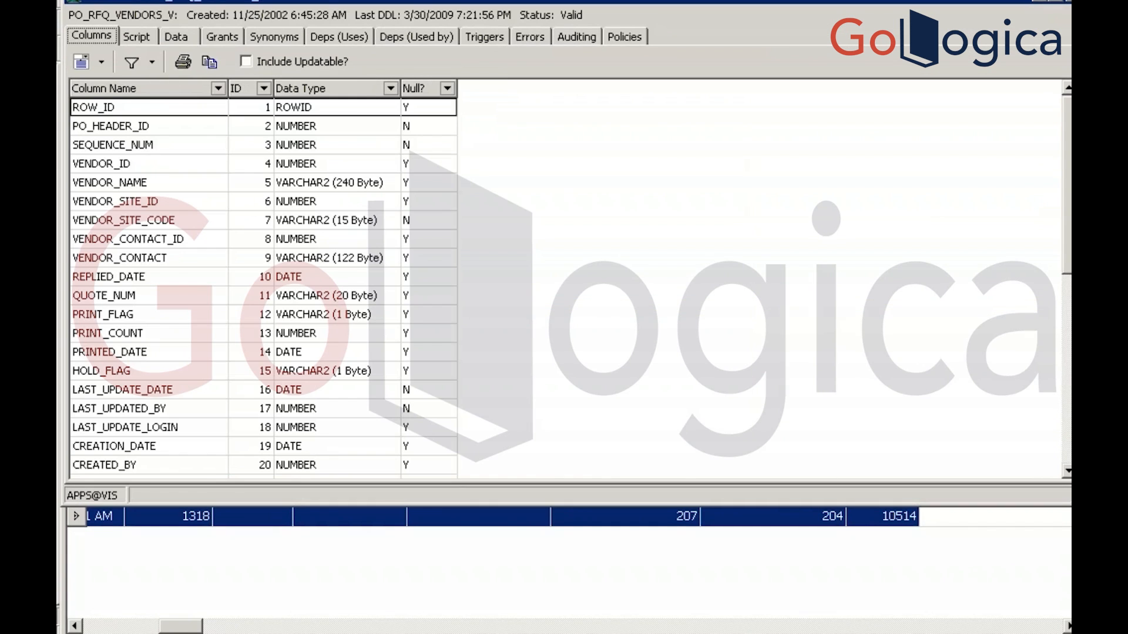
left_click(144, 36)
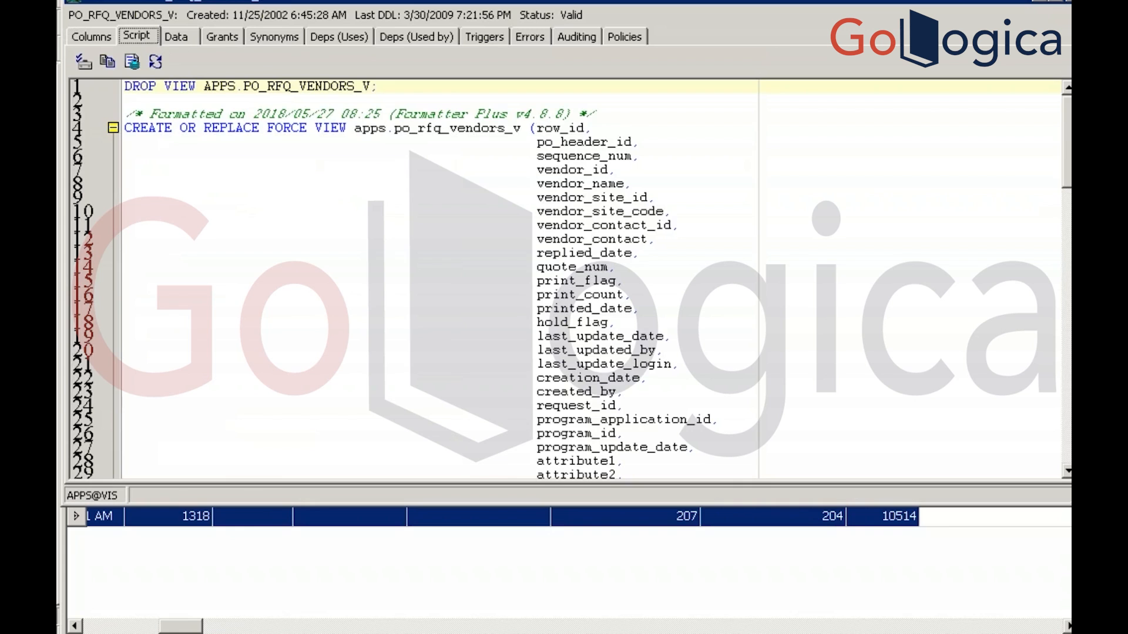
left_click(331, 113)
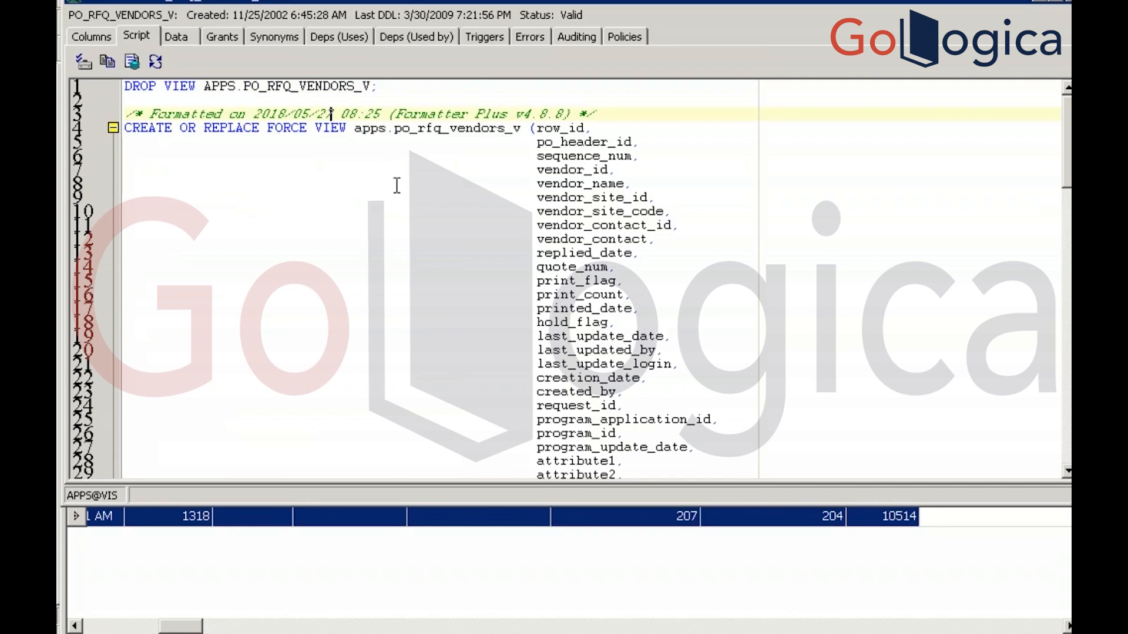
key("ctrl+f")
key("ctrl+v")
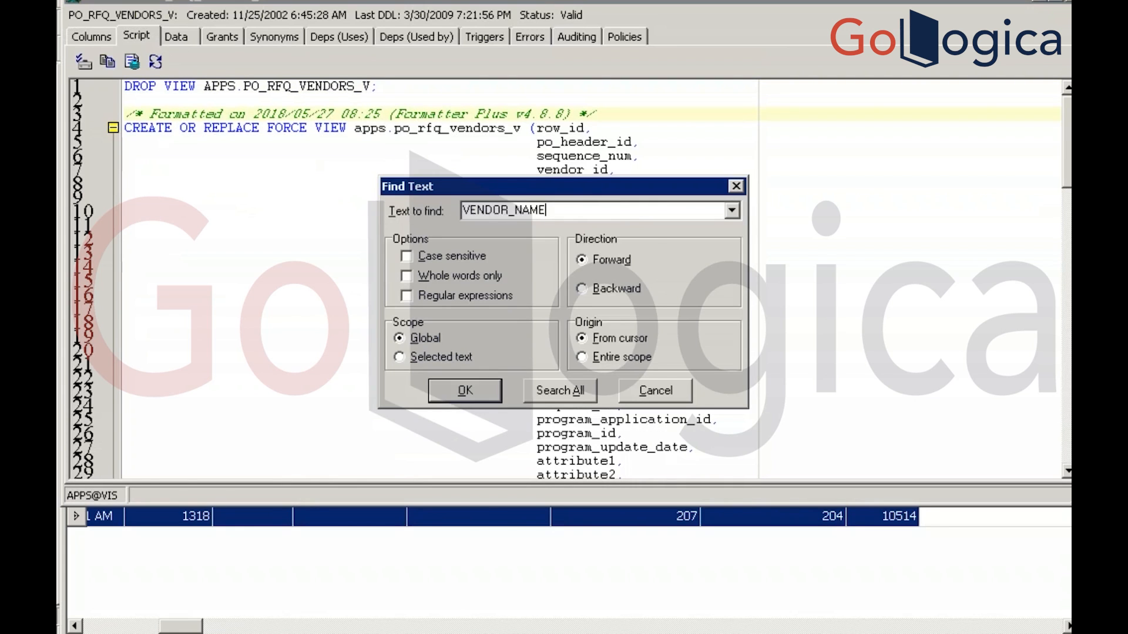
key("Return")
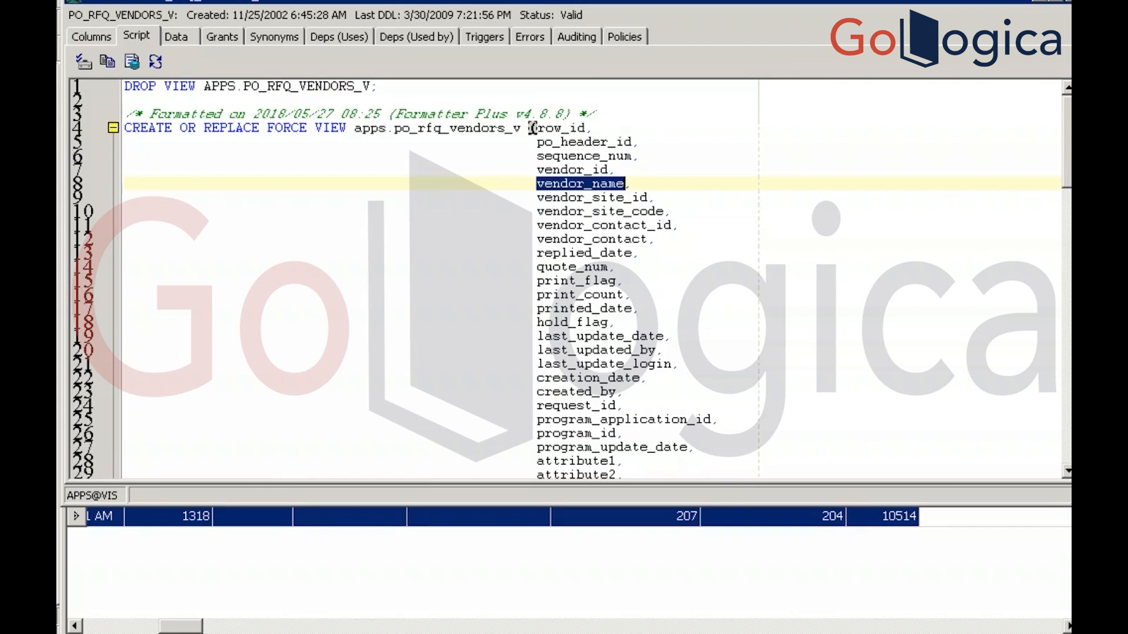
key("F3")
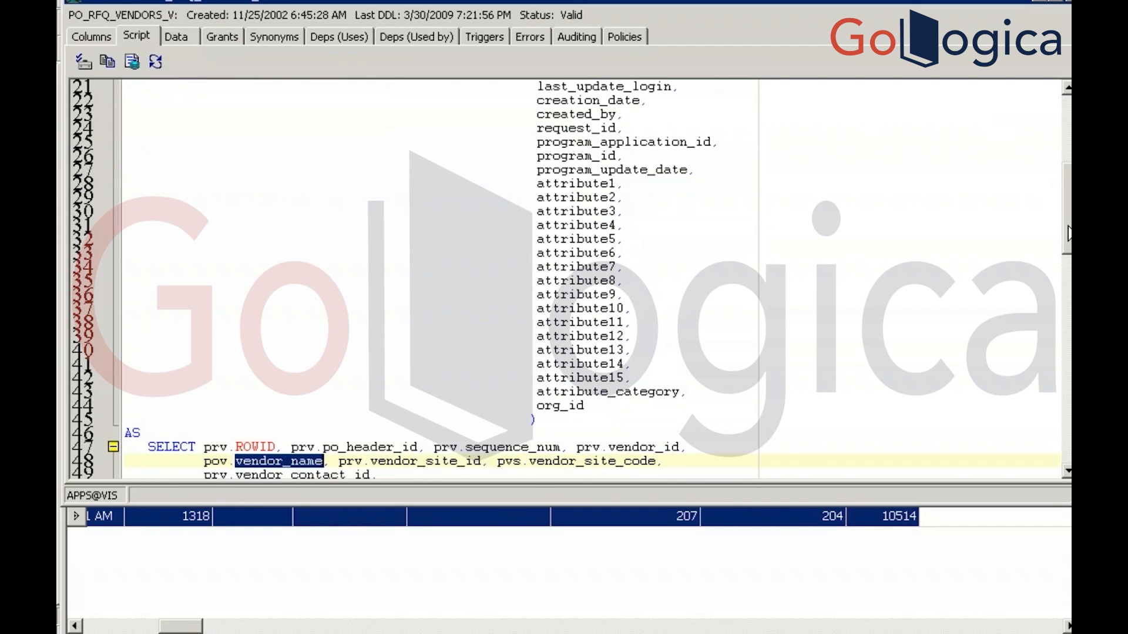
left_click_drag(1069, 216, 1067, 316)
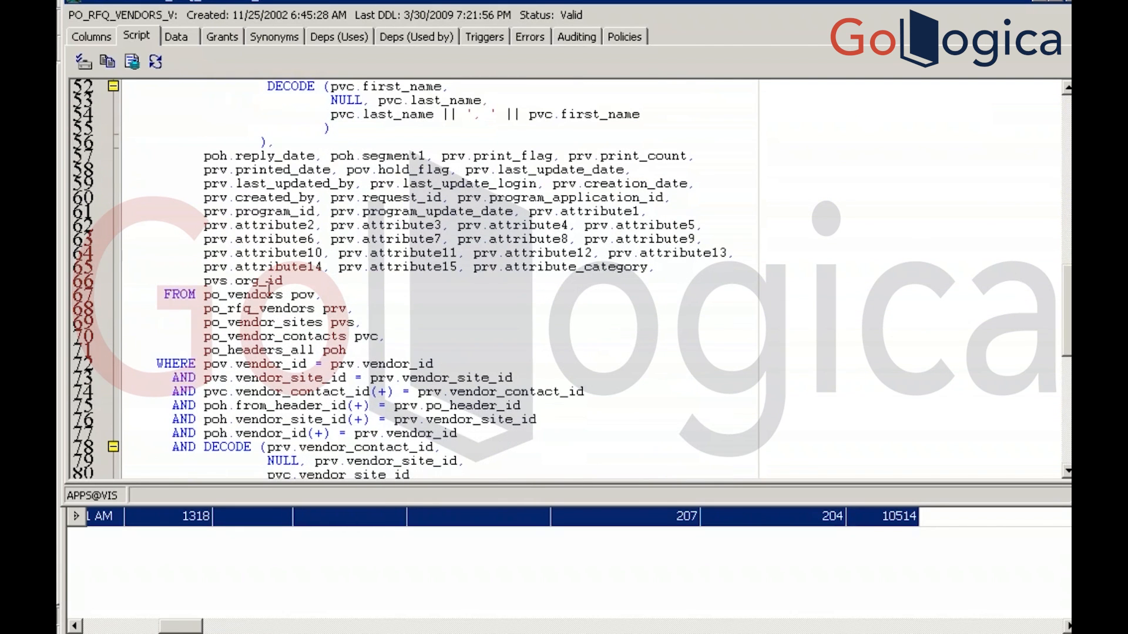
left_click_drag(203, 294, 318, 292)
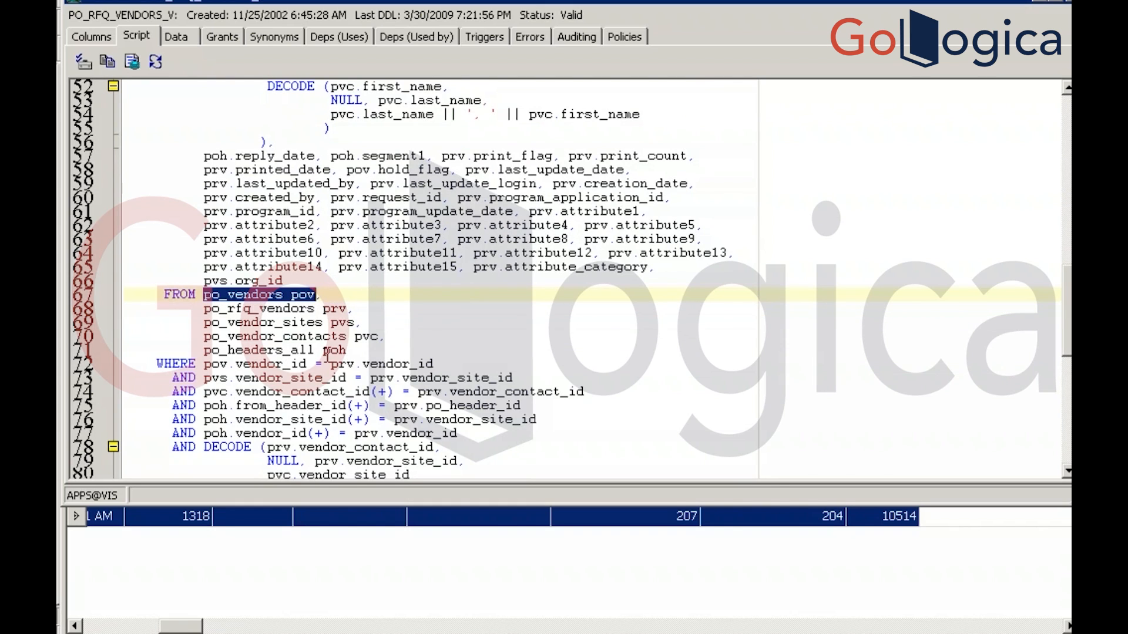
key("Escape")
left_click(273, 316)
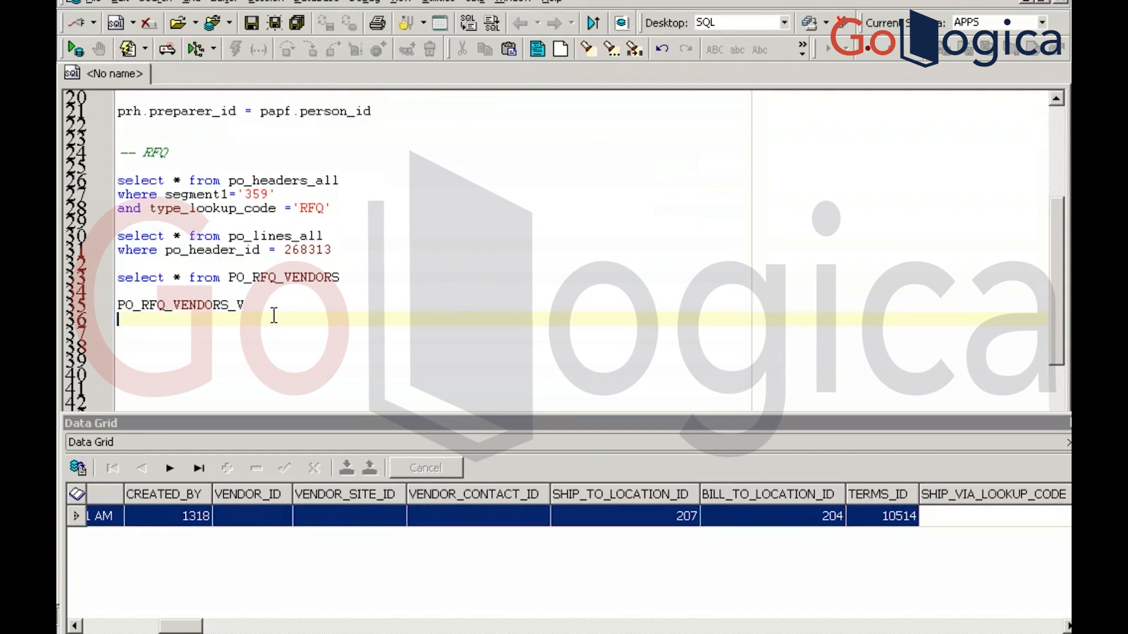
Run select * from po_vendors pov on new line 37, then return to the RFQ Suppliers window
key("Return")
type("select * from ")
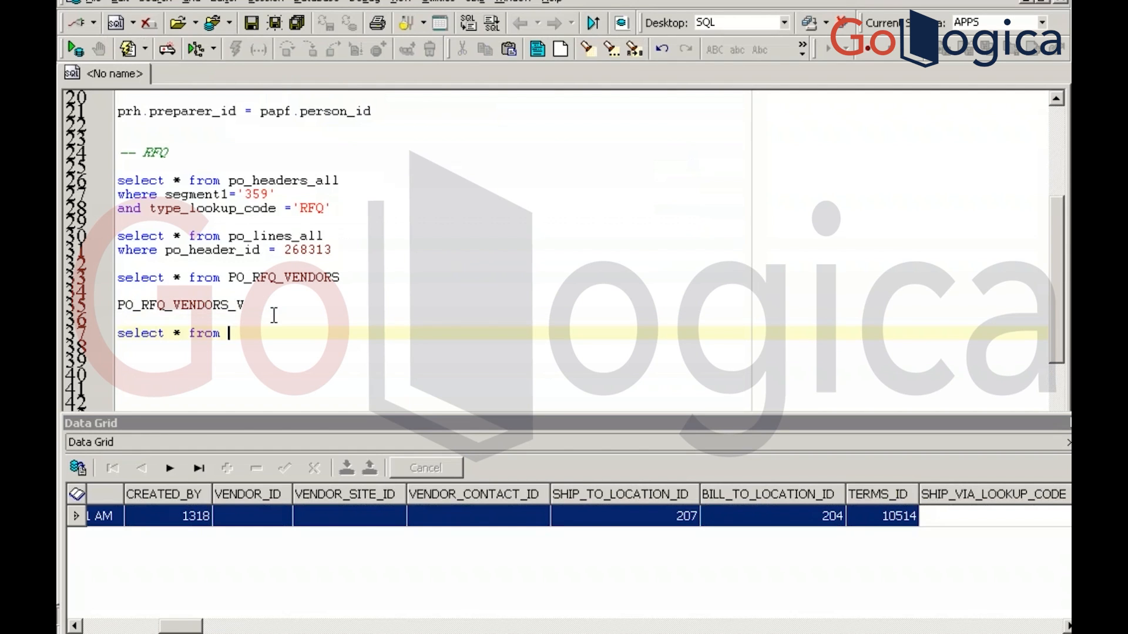
type("po_vendors pov")
left_click(74, 49)
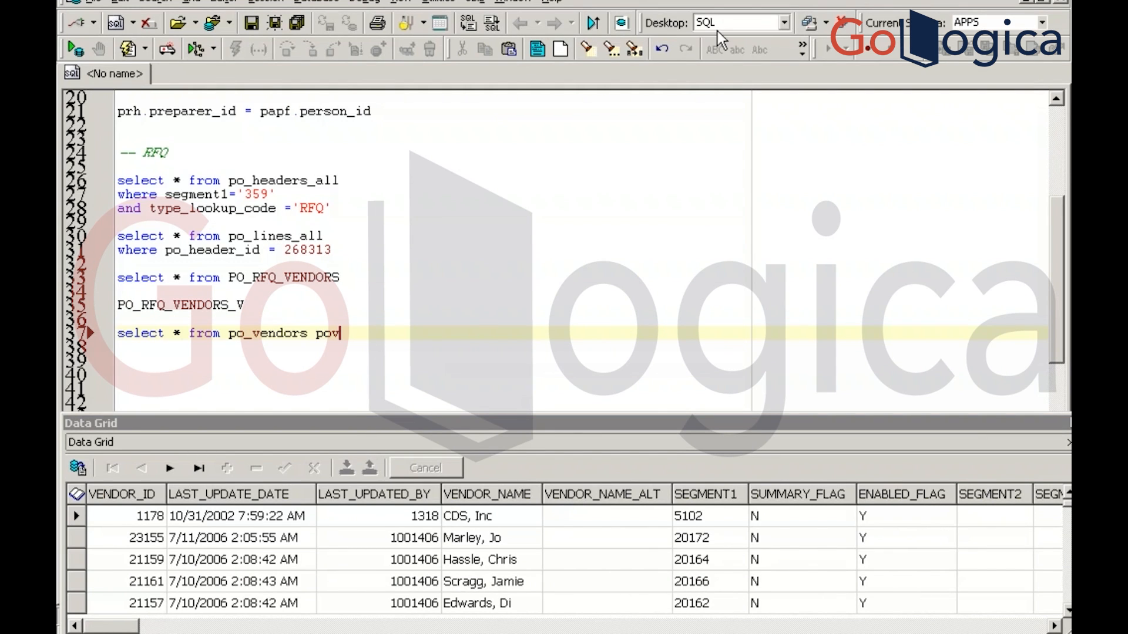
key("alt+Tab")
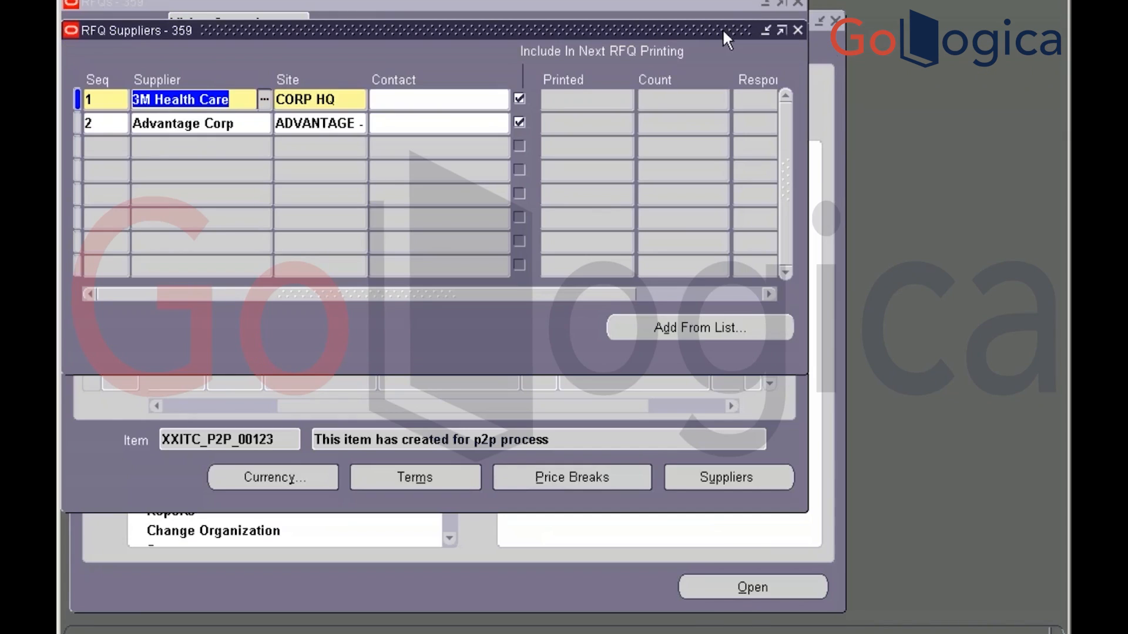
Close the RFQ 359 Suppliers window and save the header form, which reports no changes
left_click(797, 30)
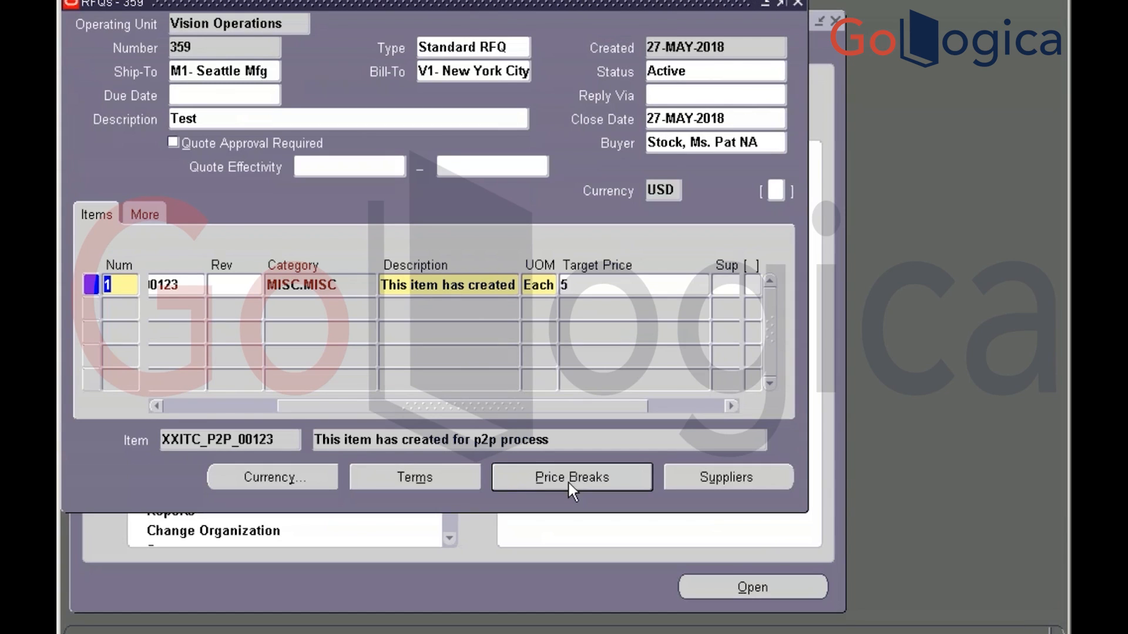
key("ctrl+s")
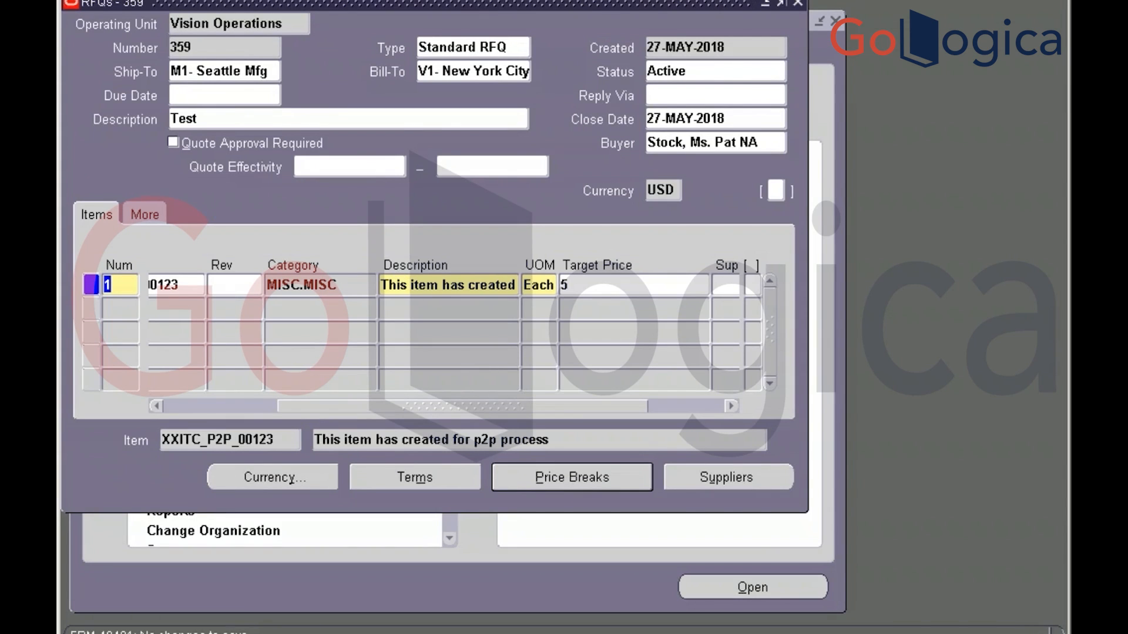
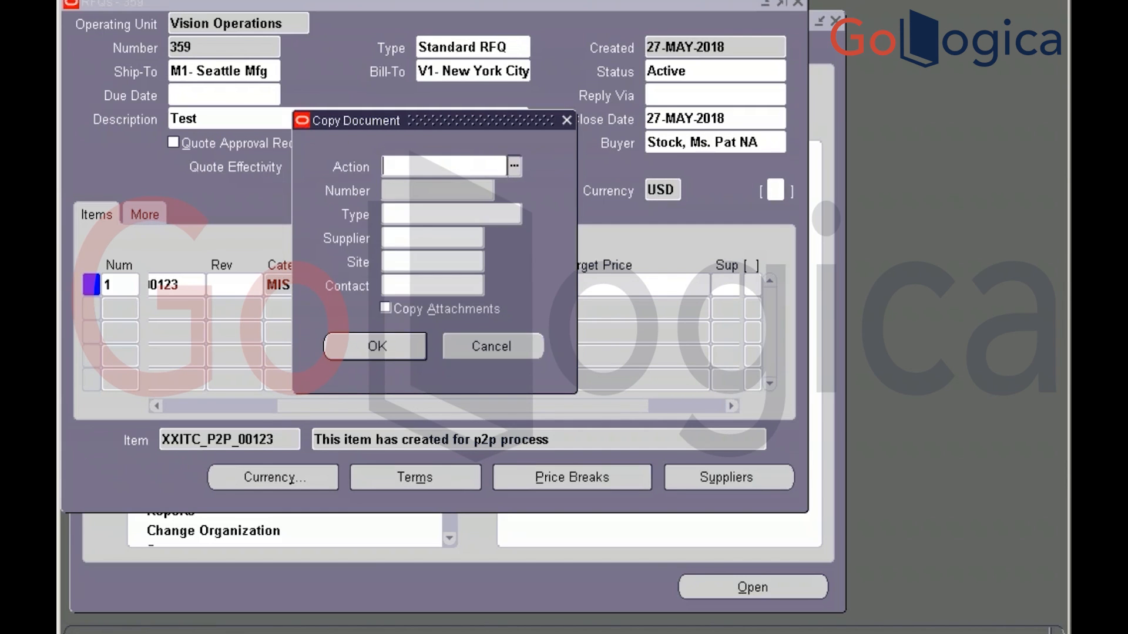
Copy the entire RFQ as a Standard Quotation for 3M Health Care at CORP HQ, creating quotation 574
key("ctrl+l")
key("Down")
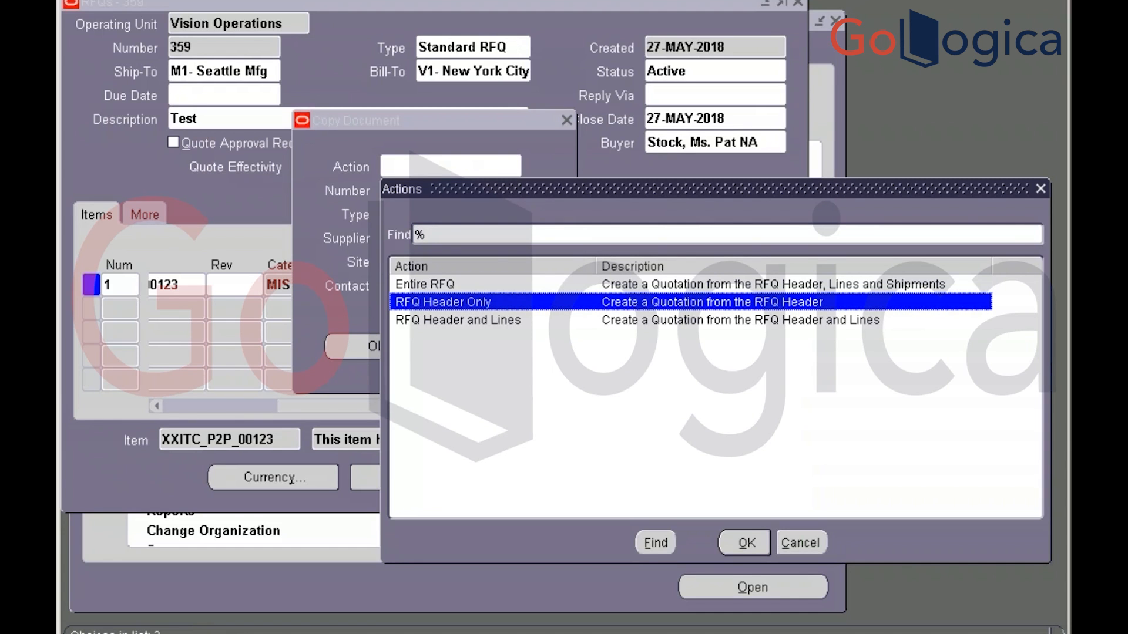
left_click(433, 285)
double_click(433, 286)
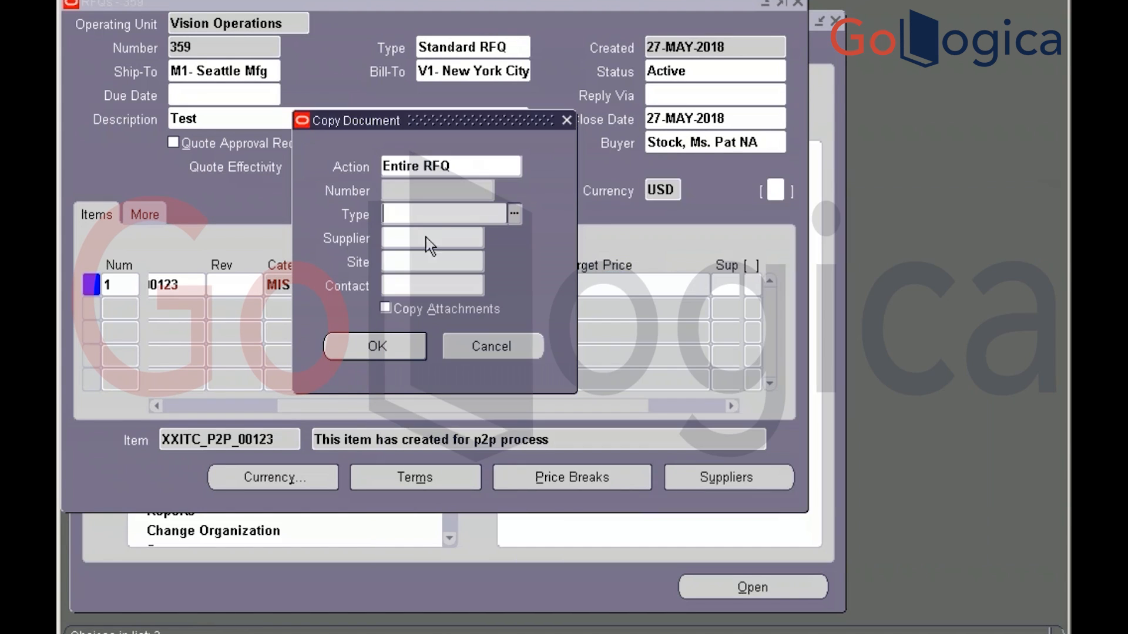
left_click(513, 215)
left_click(448, 350)
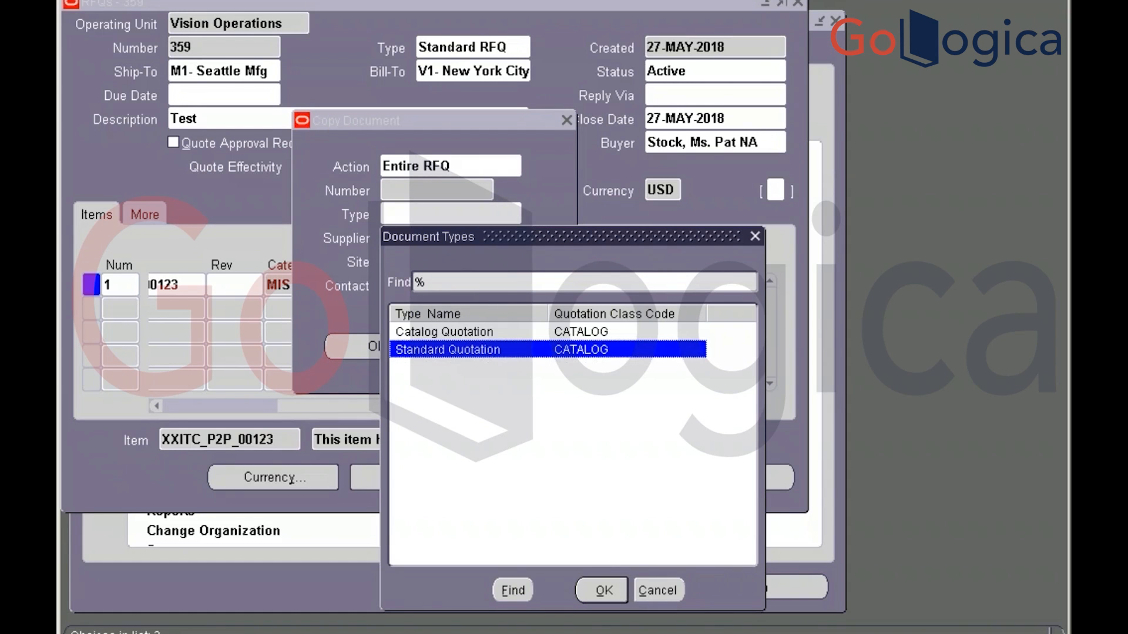
key("Return")
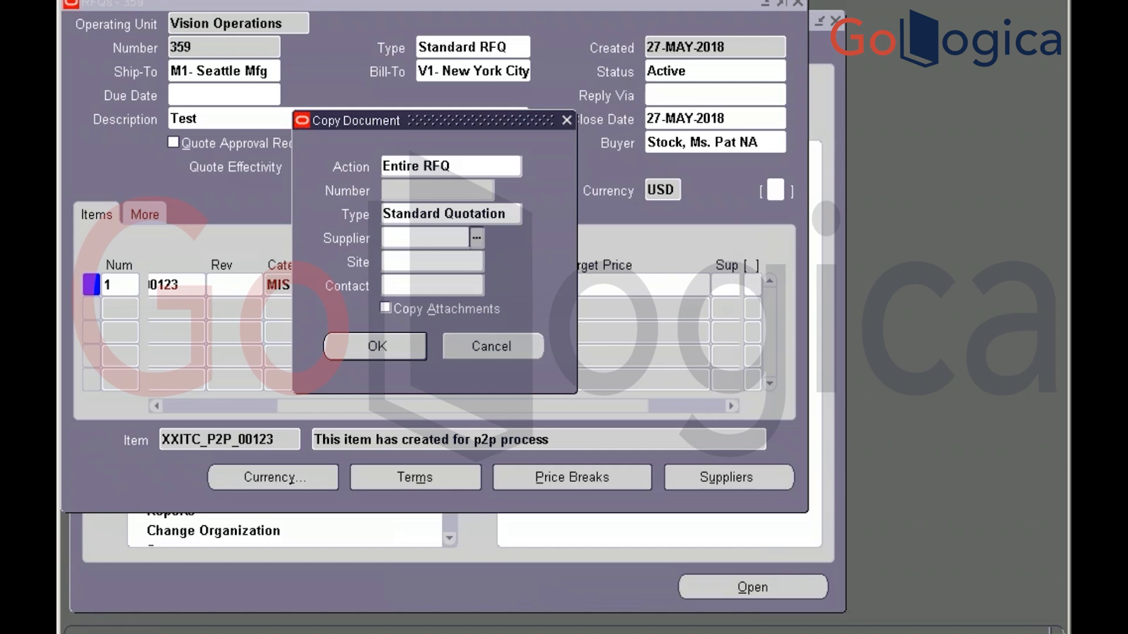
left_click(394, 348)
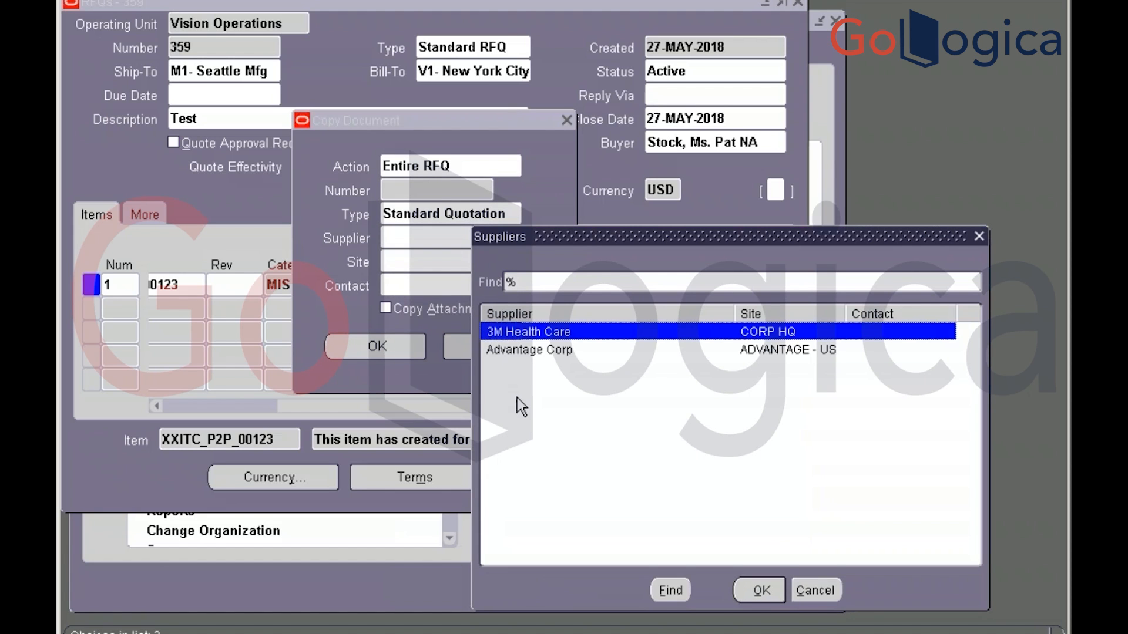
key("Return")
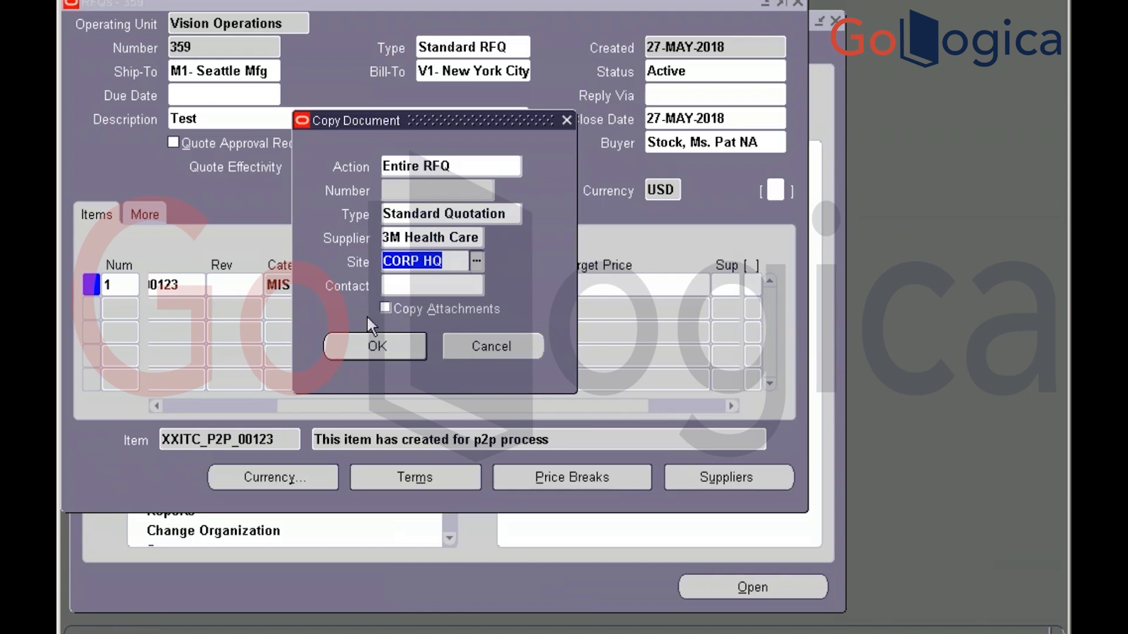
left_click(378, 351)
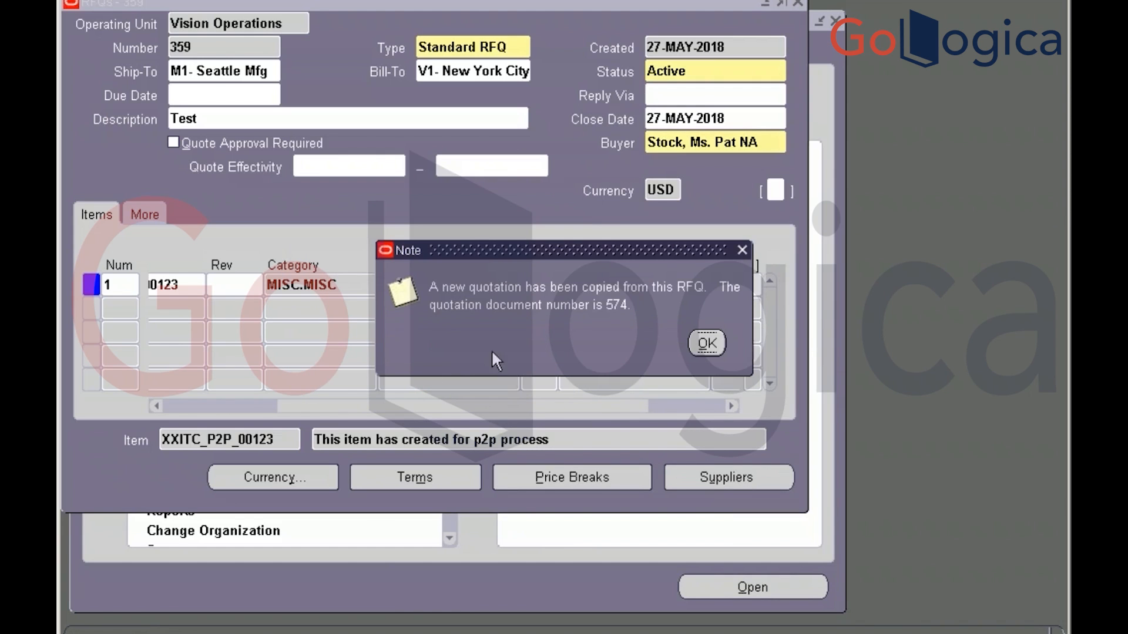
left_click(707, 343)
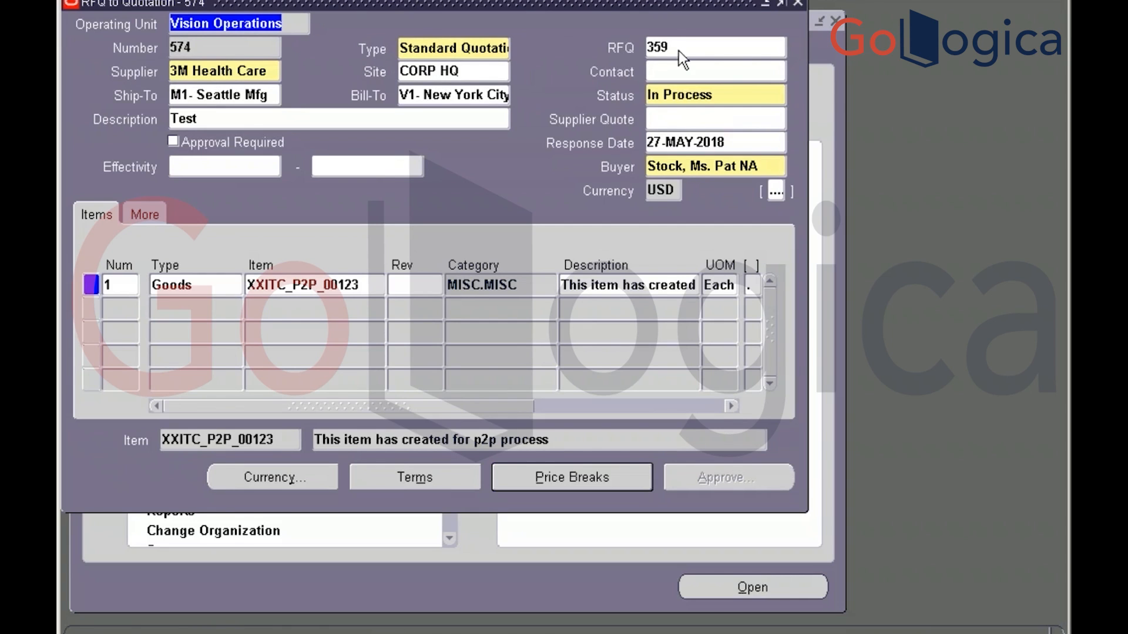
Set quotation 574's status to Active from the status list
left_click(743, 96)
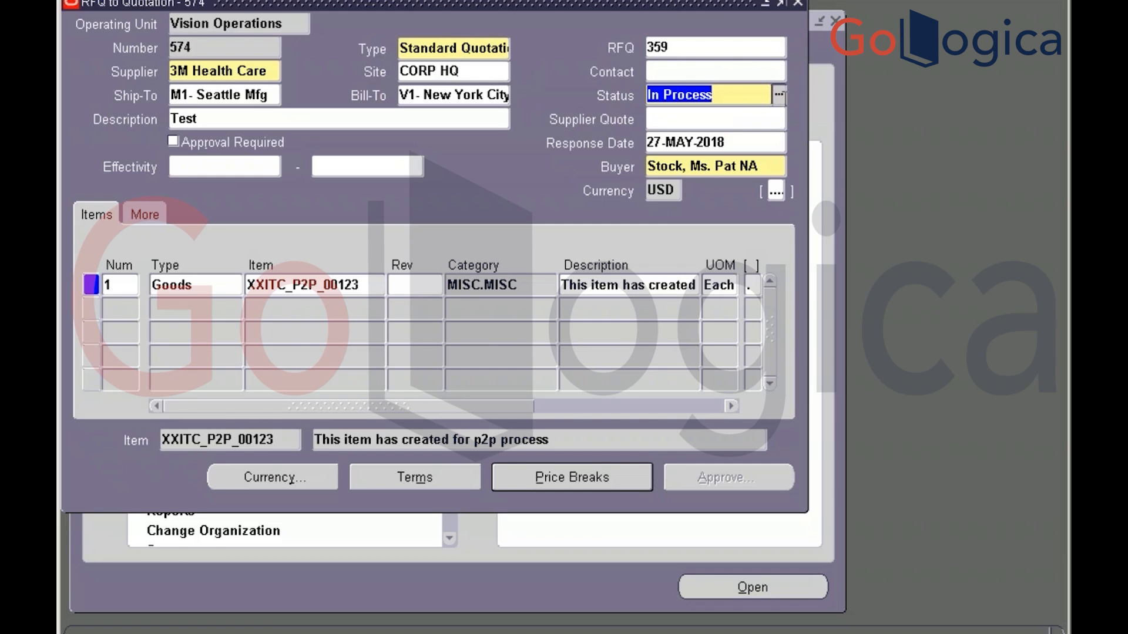
left_click(779, 95)
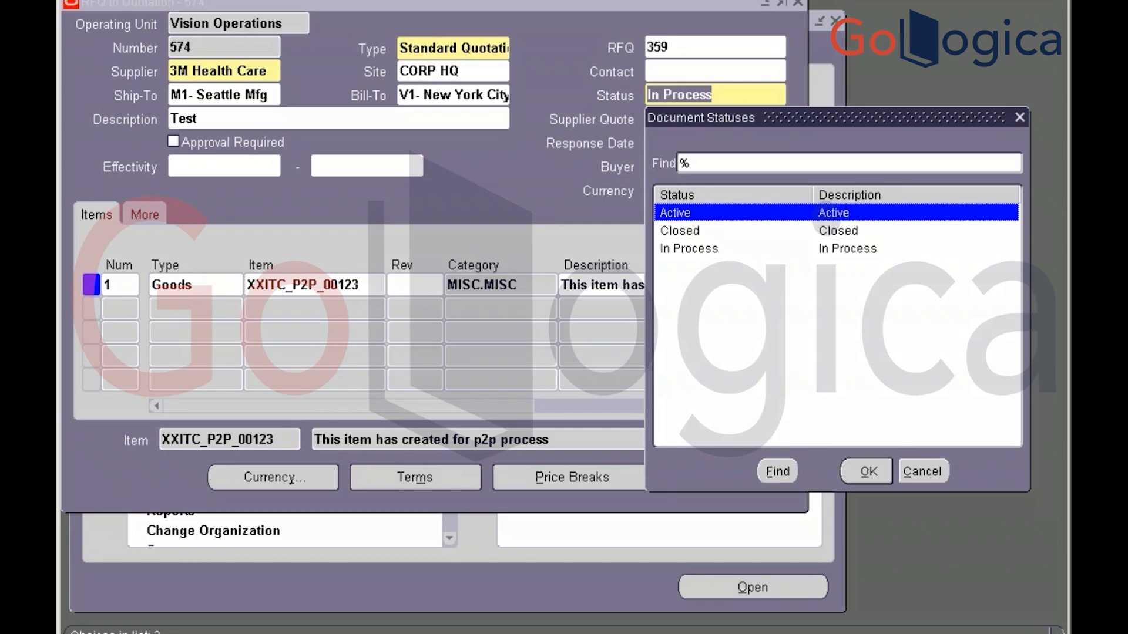
left_click(867, 472)
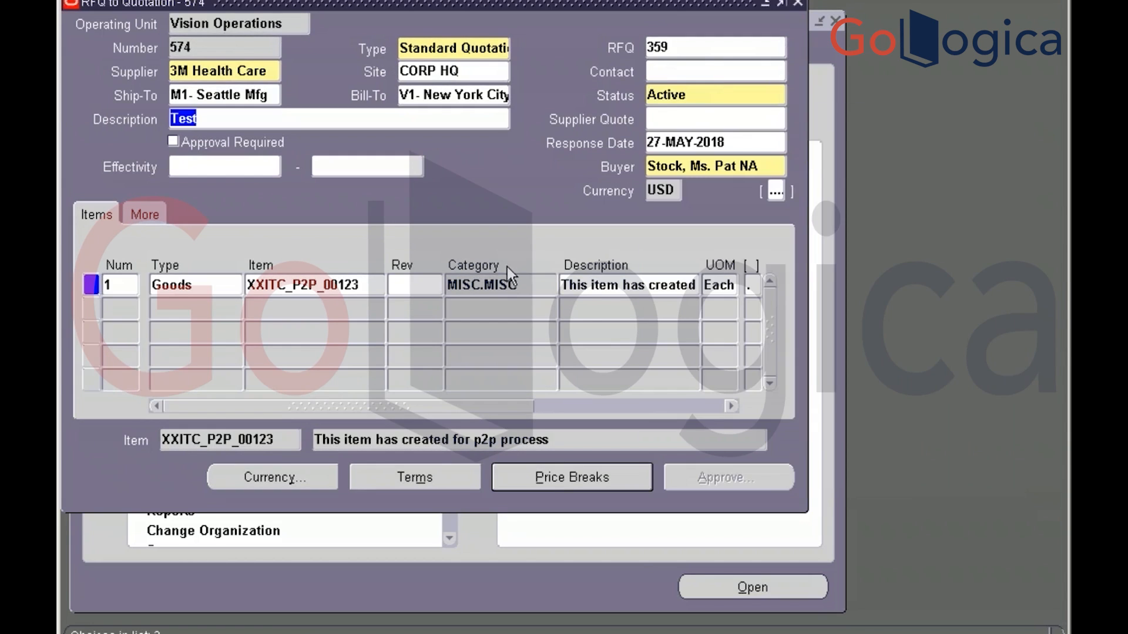
left_click(553, 479)
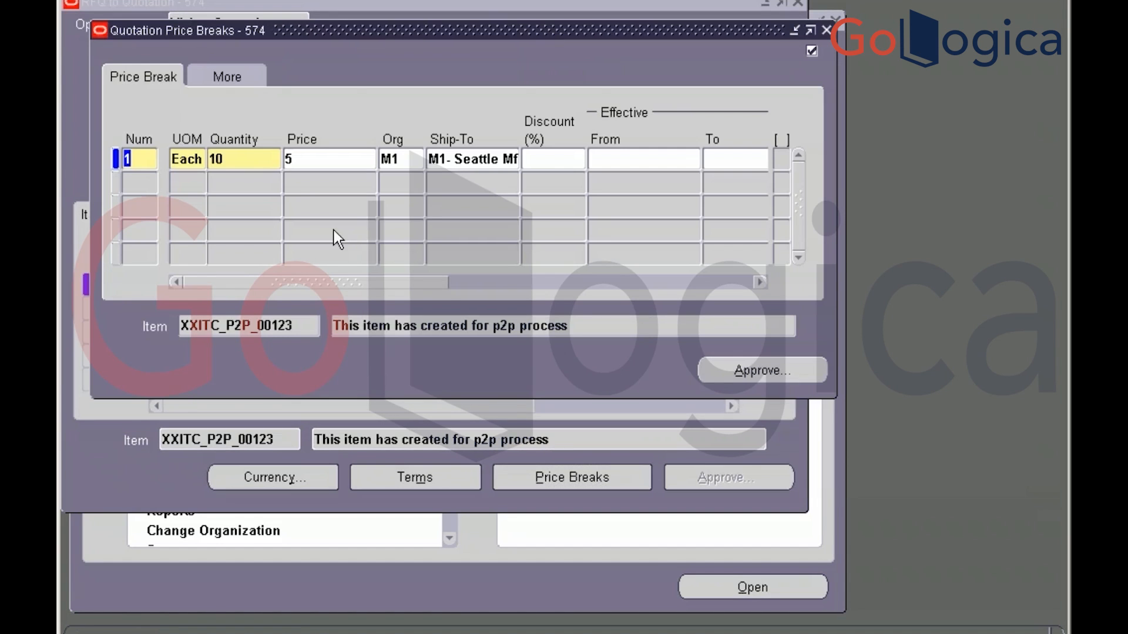
Enter a 10% discount on the price break so the price becomes 4.5, and save quotation 574
left_click(538, 167)
type("10")
key("Tab")
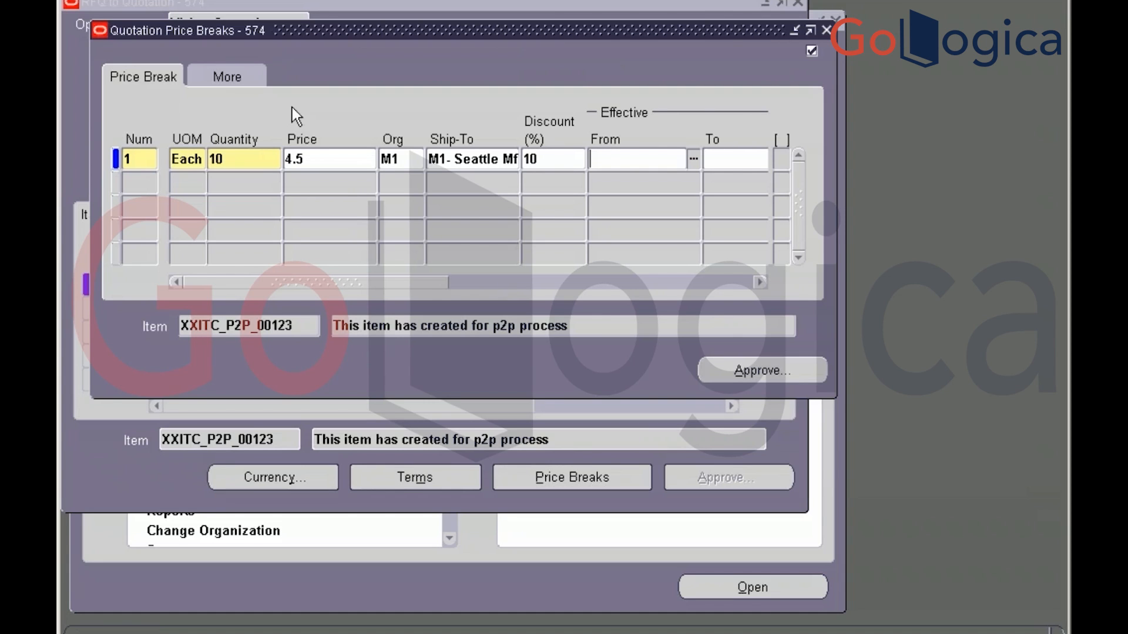
left_click(827, 30)
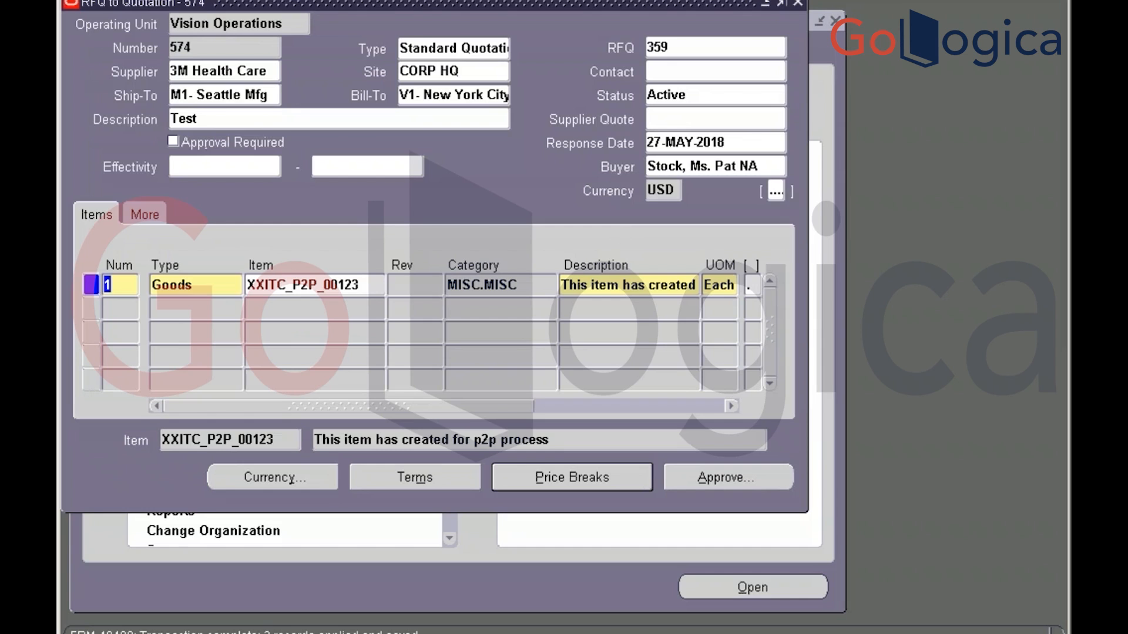
left_click(219, 52)
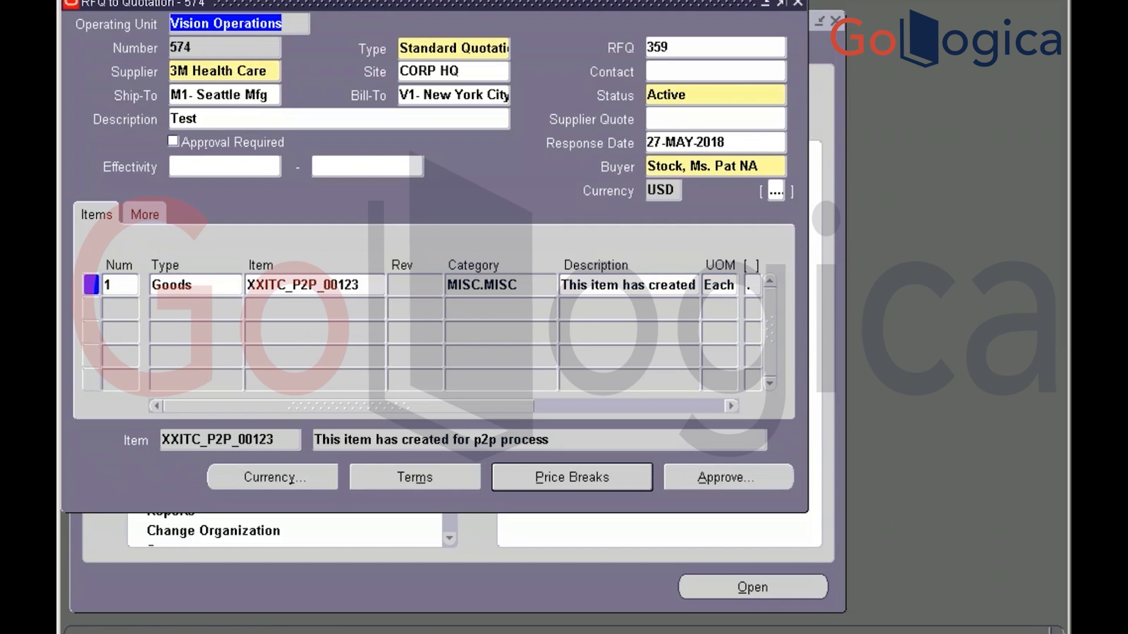
key("Tab")
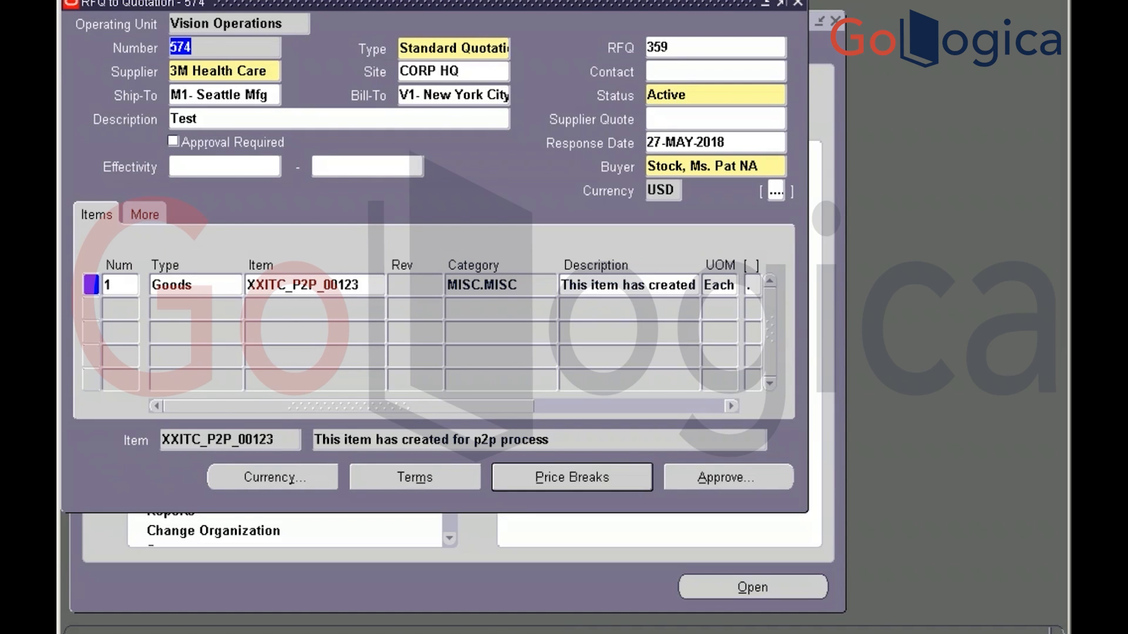
In Toad, add a '-- Qutations' comment line below the vendors query
key("alt+Tab")
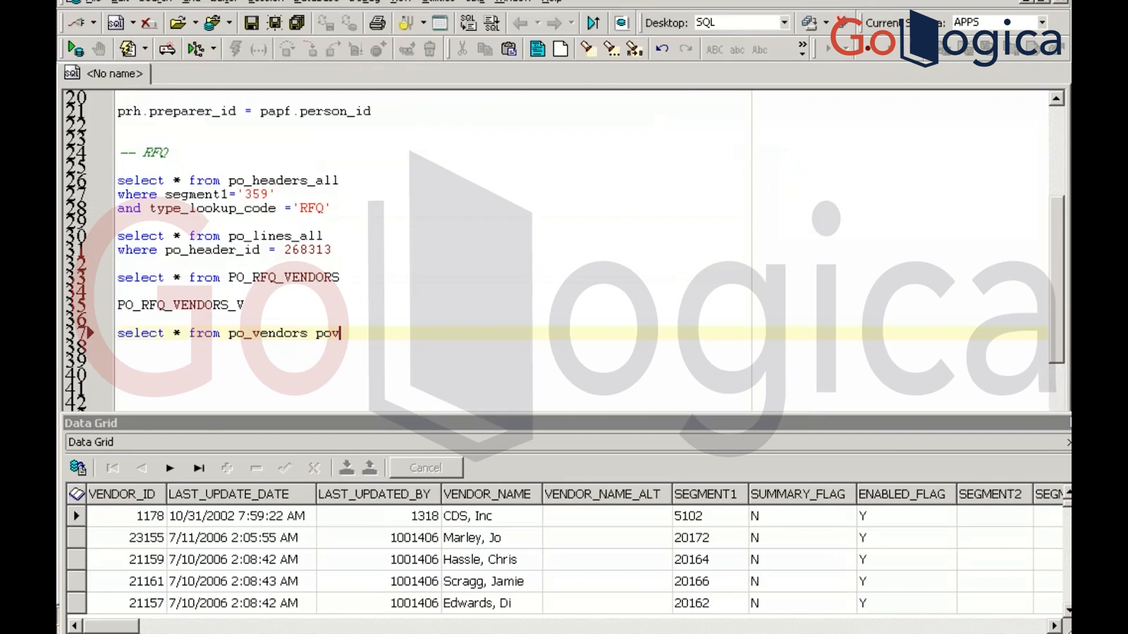
key("Return")
key("Return")
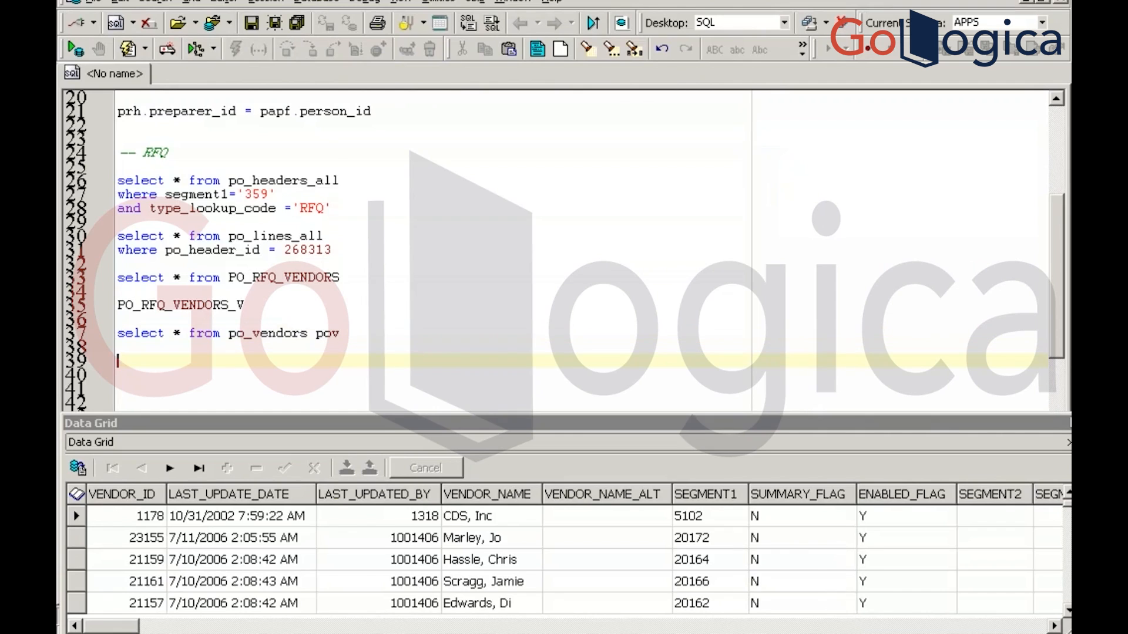
type("-- Qutations")
key("Return")
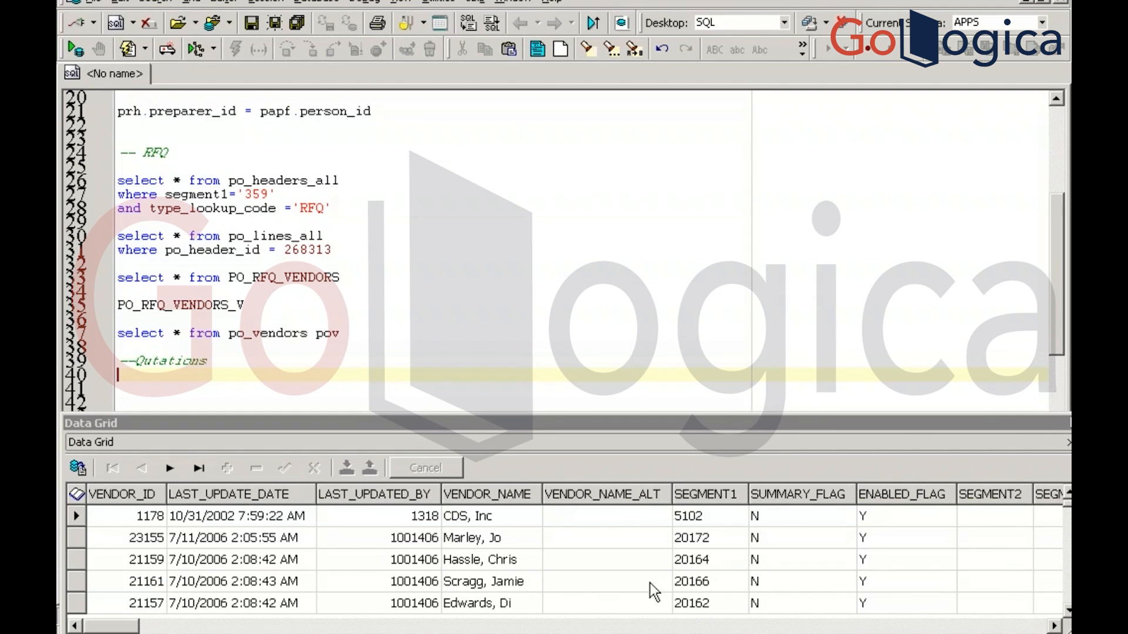
Paste copies of the po_headers_all and po_lines_all RFQ queries beneath the comment
left_click(355, 238)
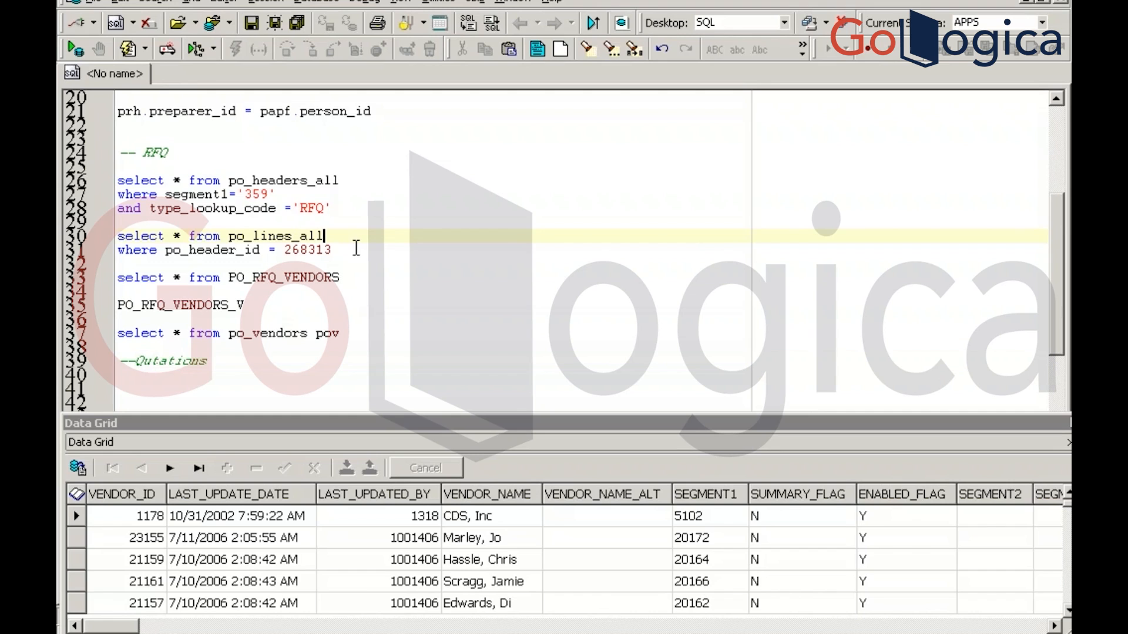
left_click(356, 248)
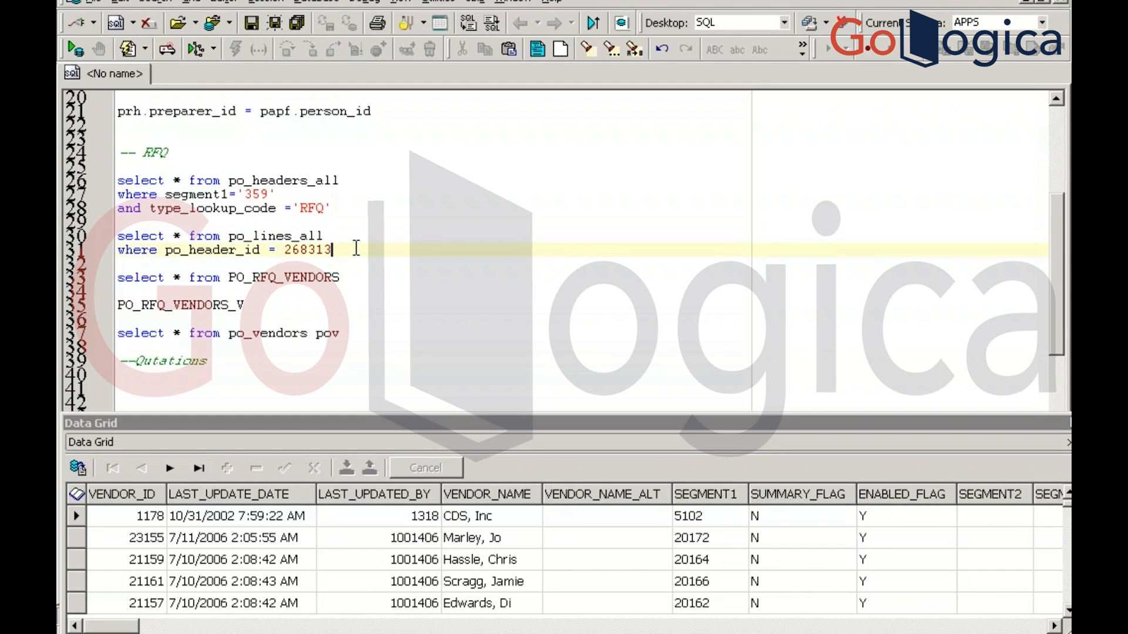
left_click(142, 166)
key("shift+Down")
key("shift+Down")
key("shift+Down")
key("shift+Down")
key("shift+Down")
key("shift+Down")
key("shift+Down")
key("ctrl+c")
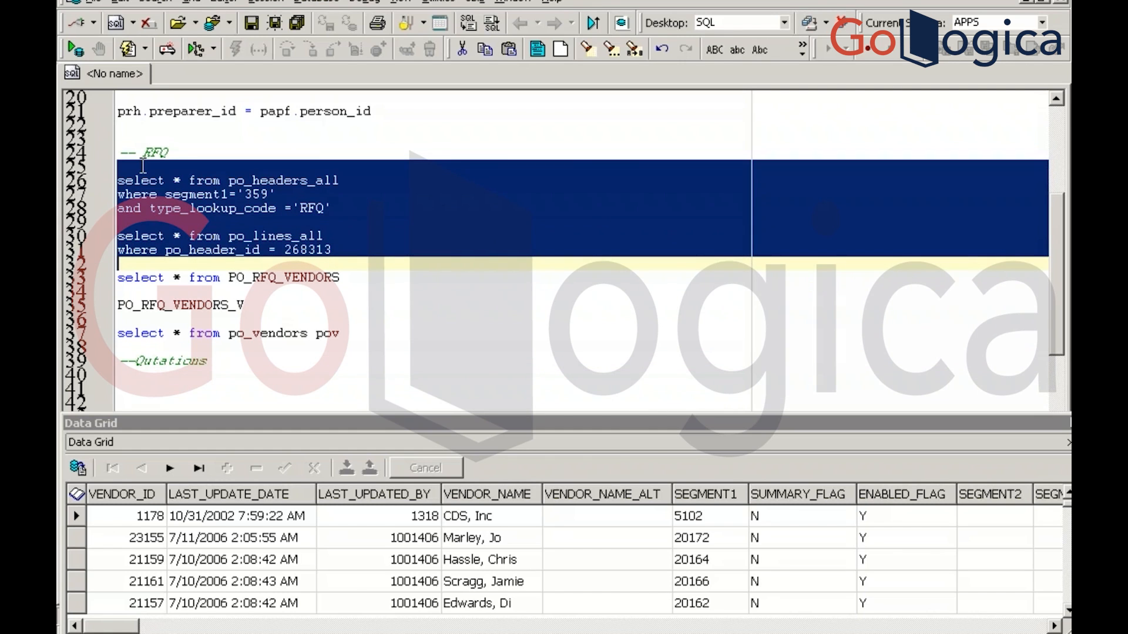
key("Down")
key("Down")
key("Down")
key("Down")
key("Down")
key("Down")
key("Down")
key("Down")
key("Down")
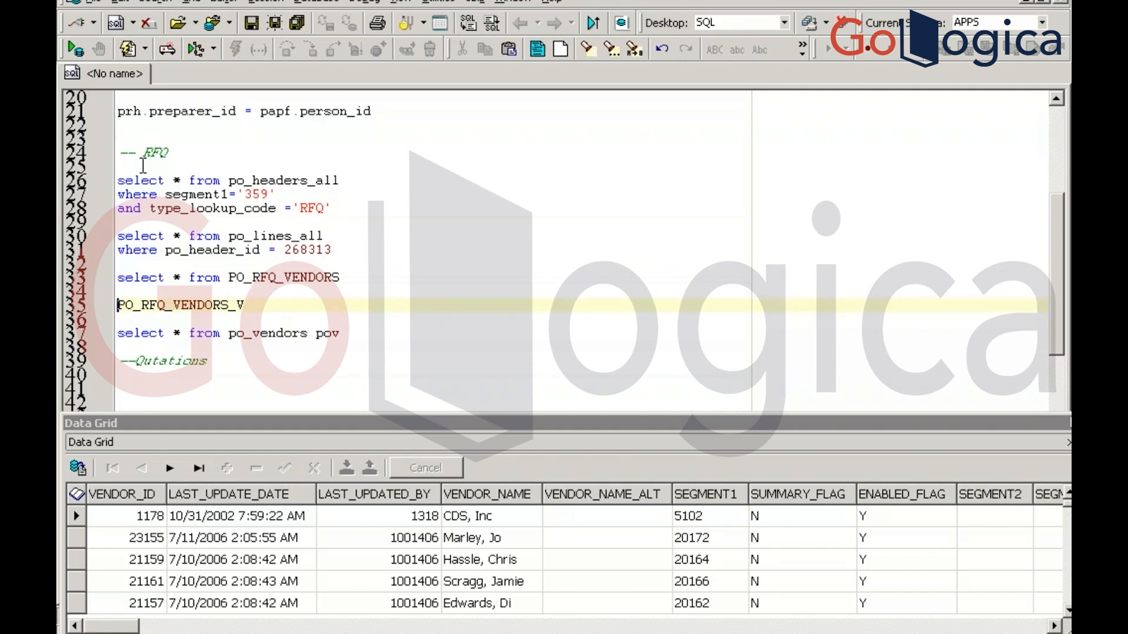
key("ctrl+v")
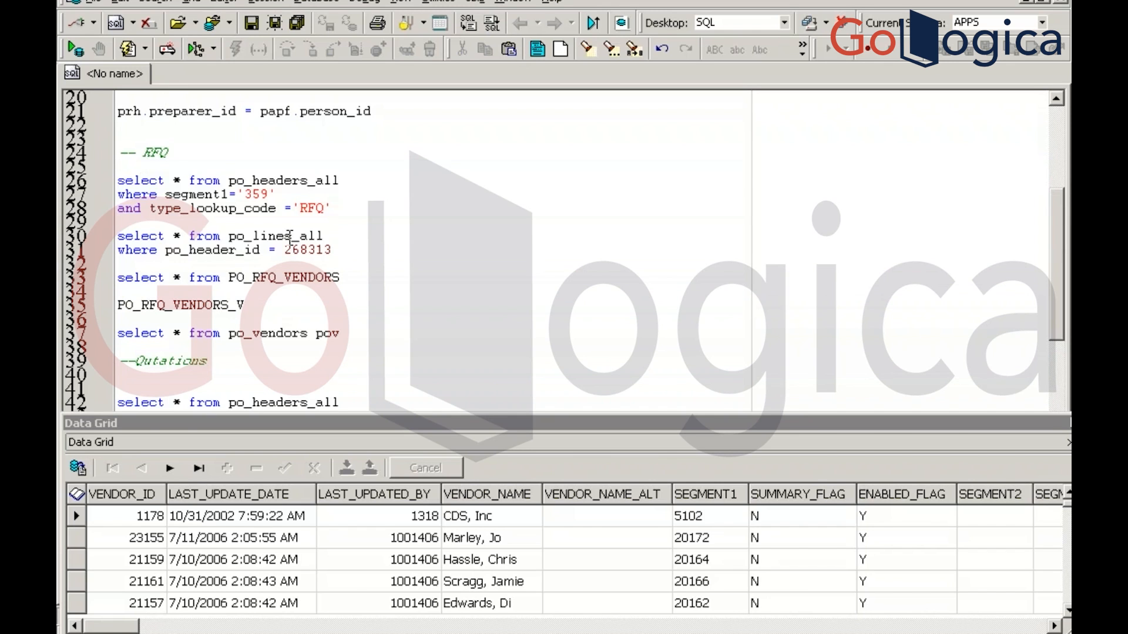
scroll(289, 236, "down", 6)
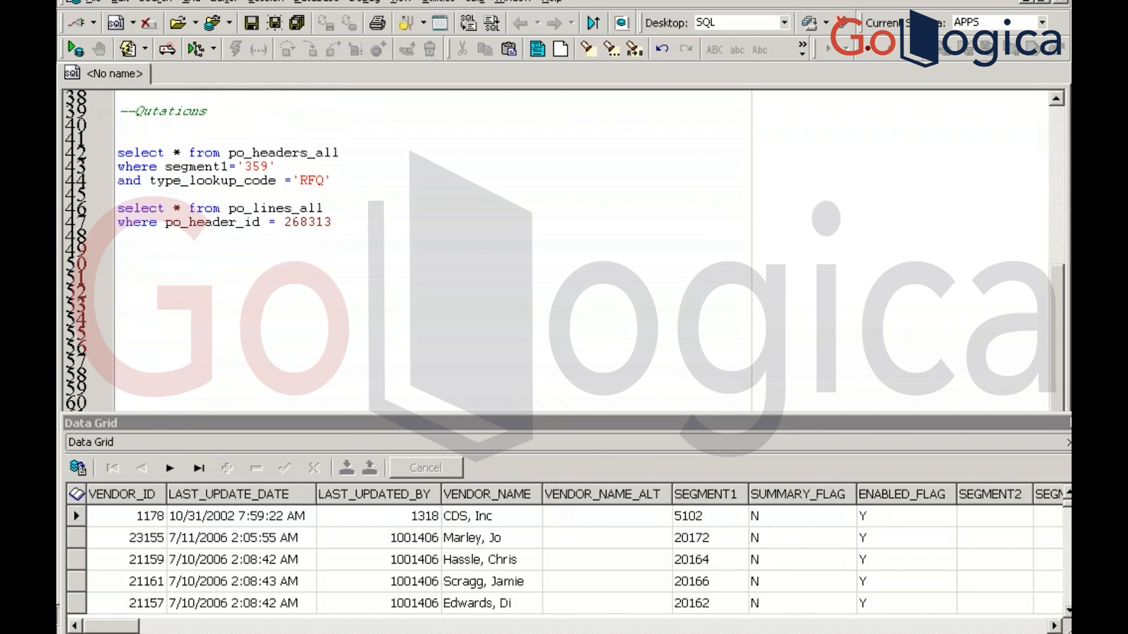
left_click(357, 178)
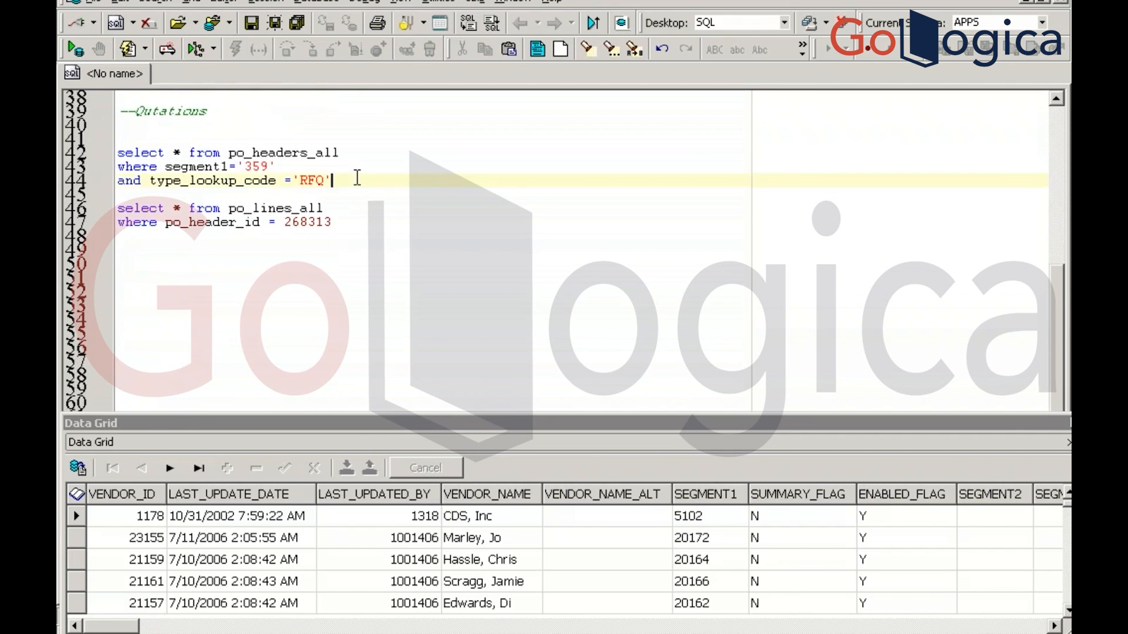
key("alt+Tab")
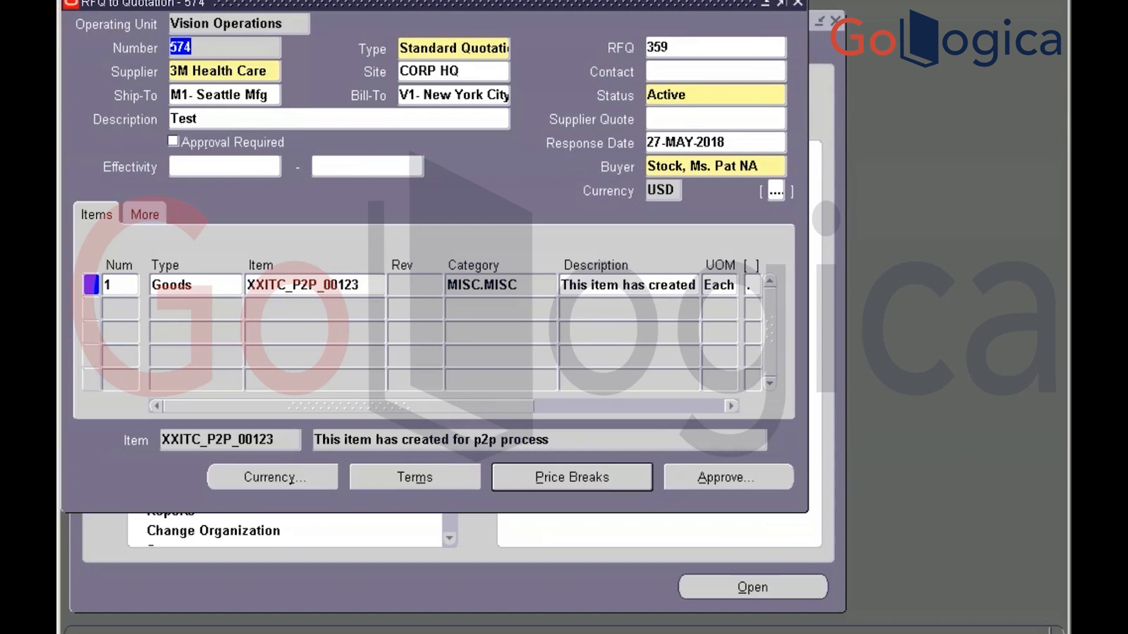
Change the copied header query's segment1 from 359 to 574 and run it
key("alt+Tab")
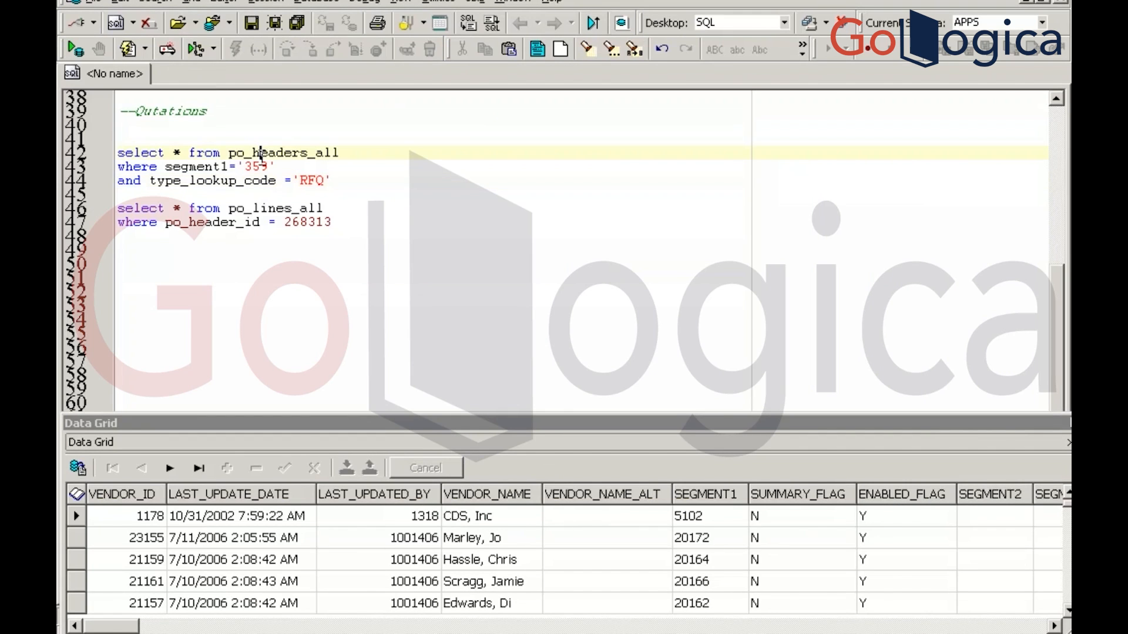
double_click(256, 167)
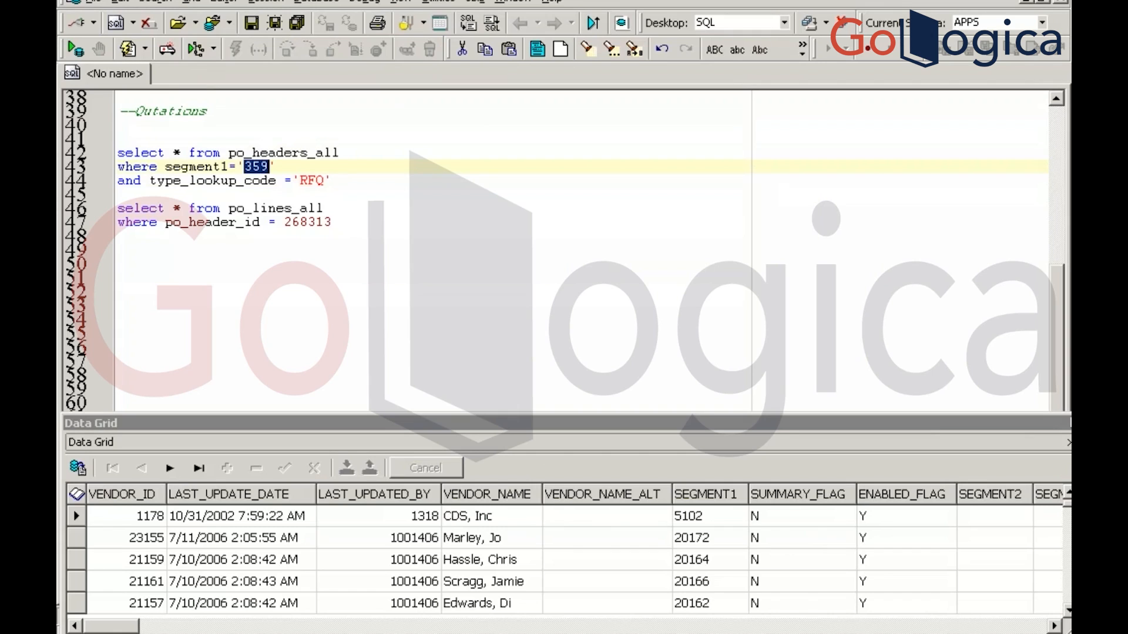
type("57")
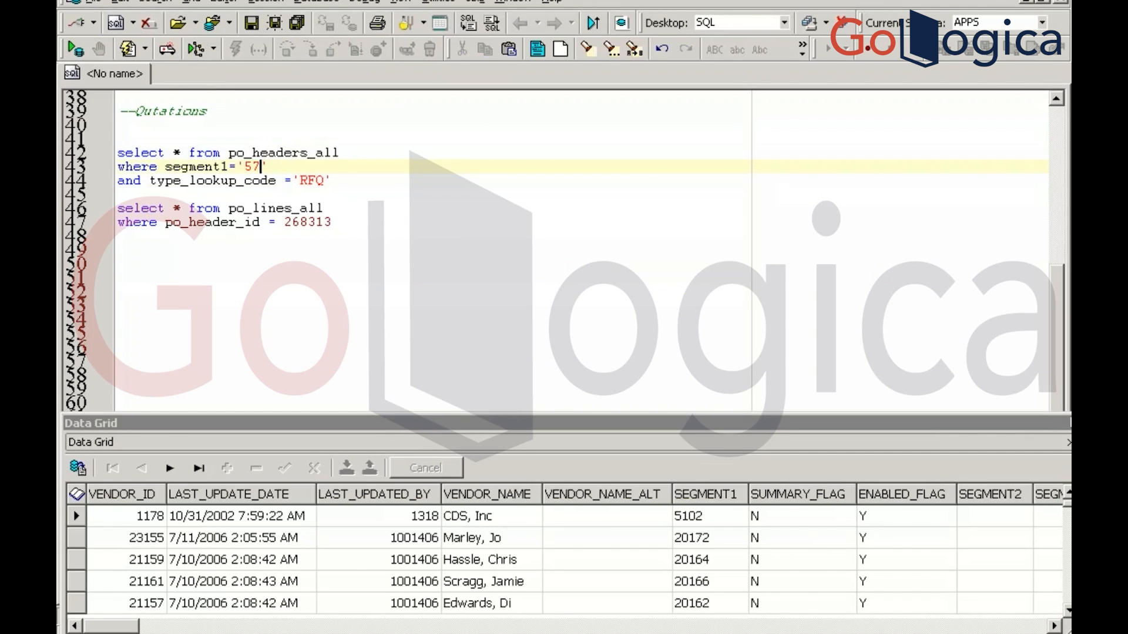
type("4")
key("Return")
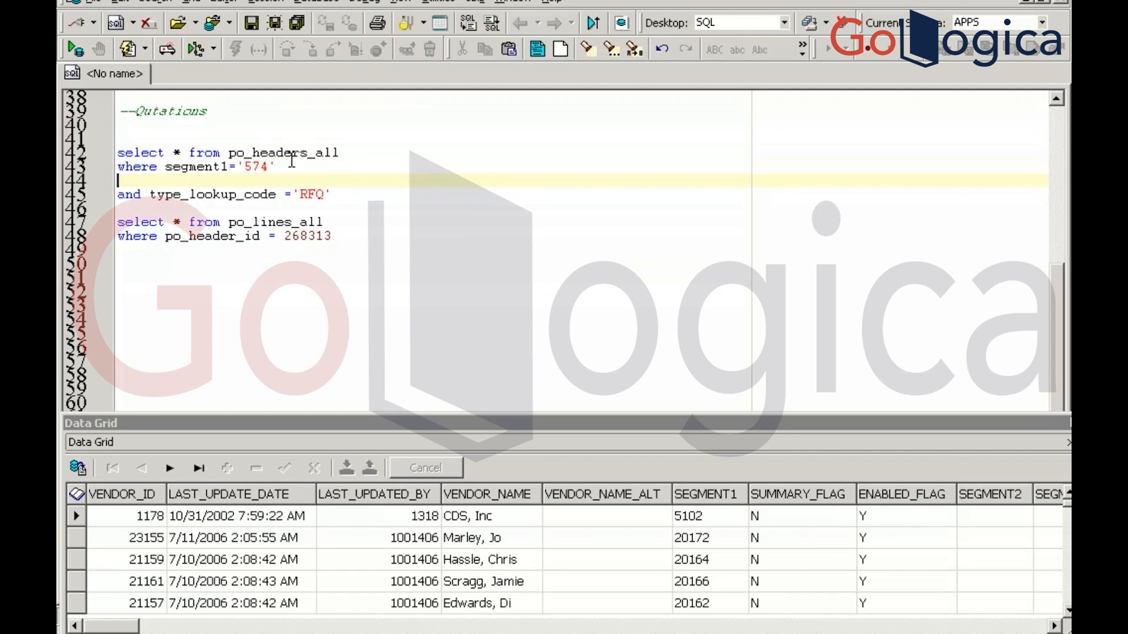
left_click(287, 163)
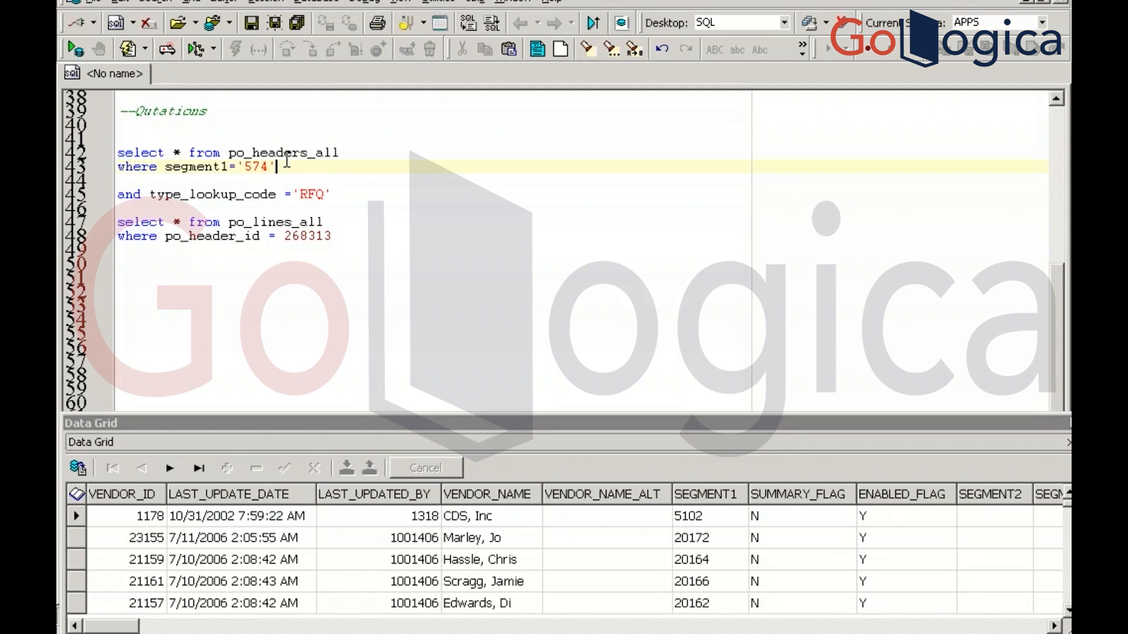
key("F9")
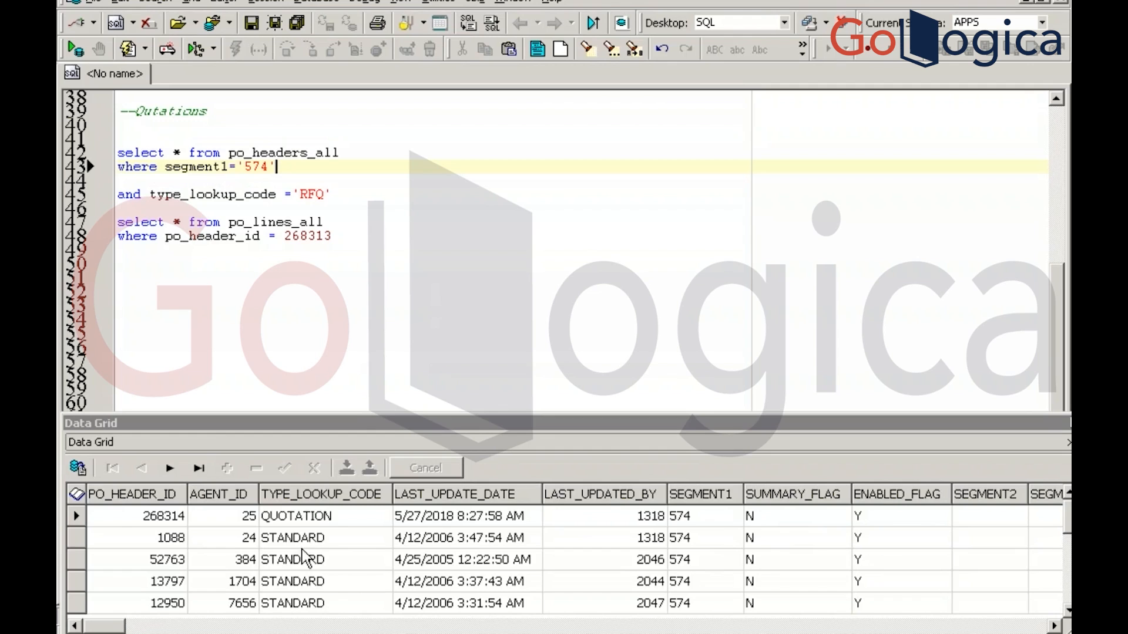
left_click(285, 518)
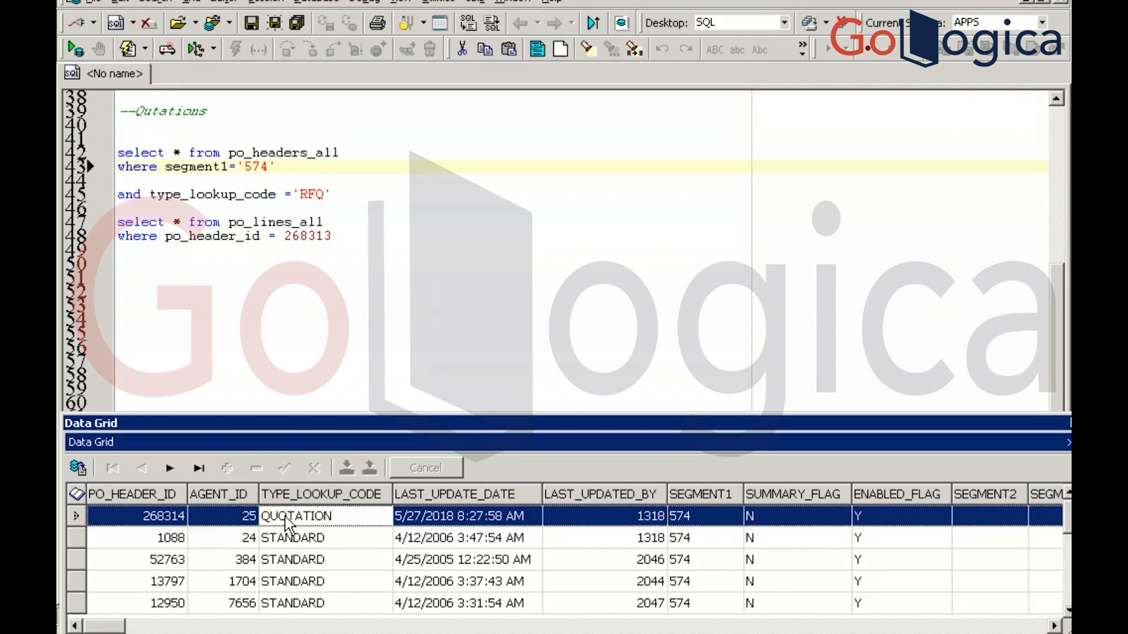
Replace the 'RFQ' type filter with 'QUOTATION', remove the blank line, and rerun, returning header 268314
left_click(310, 195)
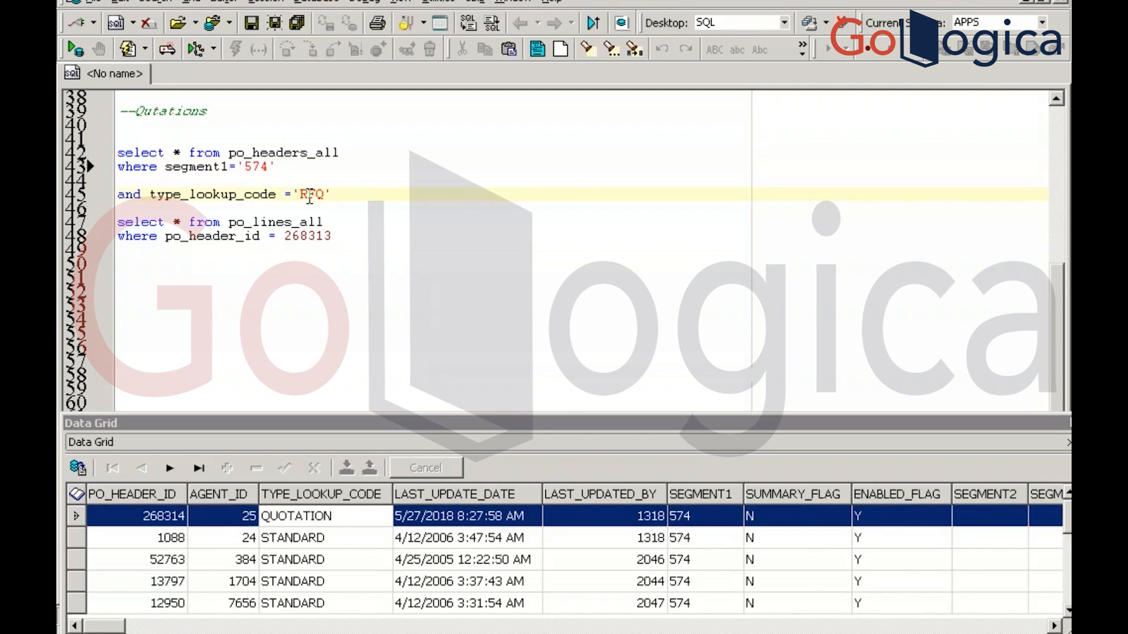
double_click(309, 195)
type("QUOTATION")
left_click(253, 177)
key("BackSpace")
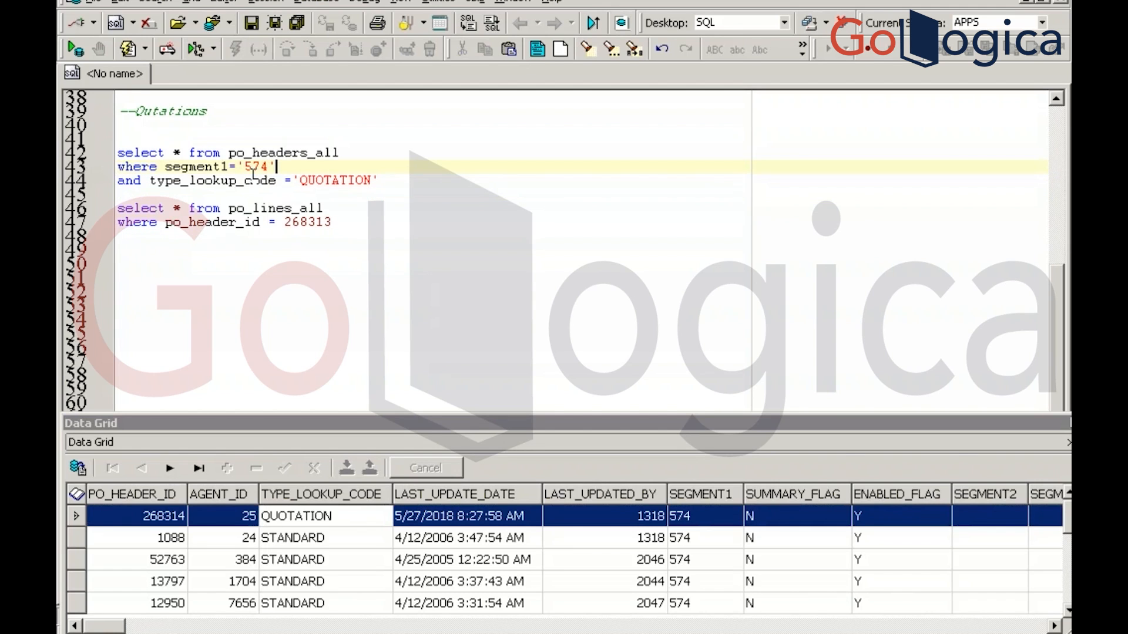
key("F9")
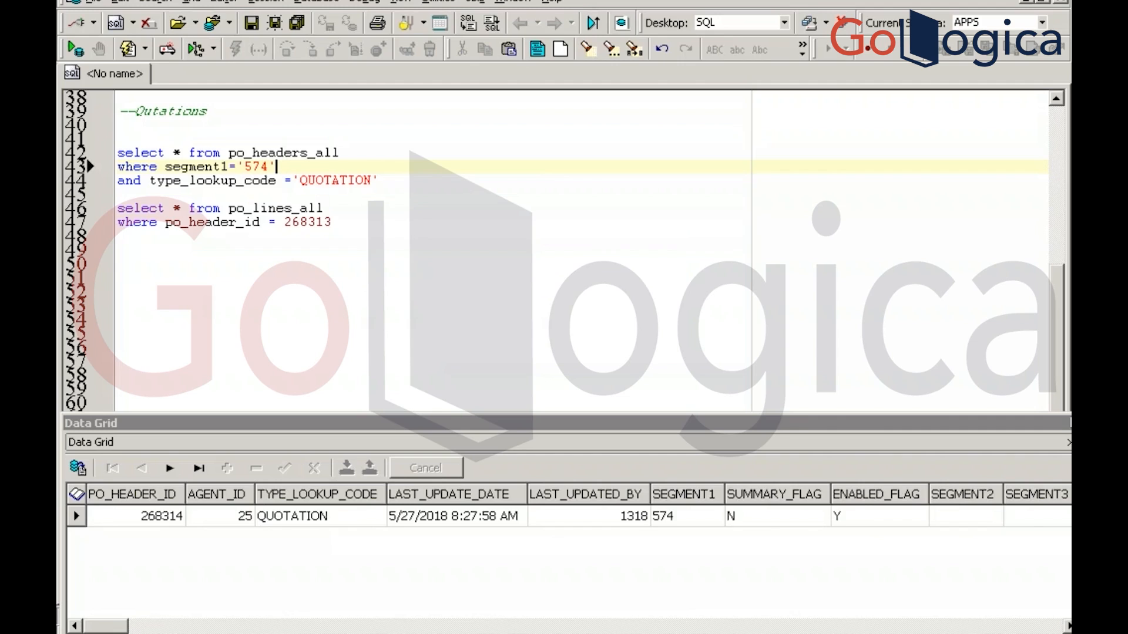
key("alt+Tab")
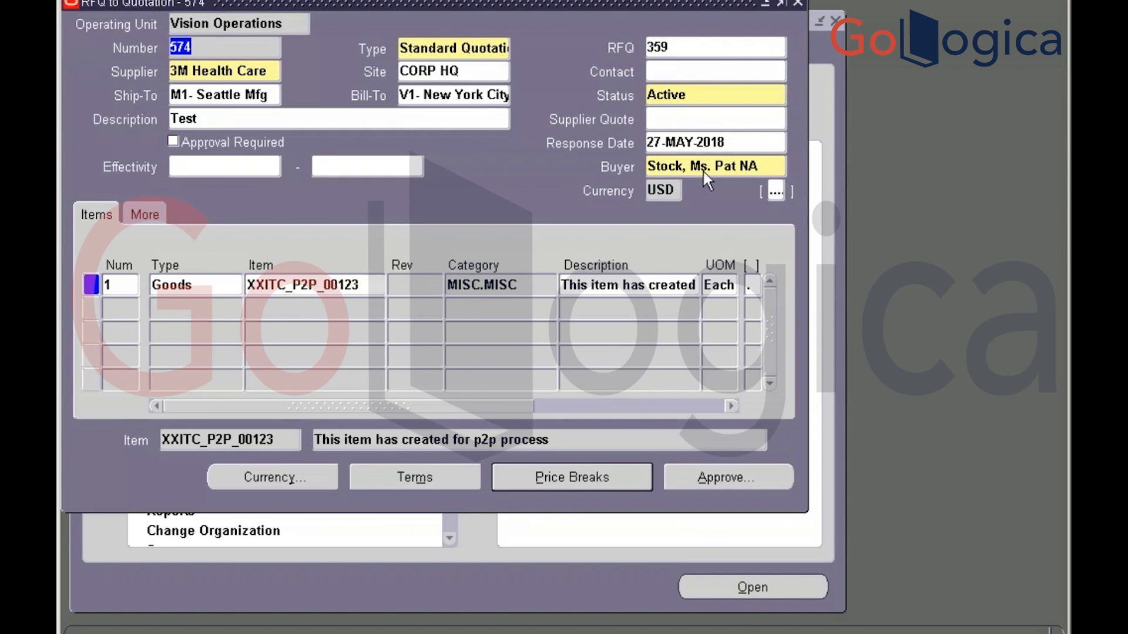
Close quotation 574 and copy entire RFQ 359 as a Standard Quotation for Advantage Corp, creating 575
left_click(798, 3)
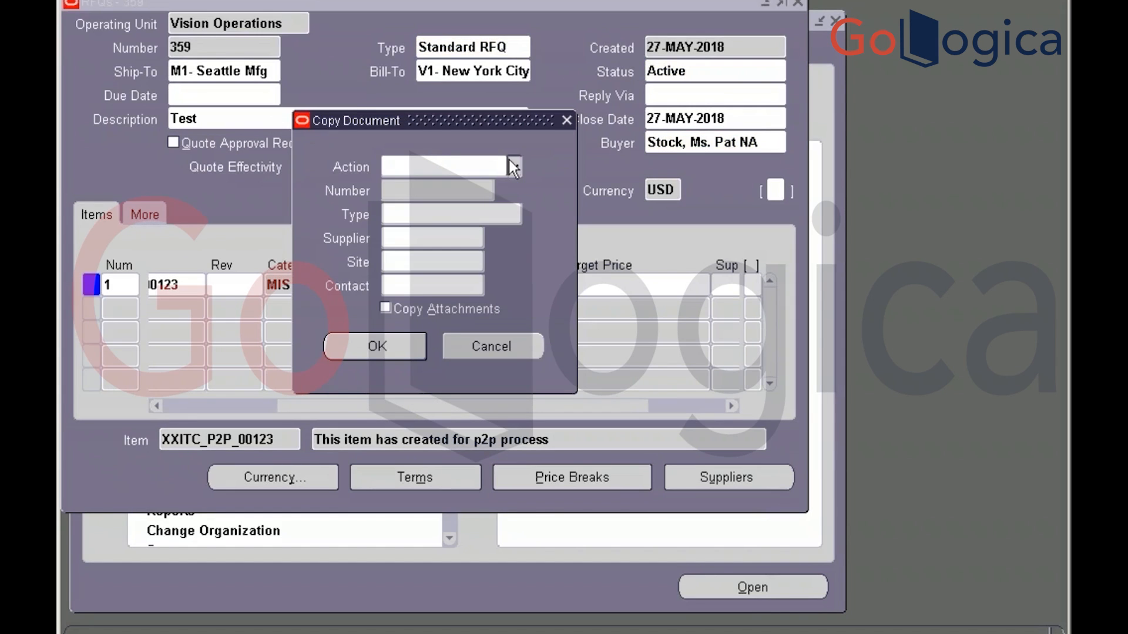
left_click(514, 166)
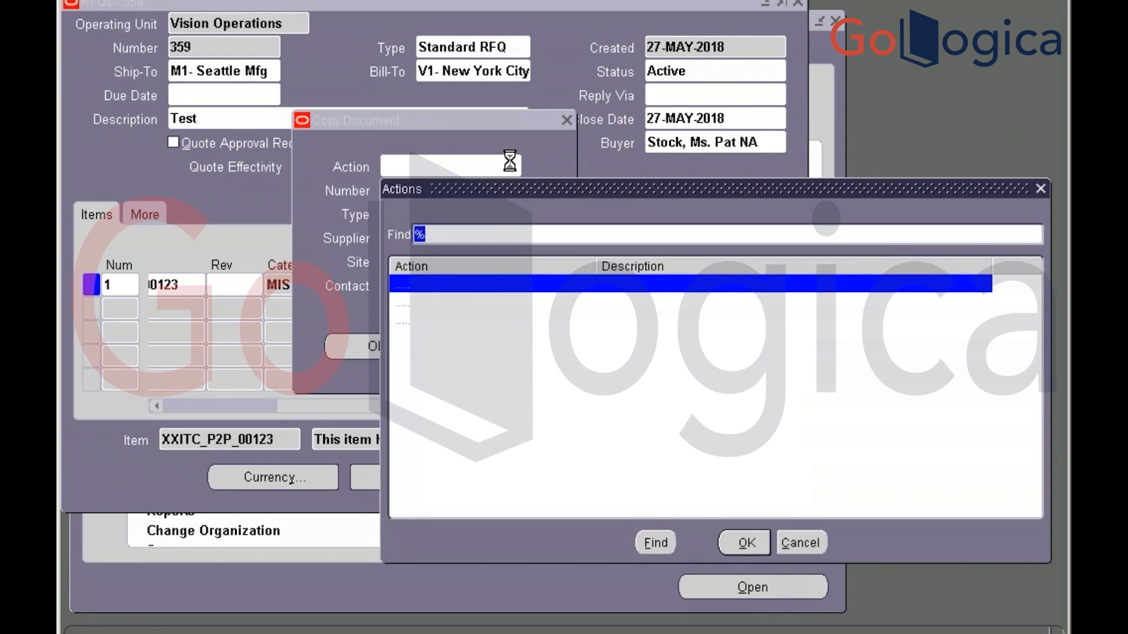
key("Return")
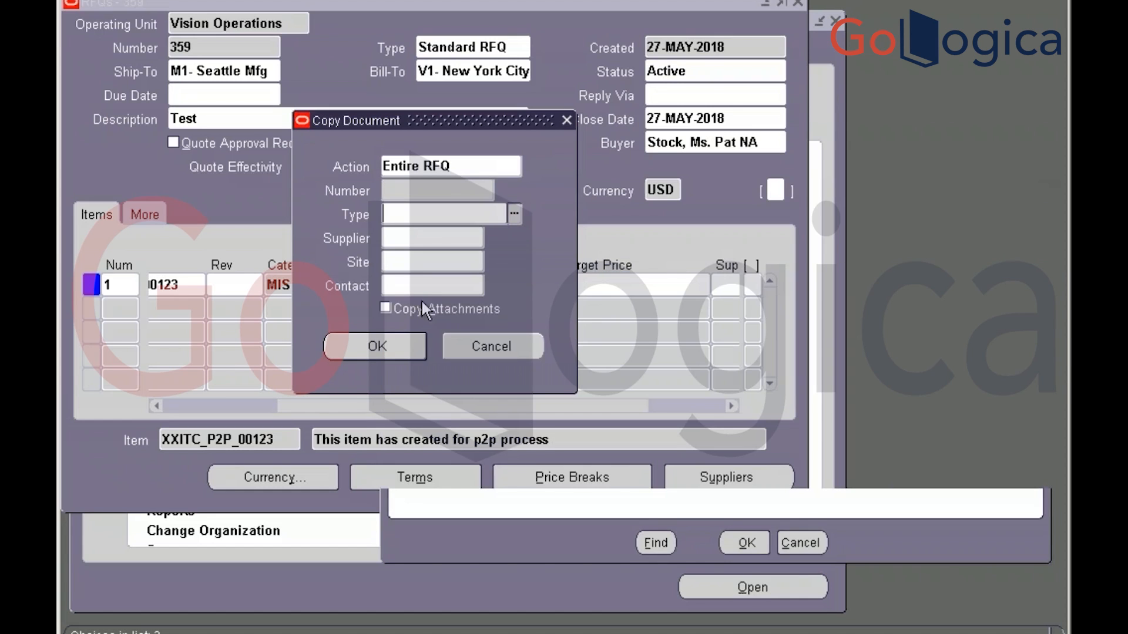
left_click(514, 214)
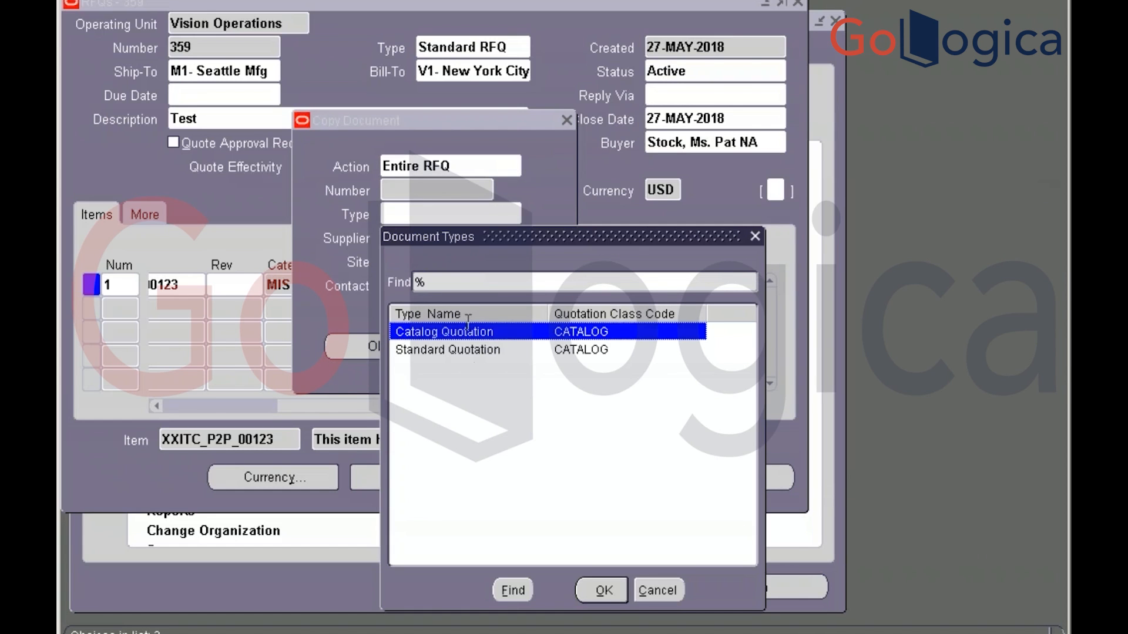
double_click(464, 351)
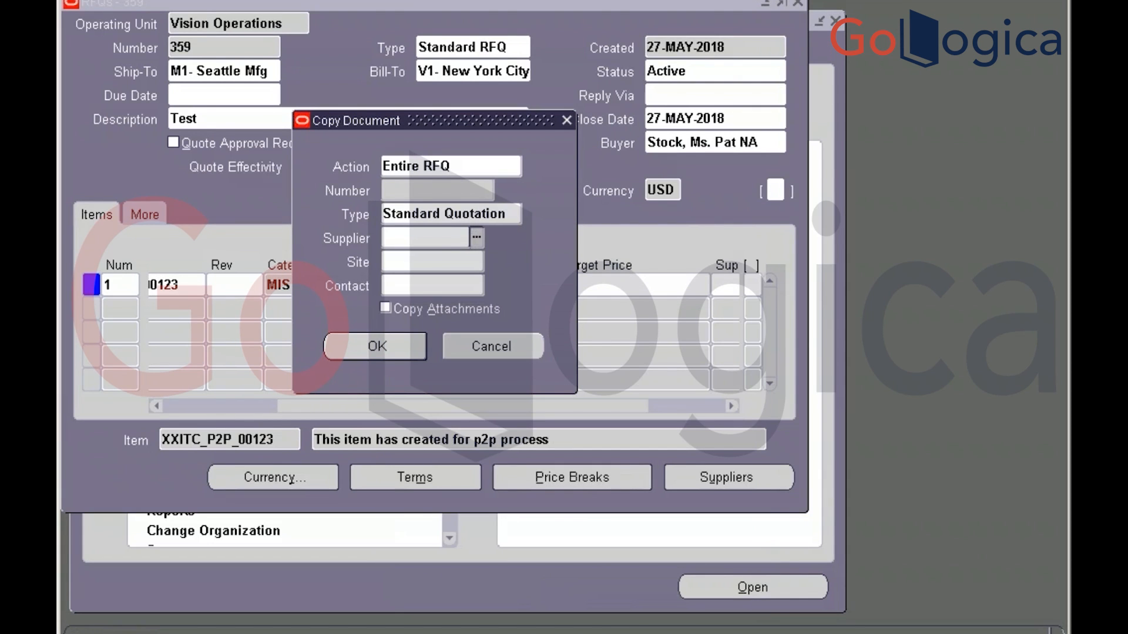
key("ctrl+l")
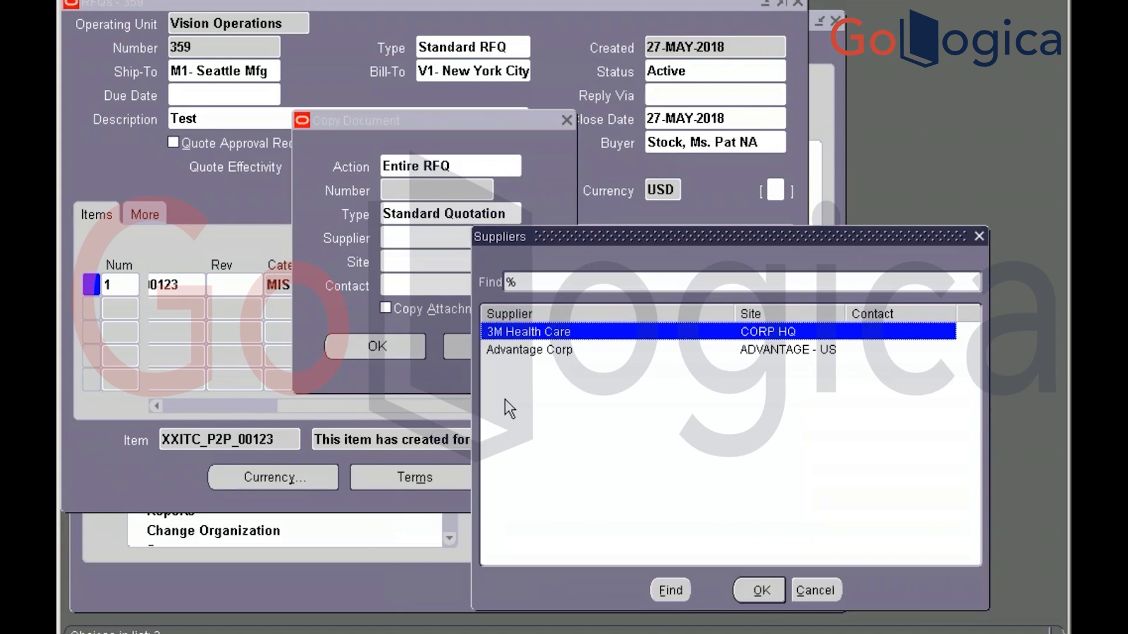
left_click(519, 350)
double_click(528, 352)
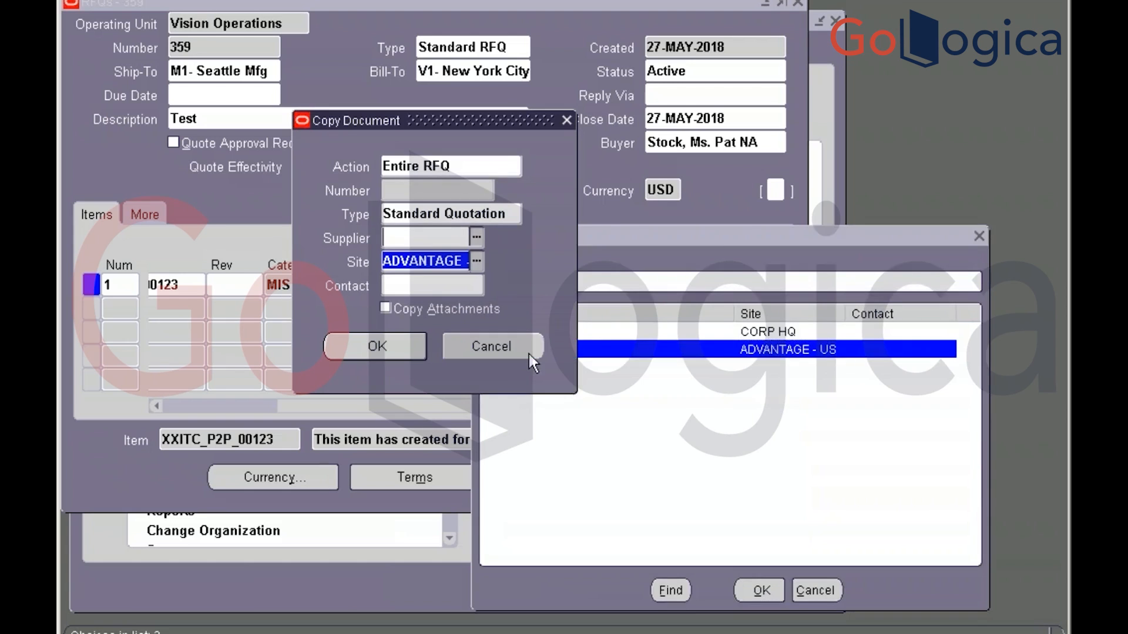
left_click(396, 354)
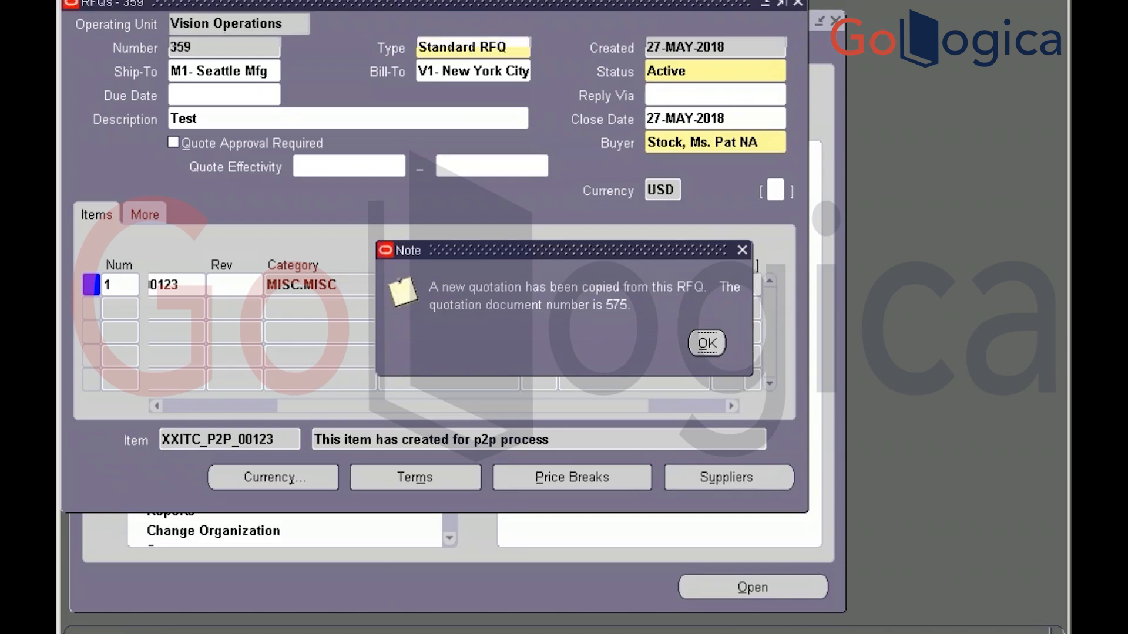
key("Return")
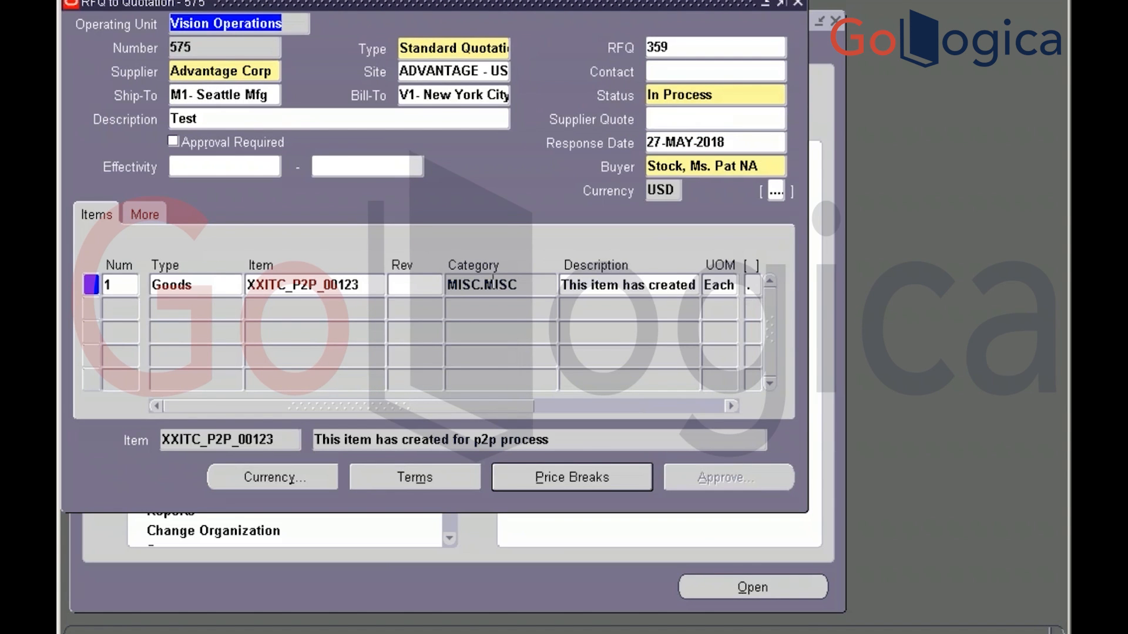
Set quotation 575's status to Active
left_click(732, 96)
left_click(777, 95)
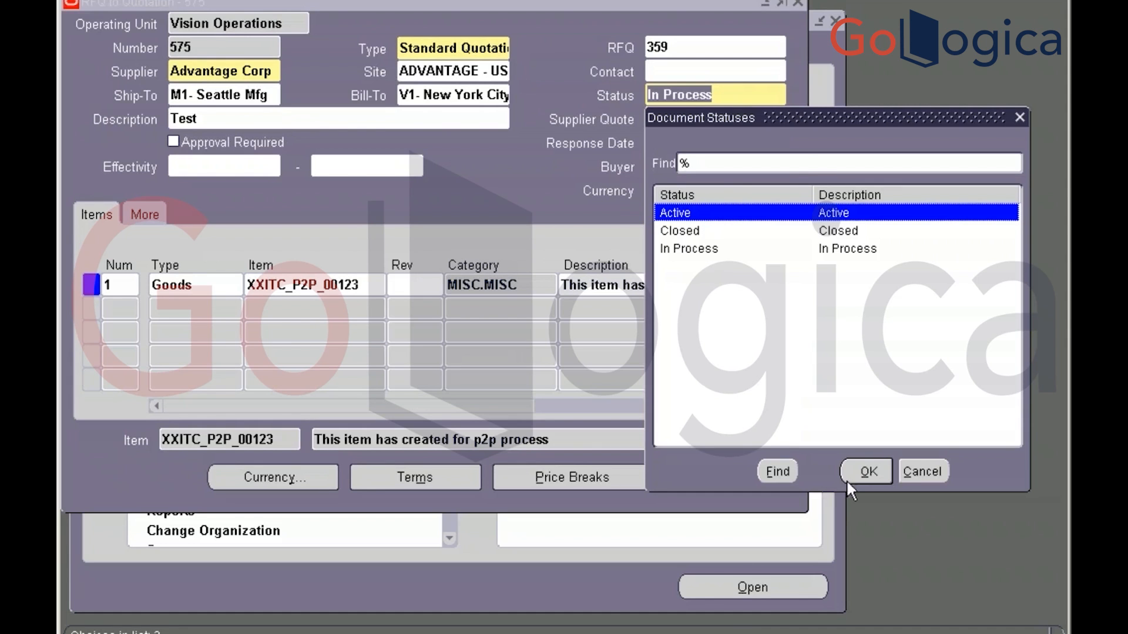
left_click(864, 472)
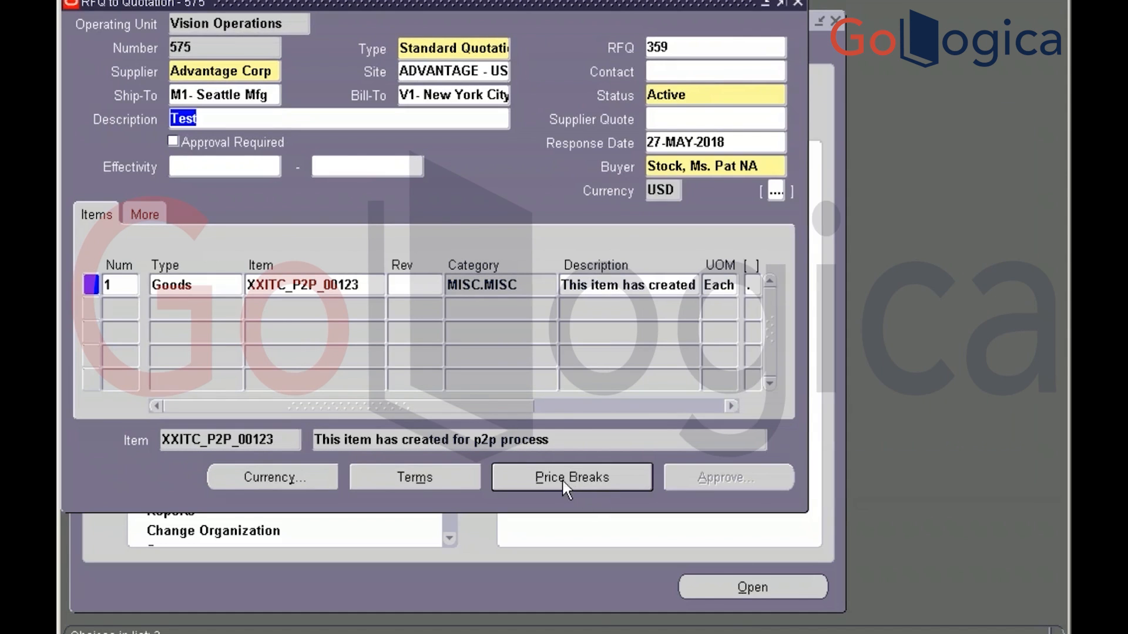
Give the price break a 15% discount, bringing the price to 4.25, and save the quotation
left_click(554, 477)
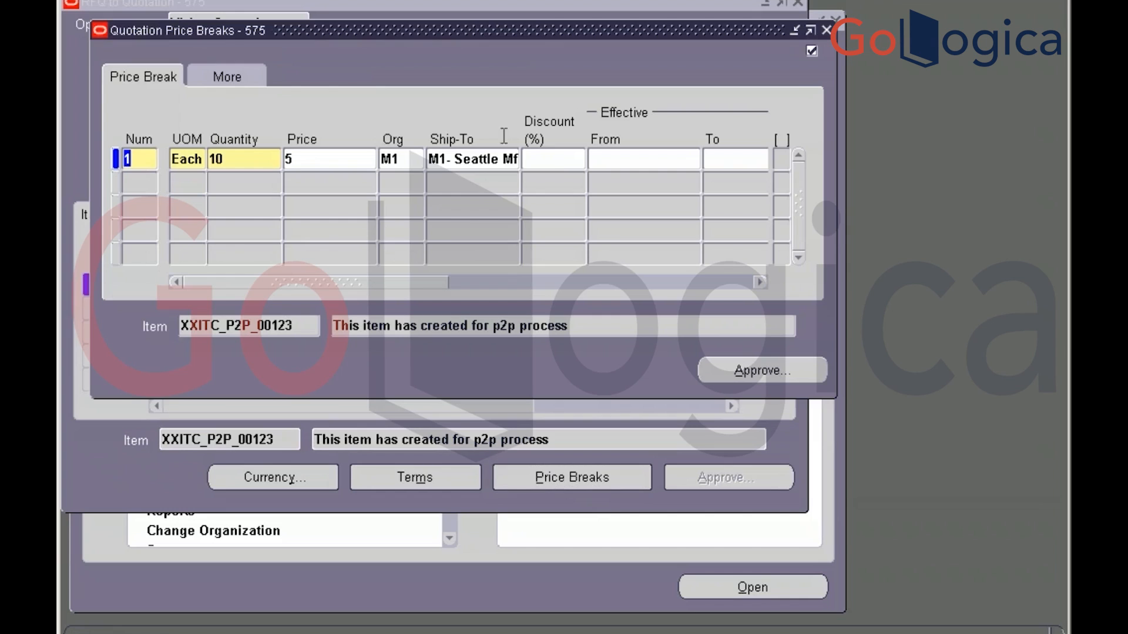
left_click(546, 159)
type("15")
key("Tab")
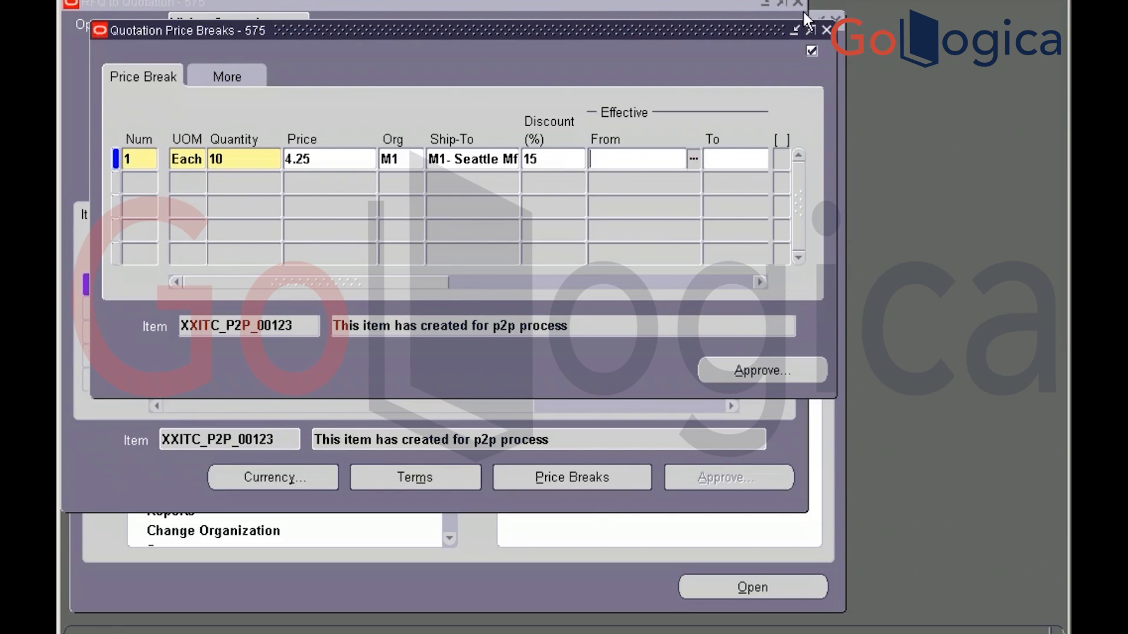
left_click(827, 30)
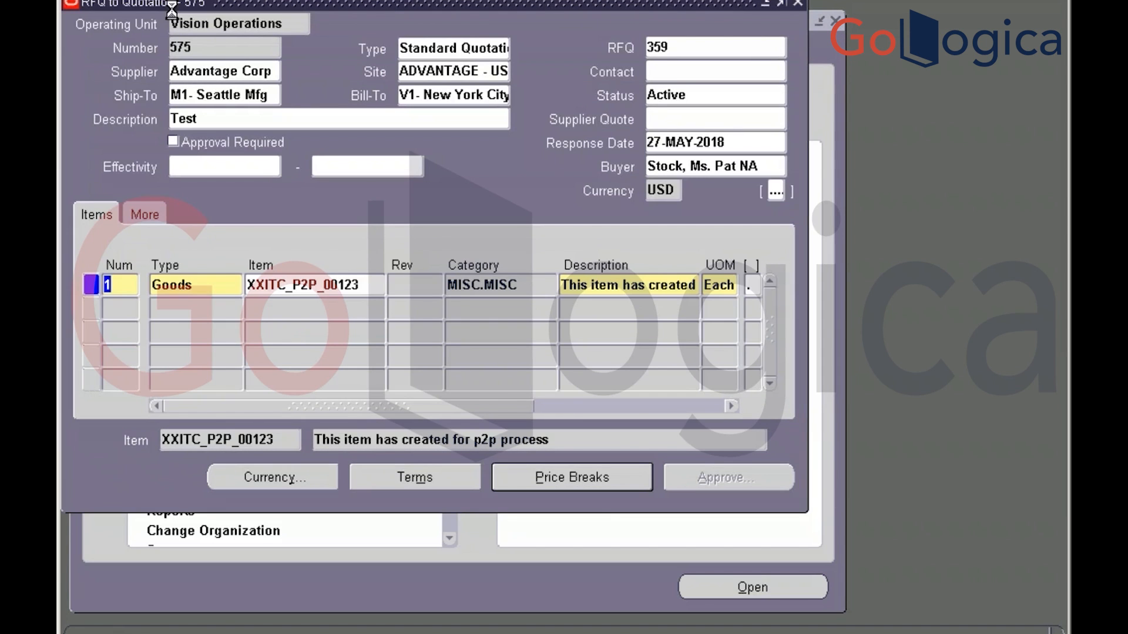
key("ctrl+s")
left_click(223, 47)
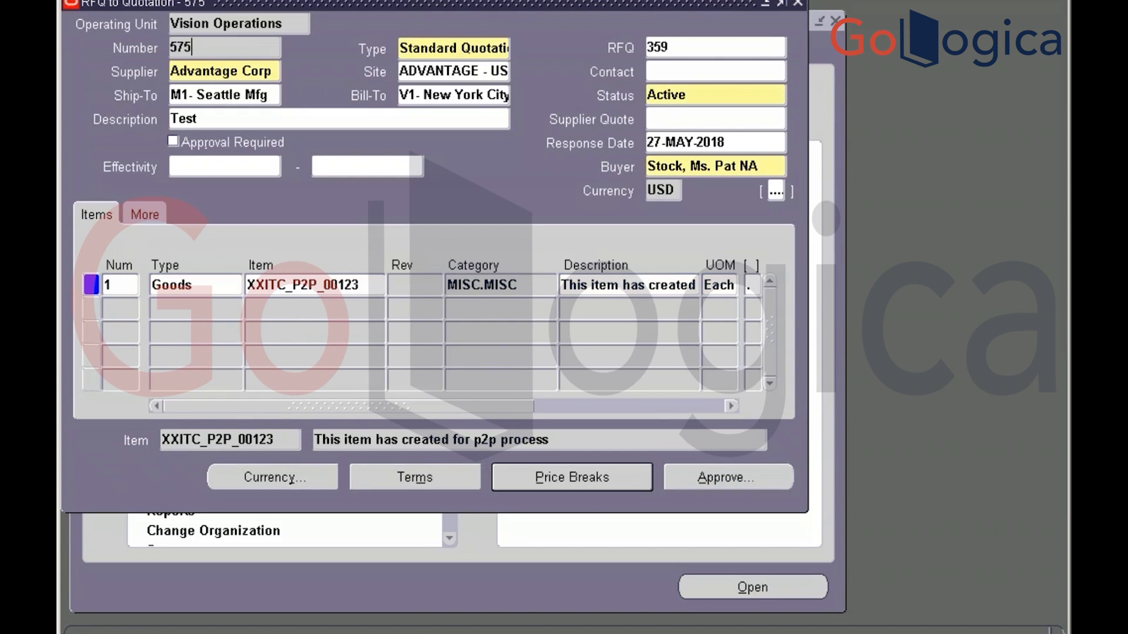
key("Tab")
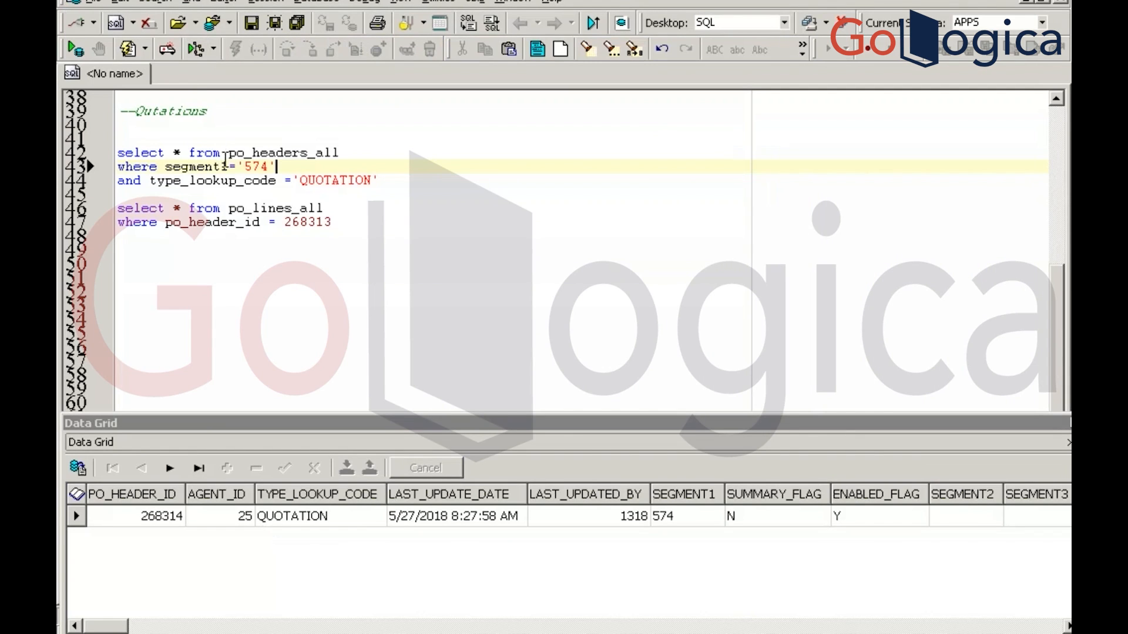
Change the header query to segment1 in ('574','575') and run it
left_click(237, 167)
key("BackSpace")
type("in ")
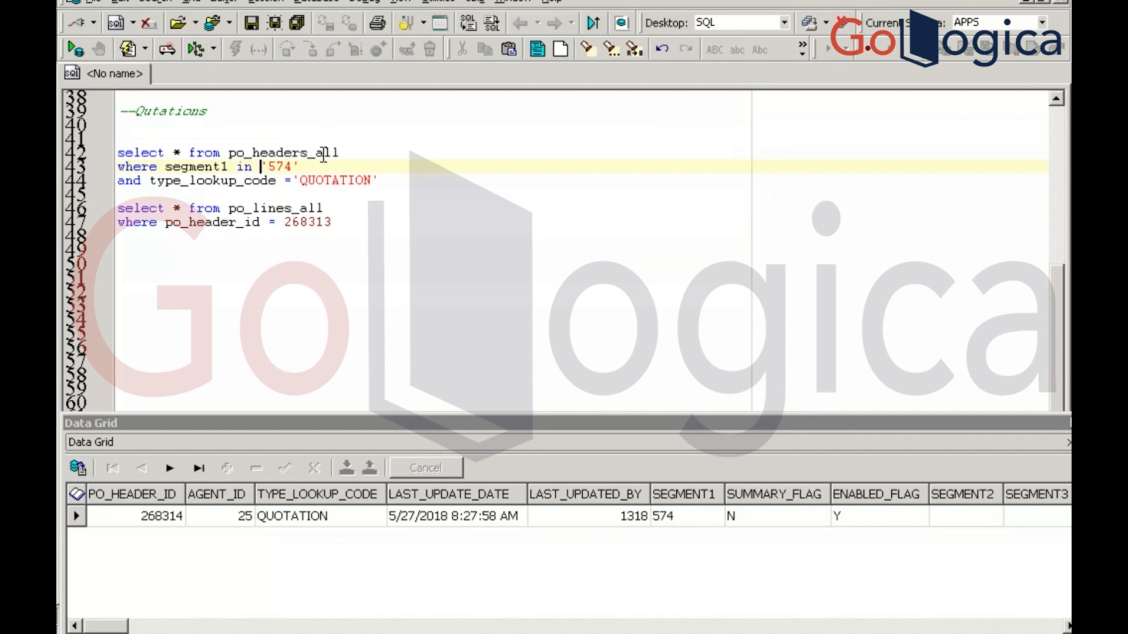
type("(")
left_click(329, 166)
type(",'575')")
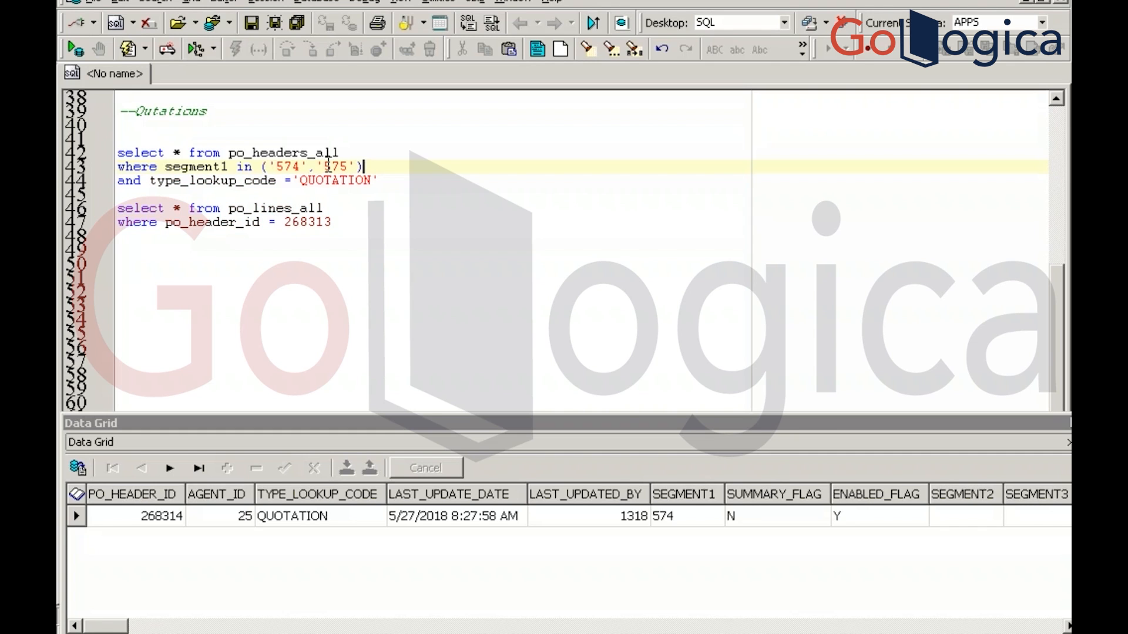
key("F9")
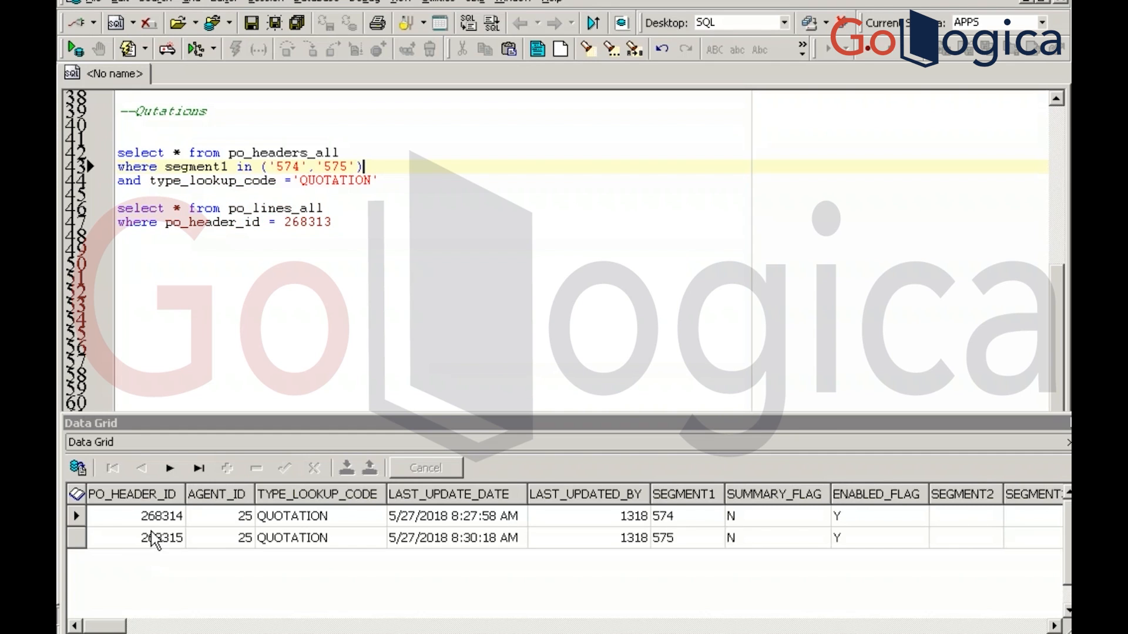
left_click(156, 518)
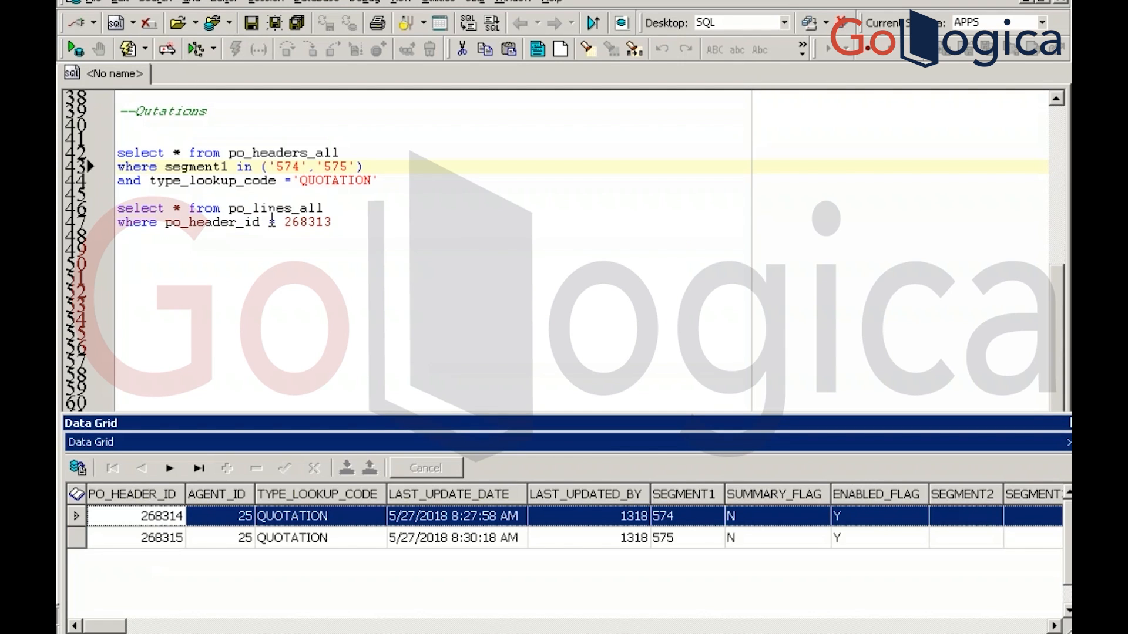
Filter the po_lines_all query to po_header_id in (268313,268315) and run it with F9
left_click(272, 221)
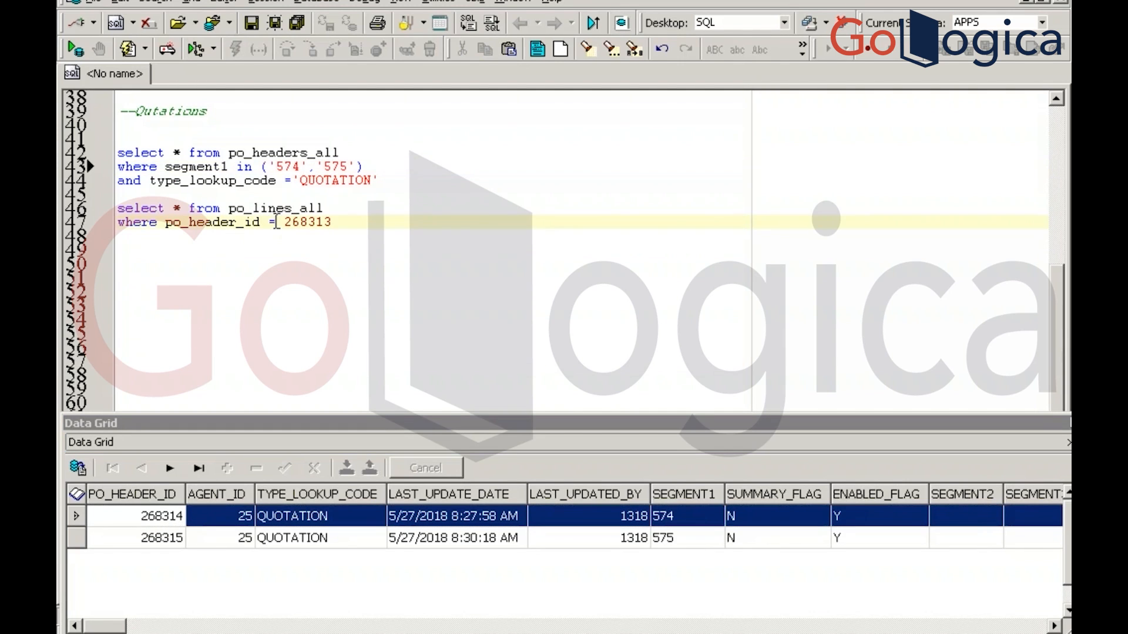
key("Delete")
type("in (")
key("Delete")
left_click(367, 217)
type(",268315)")
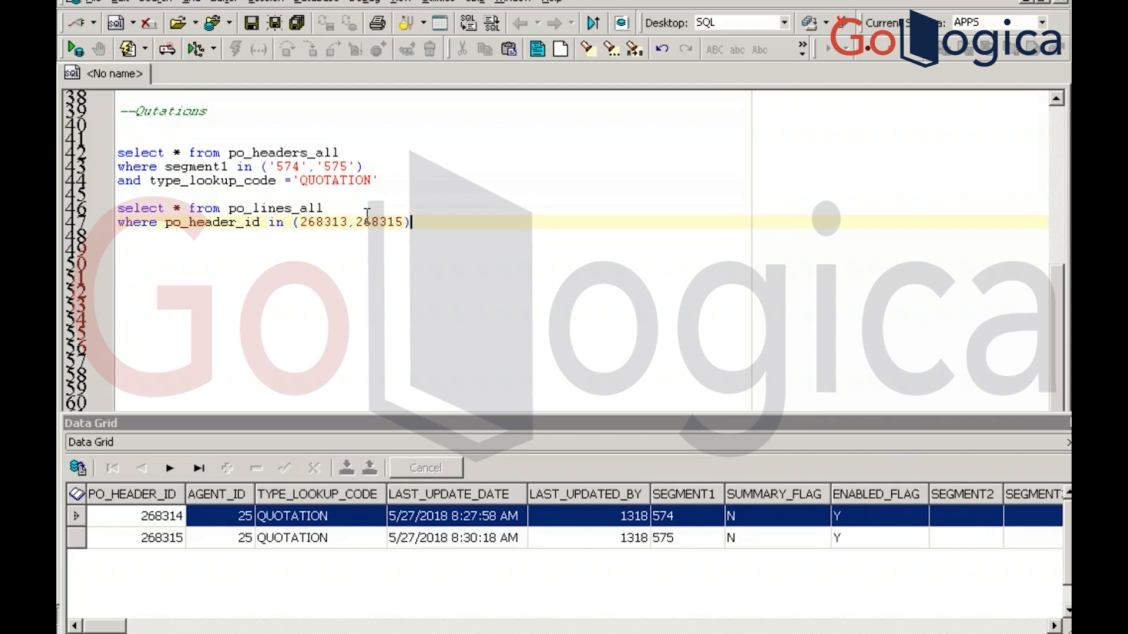
key("F9")
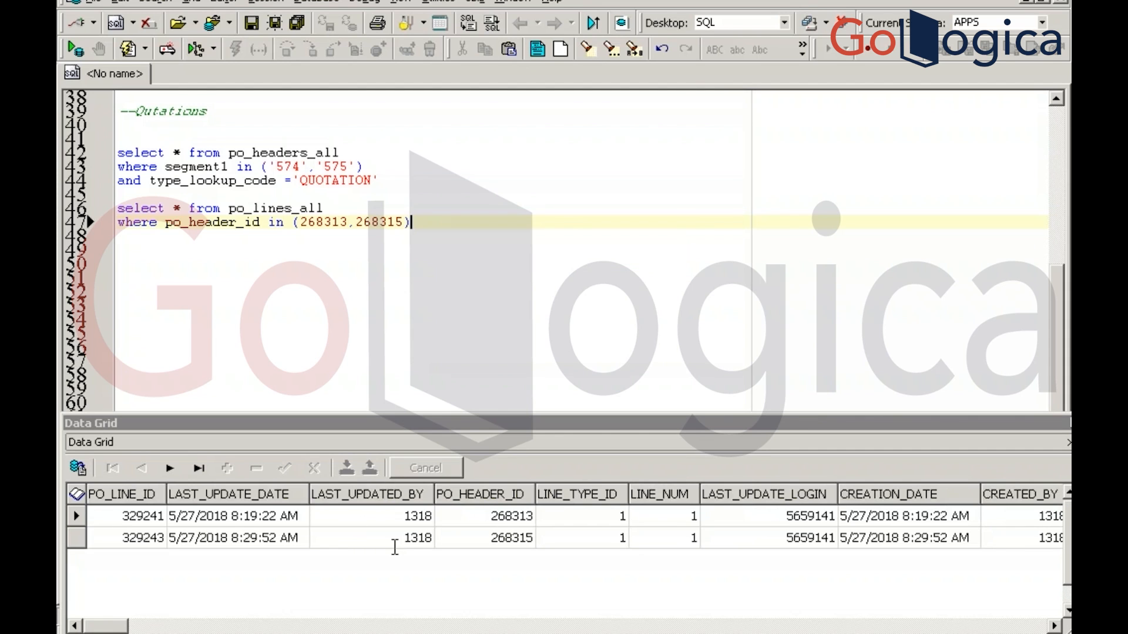
key("alt+Tab")
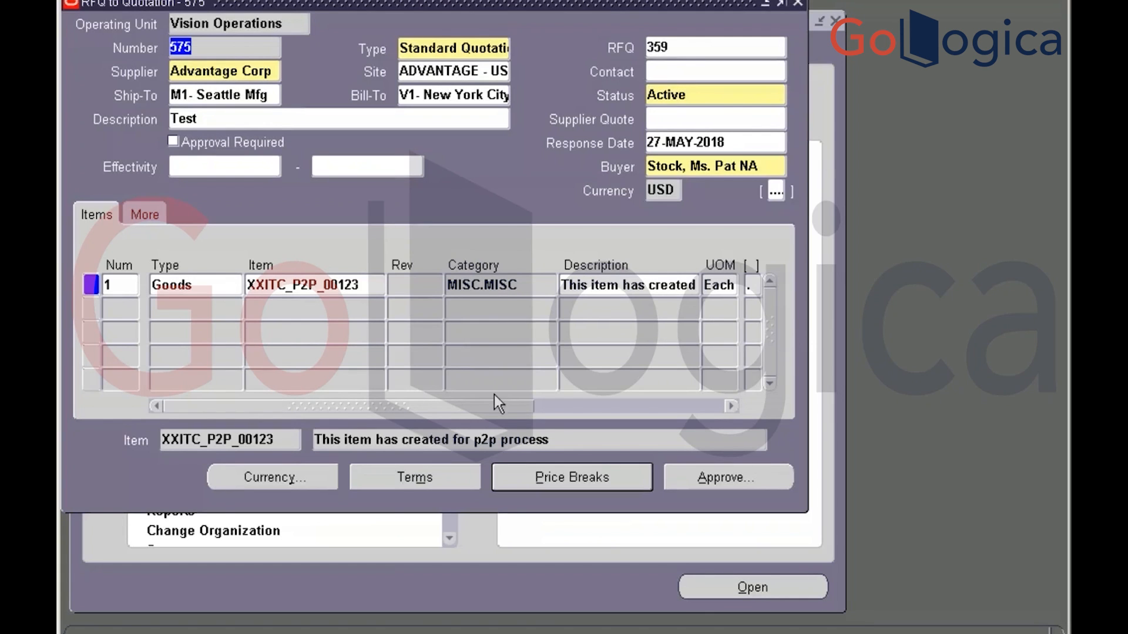
Open RFQ 359 from quotation 575, then close it to return to the navigator
left_click(688, 47)
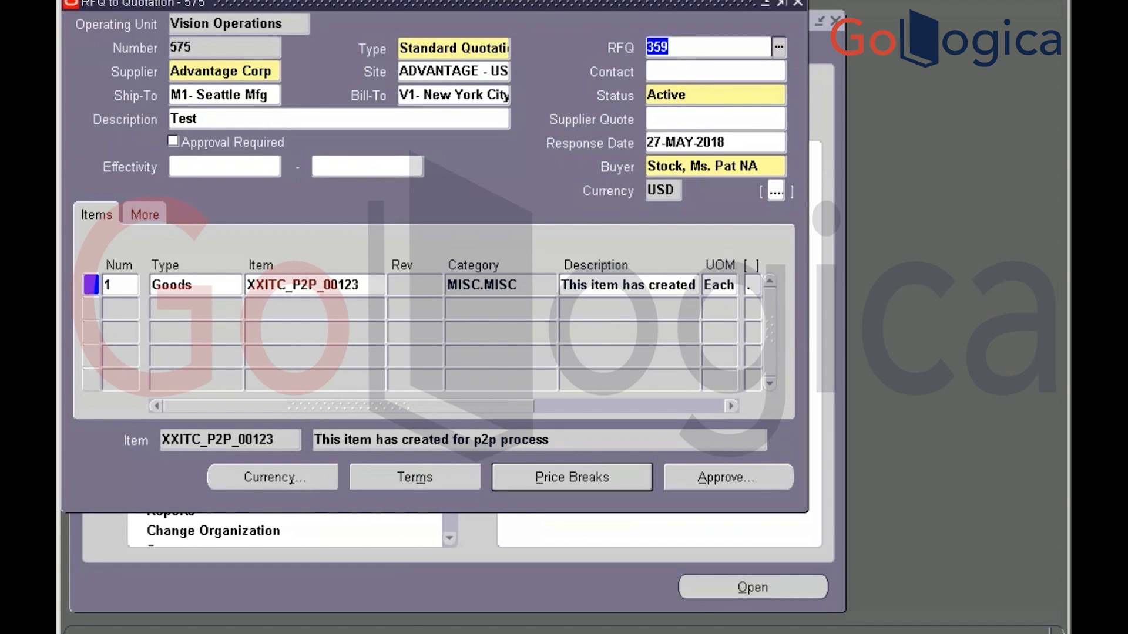
left_click(798, 3)
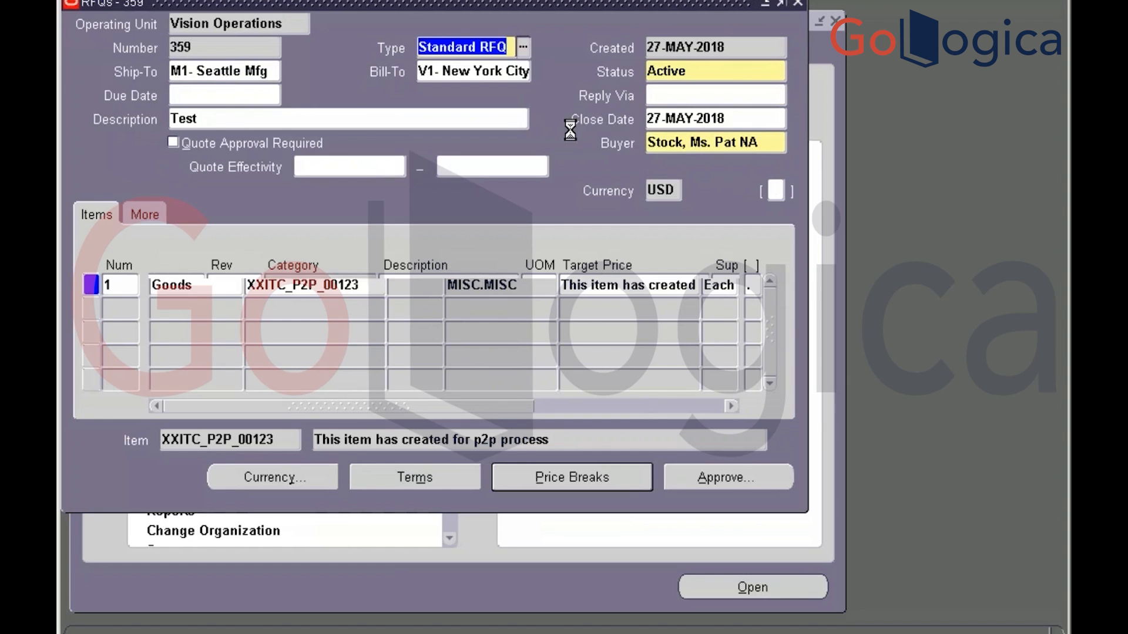
left_click(799, 5)
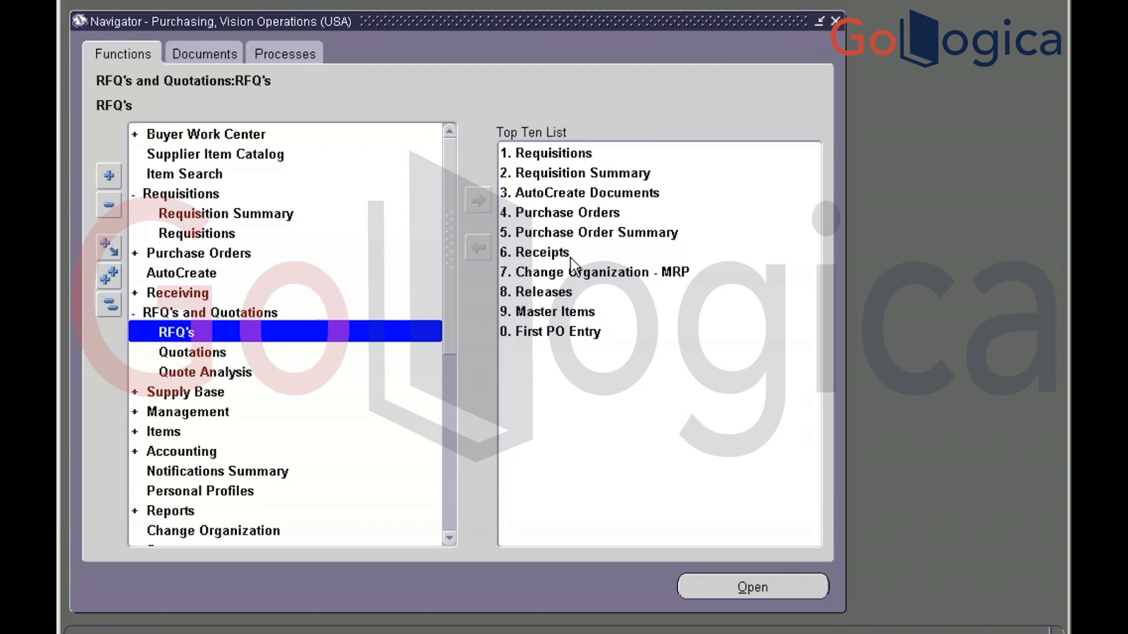
Find quotations for RFQ 359 in Quote Analysis, listing 574 and 575, and select quotation 575
left_click(207, 375)
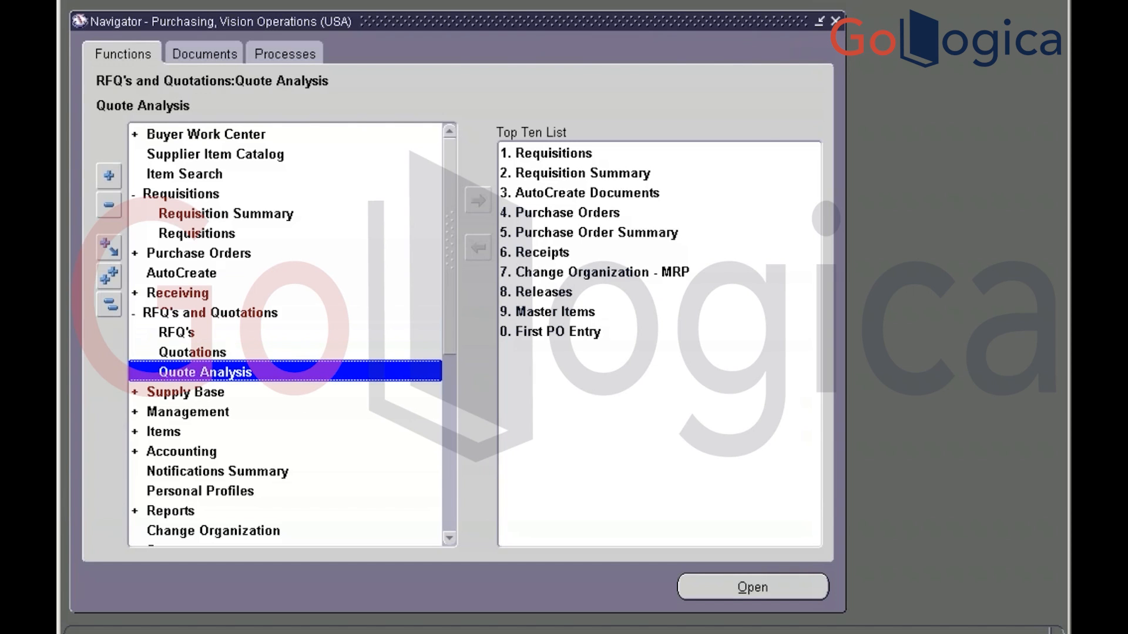
double_click(230, 375)
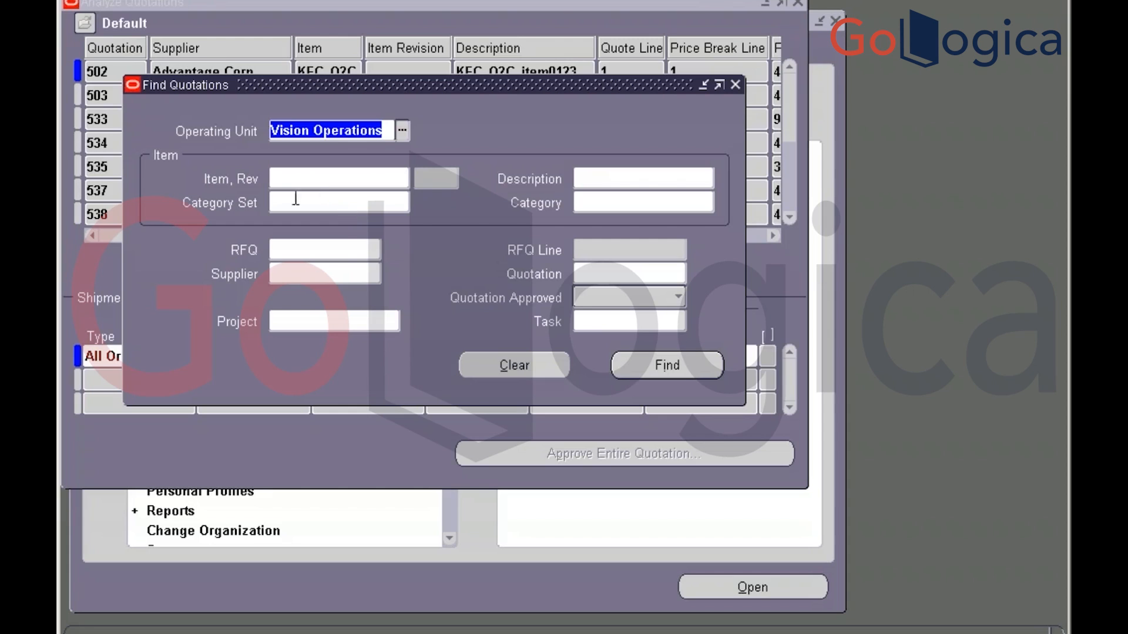
left_click(343, 247)
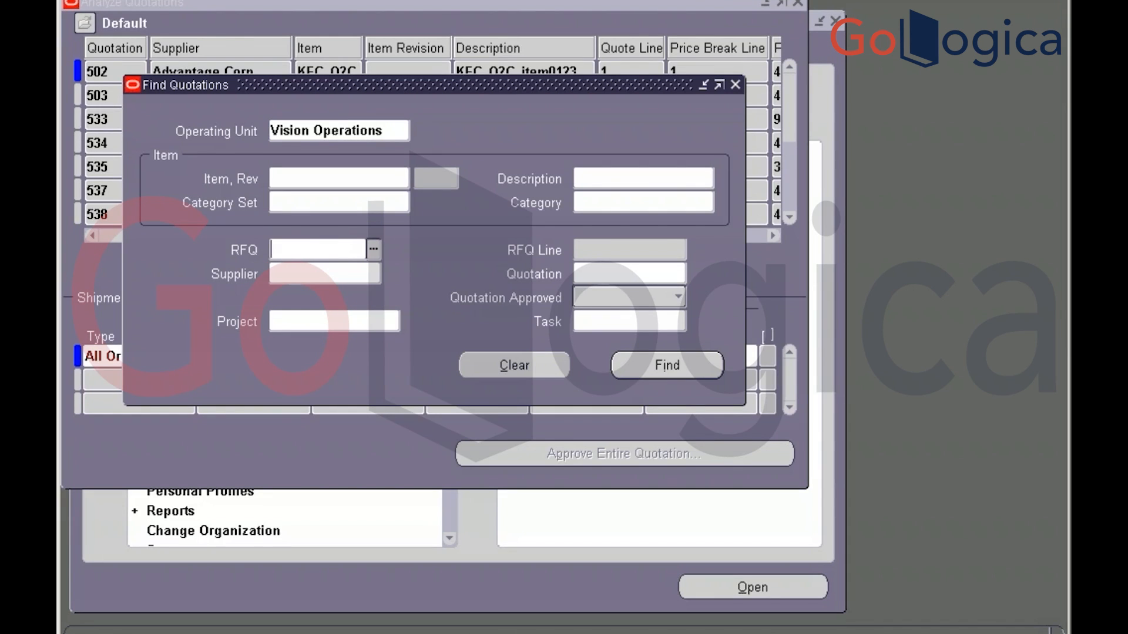
type("359")
key("Tab")
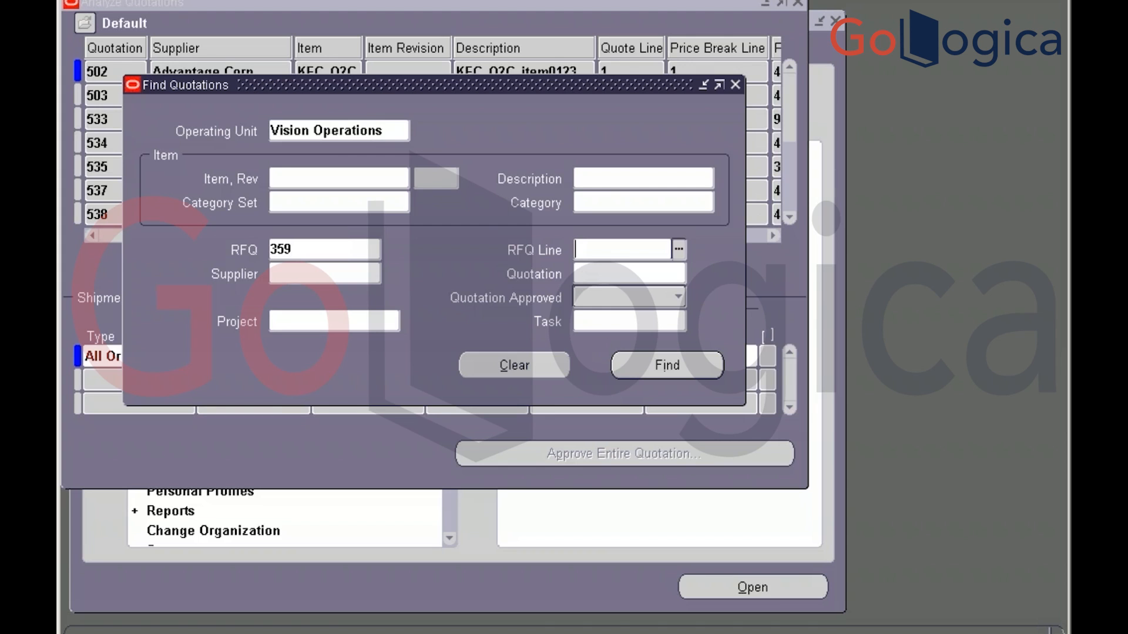
left_click(667, 366)
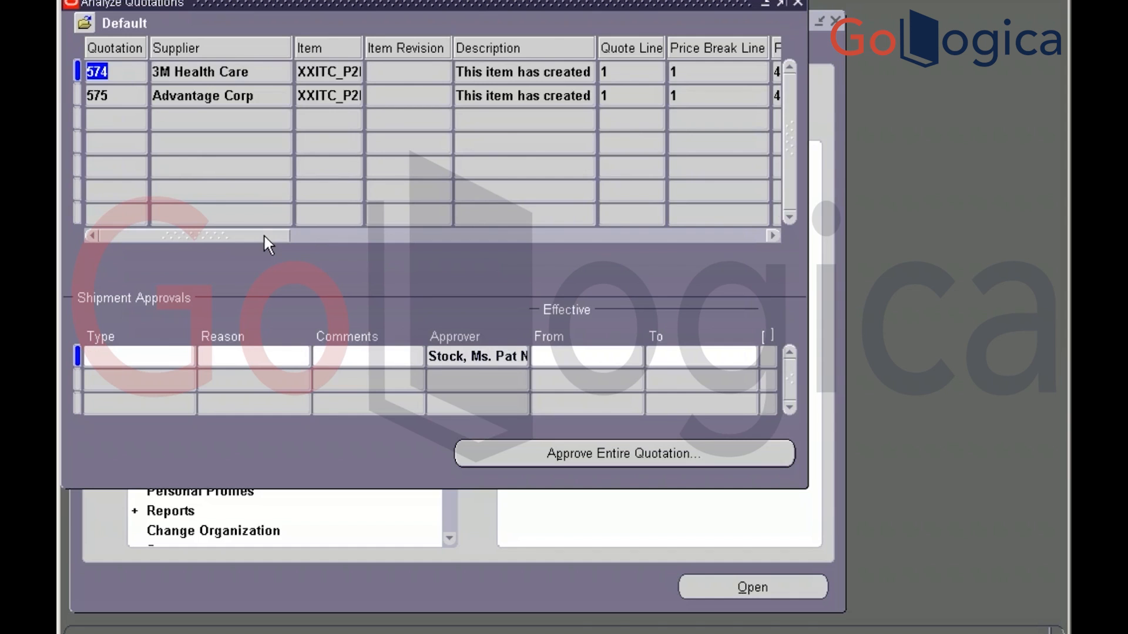
left_click_drag(265, 236, 346, 238)
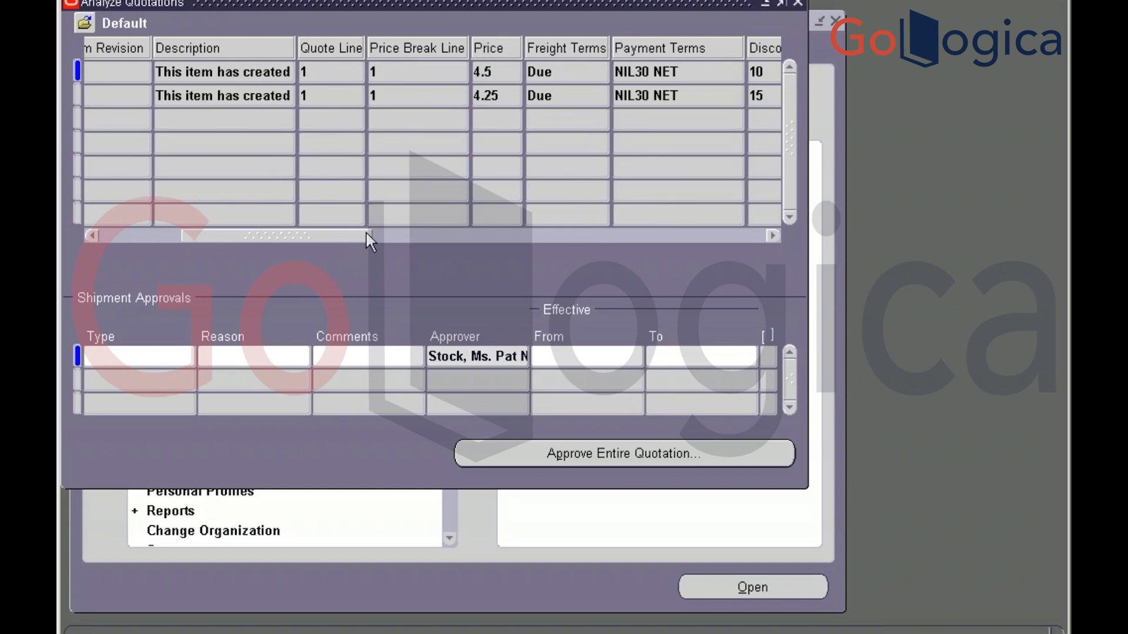
left_click_drag(367, 233, 250, 223)
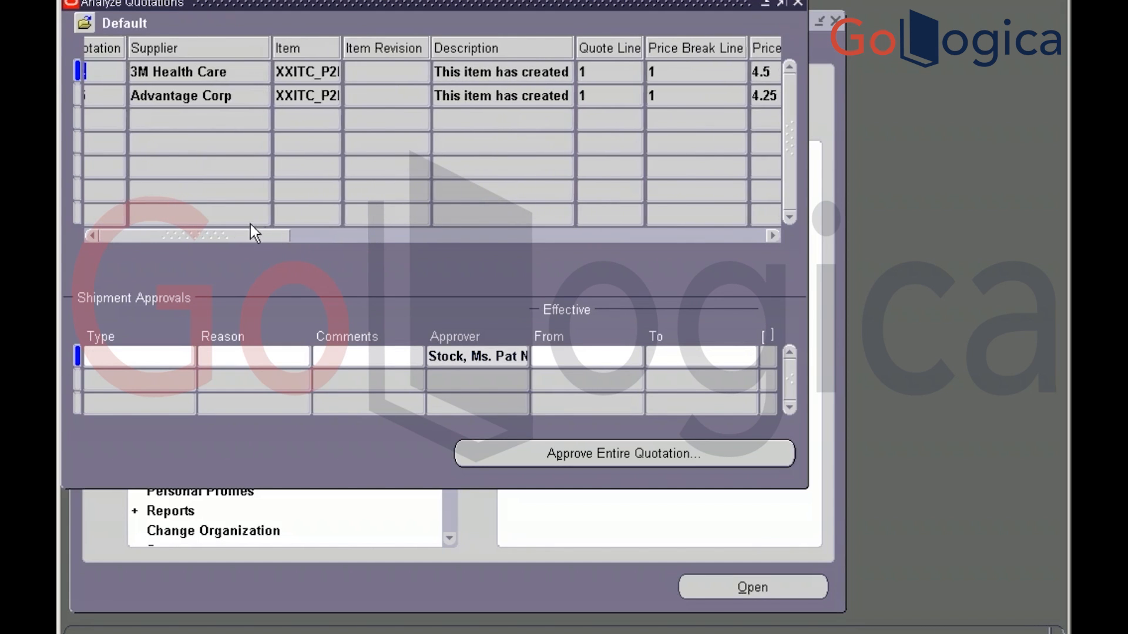
left_click(231, 99)
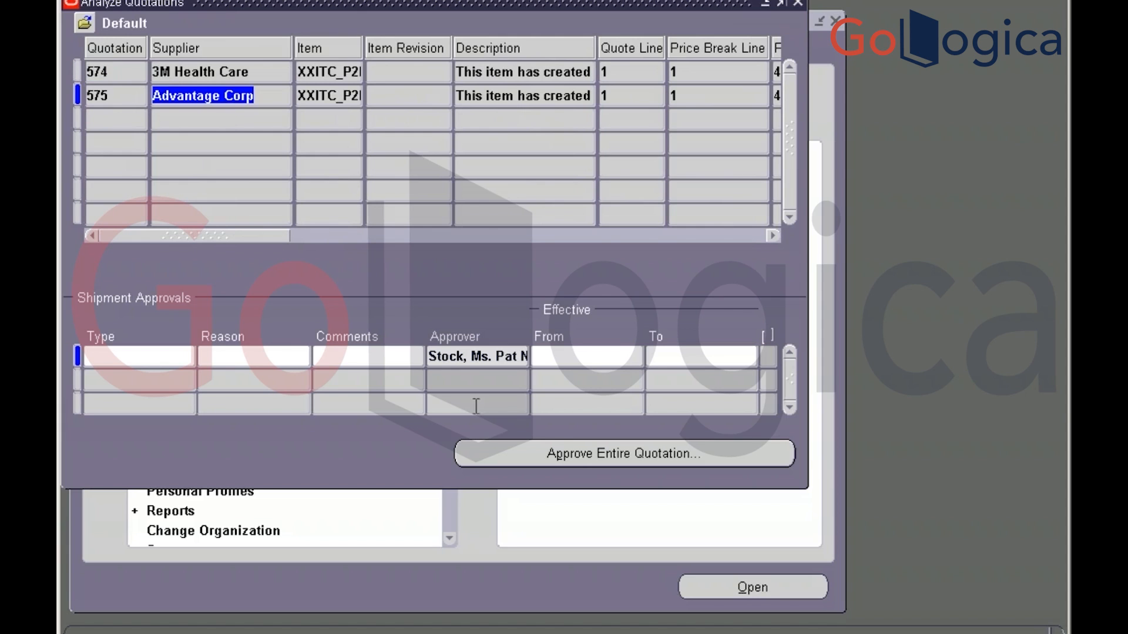
left_click(578, 457)
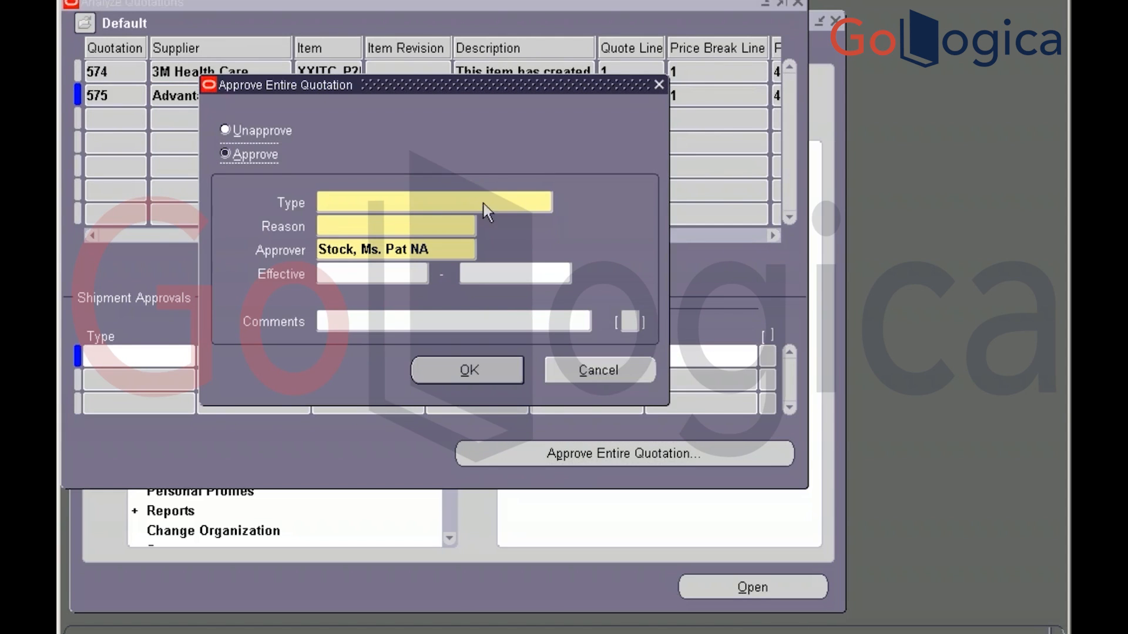
Approve the entire quotation 575 with type All Orders and reason Lowest Price
left_click(501, 202)
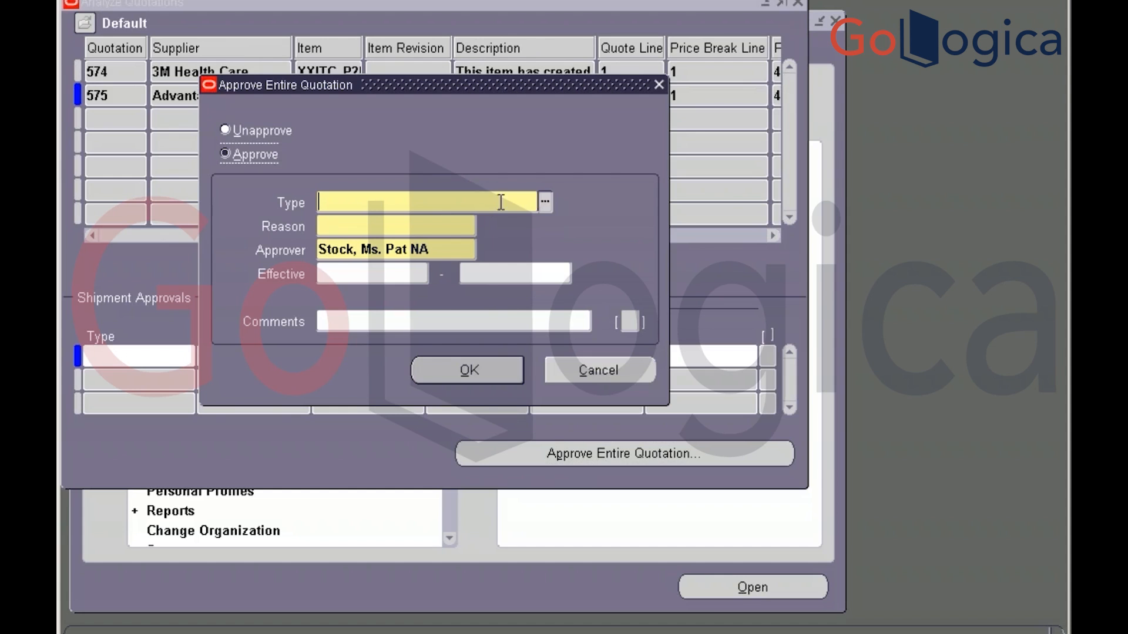
left_click(545, 202)
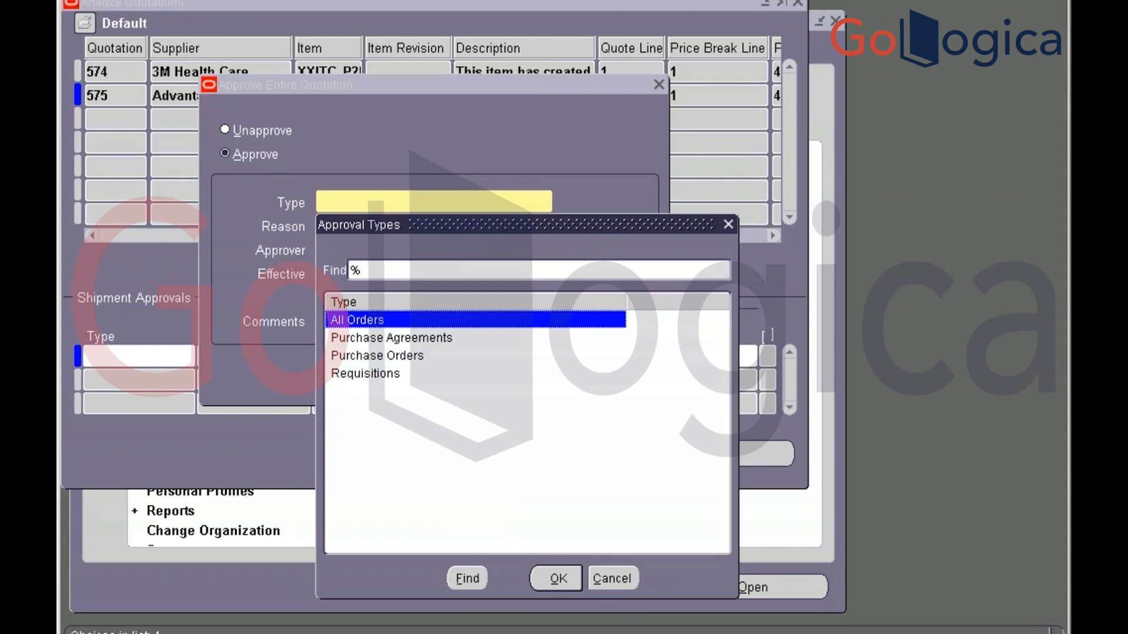
left_click(392, 338)
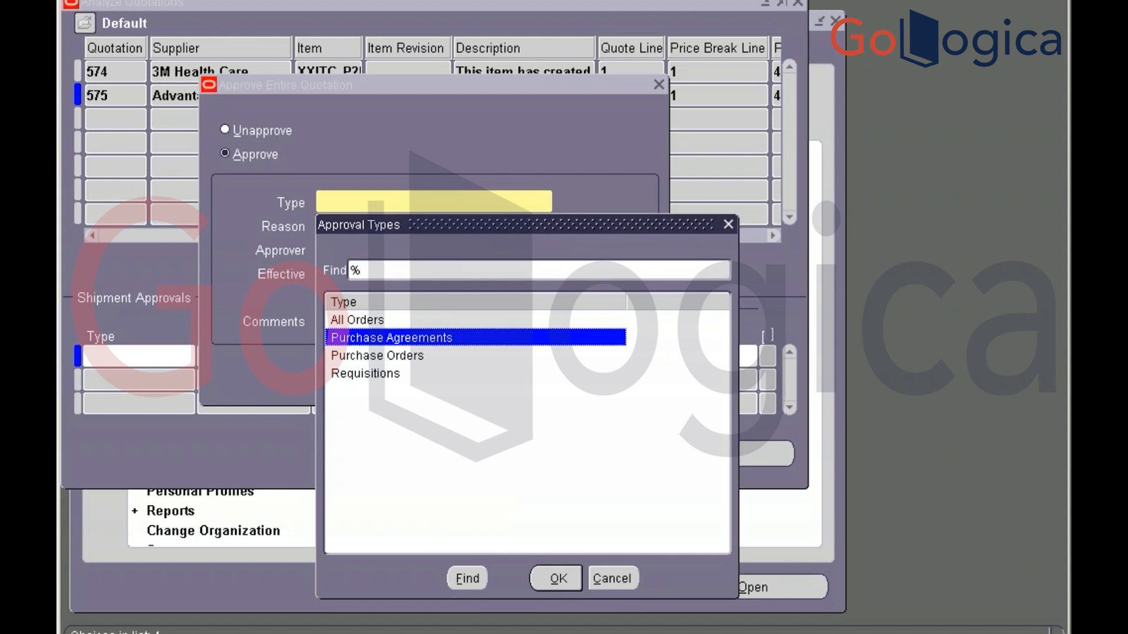
left_click(394, 322)
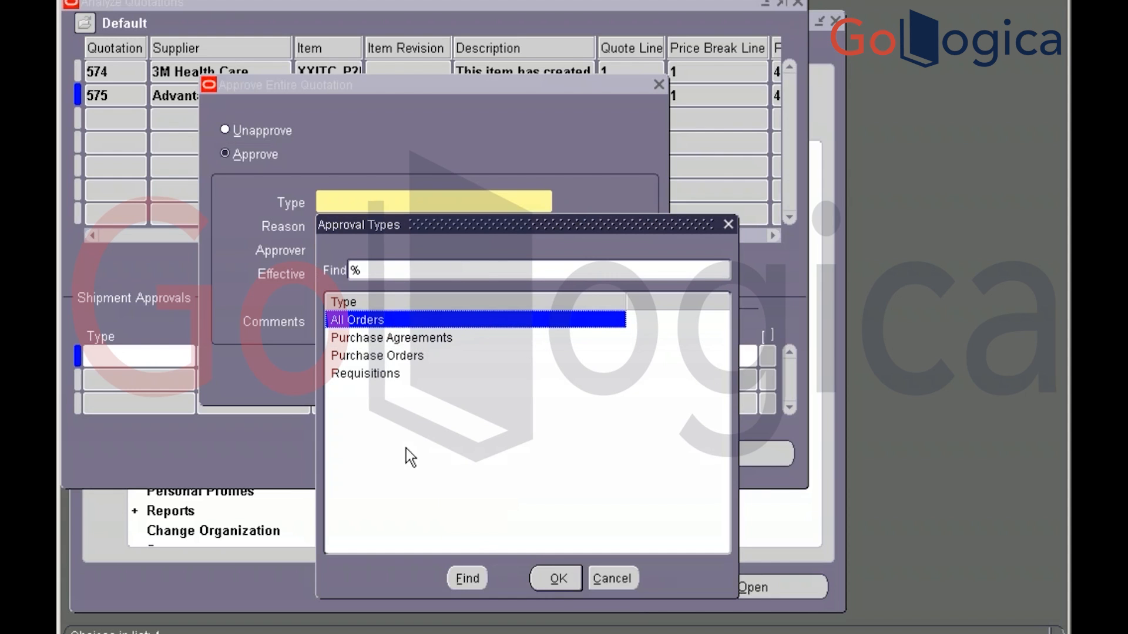
left_click(556, 579)
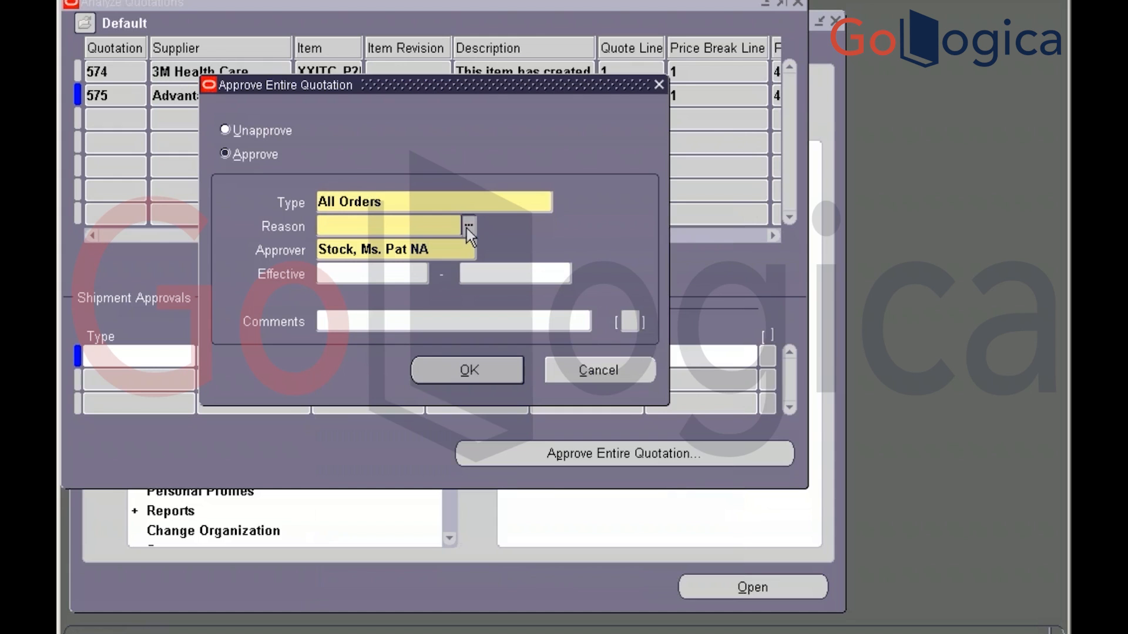
left_click(467, 226)
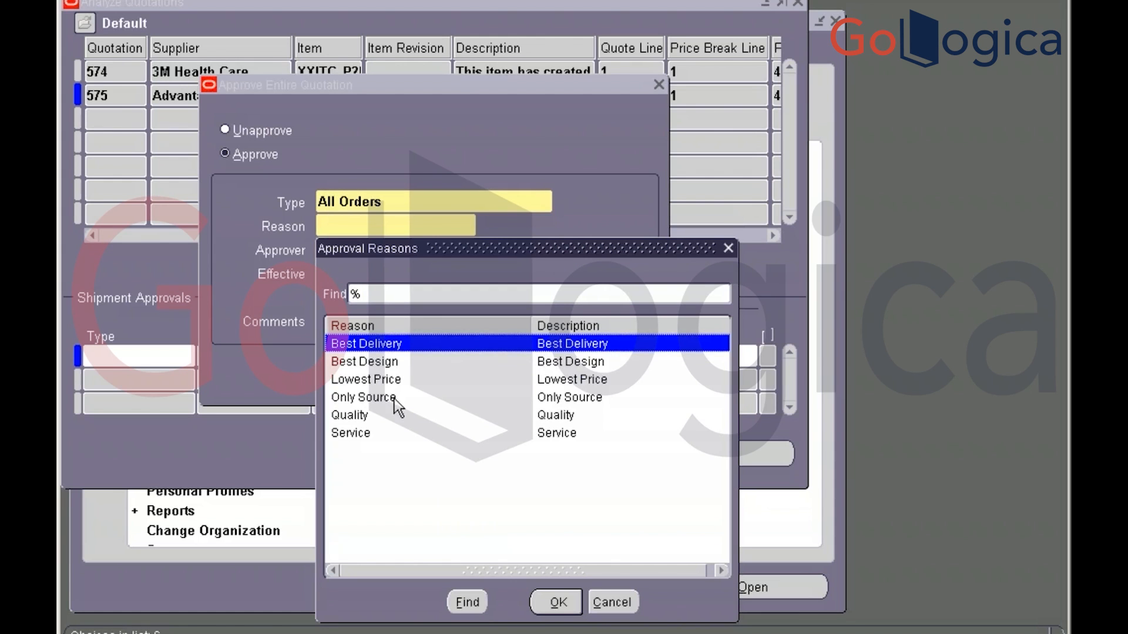
left_click(388, 380)
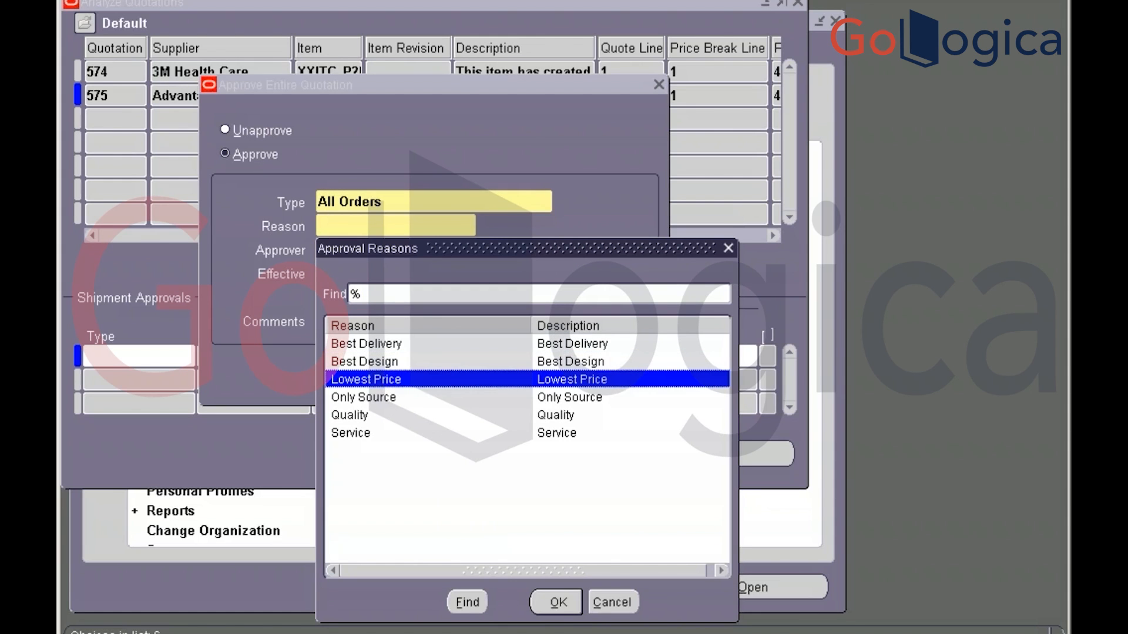
left_click(565, 608)
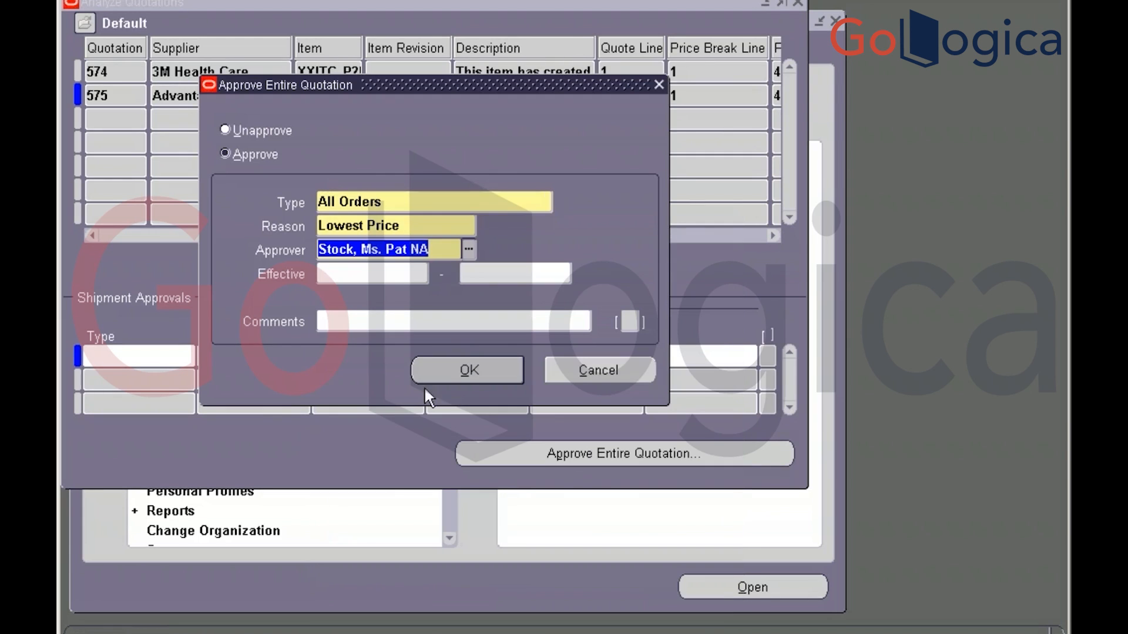
left_click(458, 373)
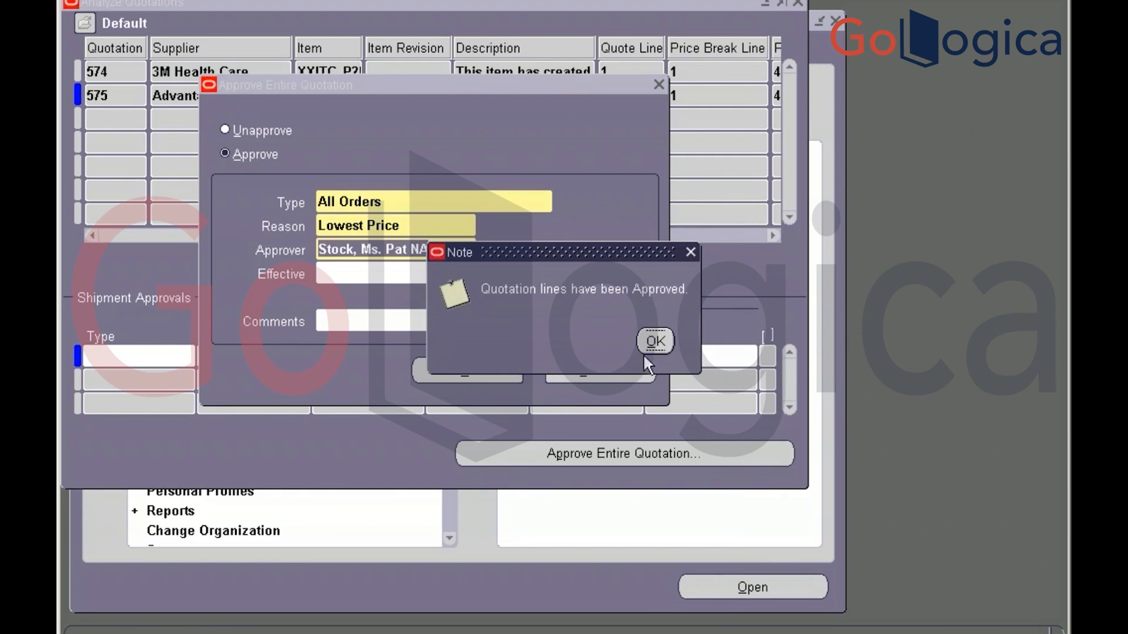
key("Return")
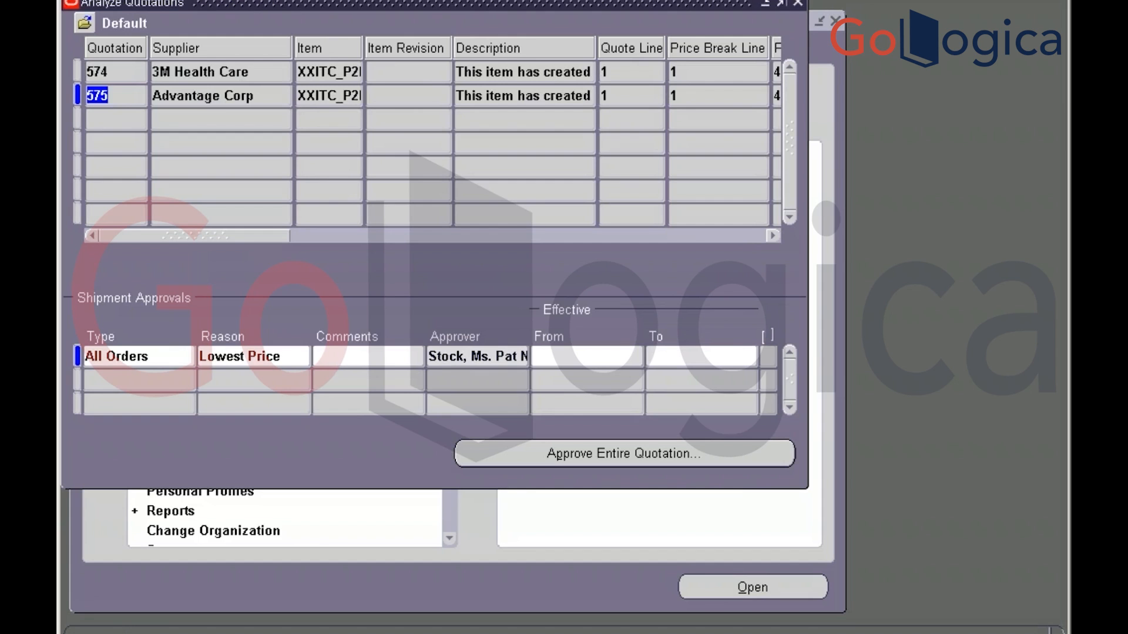
Check the approval's Record History, then close the quotation analysis
left_click(313, 0)
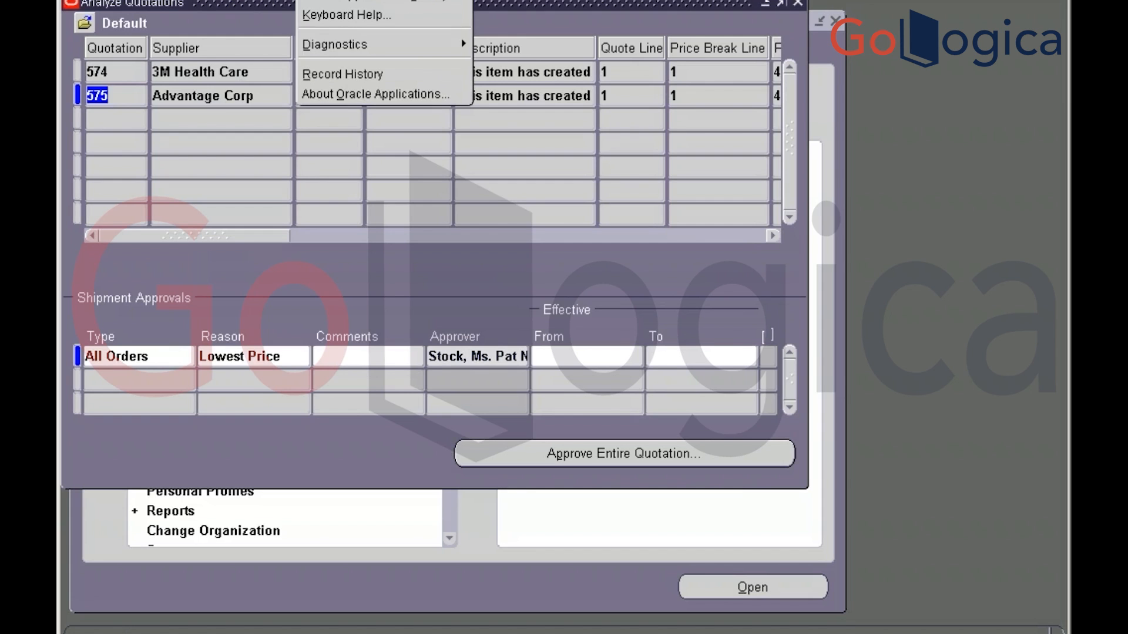
left_click(352, 75)
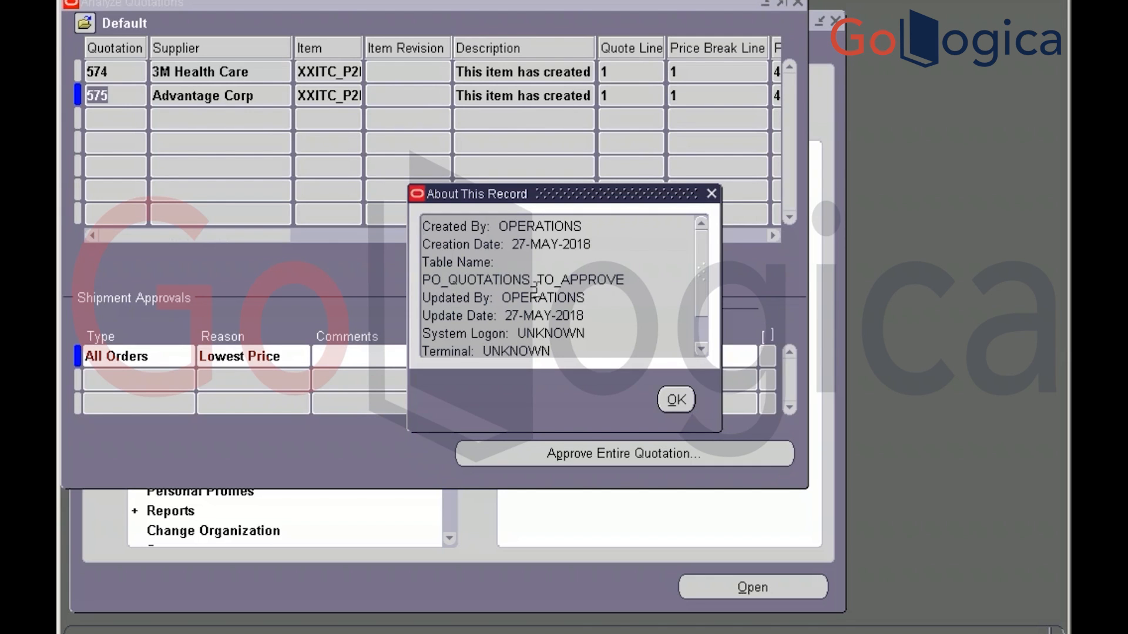
left_click(671, 398)
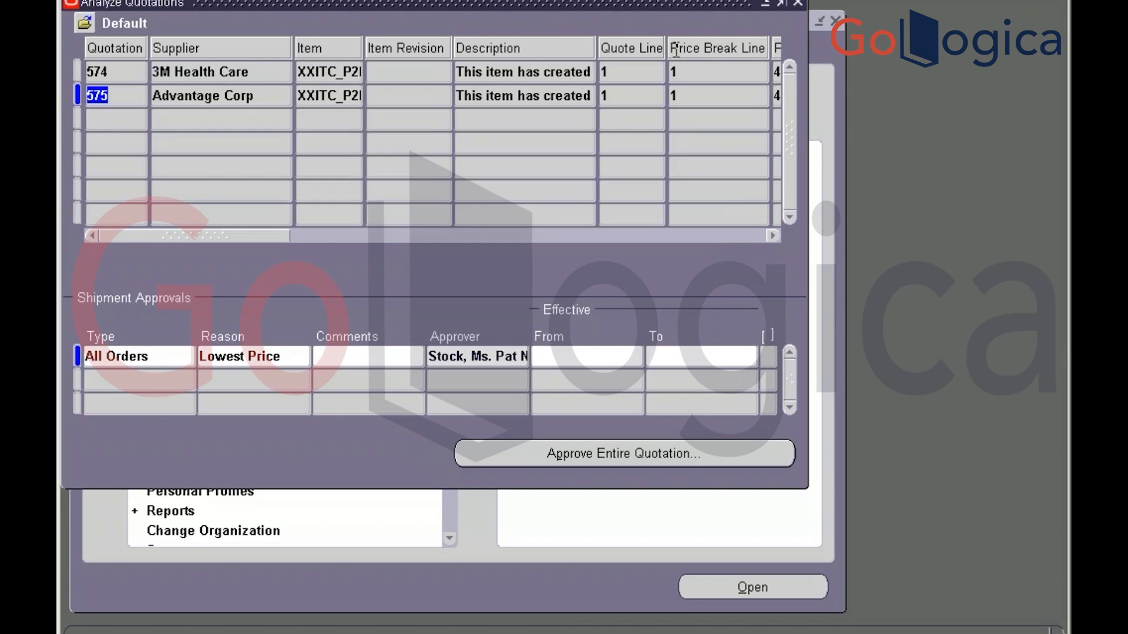
left_click(799, 4)
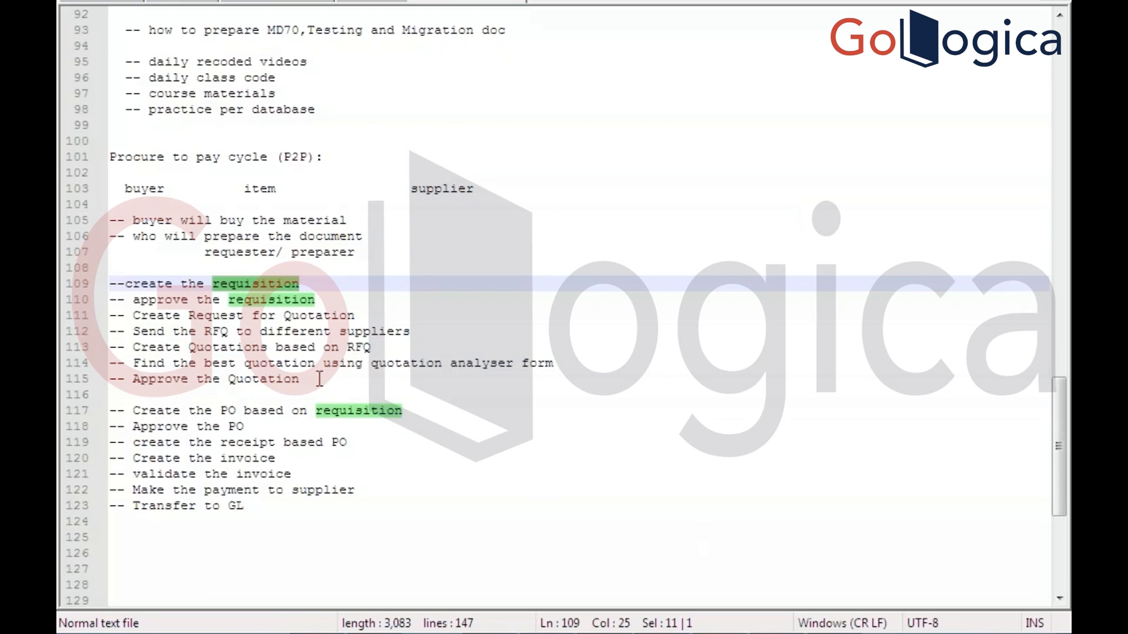
Review the P2P note lines on finding the best quotation, approving it and creating the PO, then return to Oracle
left_click(306, 364)
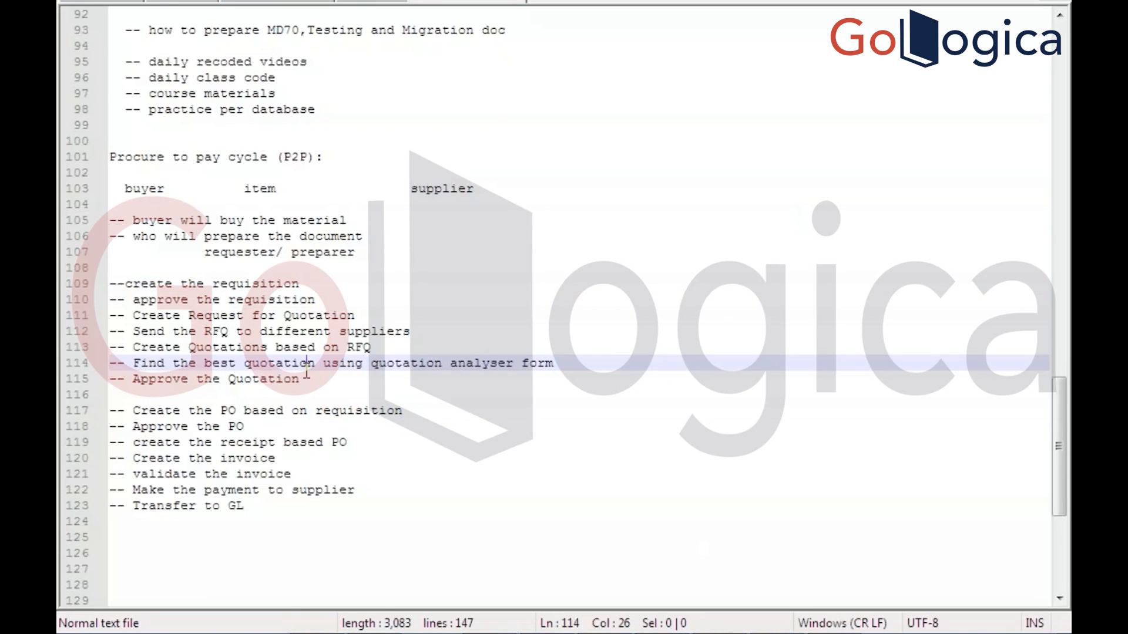
left_click(298, 381)
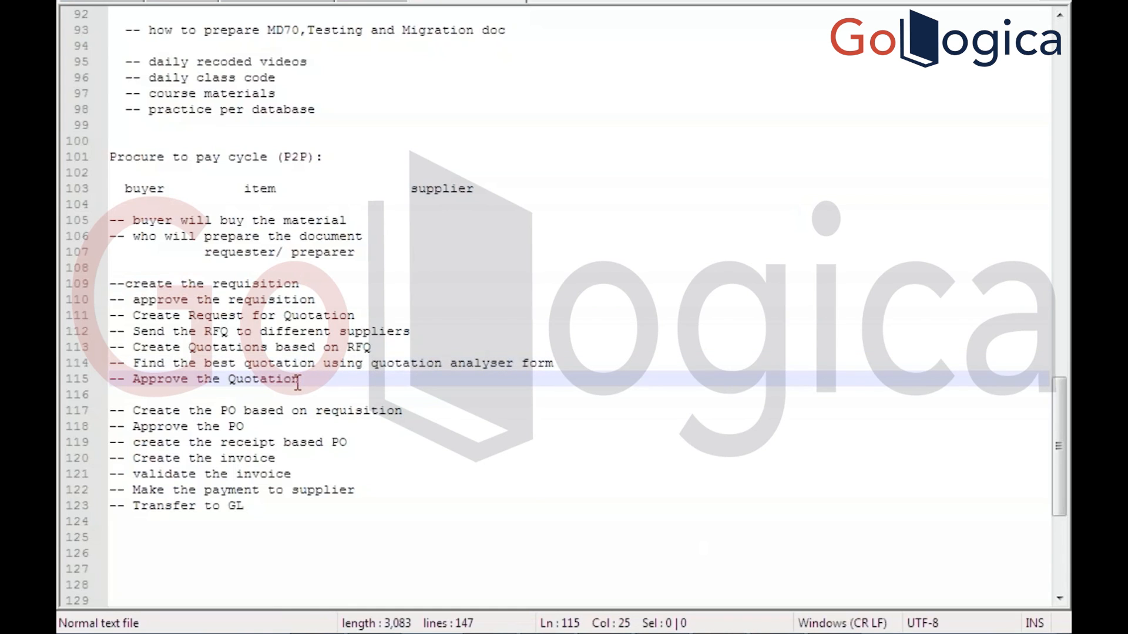
left_click(402, 408)
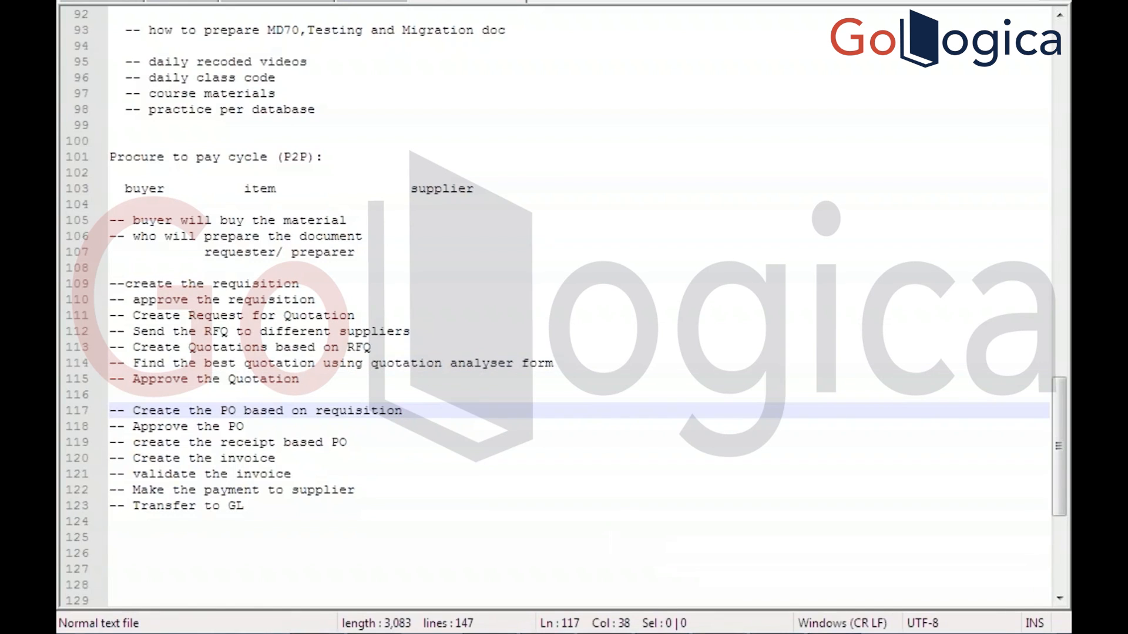
left_click(834, 617)
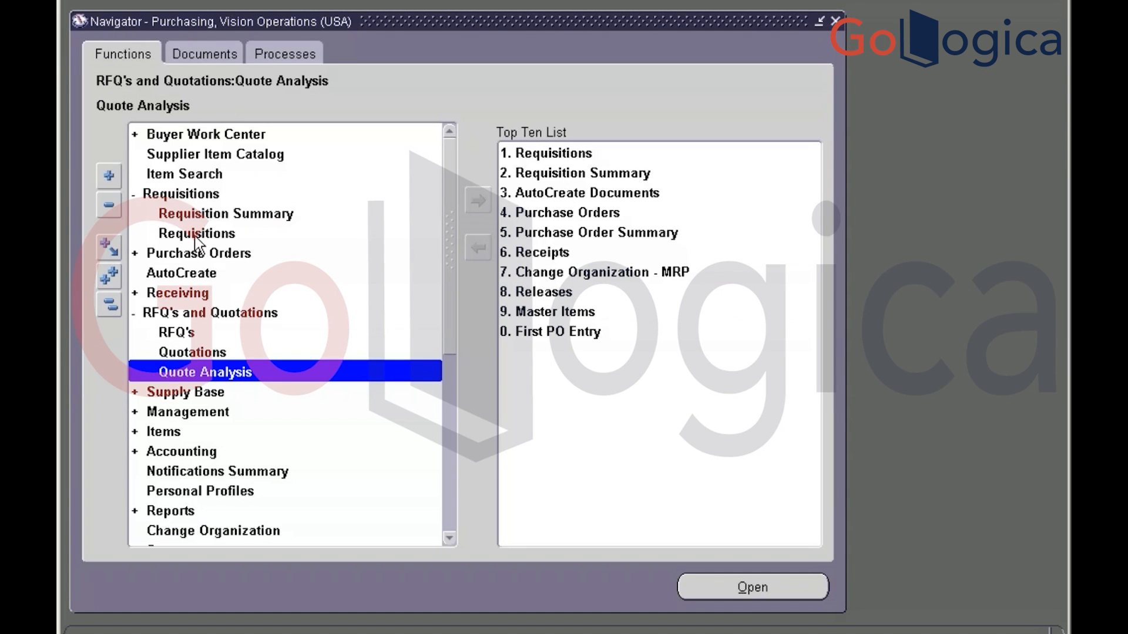
Open the AutoCreate function under Purchase Orders in the Purchasing Navigator
double_click(141, 254)
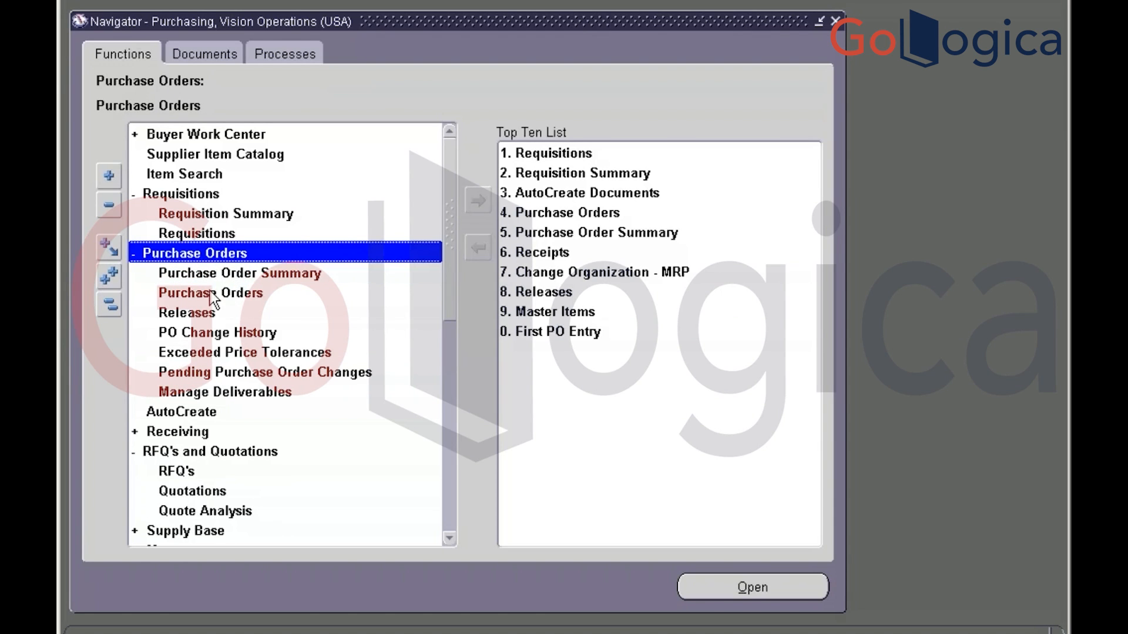
left_click(211, 295)
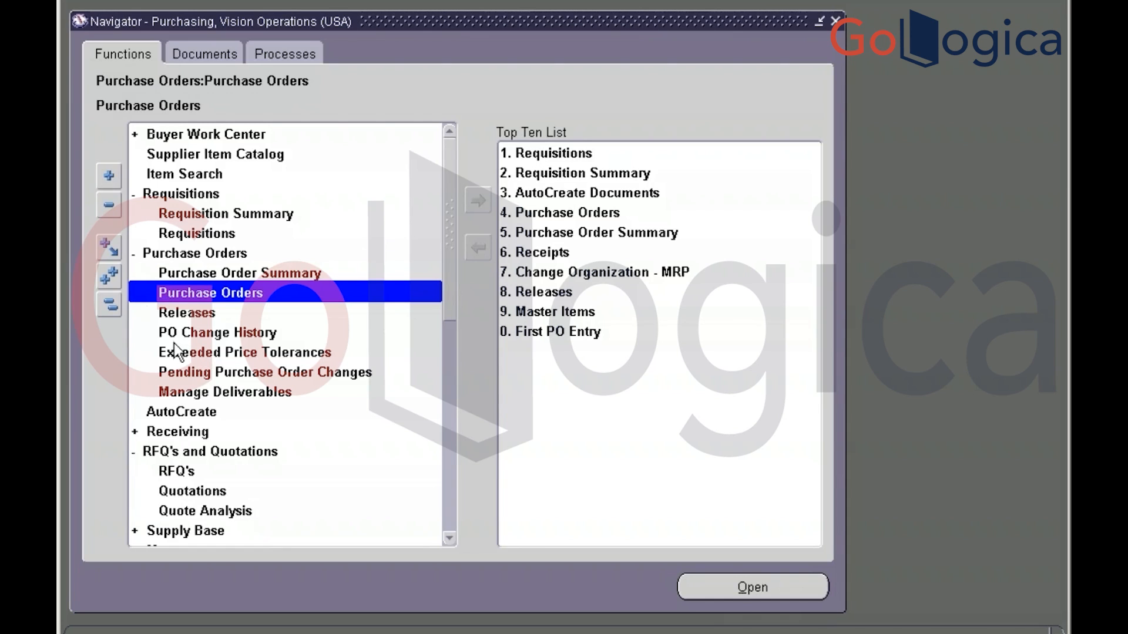
left_click(109, 309)
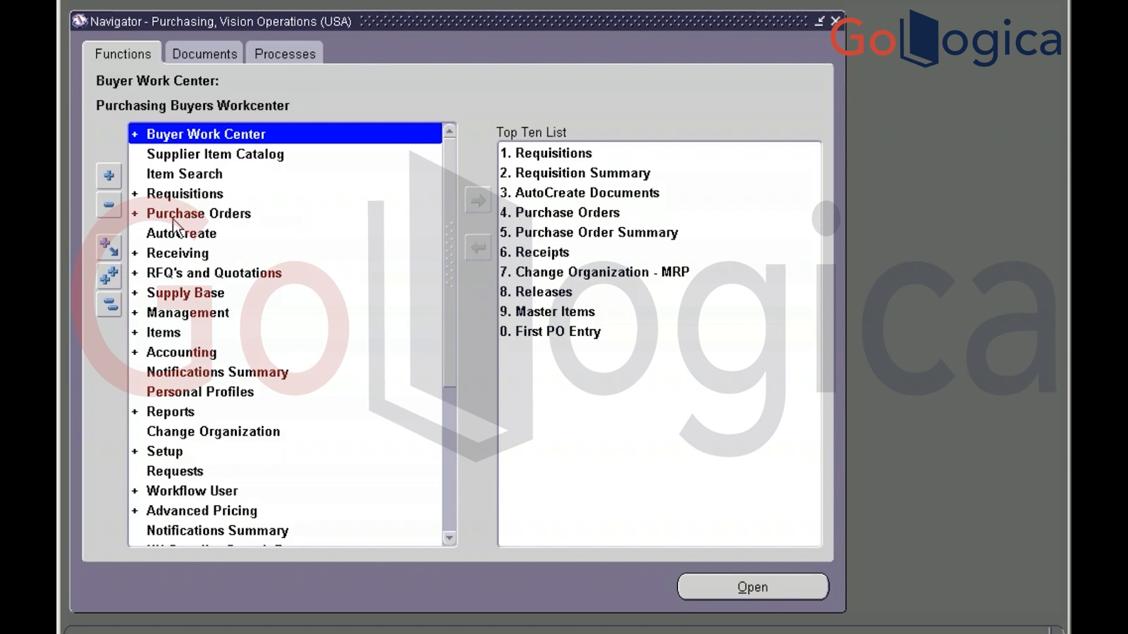
left_click(176, 238)
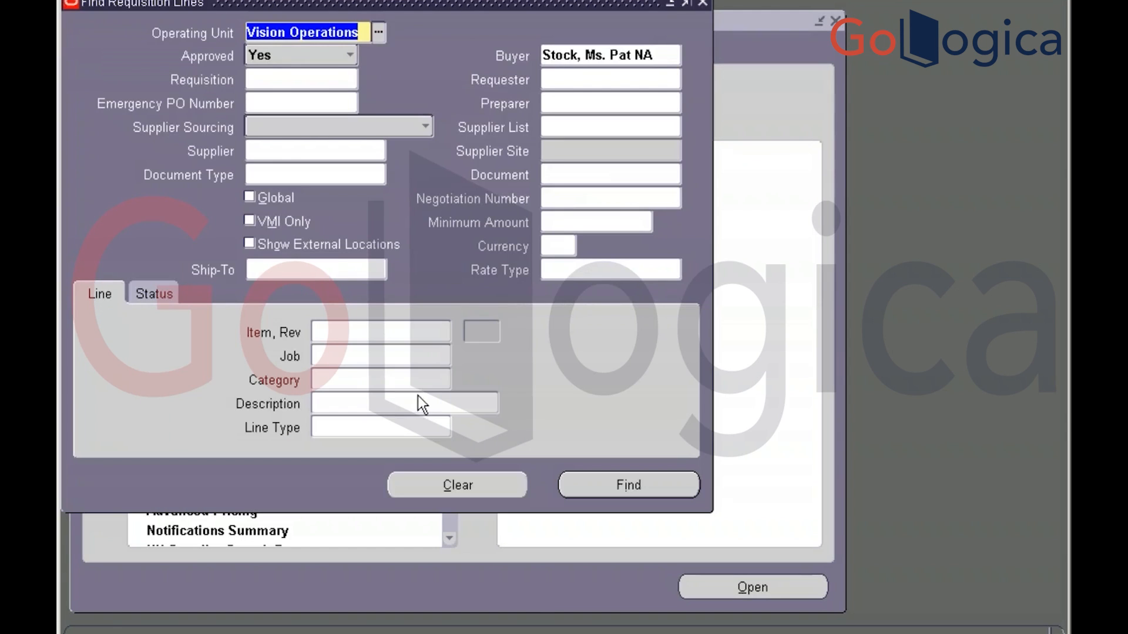
Copy requisition number 14669 from Toad, clear the default criteria and find its requisition lines
key("alt+Tab")
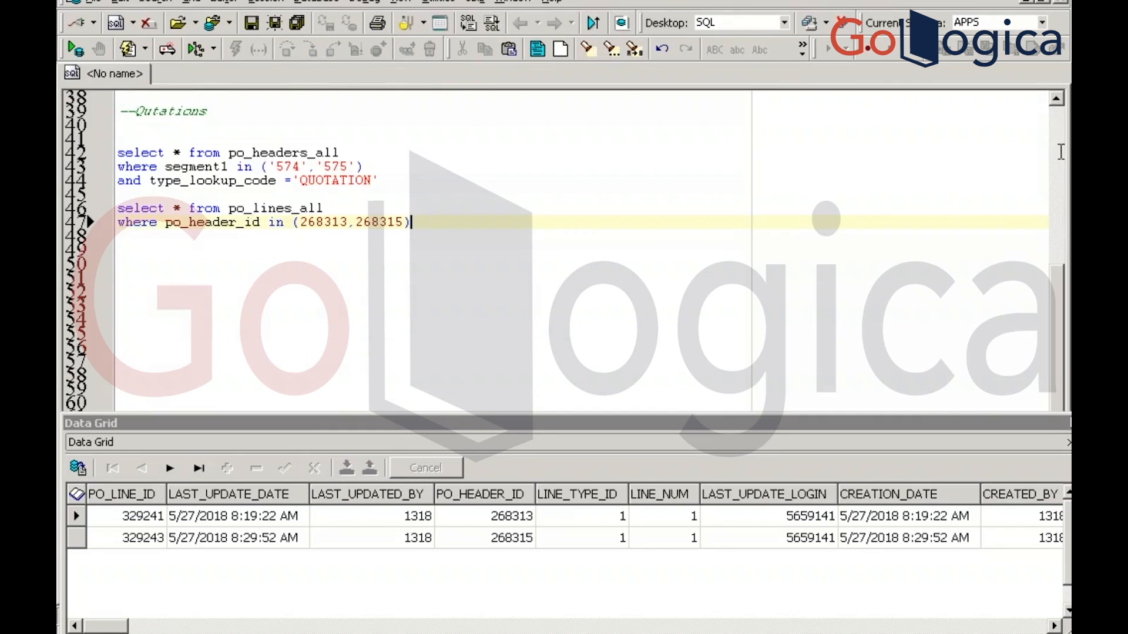
scroll(1061, 152, "up", 12)
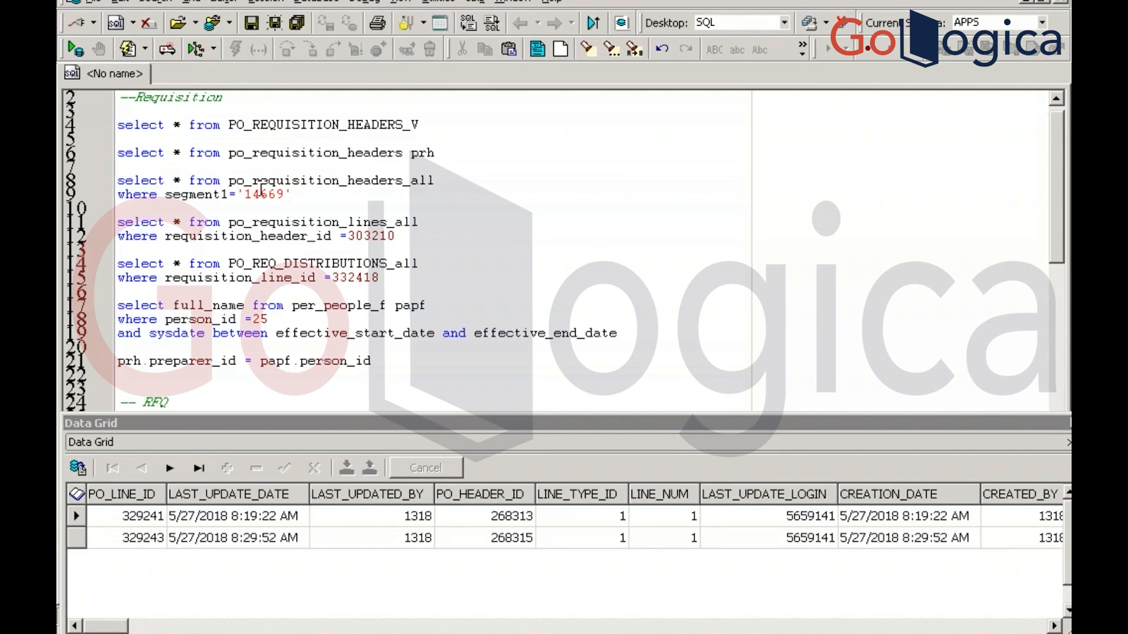
double_click(262, 194)
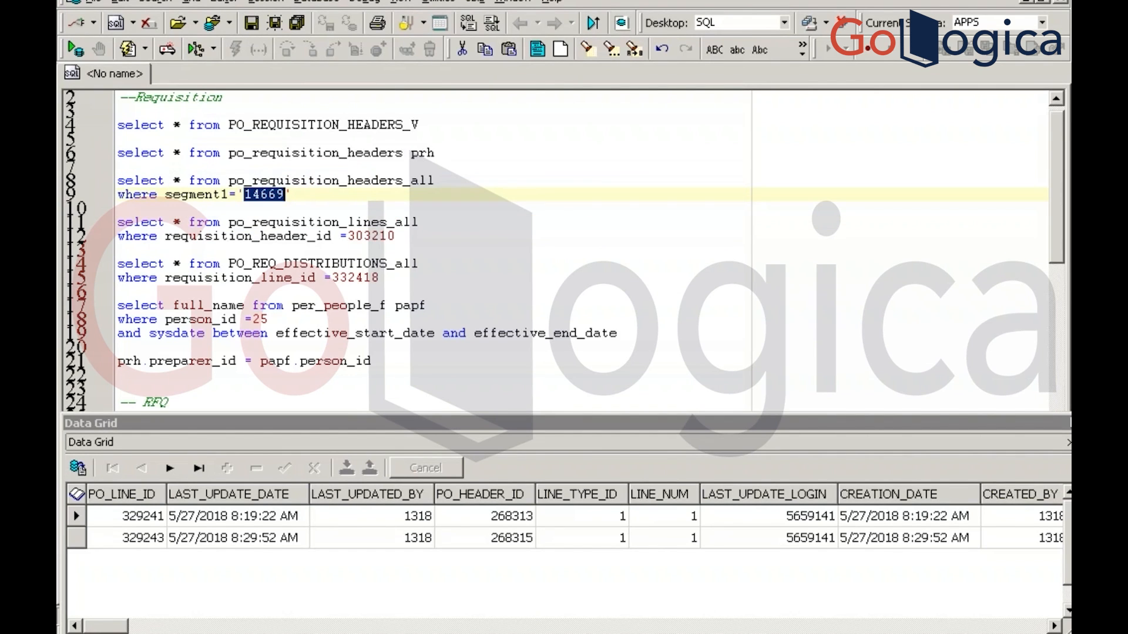
key("alt+Tab")
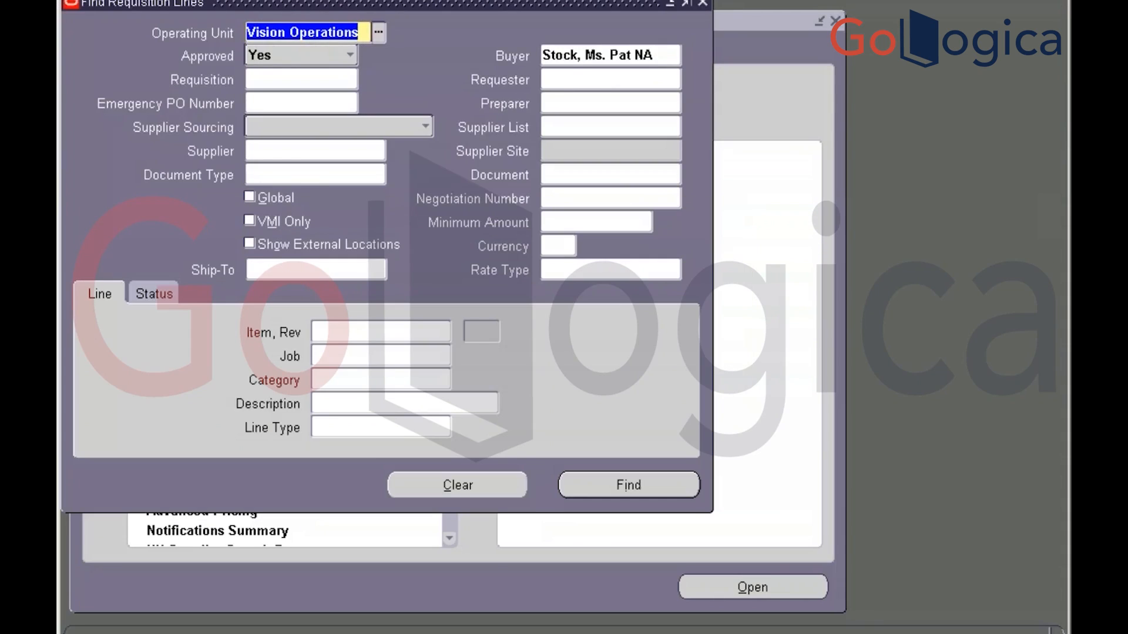
left_click(470, 485)
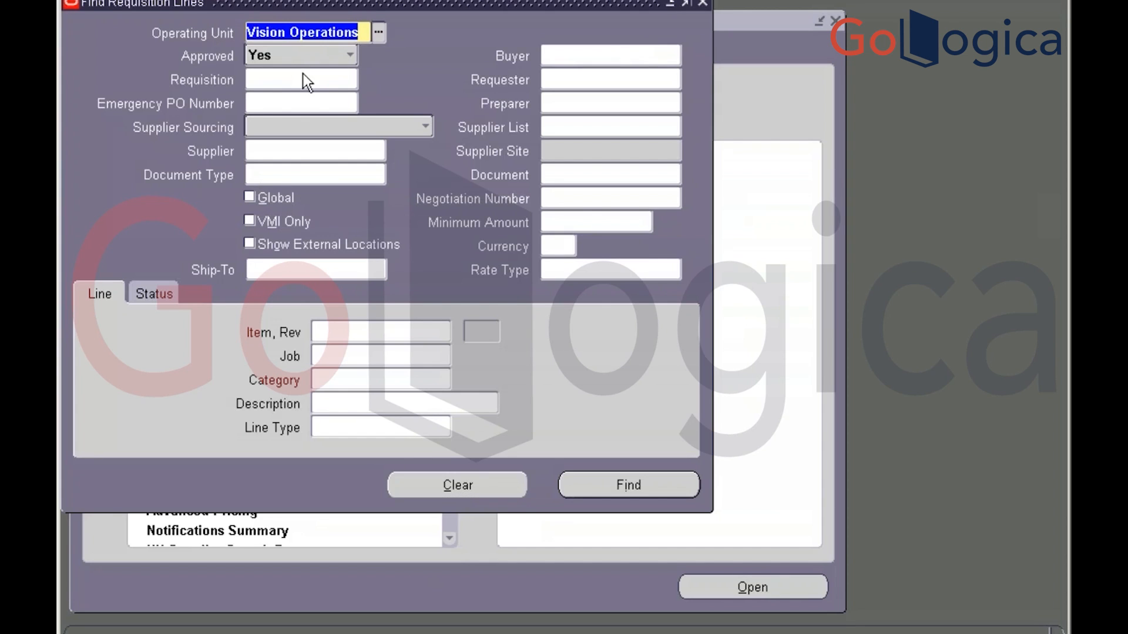
left_click(285, 77)
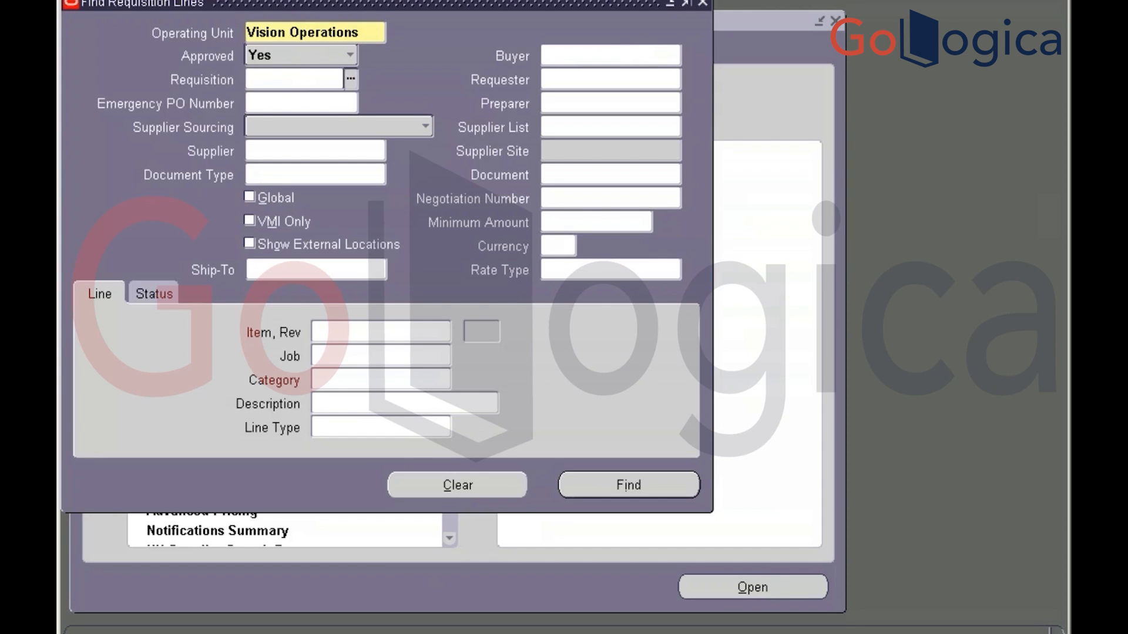
type("14669")
key("Tab")
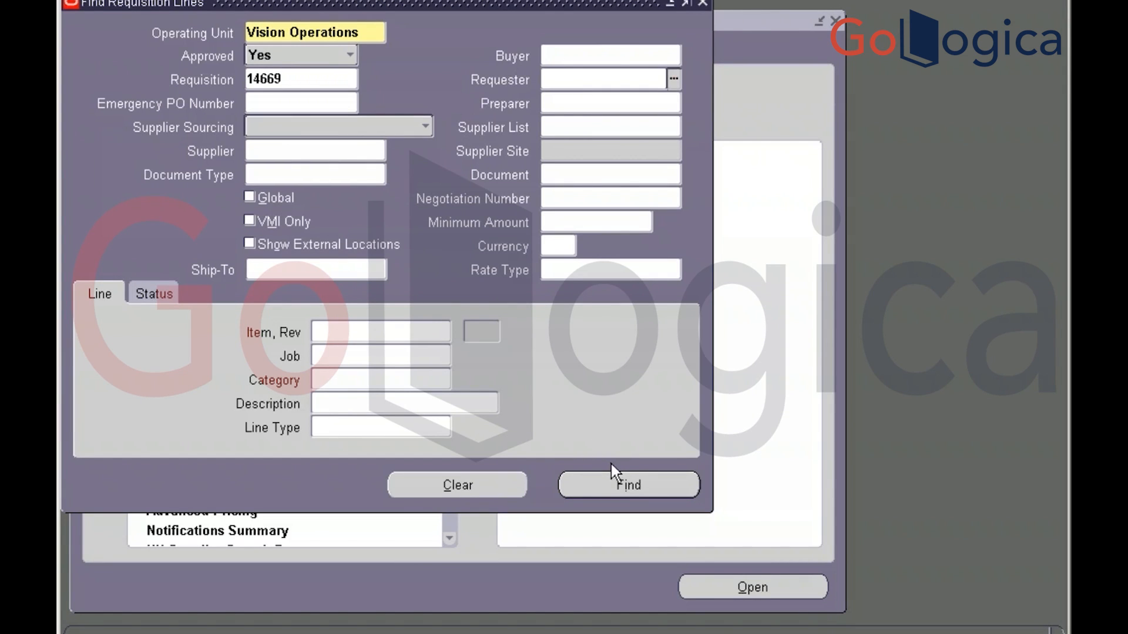
left_click(614, 479)
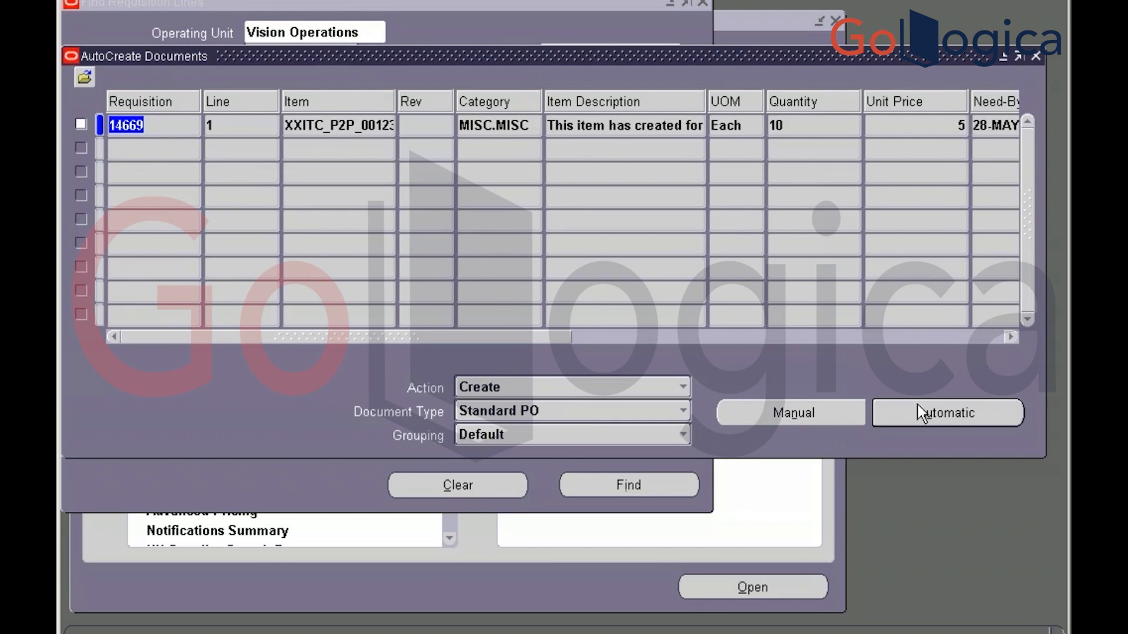
Automatically create Standard PO 6422 from the line for supplier Advantage Corp, site ADVANTAGE - US
left_click(940, 413)
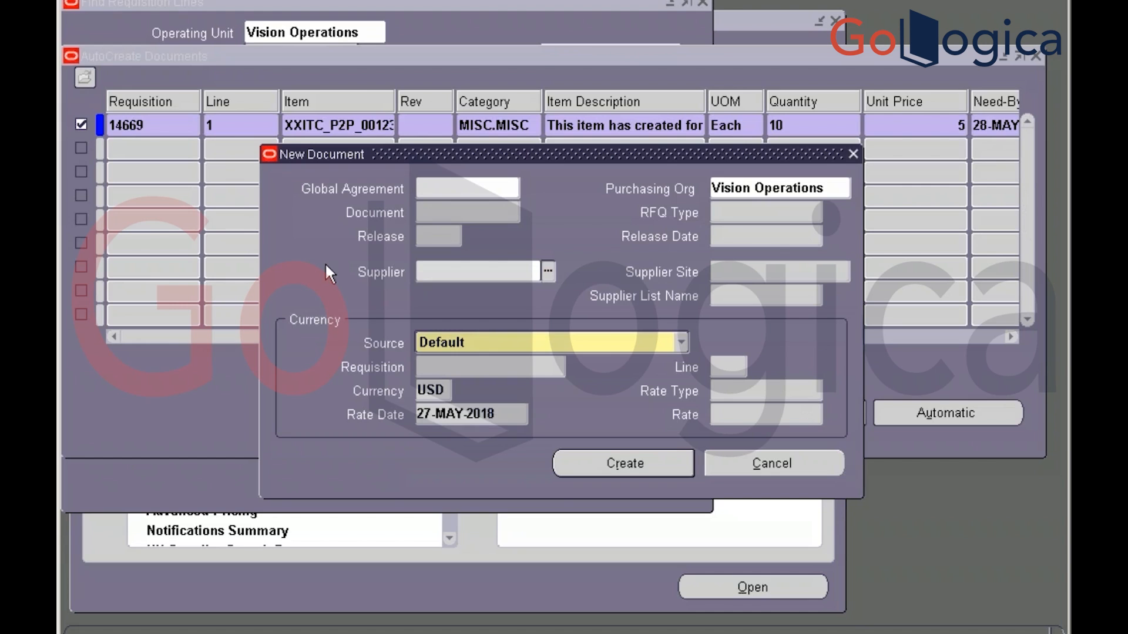
type("advan")
key("Tab")
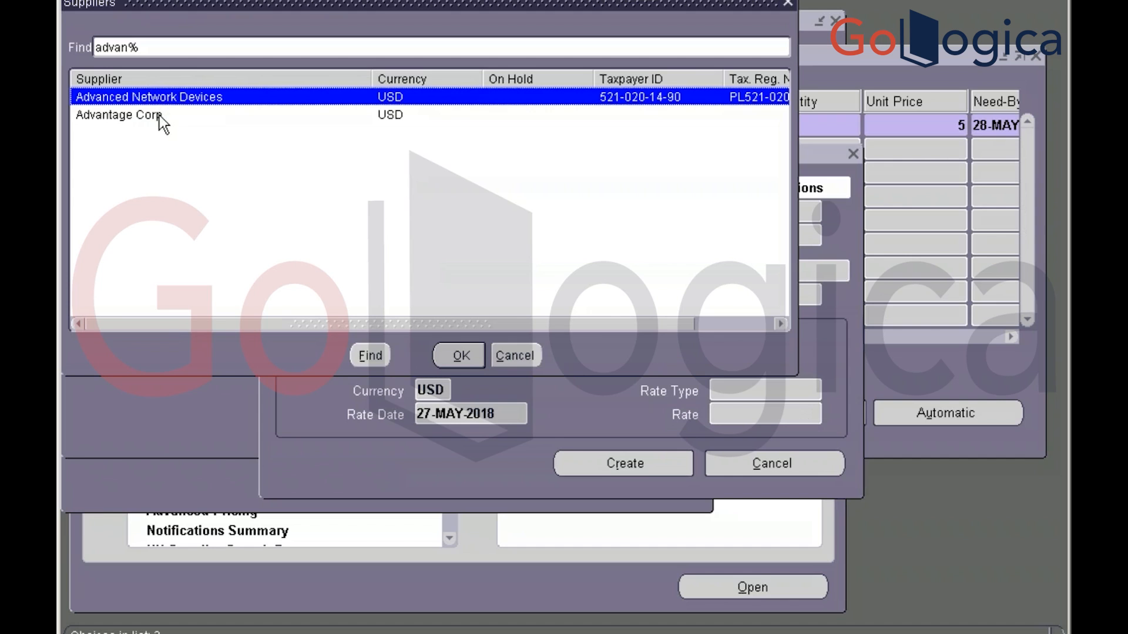
left_click(160, 116)
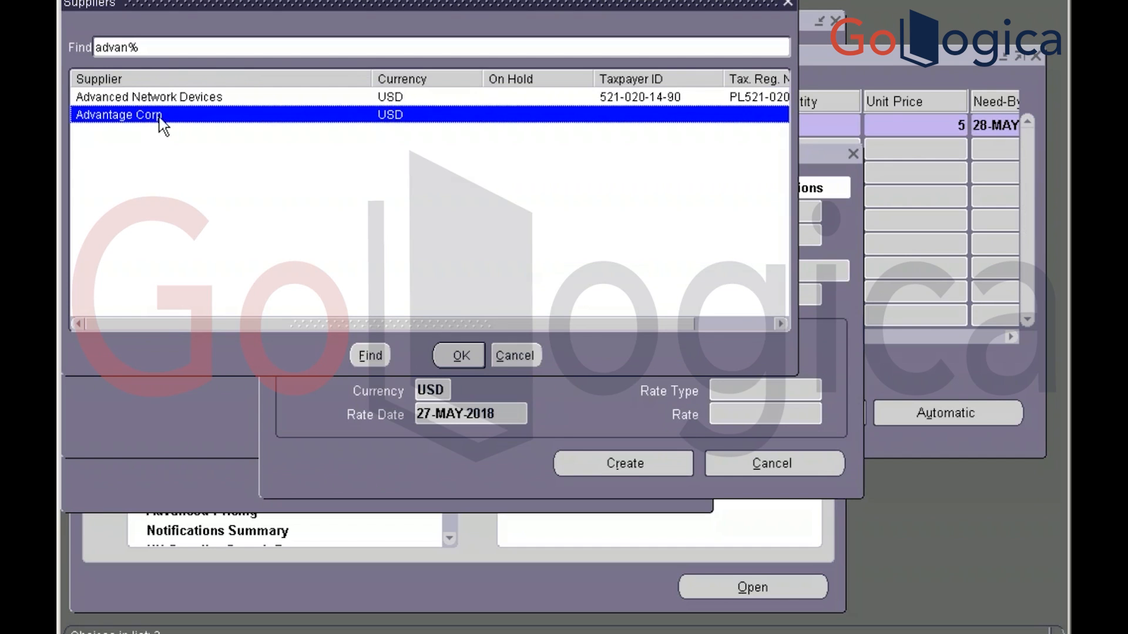
left_click(452, 357)
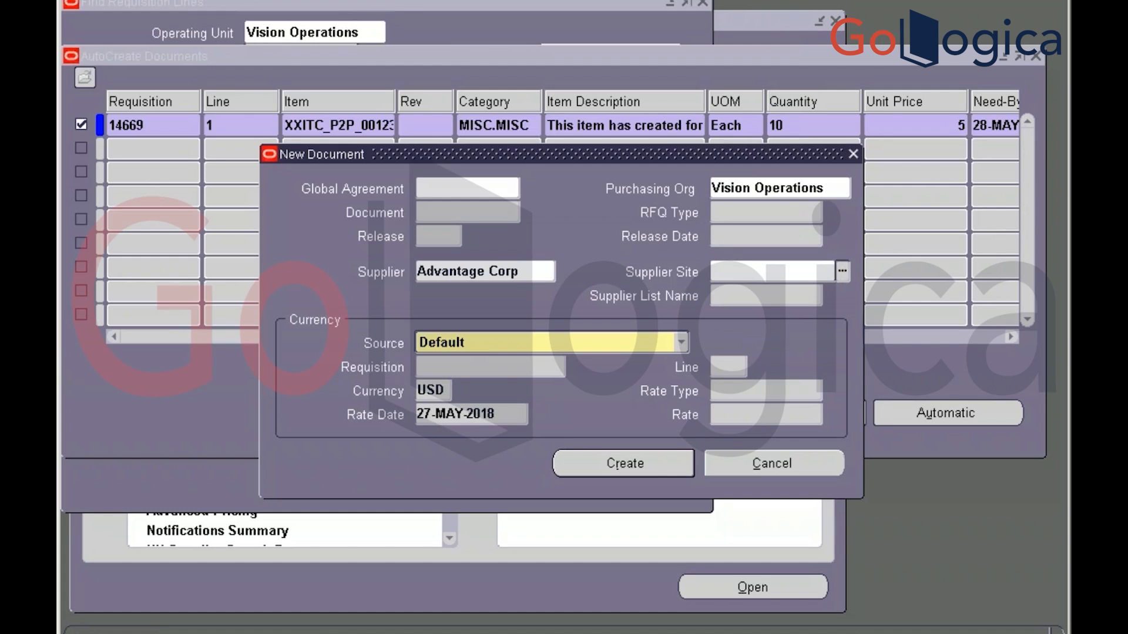
key("ctrl+l")
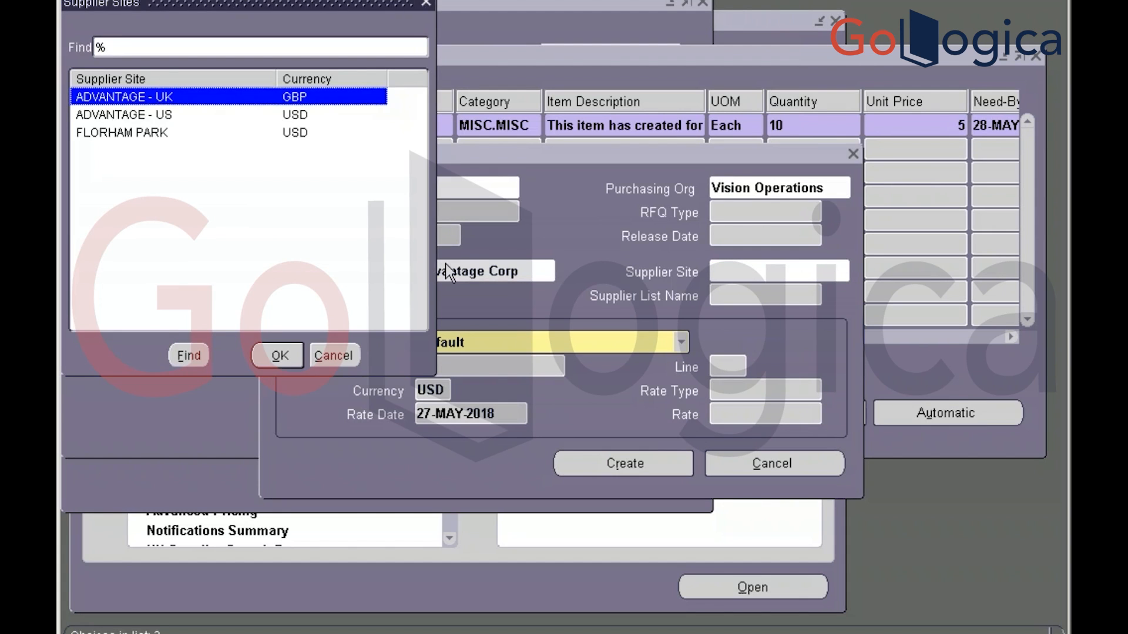
key("Down")
key("Return")
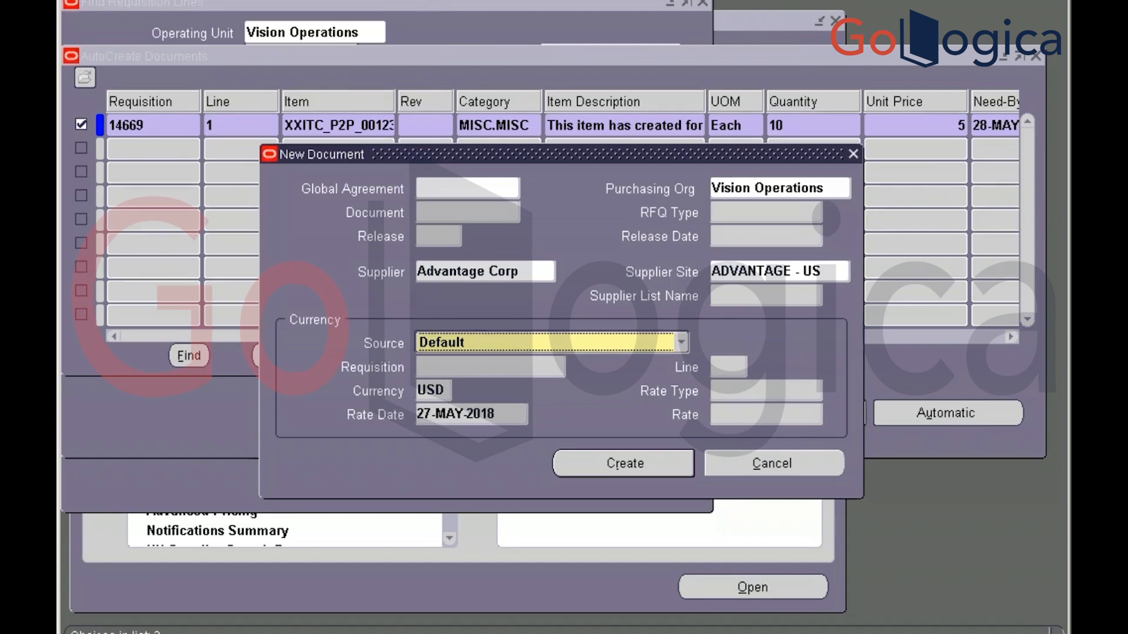
left_click(612, 461)
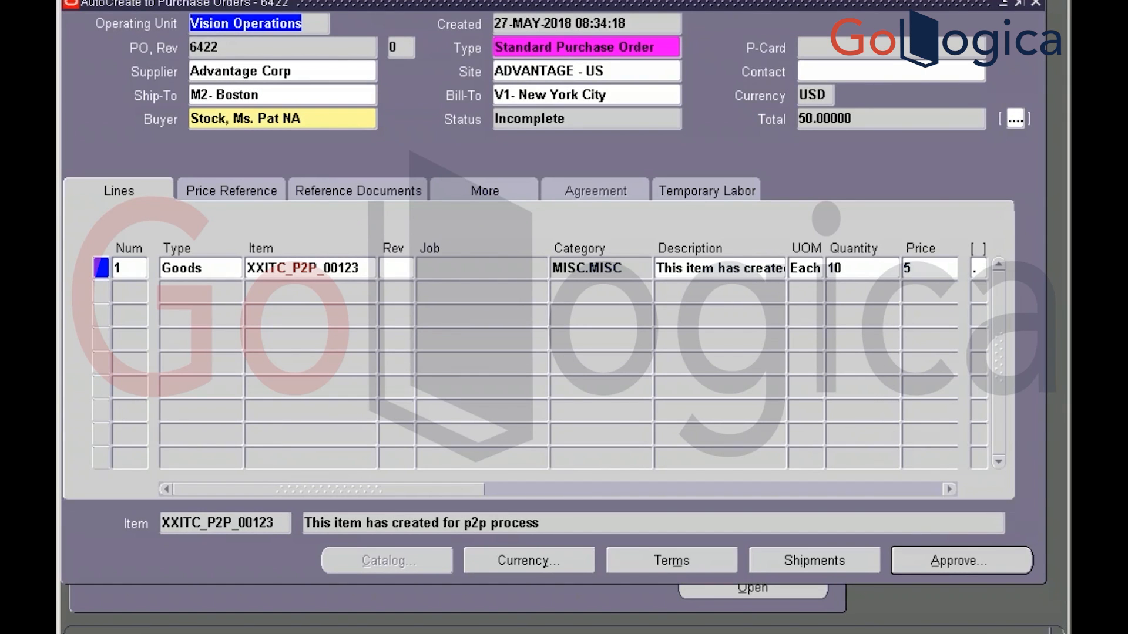
key("alt+Tab")
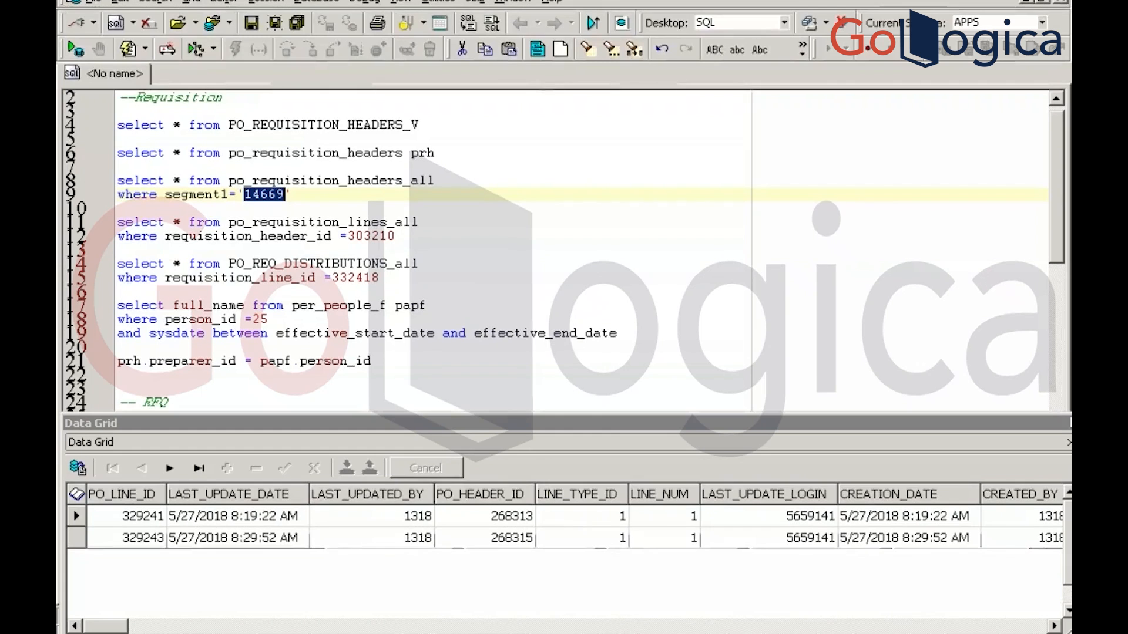
Under a '-- po' comment, write select queries on po_headers_all, po_lines_all, po_line_locations_all and po_distributions_all
left_click(464, 389)
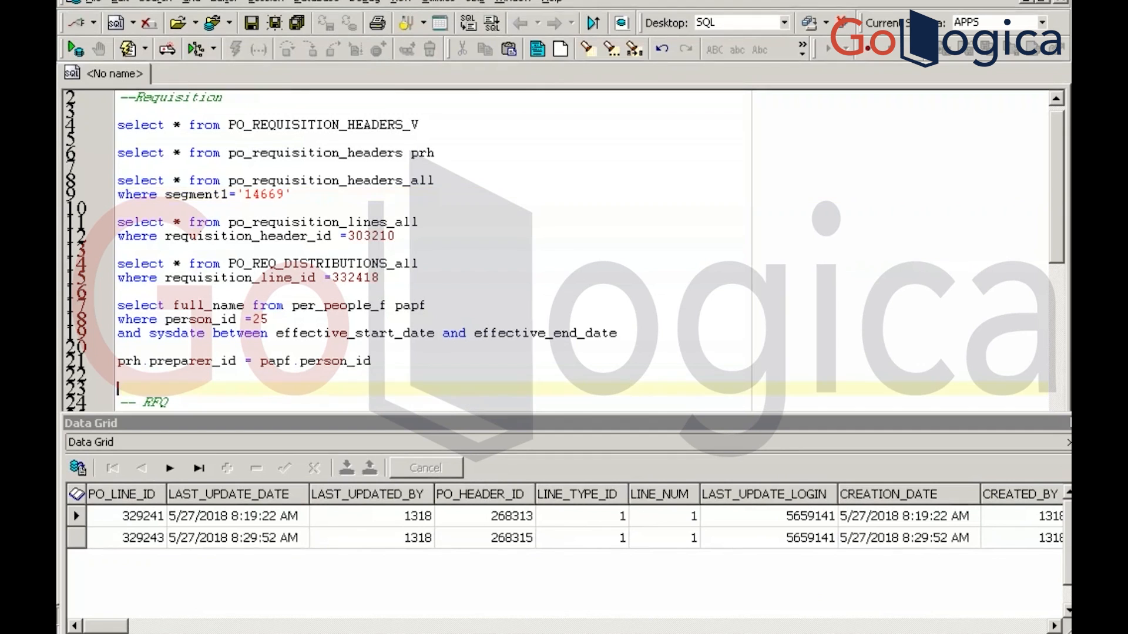
key("Down")
key("Down")
key("Down")
key("Down")
key("Down")
key("Down")
key("Down")
key("Down")
key("Down")
key("Down")
key("Down")
key("Down")
key("Down")
key("Down")
key("Down")
key("Down")
key("Down")
key("Down")
key("Down")
key("Down")
key("Down")
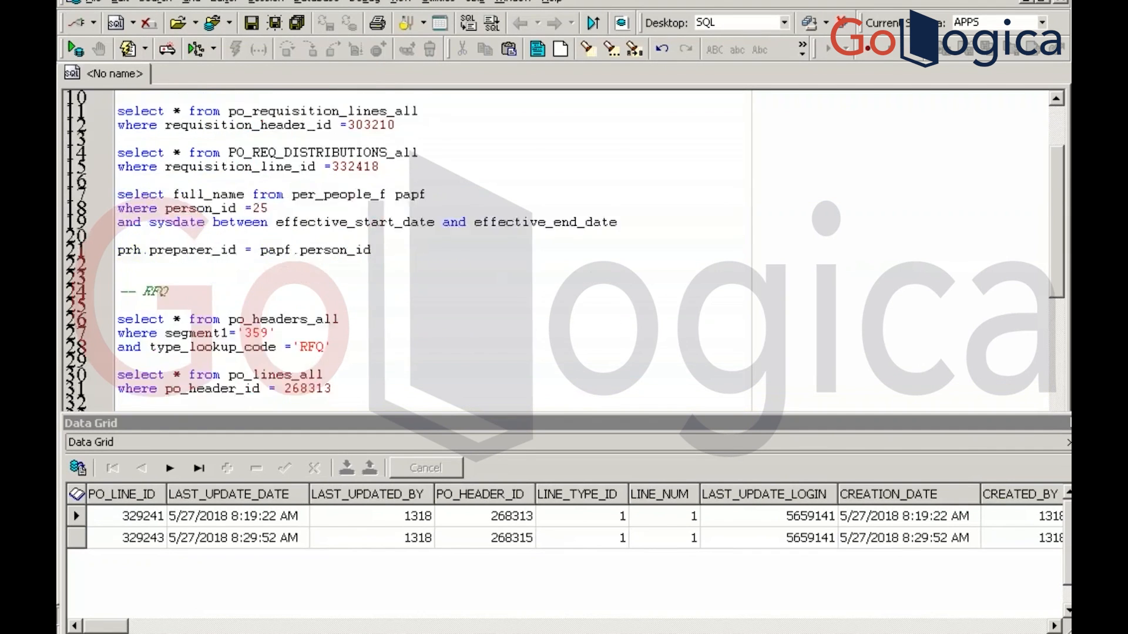
key("Down")
key("Down")
key("Down")
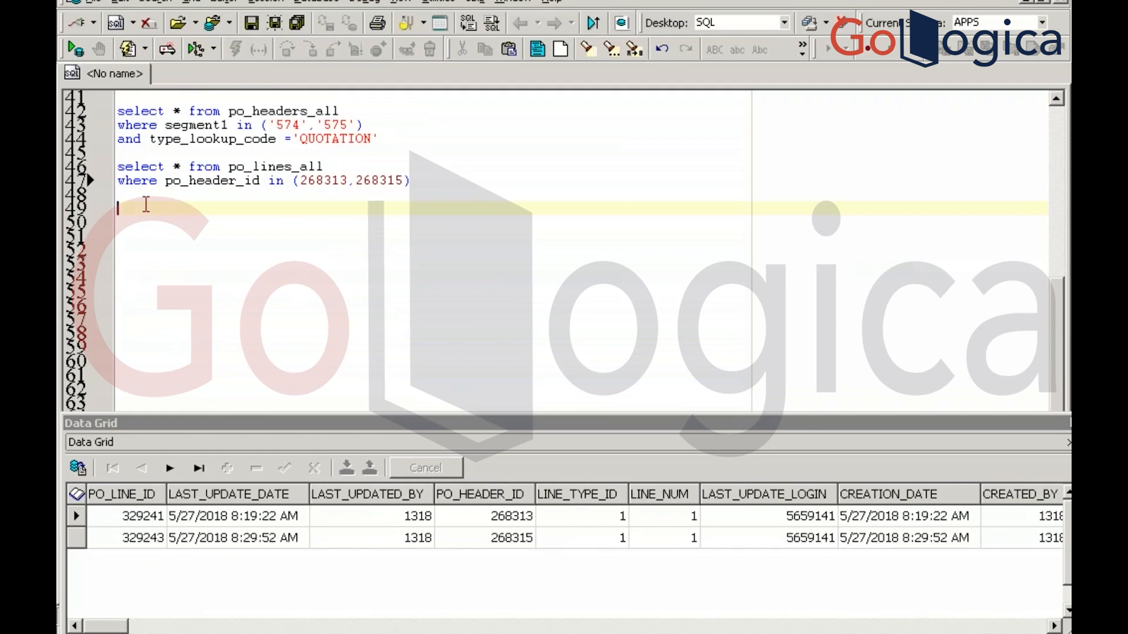
type("-- po")
key("Return")
key("Return")
type("s")
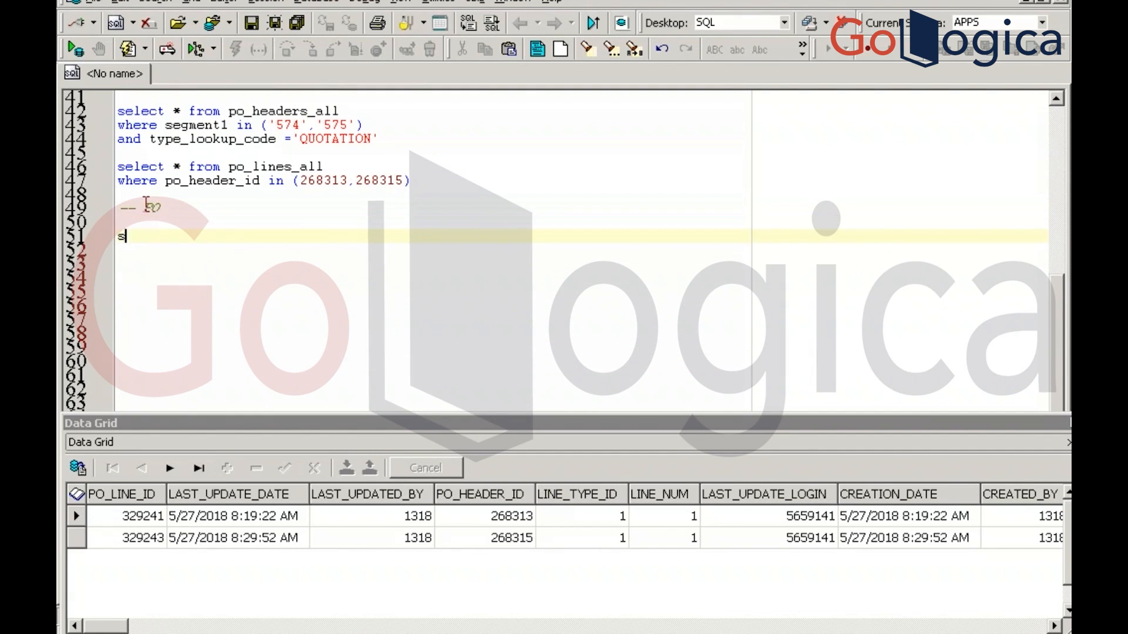
type("elect * from po_")
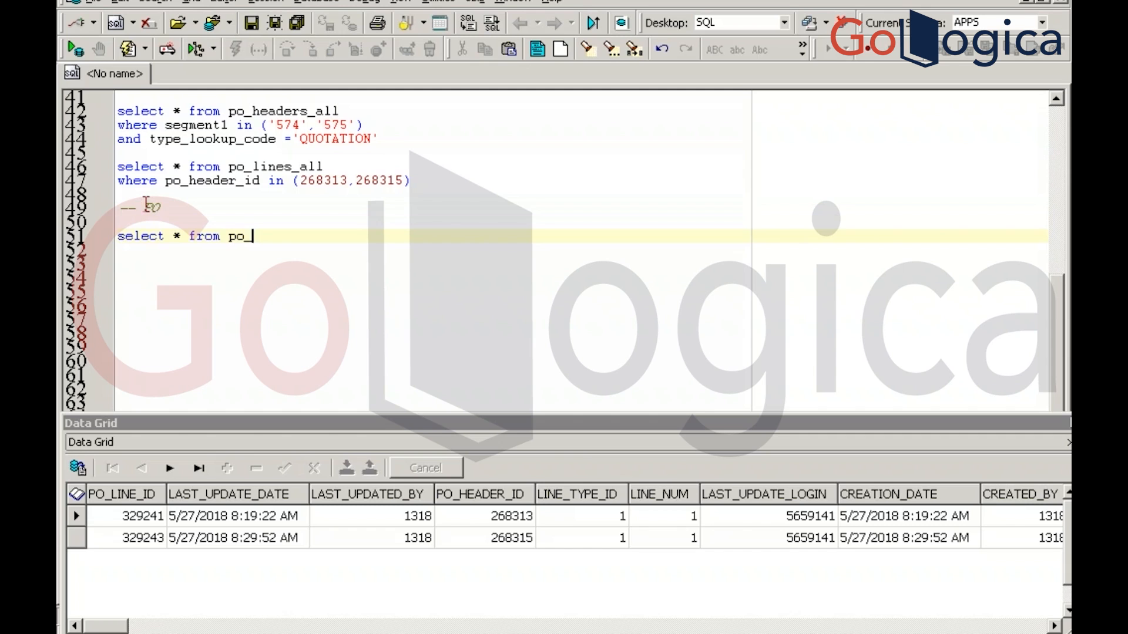
type("headers_all")
key("Return")
key("Return")
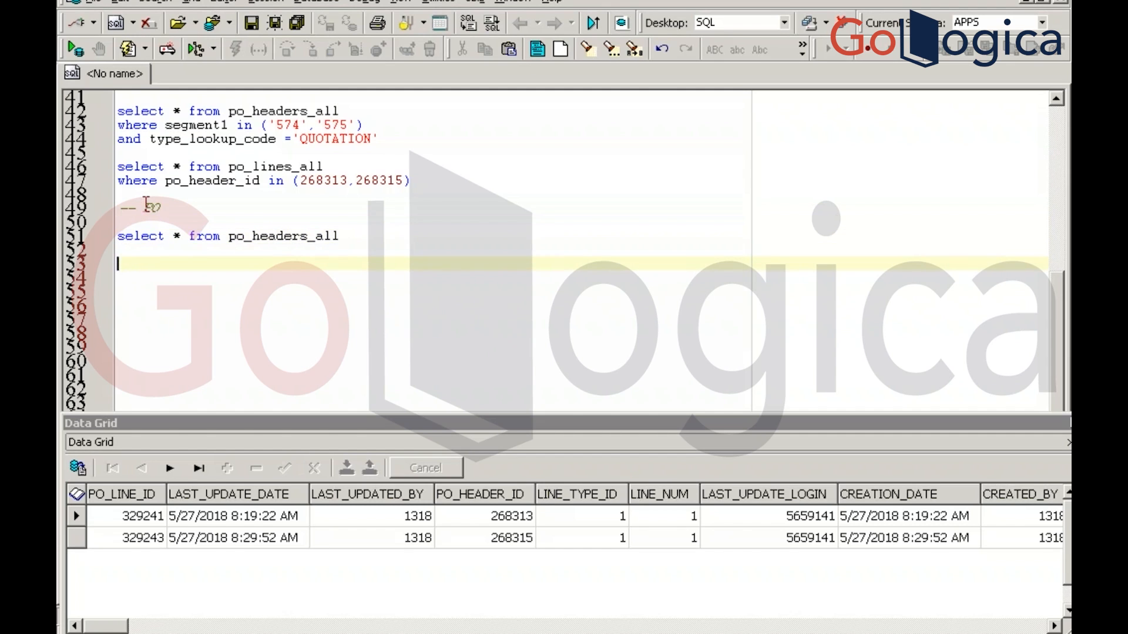
type("select * from po")
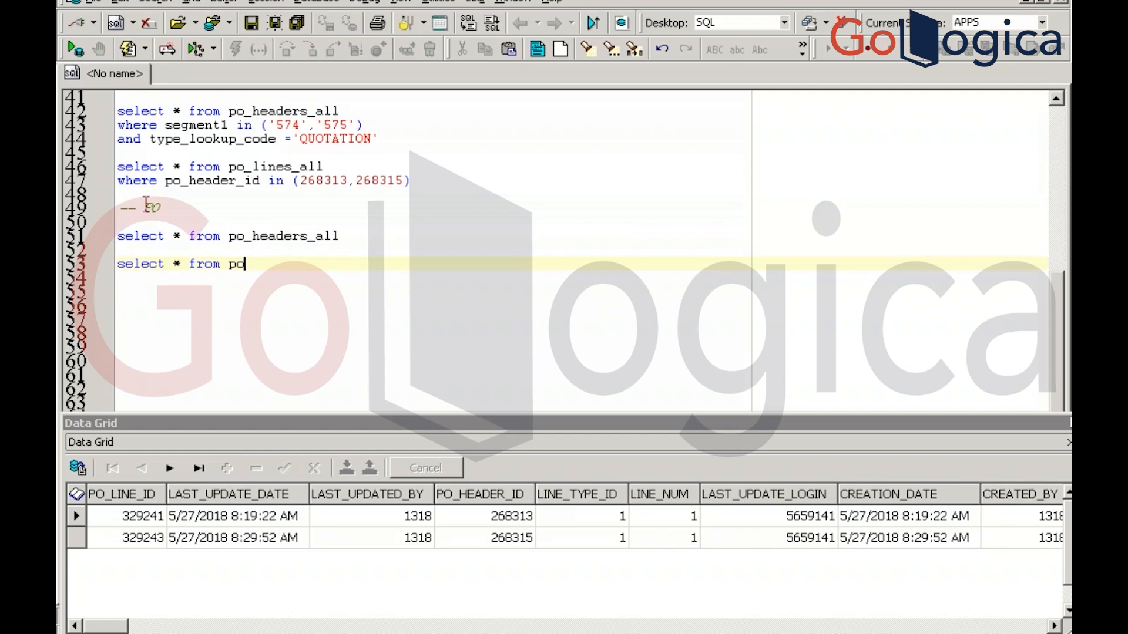
type("_lines")
key("BackSpace")
type("_all")
key("Return")
key("Return")
type("select * from ")
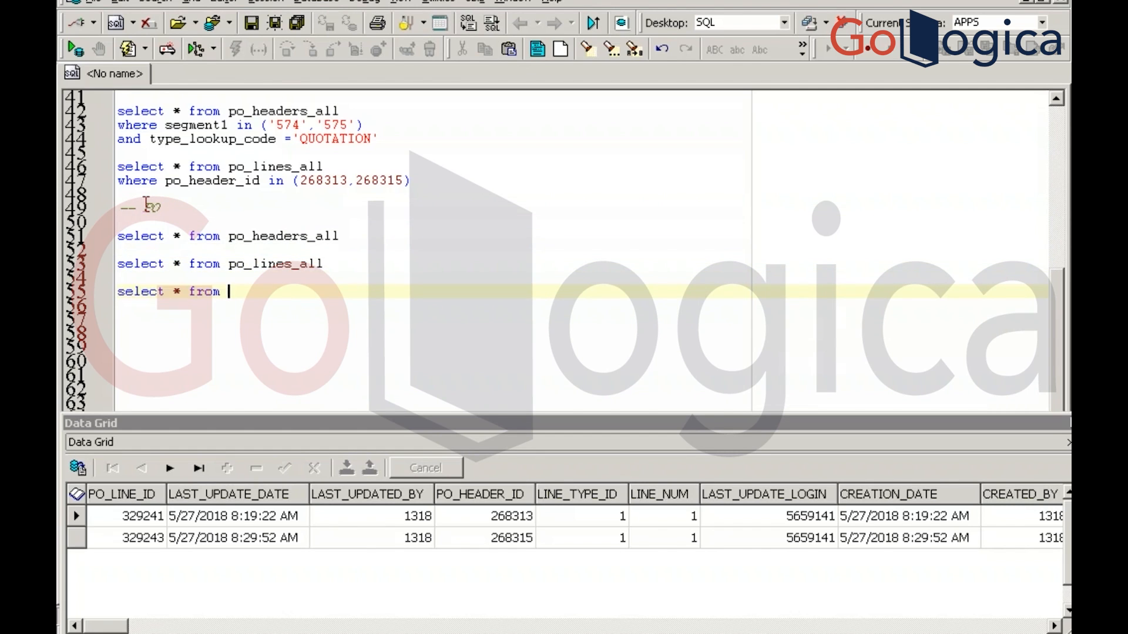
type("po_line_locations_all")
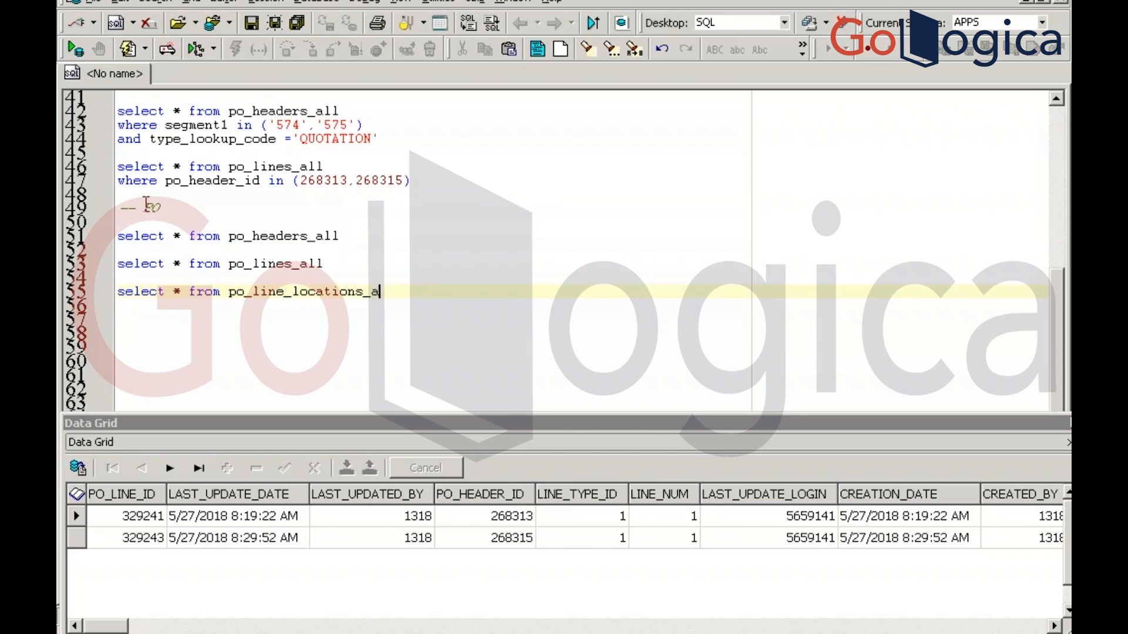
key("Return")
key("Return")
type("select * from ")
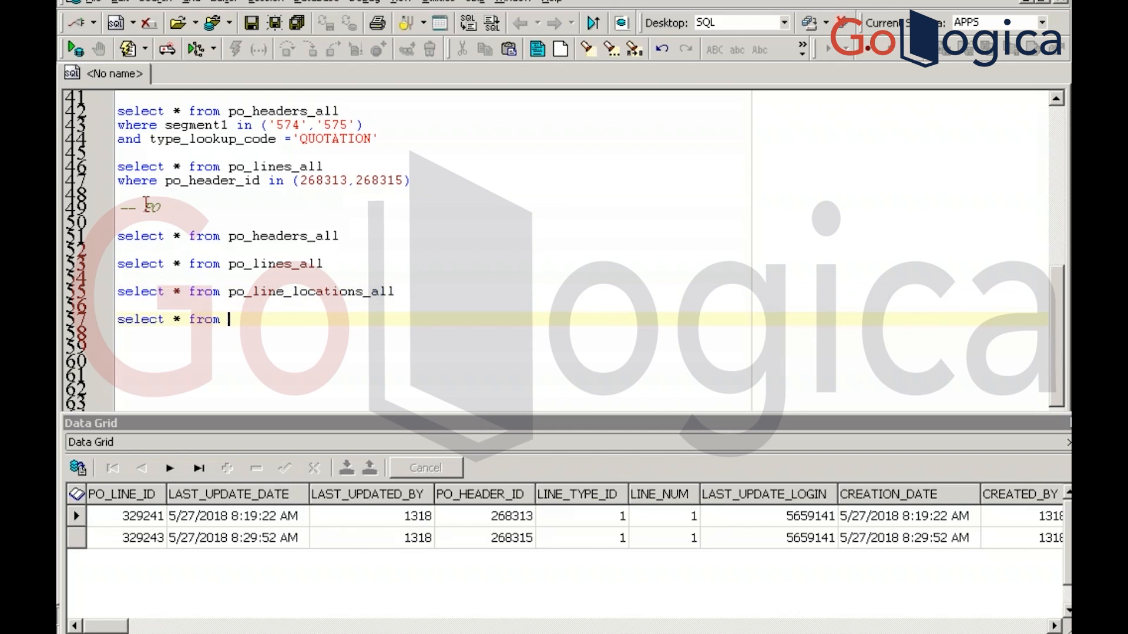
type("po_distributions_all")
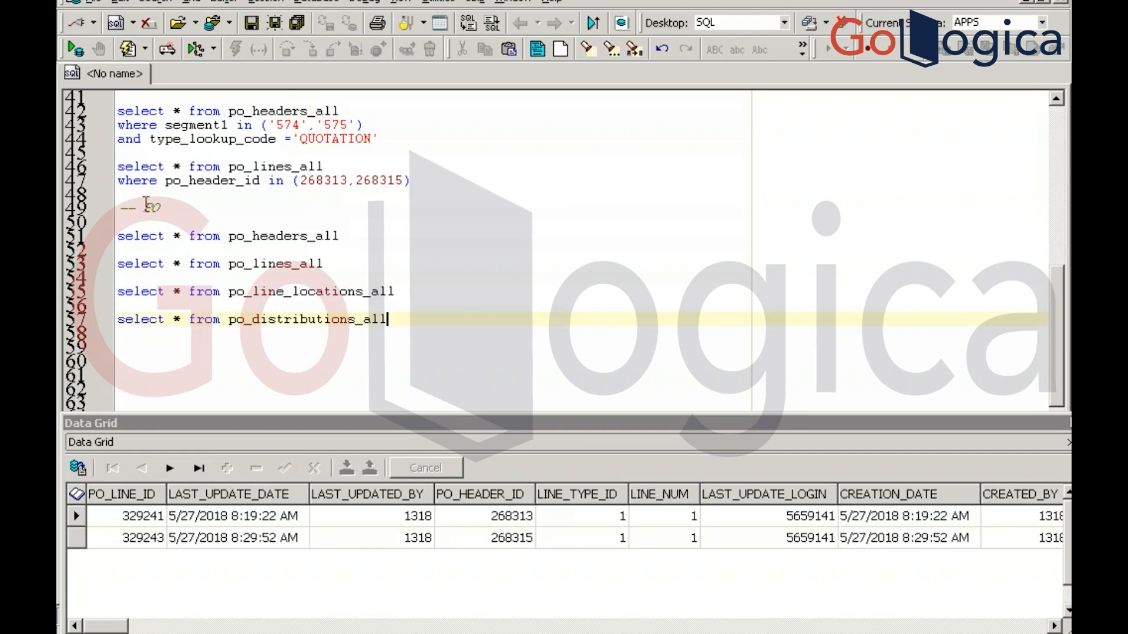
key("F9")
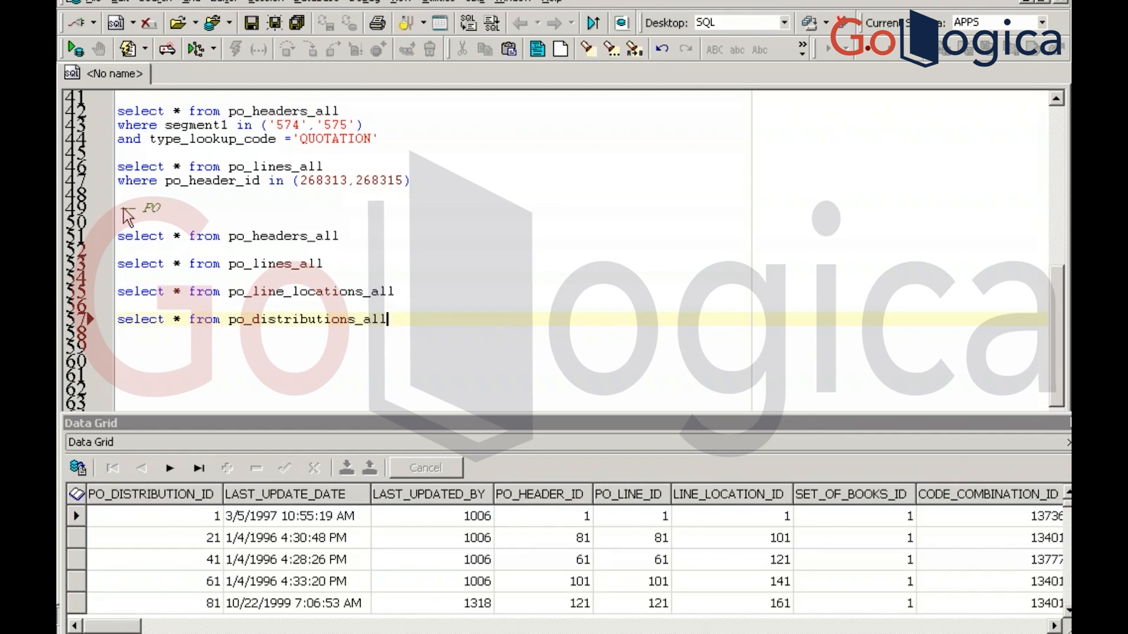
Filter the po_headers_all query to segment1='6422' and run it, fixing the quoting error
key("alt+Tab")
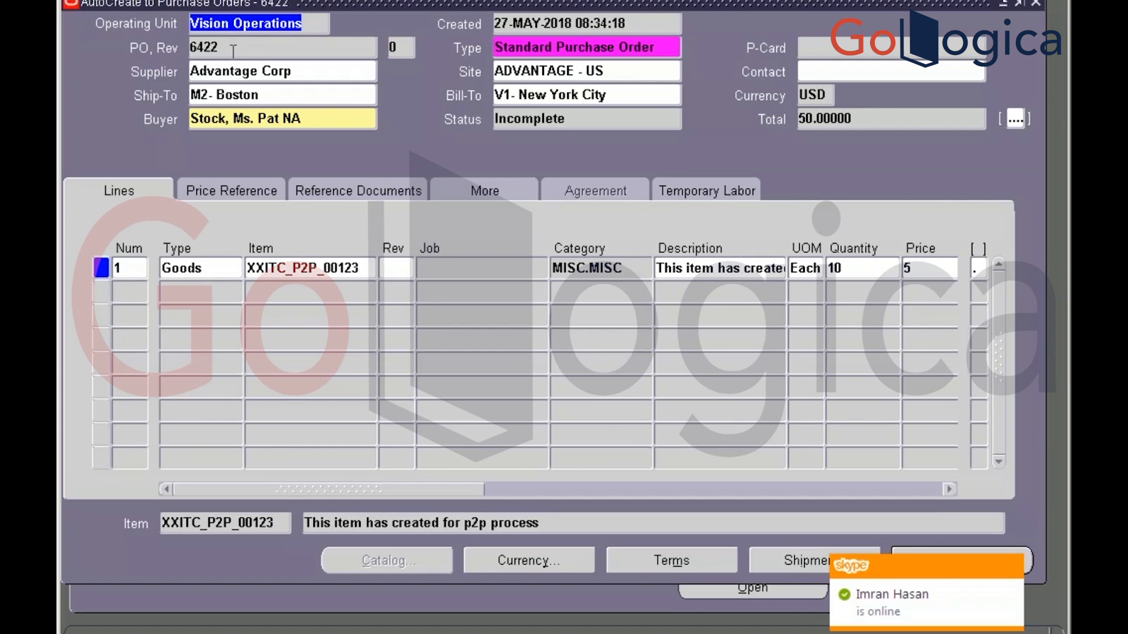
key("Tab")
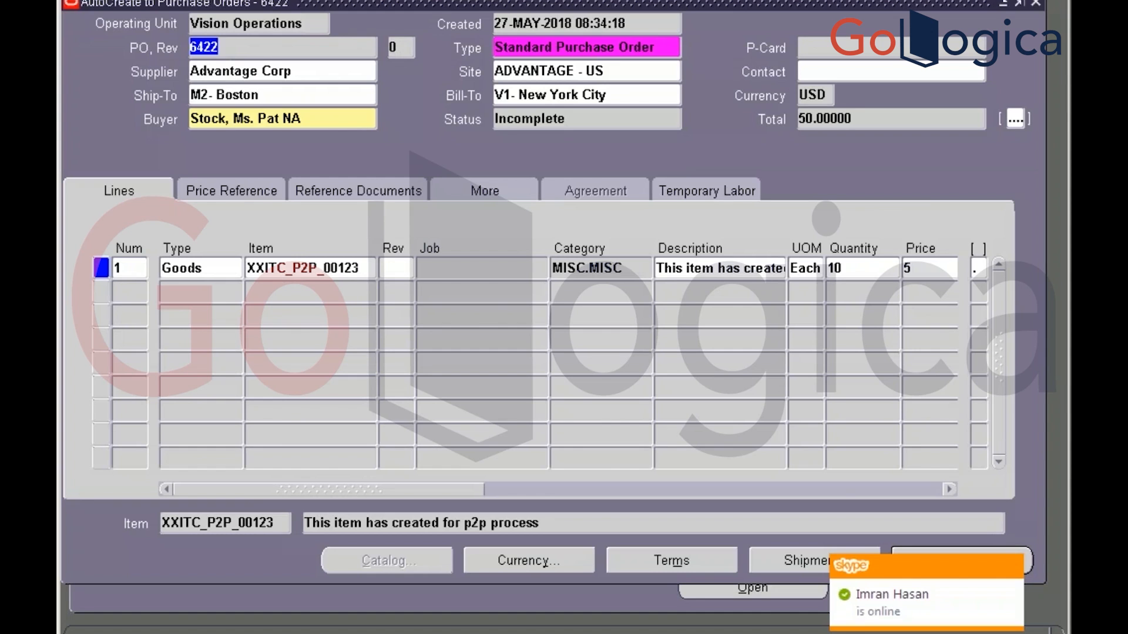
key("alt+Tab")
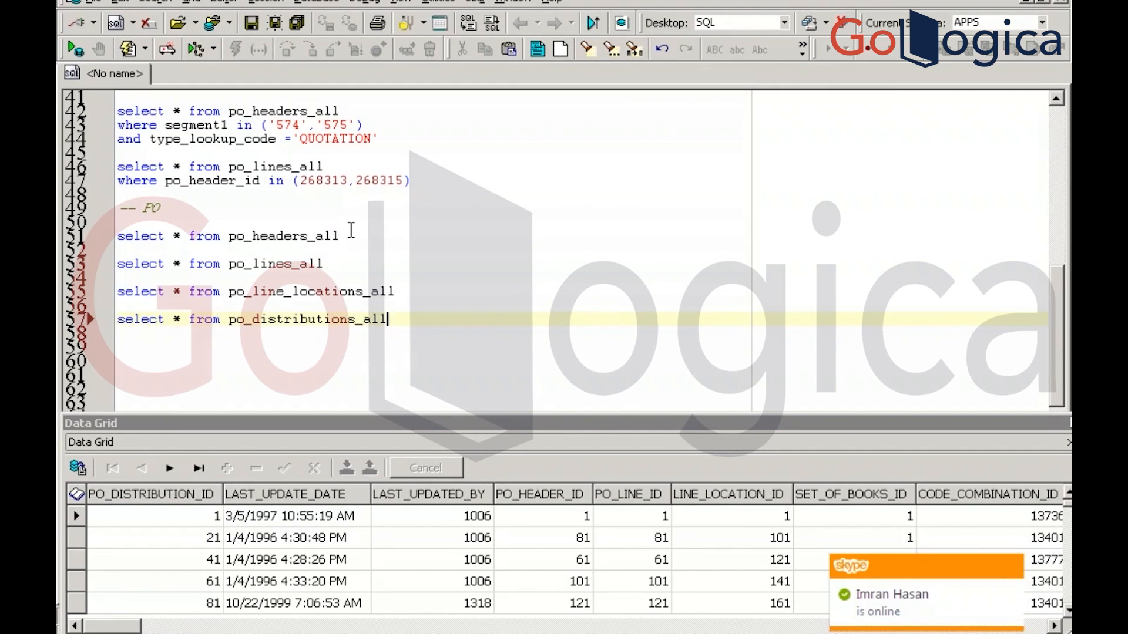
left_click(422, 237)
key("Return")
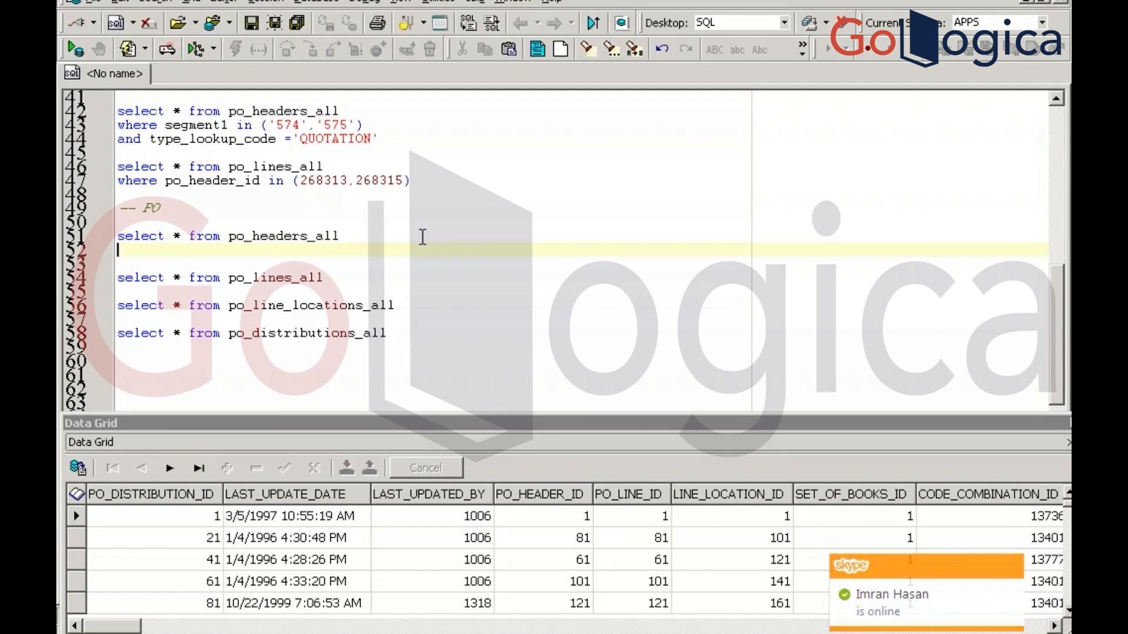
type("where ")
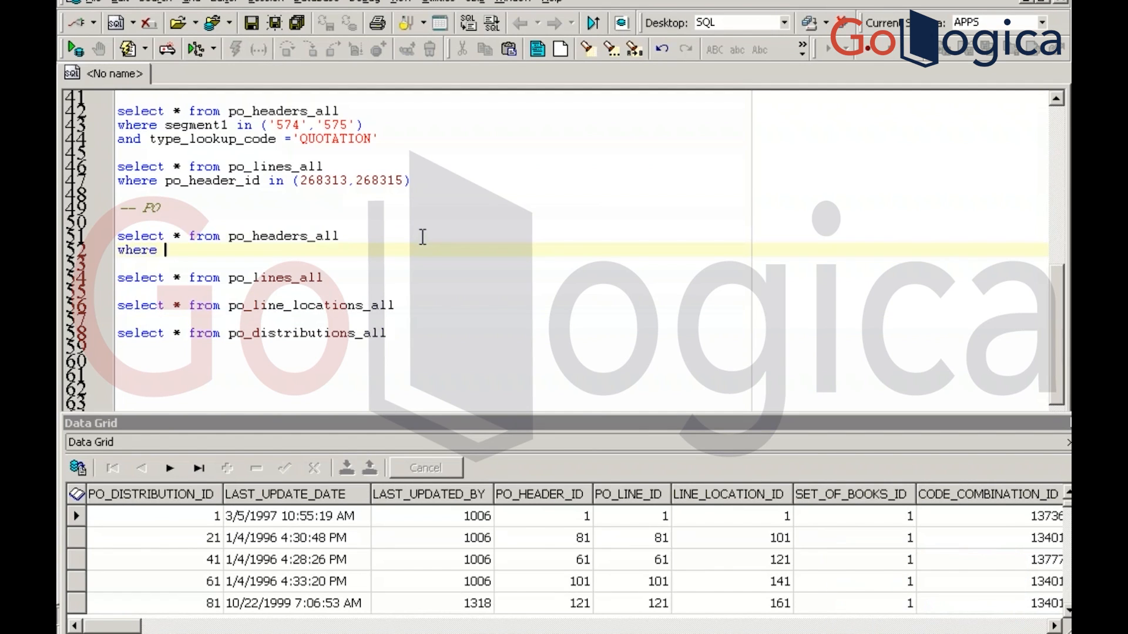
type("segment1=")
type("'")
type("6422")
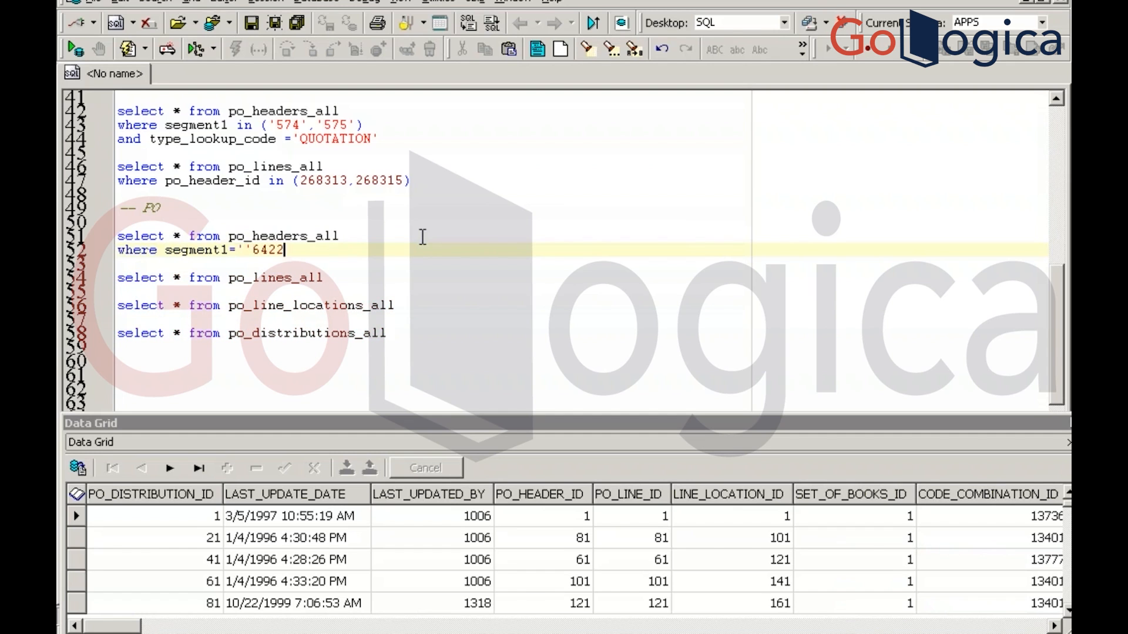
key("F9")
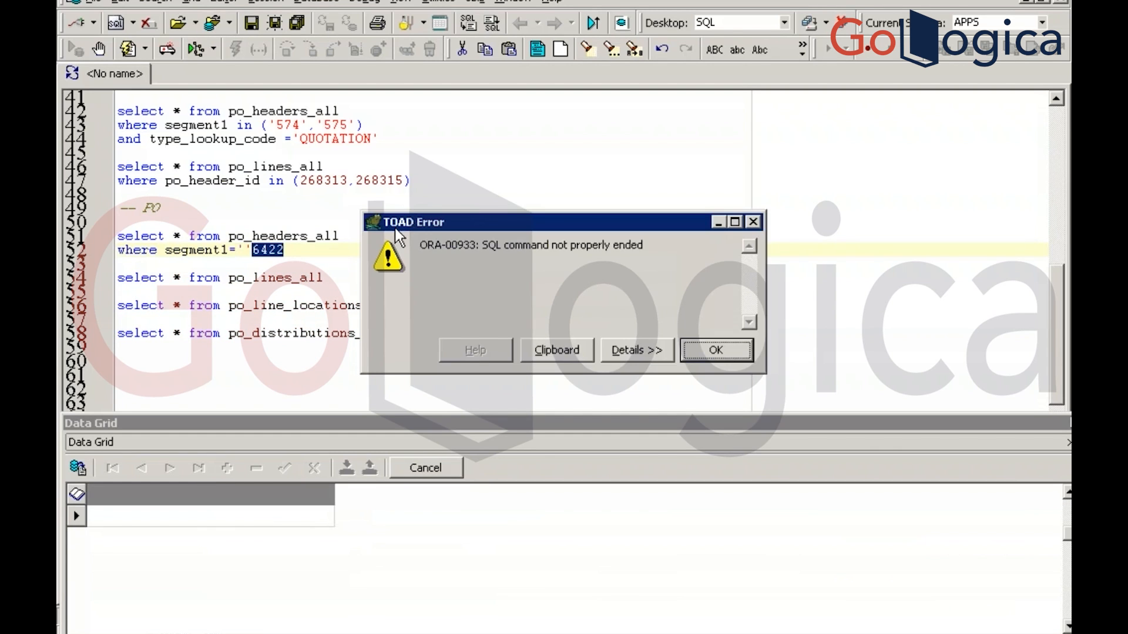
key("Return")
key("BackSpace")
key("BackSpace")
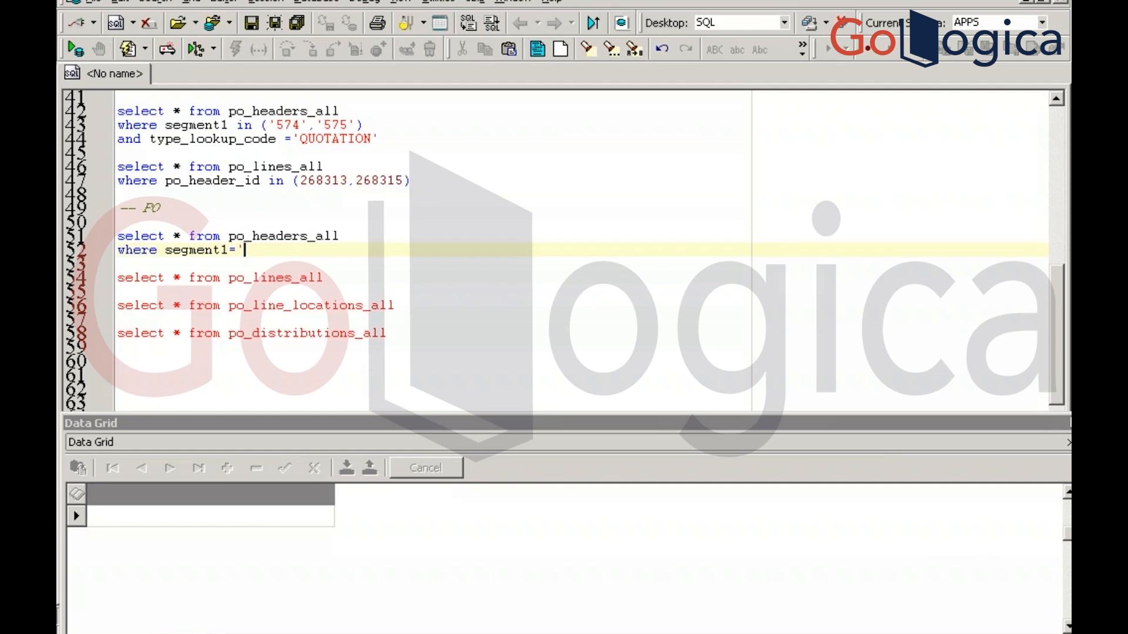
type("6422'")
key("F9")
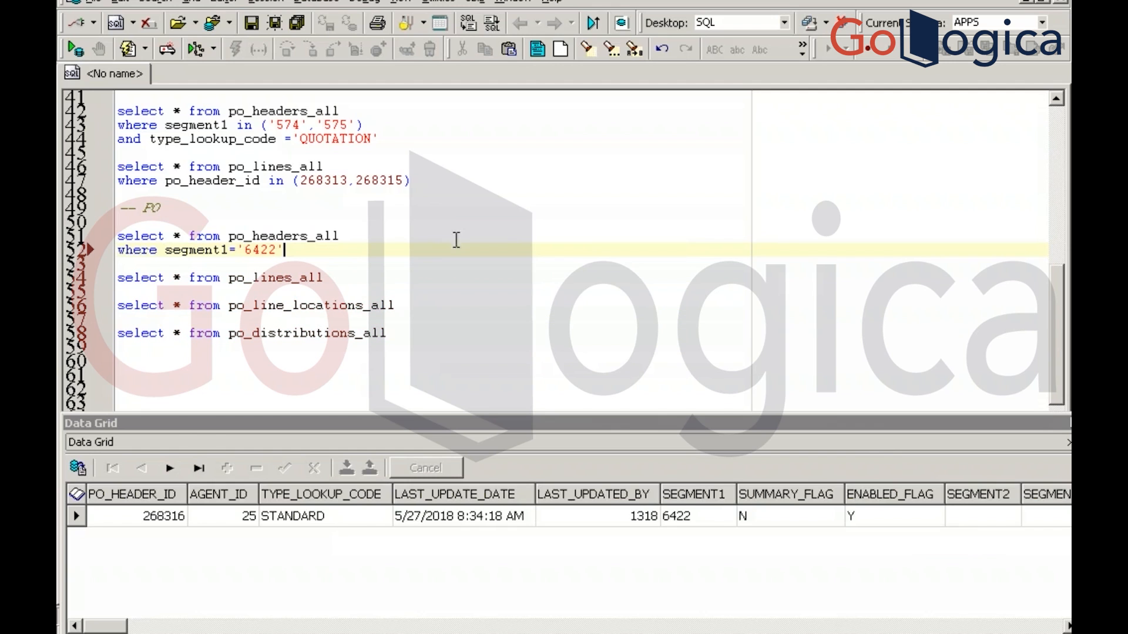
Filter po_lines_all by po_header_id = 268316 and run it
left_click(154, 519)
left_click(153, 520)
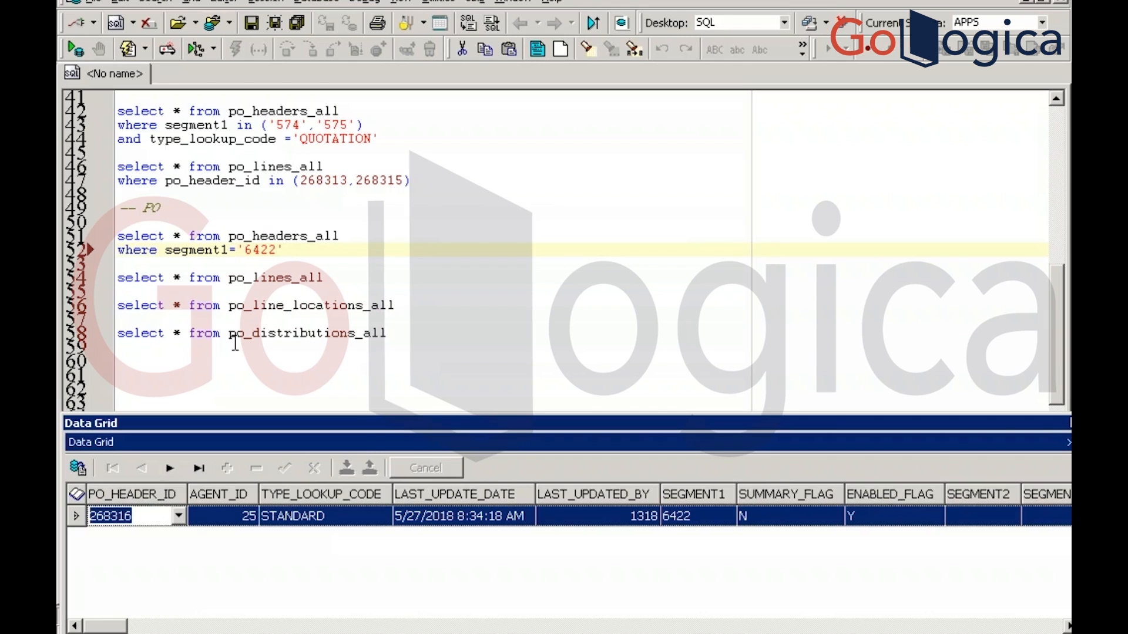
left_click(333, 277)
key("Return")
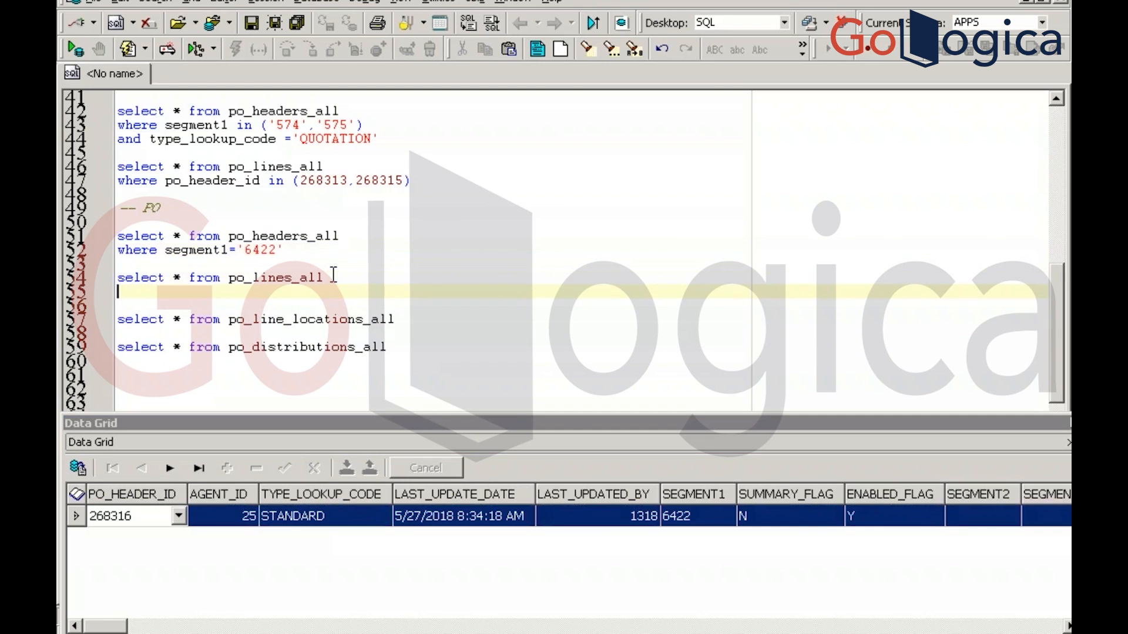
type("where po_header_i")
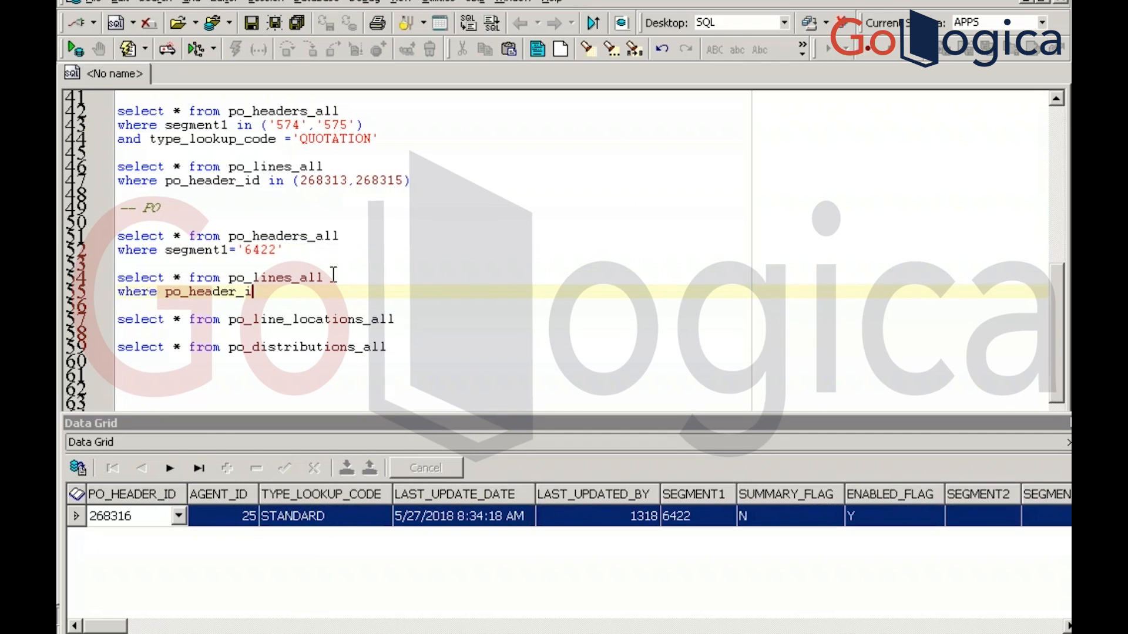
type("d =268316")
key("F9")
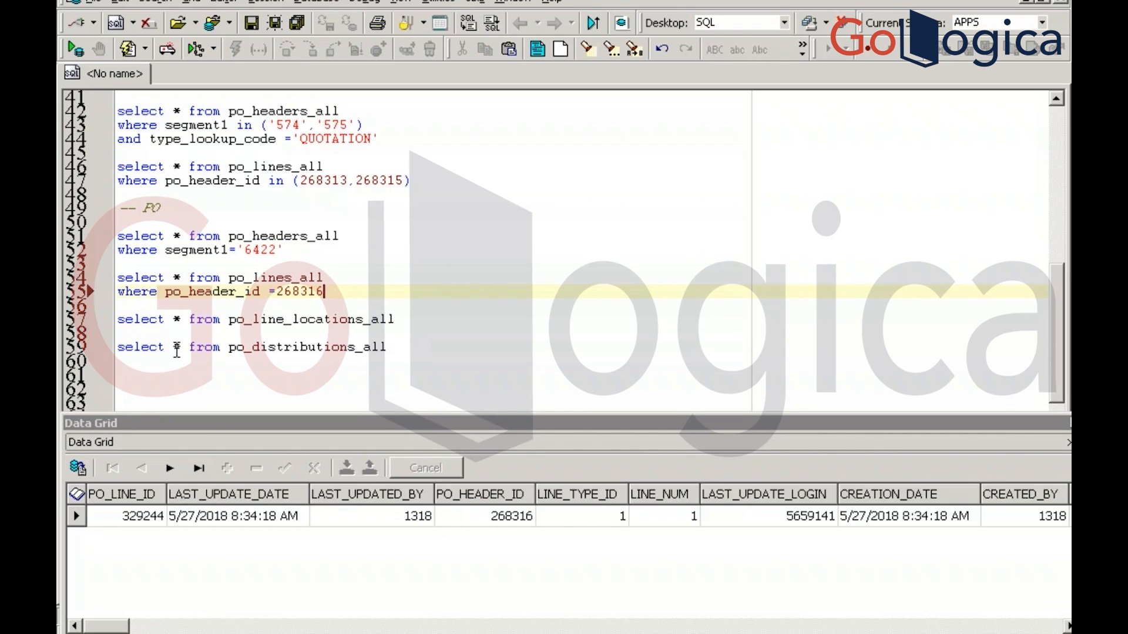
Filter po_line_locations_all by po_line_id = 329244 and run it
left_click(398, 320)
key("Return")
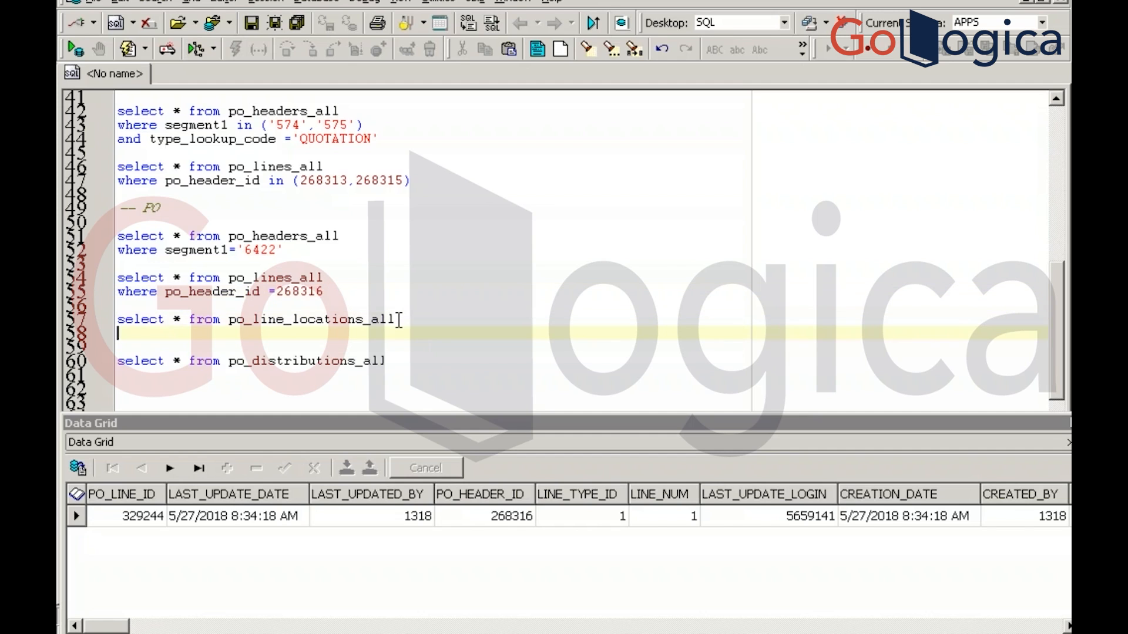
type("where po_lin")
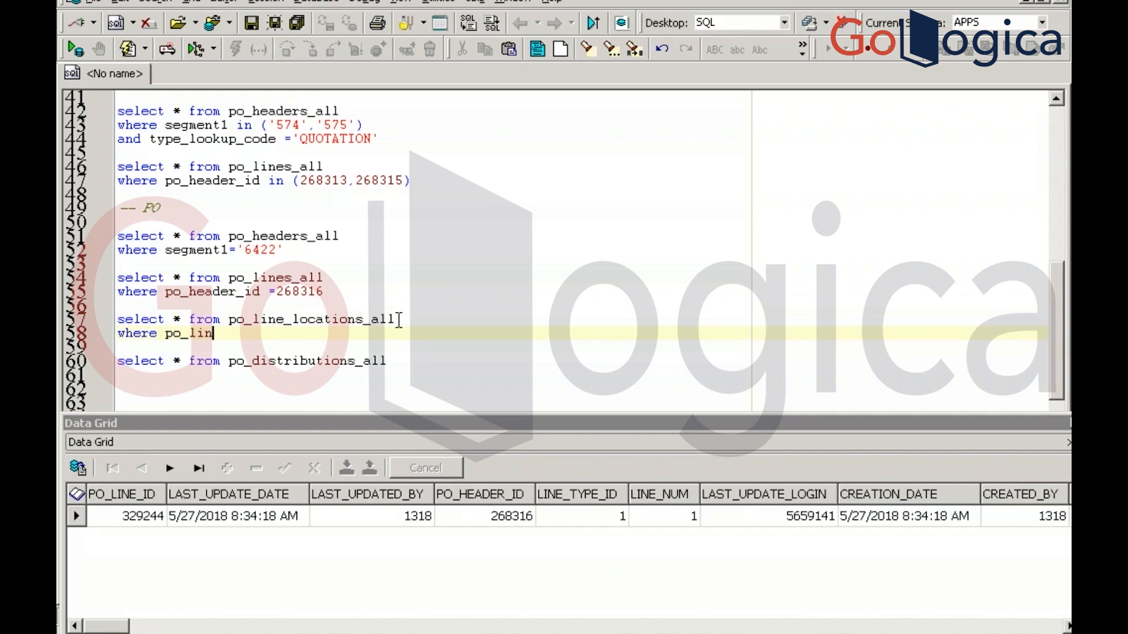
type("e_id =")
left_click(128, 517)
left_click(128, 517)
key("ctrl+c")
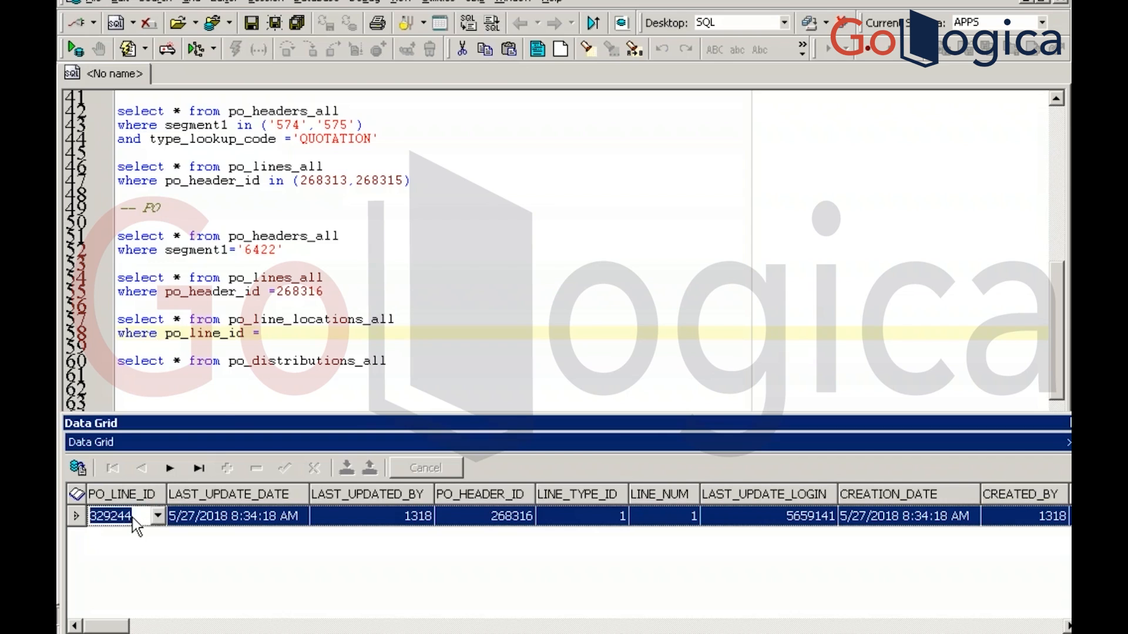
left_click(305, 341)
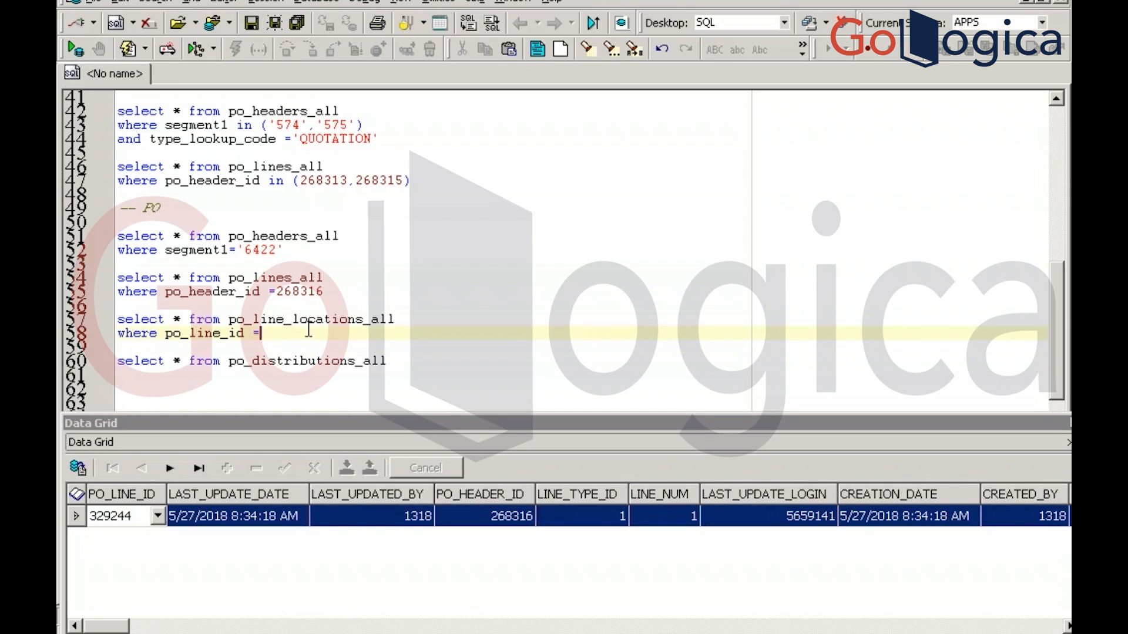
key("ctrl+v")
key("F9")
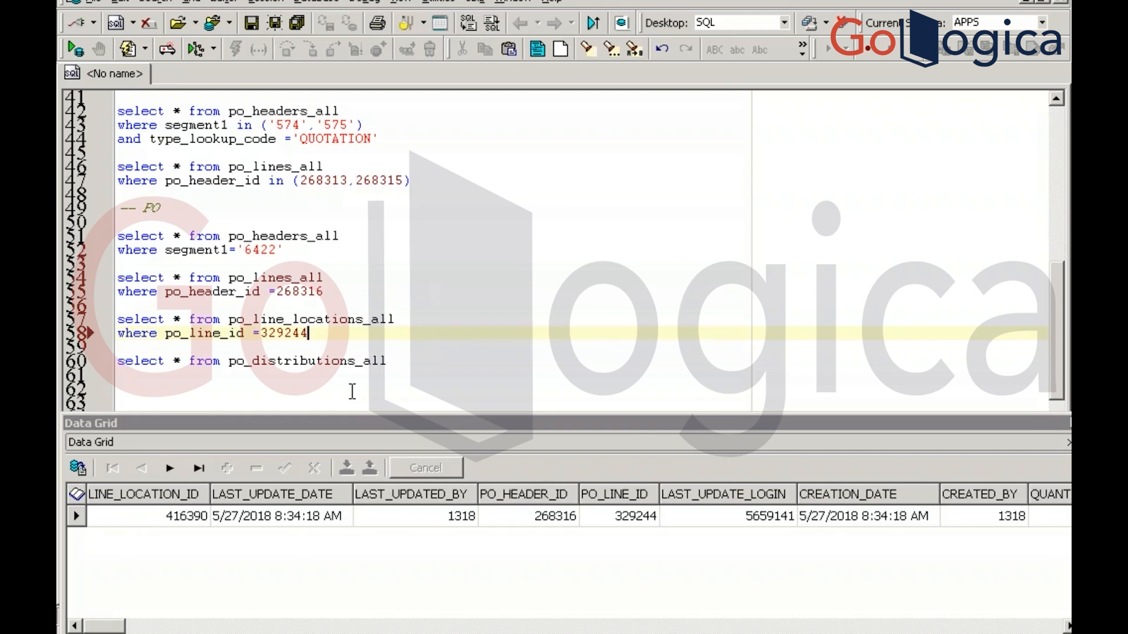
Filter po_distributions_all by po_line_id = 329244, run it, and return to Oracle
left_click(406, 361)
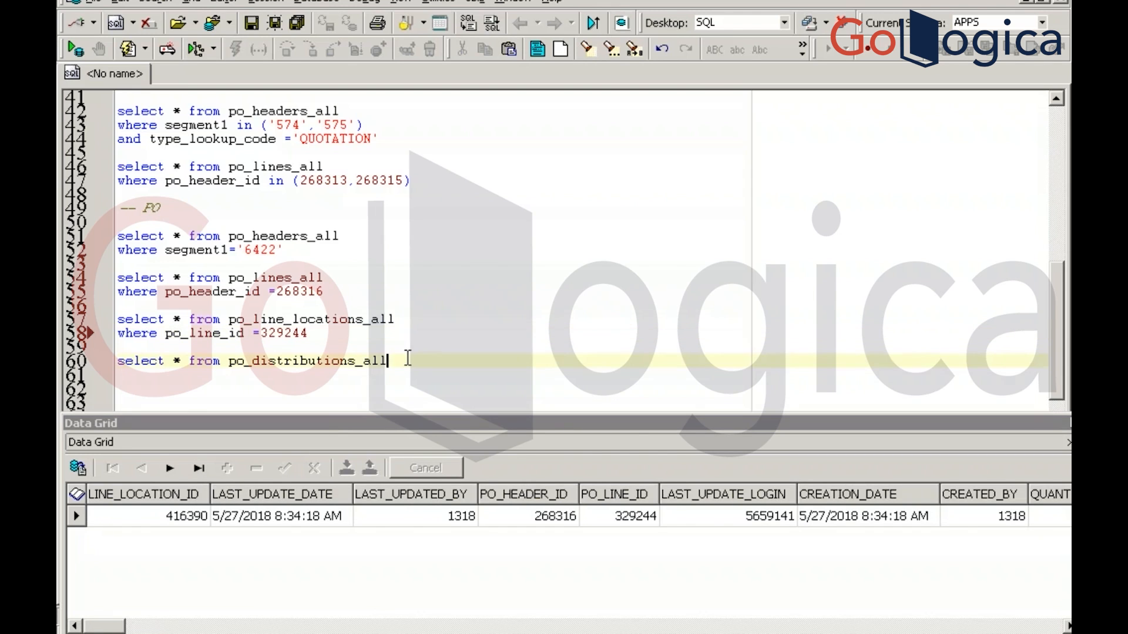
key("Return")
type("where ")
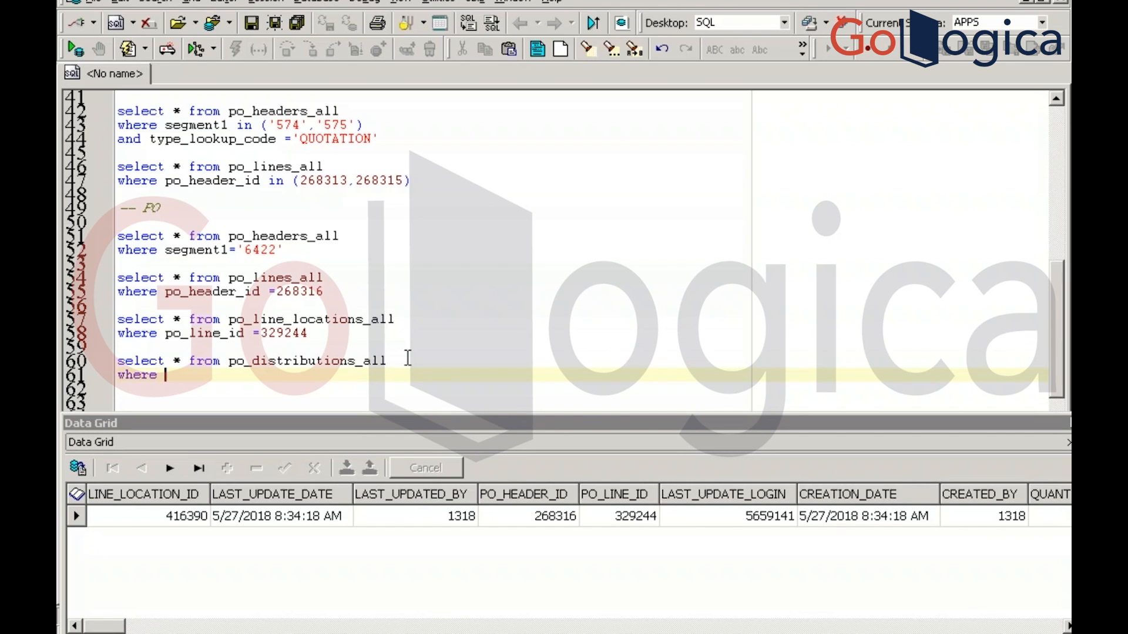
type("po_line_id =")
key("ctrl+v")
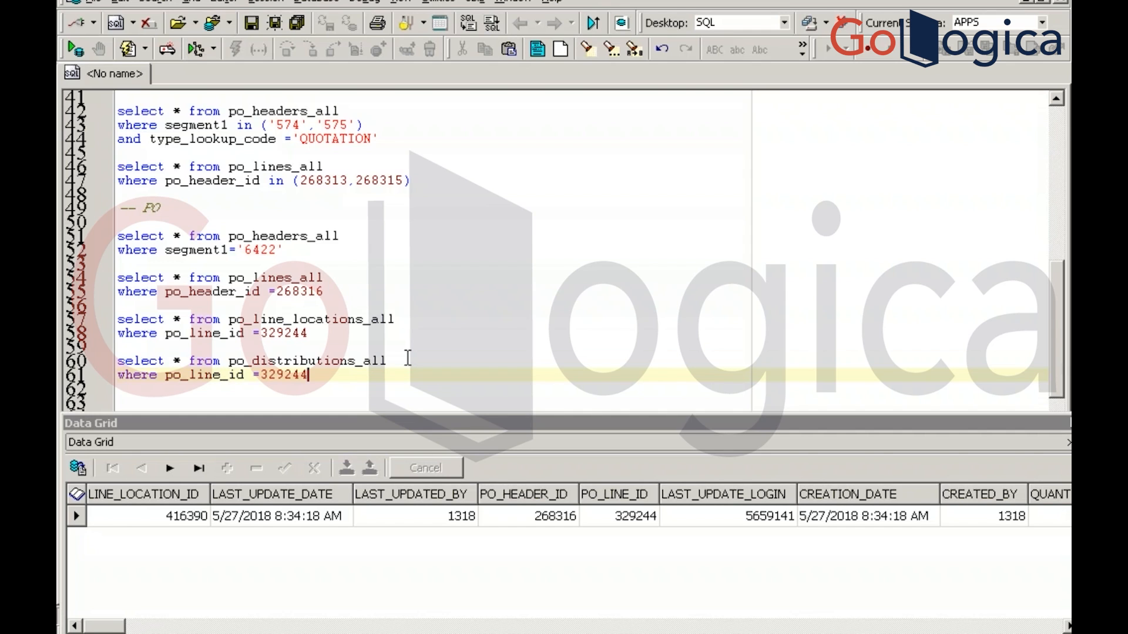
key("F9")
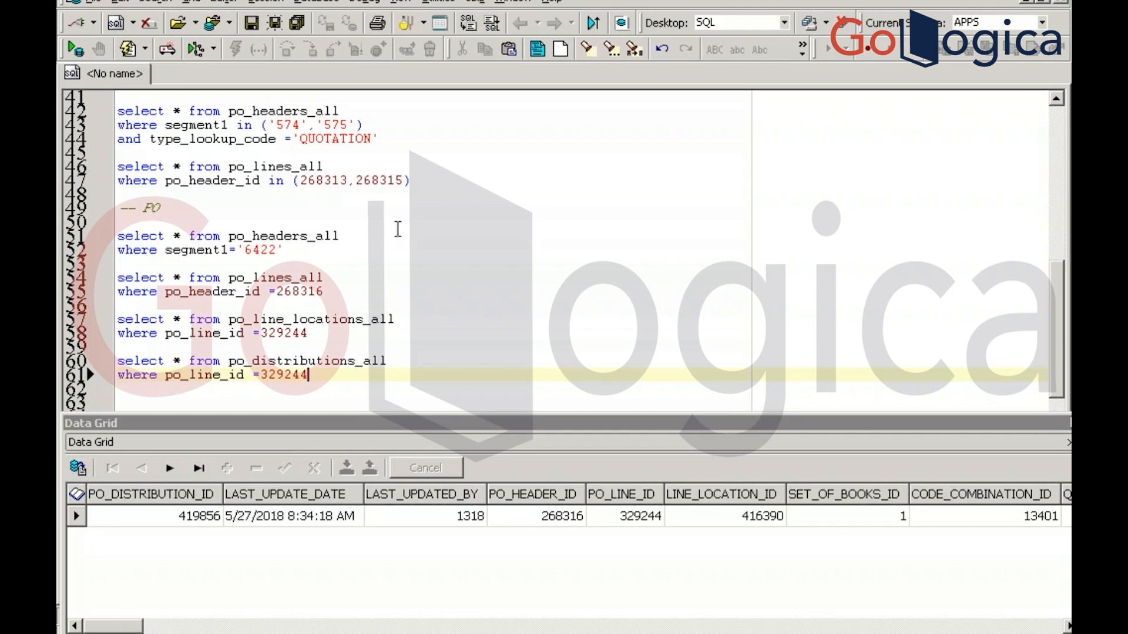
key("alt+Tab")
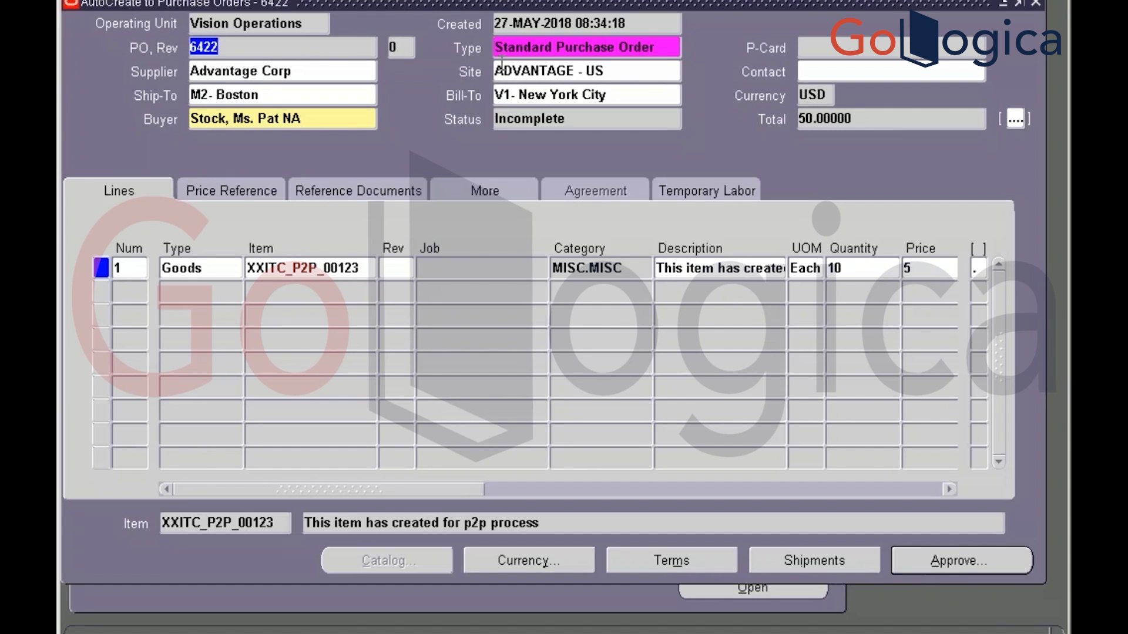
Open the Shipments for PO 6422 line 1, dismissing the 'Inside PO Lines' note
left_click(284, 94)
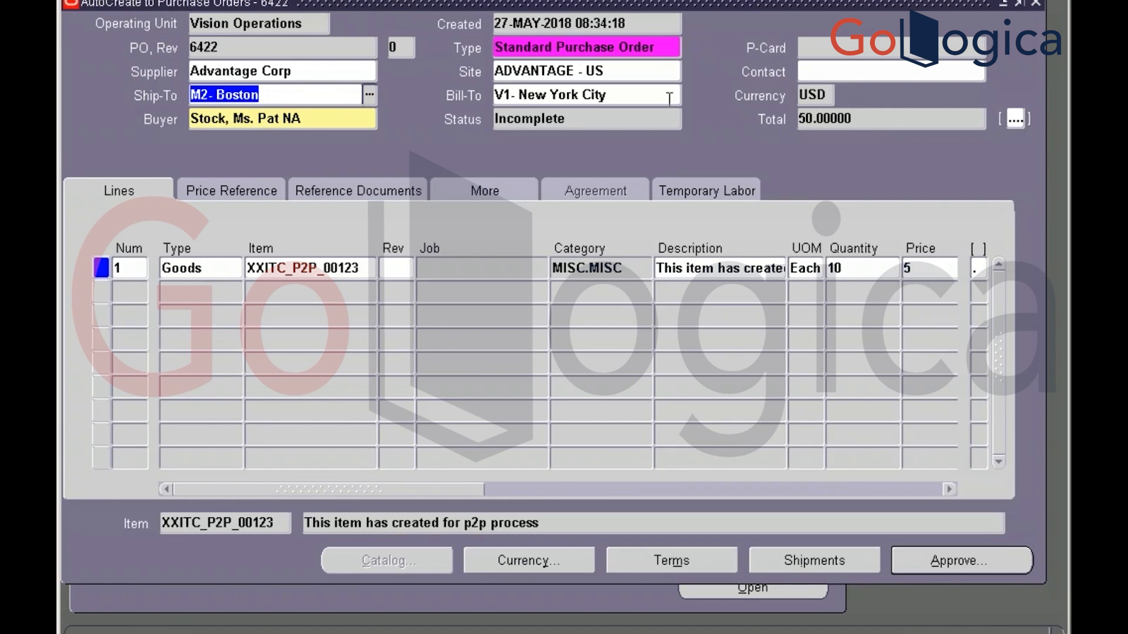
left_click(528, 42)
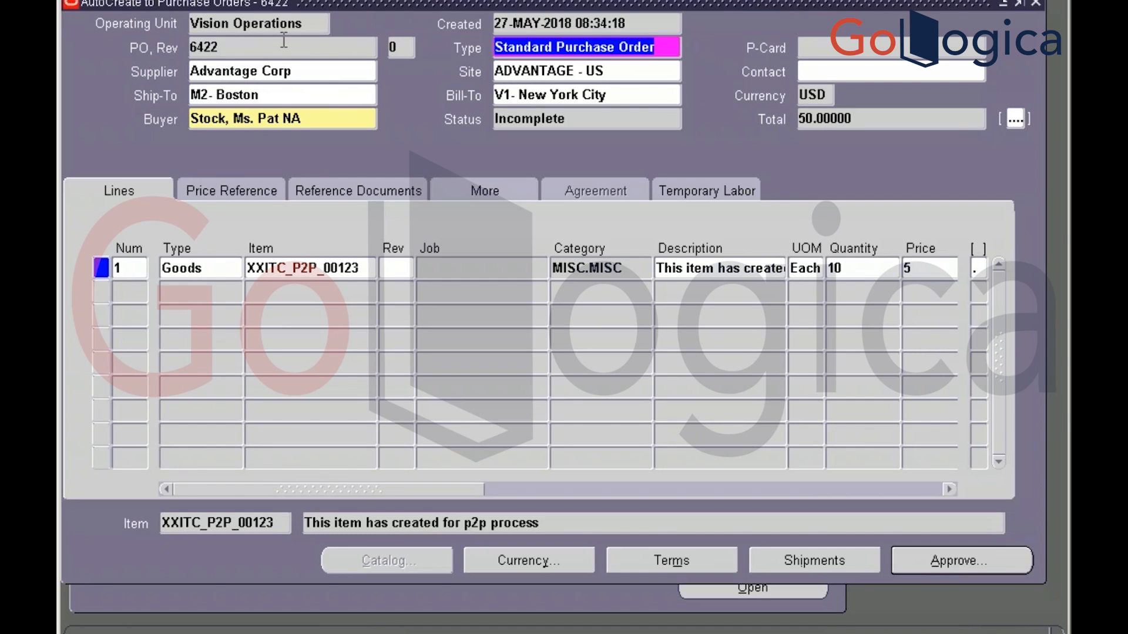
left_click(269, 23)
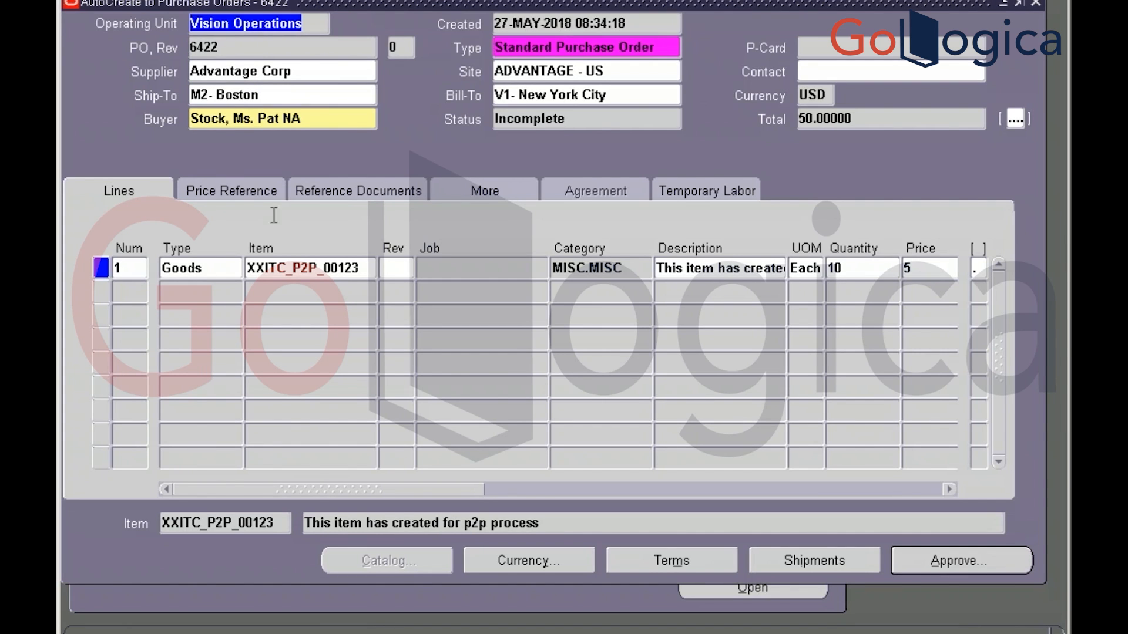
left_click(294, 266)
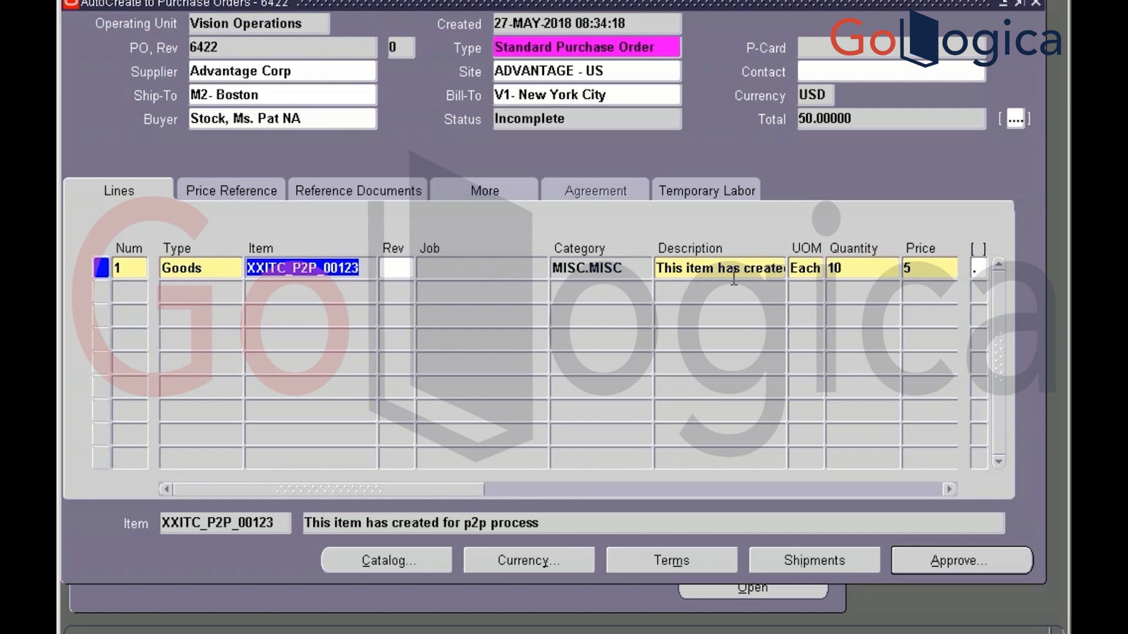
left_click(799, 563)
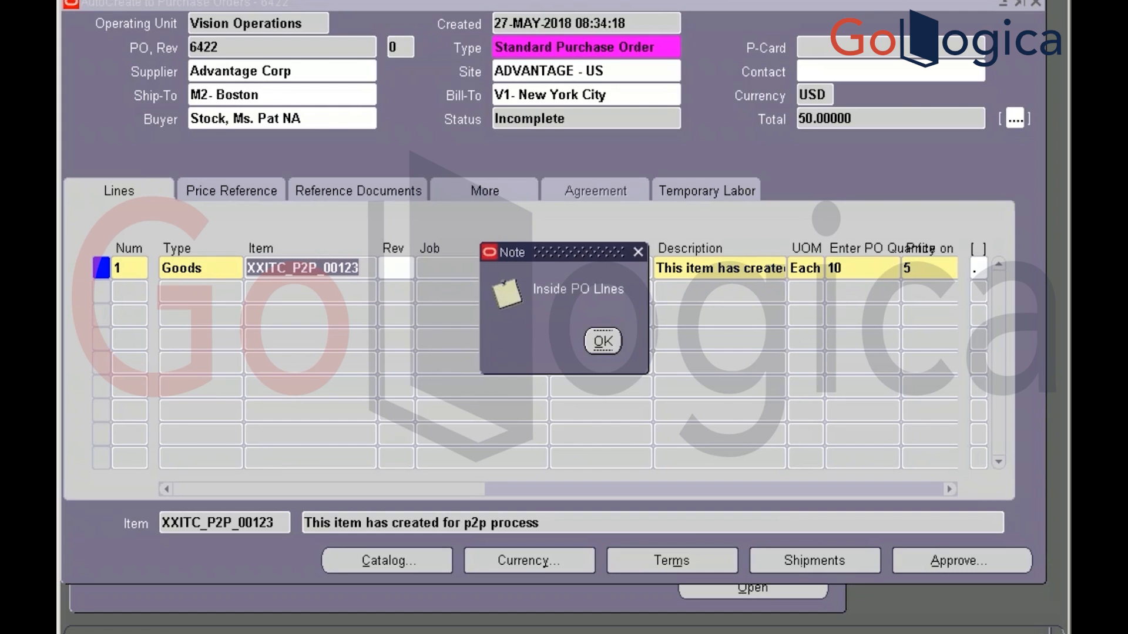
left_click(603, 342)
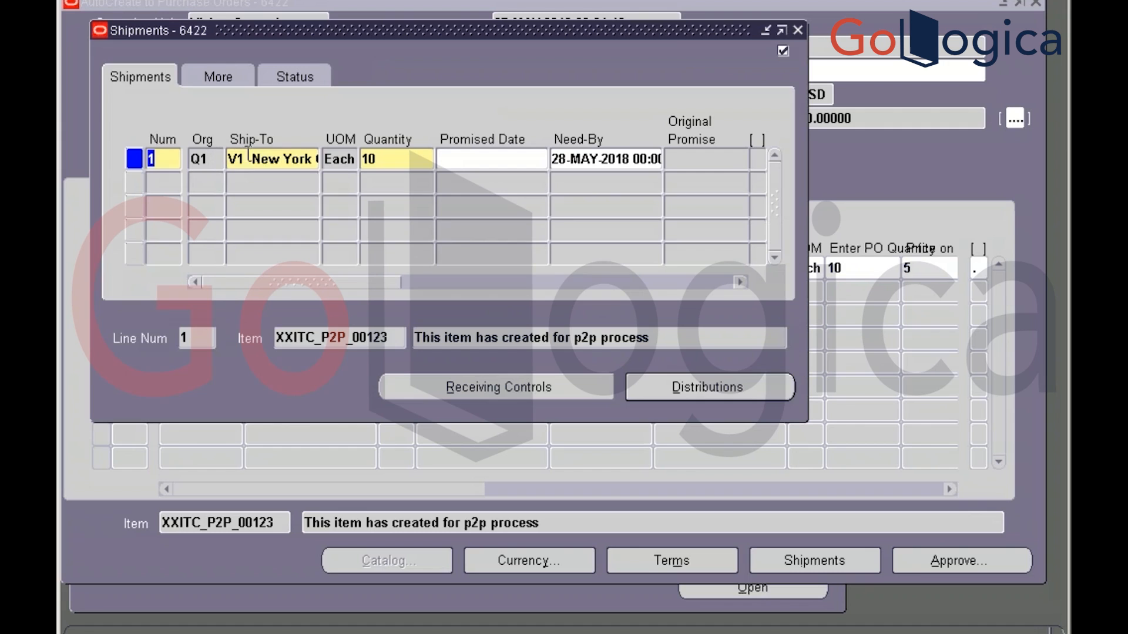
left_click(229, 80)
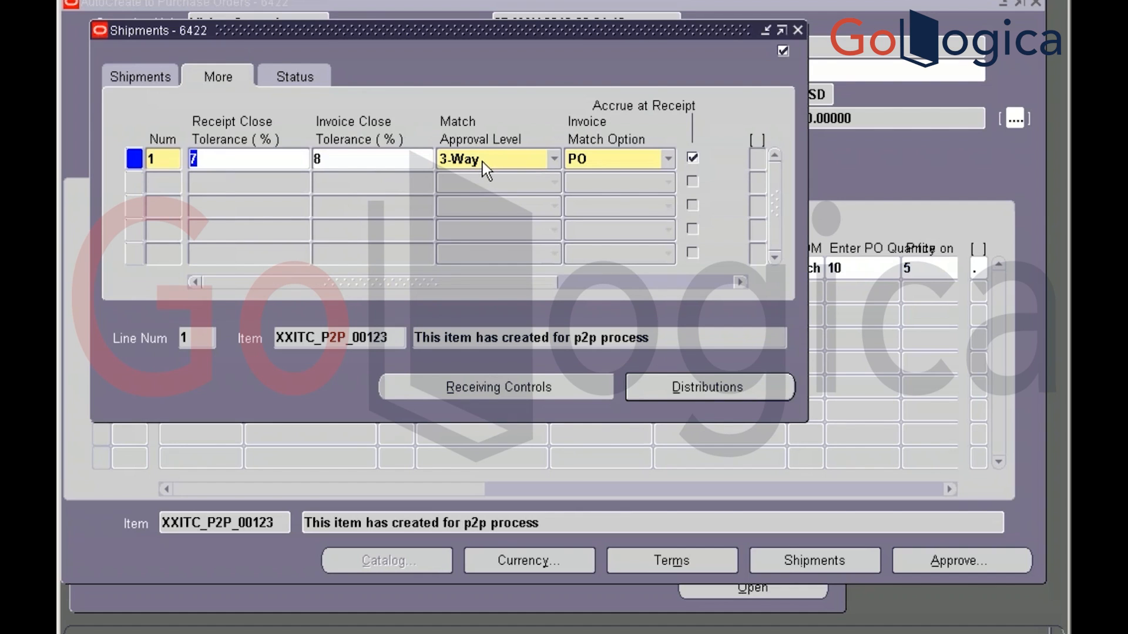
left_click(797, 30)
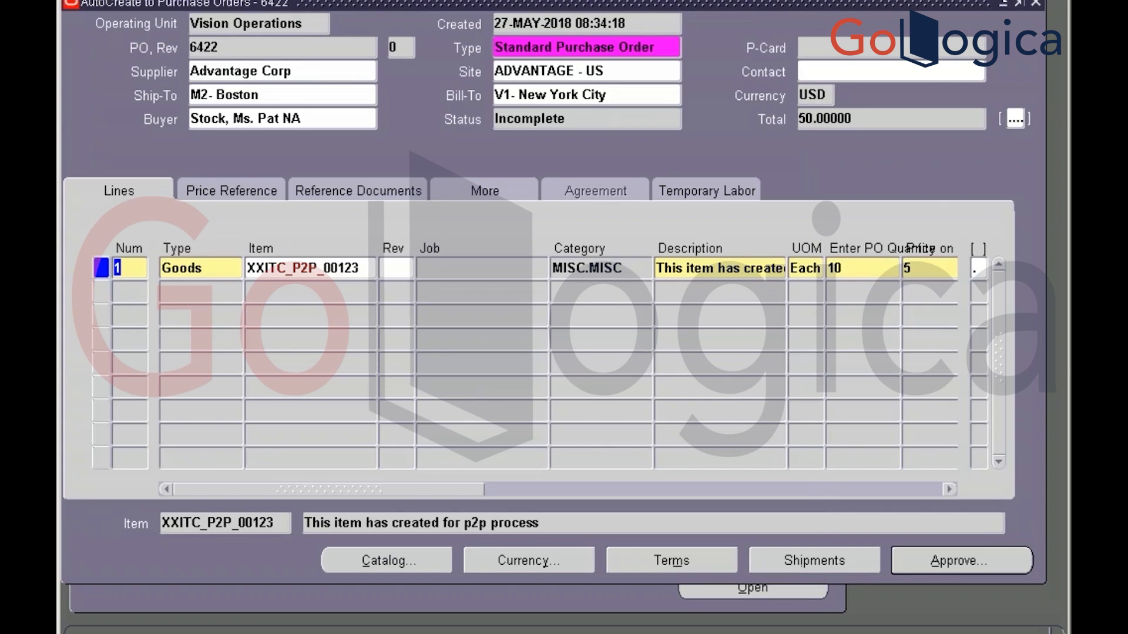
left_click(822, 565)
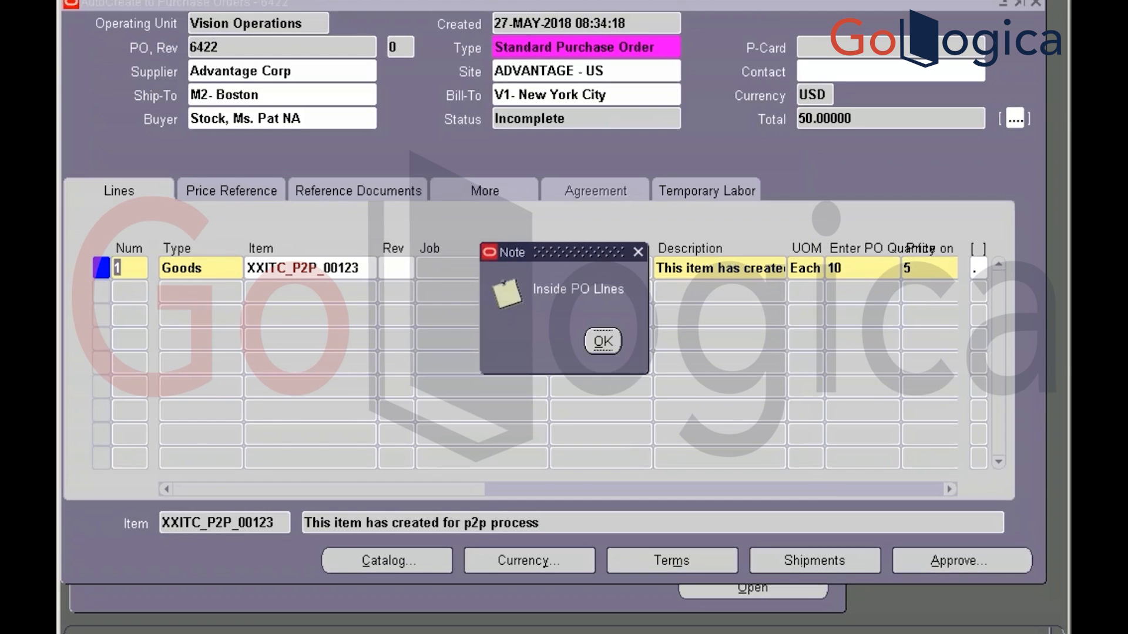
left_click(595, 341)
left_click(600, 343)
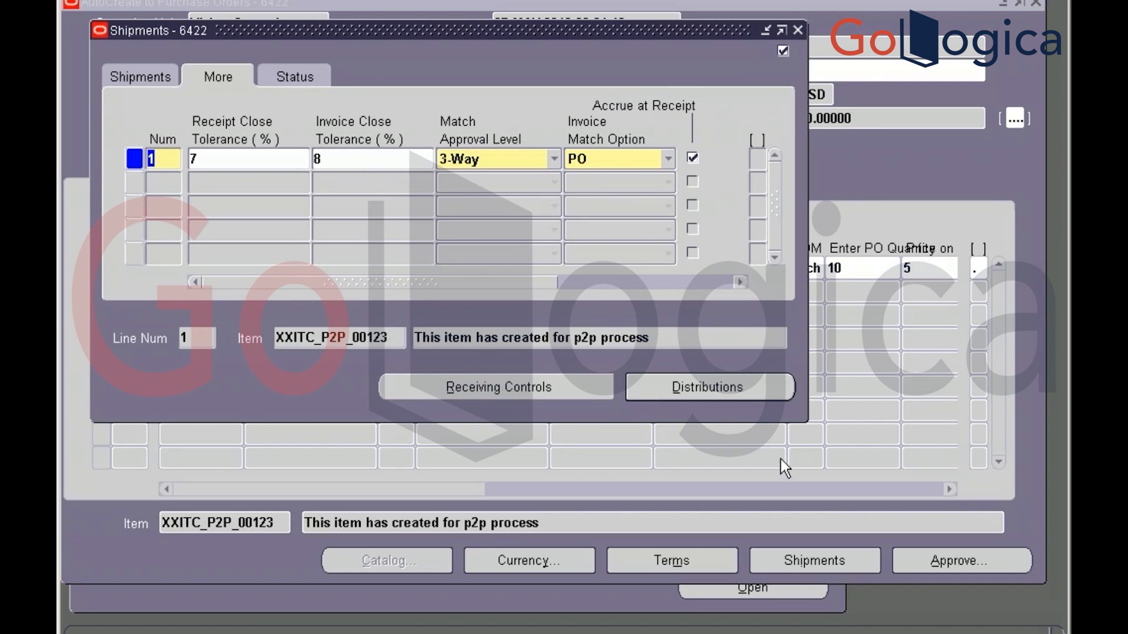
left_click(703, 391)
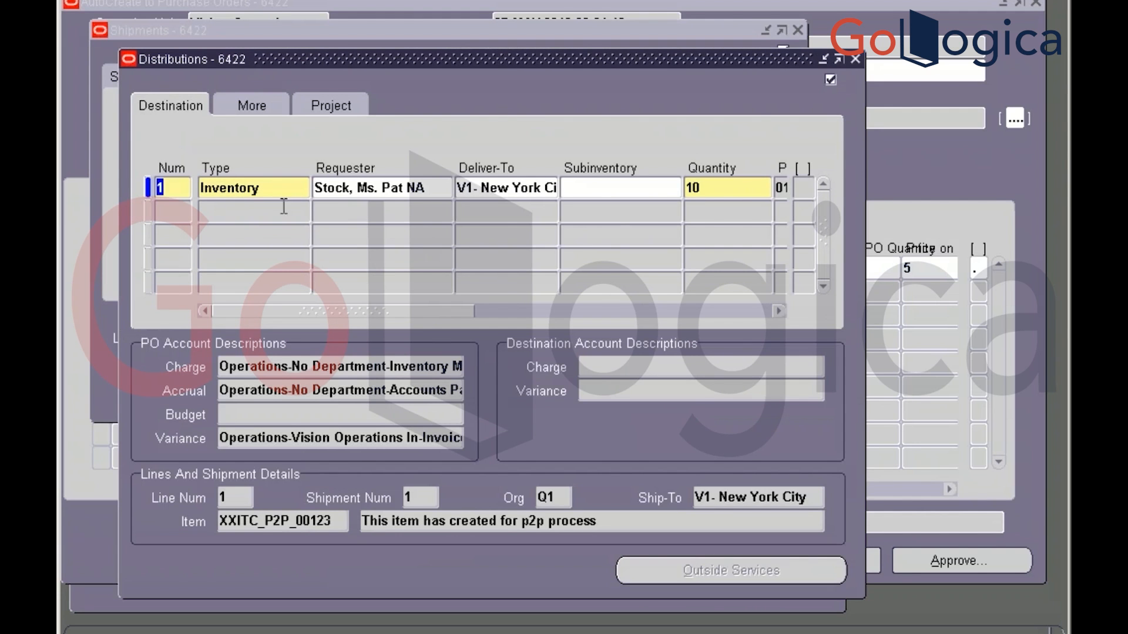
left_click(526, 306)
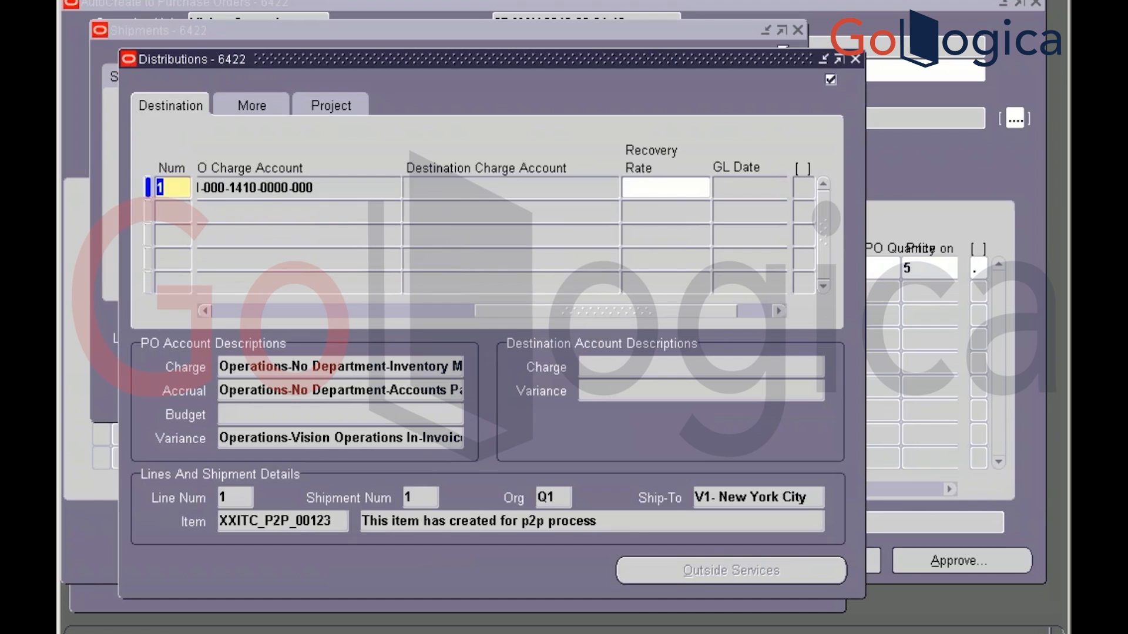
left_click(290, 187)
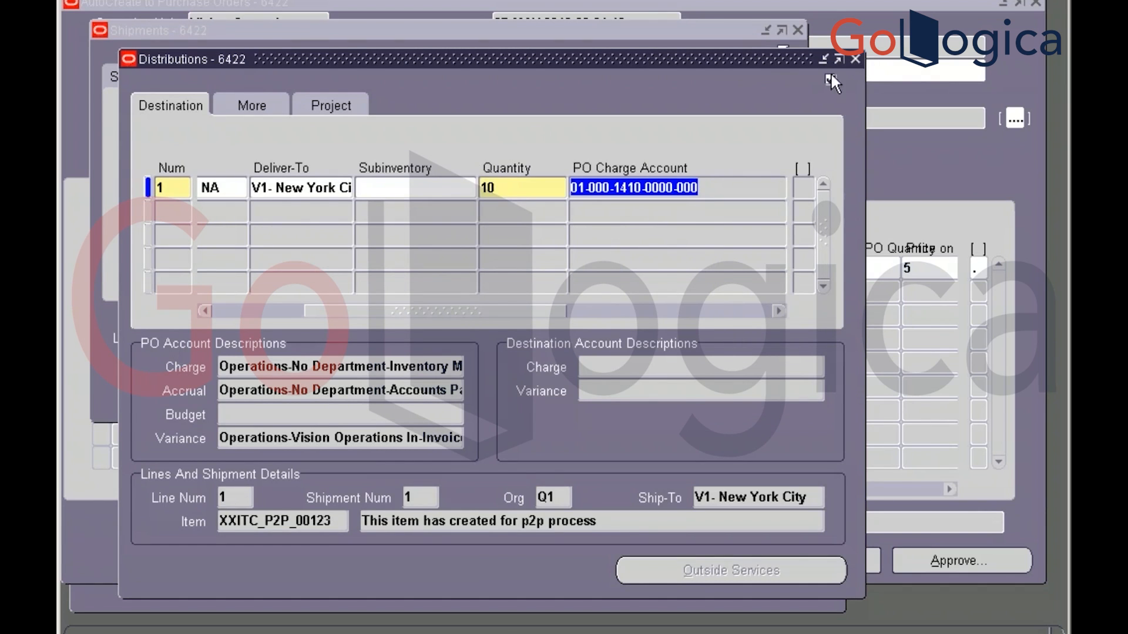
left_click(854, 59)
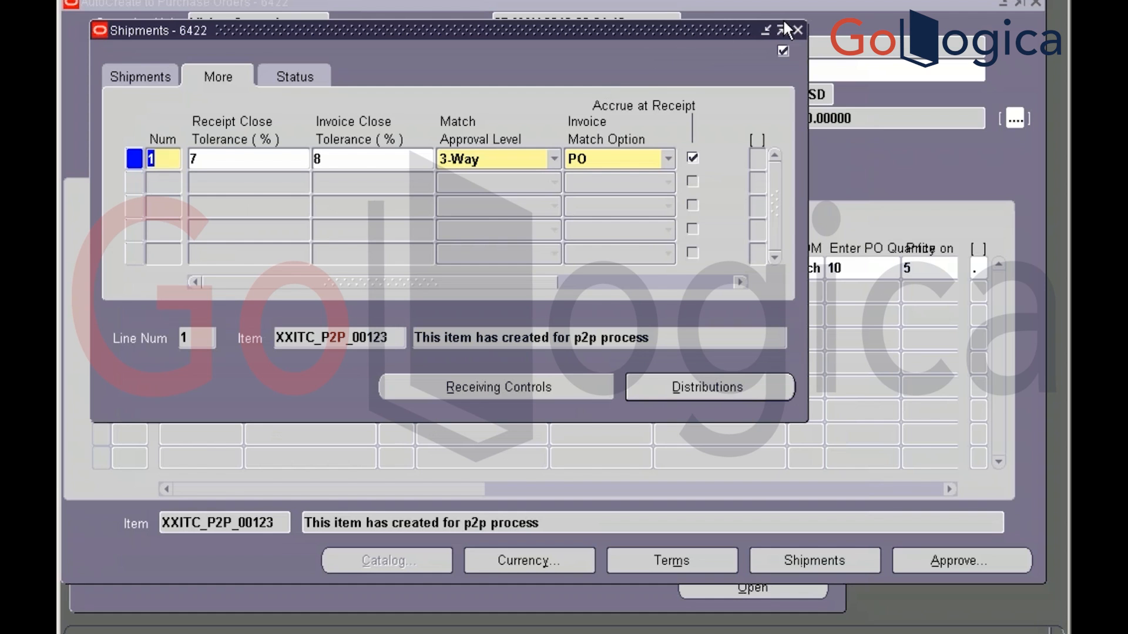
left_click(798, 30)
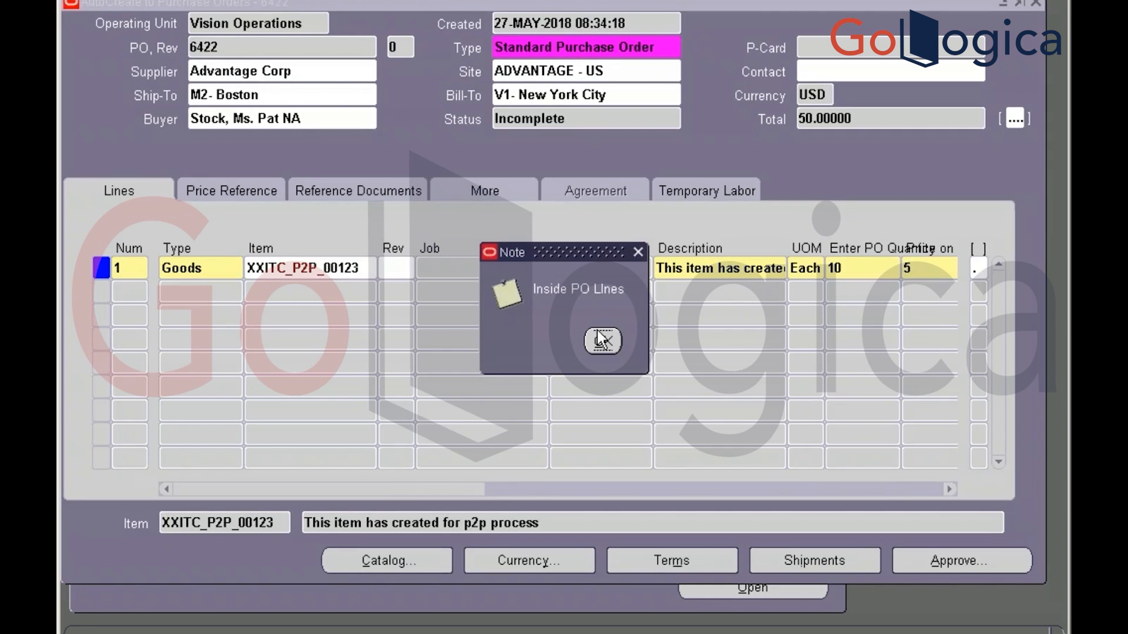
Submit PO 6422 for approval, confirm its status reads Approved, and close the PO form
double_click(547, 120)
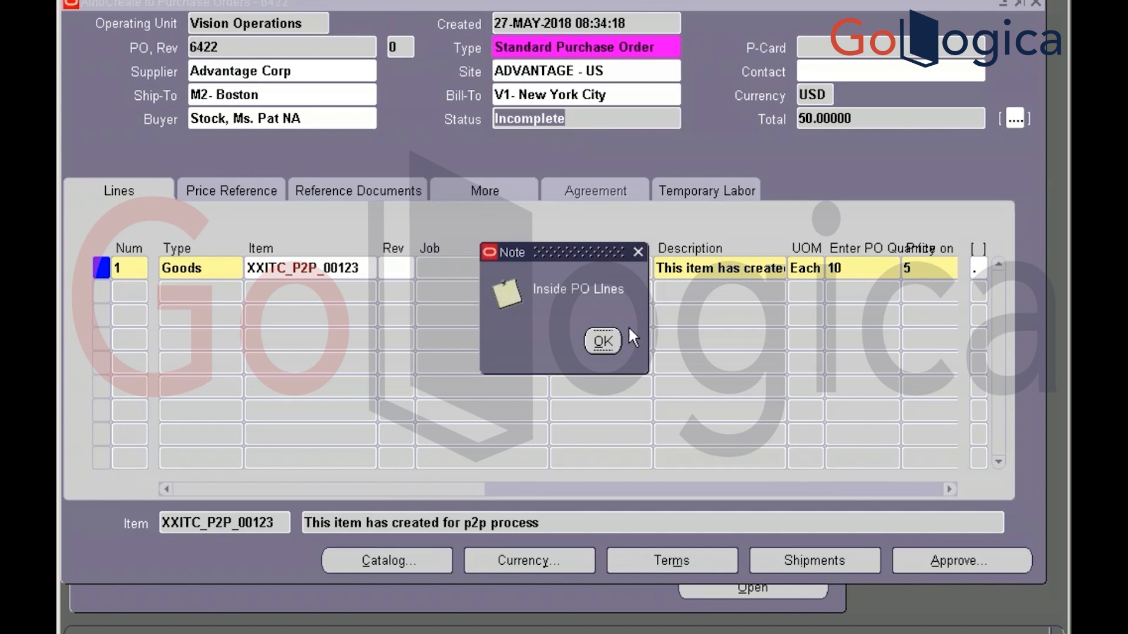
left_click(600, 351)
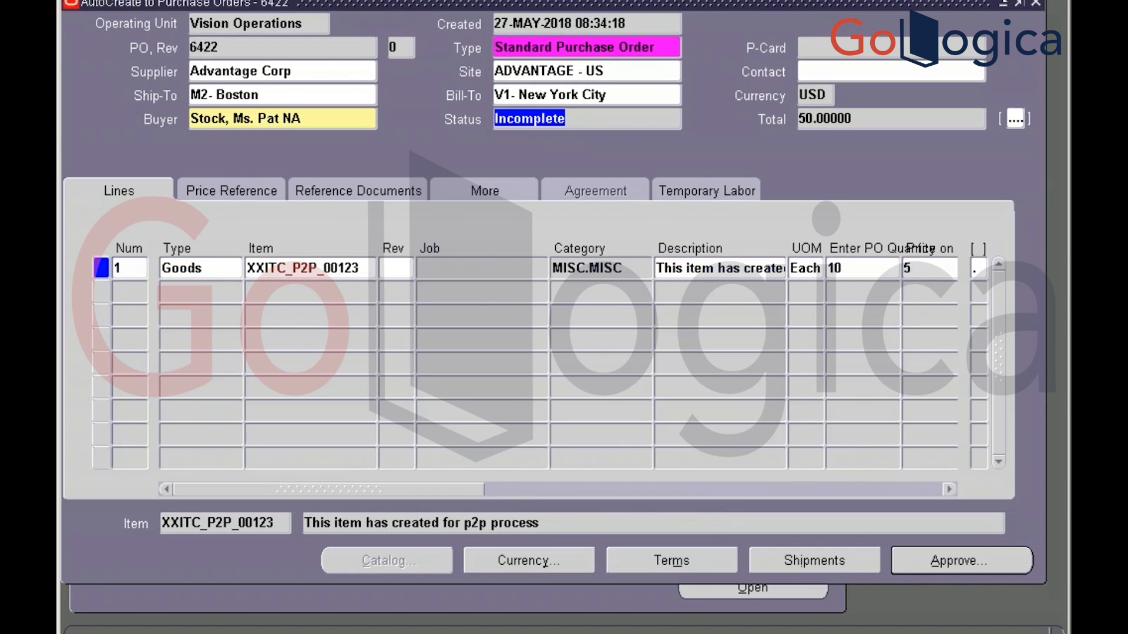
key("alt+a")
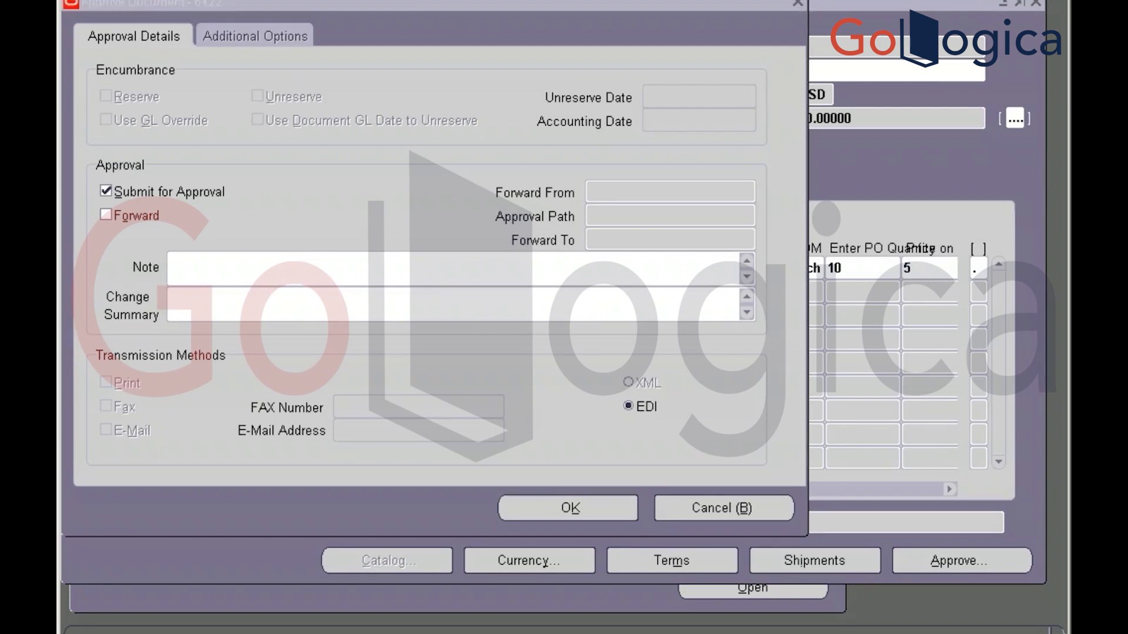
left_click(538, 513)
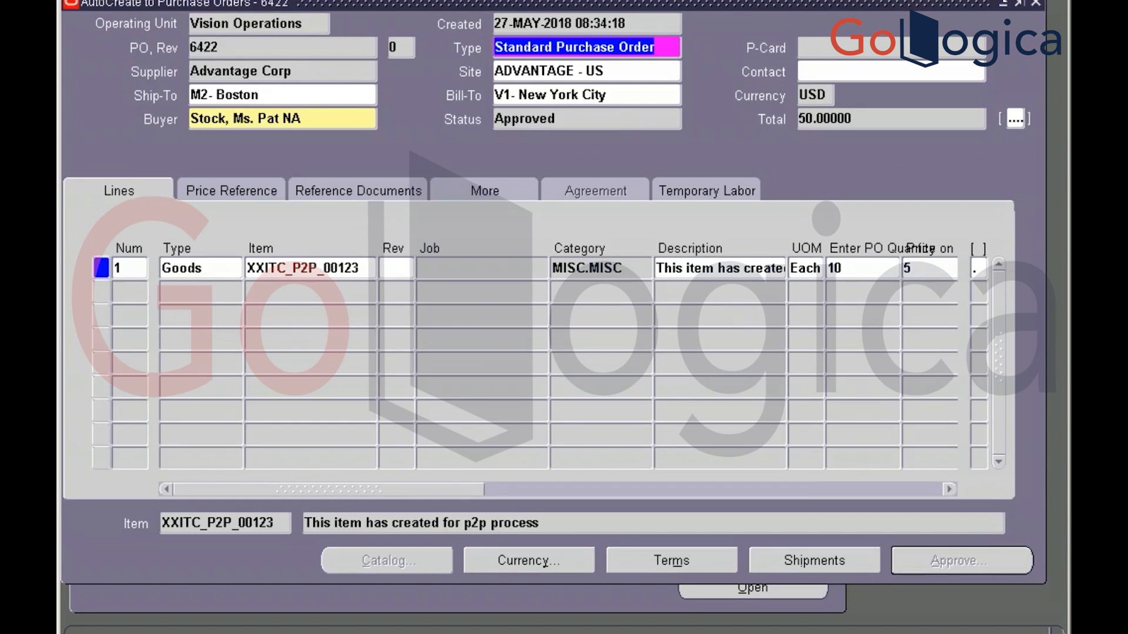
left_click(611, 112)
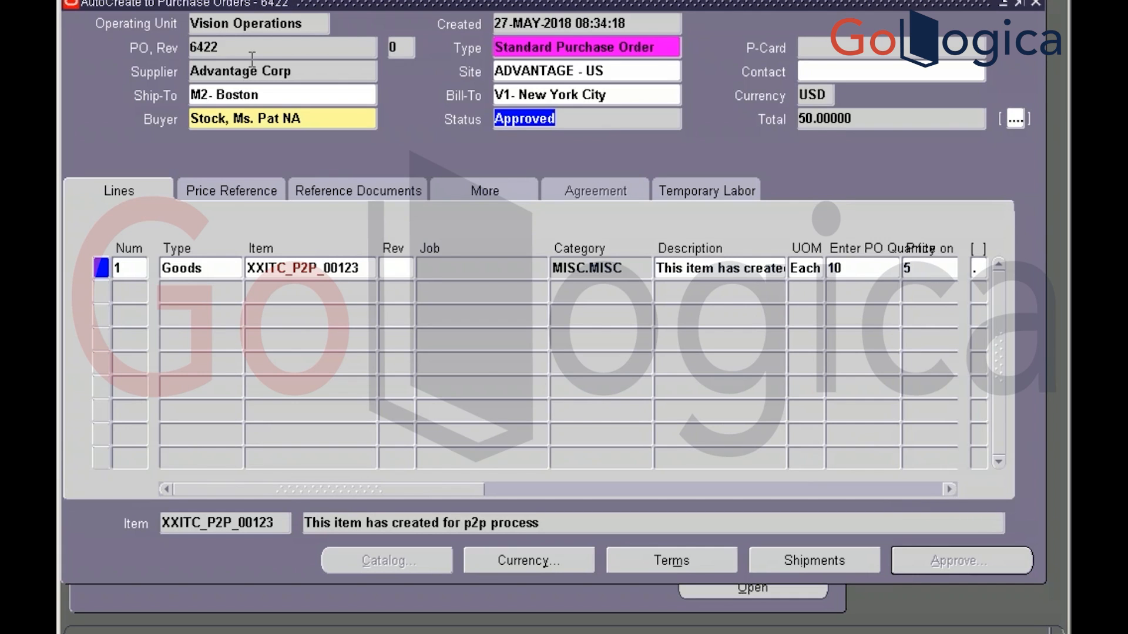
left_click(230, 47)
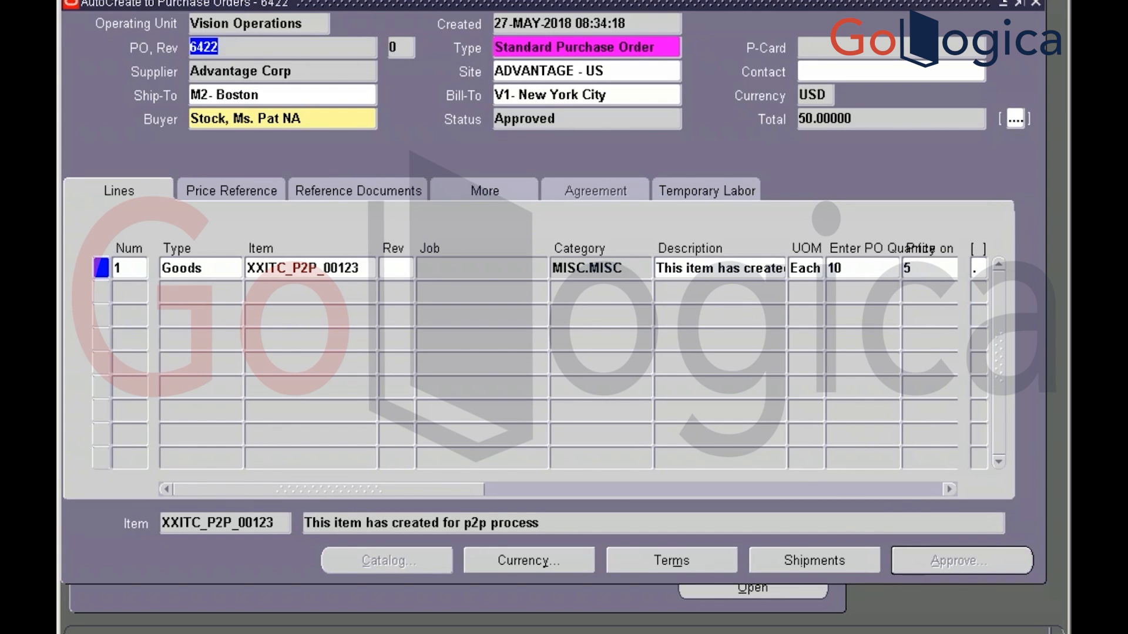
left_click(1036, 4)
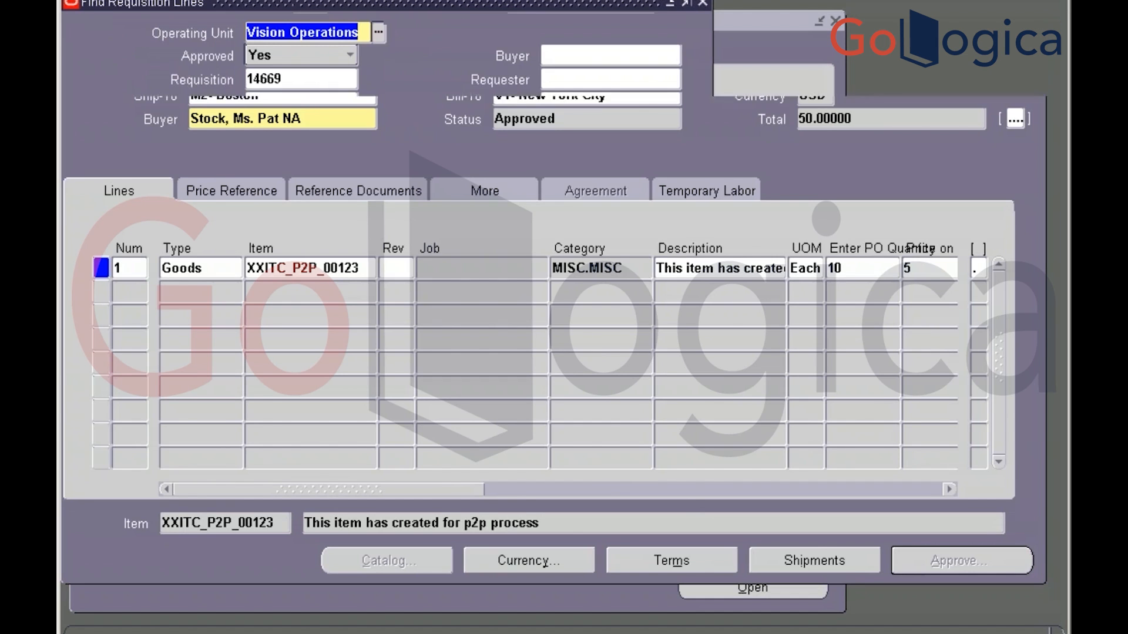
Launch Receiving > Receipts and choose organization Q1 (Vision Operations)
left_click(702, 5)
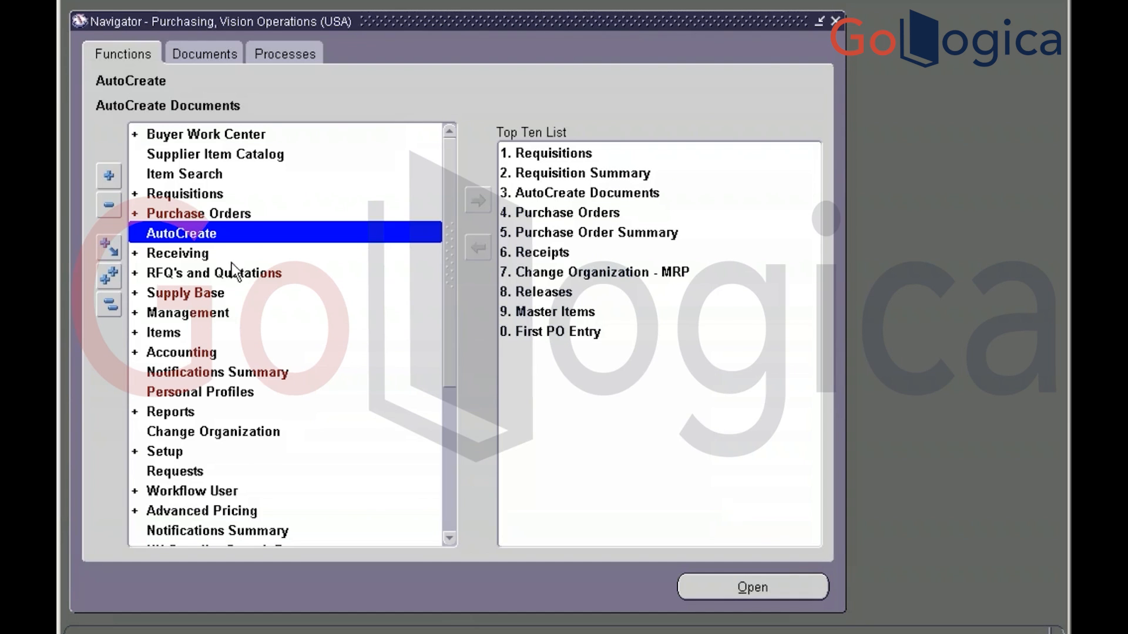
double_click(189, 254)
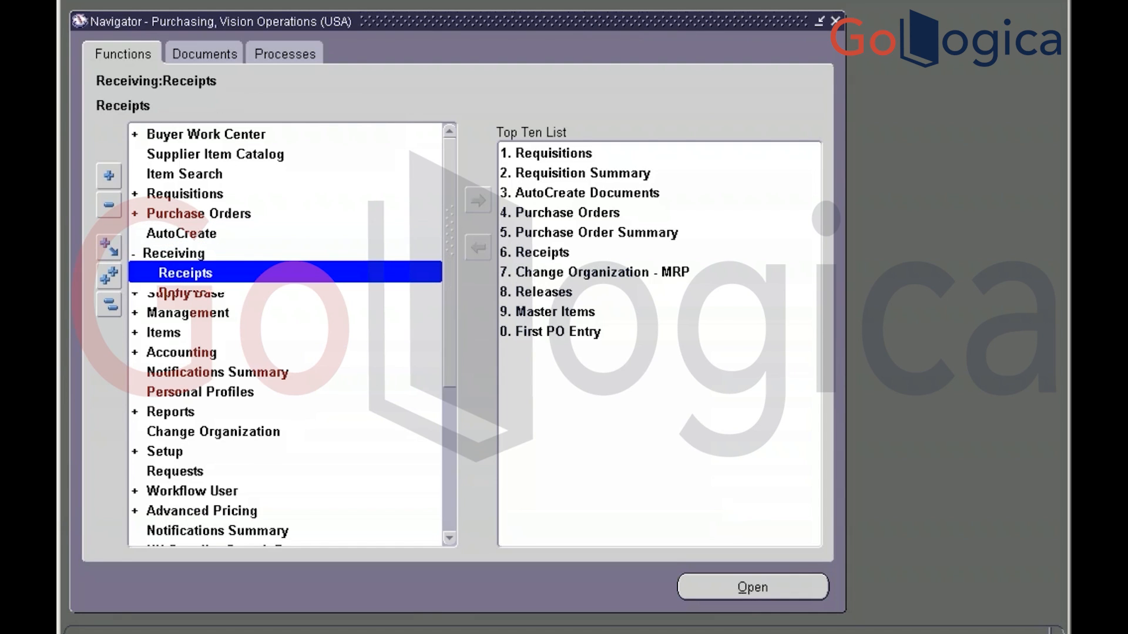
double_click(176, 274)
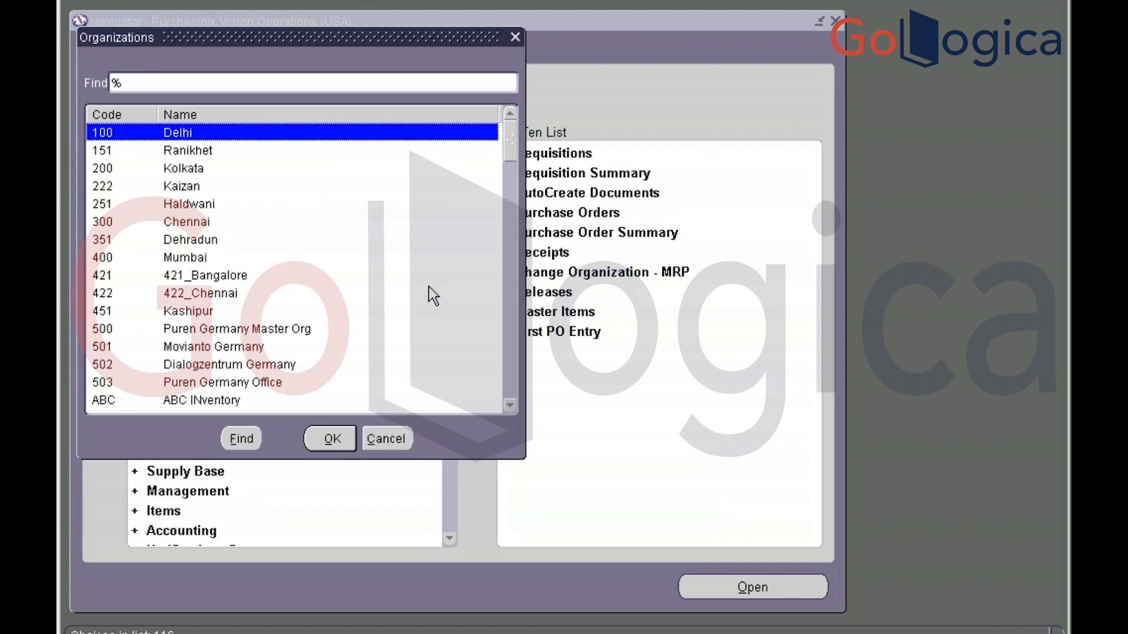
type("q")
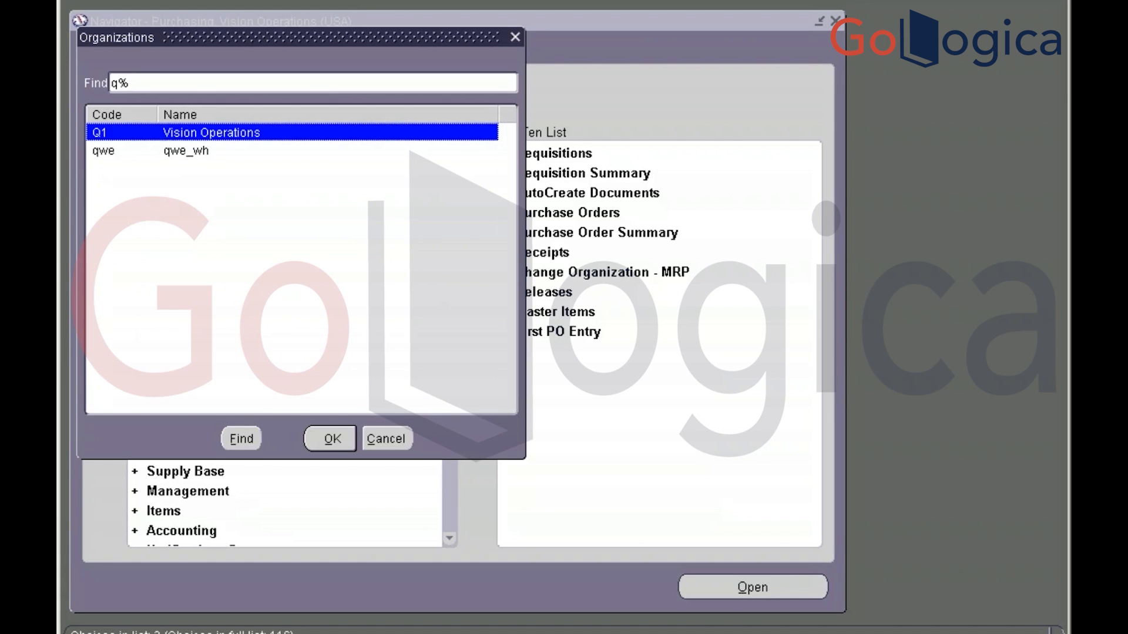
key("Return")
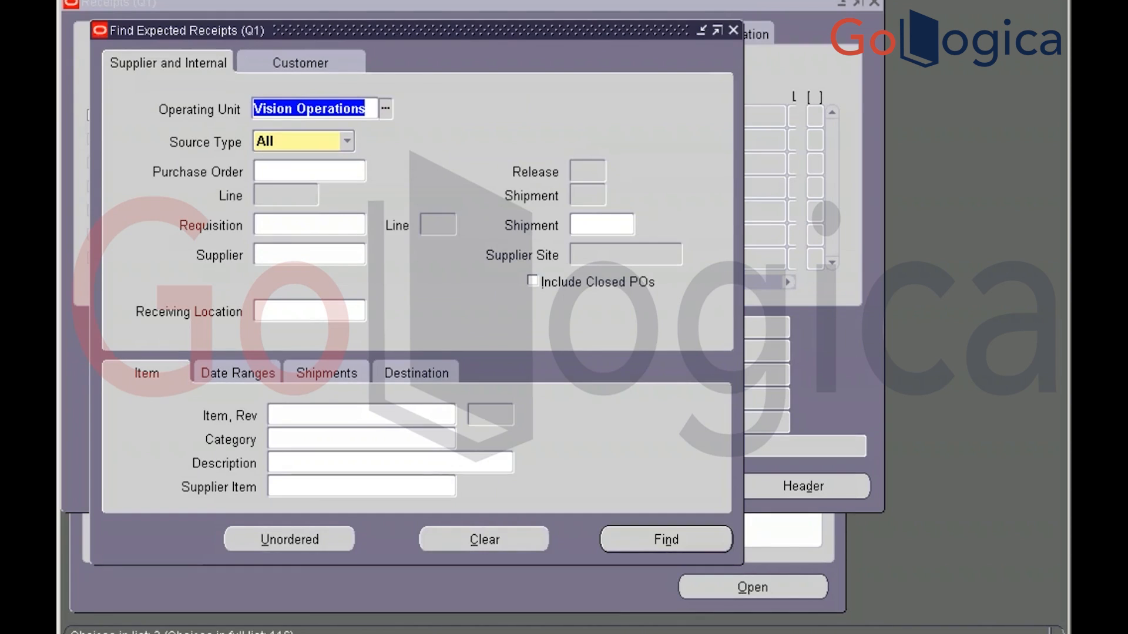
Search expected receipts for purchase order 6422 to open a new Receipt Header
left_click(307, 174)
type("6422")
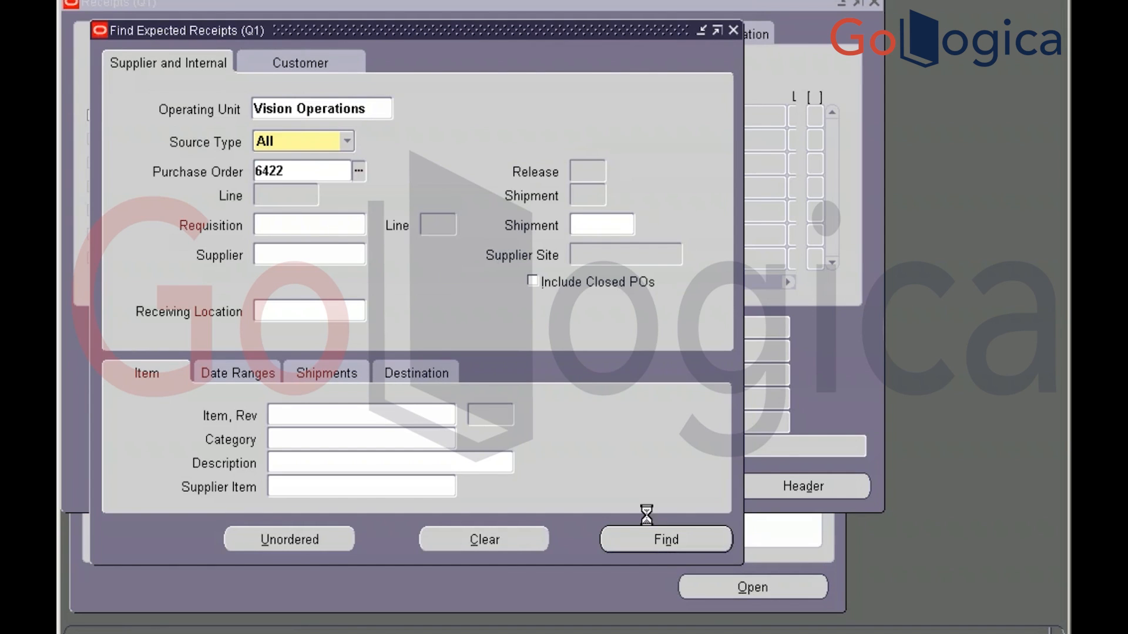
left_click(651, 536)
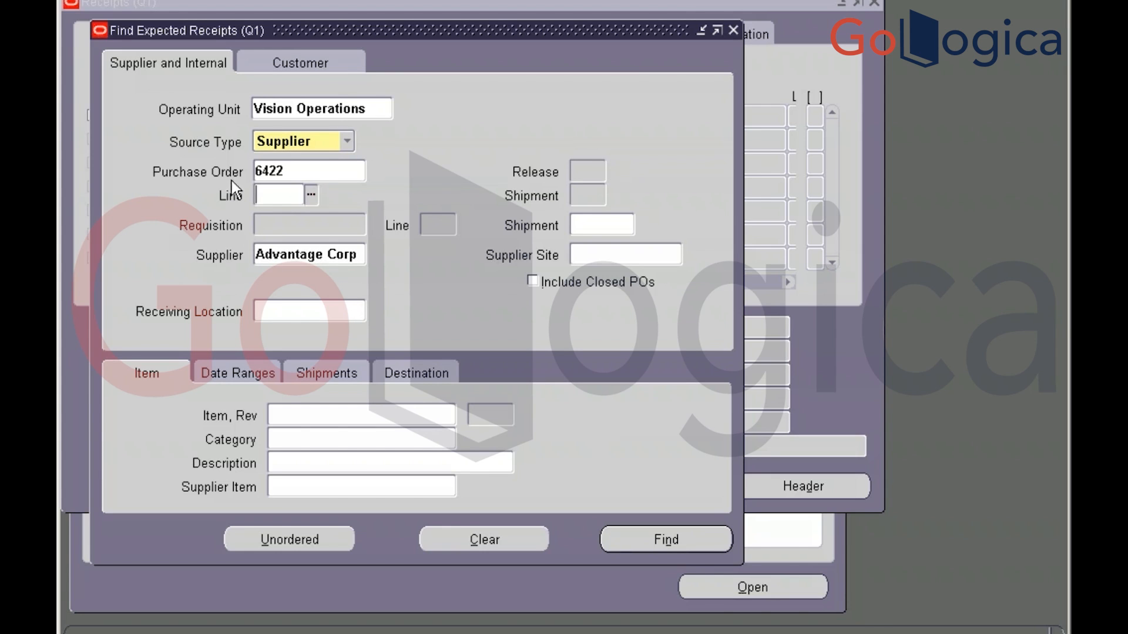
left_click(661, 540)
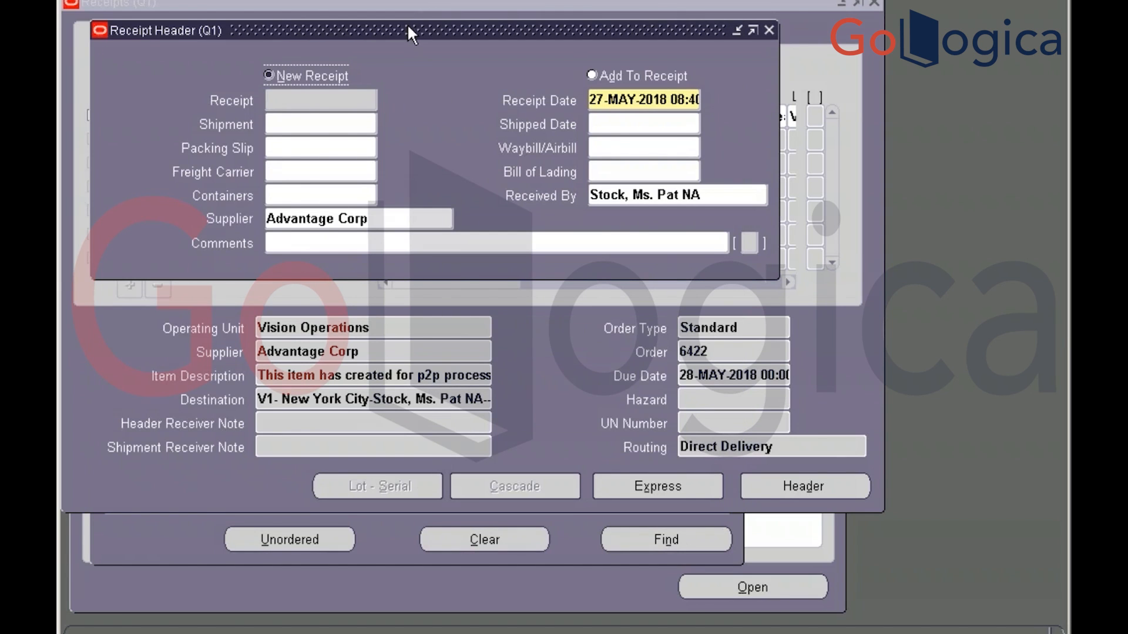
Check the 10-unit receipt line, set subinventory Stores, and save the receipt
left_click_drag(409, 28, 465, 379)
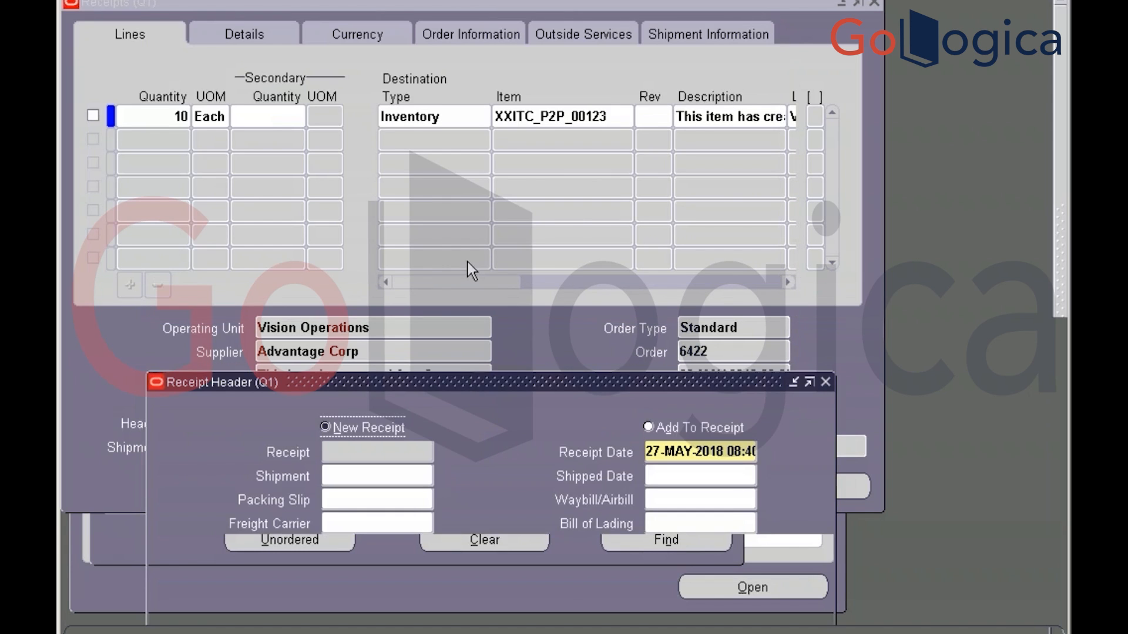
left_click(93, 115)
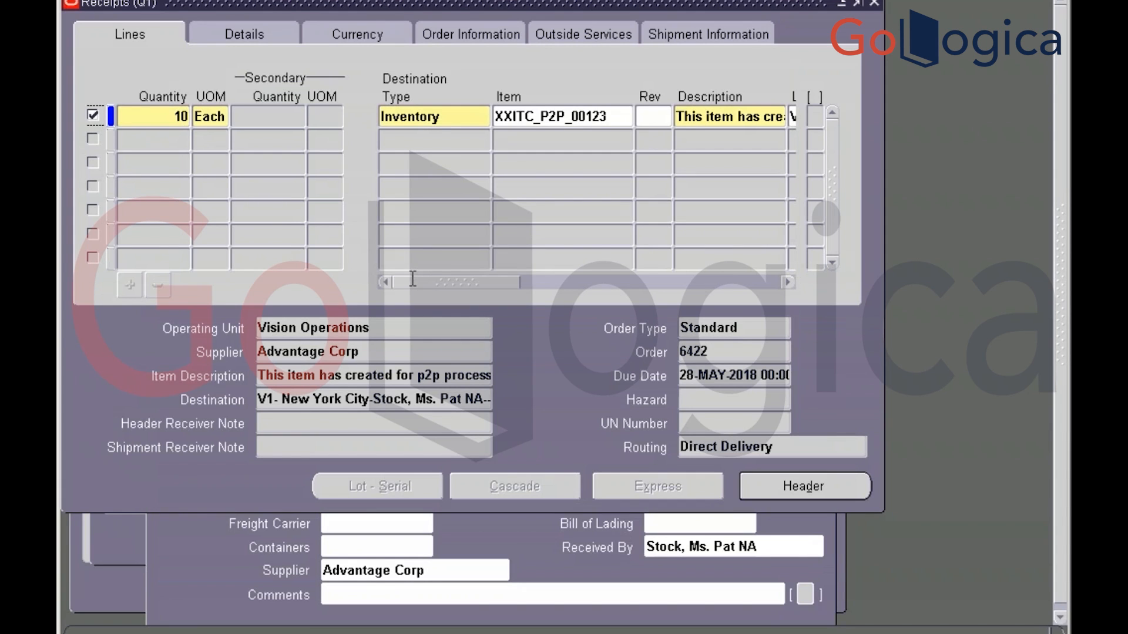
left_click_drag(488, 283, 518, 284)
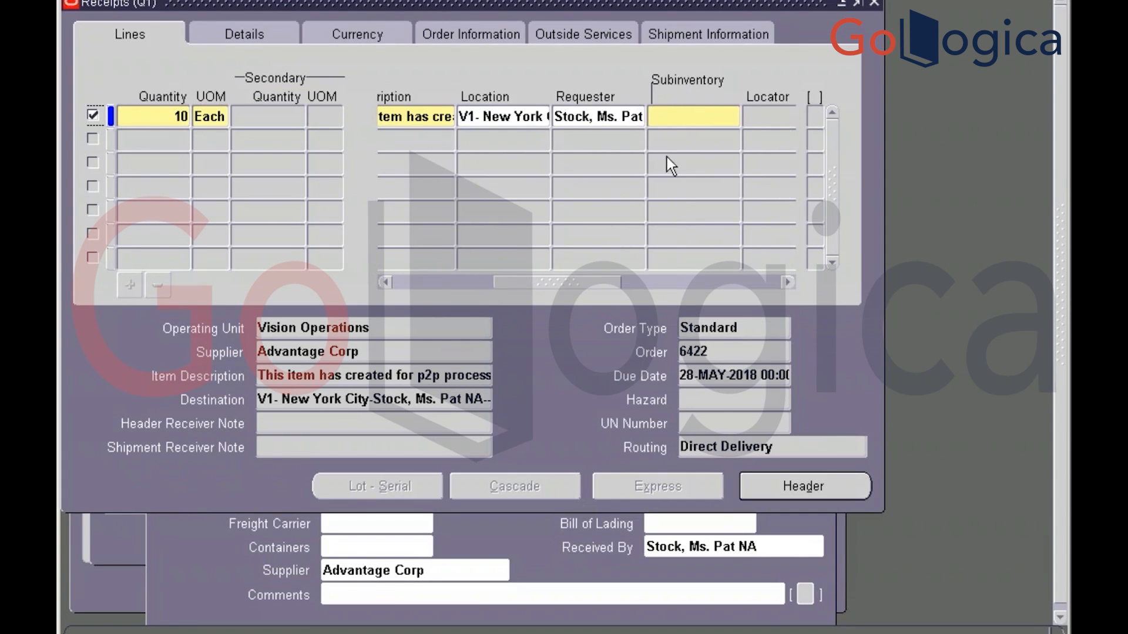
left_click(681, 124)
type("store")
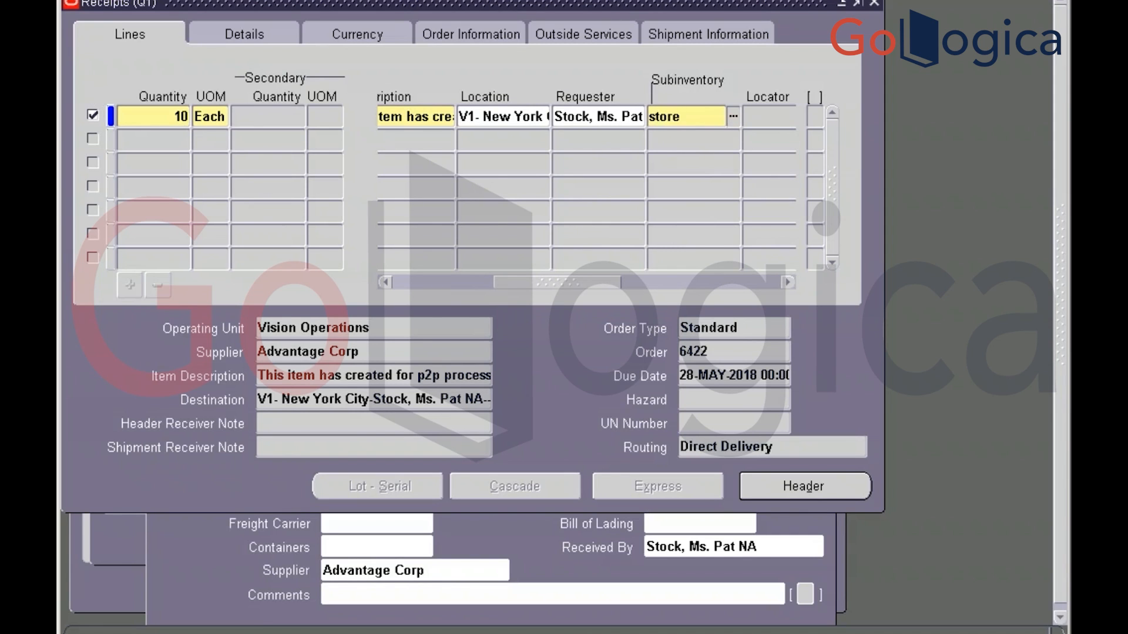
key("Tab")
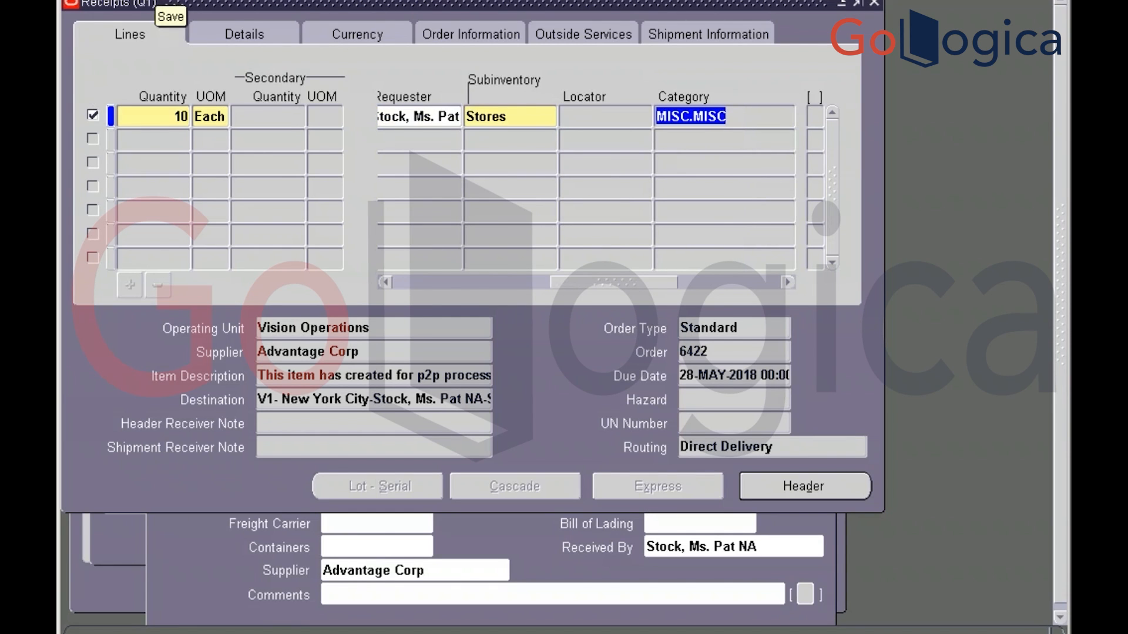
left_click(158, 1)
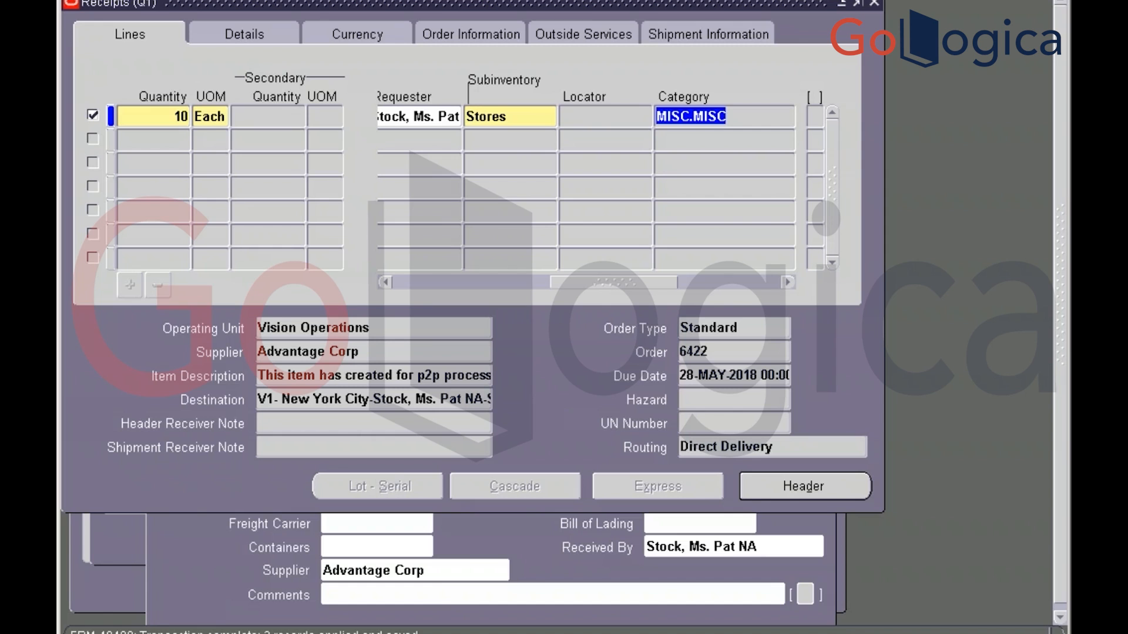
Open the receipt header to reveal the generated receipt number 8501
left_click(788, 493)
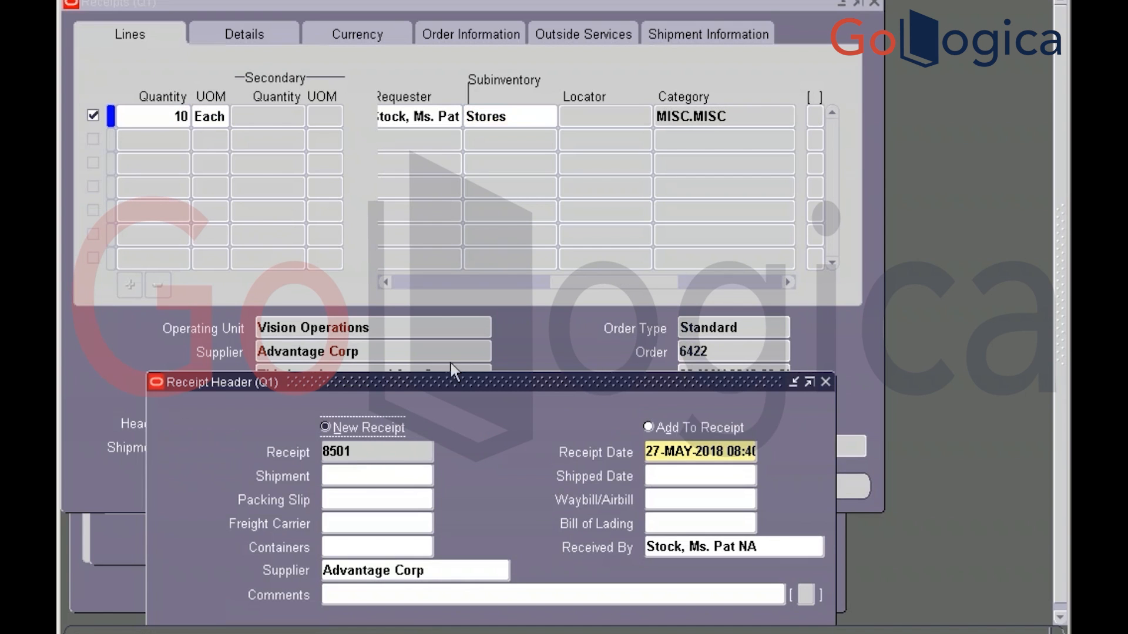
left_click_drag(473, 382, 521, 229)
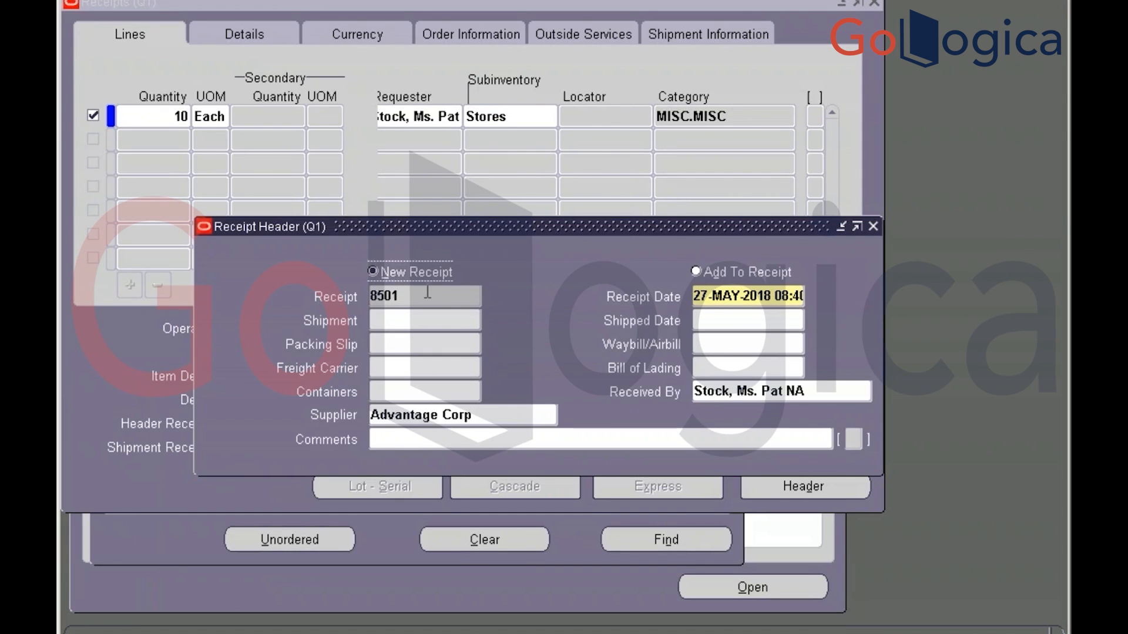
key("Tab")
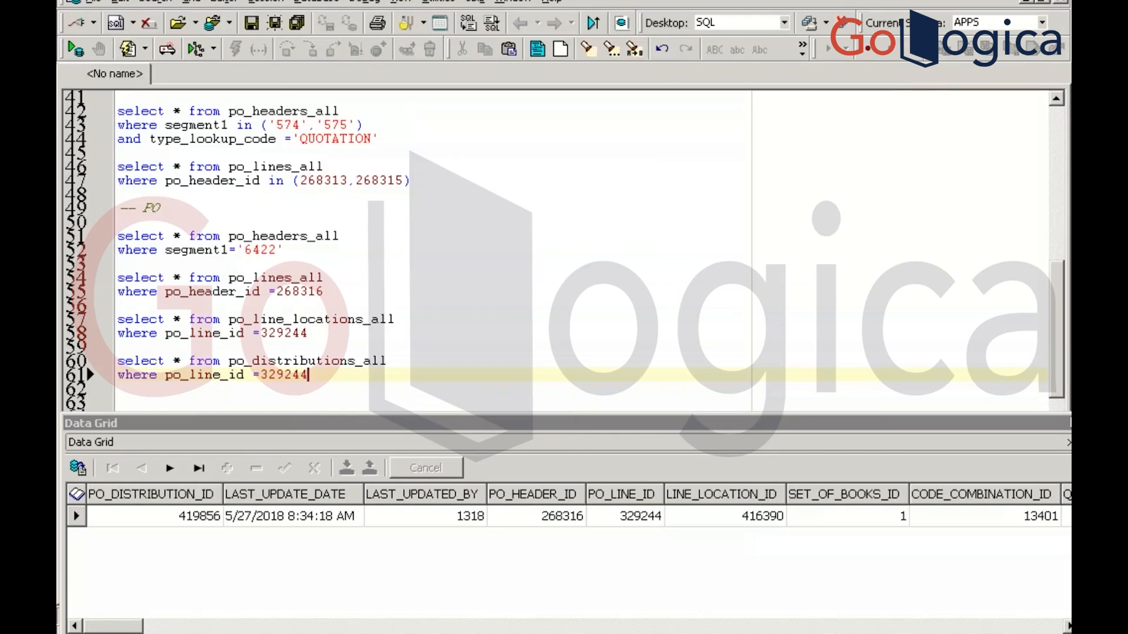
Under a --receipt comment, query rcv_shipment_headers where receipt_num='8501' and run it
key("Return")
key("Return")
key("Return")
key("Return")
key("Return")
key("Return")
key("Return")
key("Return")
key("Return")
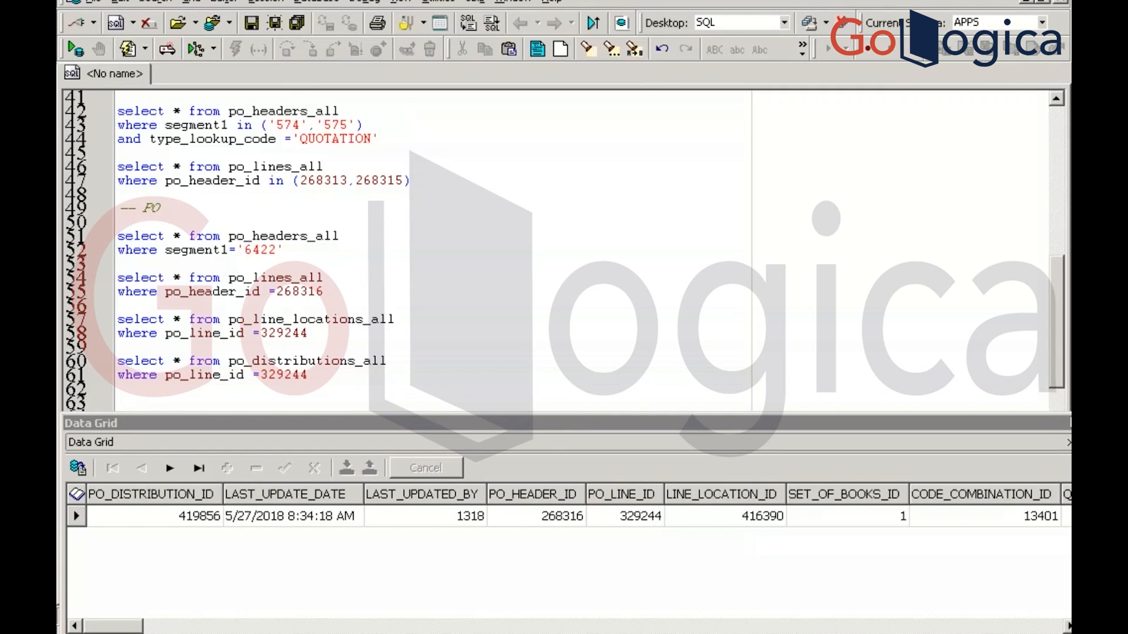
key("Return")
key("Return")
key("Return")
key("Return")
key("Return")
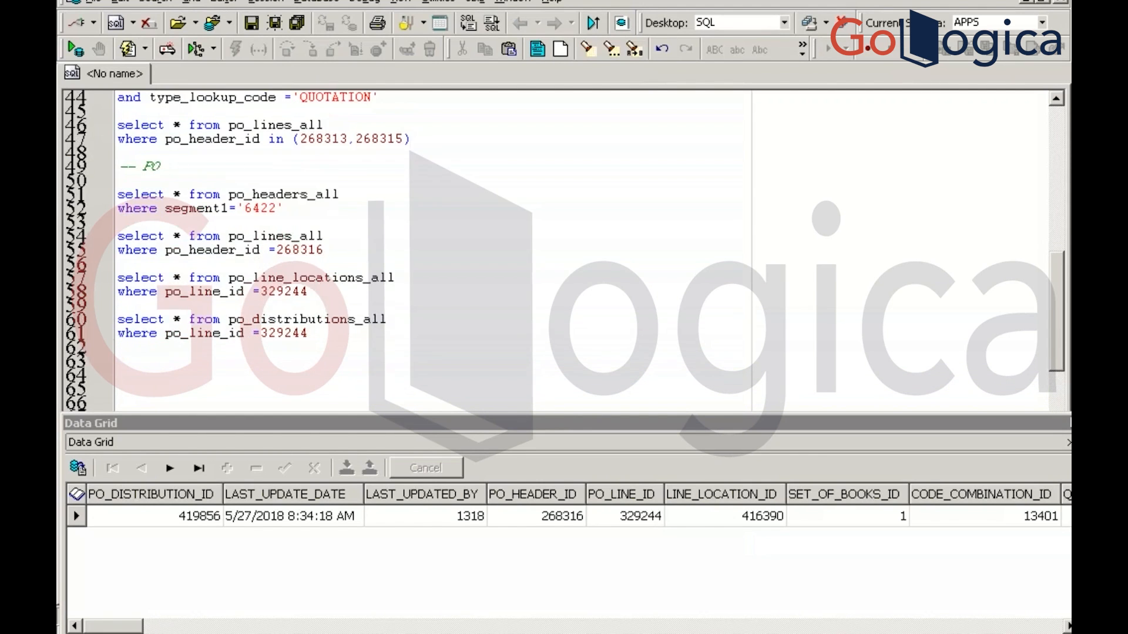
left_click(118, 333)
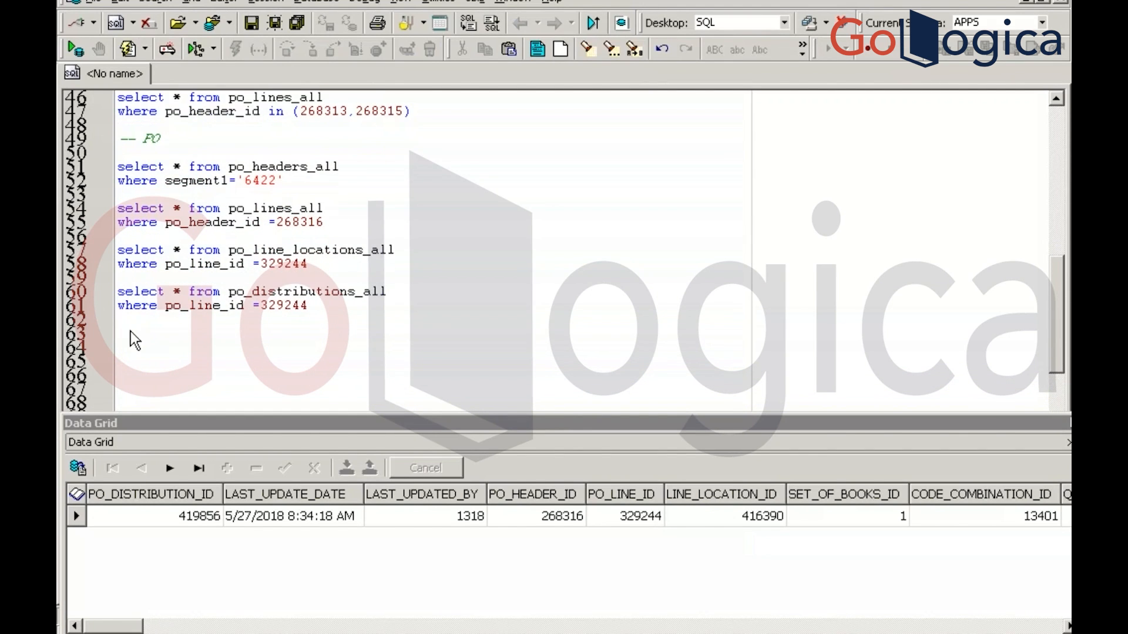
type("--receipt")
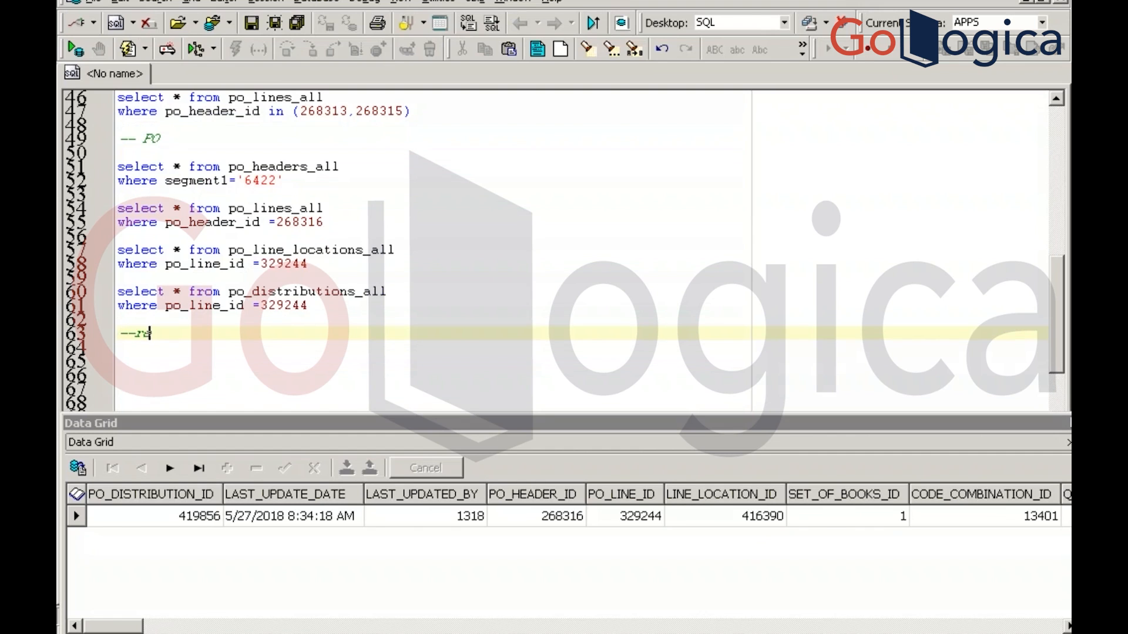
key("Return")
key("Return")
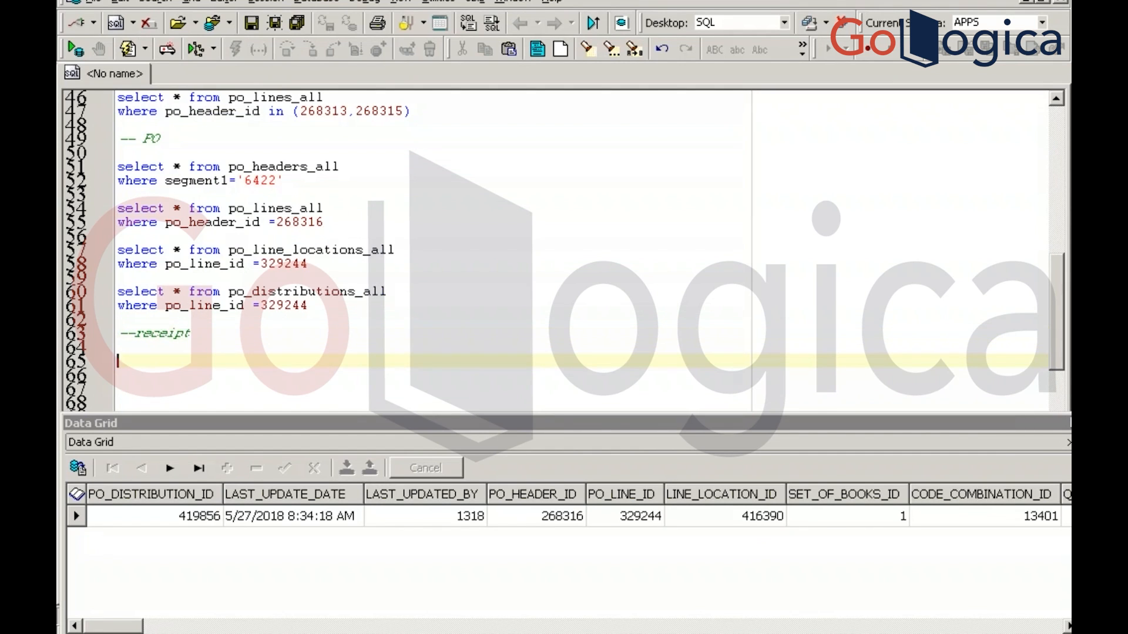
type("select * from r e")
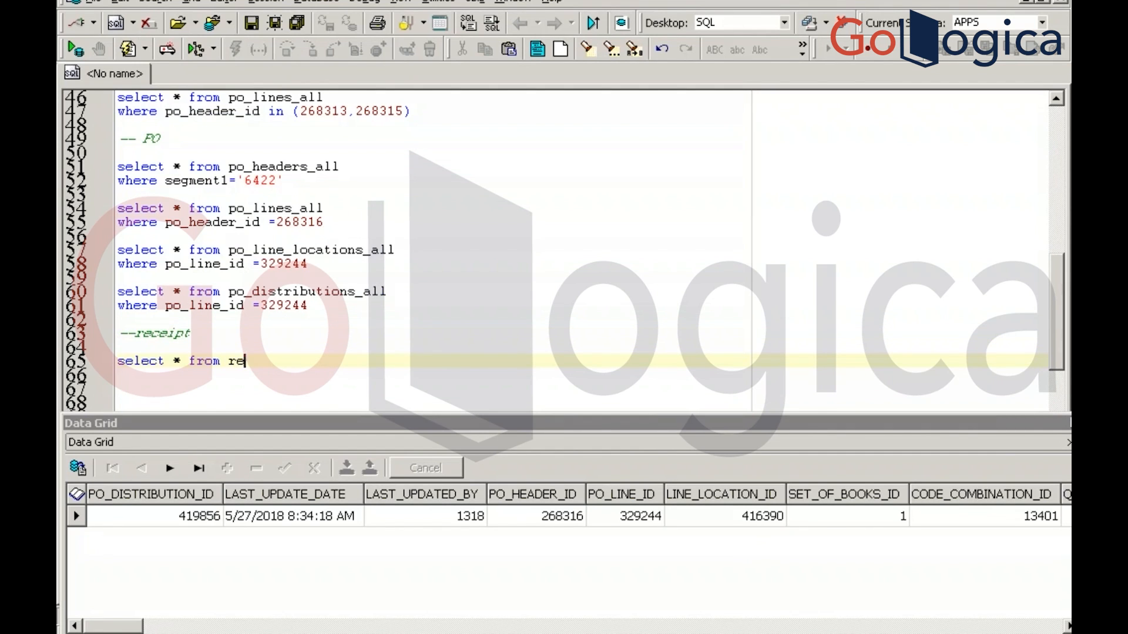
key("BackSpace")
type("cv_shipment_heade")
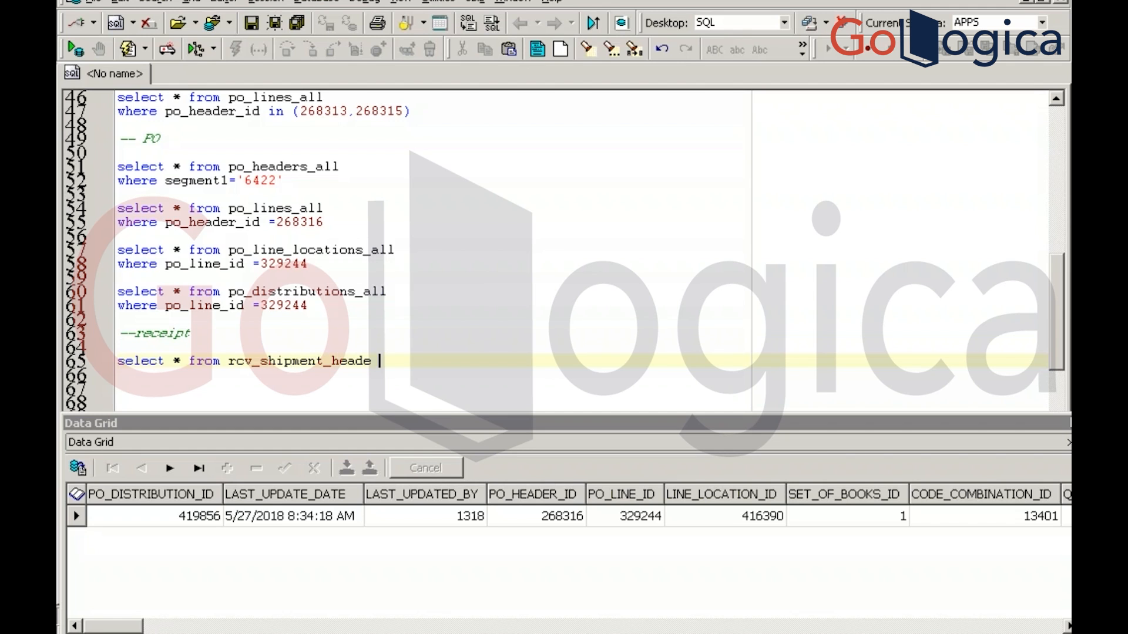
key("BackSpace")
type("rs")
key("F9")
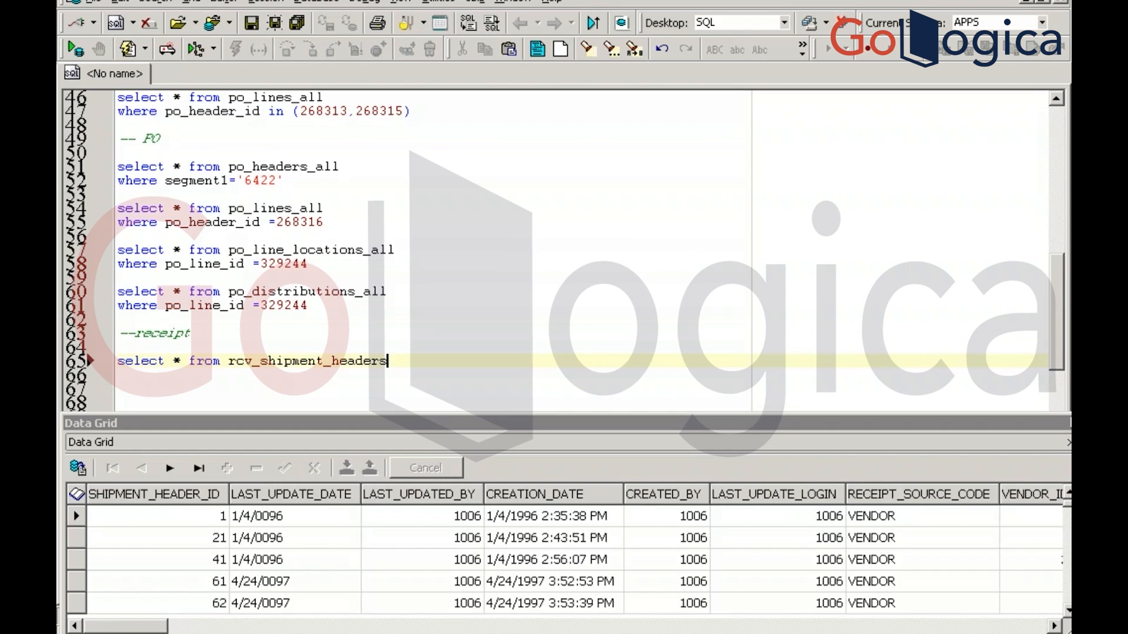
key("Return")
type("where ")
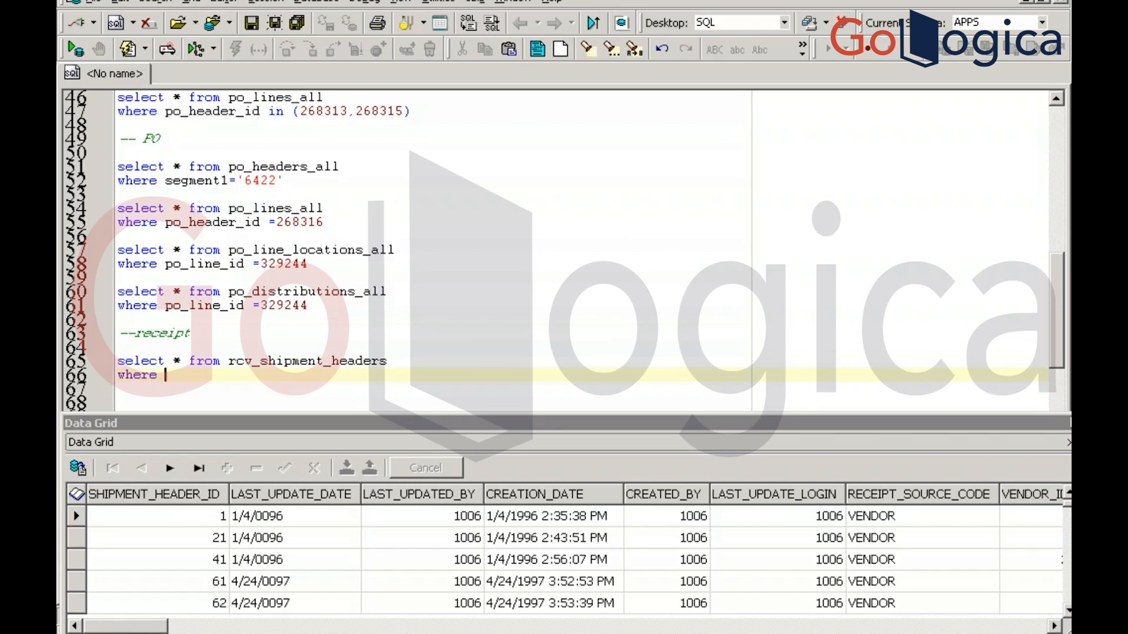
type("receipt_num='8501'")
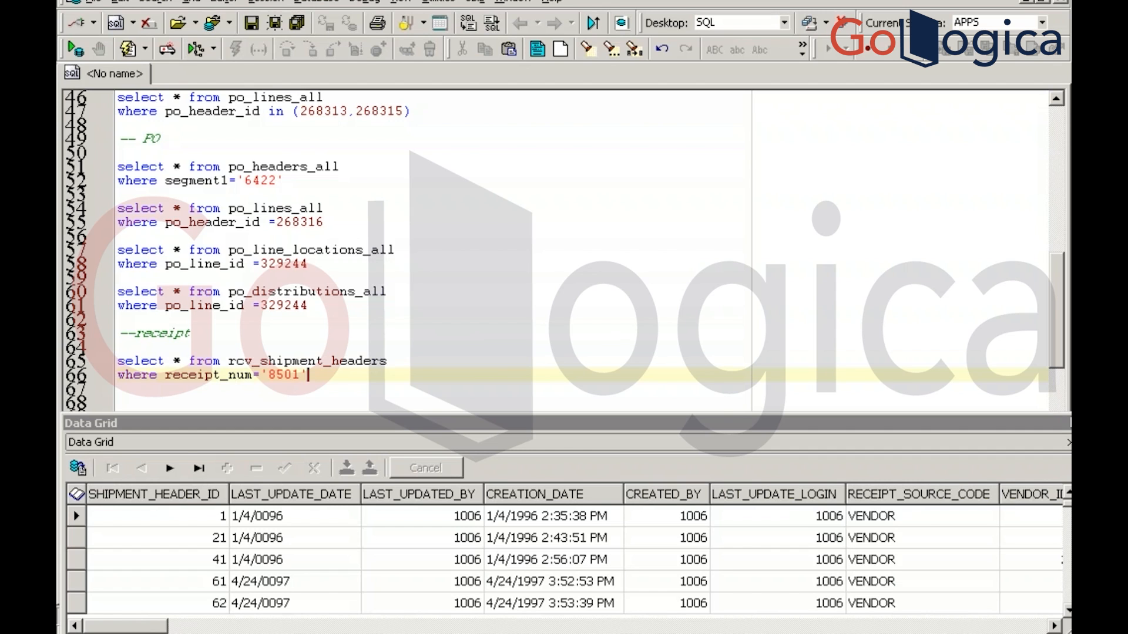
key("F9")
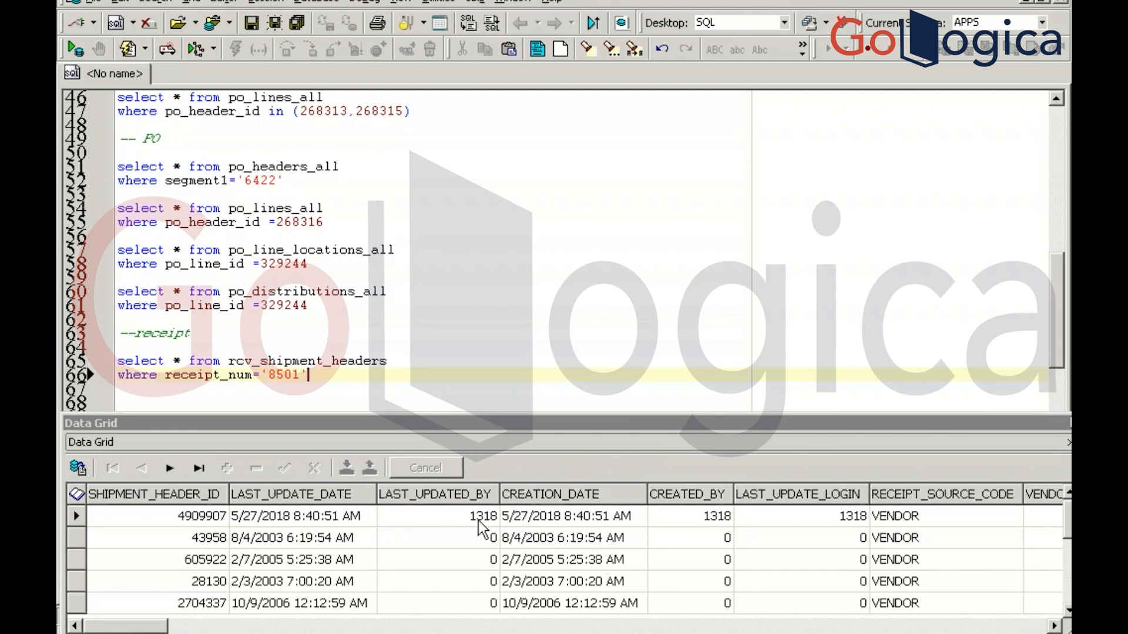
Check the result's VENDOR_ID, add 'and vendor_id =11' and rerun, then add blank lines below
left_click(814, 520)
key("Right")
key("Right")
key("Right")
key("Right")
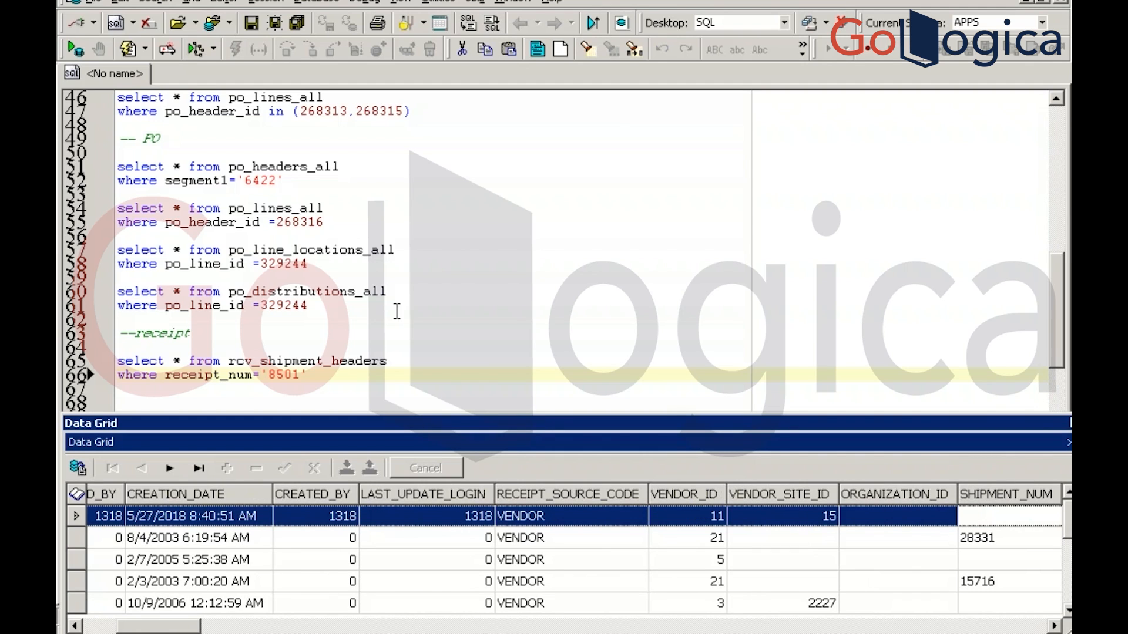
left_click(317, 374)
key("Return")
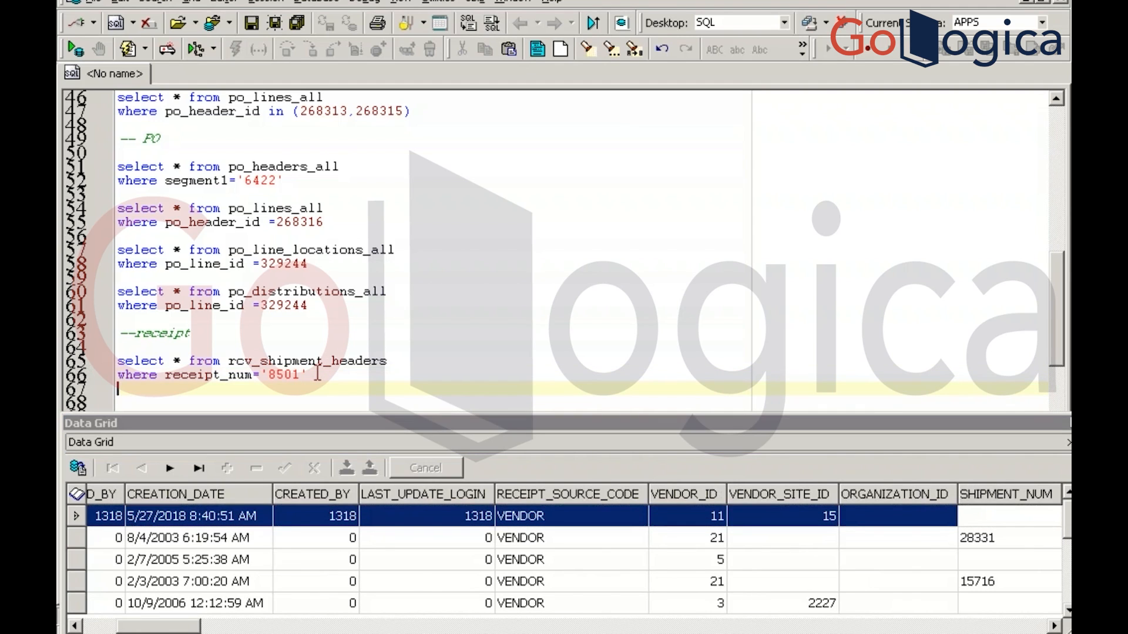
type("and vendor_id =11")
key("F9")
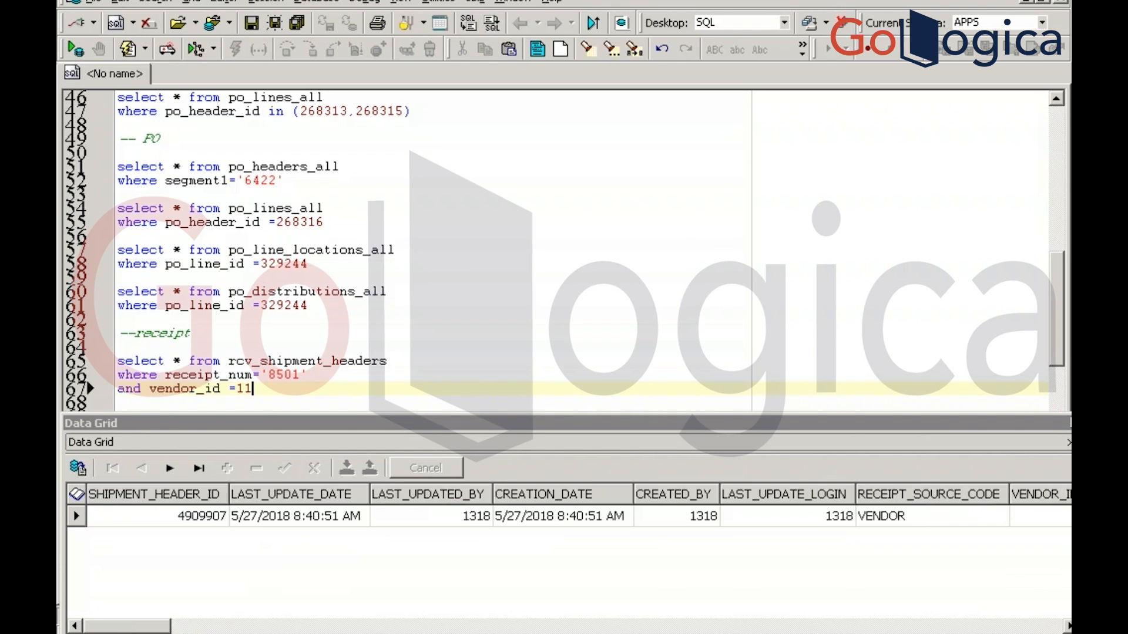
key("Return")
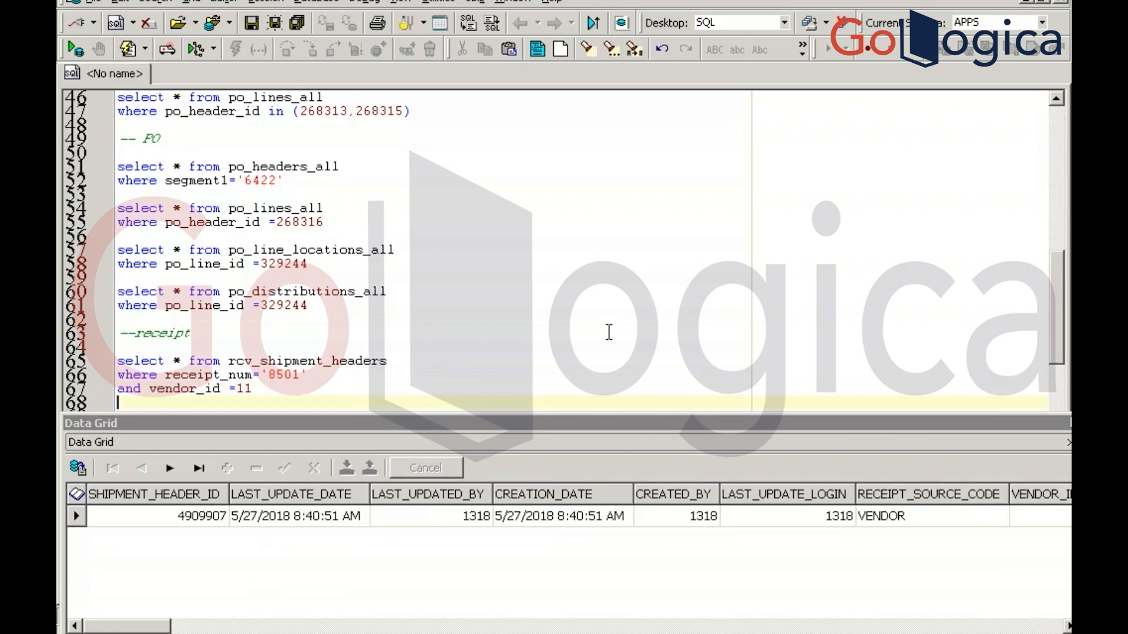
key("Return")
key("Return")
key("Return")
key("Return")
key("Return")
key("Return")
key("Return")
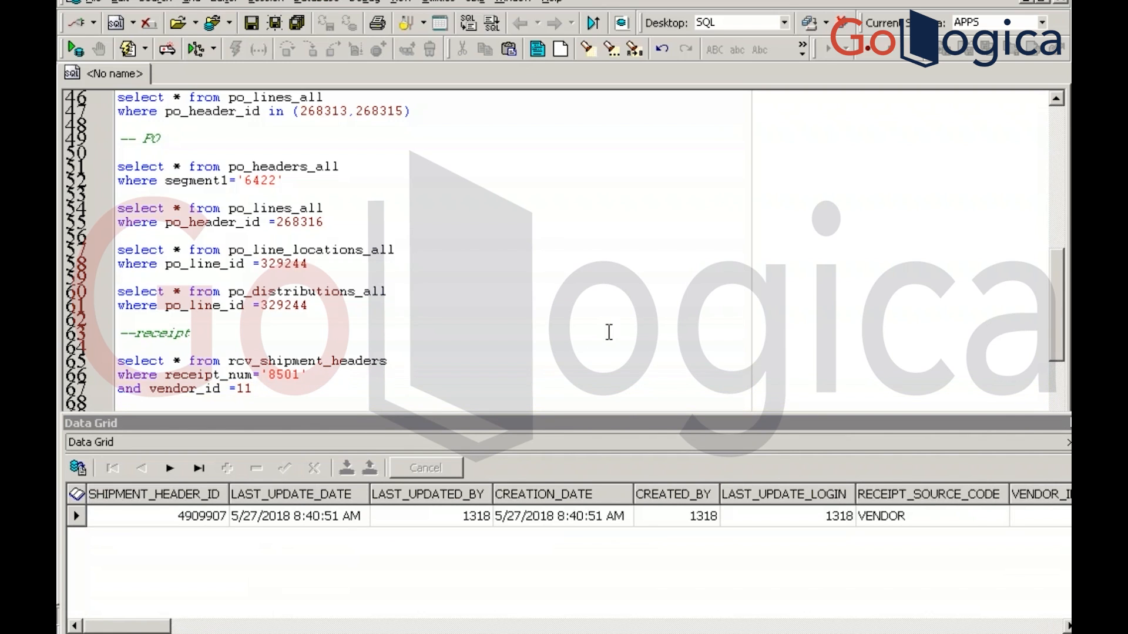
key("Return")
key("Return")
key("Return")
key("Return")
key("Return")
key("Return")
key("Return")
key("Return")
key("Return")
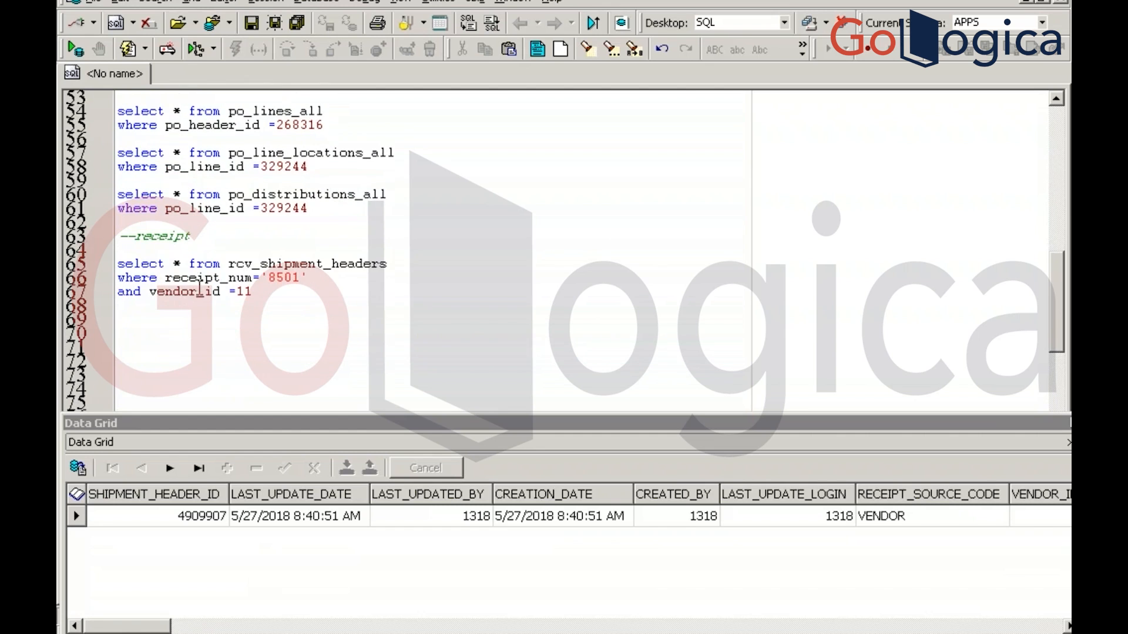
Run select * from rcv_shipment_lines unfiltered, then rerun the receipt headers query to see its id
left_click(132, 311)
key("Return")
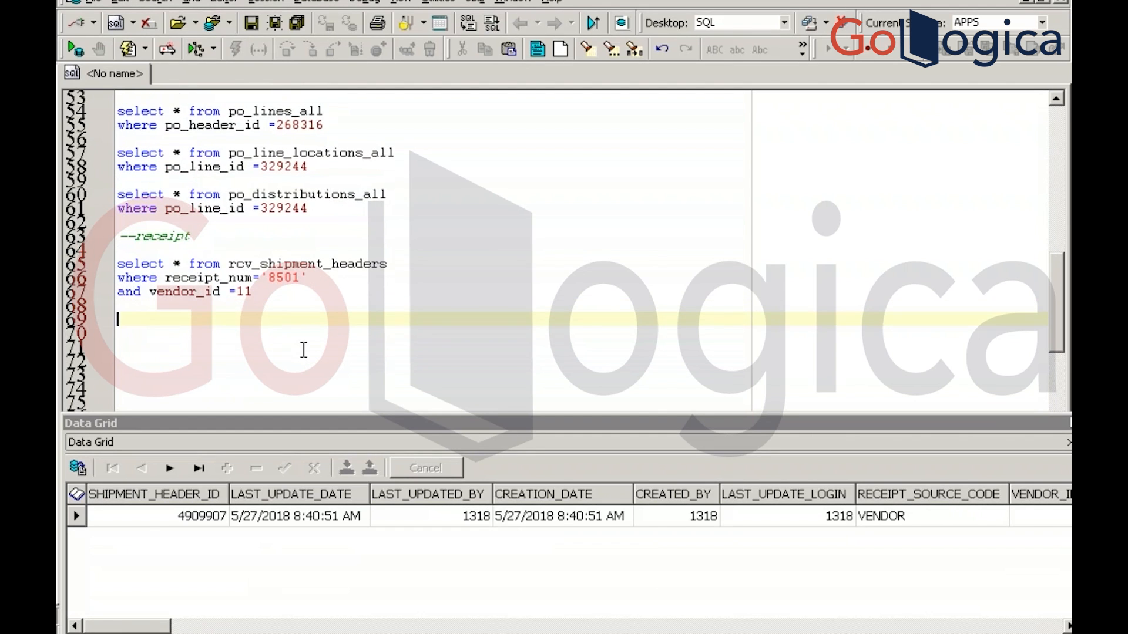
type("select * from rc")
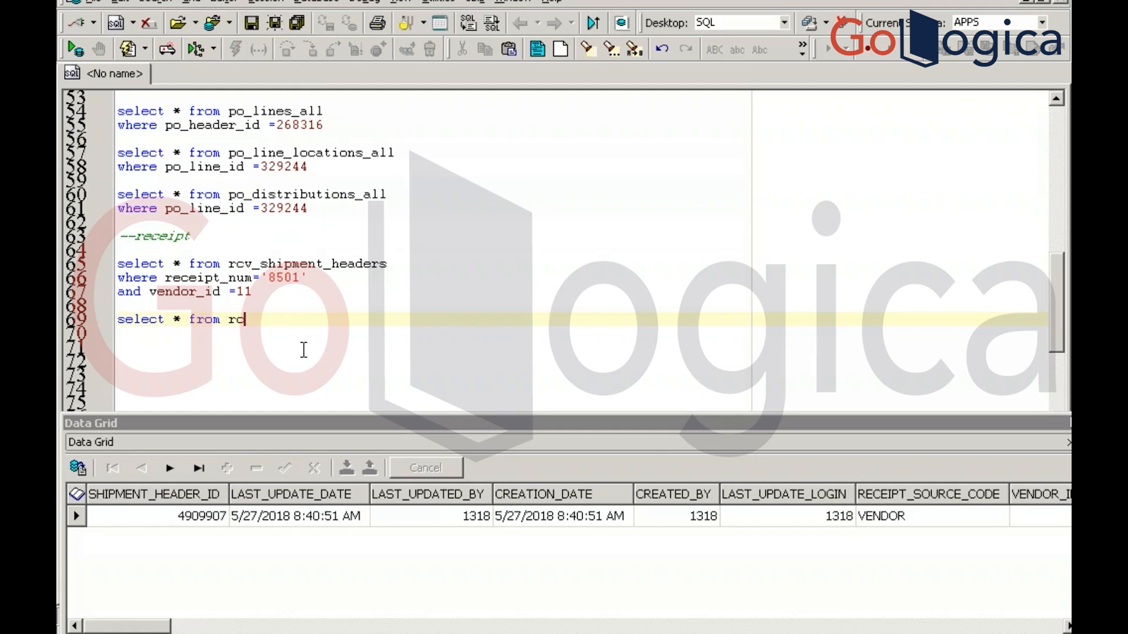
type("v_shipment_lines")
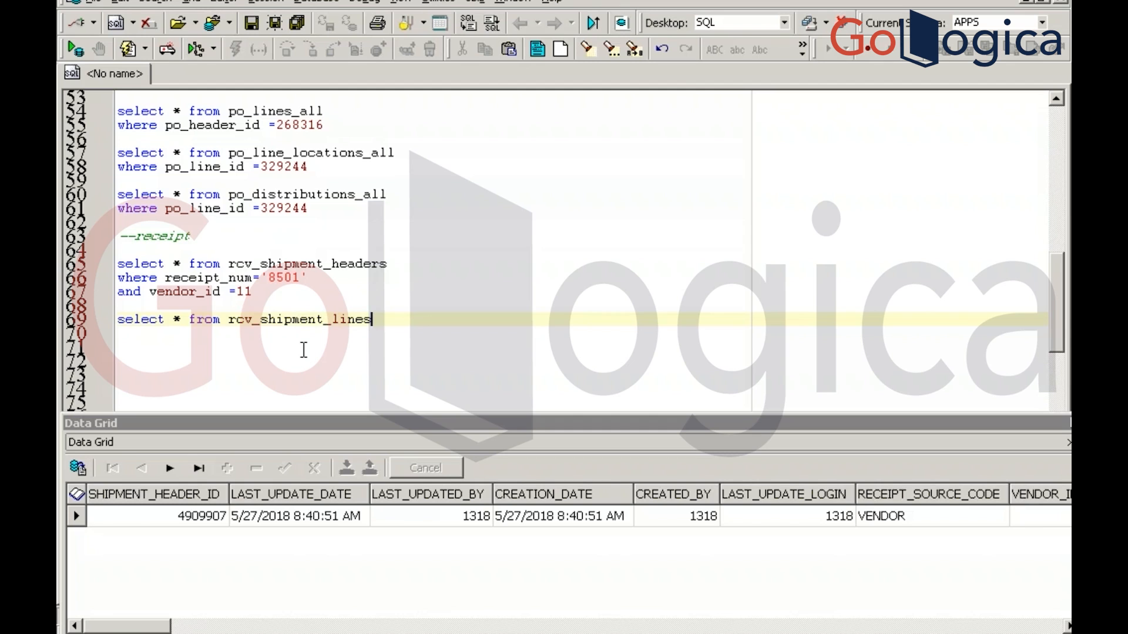
key("F9")
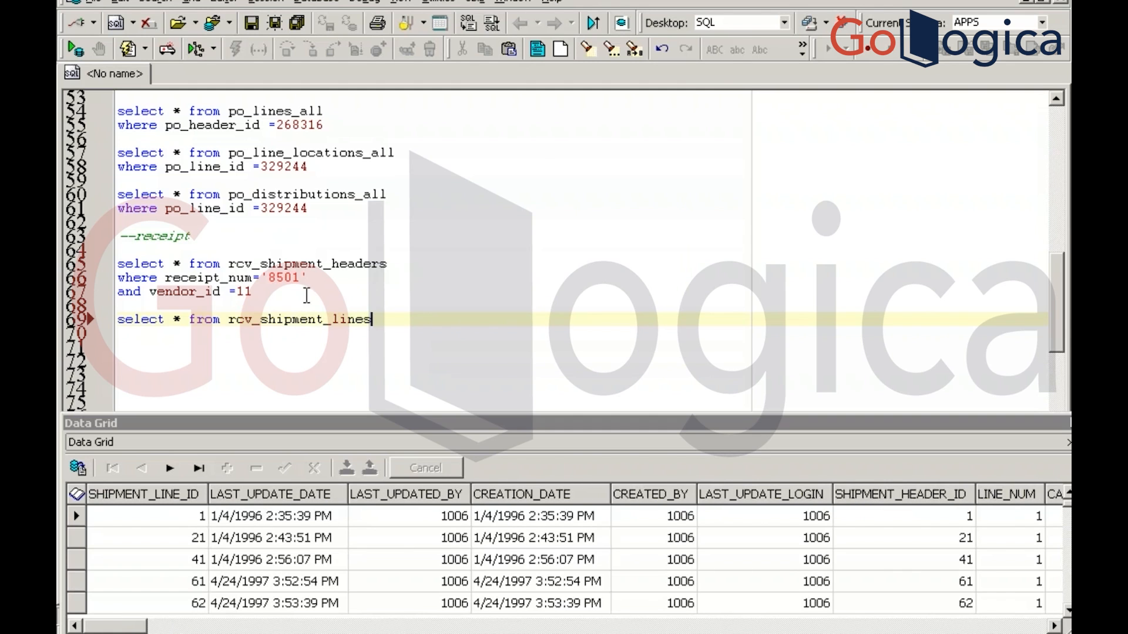
left_click(323, 291)
key("F9")
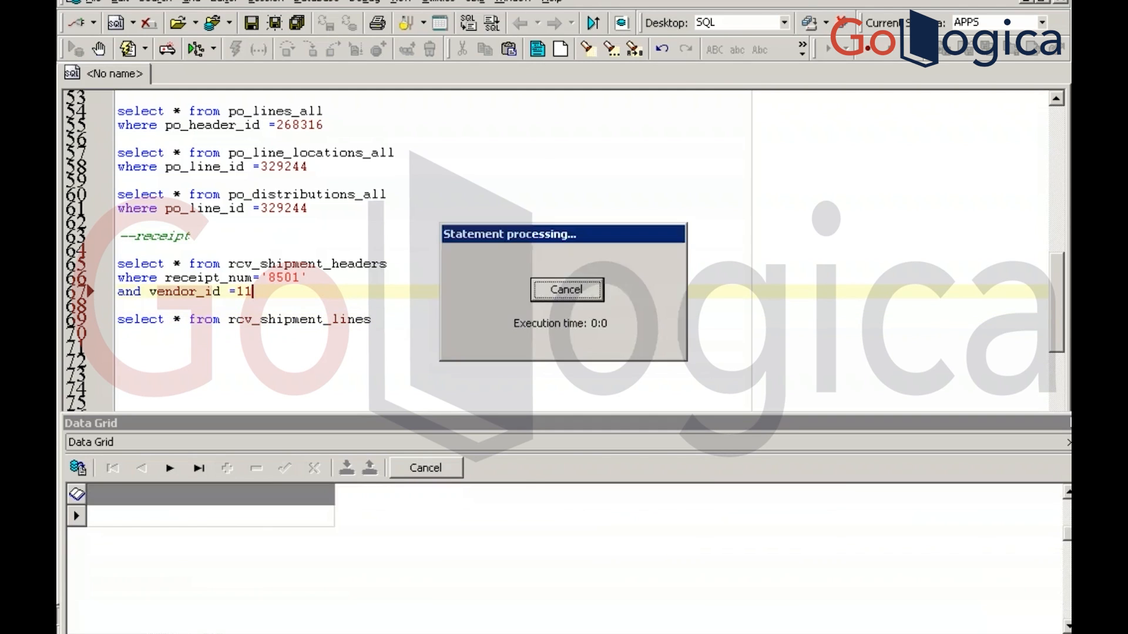
Filter the lines query where shipment_header_id = 4909907, copied from the Data Grid, and run it
left_click(399, 320)
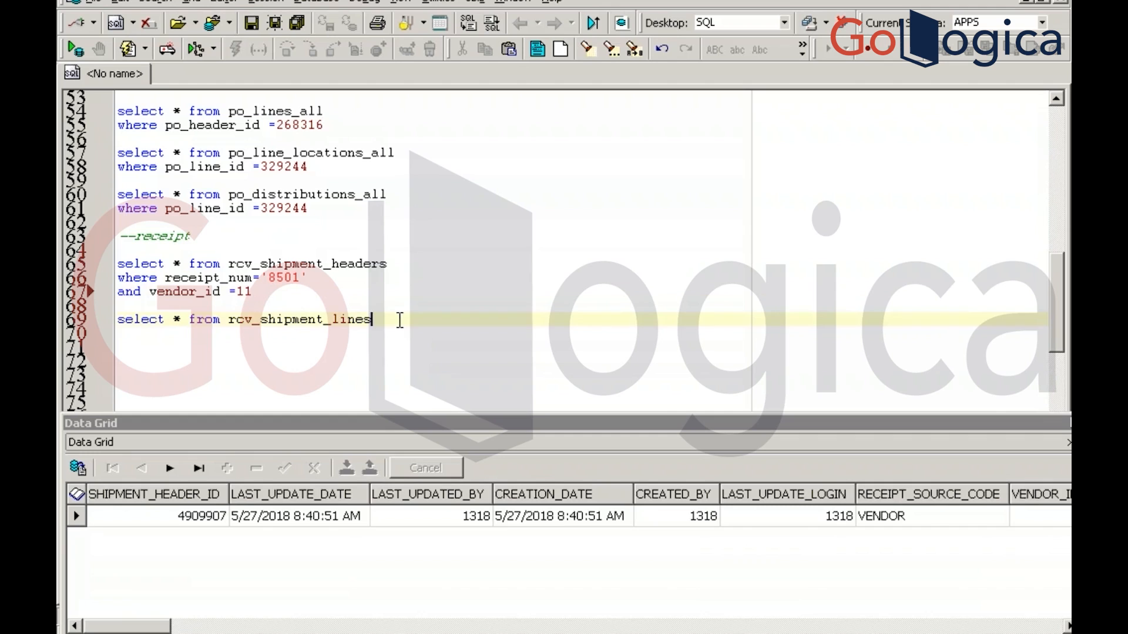
key("Return")
type("wh")
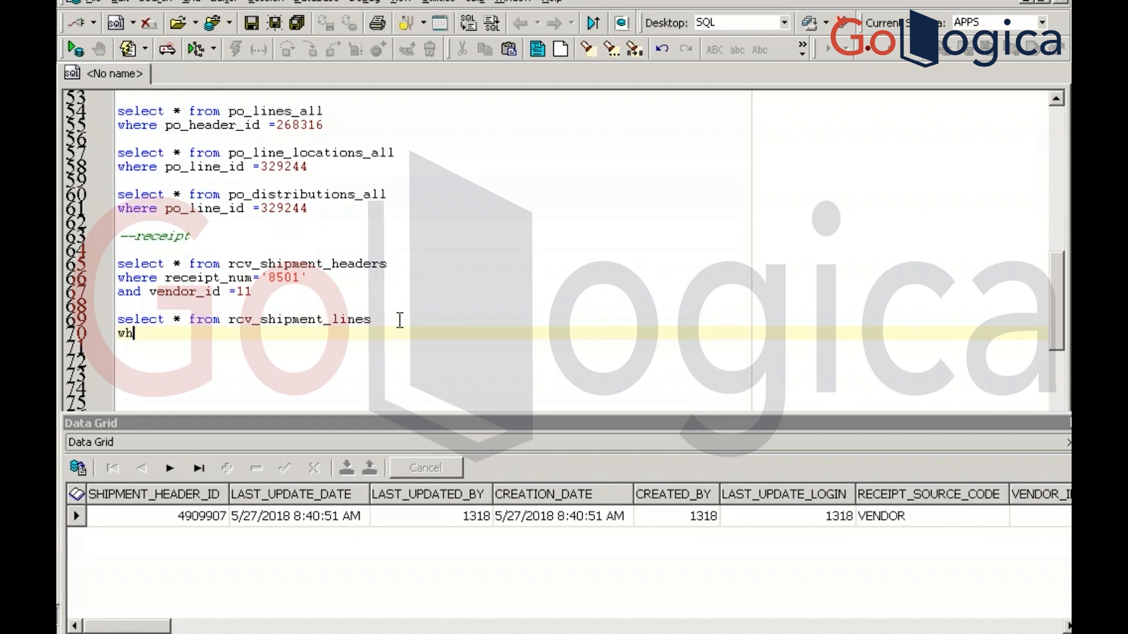
type("ere shipment_")
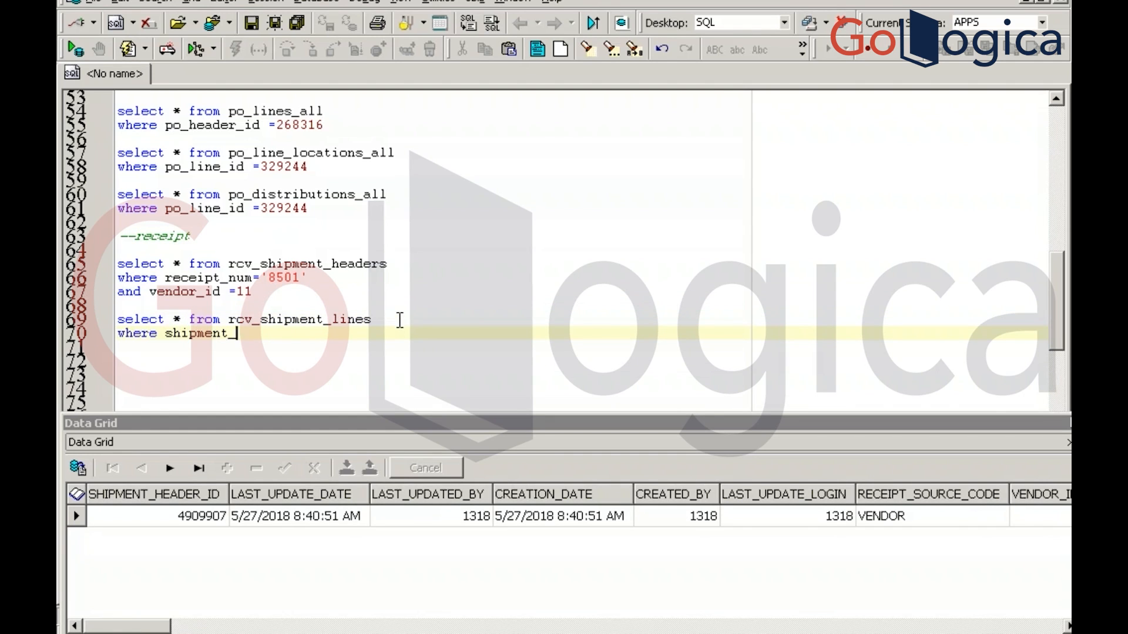
type("header_id =")
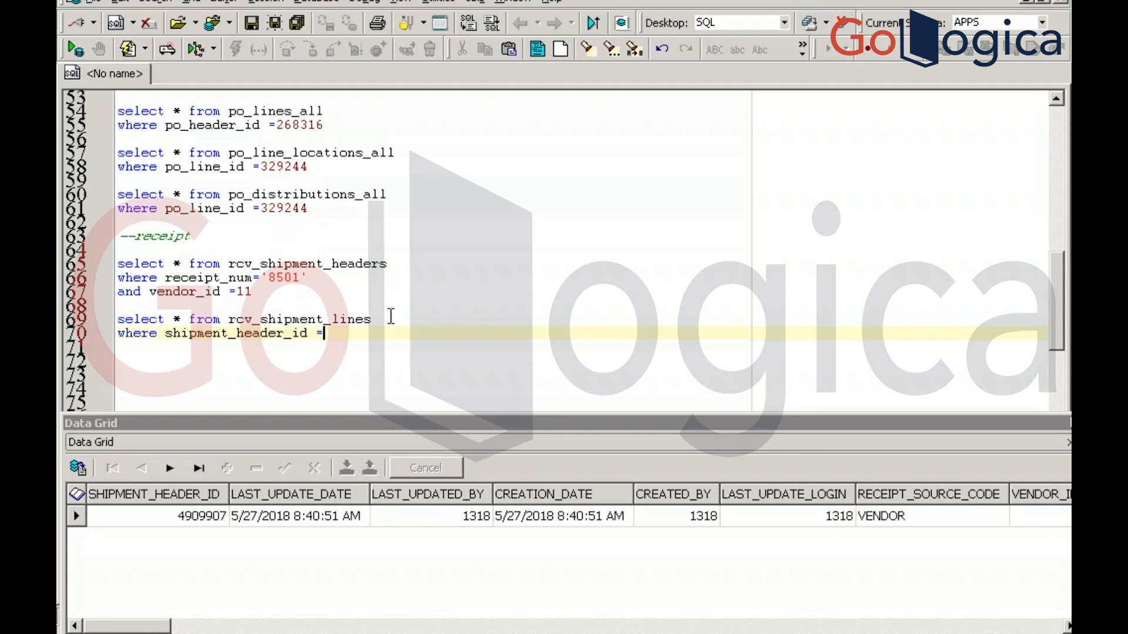
left_click(176, 517)
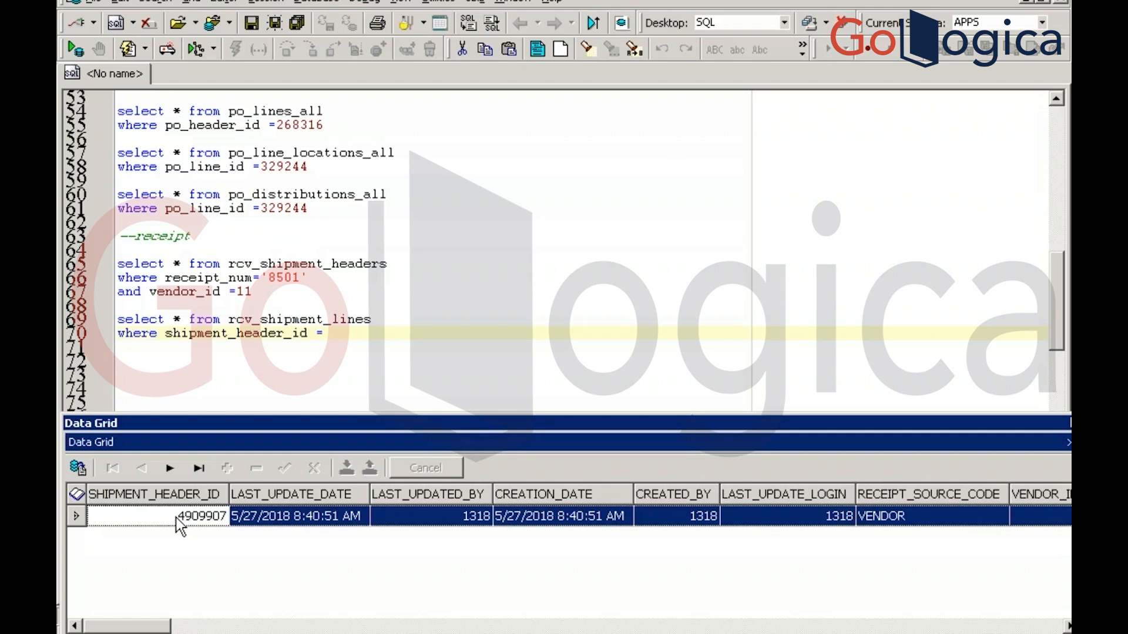
left_click(176, 517)
key("ctrl+c")
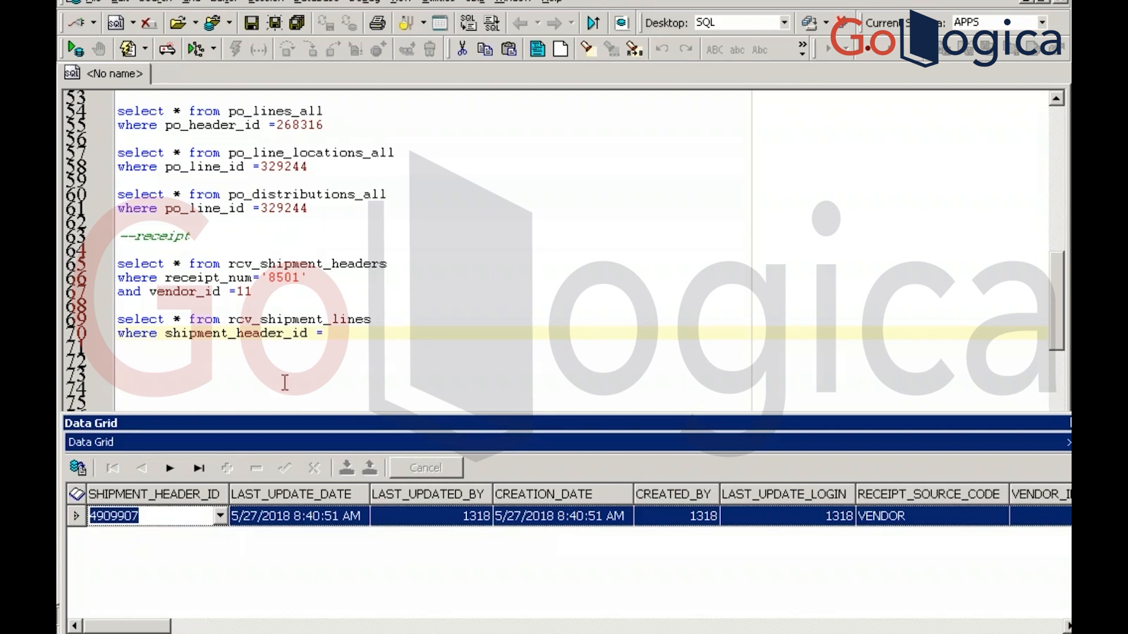
left_click(340, 333)
key("ctrl+v")
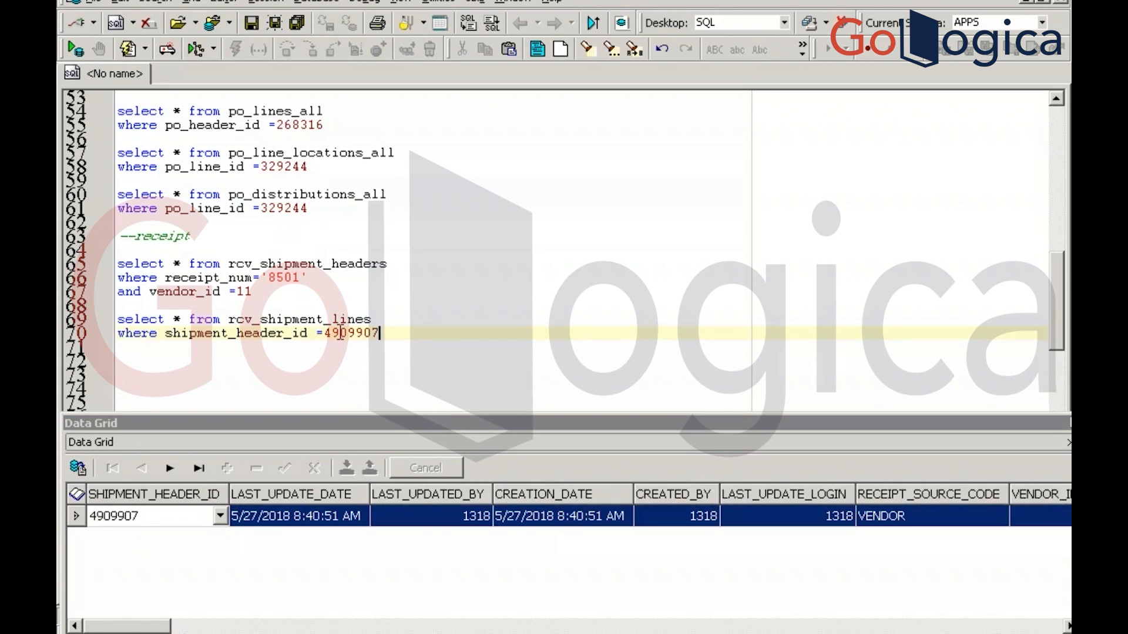
key("F9")
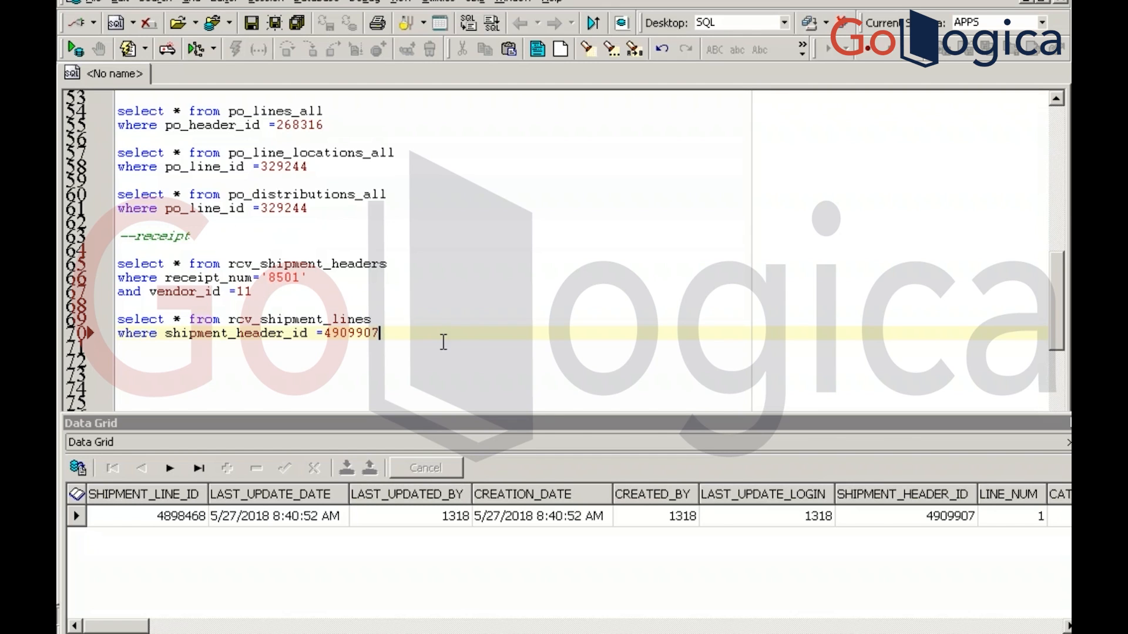
Run an unfiltered select * from rcv_transactions query
key("Return")
key("Return")
key("Return")
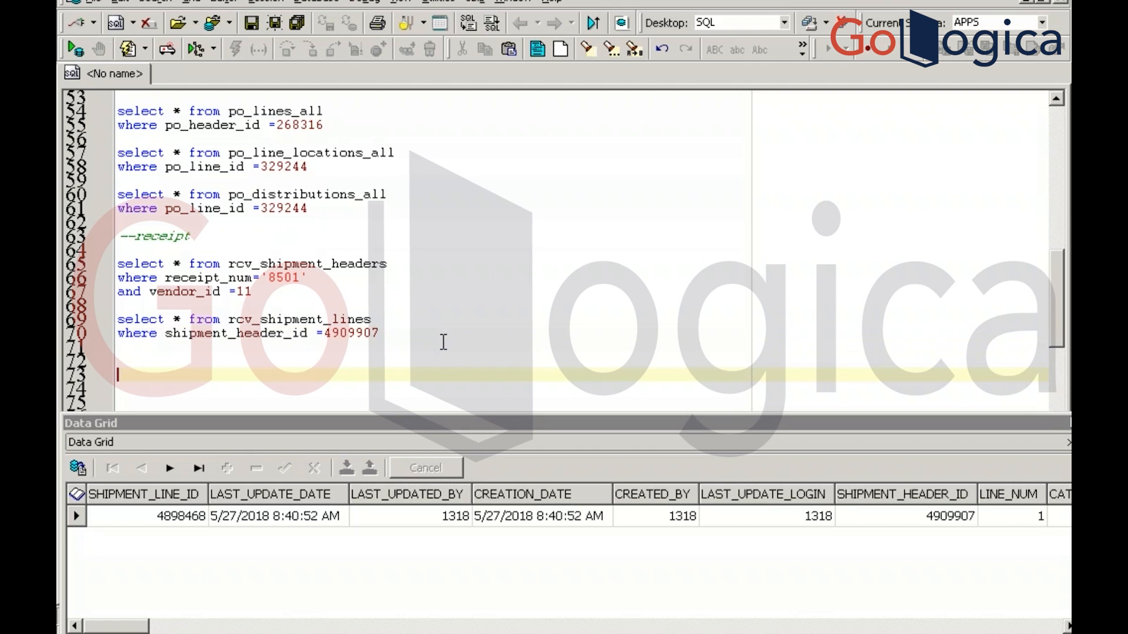
type("select * from re")
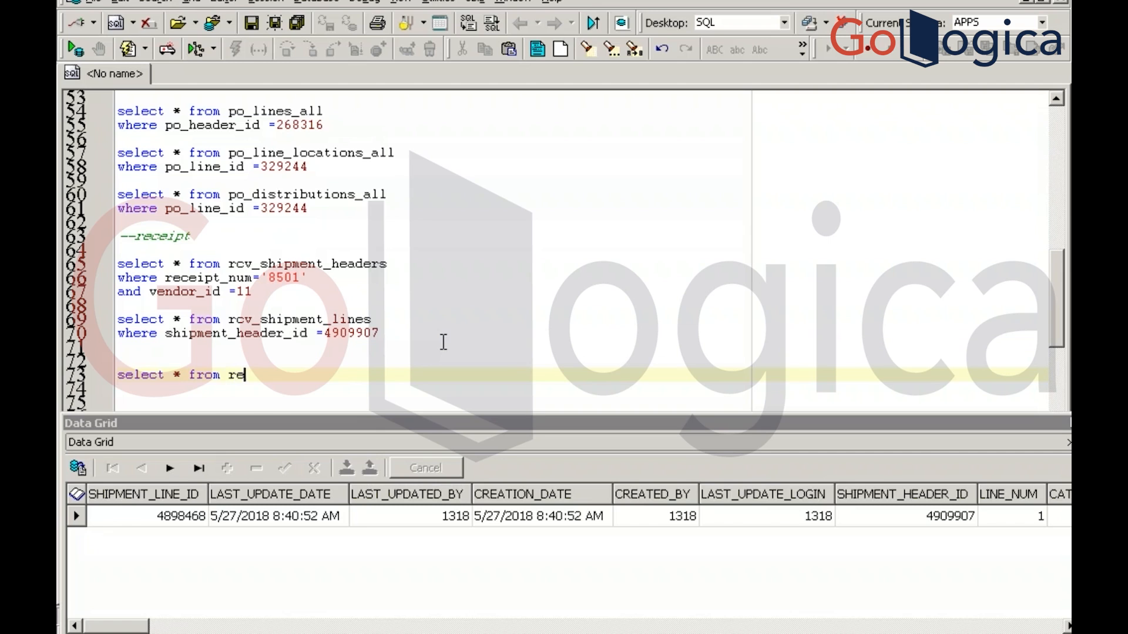
key("BackSpace")
type("cv_transactions")
key("F9")
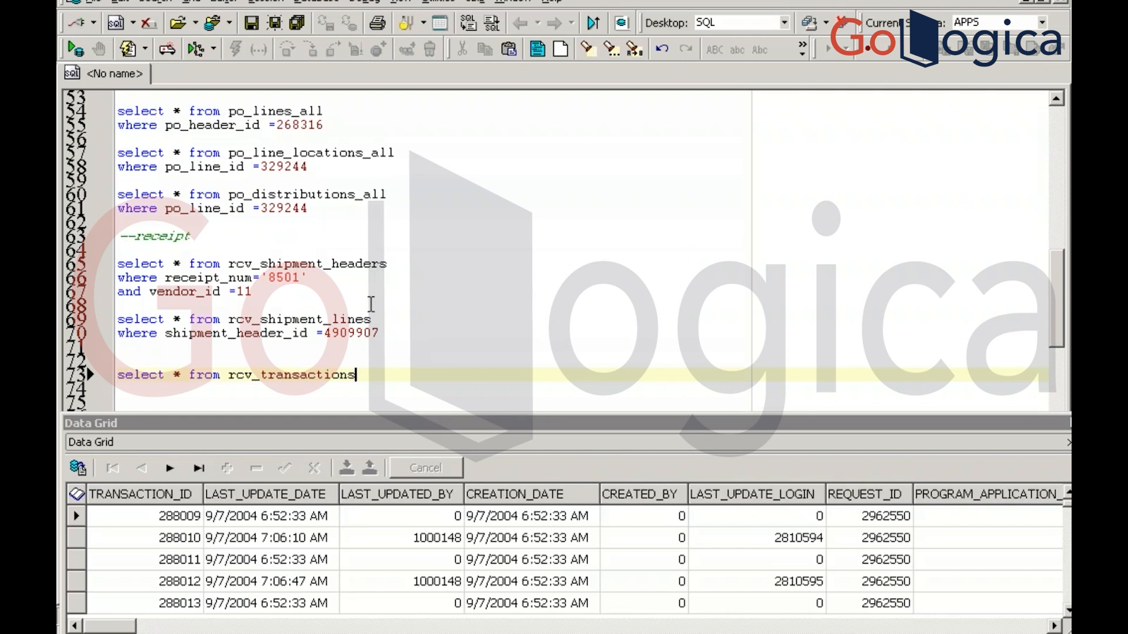
Filter rcv_transactions on shipment_header_id = 4909907, rerun it, and review the two transaction rows
key("Return")
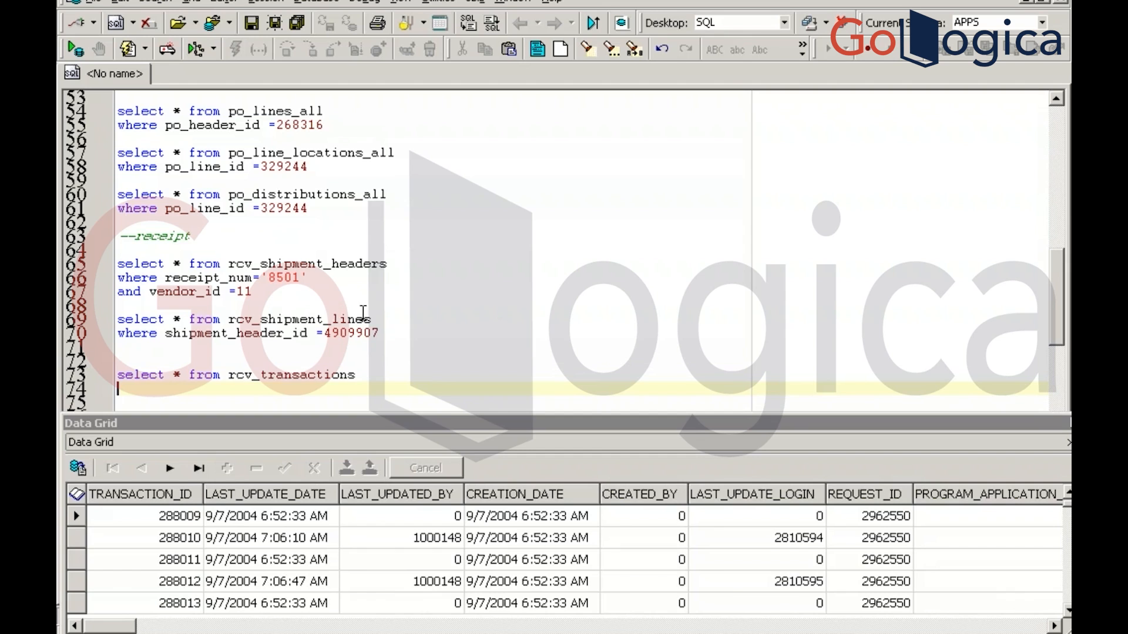
left_click(120, 334)
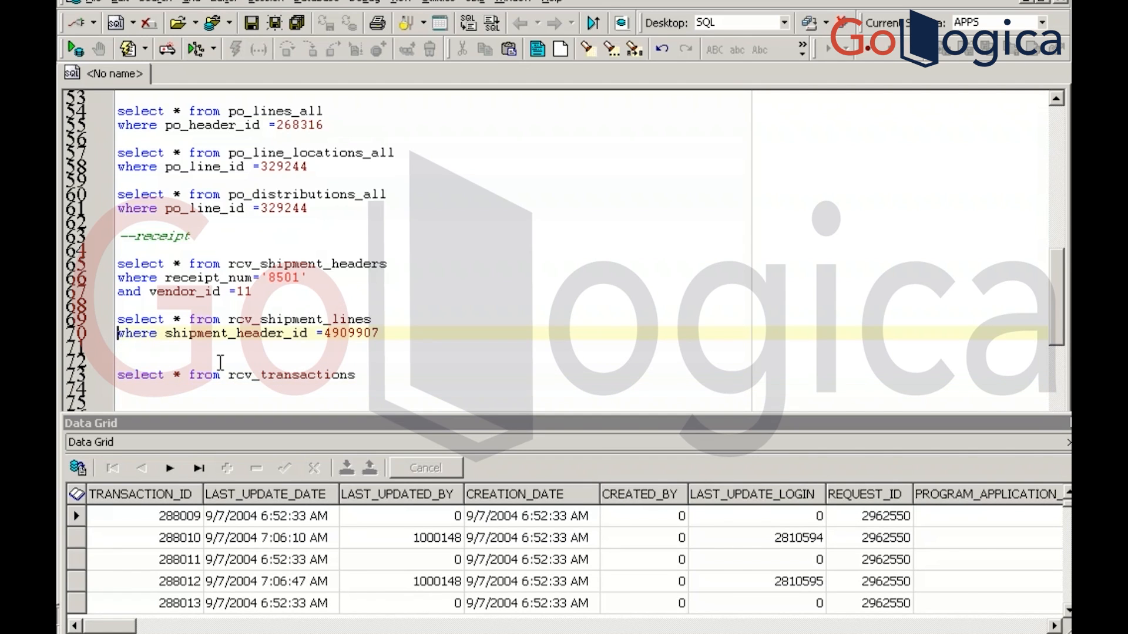
key("shift+Down")
key("ctrl+c")
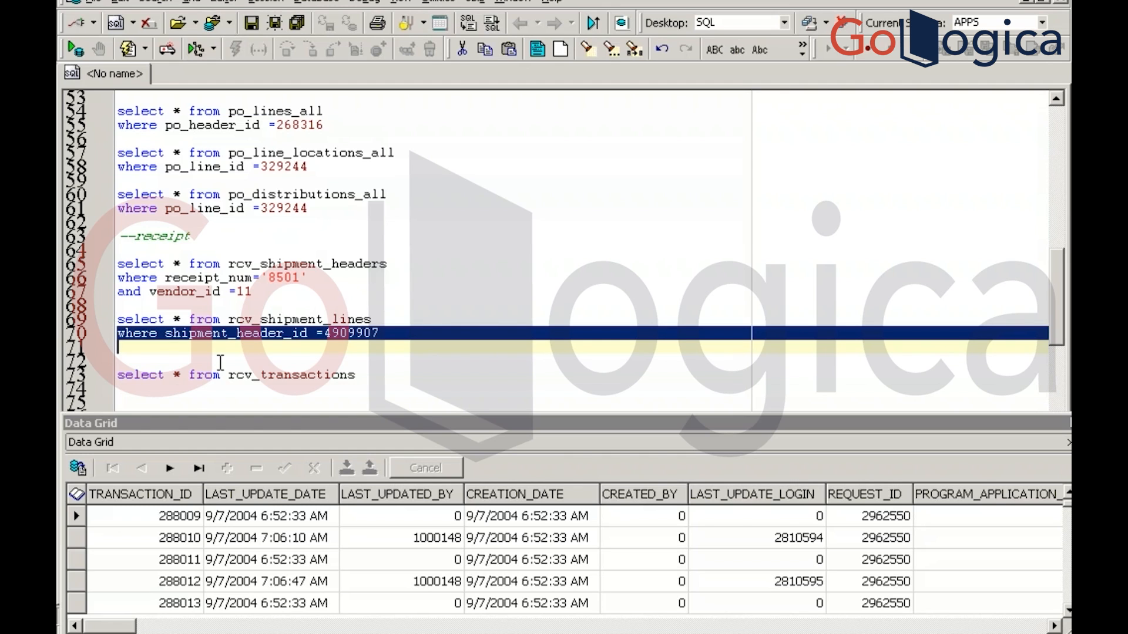
key("Down")
key("Down")
key("Down")
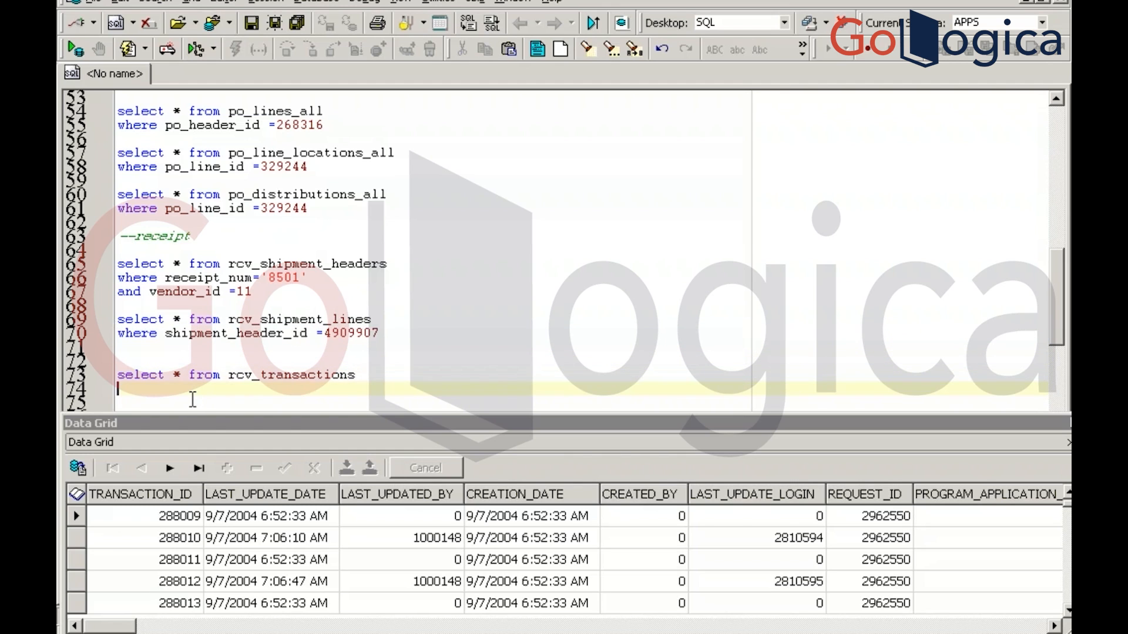
key("ctrl+v")
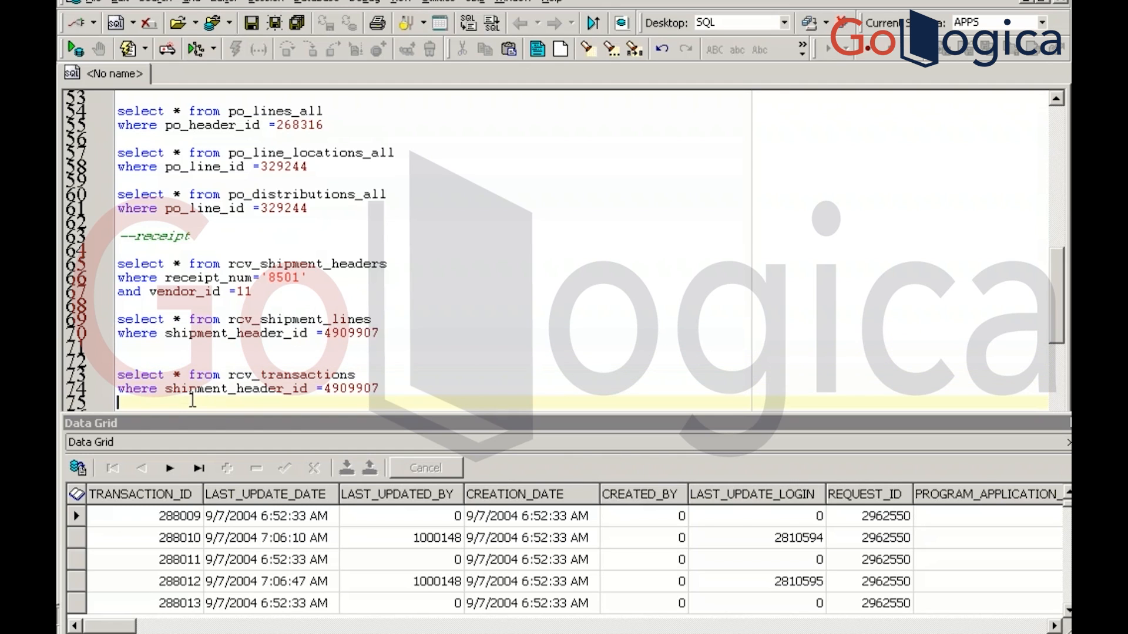
left_click(284, 375)
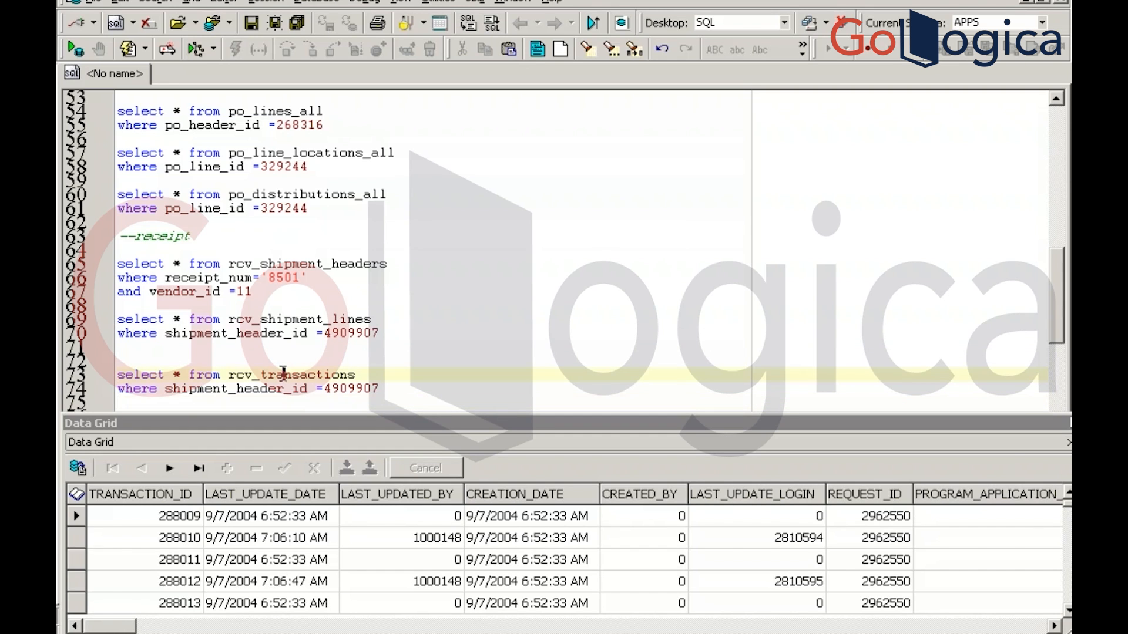
key("F9")
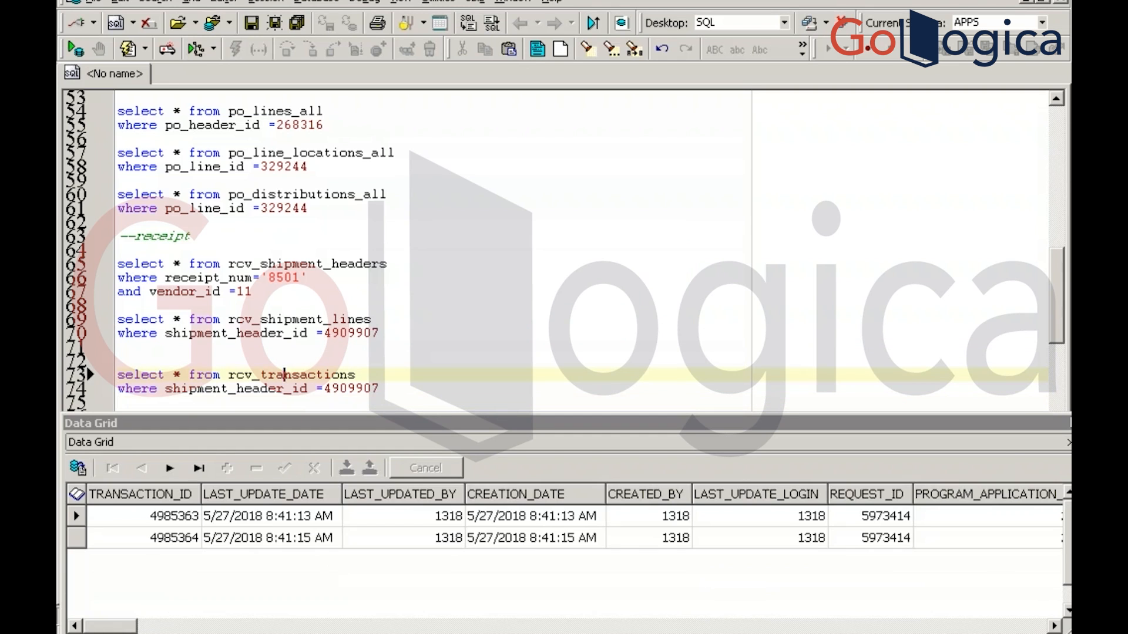
left_click(820, 540)
key("Right")
key("Right")
key("Right")
key("Right")
key("Right")
key("Right")
key("Right")
key("Right")
key("Right")
key("Right")
key("Right")
key("Right")
key("Right")
key("Right")
key("Right")
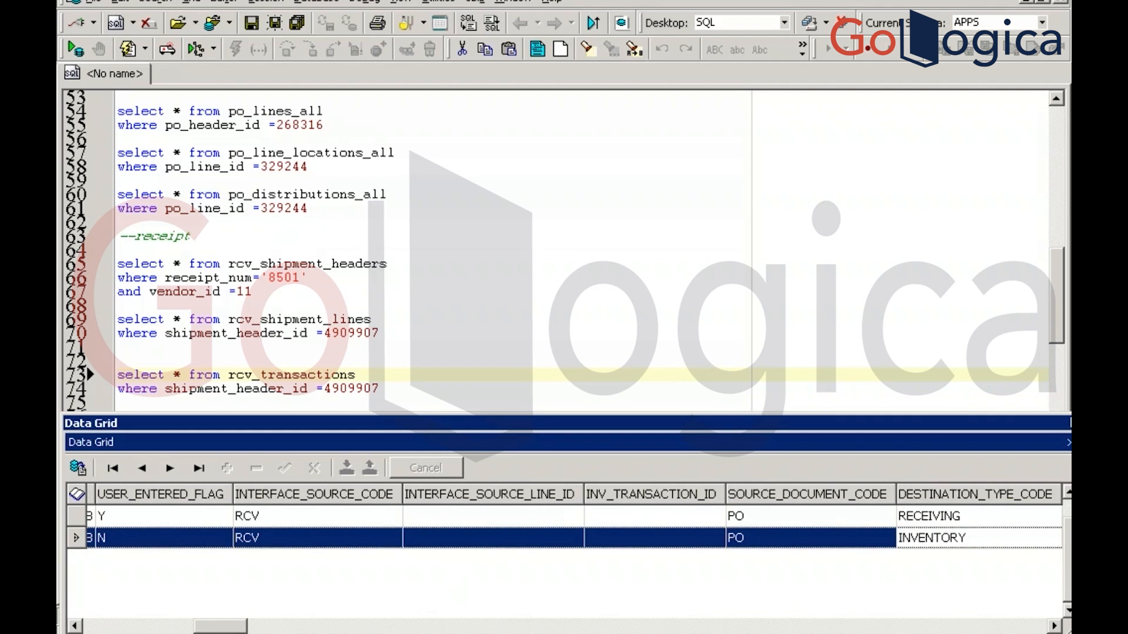
key("alt+Tab")
key("alt+Tab")
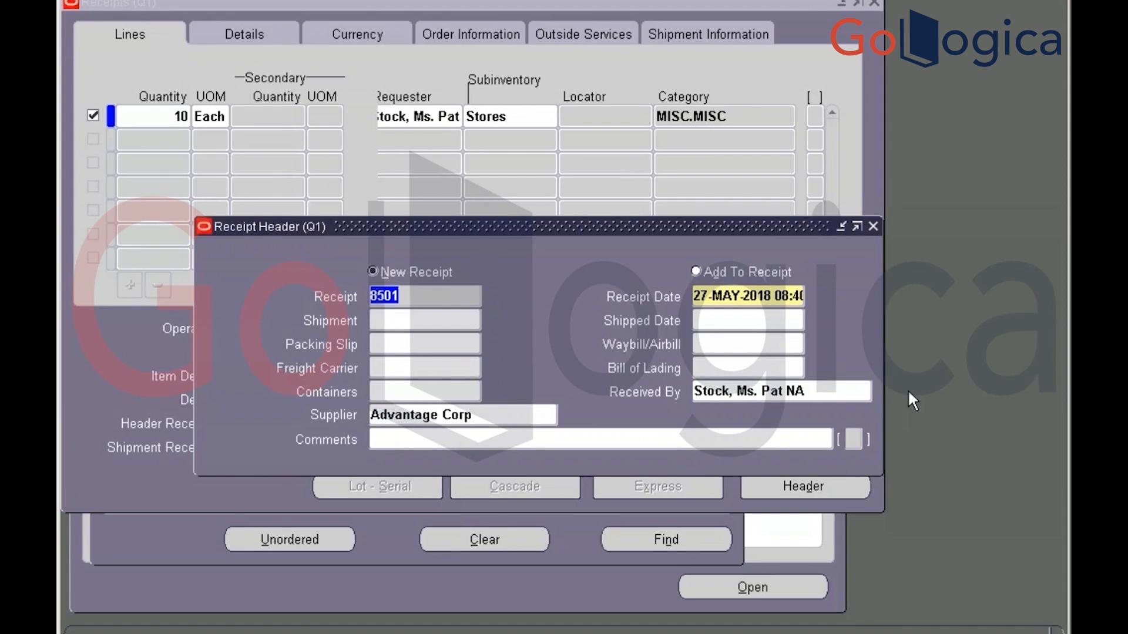
Close the Receipts form and switch to the Payables, Vision Operations (USA) responsibility
left_click(873, 227)
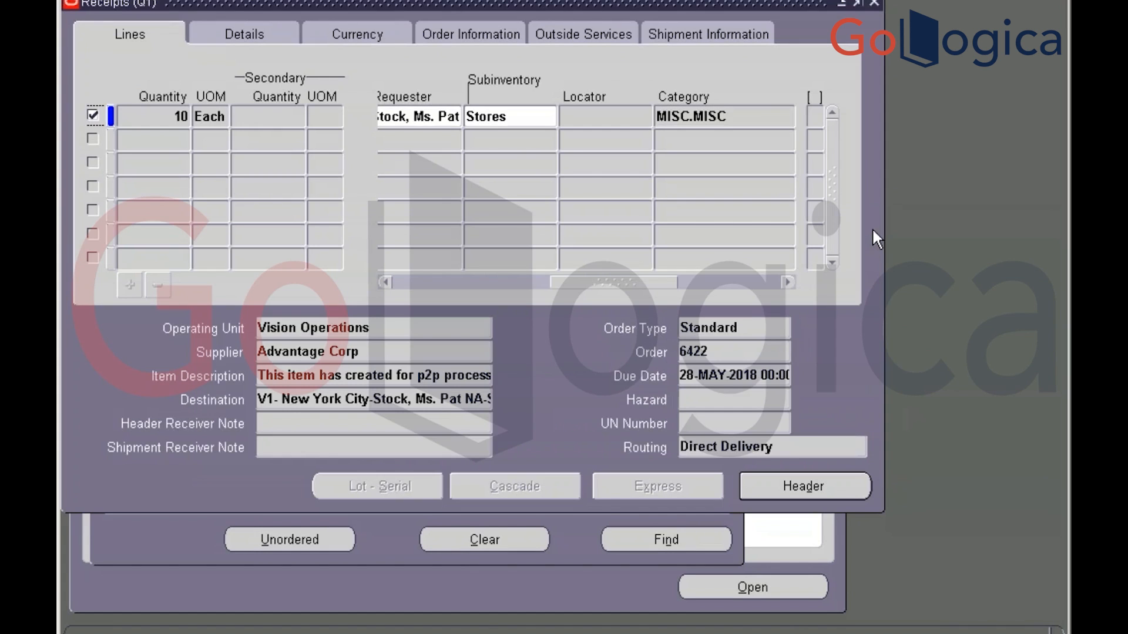
left_click(872, 4)
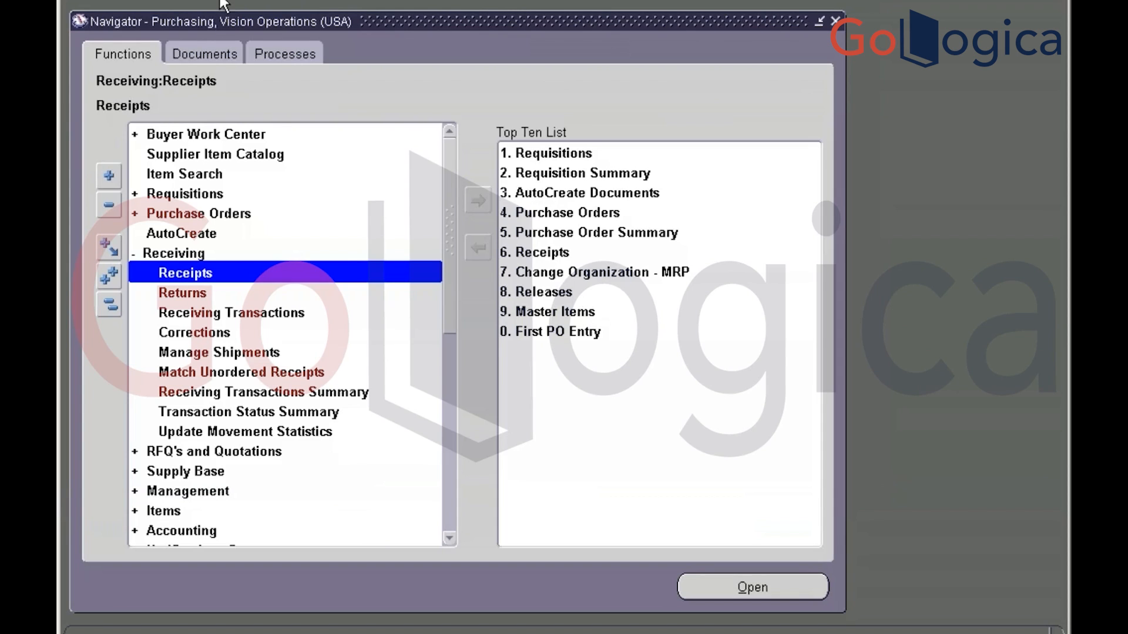
left_click(212, 1)
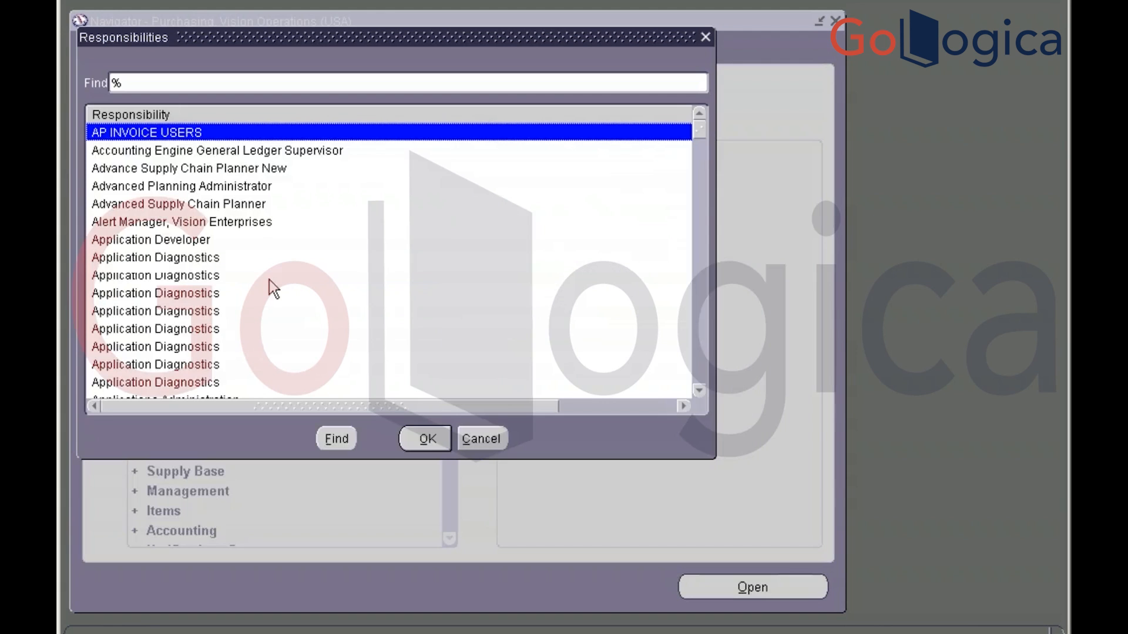
type("pay")
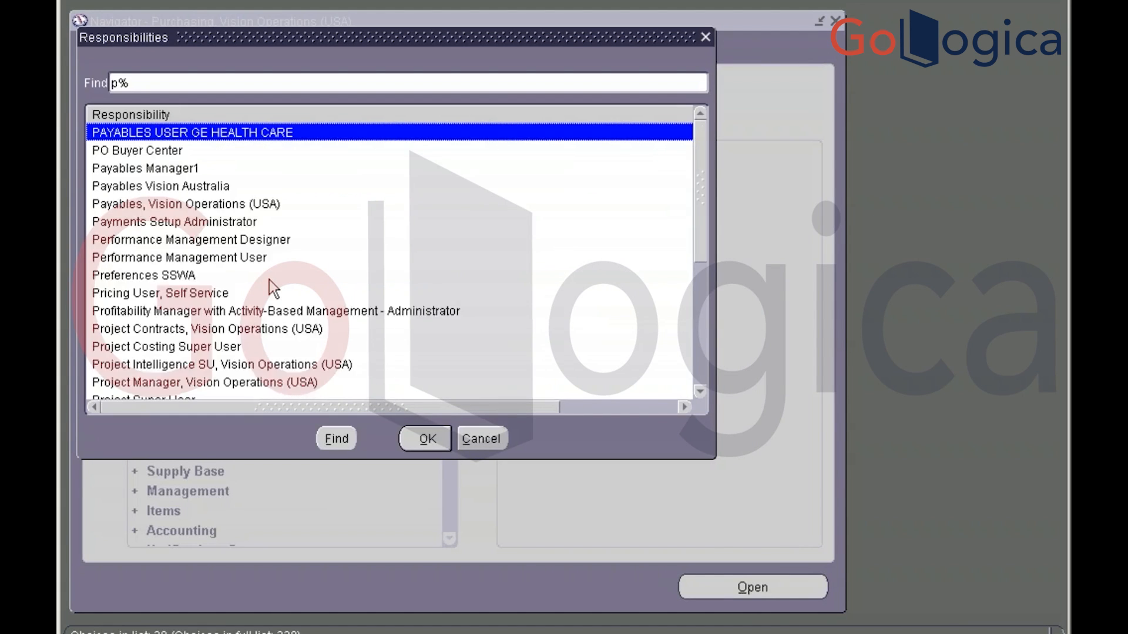
key("Down")
key("Down")
key("Down")
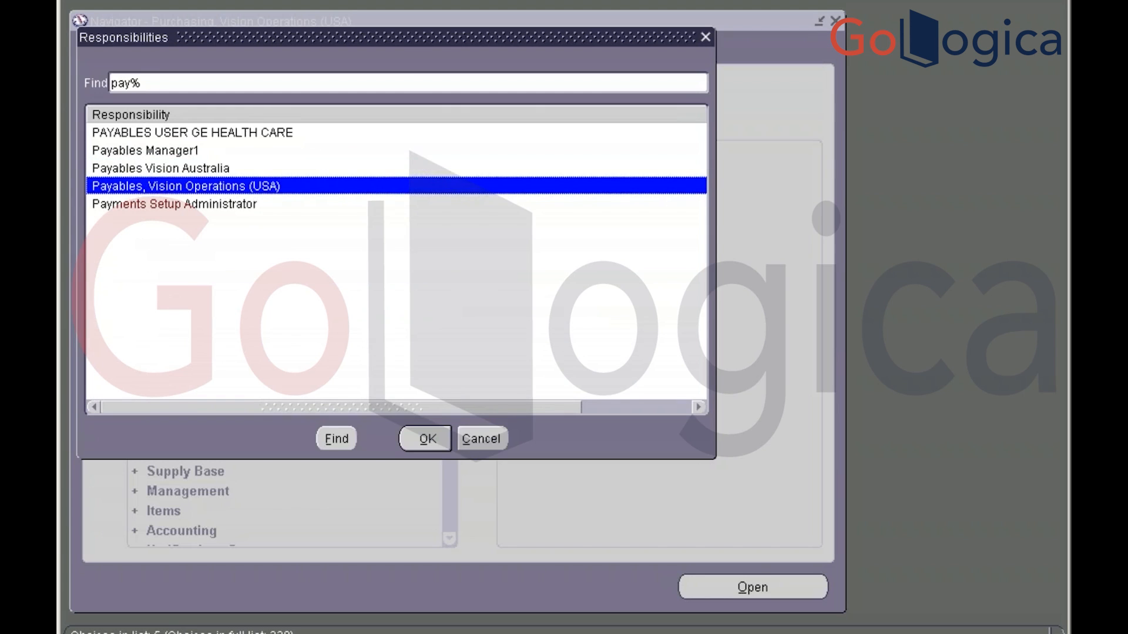
key("Return")
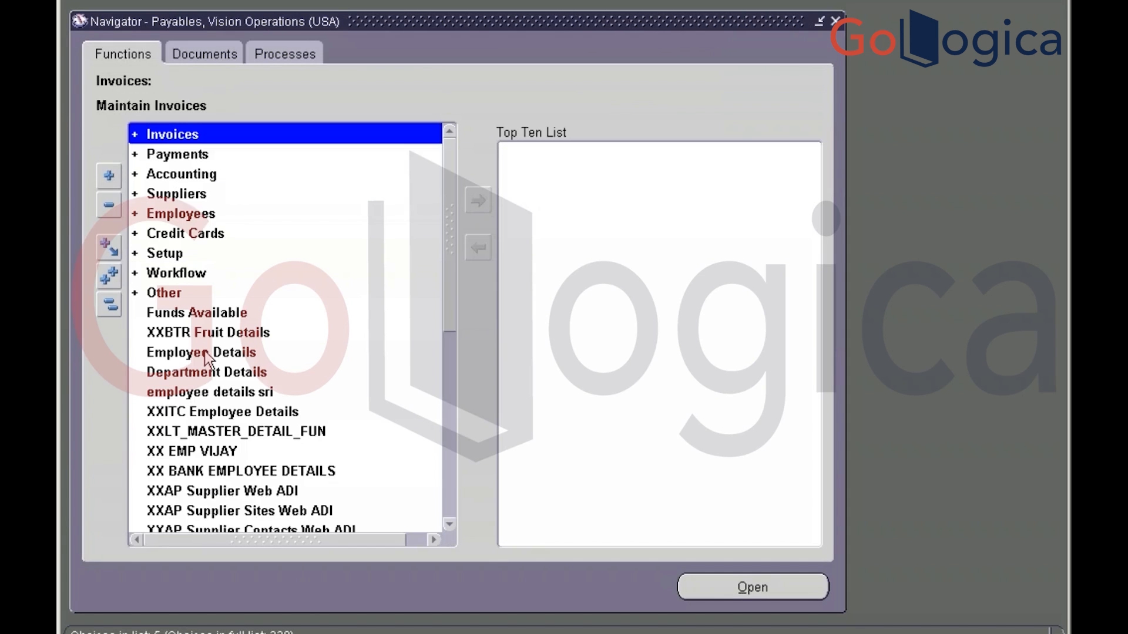
Open the Invoices entry form under Invoices > Entry
key("Return")
key("Return")
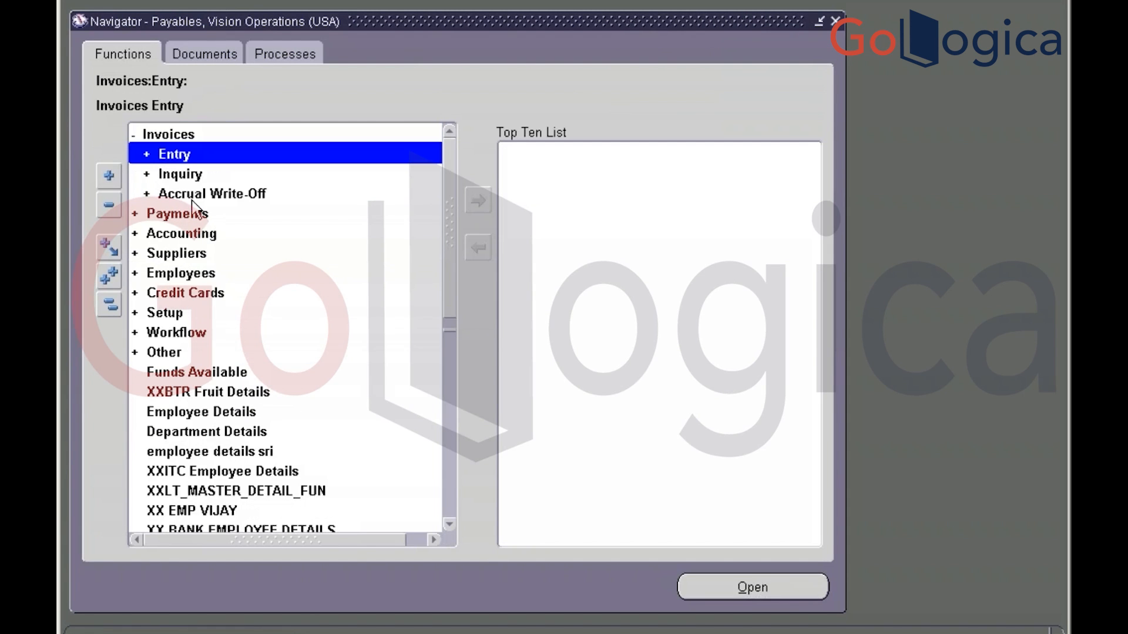
double_click(192, 201)
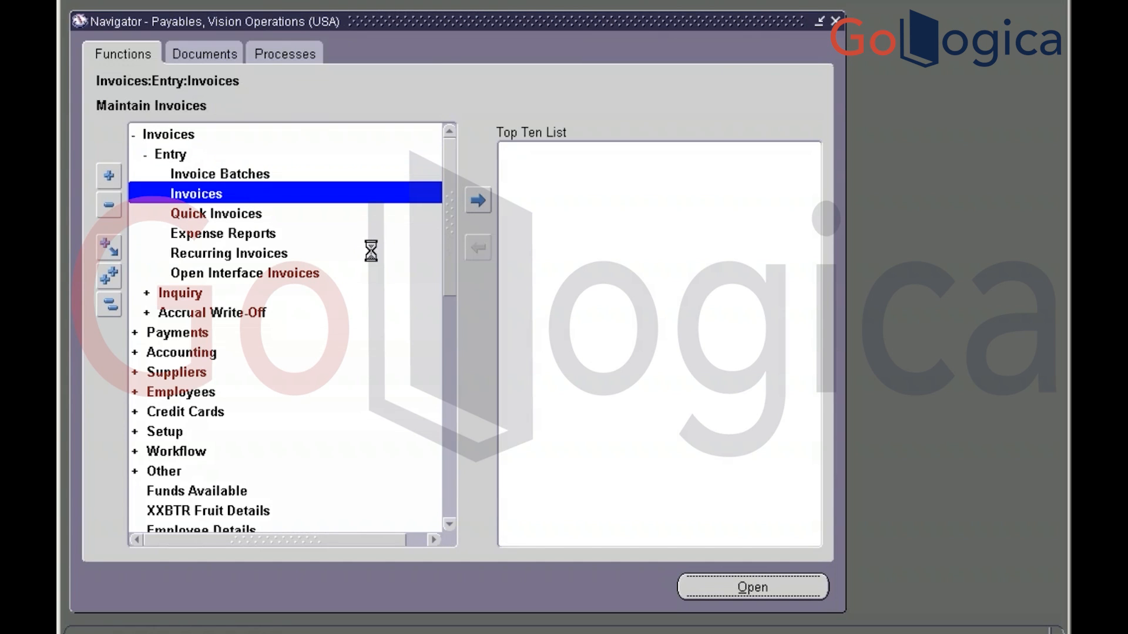
key("alt+Tab")
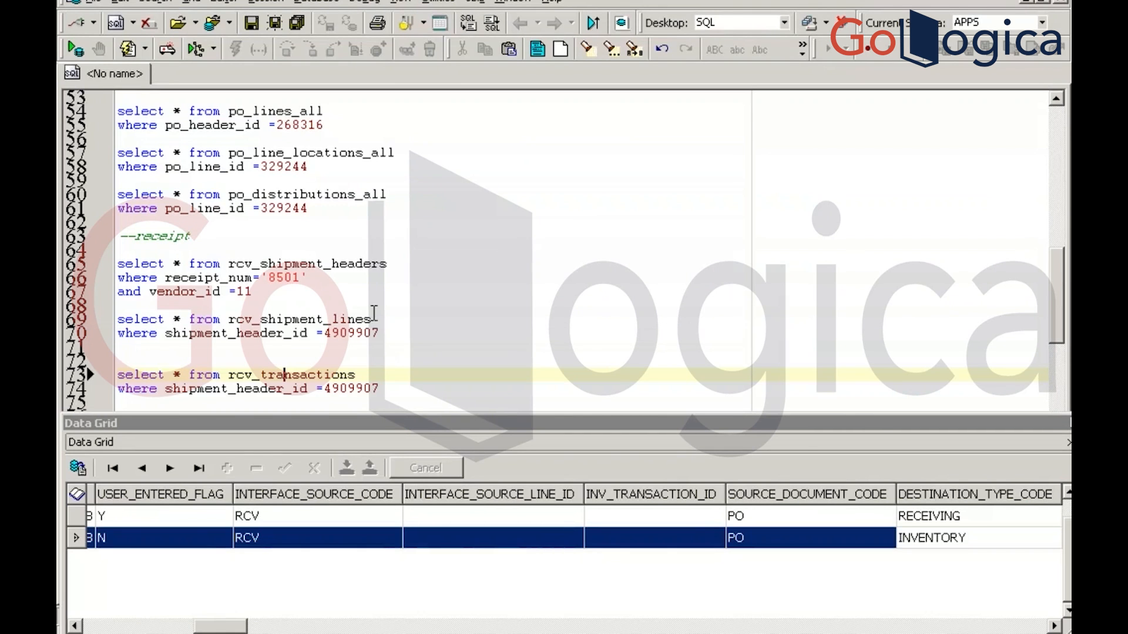
Copy PO number 6422 from the earlier purchase order query on line 52
left_click(367, 135)
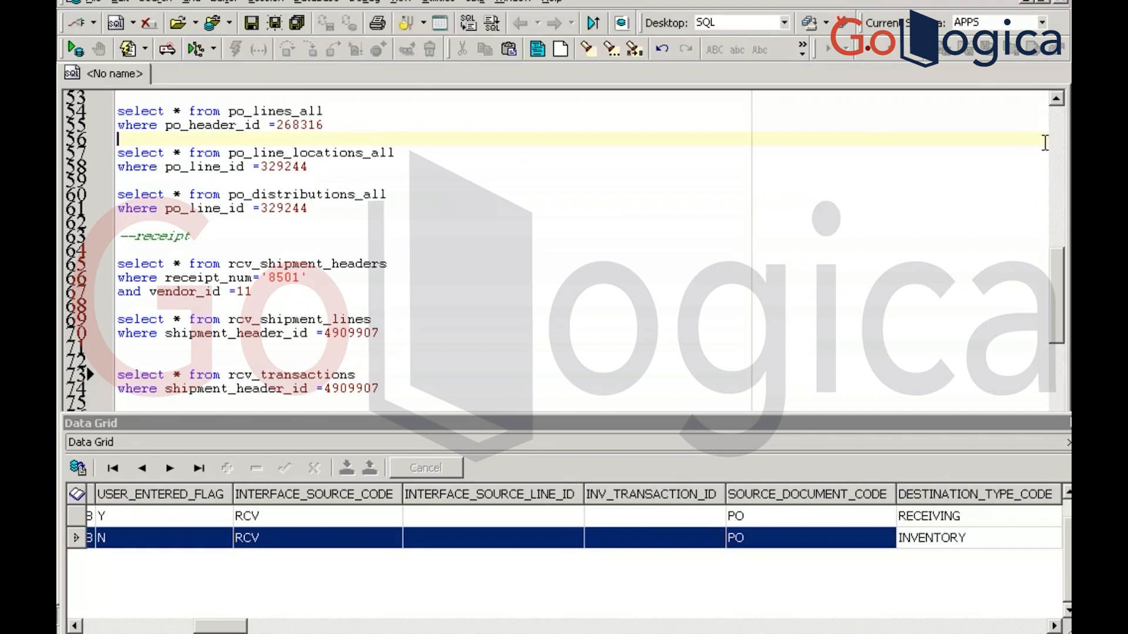
scroll(1055, 145, "up", 12)
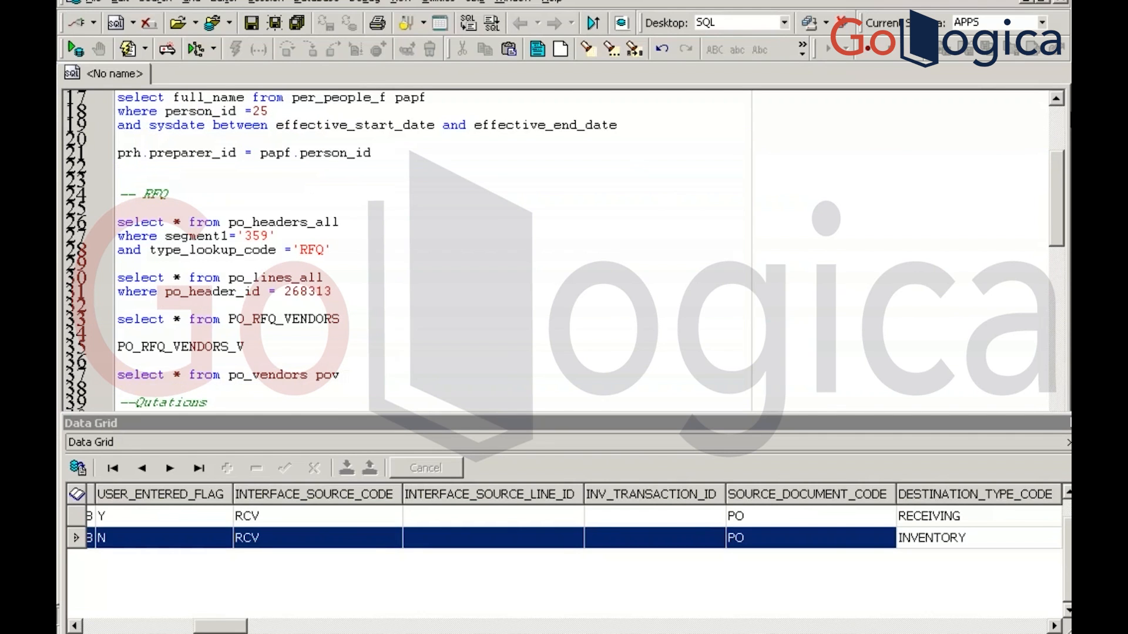
left_click(452, 303)
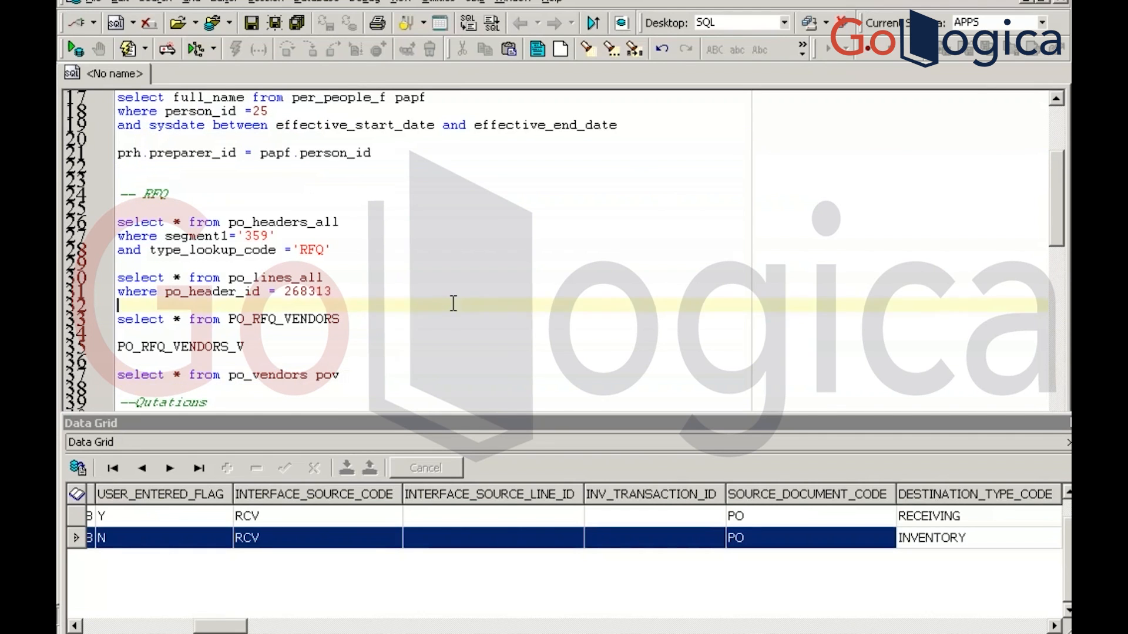
key("Down")
key("Down")
scroll(453, 303, "down", 3)
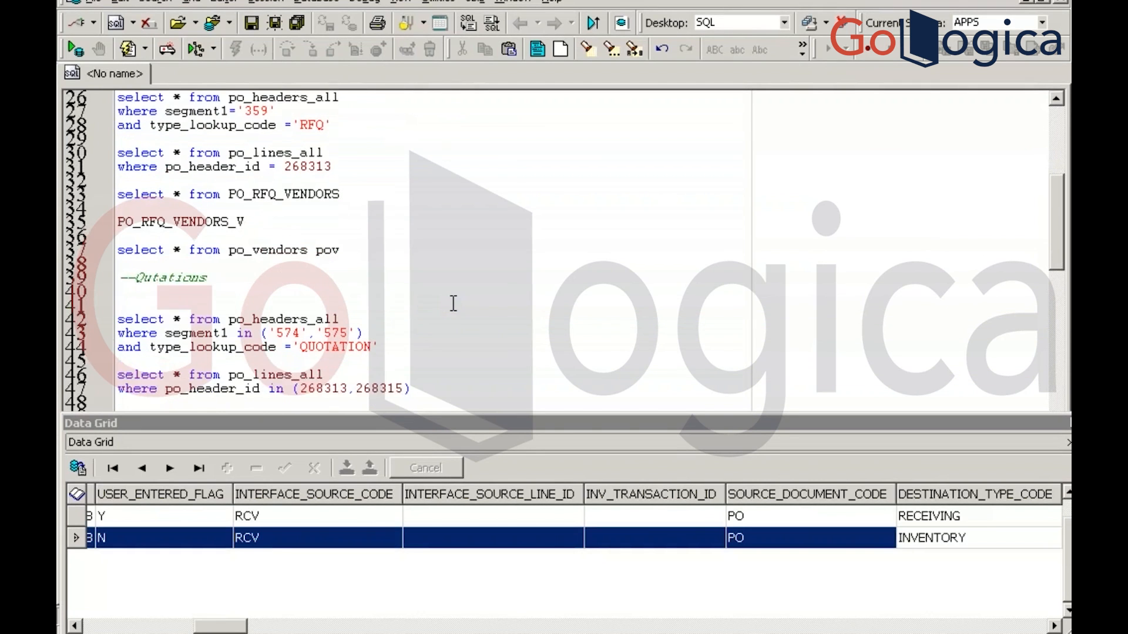
scroll(453, 303, "down", 2)
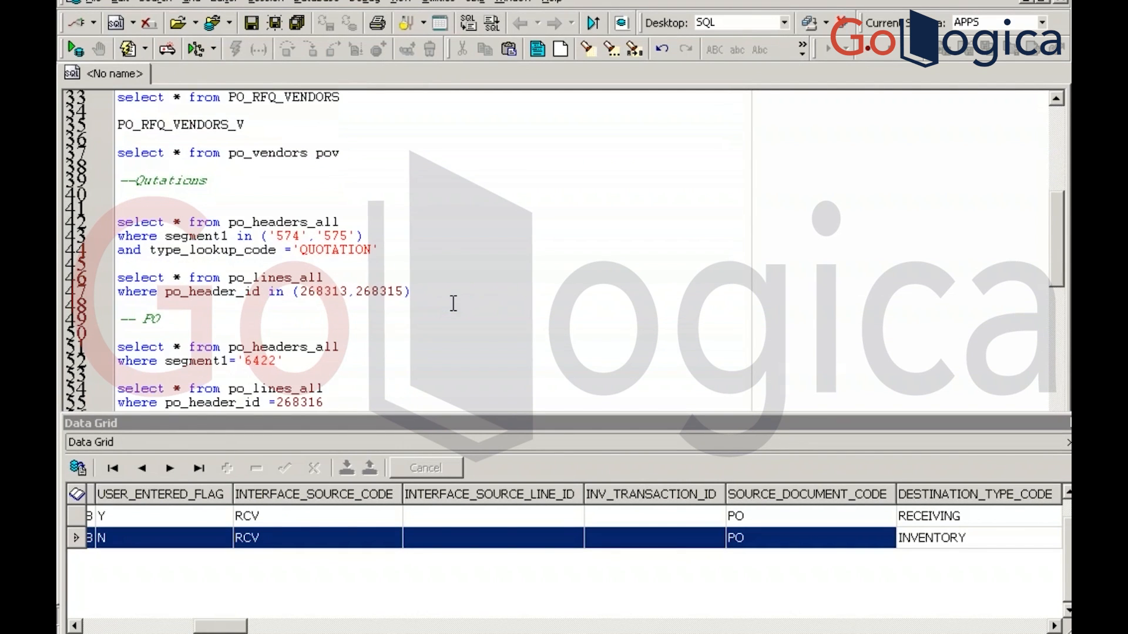
double_click(254, 361)
key("ctrl+c")
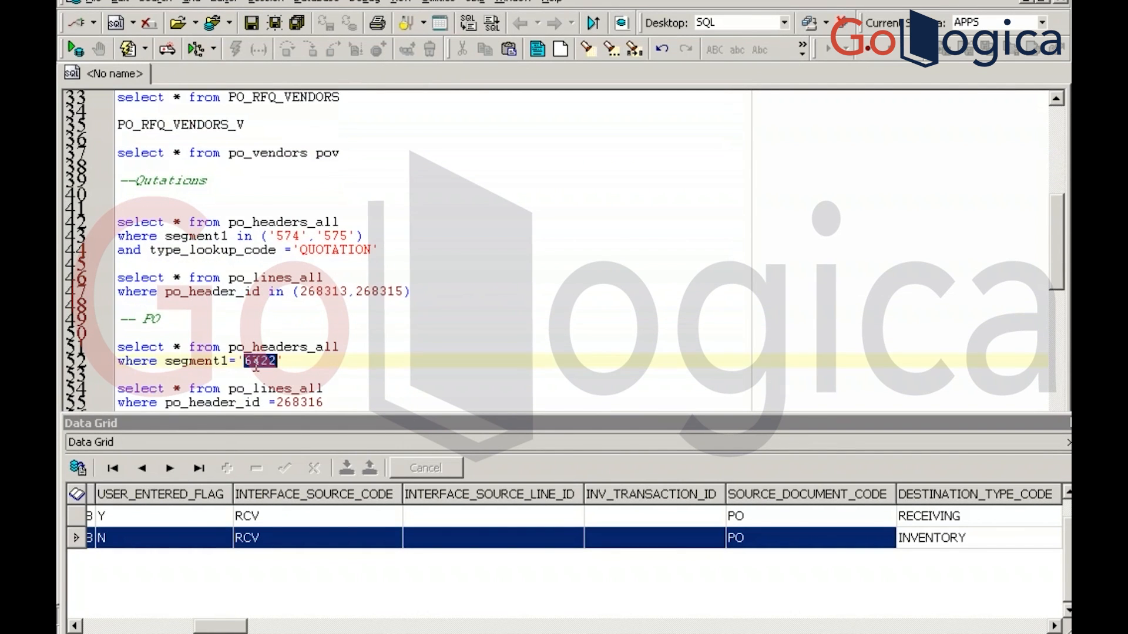
key("alt+Tab")
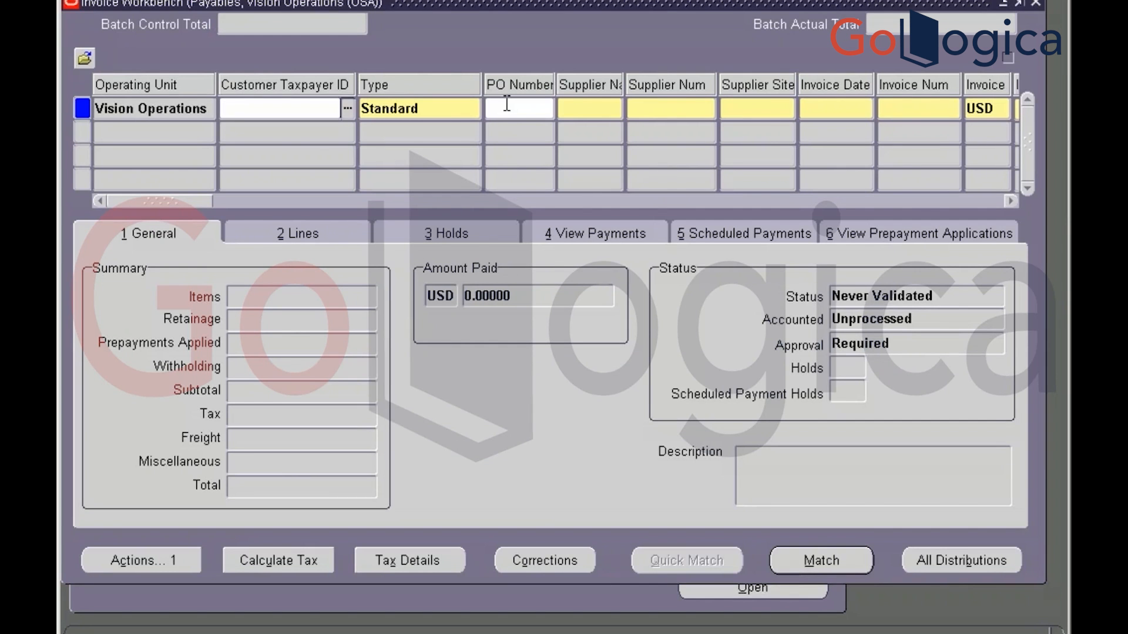
Enter PO 6422 on the new invoice, keep the default date, and number it 6422_INV
left_click(506, 104)
key("ctrl+v")
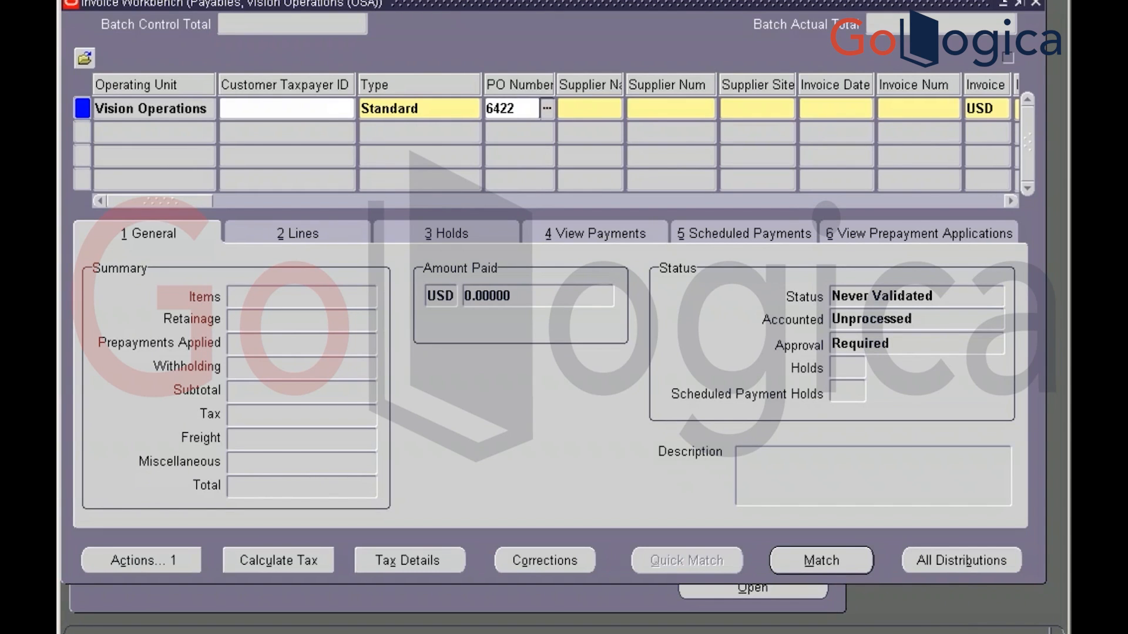
key("Tab")
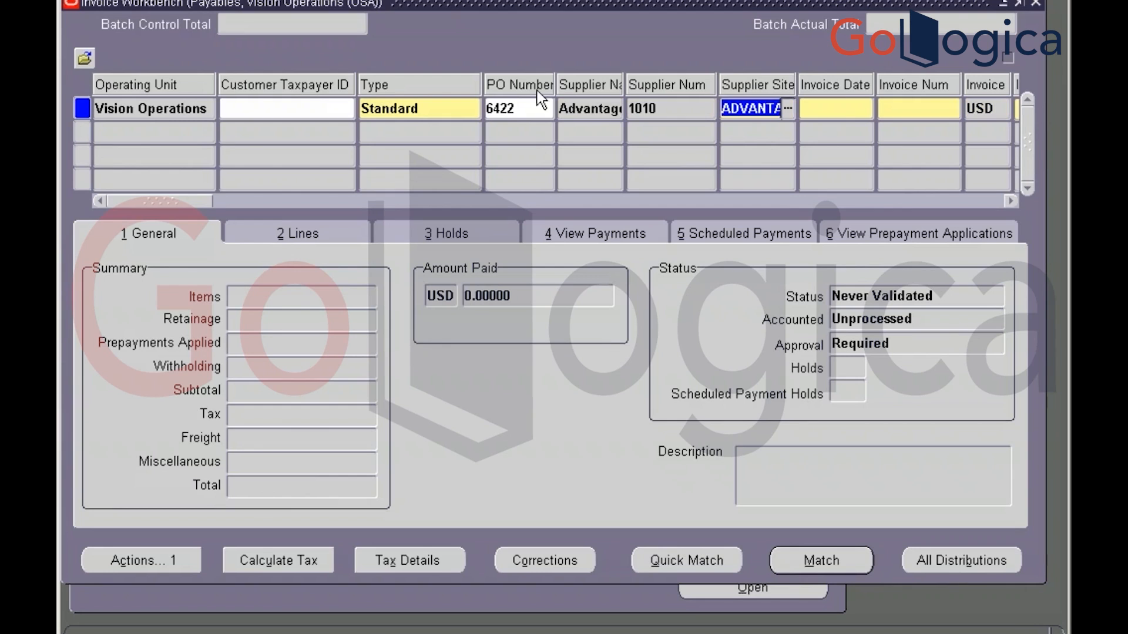
left_click(846, 105)
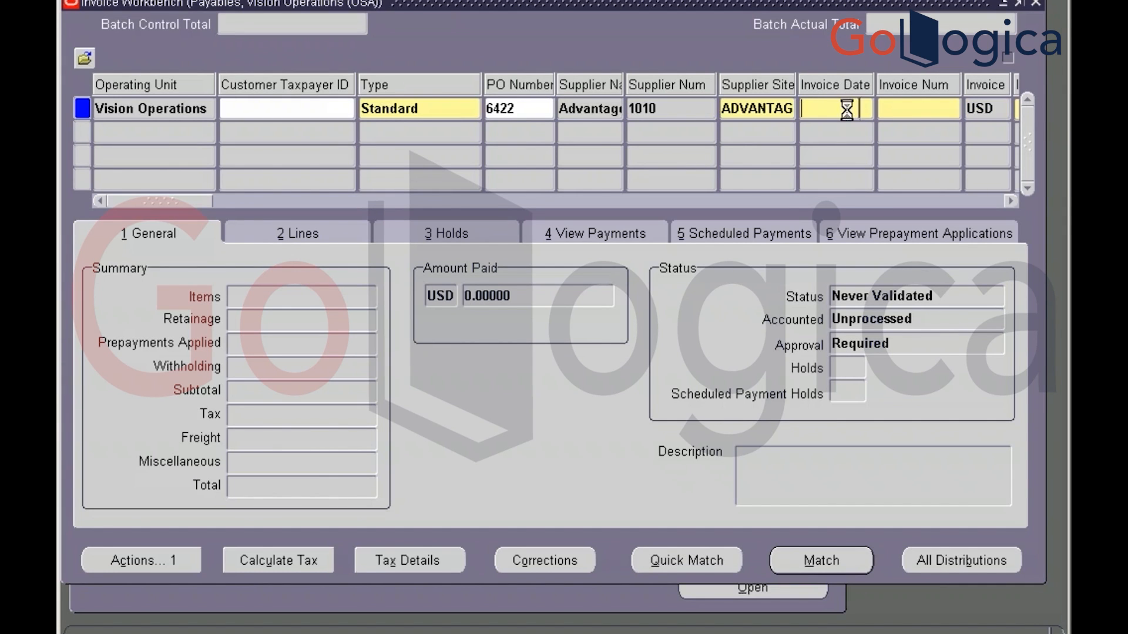
key("Tab")
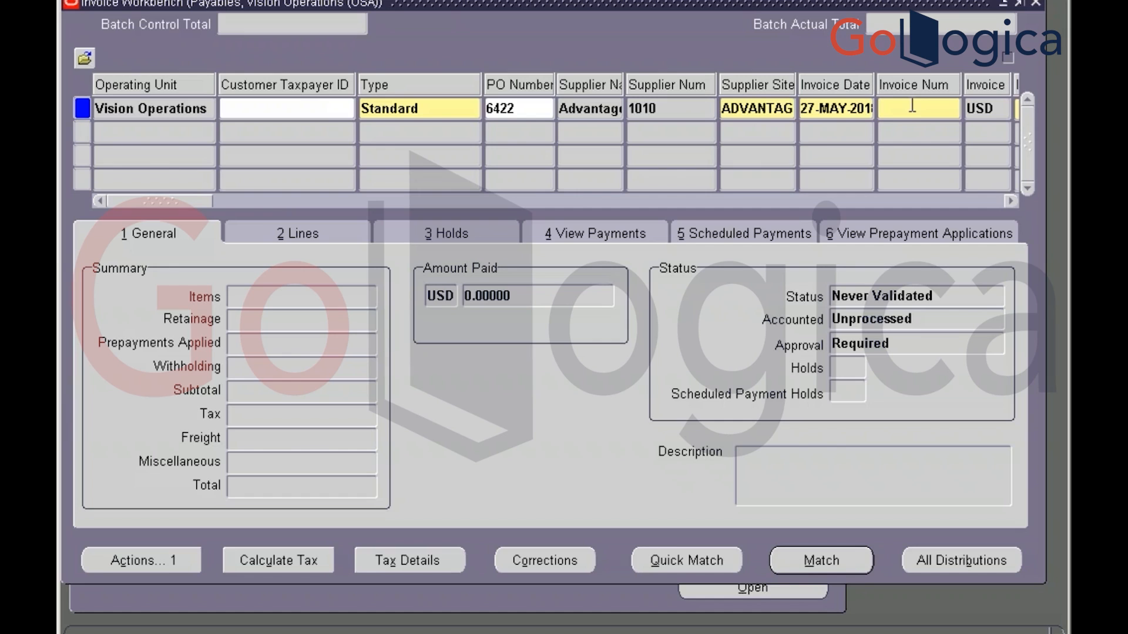
type("6422_INV")
key("Tab")
key("Tab")
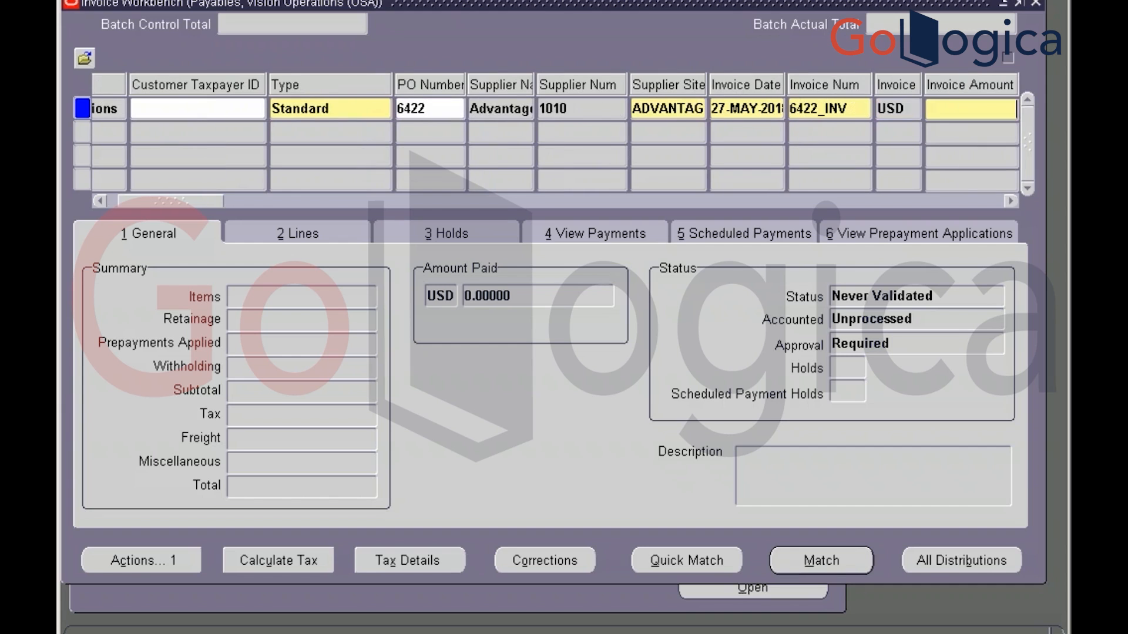
key("alt+Tab")
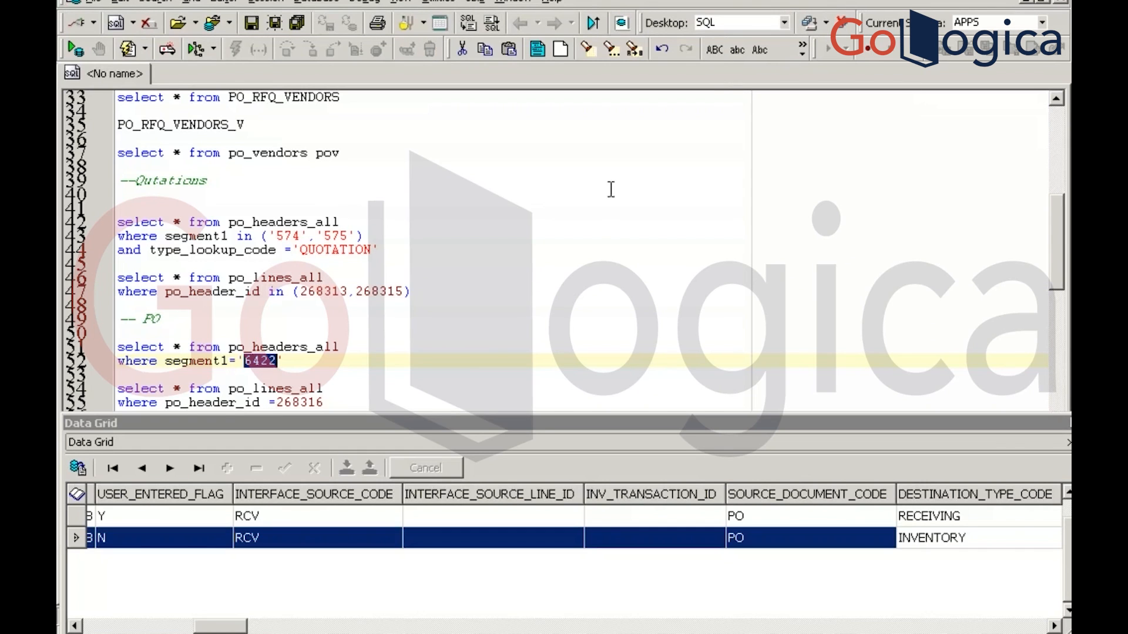
Rewrite line 54 as select unit_price*quantity from po_lines_all and run it, returning 50
left_click(375, 393)
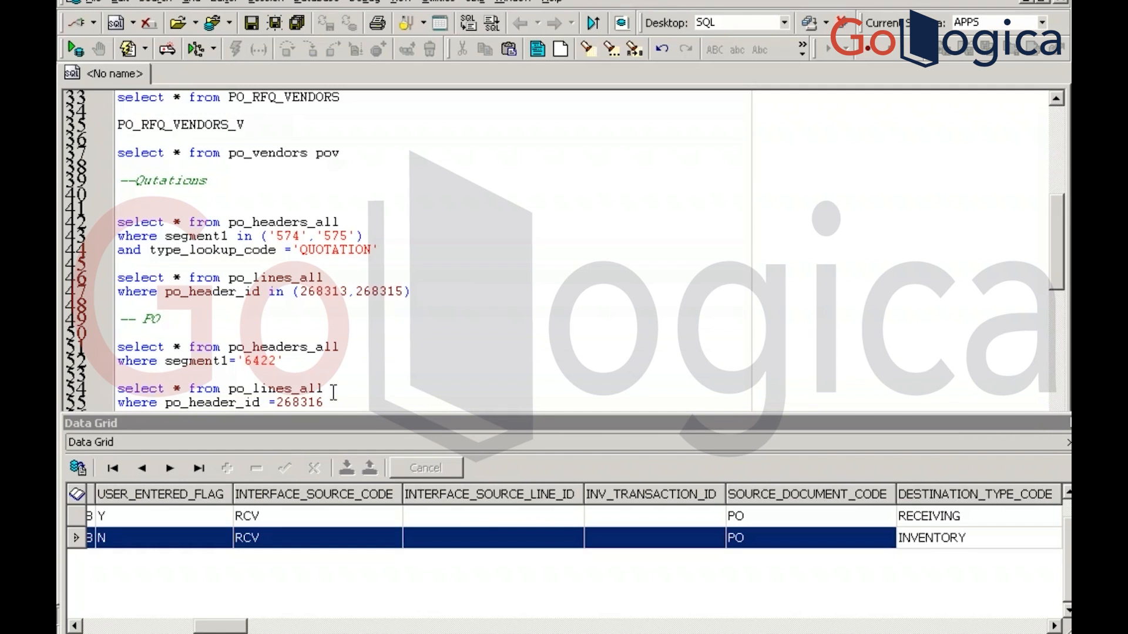
scroll(333, 393, "down", 3)
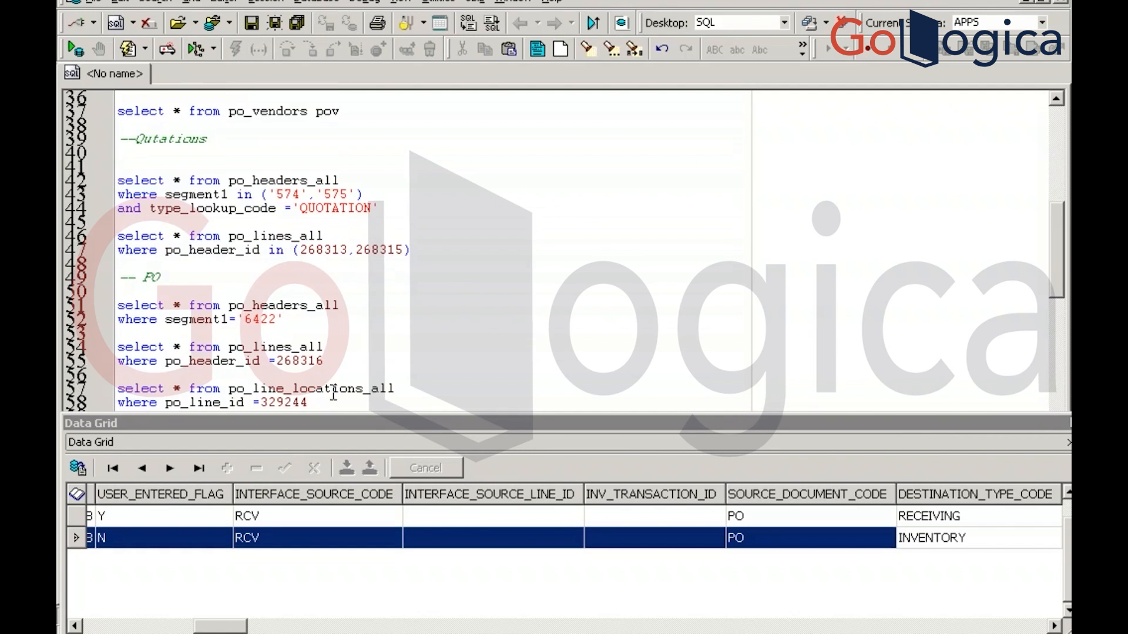
left_click(188, 345)
key("BackSpace")
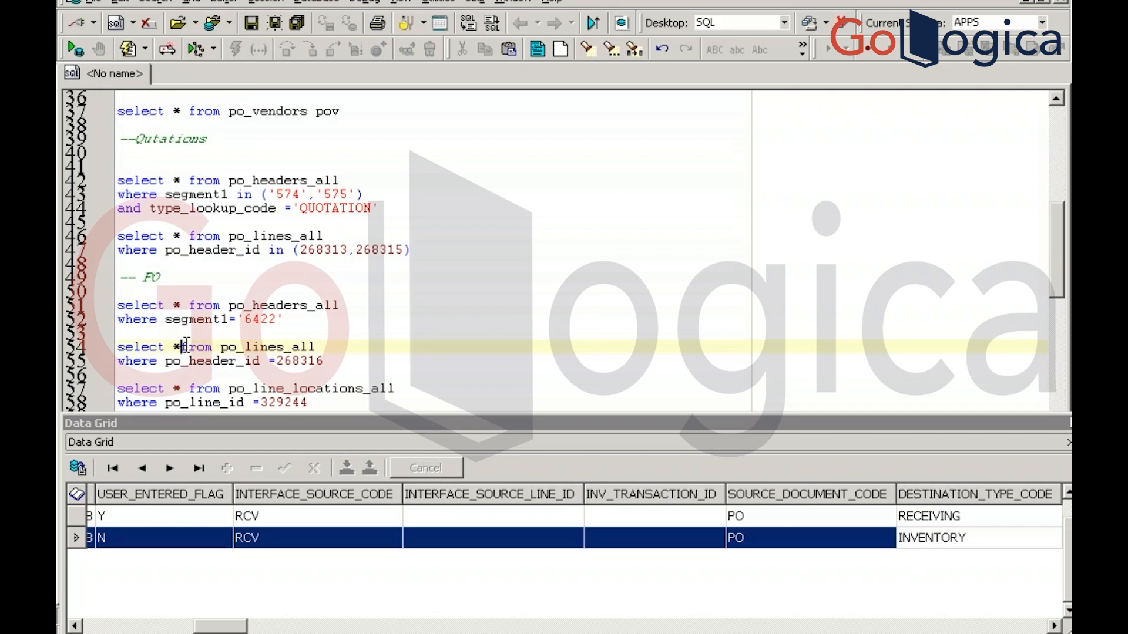
key("BackSpace")
type("unitp")
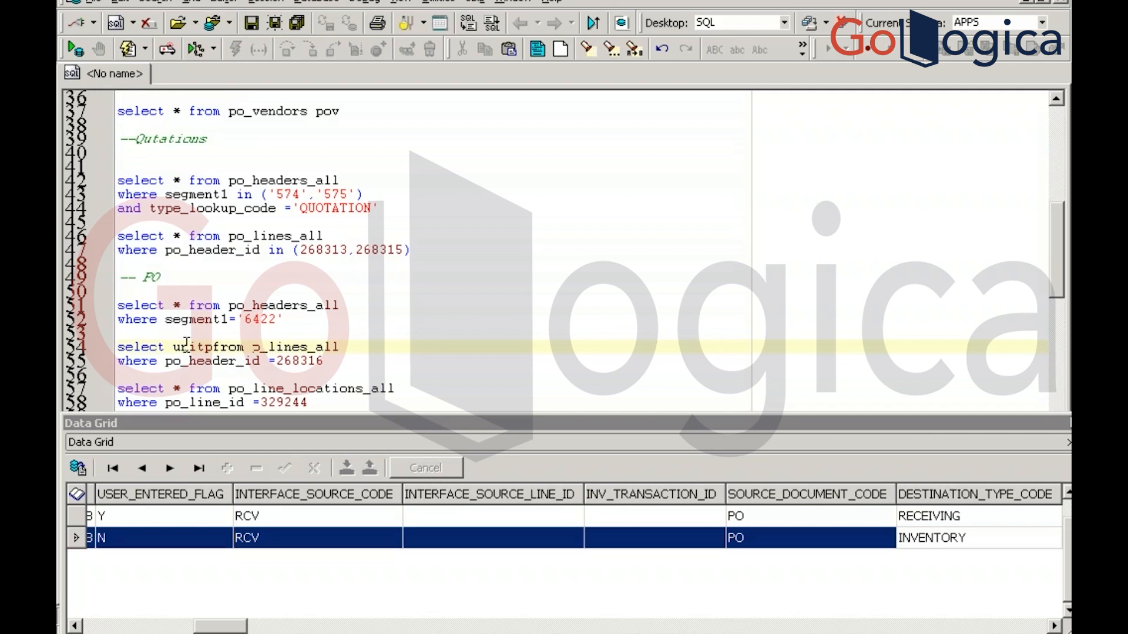
key("BackSpace")
type("_prs")
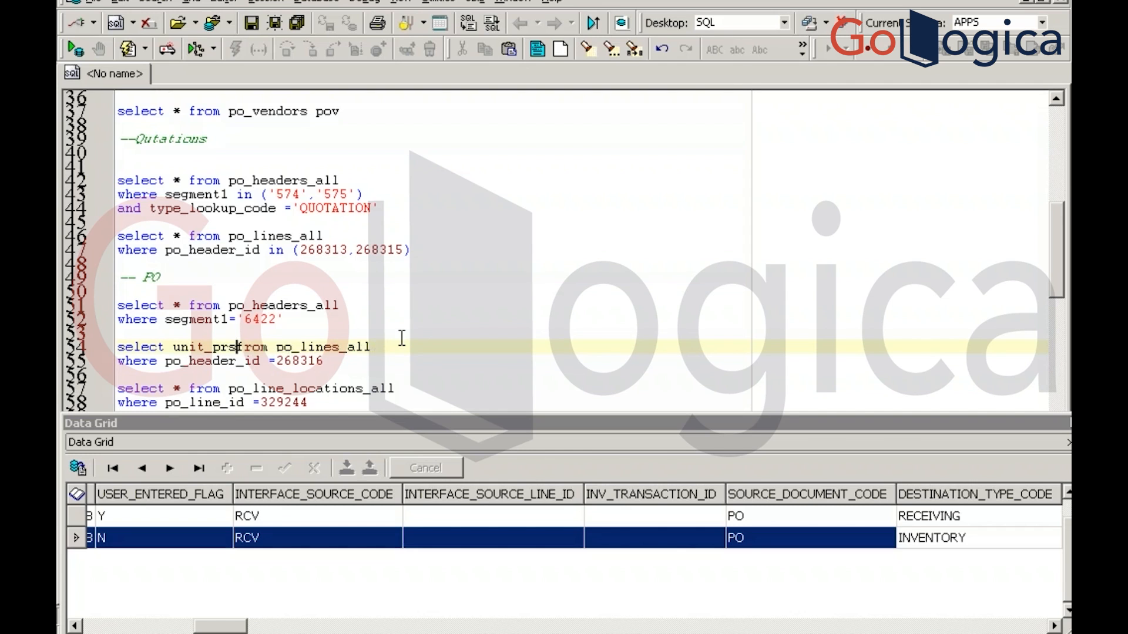
key("Left")
key("Delete")
type("rice")
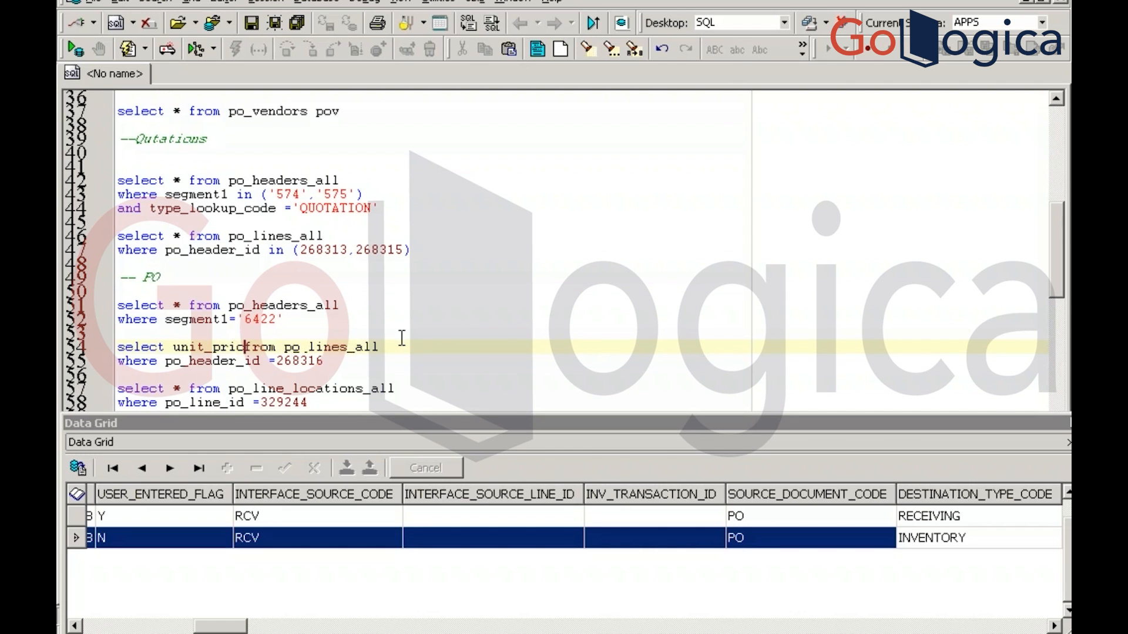
type("*")
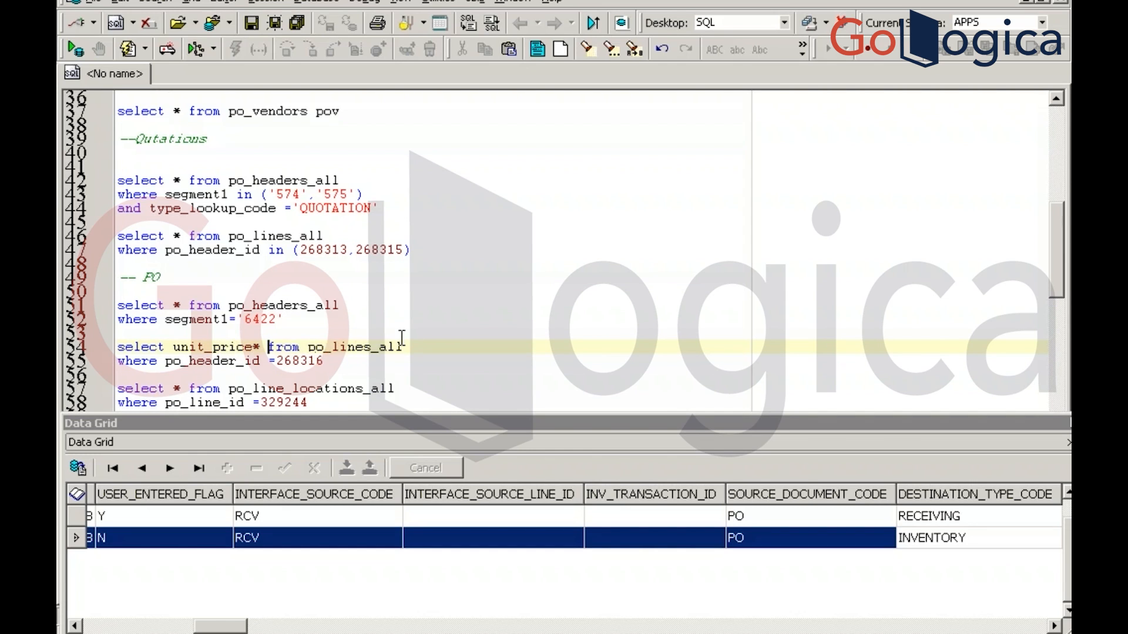
key("BackSpace")
type("u")
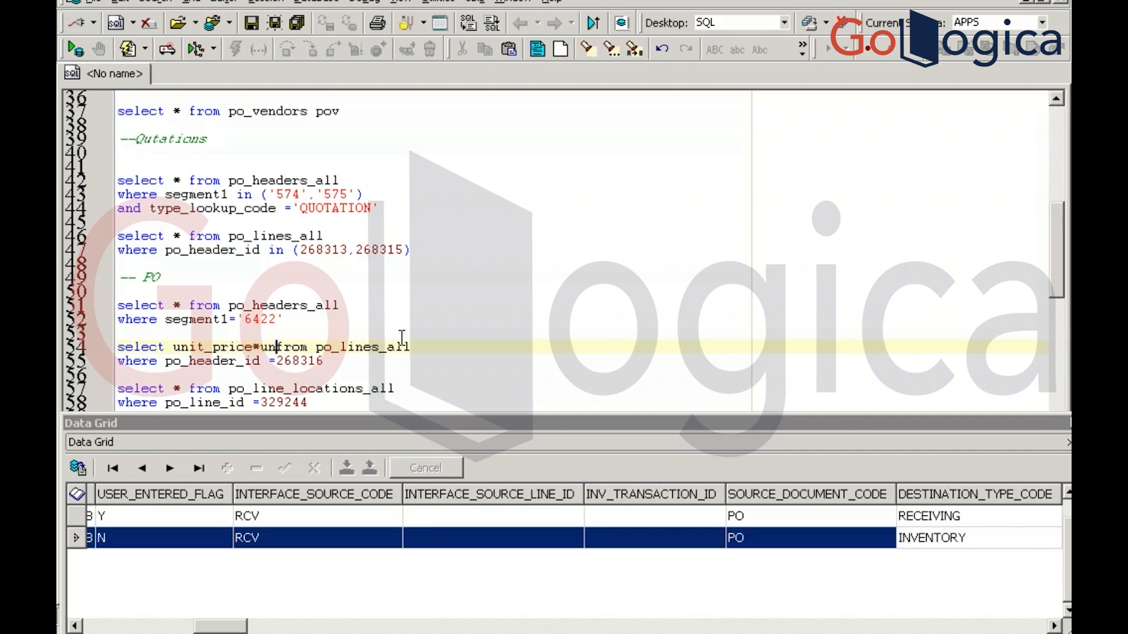
key("BackSpace")
type("quantity")
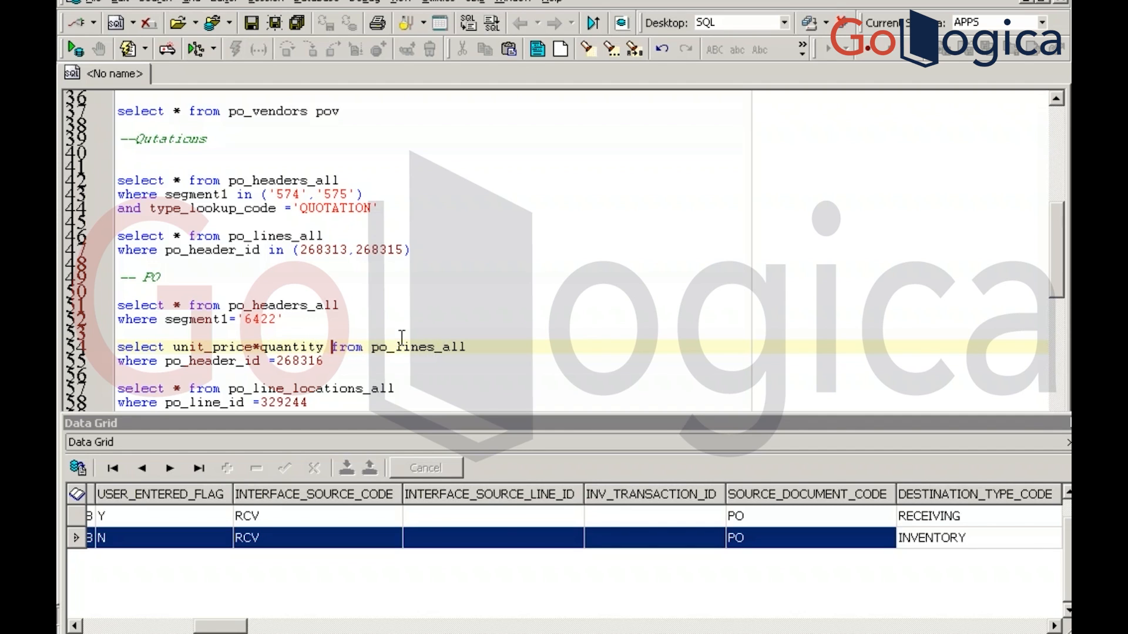
key("F9")
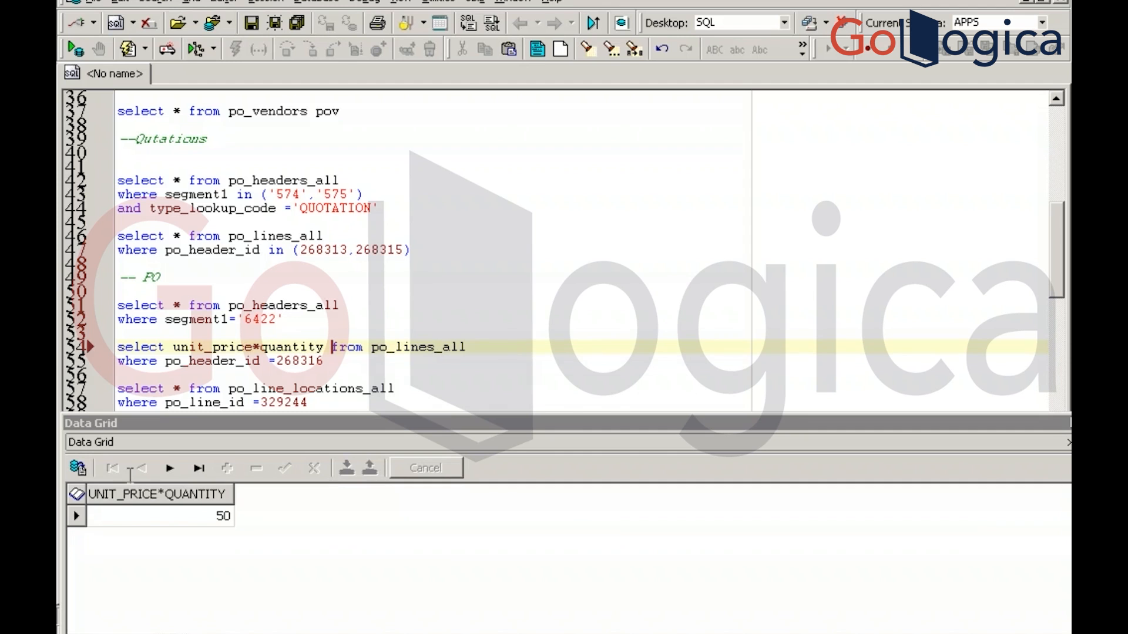
key("alt+Tab")
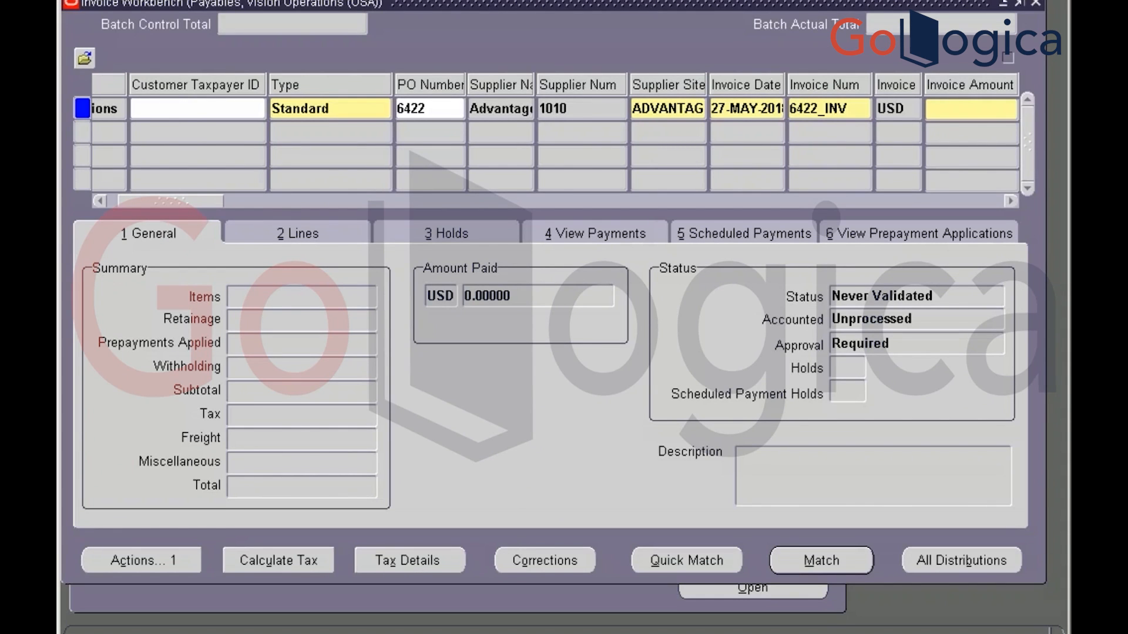
Enter 50 as the invoice amount and bring up the invoice's Lines tab
type("50")
key("Tab")
key("Tab")
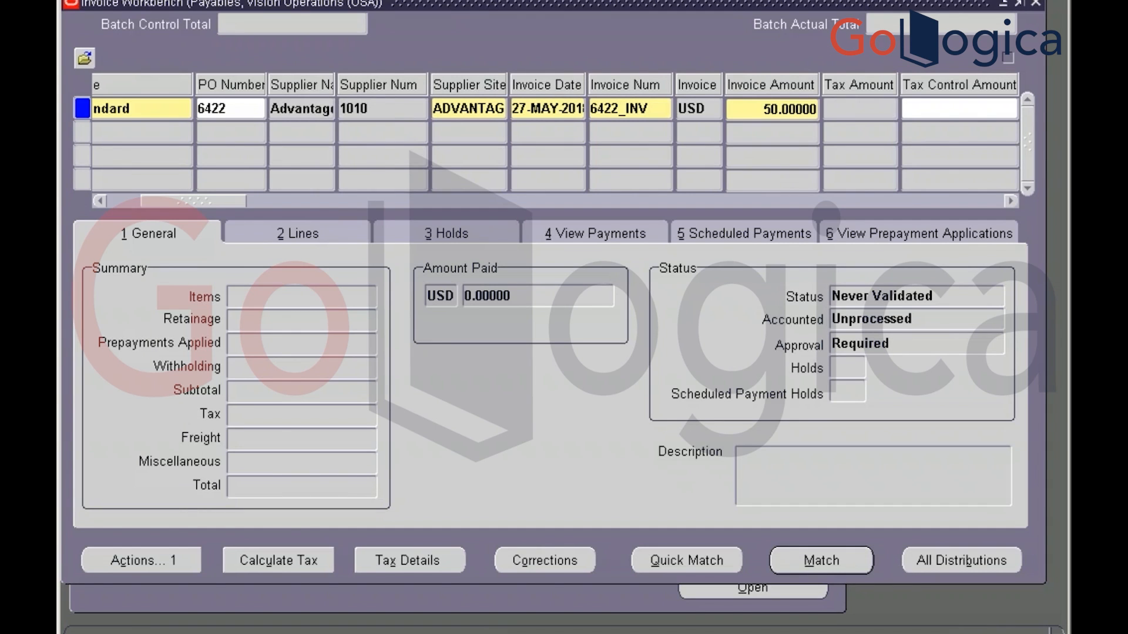
left_click(302, 234)
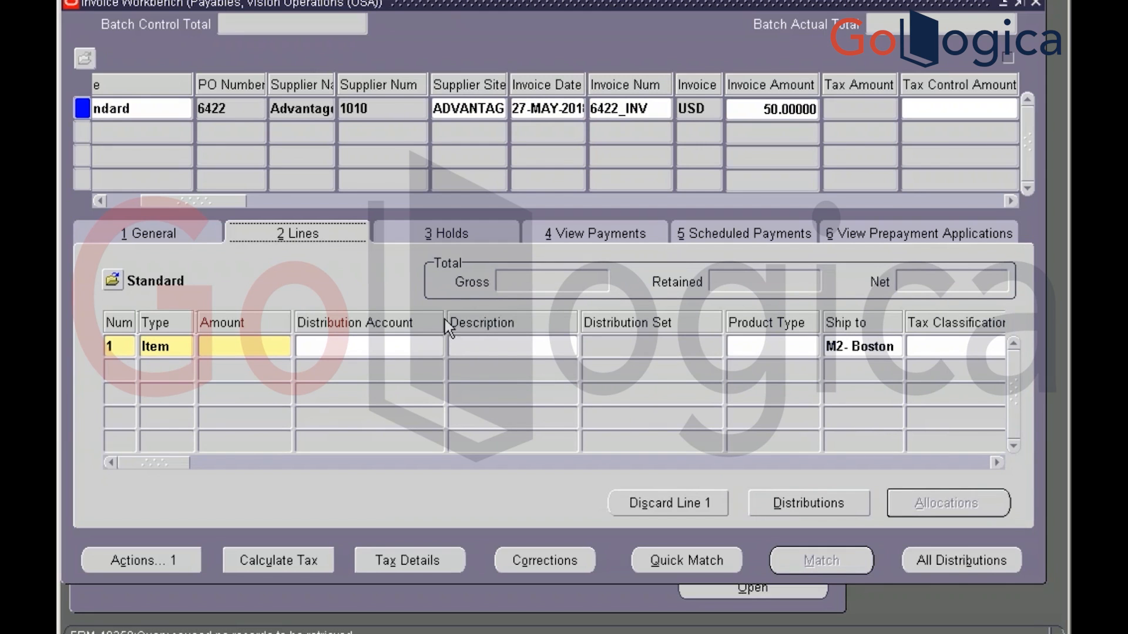
Give line 1 an amount of 50 matched to PO line 1, shipment 1
left_click(265, 343)
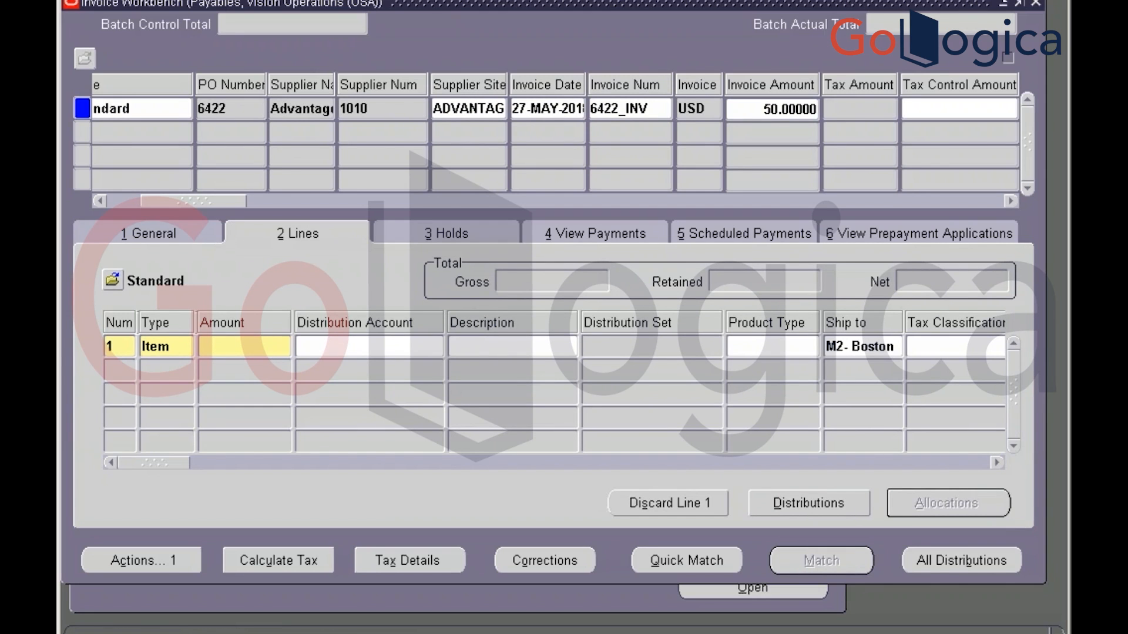
type("50")
key("Tab")
key("Tab")
key("Tab")
key("Tab")
key("Tab")
key("Tab")
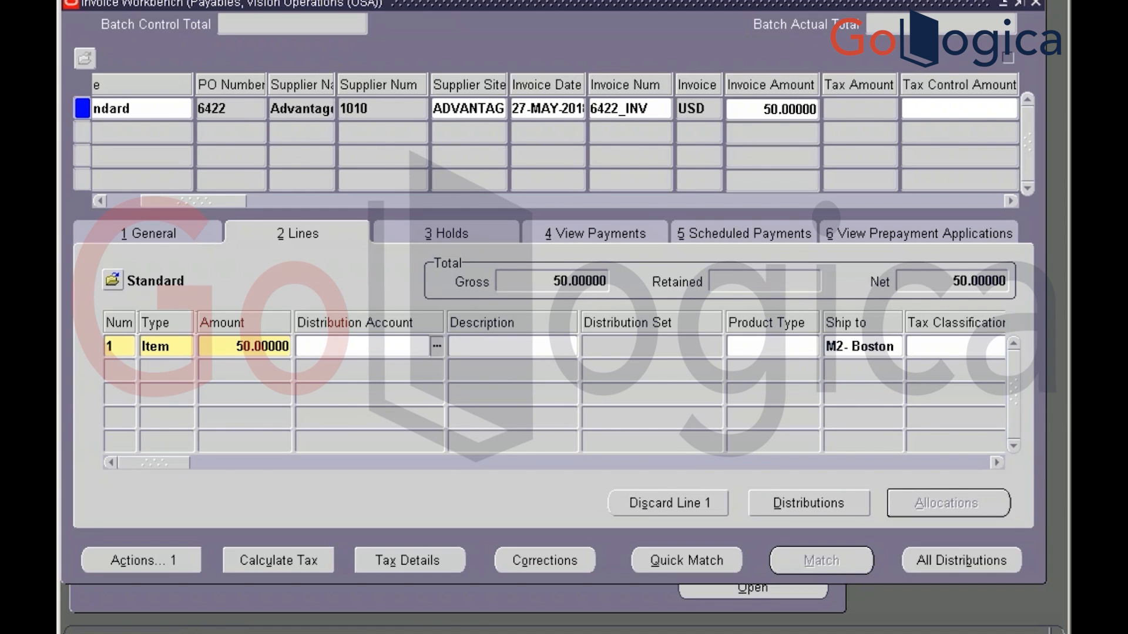
key("Tab")
key("Tab")
key("Tab")
key("Tab")
key("Tab")
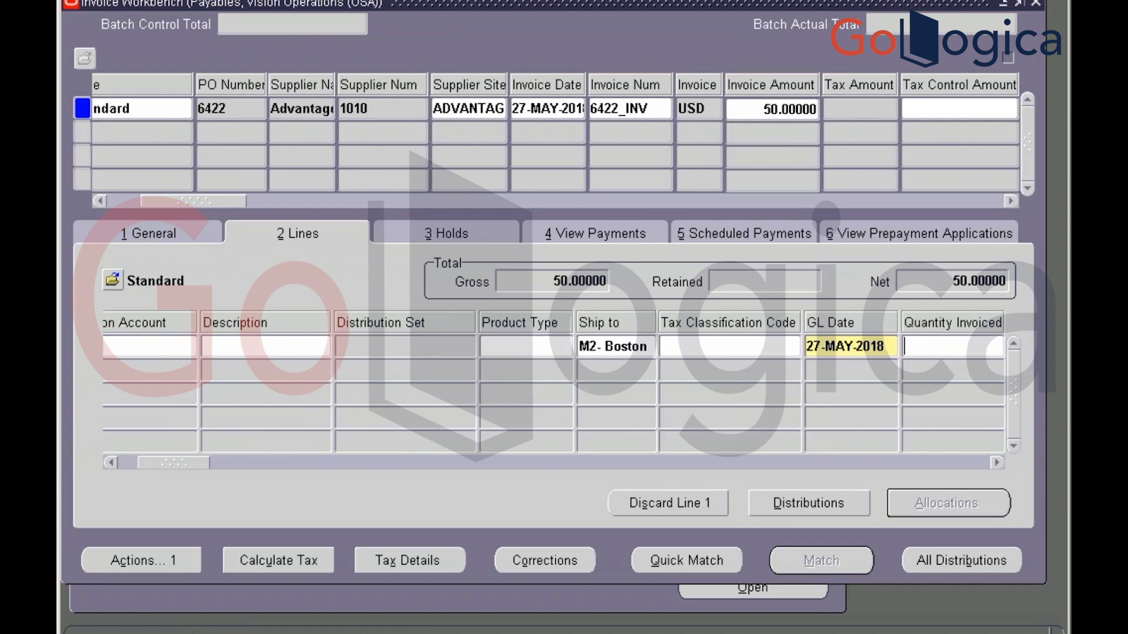
key("Tab")
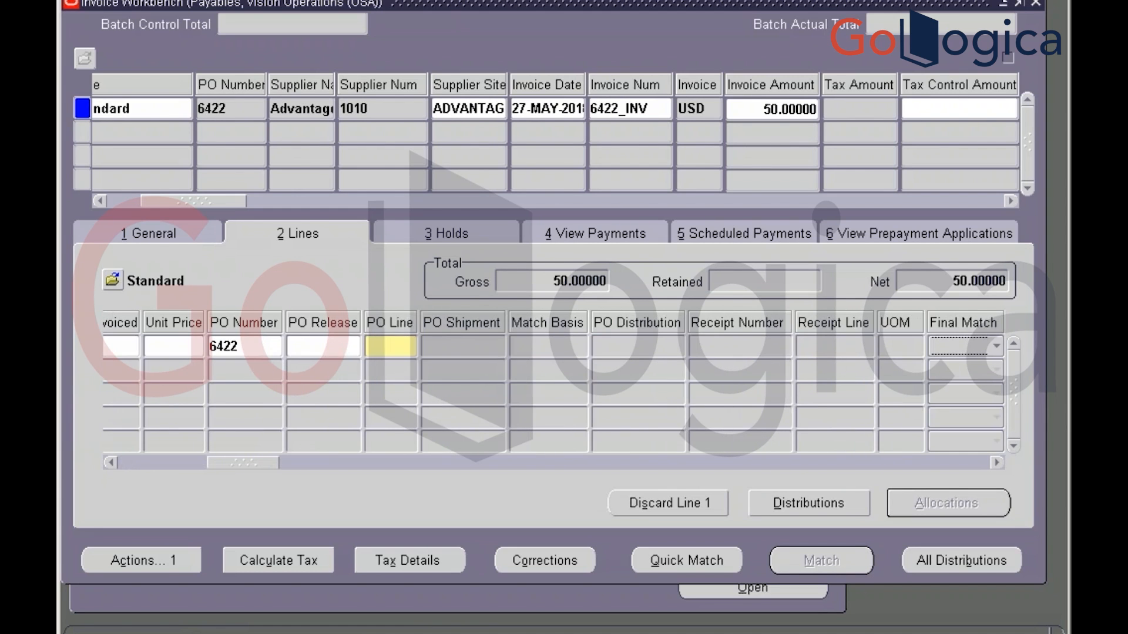
left_click(389, 346)
type("1")
key("Tab")
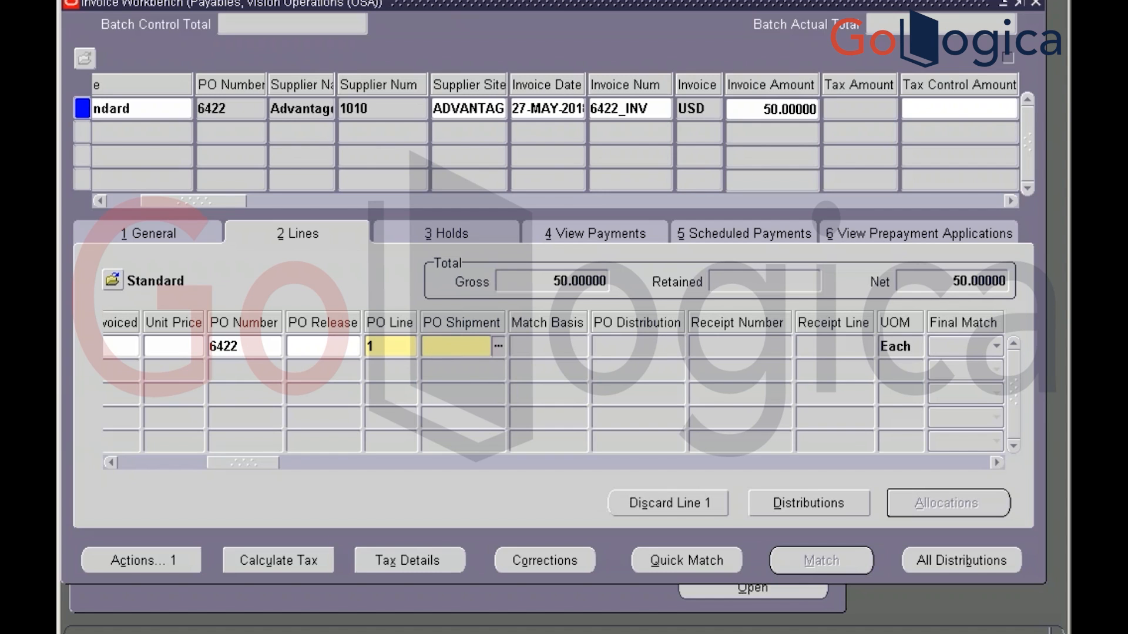
type("1")
key("Tab")
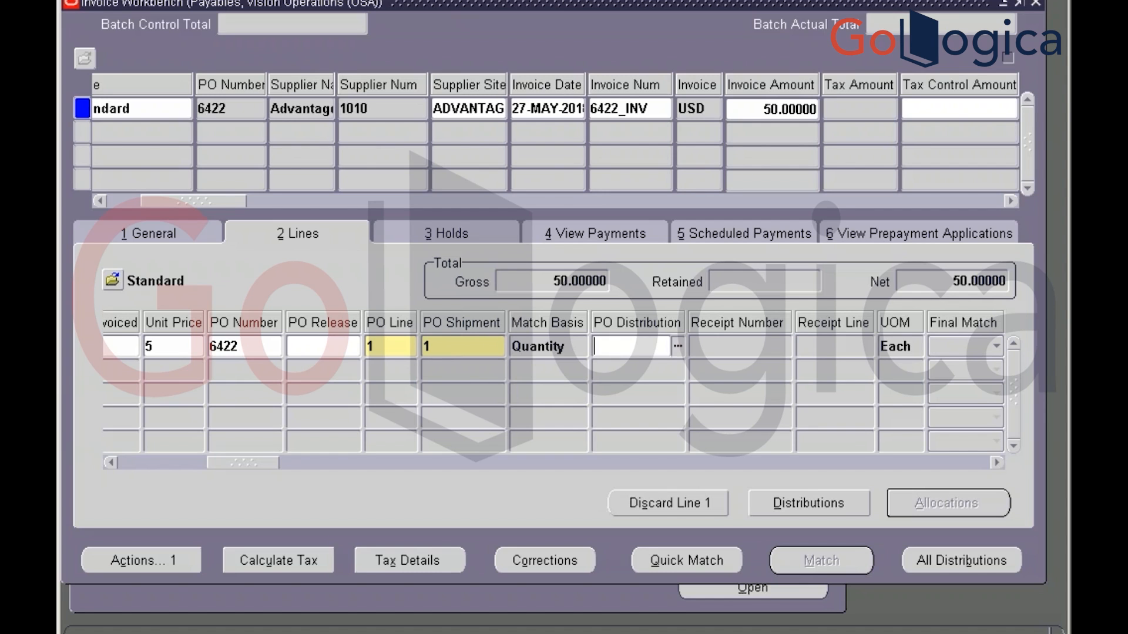
Review the invoice's summary totals and validation status, then open the invoice actions
left_click(180, 235)
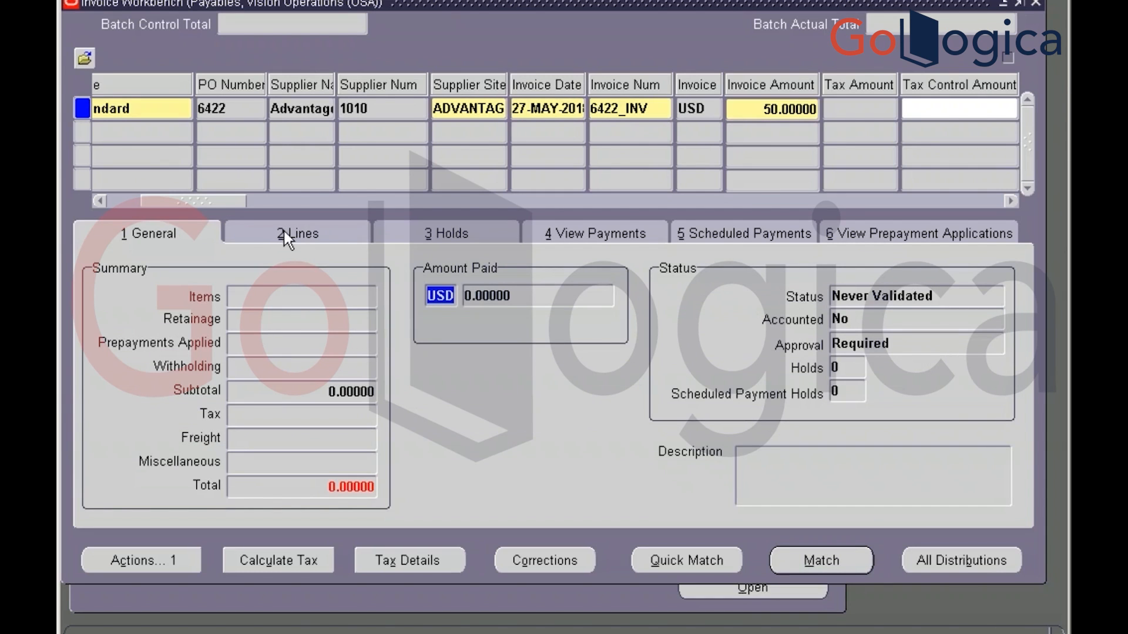
left_click(300, 233)
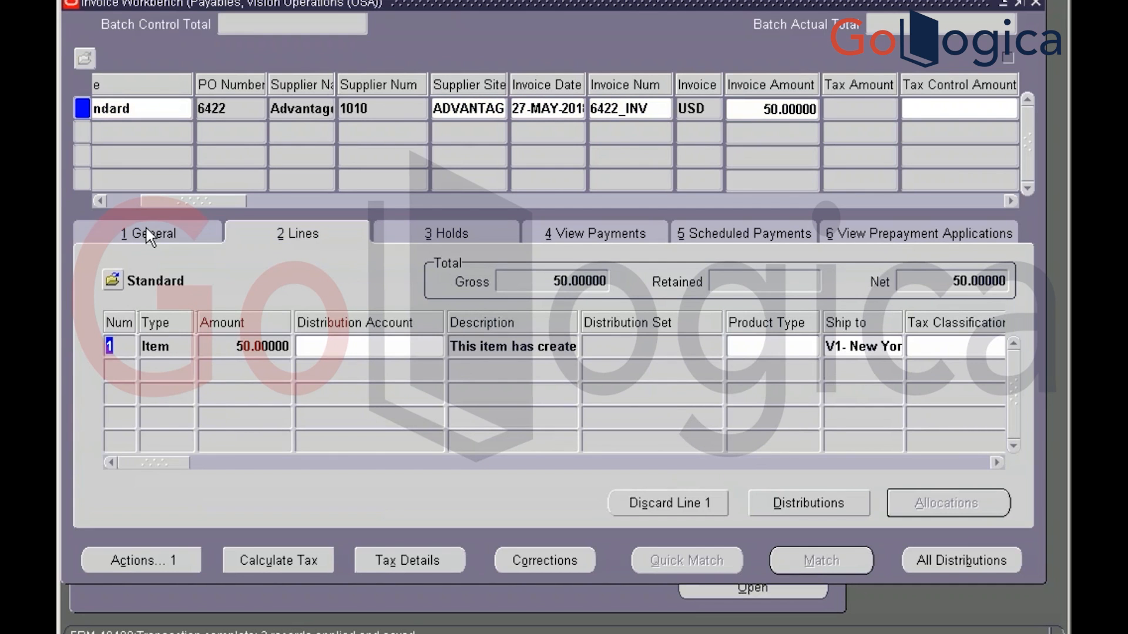
left_click(148, 233)
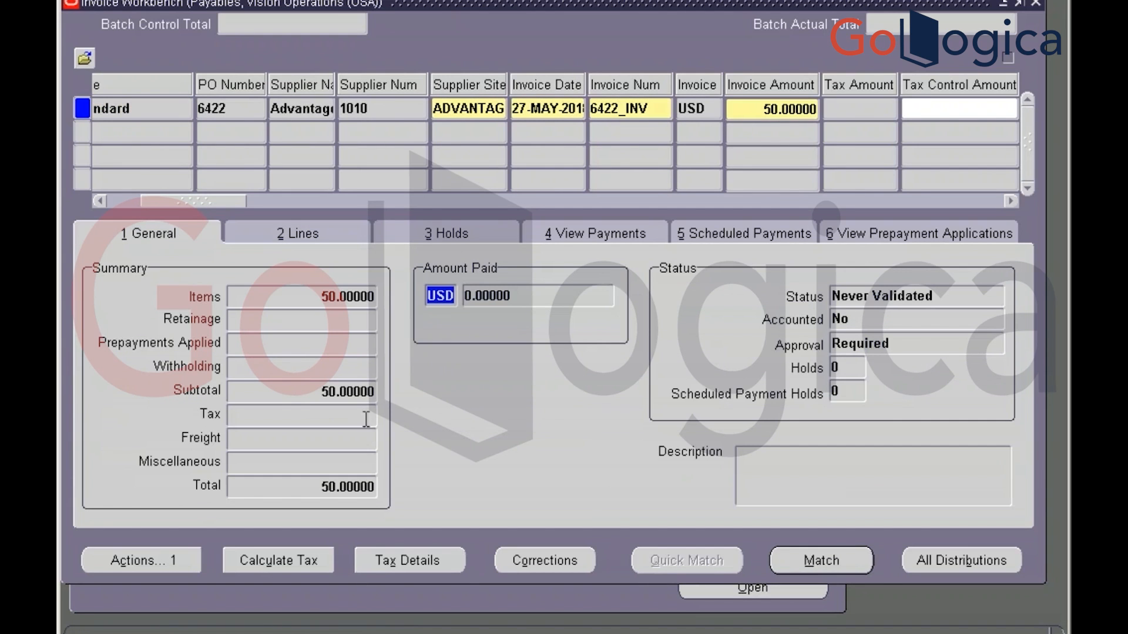
left_click(938, 292)
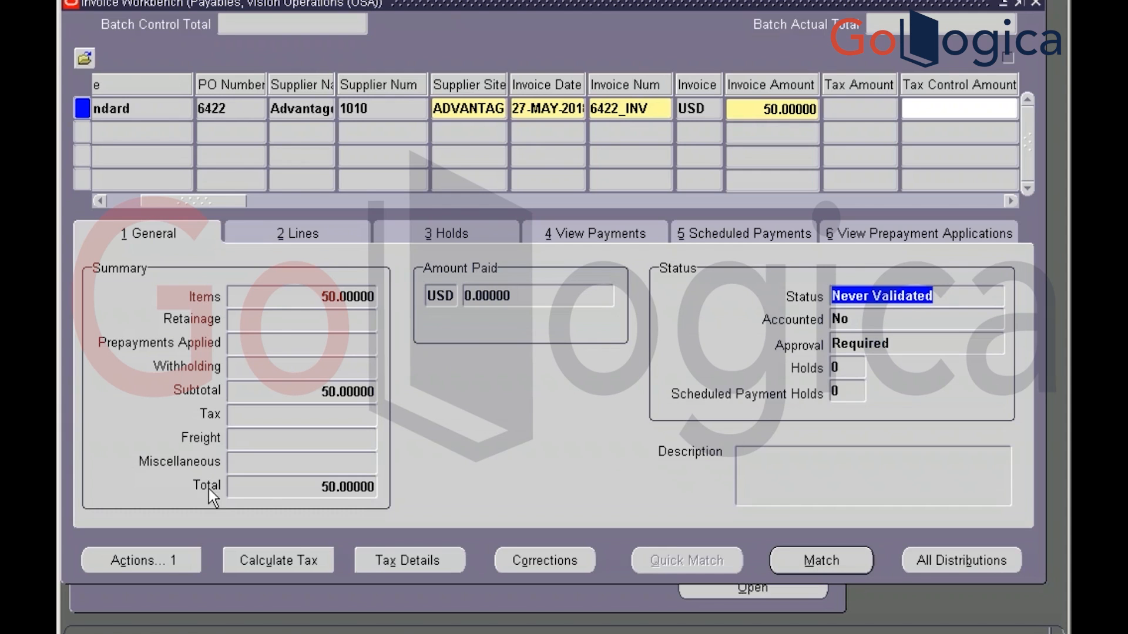
left_click(191, 562)
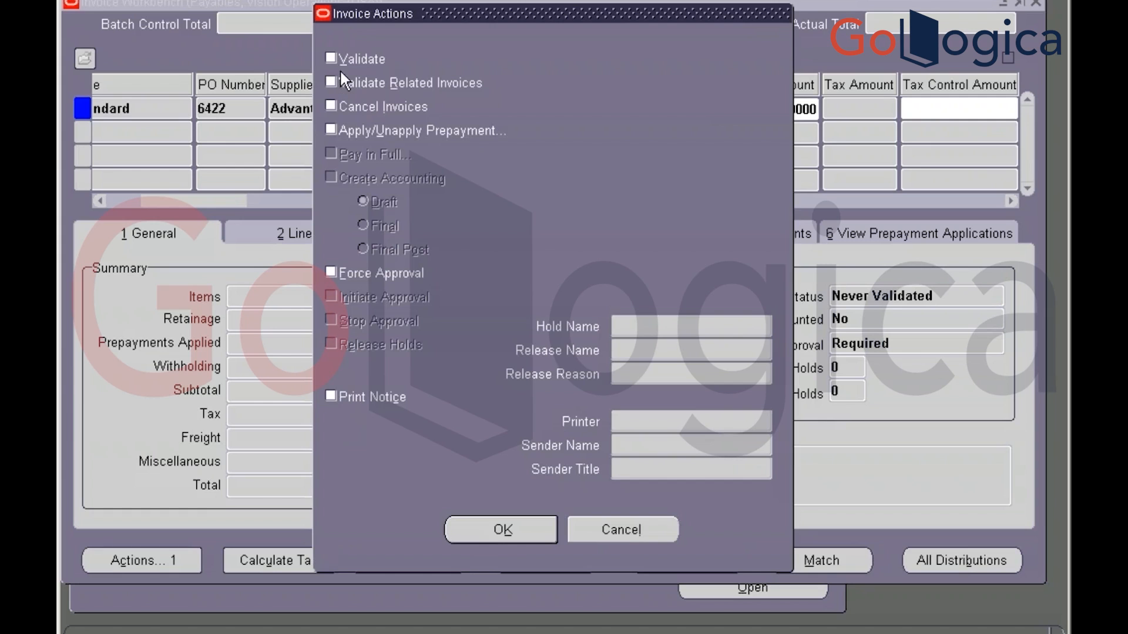
Validate the invoice and change its invoice amount to the 57.75 total including tax
left_click(336, 58)
left_click(503, 535)
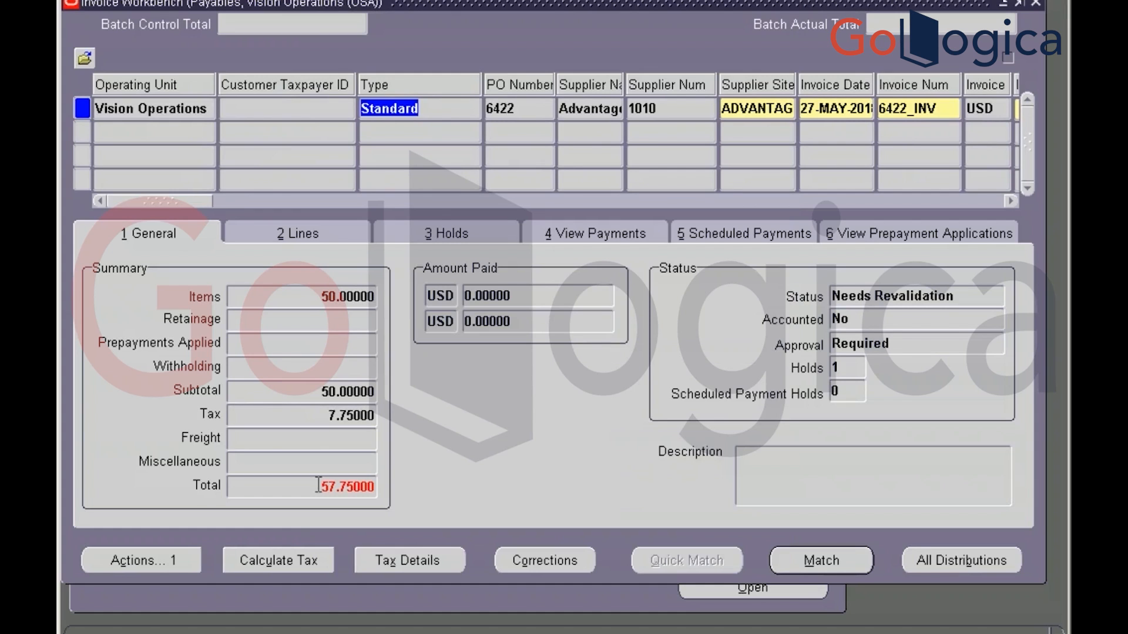
double_click(348, 487)
key("ctrl+c")
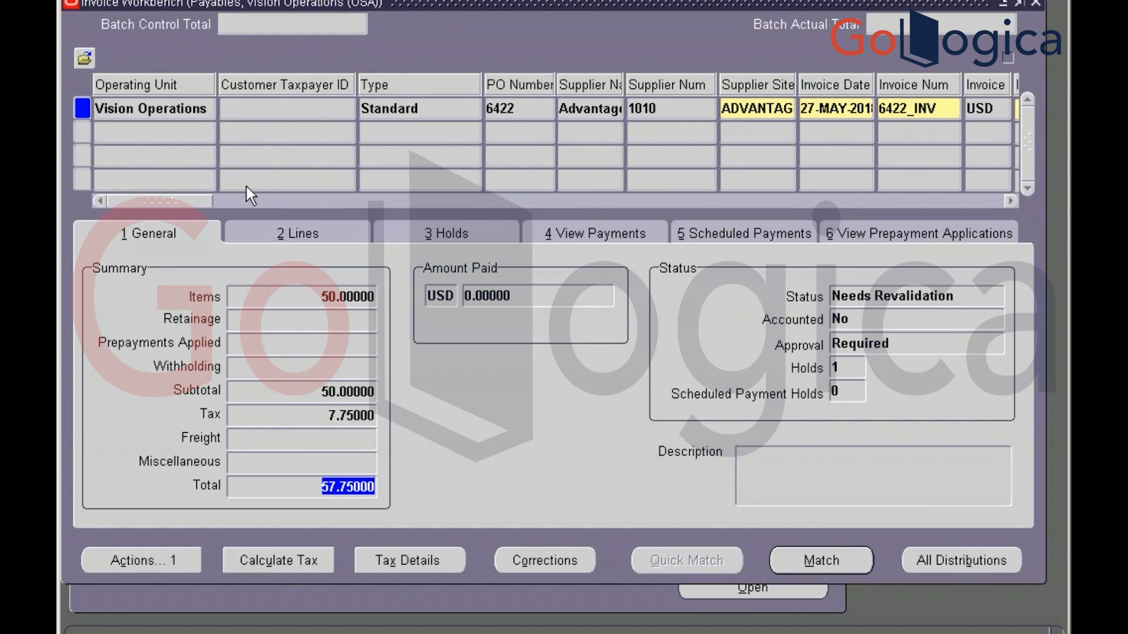
left_click_drag(203, 197, 235, 199)
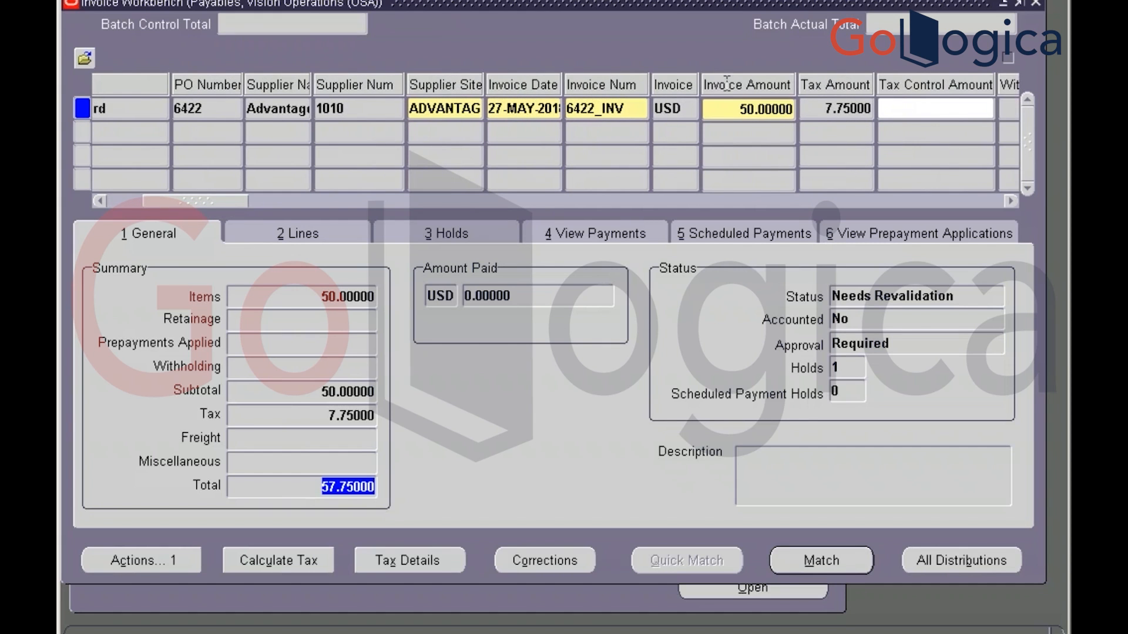
left_click(729, 102)
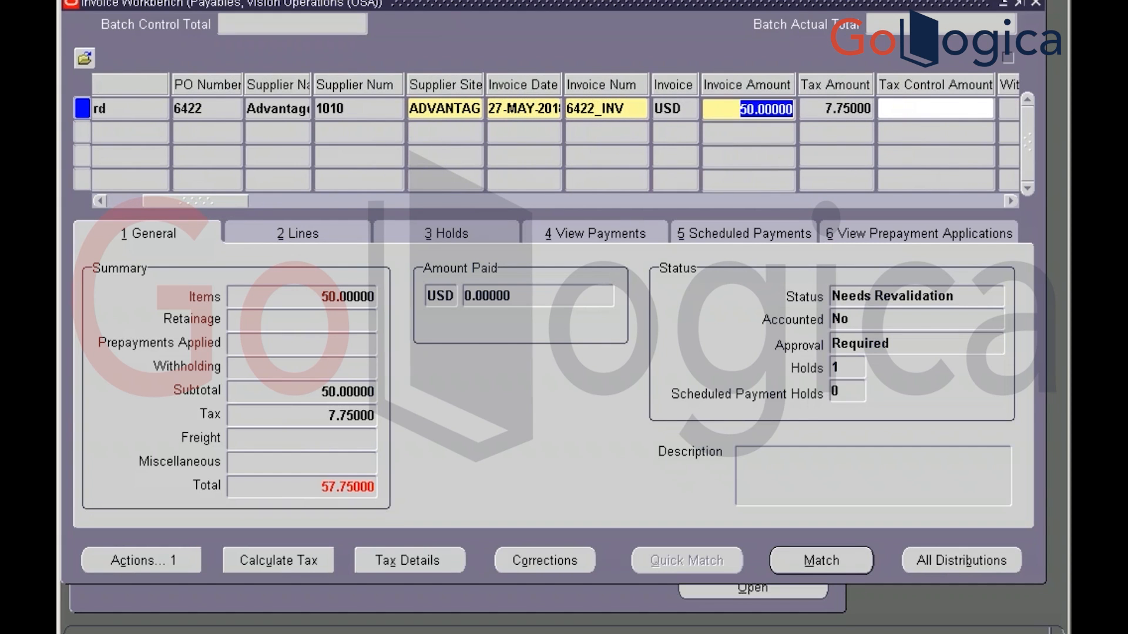
key("ctrl+v")
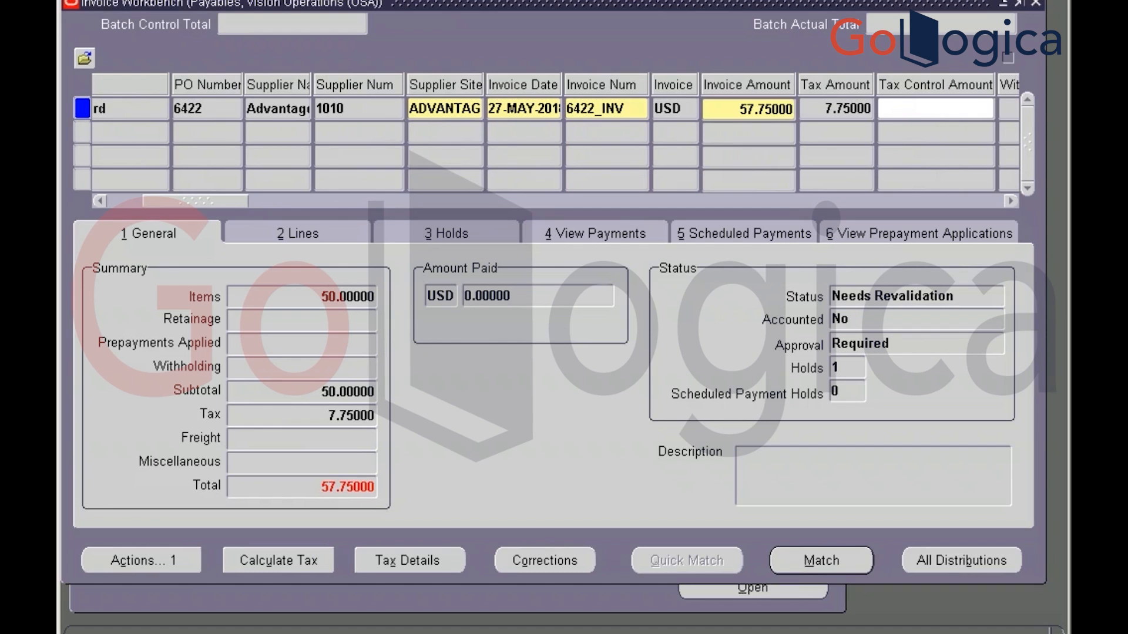
key("Tab")
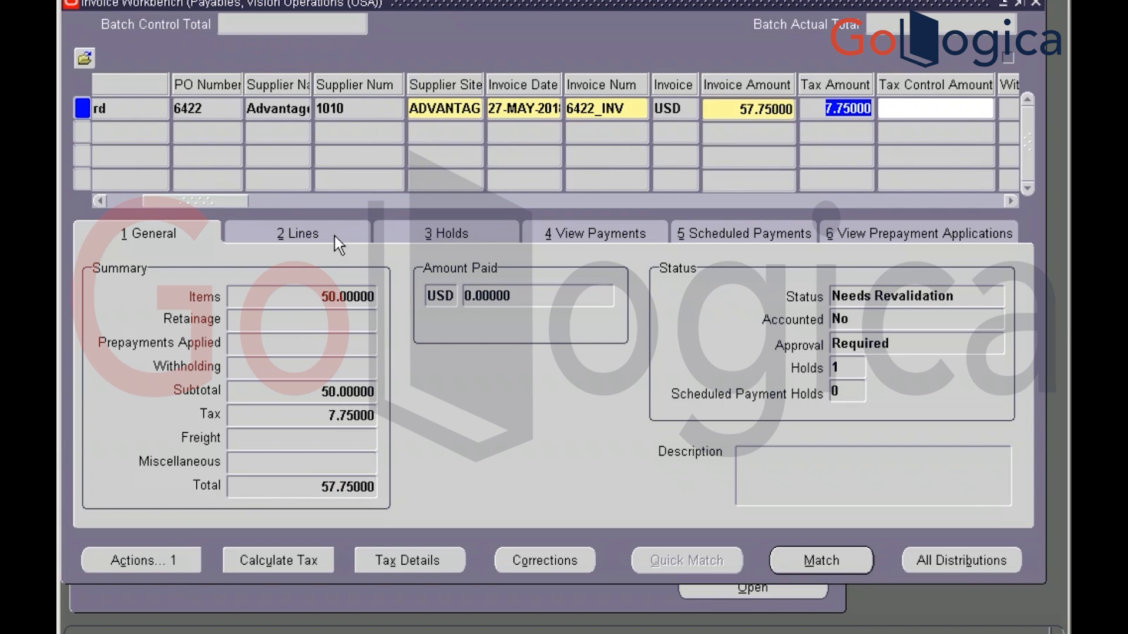
key("alt+Tab")
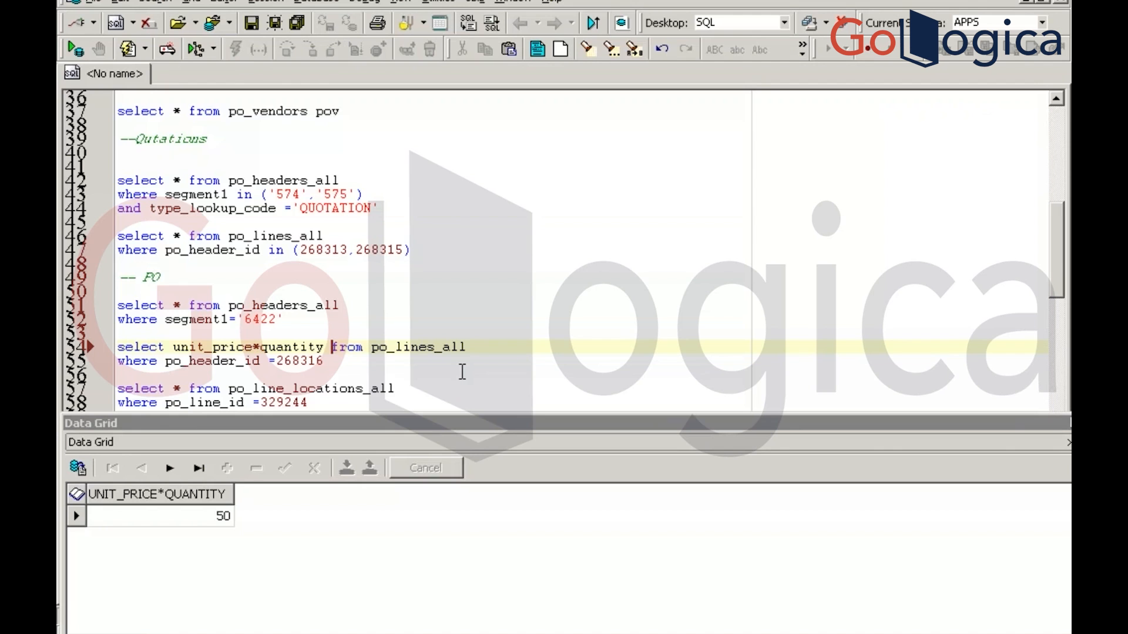
Under a '-- invoices' comment, write select * from ap_invoices_all where invoice_num = ''
left_click(462, 371)
scroll(463, 371, "down", 7)
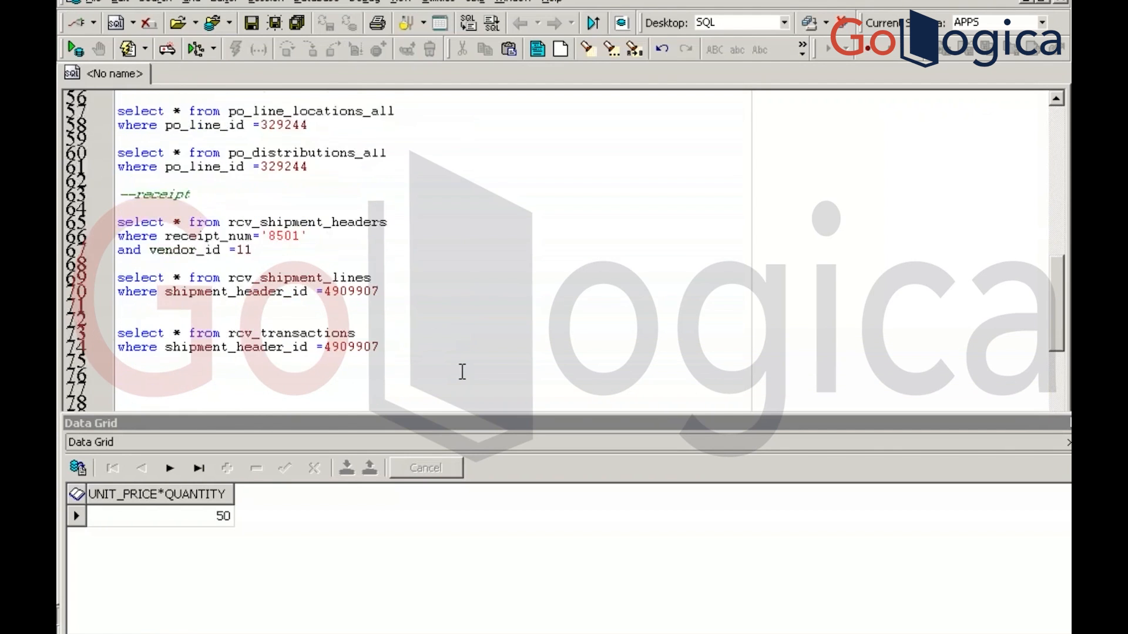
scroll(462, 371, "down", 6)
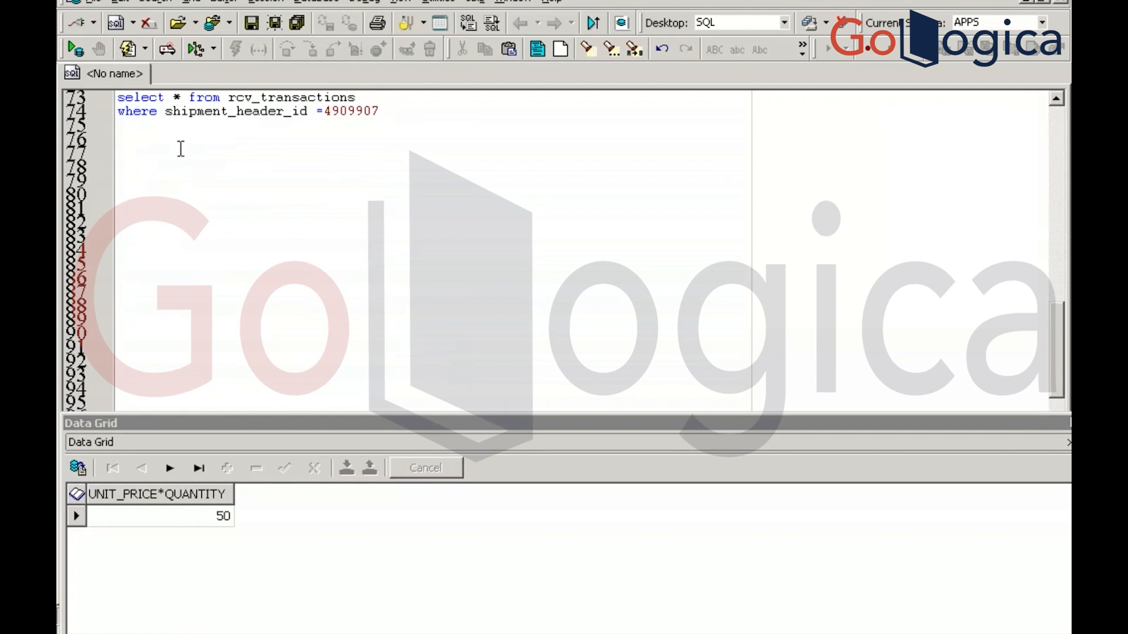
left_click(155, 146)
type("-")
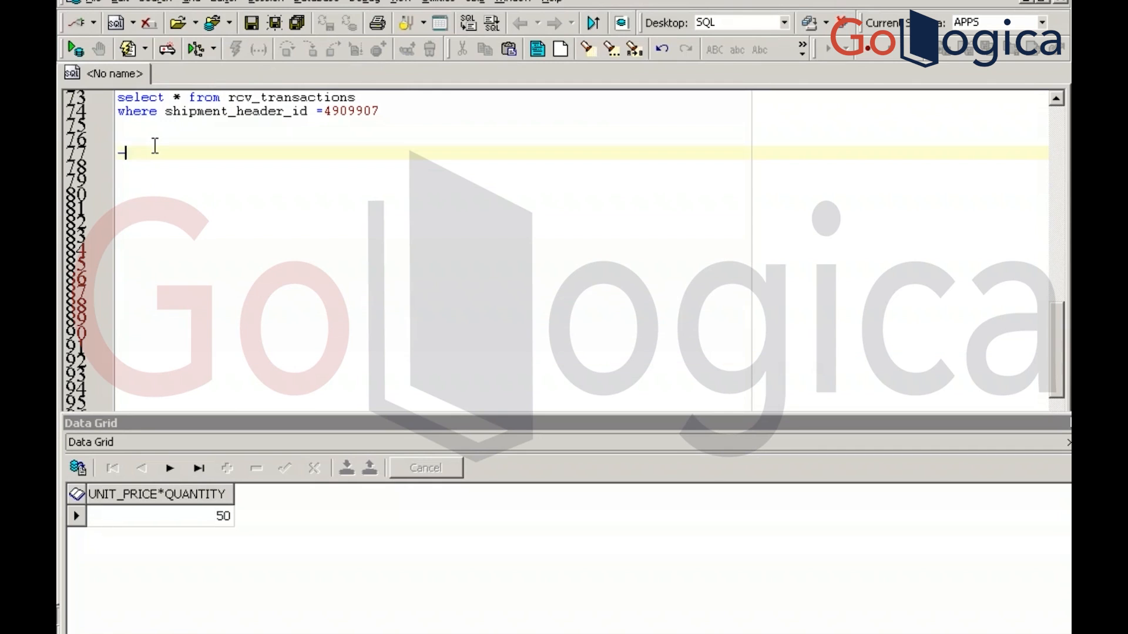
type("- invoices")
key("Return")
key("Return")
type("select * from ")
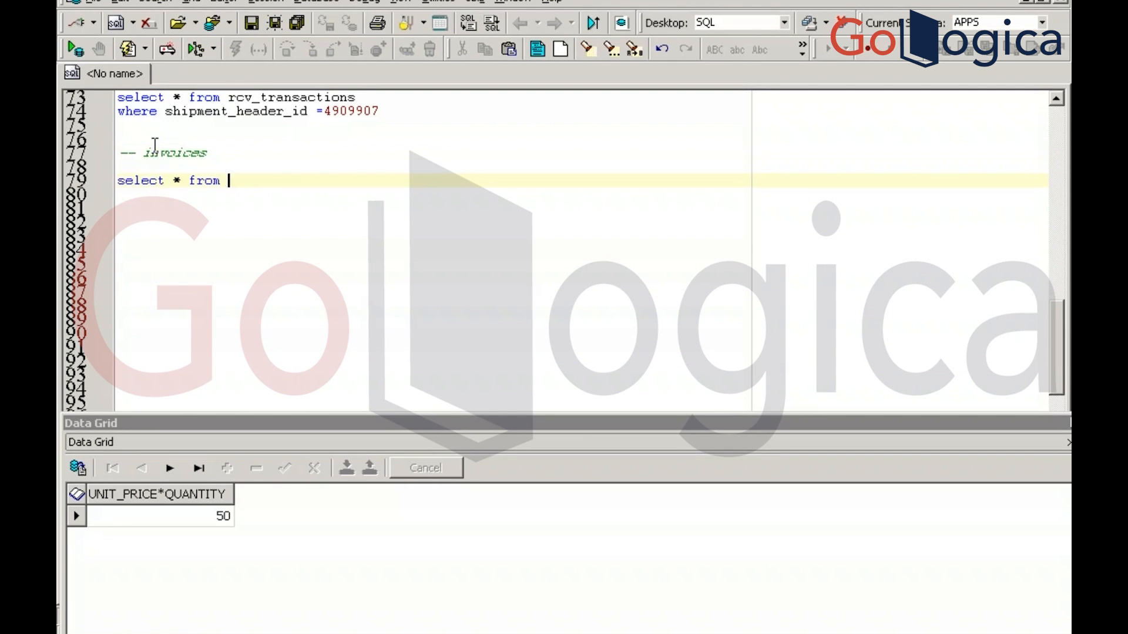
type("ap_invoices_all")
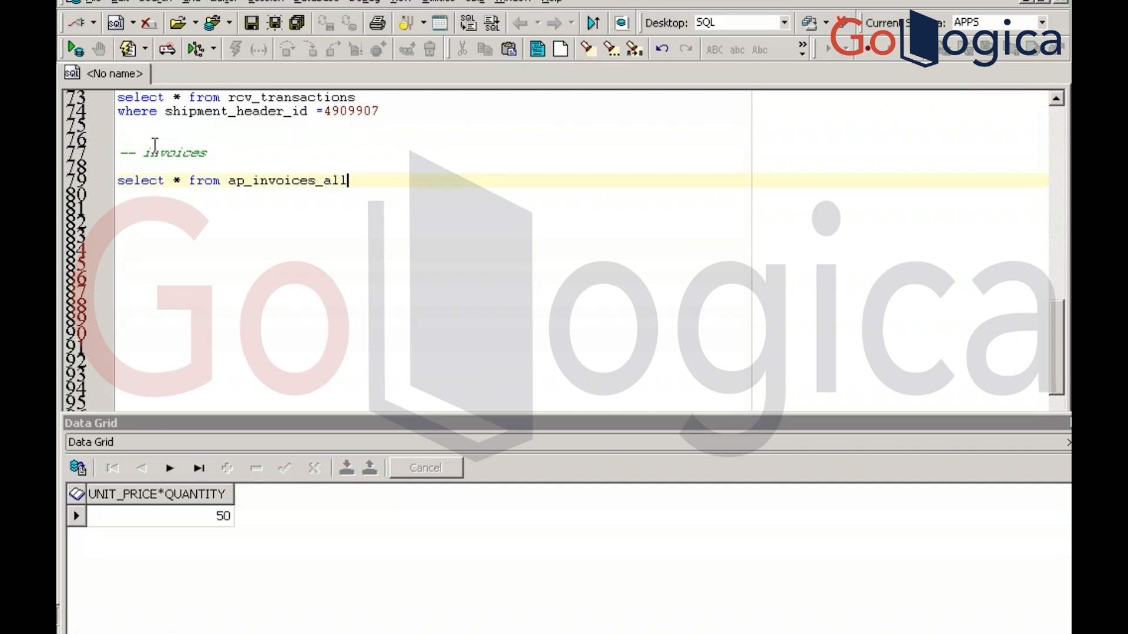
key("Return")
type("where ")
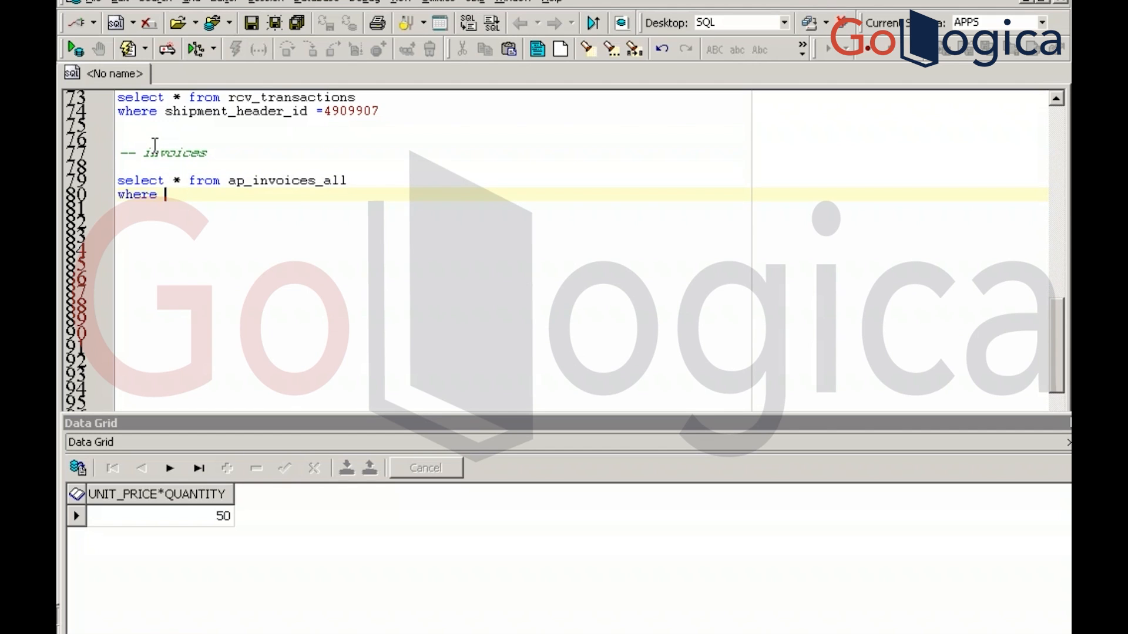
type("invoice_num =''")
key("Left")
Fill in 6422_INV copied from the Invoice Workbench and run the query, returning INVOICE_ID 361305
key("alt+Tab")
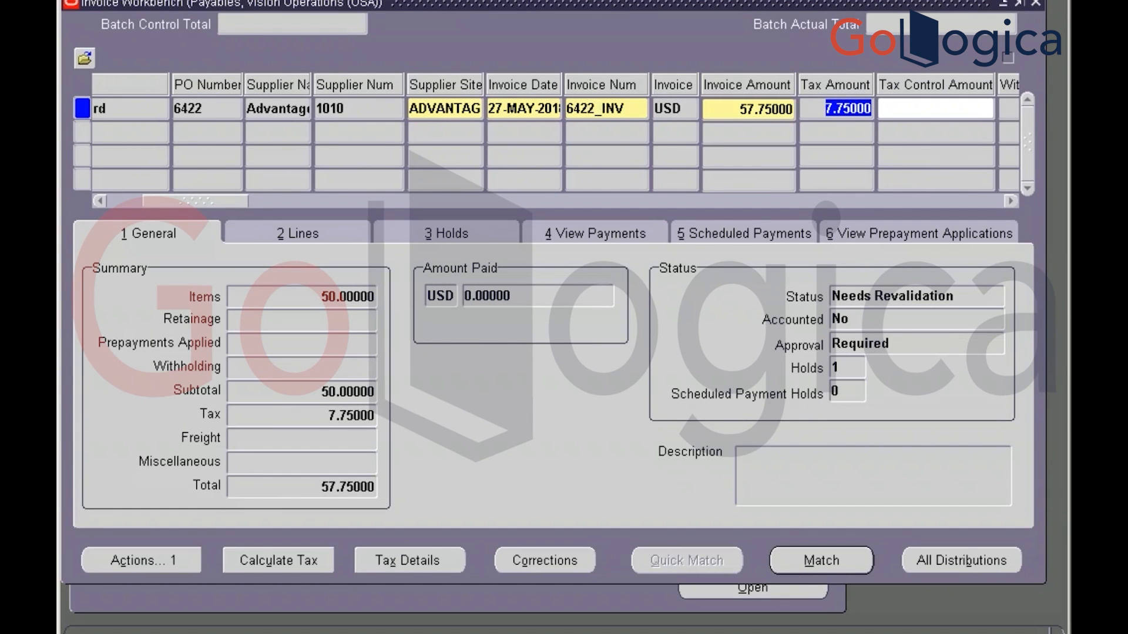
double_click(595, 107)
key("ctrl+c")
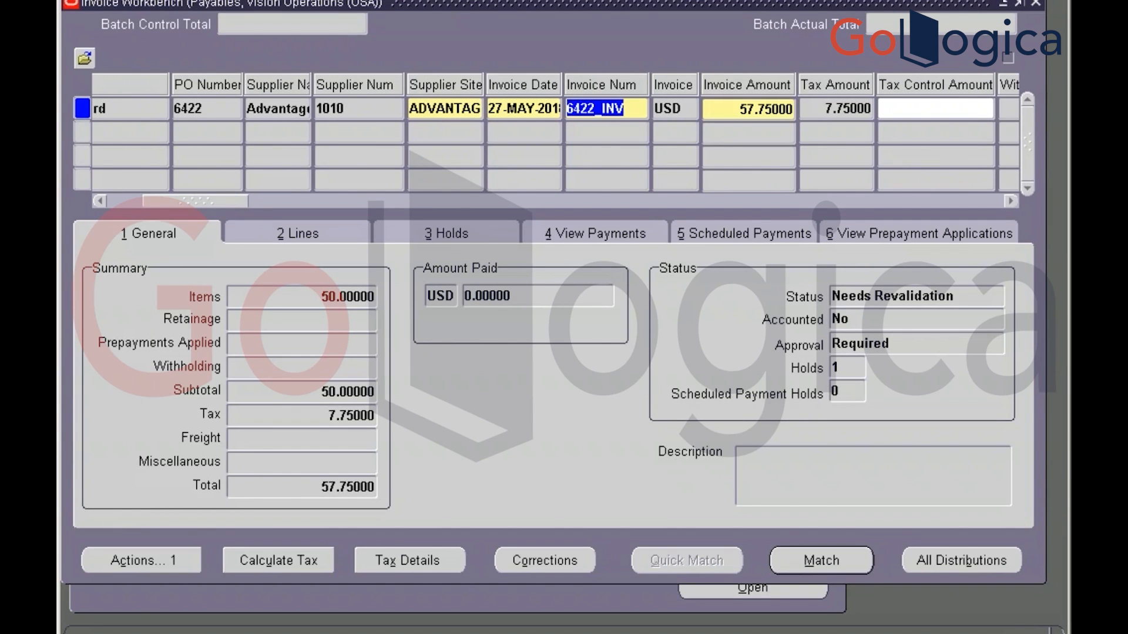
key("alt+Tab")
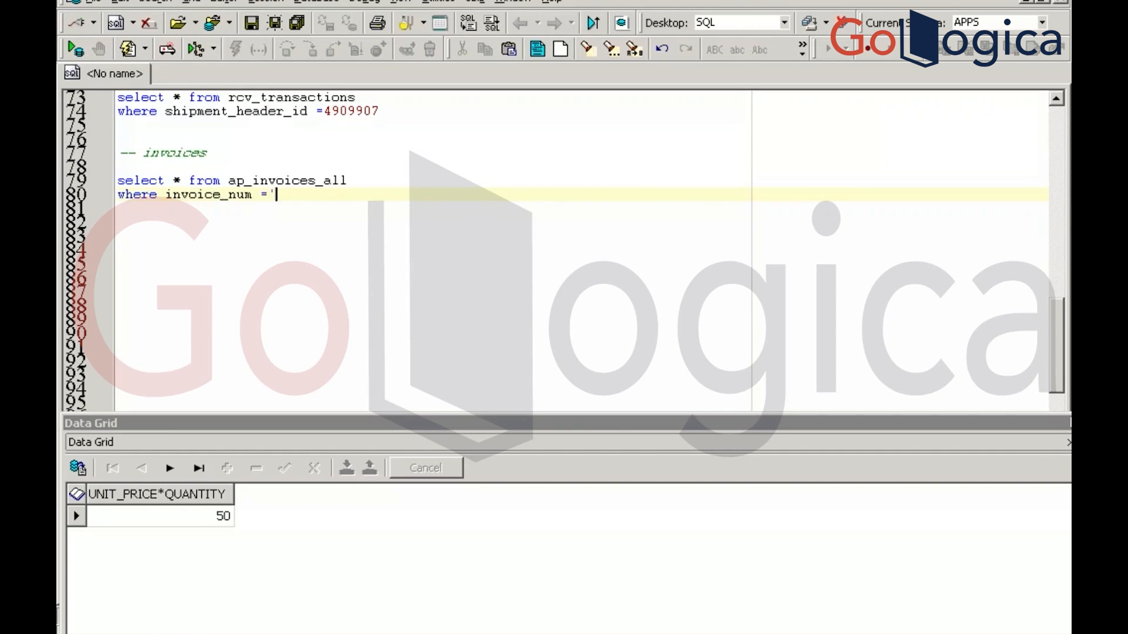
key("ctrl+v")
type("'")
key("F9")
key("Return")
key("Return")
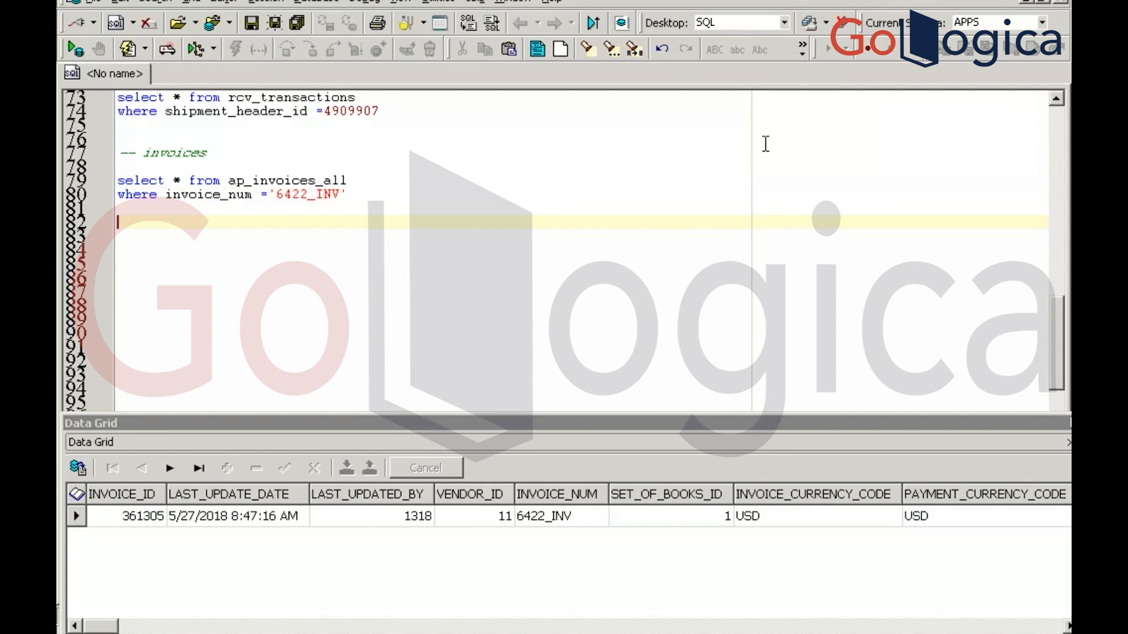
Run select * from ap_invoice_lines_all, then rerun the invoice header query to see its id
type("select * from ap")
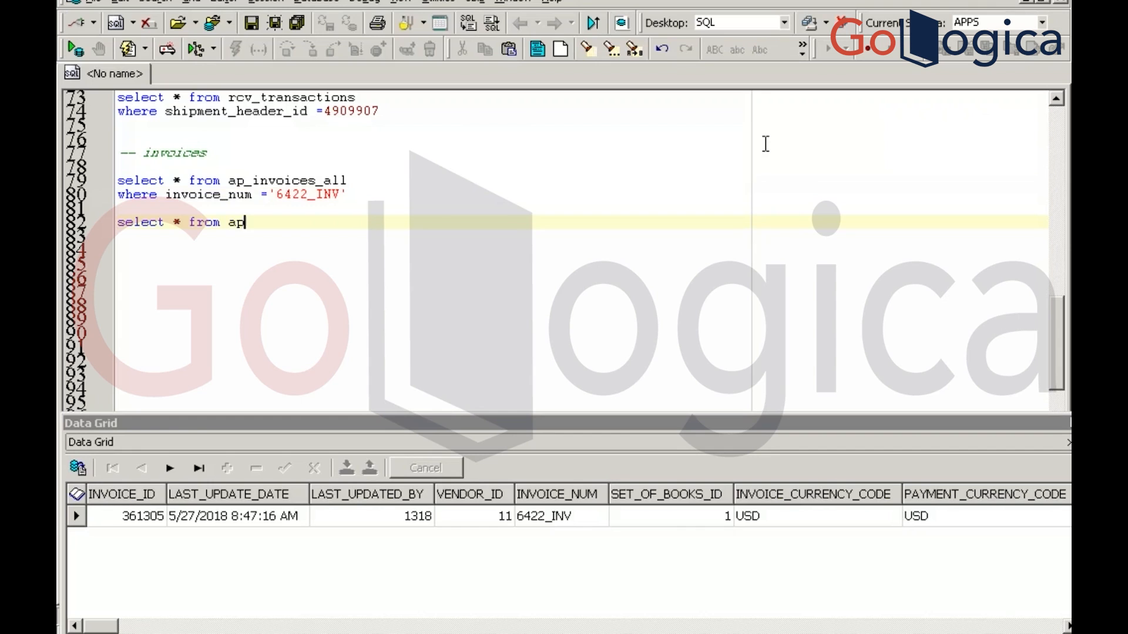
type("_invoice_lines")
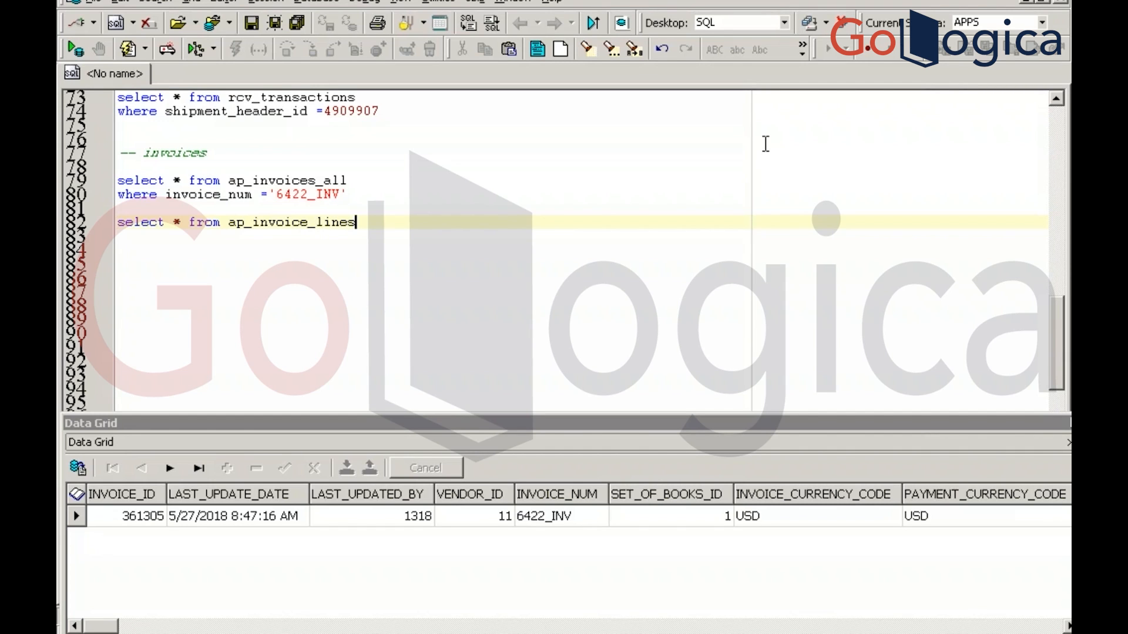
type("_all")
key("F9")
key("Return")
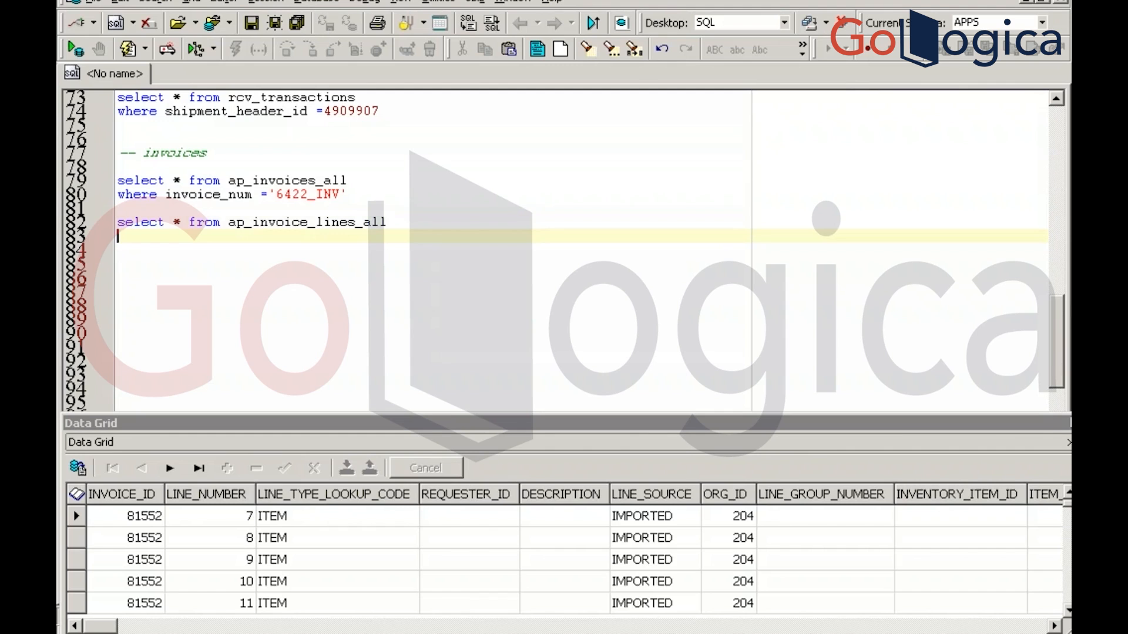
left_click(348, 194)
key("F9")
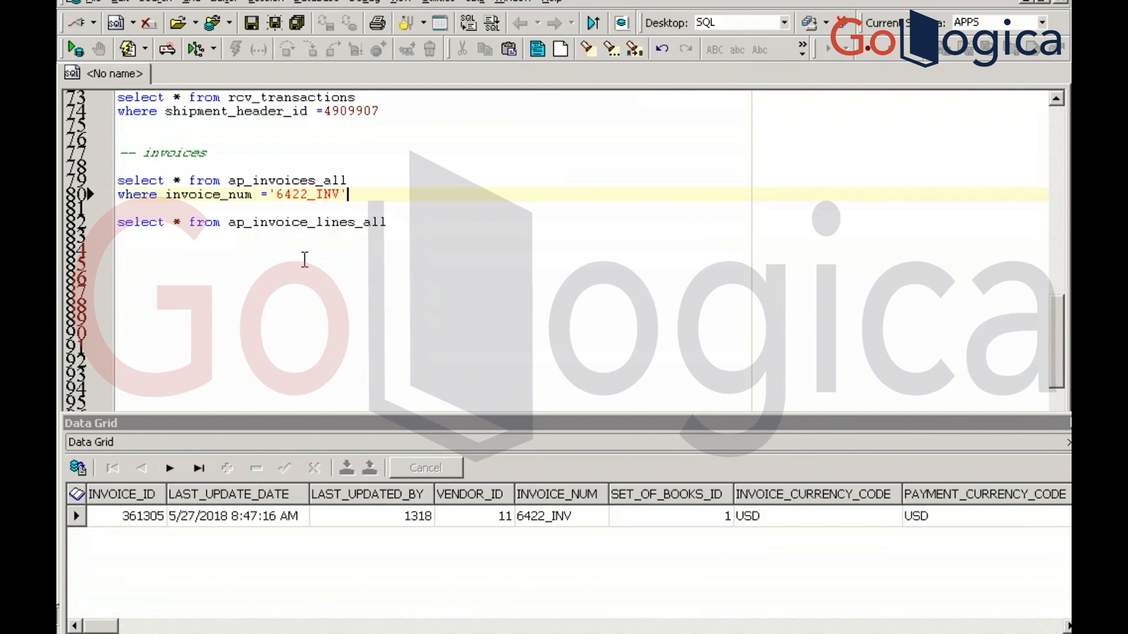
Filter the invoice lines query where invoice_id = 361305, copied from the Data Grid
left_click(404, 225)
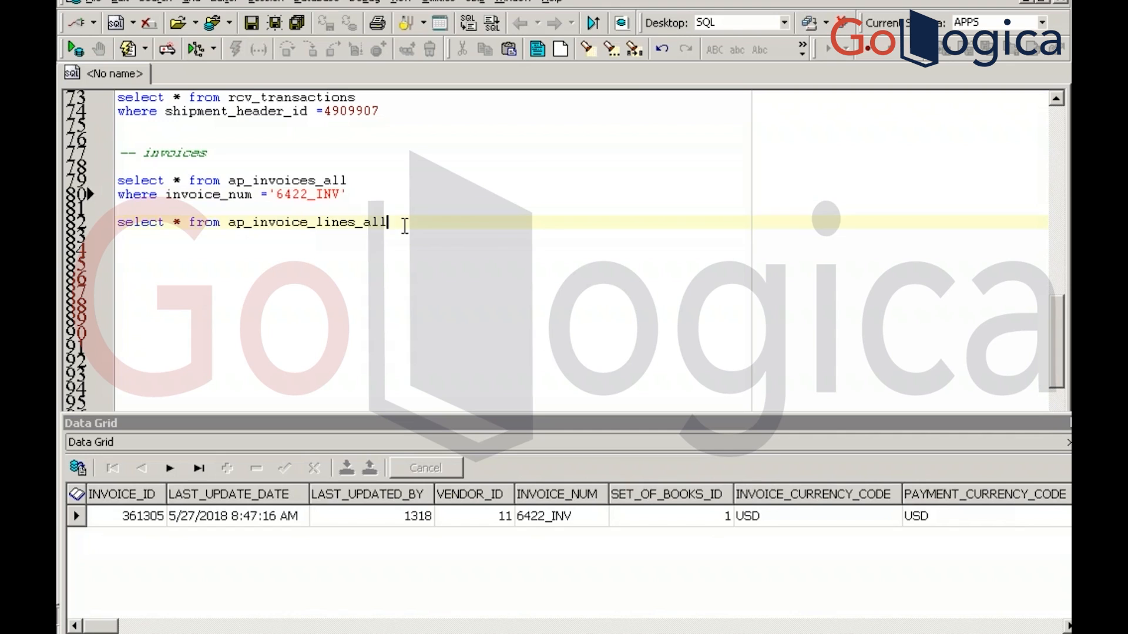
key("Return")
type("where")
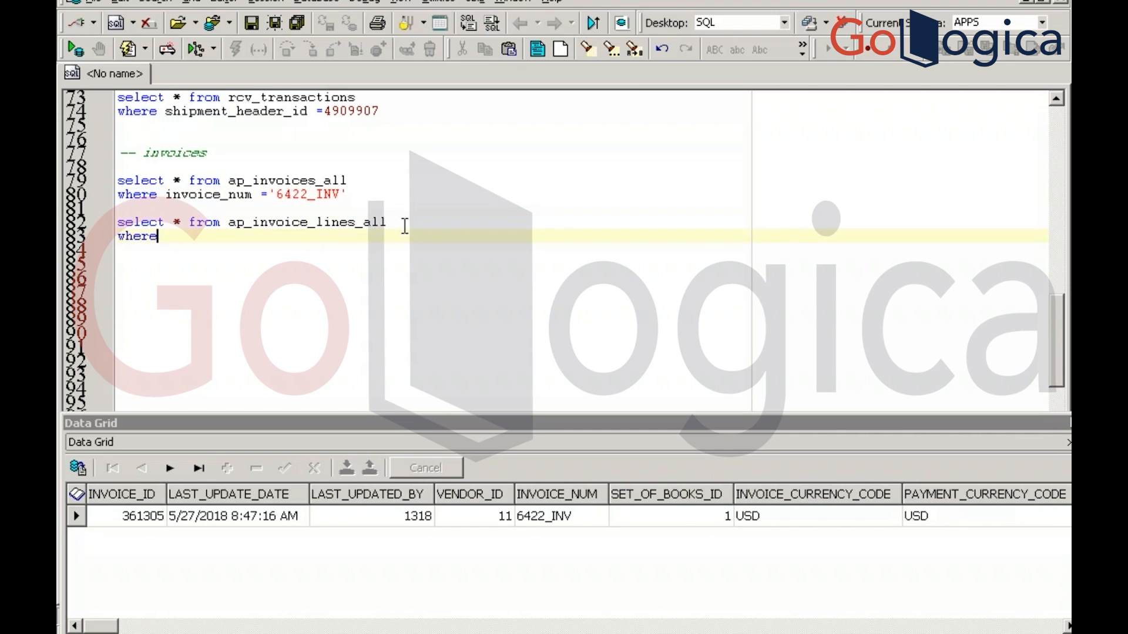
type(" invoice_id =")
left_click(139, 517)
left_click(139, 516)
key("ctrl+c")
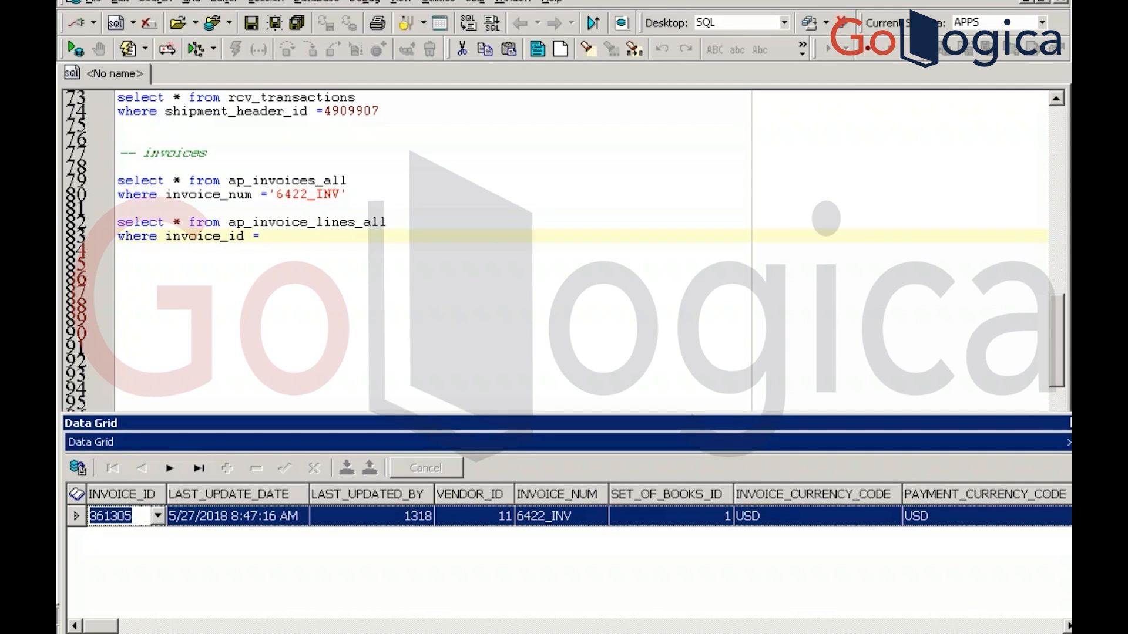
left_click(309, 234)
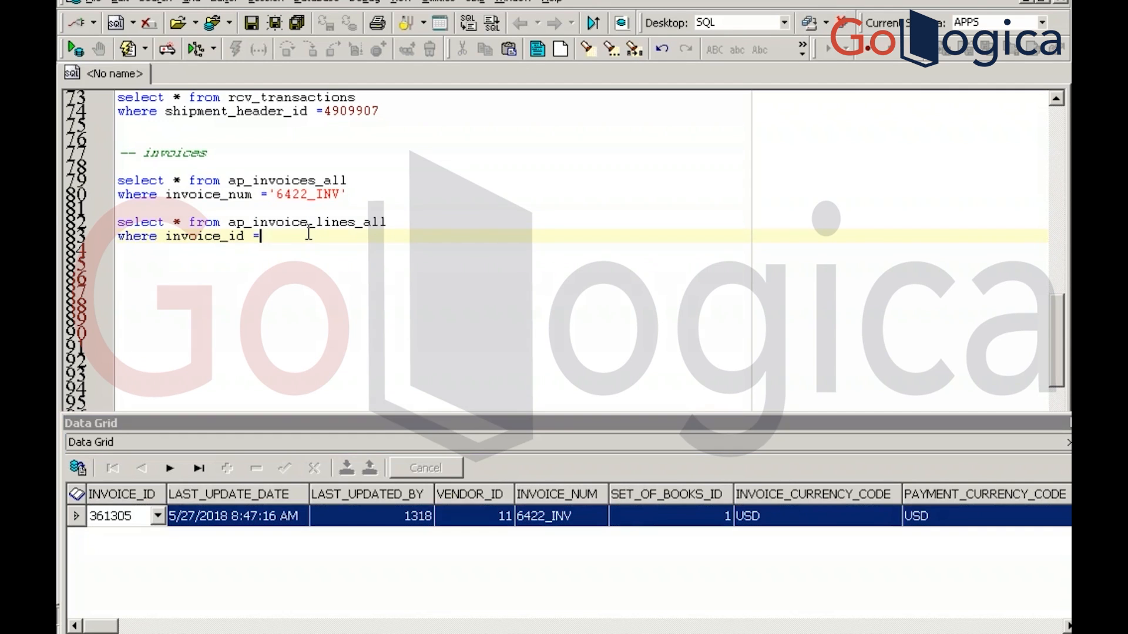
key("ctrl+v")
Begin a select * from ap_invoice_distribution query on the next line
key("Return")
key("Return")
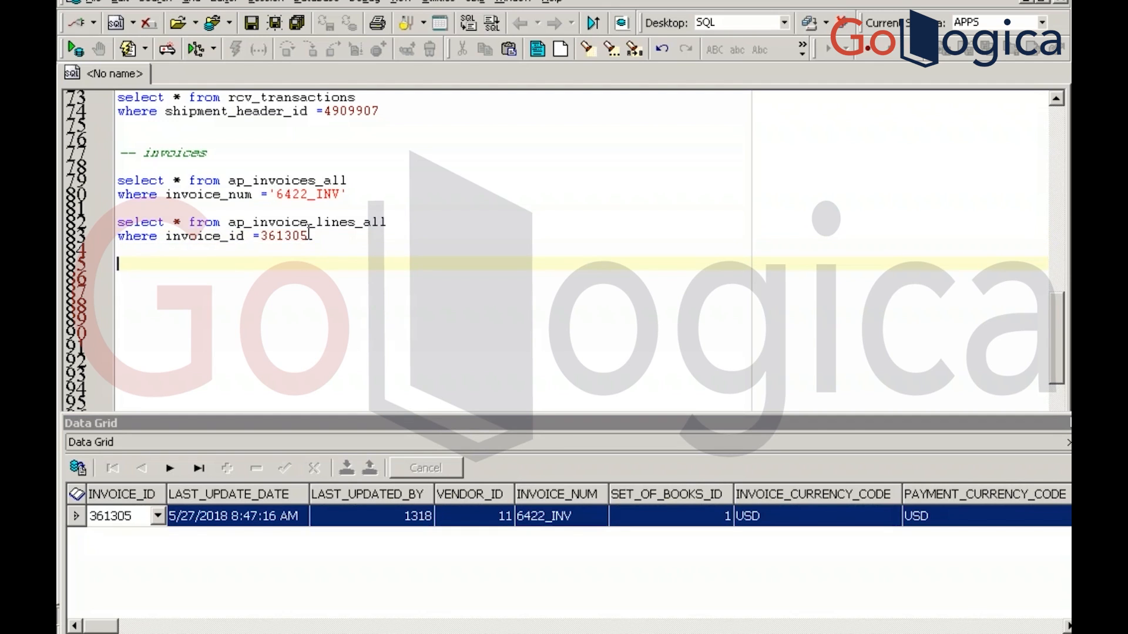
type("select * from ap")
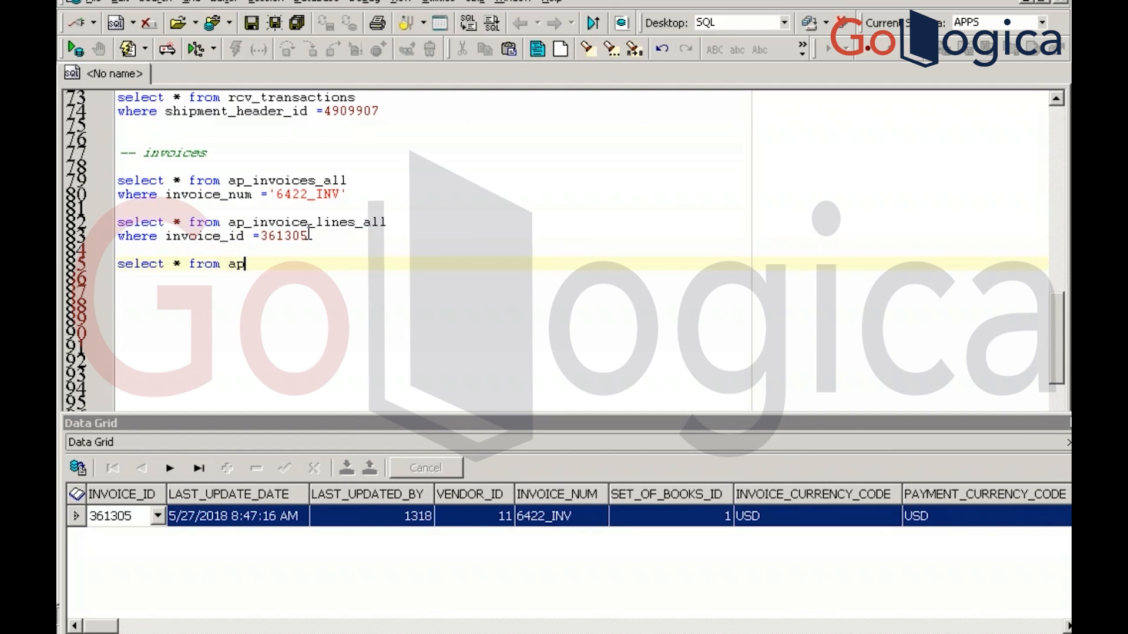
type("_invoice_direc")
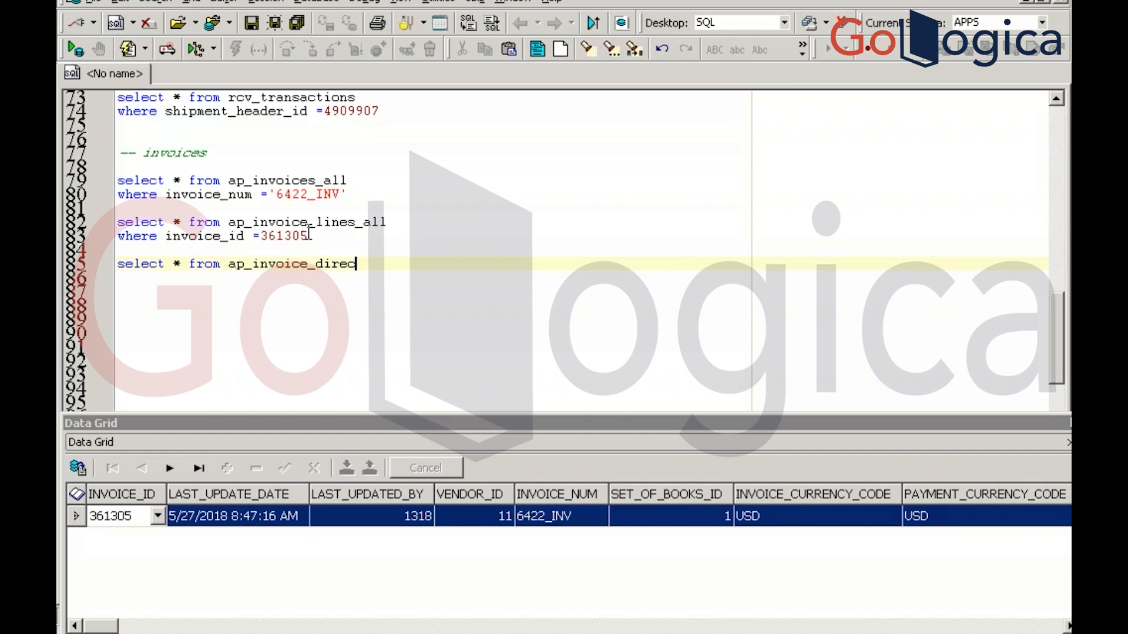
key("BackSpace")
key("BackSpace")
key("BackSpace")
type("stribution")
Fix the table-name typo to ap_invoice_distributions_all and run the distributions query
type("_all")
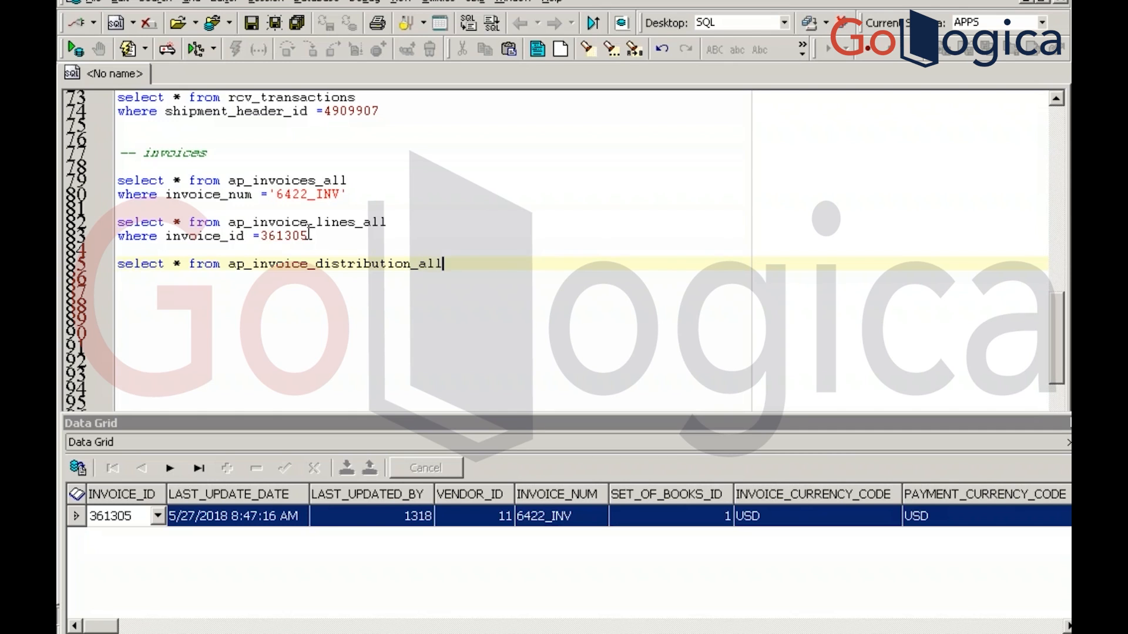
key("F9")
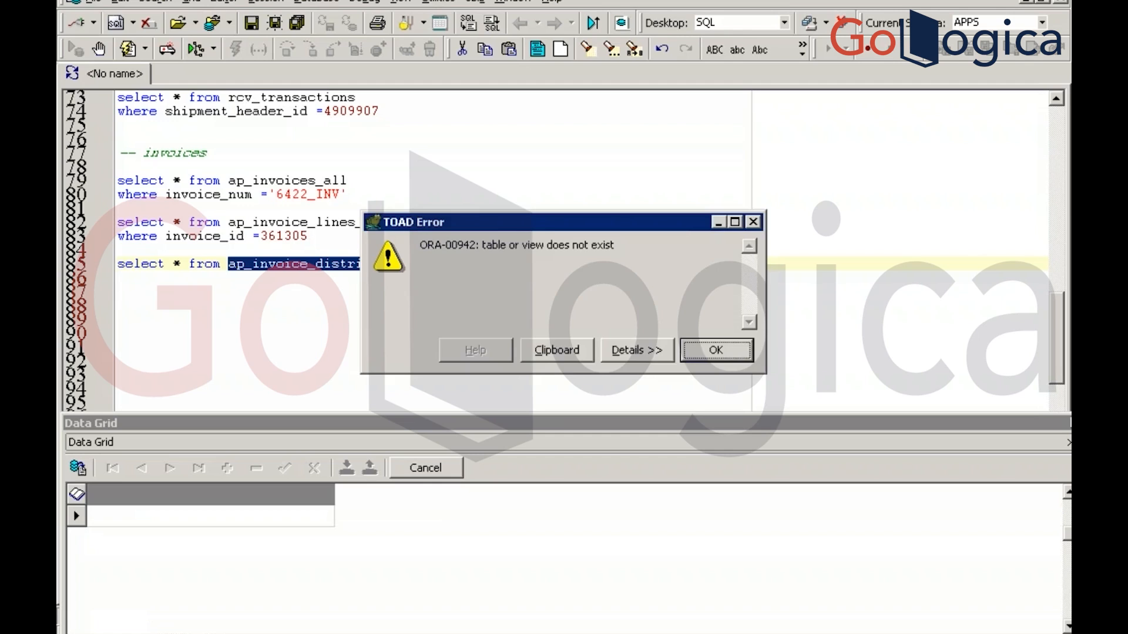
key("Return")
key("Left")
key("Right")
key("Right")
key("Right")
key("Right")
key("Right")
key("Right")
key("Right")
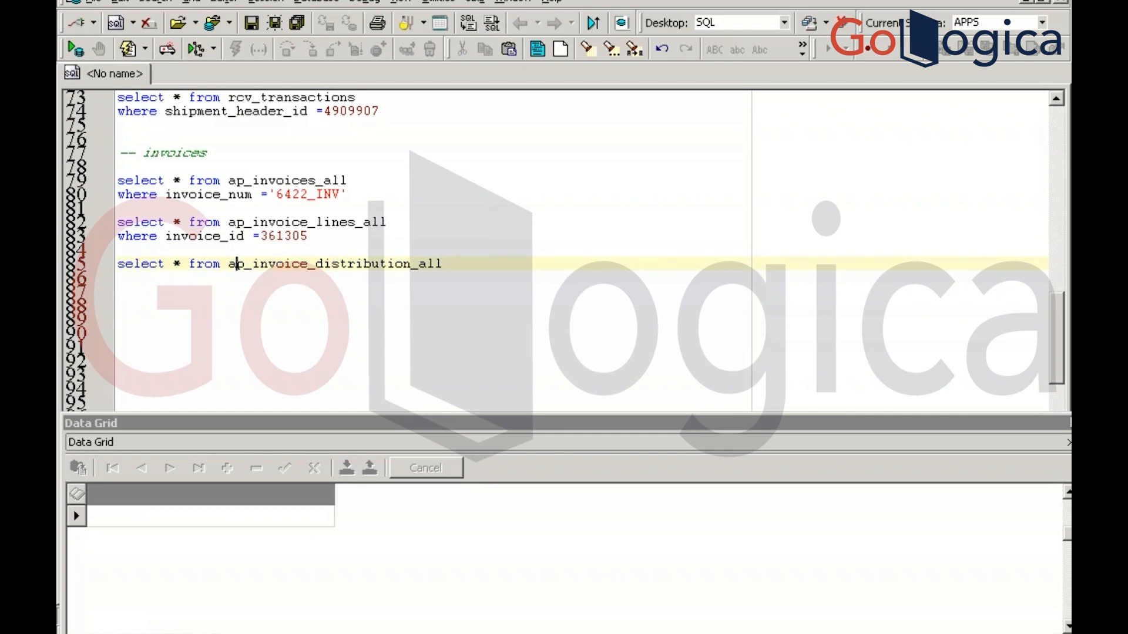
key("Right")
key("Right")
key("Right")
key("Right")
key("Right")
key("Right")
key("Right")
key("Right")
key("Right")
key("Right")
key("Right")
key("Right")
key("Right")
key("Right")
key("Right")
key("Right")
type("s")
key("F9")
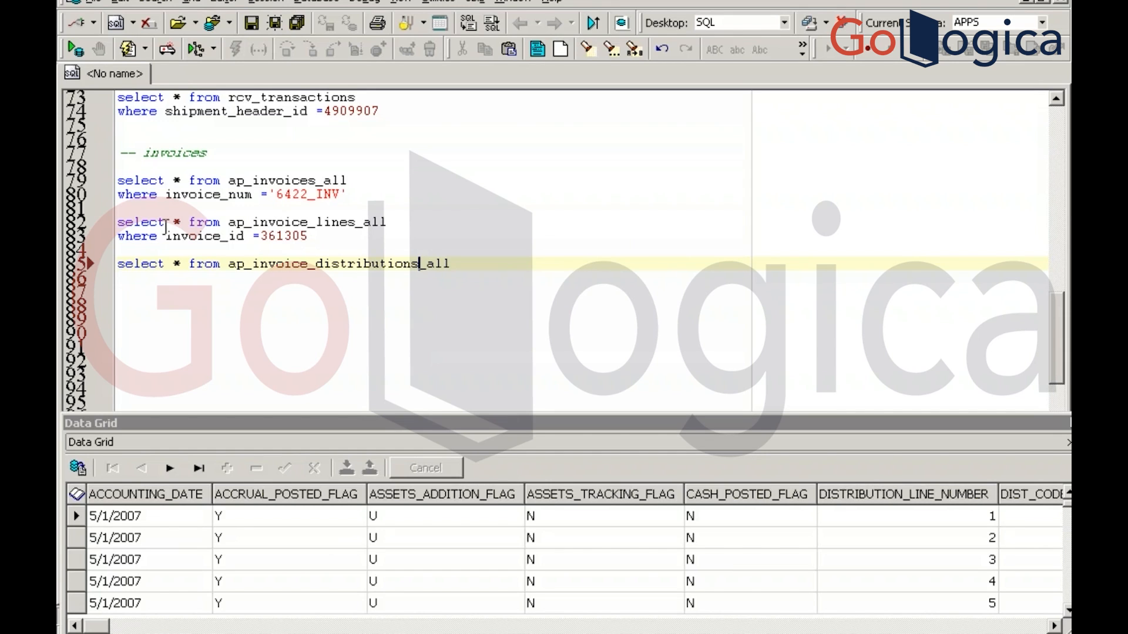
Paste the 'where invoice_id =361305' filter under the distributions query, run it, and return to the Invoice Workbench
left_click(118, 236)
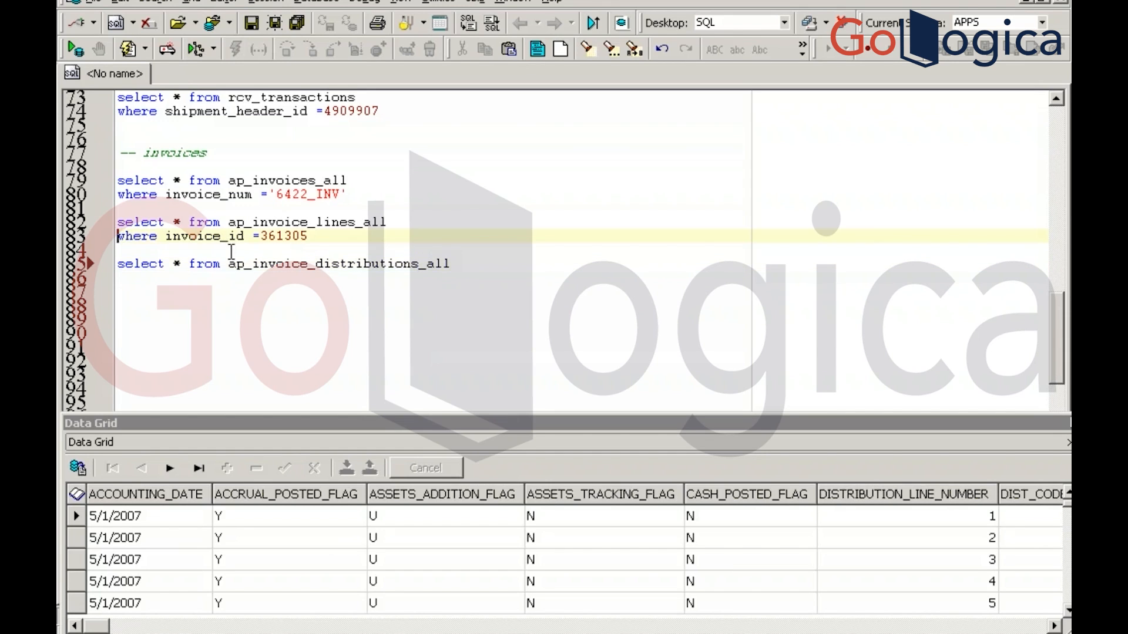
key("shift+Right")
key("shift+Right")
key("shift+Right")
key("shift+Right")
key("shift+Right")
key("shift+Right")
key("shift+Right")
key("shift+Right")
key("shift+Right")
key("shift+Right")
key("shift+Right")
key("shift+Right")
key("shift+Right")
key("shift+Right")
key("shift+Right")
key("shift+Right")
key("shift+Right")
key("shift+Right")
key("shift+Right")
key("shift+Right")
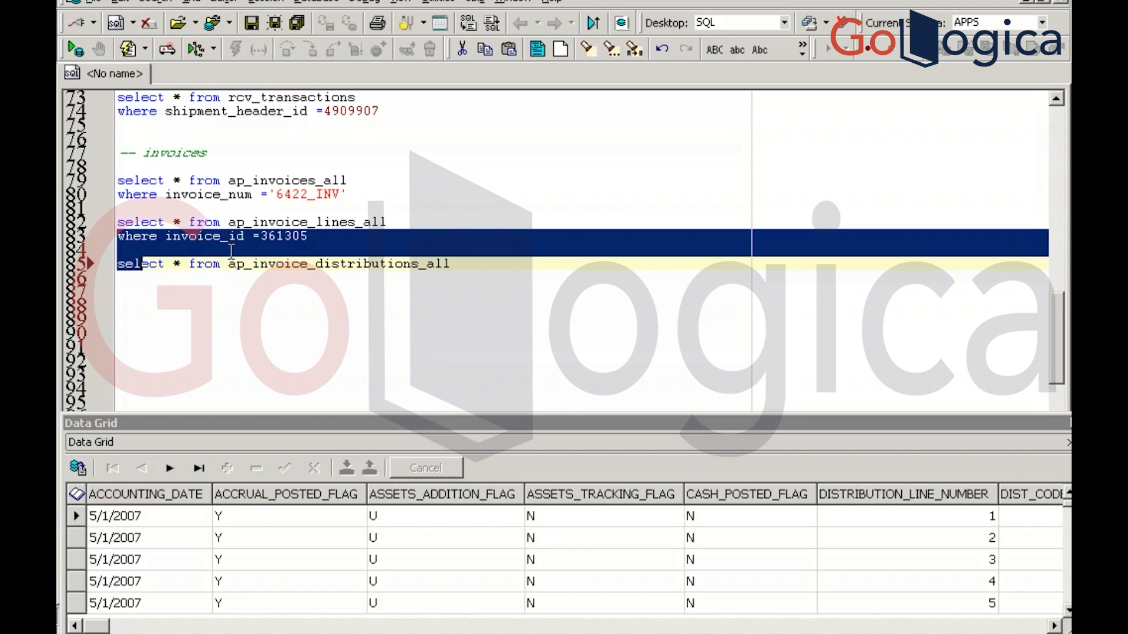
left_click(231, 251)
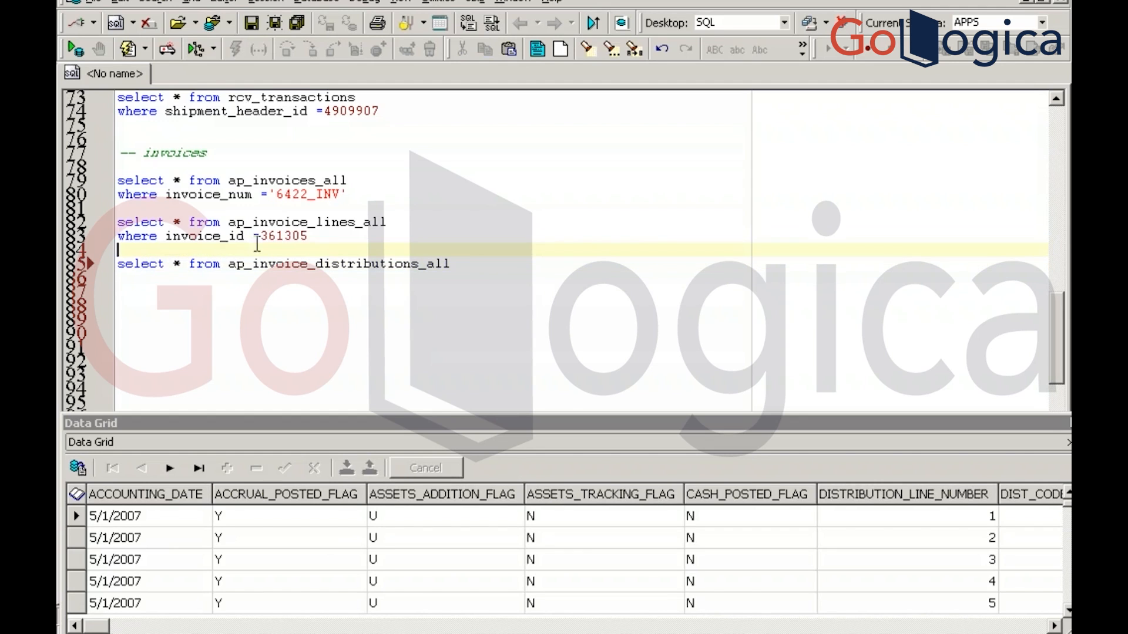
left_click_drag(317, 236, 114, 236)
key("ctrl+c")
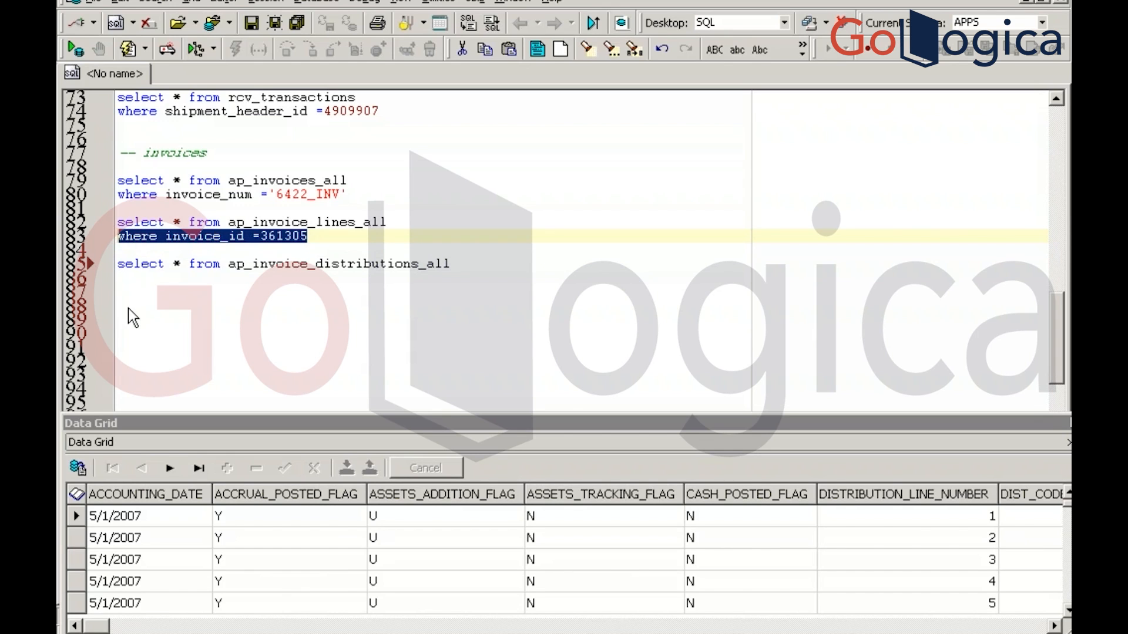
left_click(133, 280)
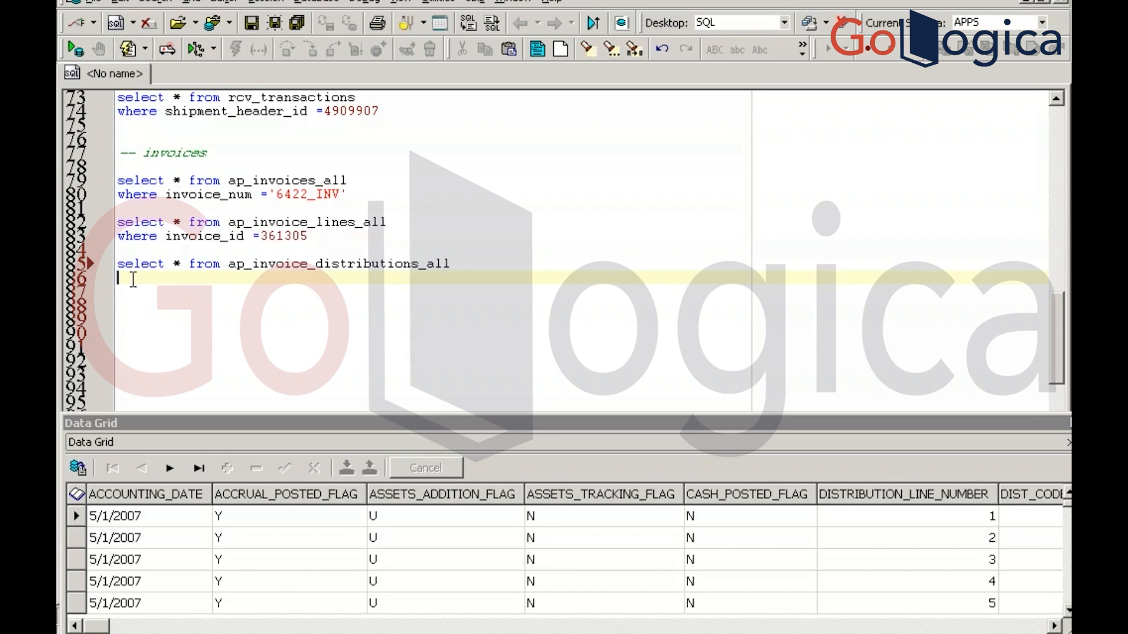
key("ctrl+v")
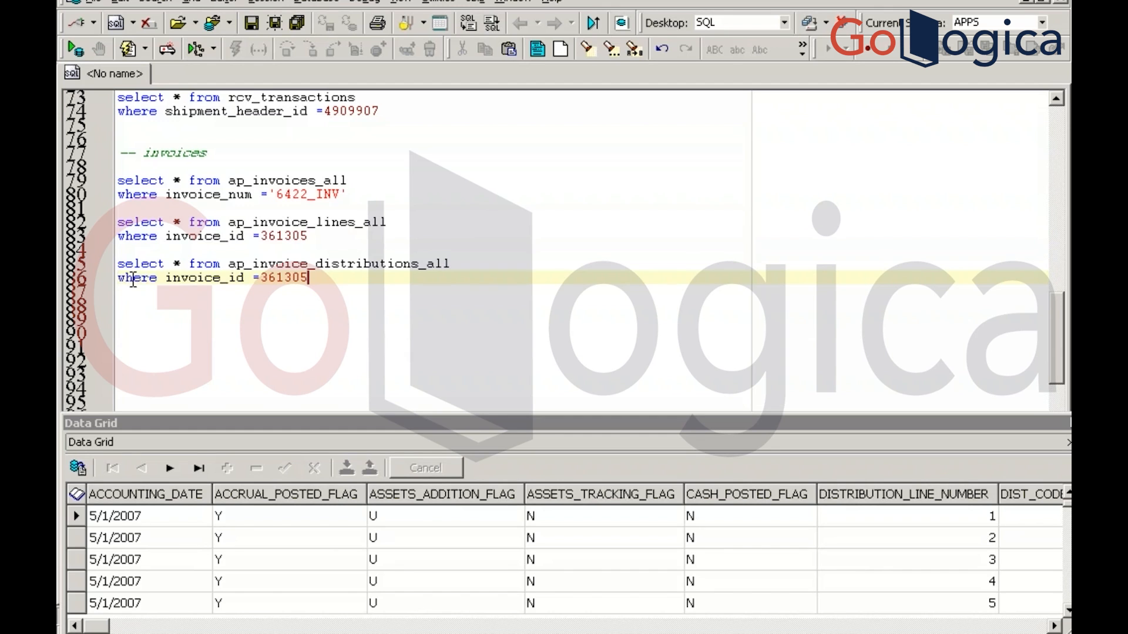
key("F9")
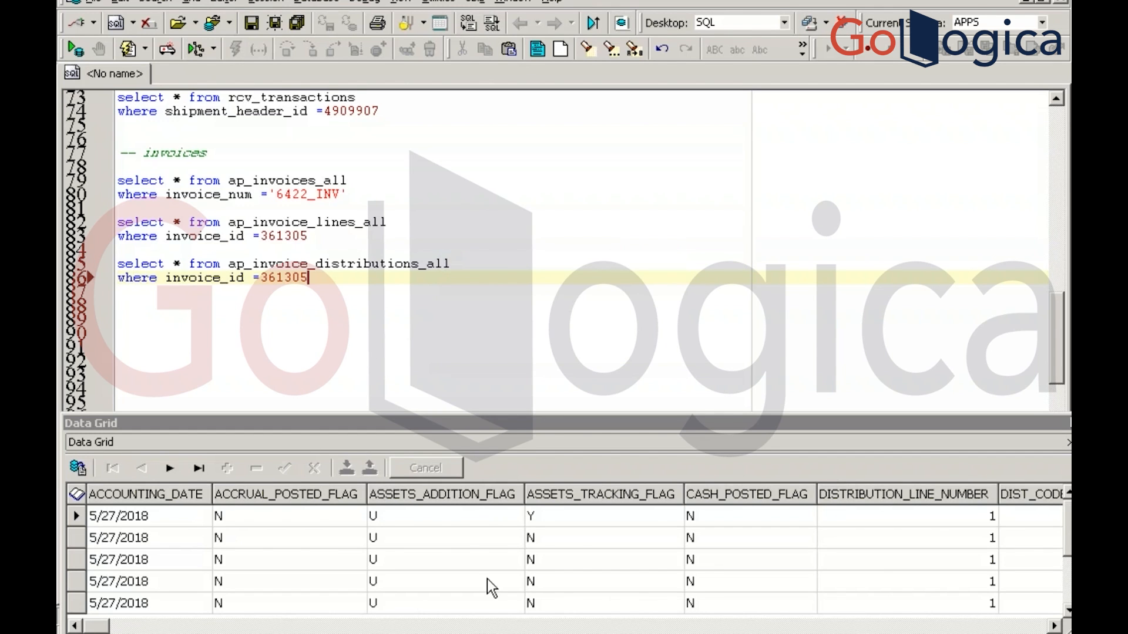
key("alt+Tab")
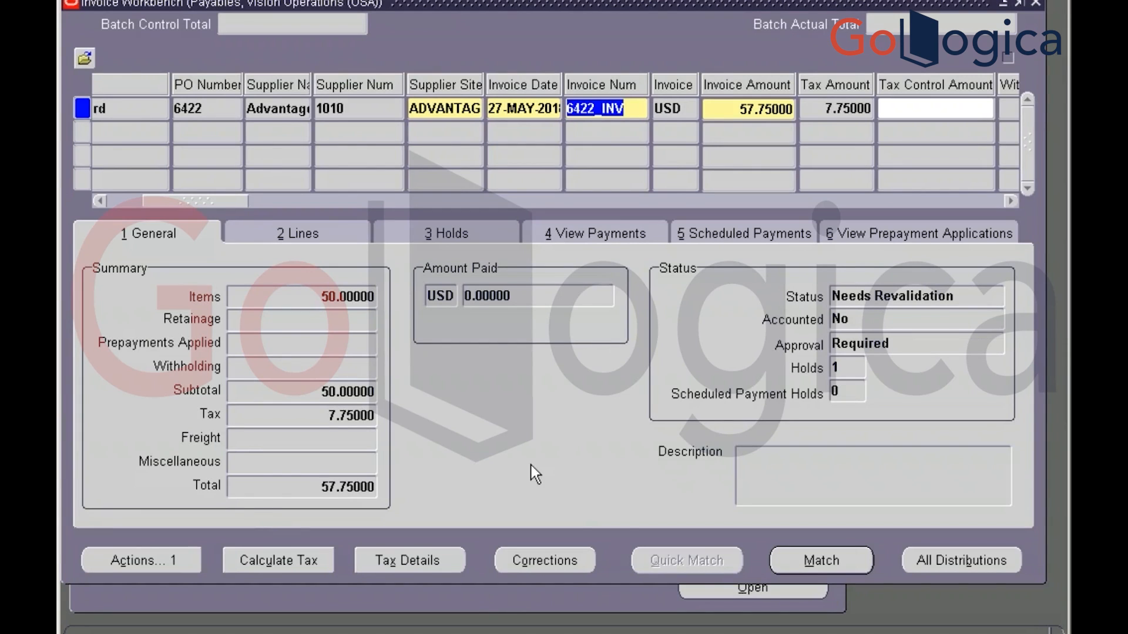
Review the Holds tab of invoice 6422_INV, which shows one Line Variance hold
left_click(192, 560)
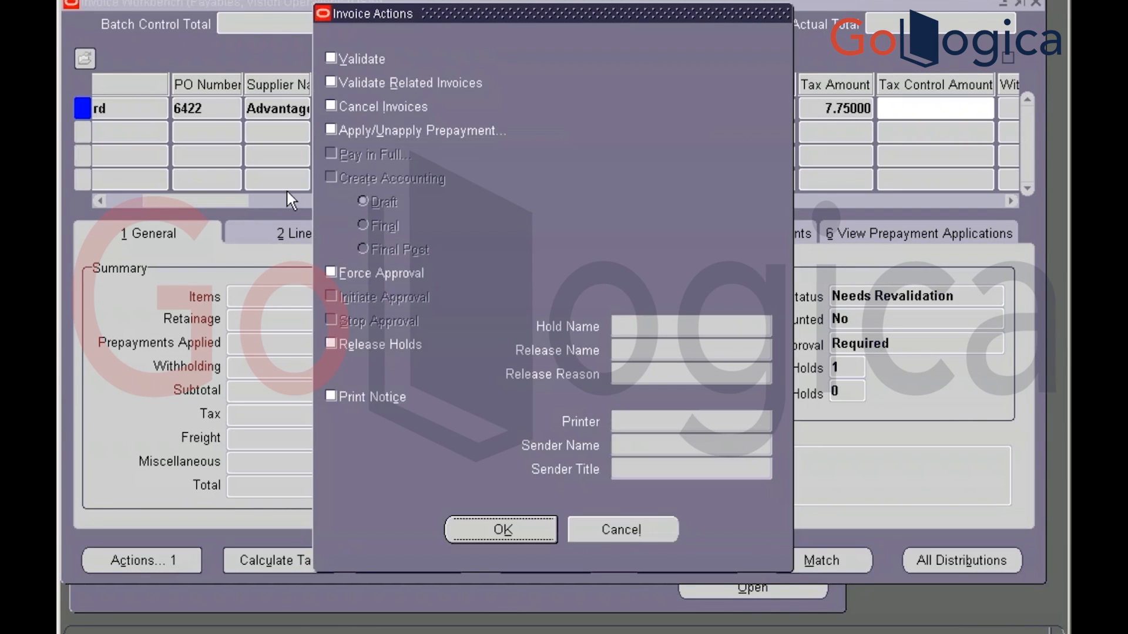
left_click(637, 532)
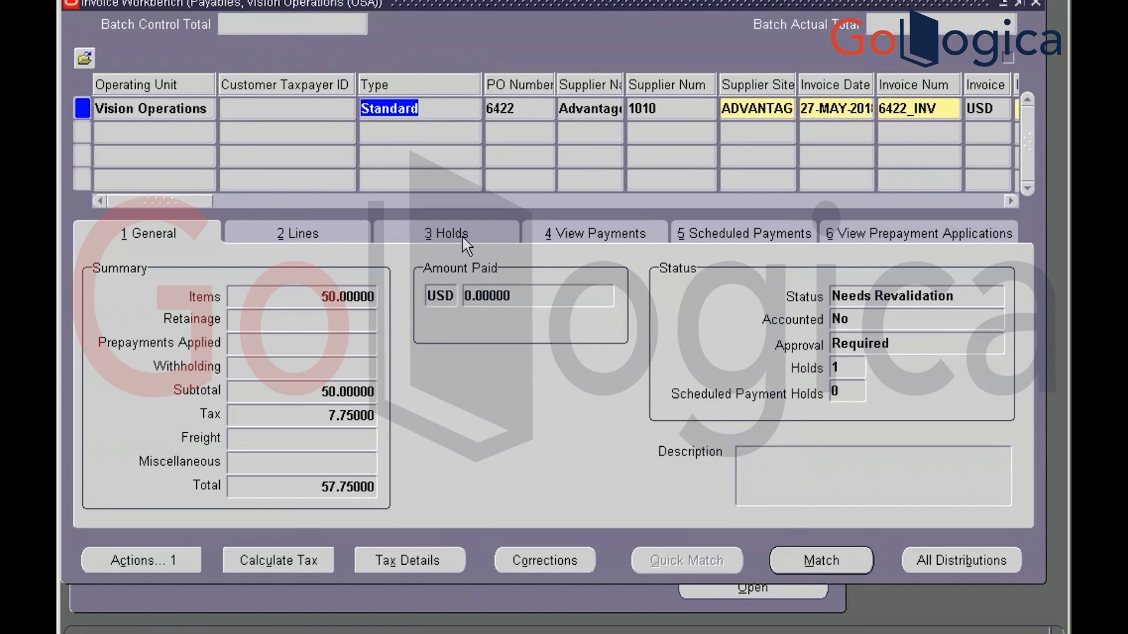
left_click(462, 237)
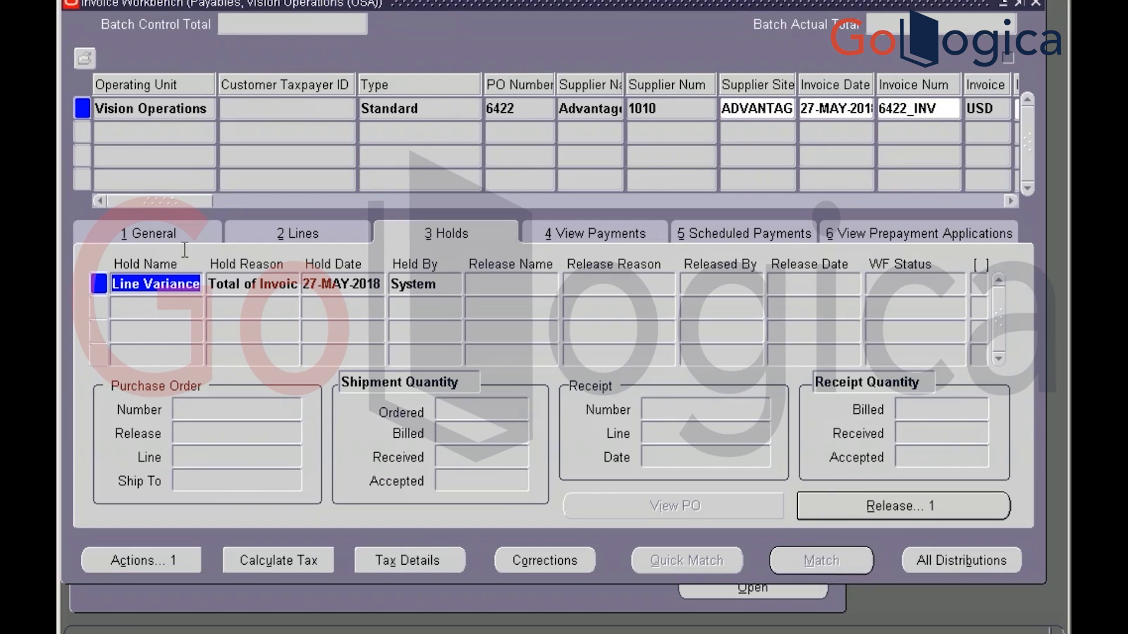
left_click(154, 233)
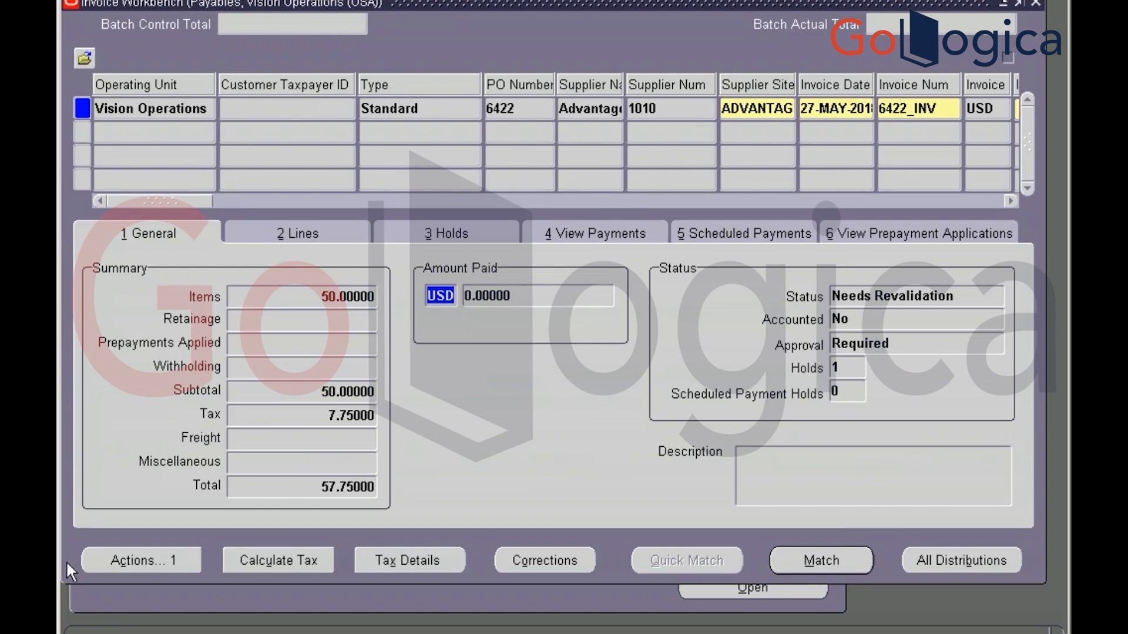
Submit invoice 6422_INV for validation through the Validate action
left_click(125, 558)
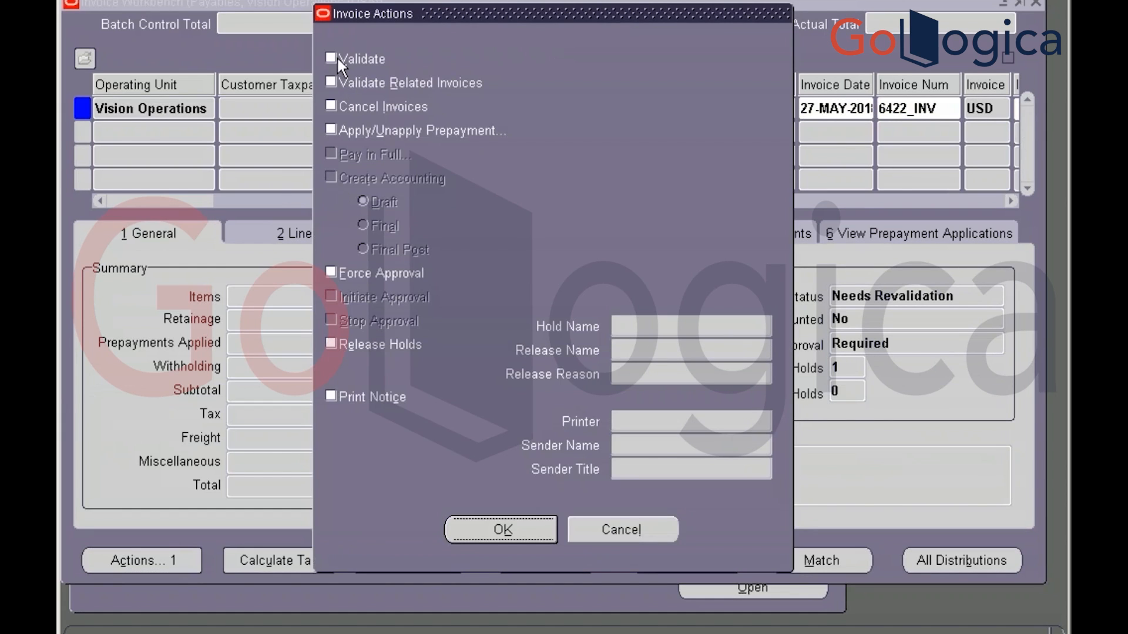
left_click(339, 59)
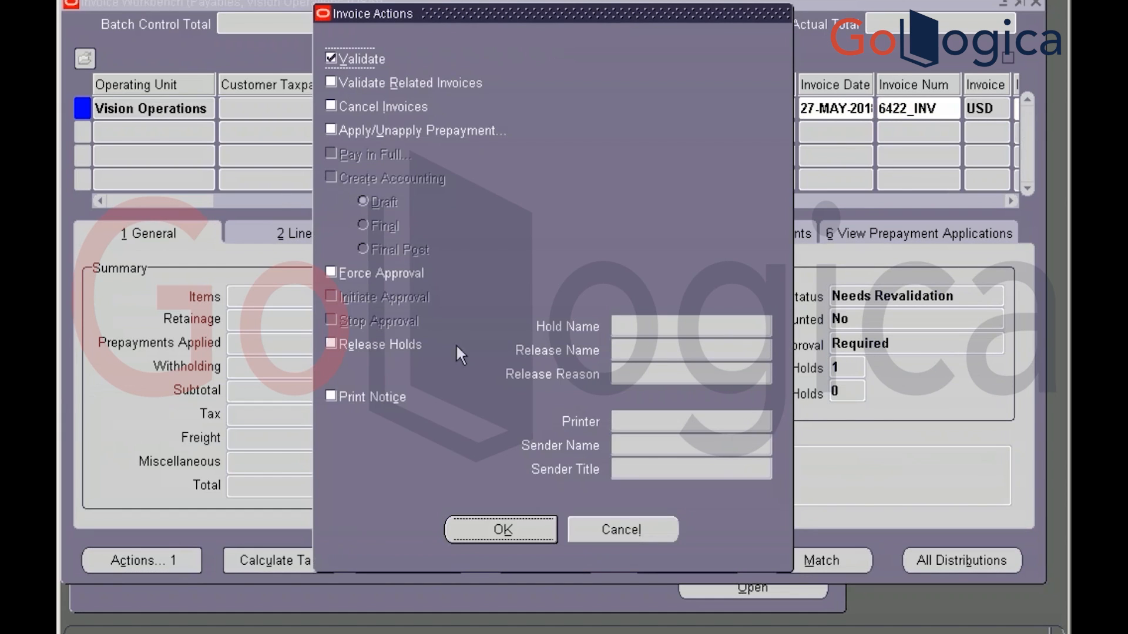
left_click(511, 523)
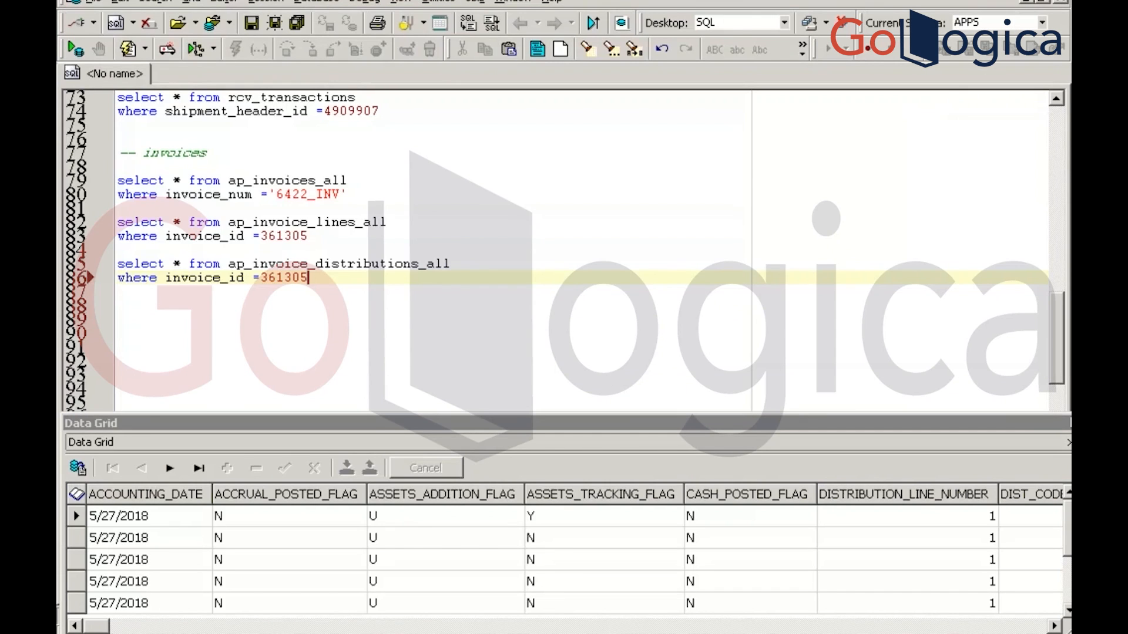
Run 'select * from ap_holds_all where invoice_id =361305' to show the LINE VARIANCE hold, then return to the workbench
key("Return")
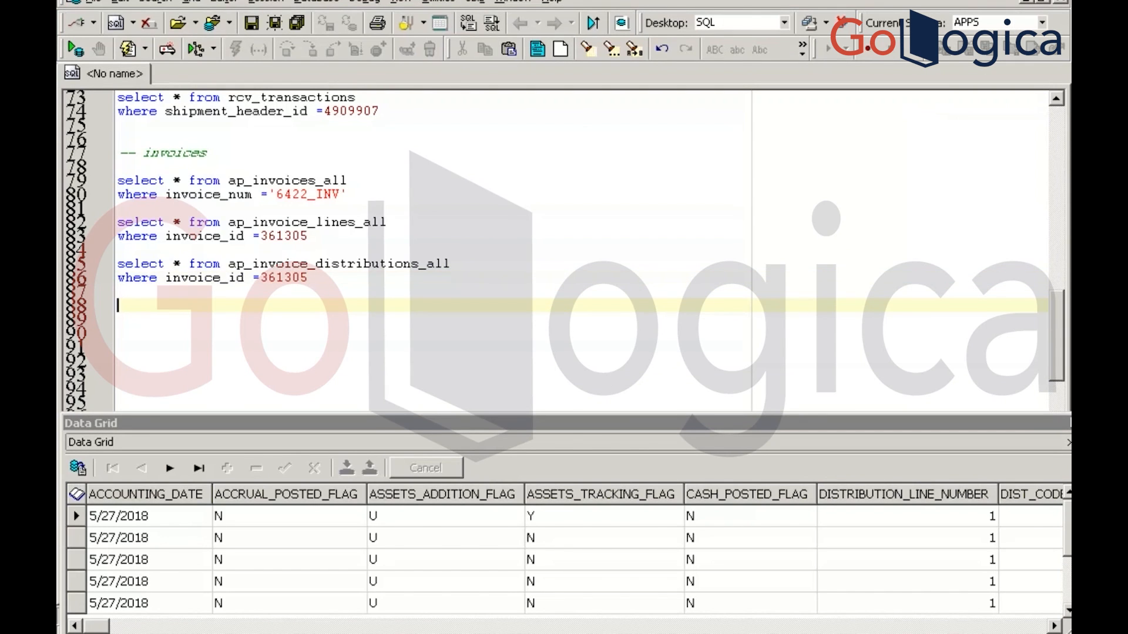
type("select * from ap")
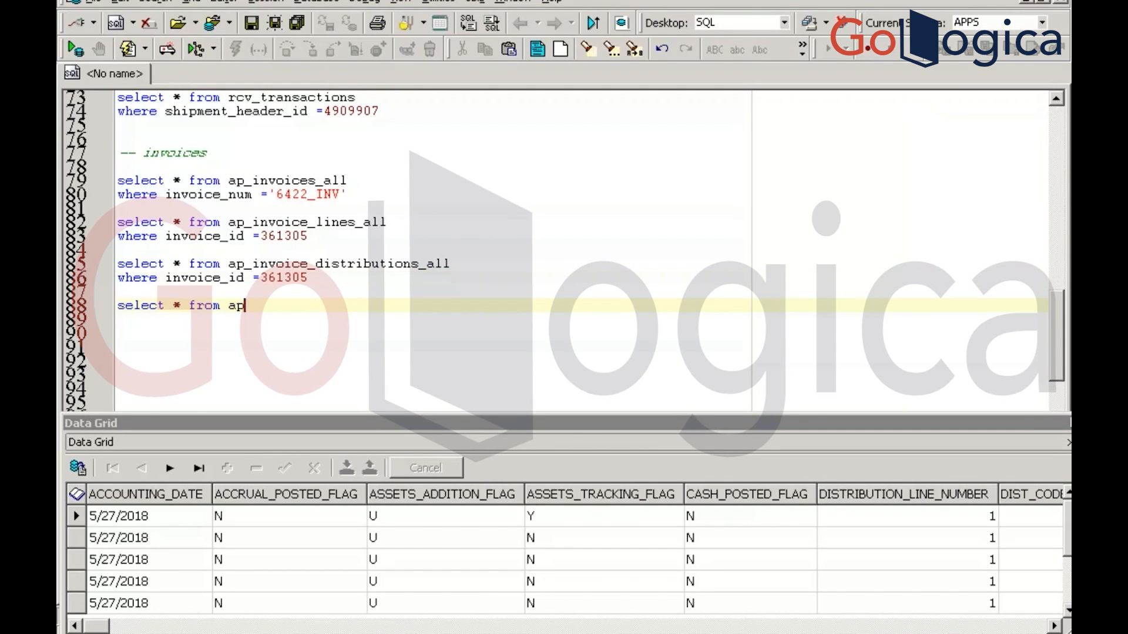
type("_holds_all")
key("Return")
key("ctrl+v")
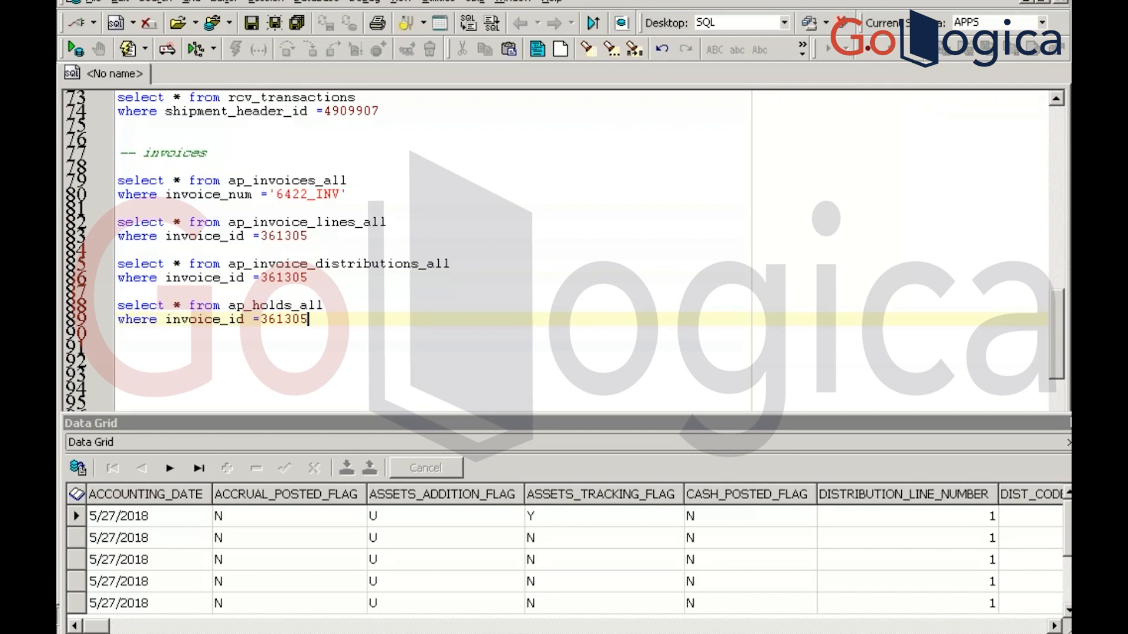
key("F9")
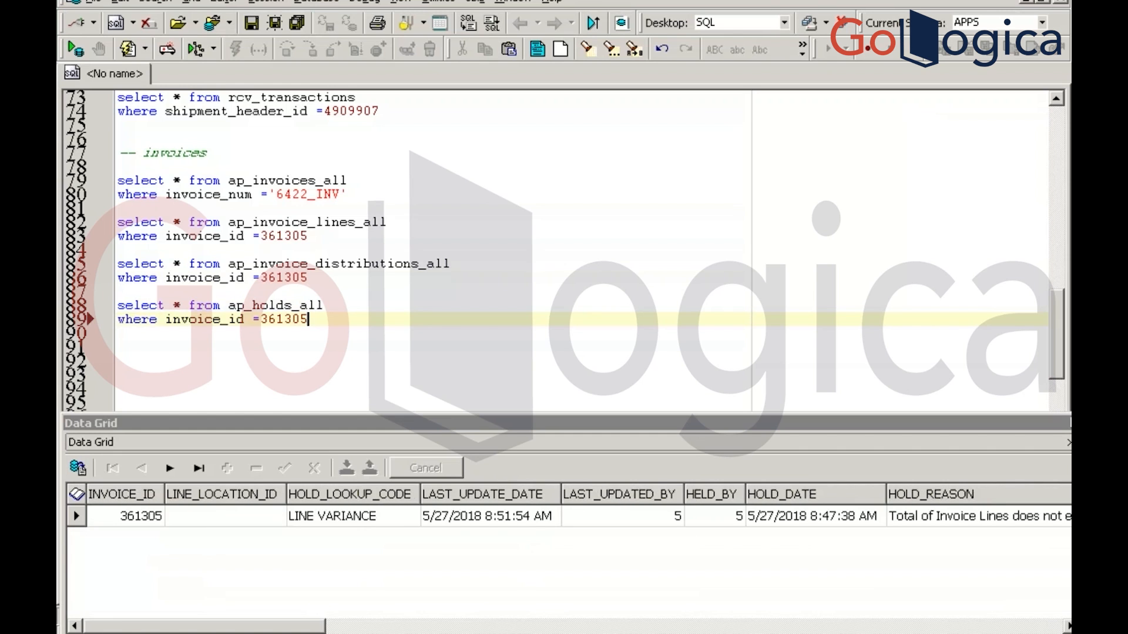
key("alt+Tab")
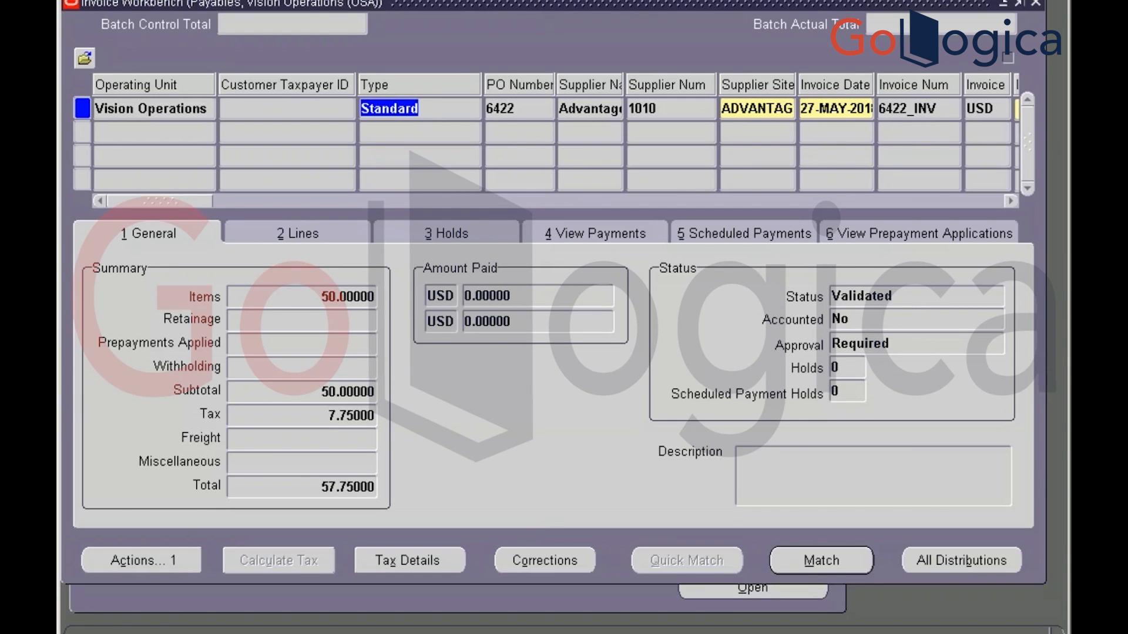
left_click(905, 296)
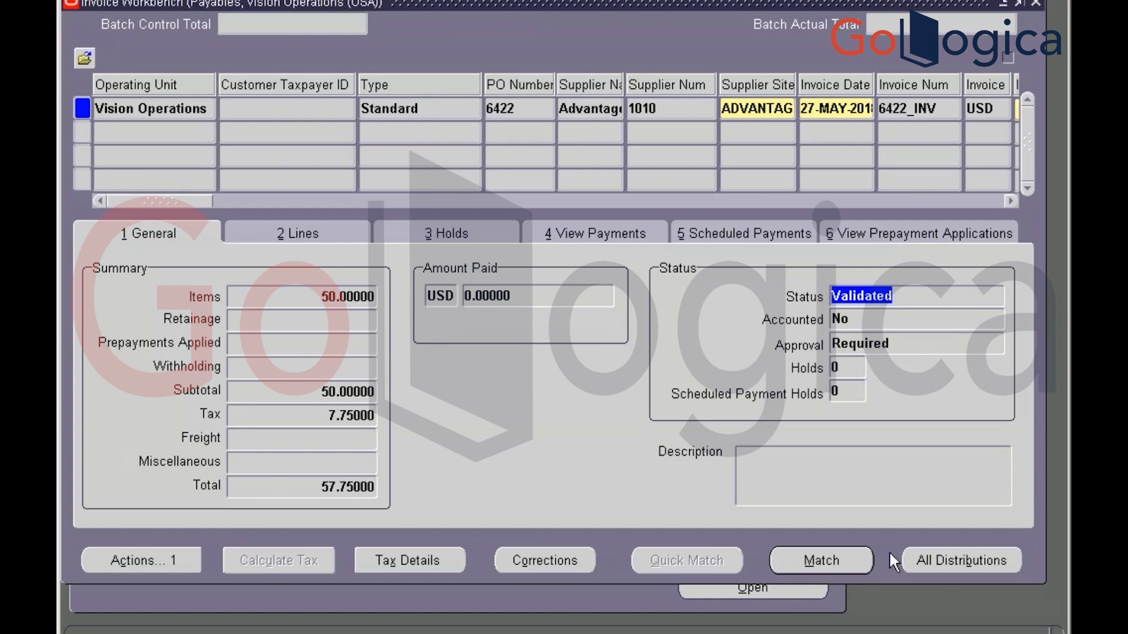
left_click(916, 558)
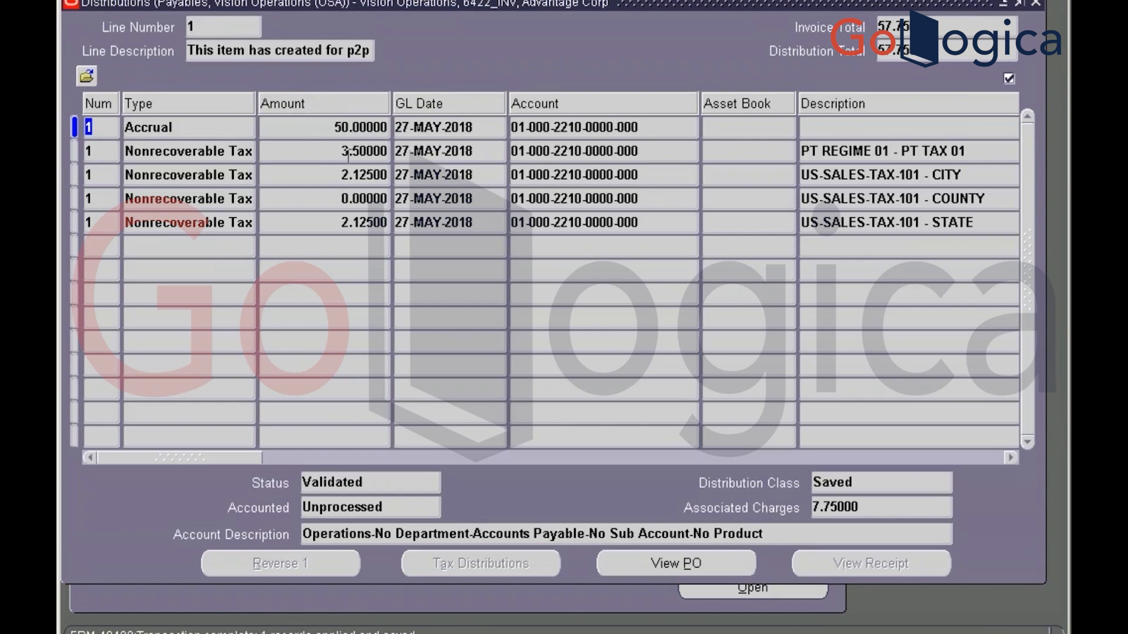
left_click(323, 130)
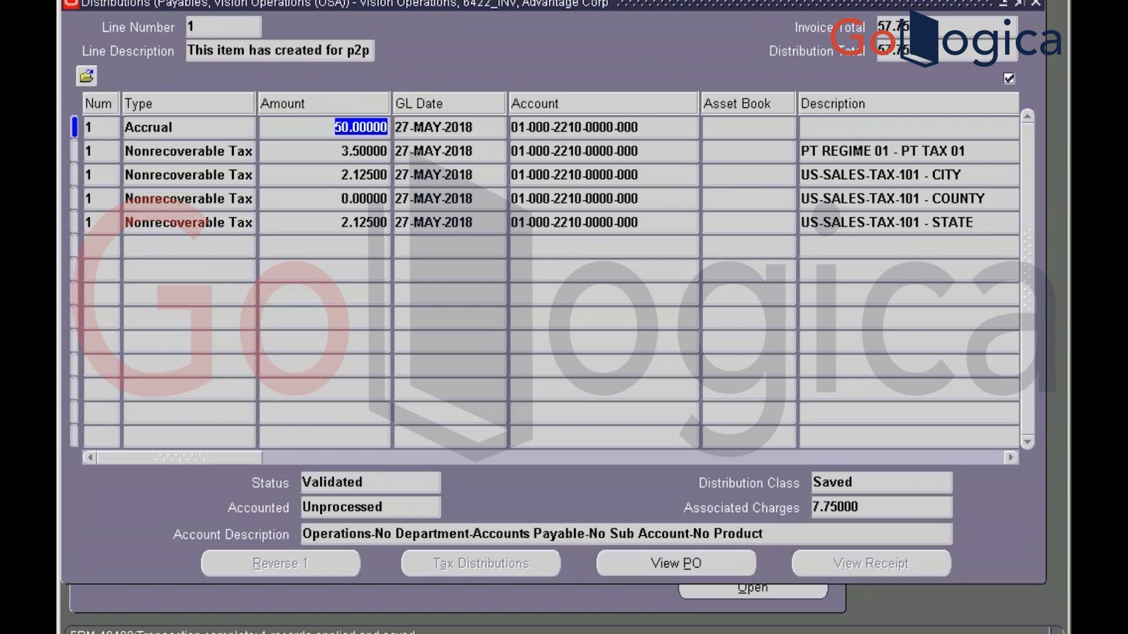
left_click(352, 151)
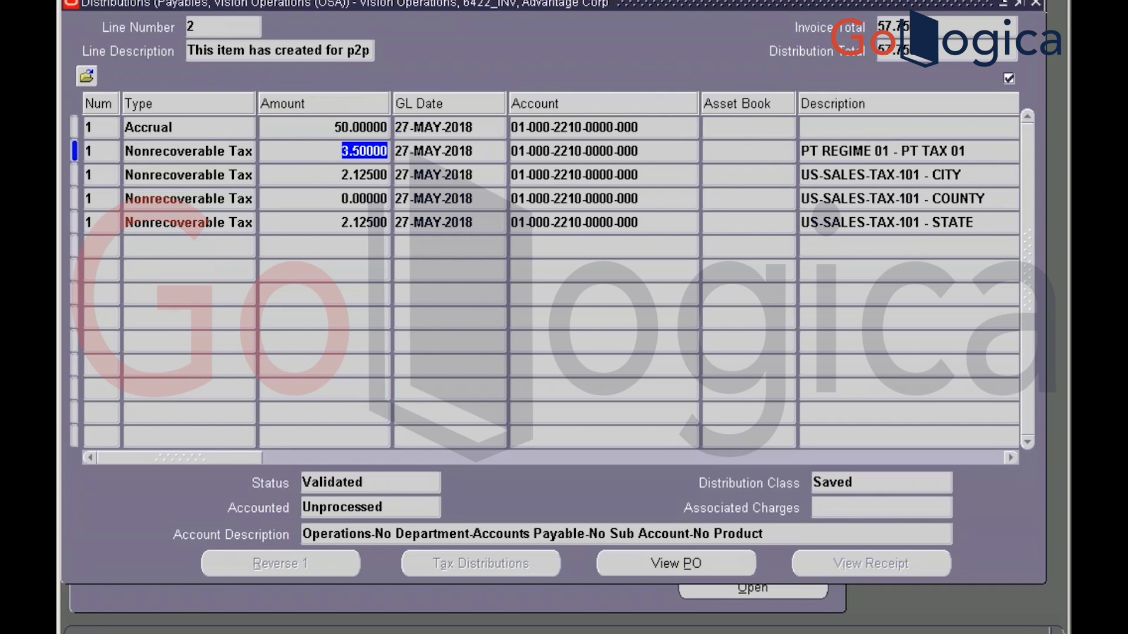
left_click(1036, 4)
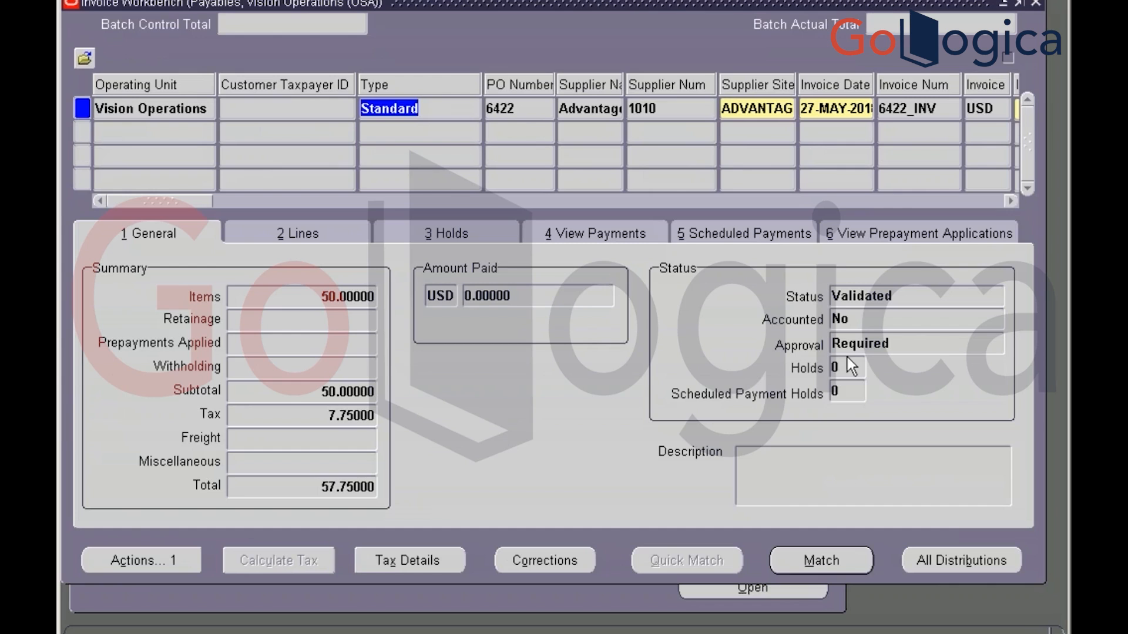
left_click(864, 320)
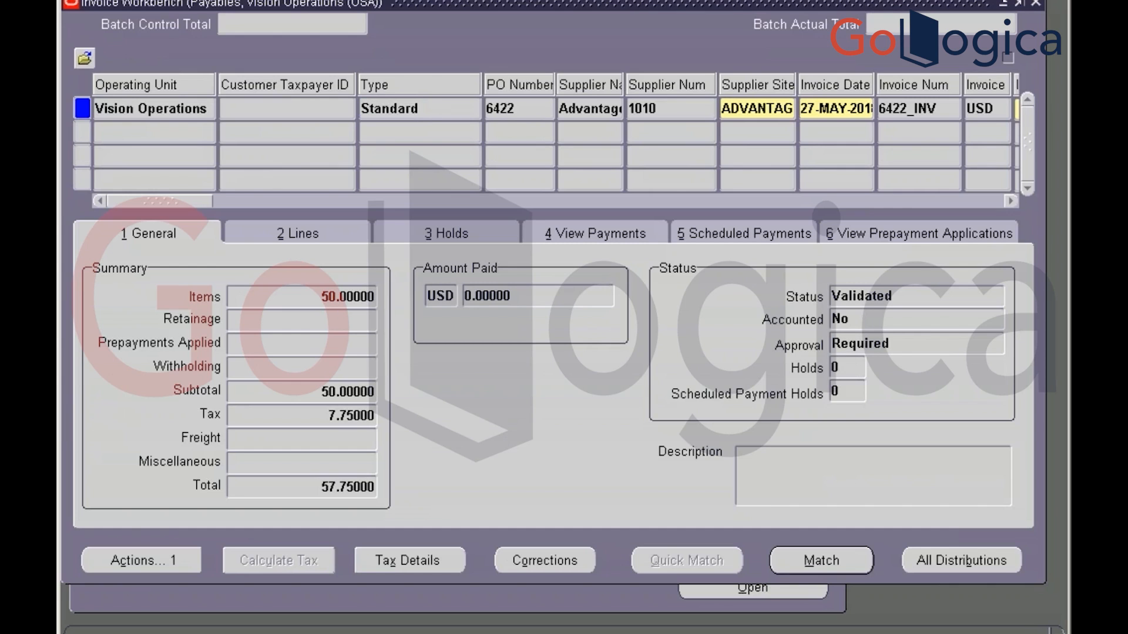
left_click(890, 341)
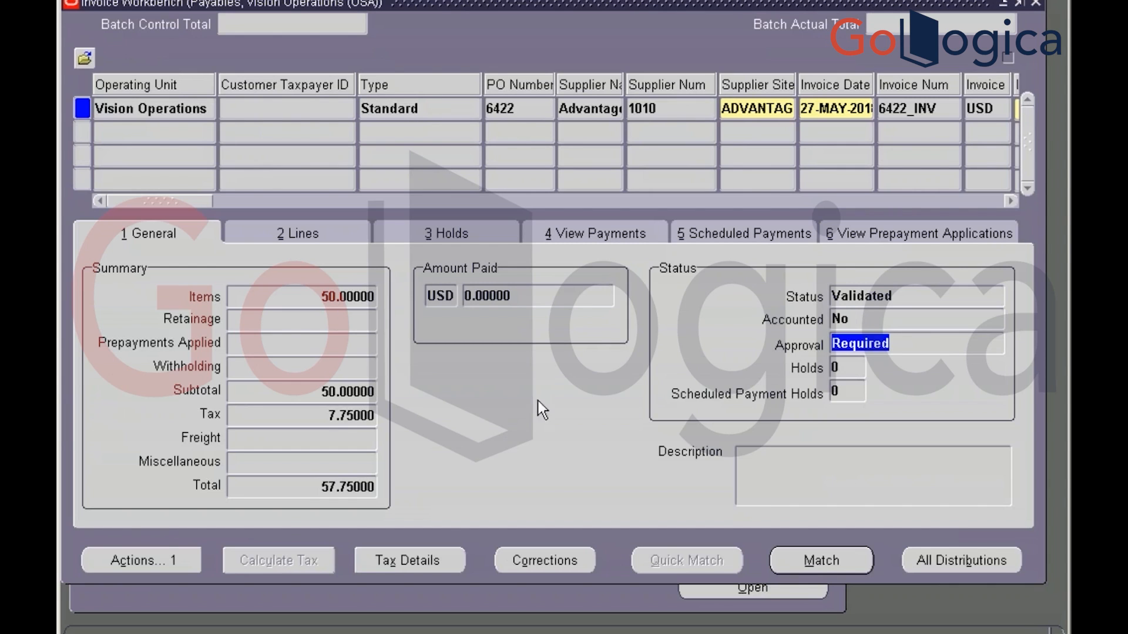
left_click(175, 555)
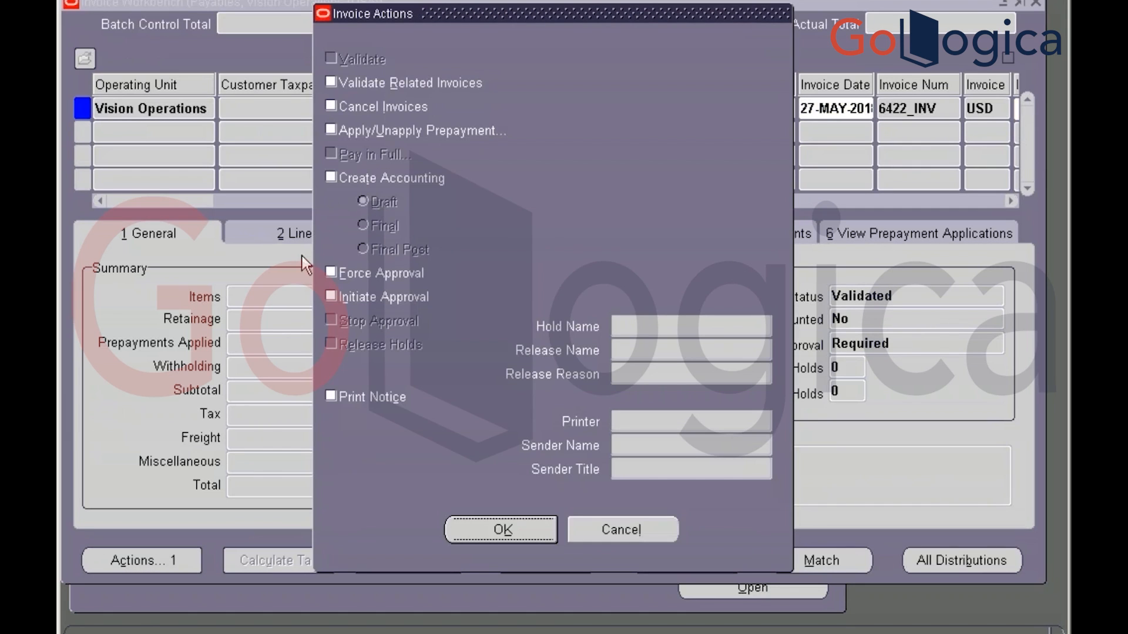
Force-approve invoice 6422_INV so it reads Manually Approved, then choose Pay in Full
left_click(331, 273)
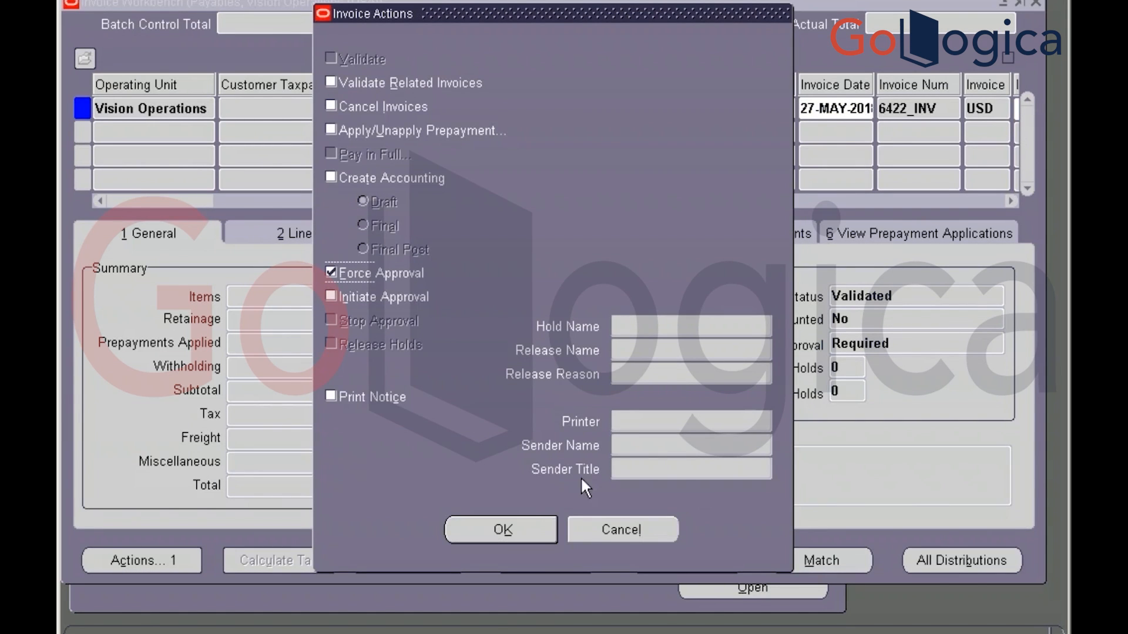
left_click(520, 529)
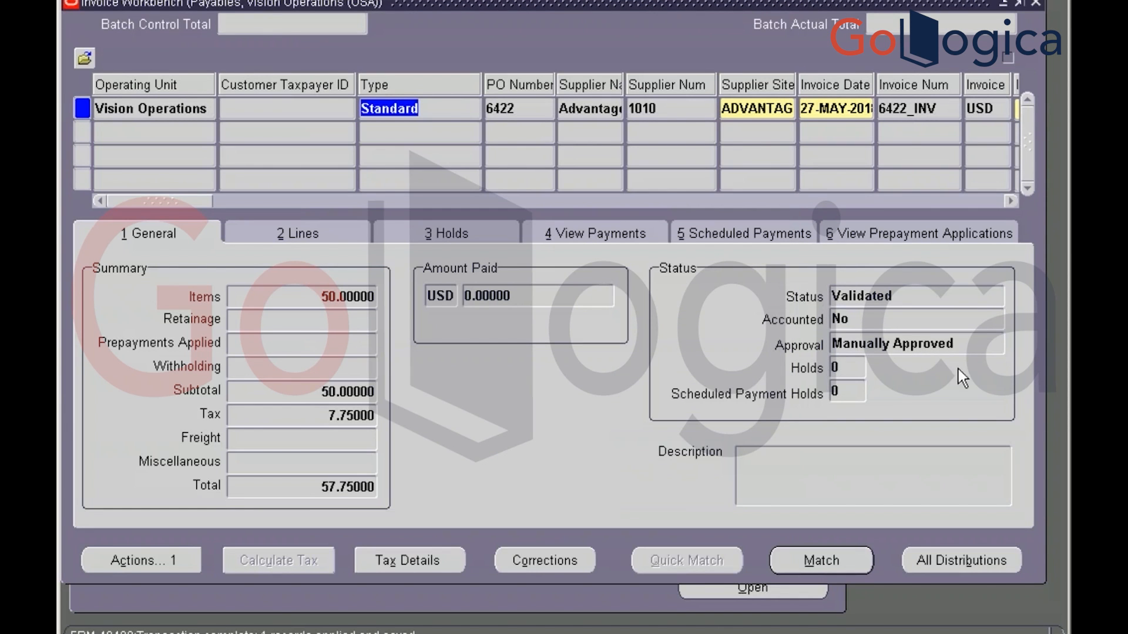
left_click(131, 554)
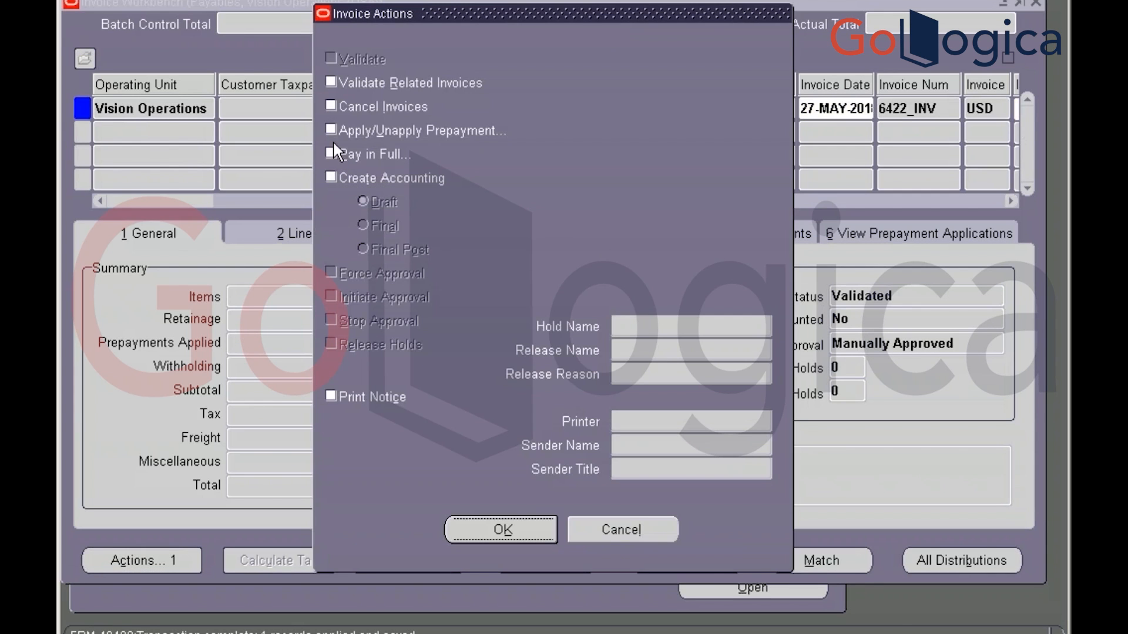
left_click(331, 155)
left_click(470, 534)
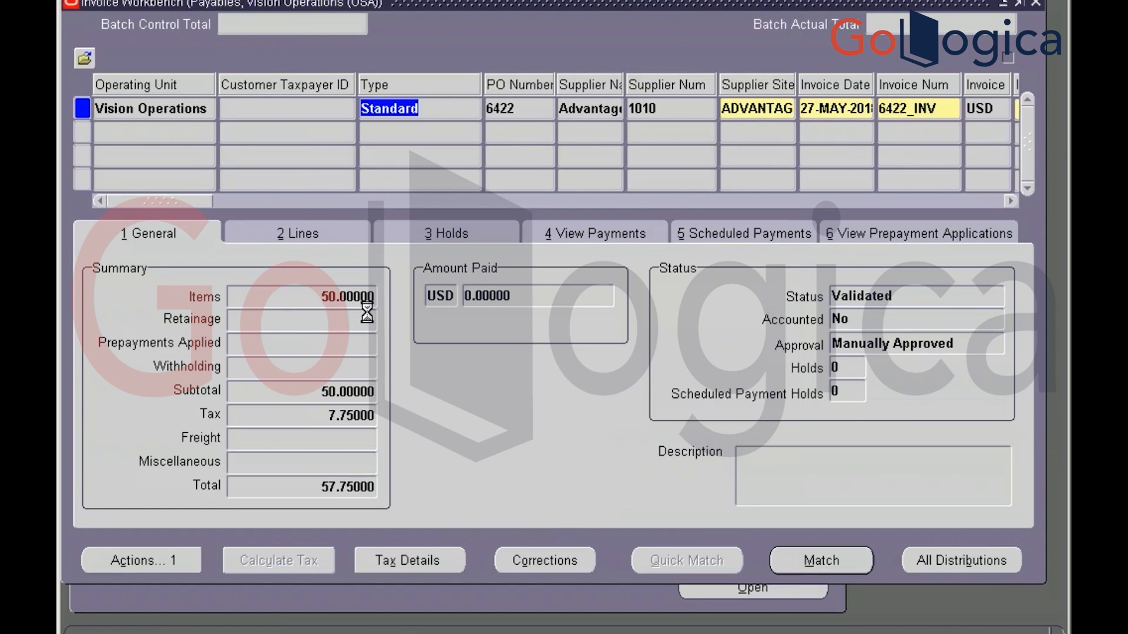
key("alt+Tab")
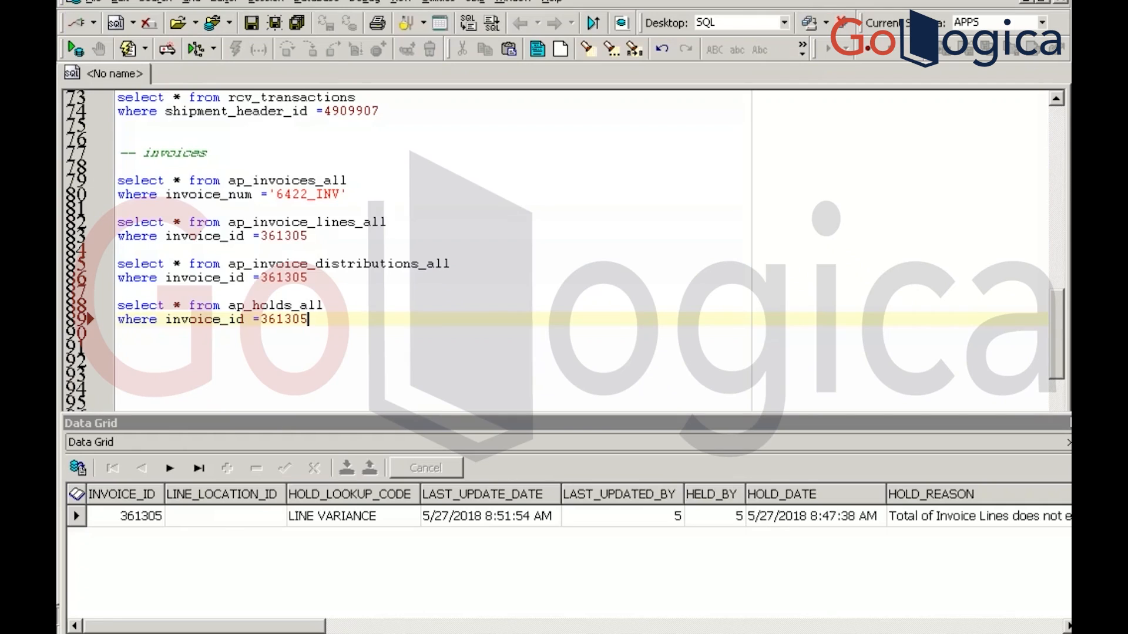
Add a --psyment comment and a 'select * from ap_payment_schedules_all' query, and run it
key("Return")
key("Return")
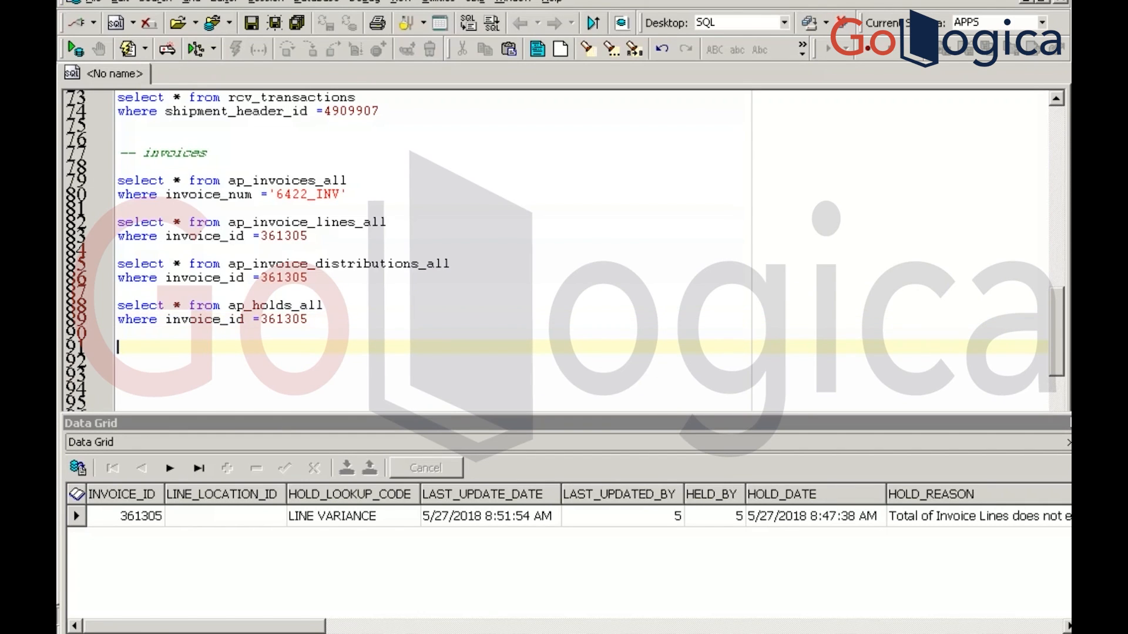
type("--ps")
type("yment")
key("Return")
key("Return")
type("select * from ")
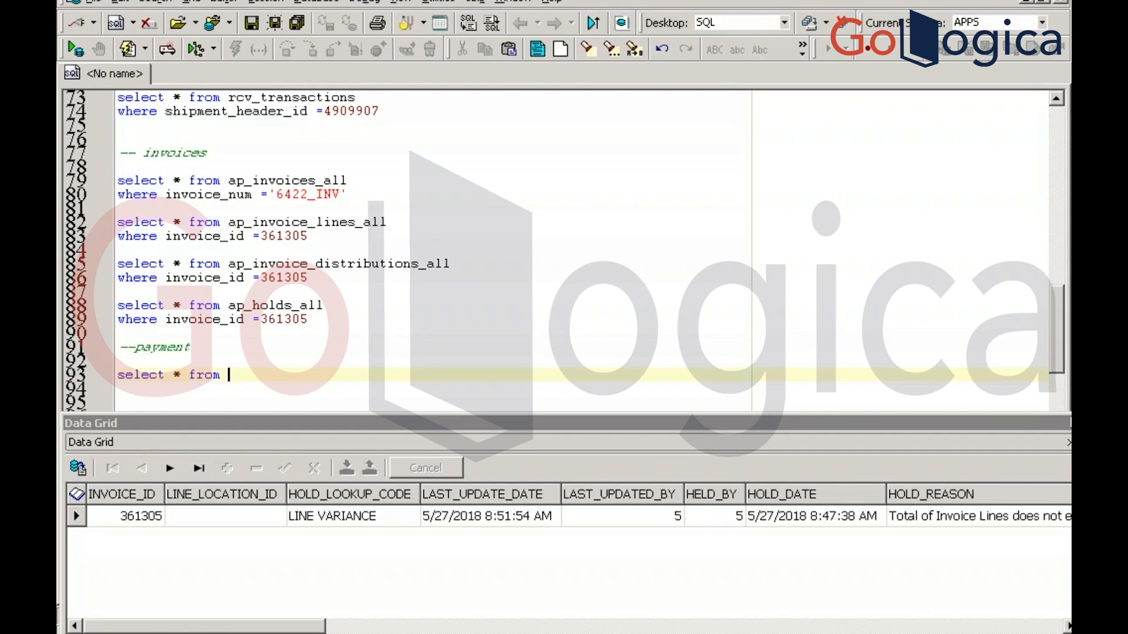
type("ap_payme")
key("BackSpace")
type("nt_s")
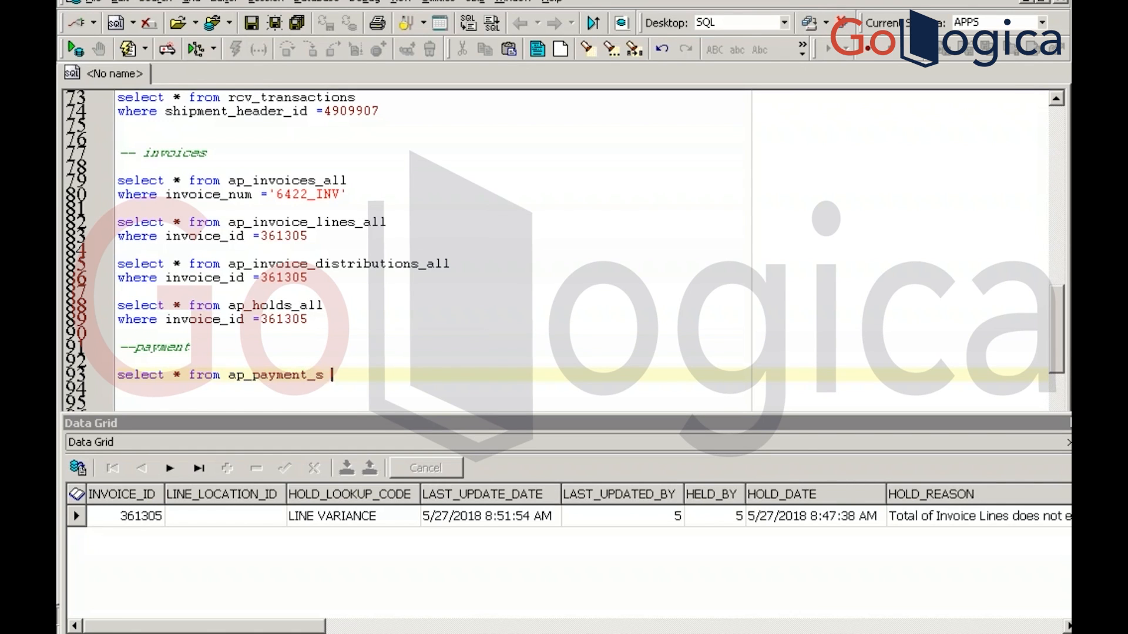
type("chedules_all")
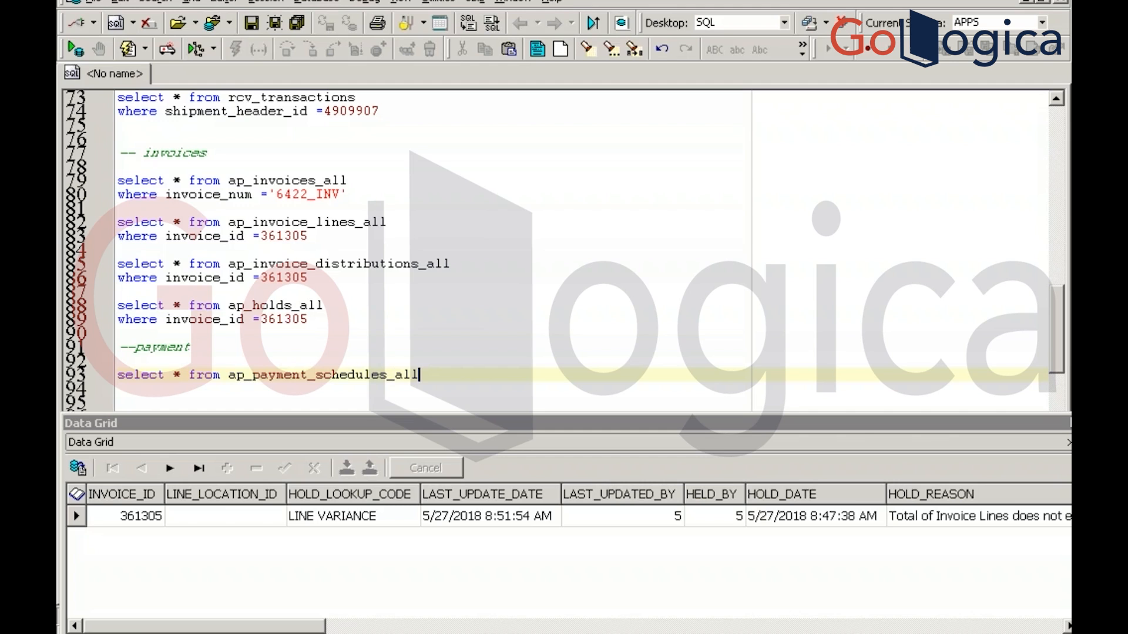
key("F9")
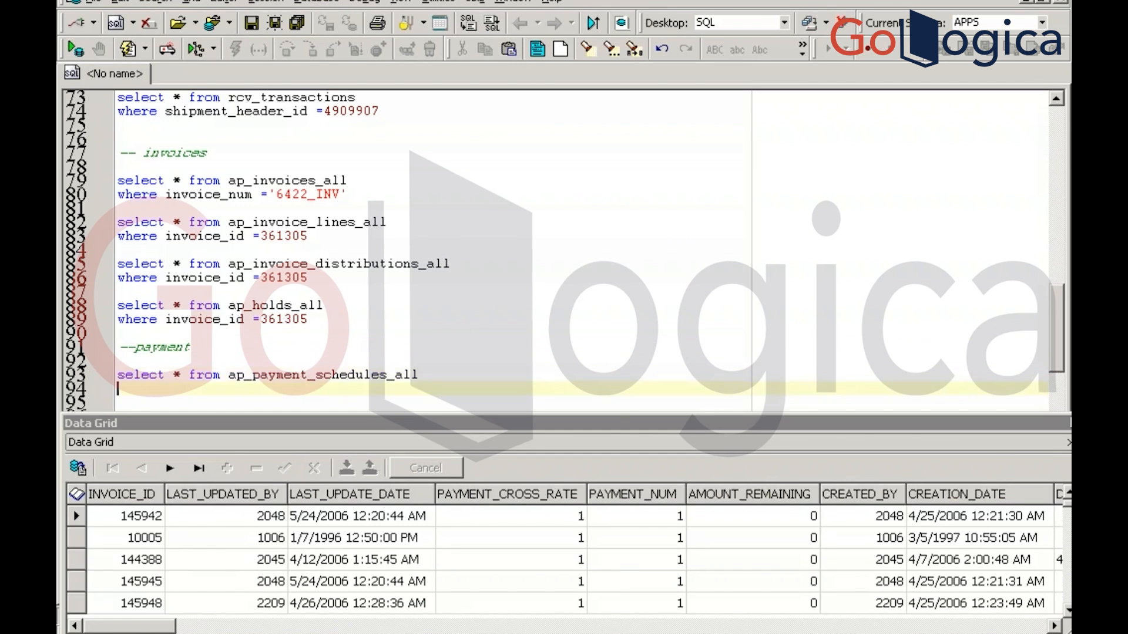
Try an ap_payments_all query, dismiss its ORA-00942 error, and rerun the payment schedules query
key("Return")
key("Return")
type("select * from ap")
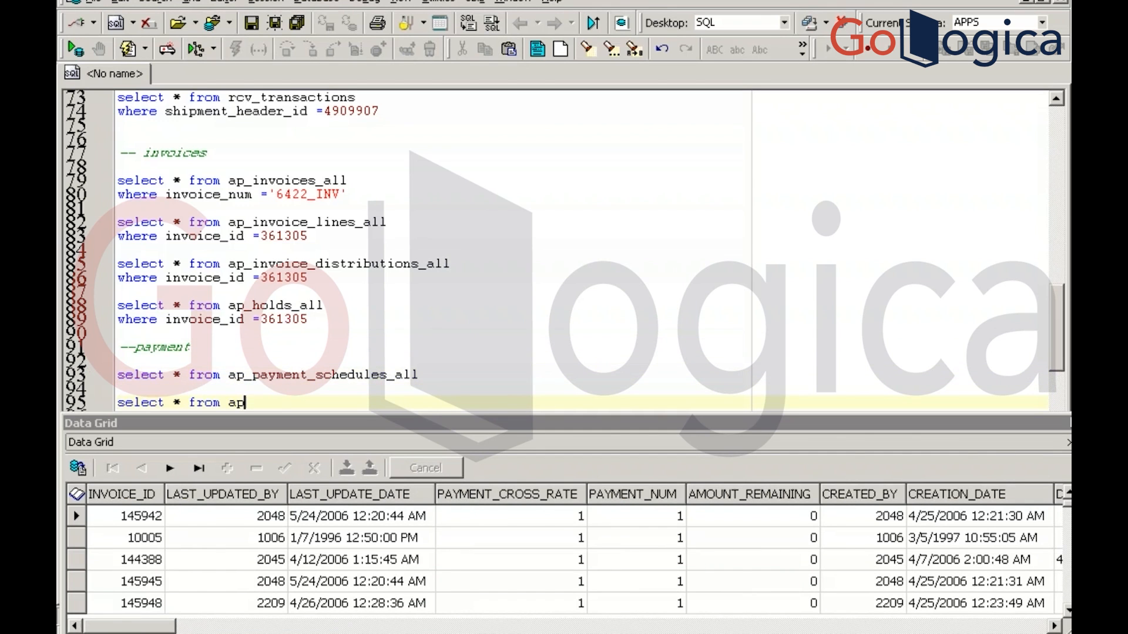
type("_payments_all")
key("F9")
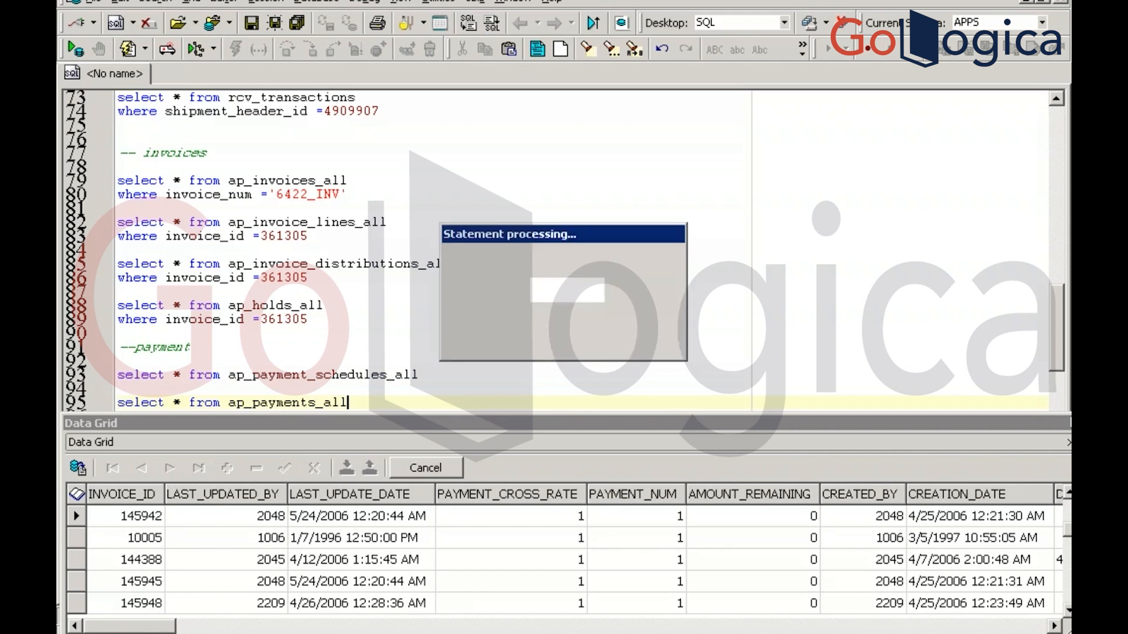
key("Return")
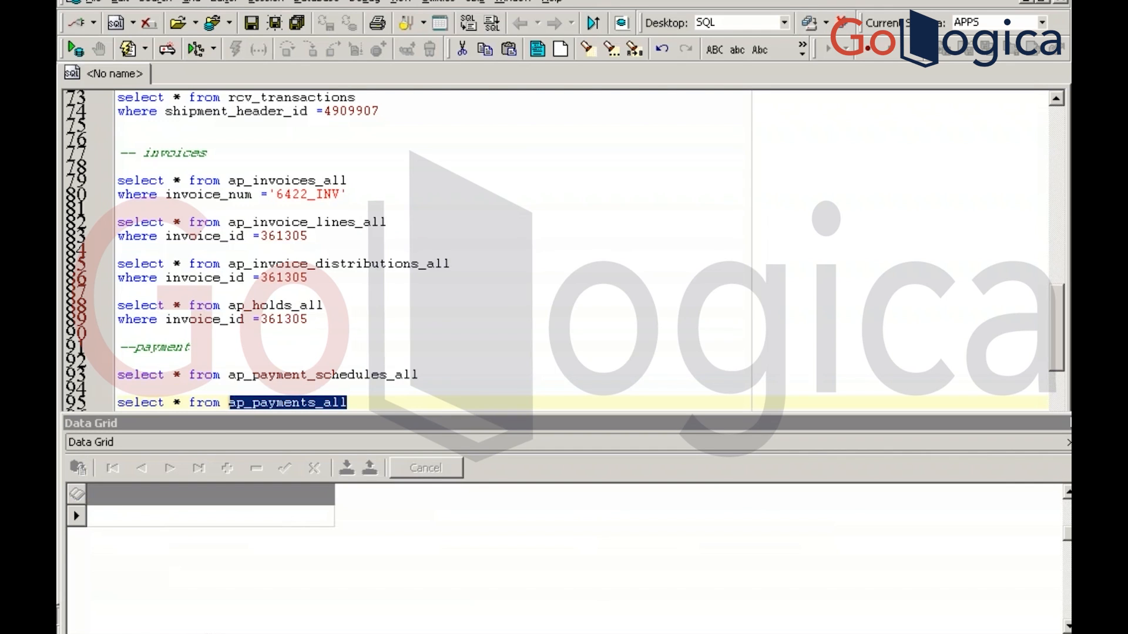
key("BackSpace")
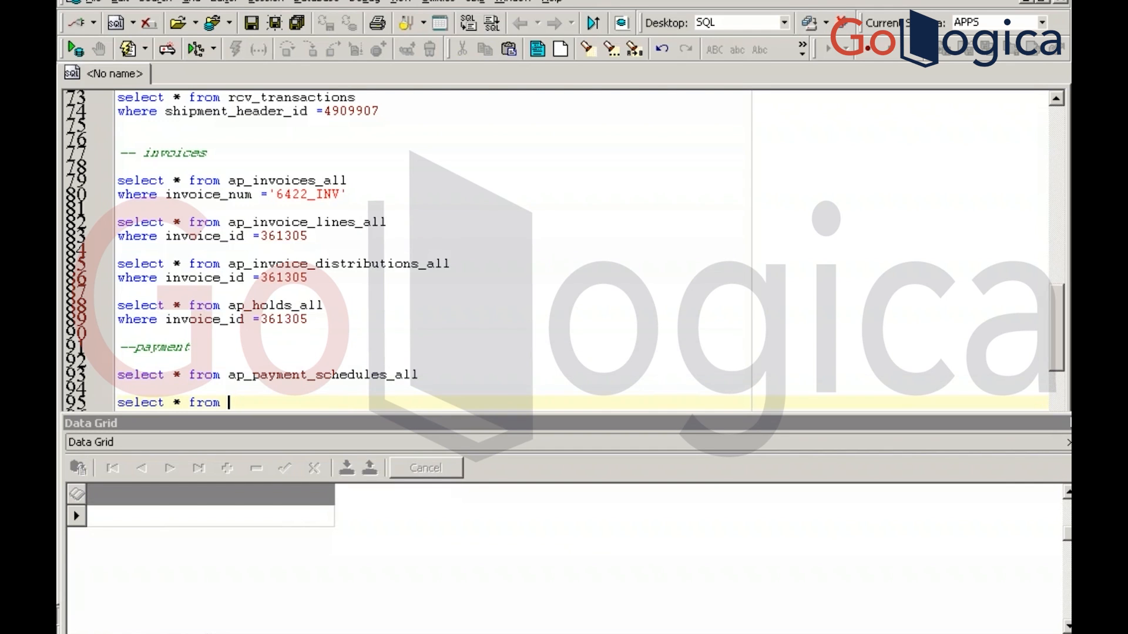
left_click(421, 375)
key("F9")
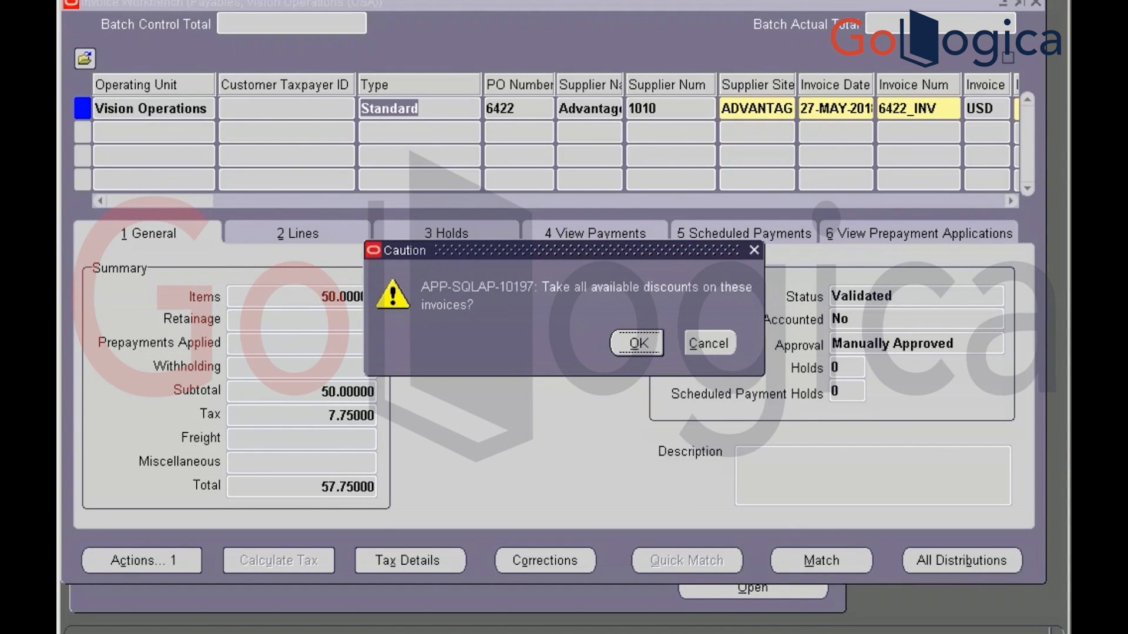
Accept the discounts to open the Pay in Full payment of 56.75, then list the Payment Process Profiles
left_click(637, 344)
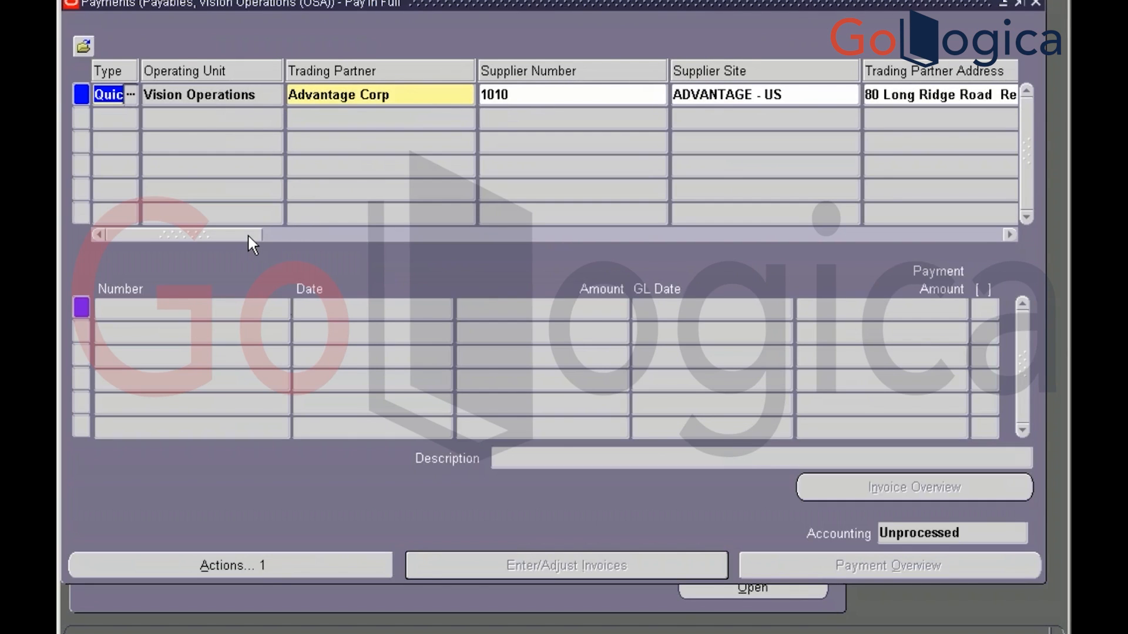
left_click_drag(248, 233, 528, 263)
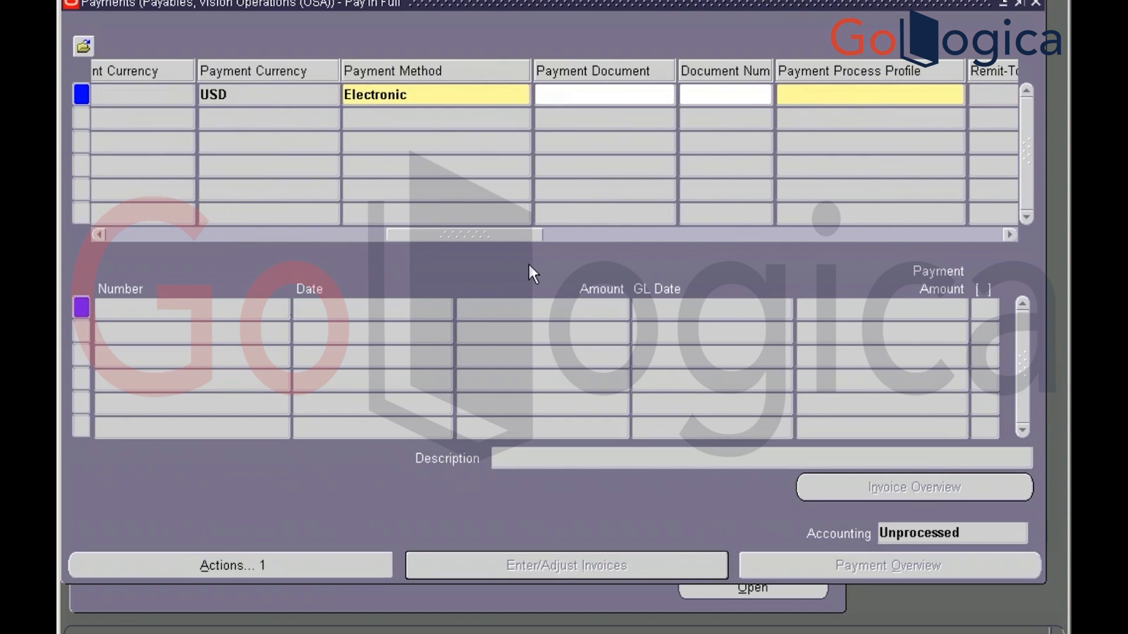
left_click(868, 94)
left_click(957, 95)
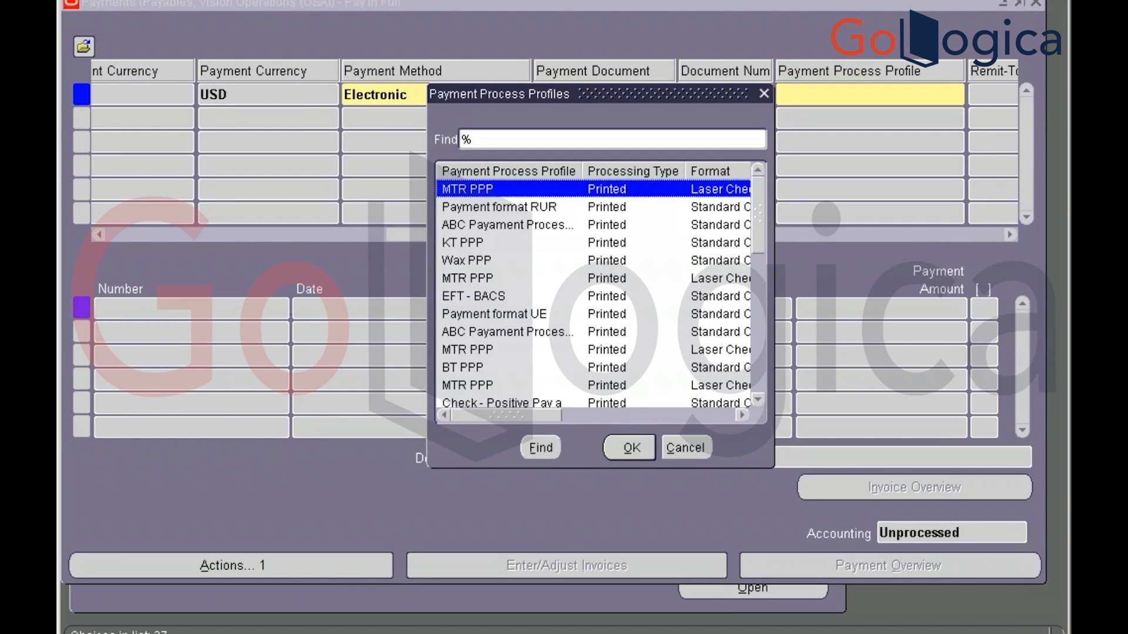
Choose the Check - Positive Pay profile and accept the discount, saving the 56.75 payment
left_click(499, 207)
key("Down")
key("Down")
key("Down")
key("Down")
key("Down")
key("Down")
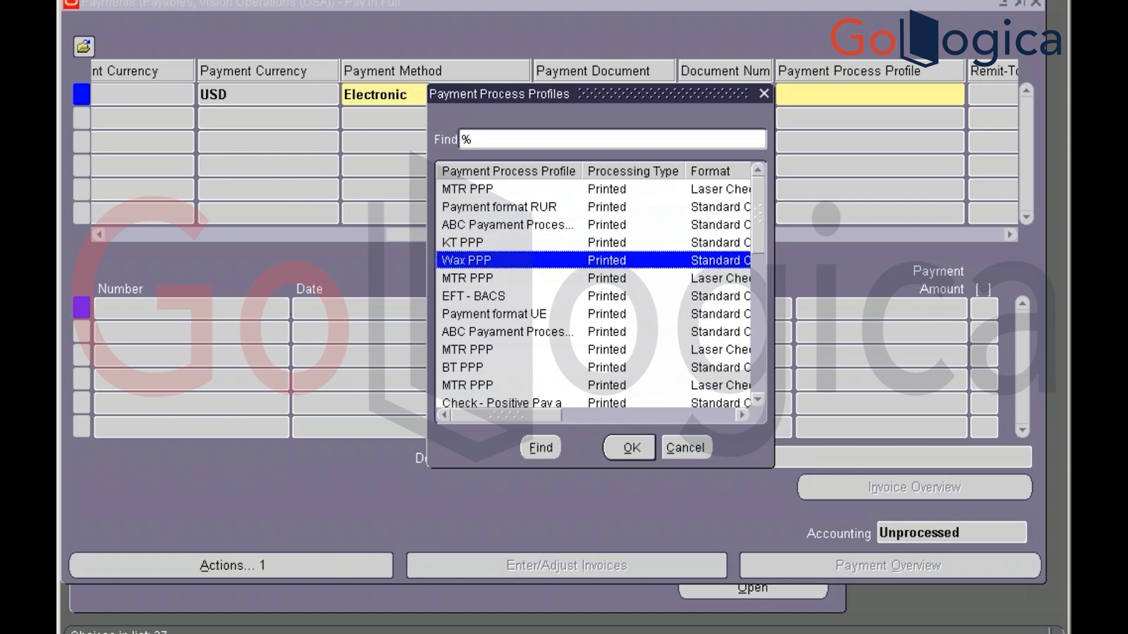
key("Down")
key("Down")
key("Down")
key("Down")
key("Down")
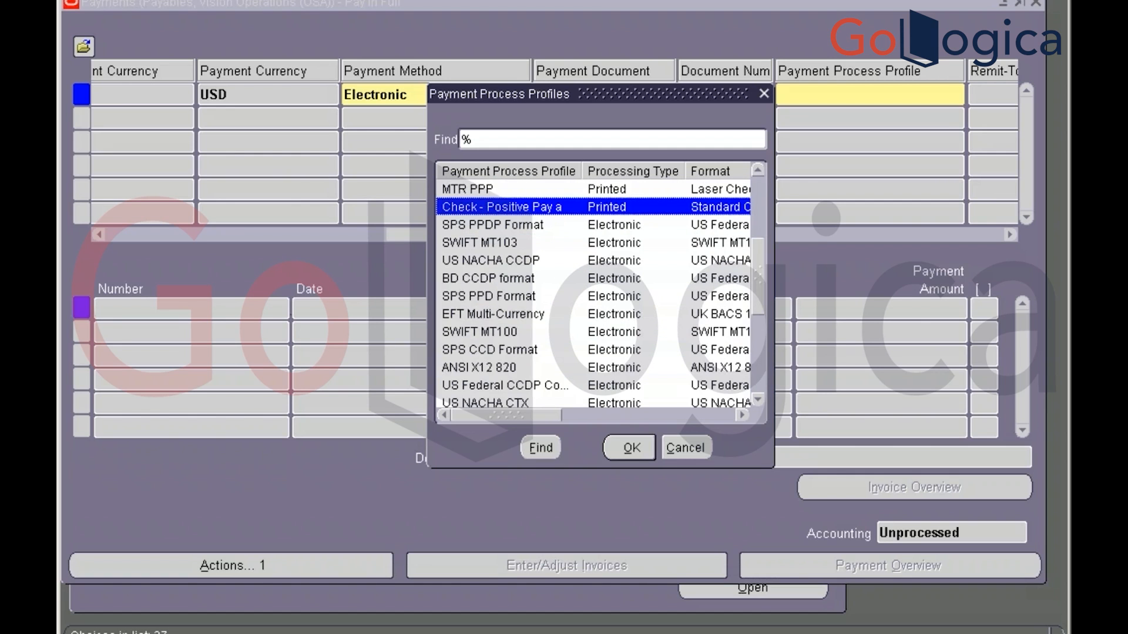
key("Return")
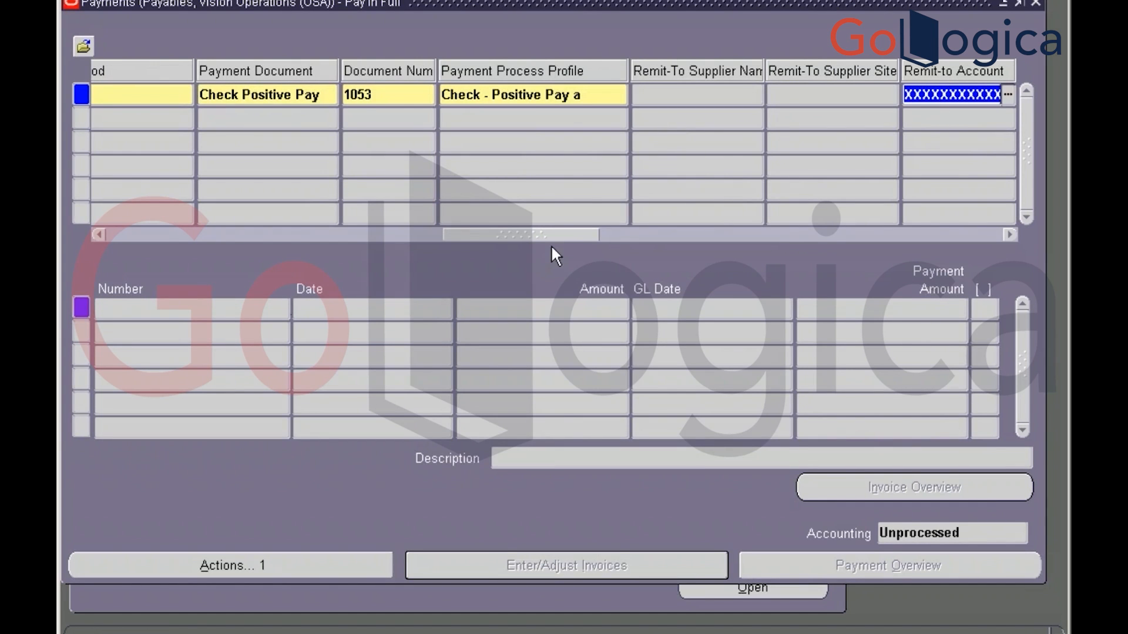
left_click_drag(563, 236, 689, 237)
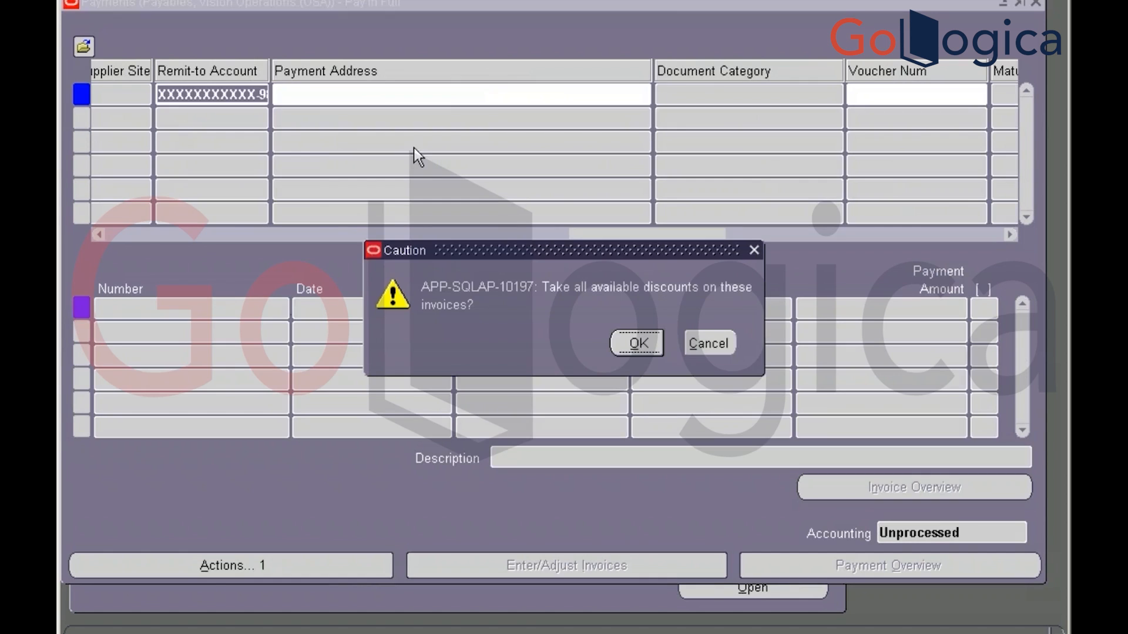
left_click(644, 335)
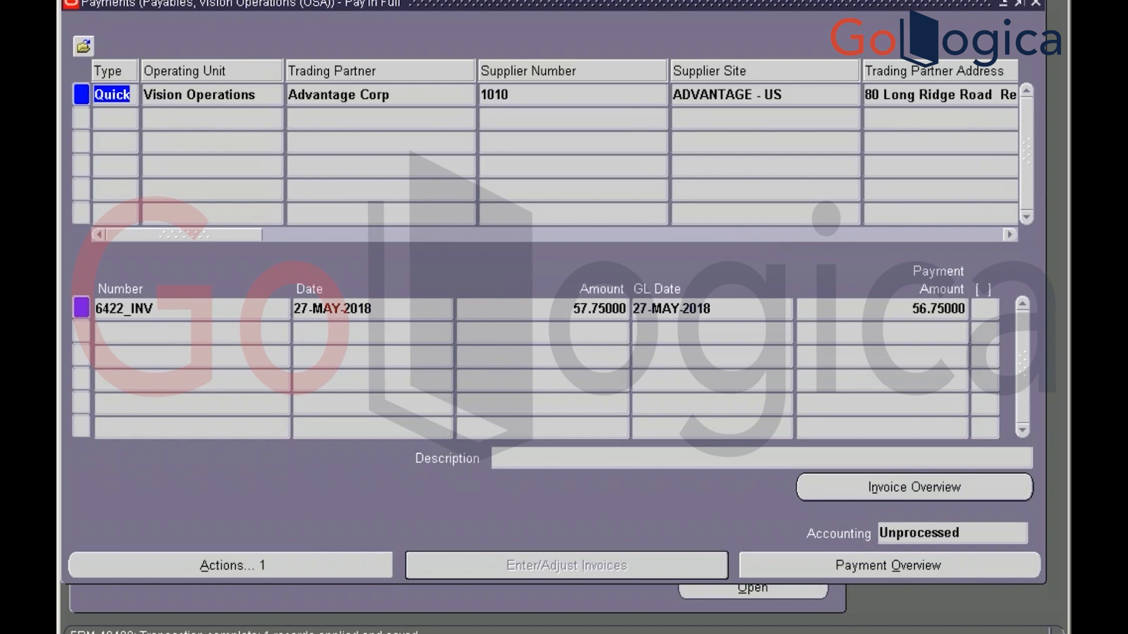
Copy the payment's table name AP_CHECKS_V from Help > Record History
left_click(361, 0)
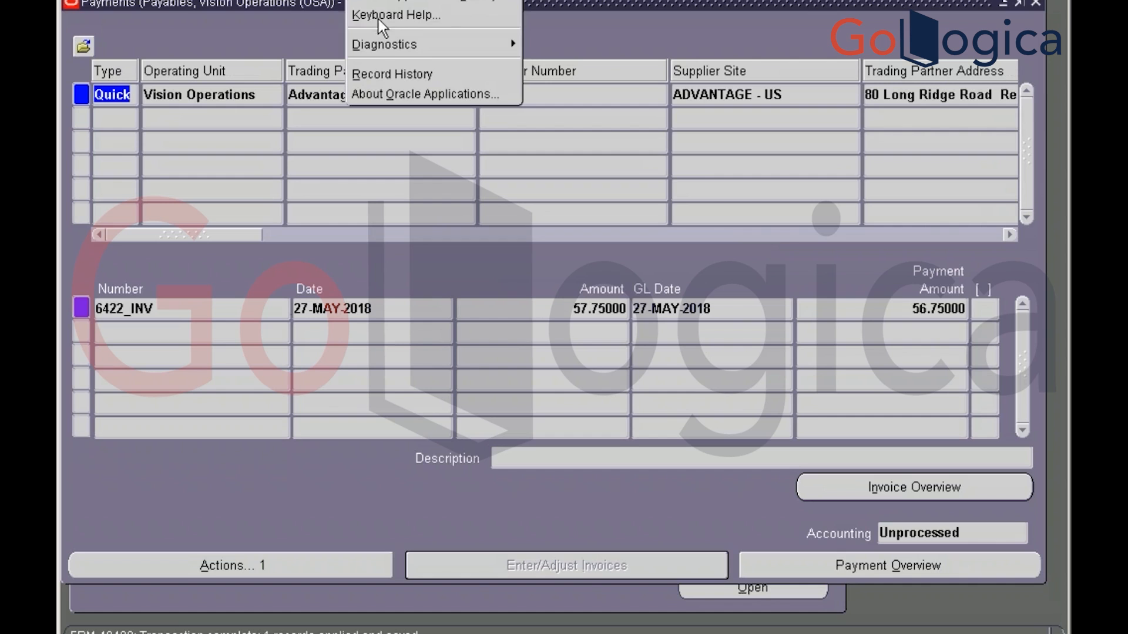
left_click(391, 75)
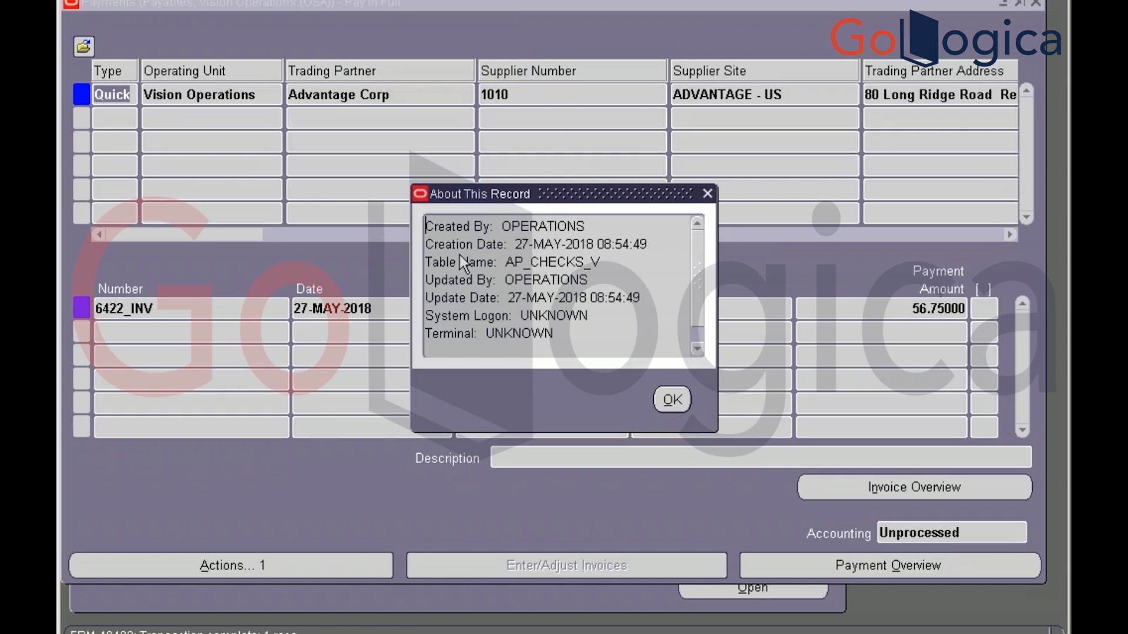
left_click_drag(503, 262, 627, 268)
key("ctrl+c")
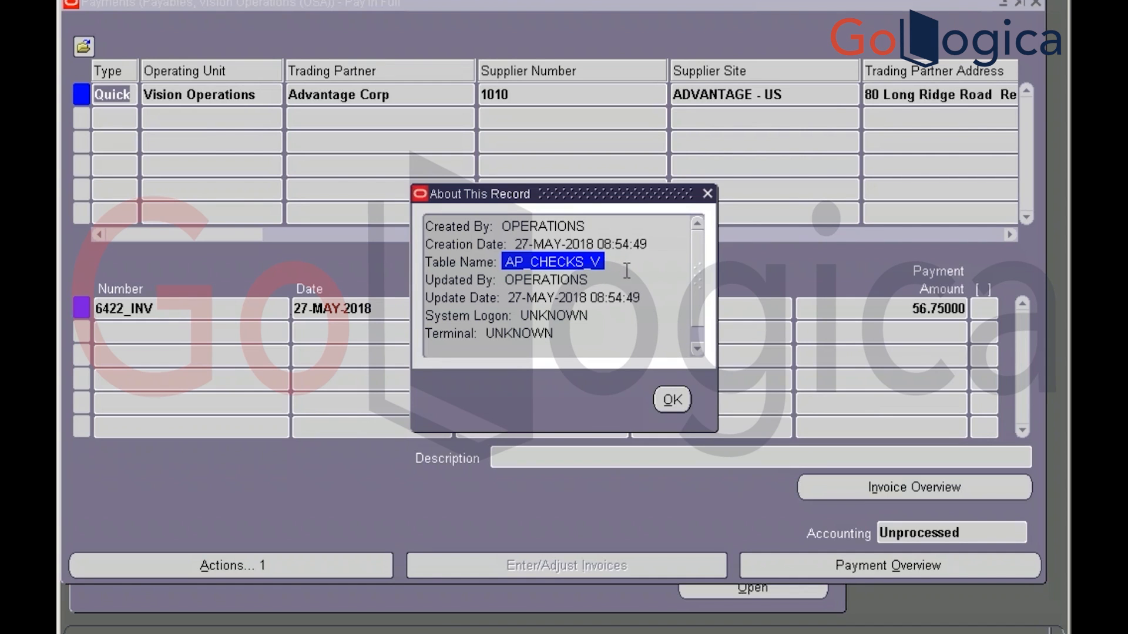
left_click(665, 404)
key("alt+Tab")
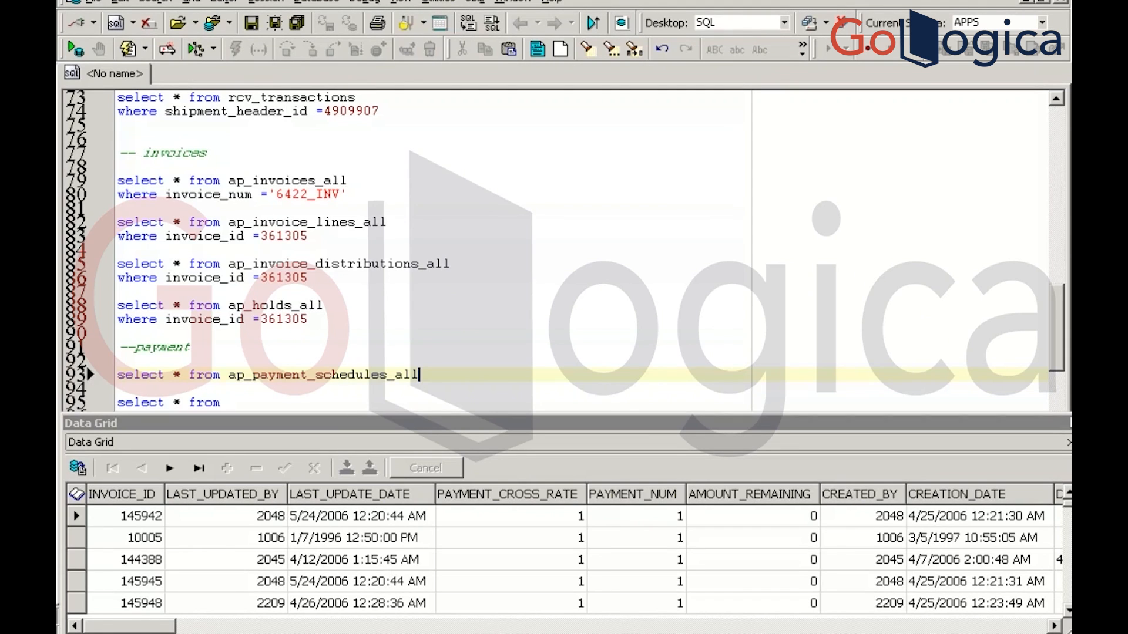
Run 'select * from AP_CHECKS_all', edited from the pasted AP_CHECKS_V, listing check amounts and numbers
key("Return")
key("Return")
type("select * from")
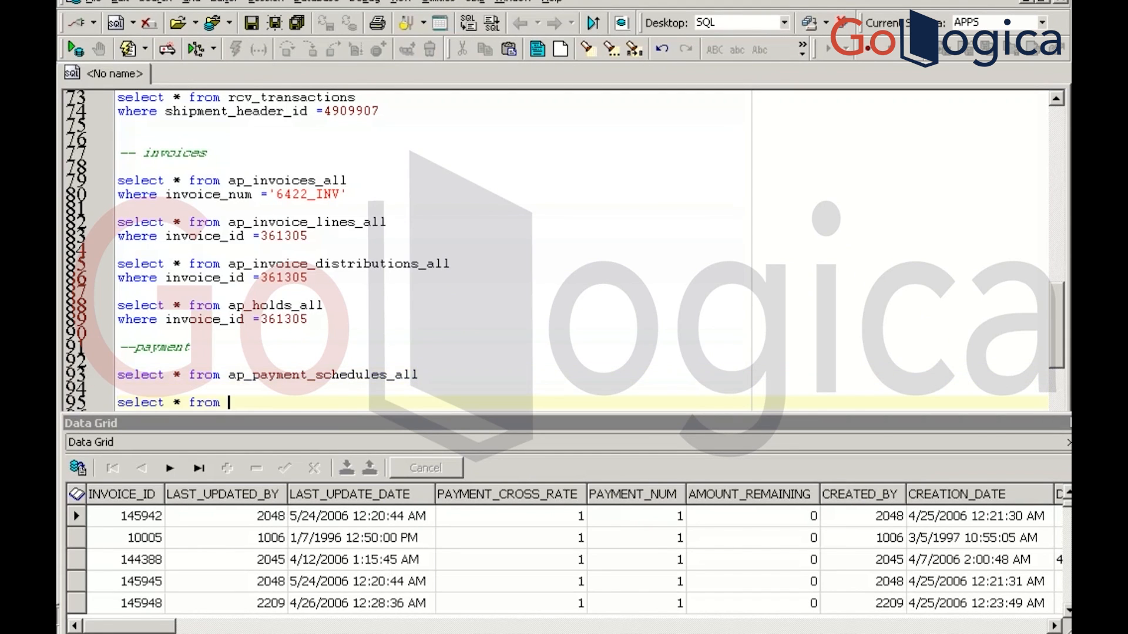
key("ctrl+v")
key("BackSpace")
key("BackSpace")
key("BackSpace")
type("_all")
key("F9")
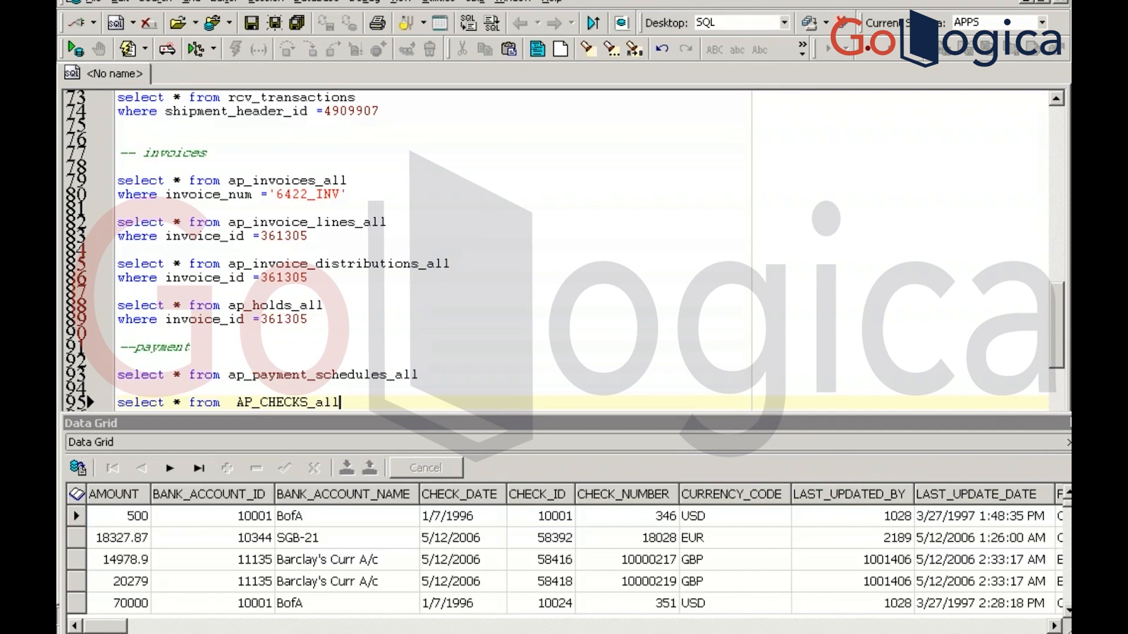
key("alt+Tab")
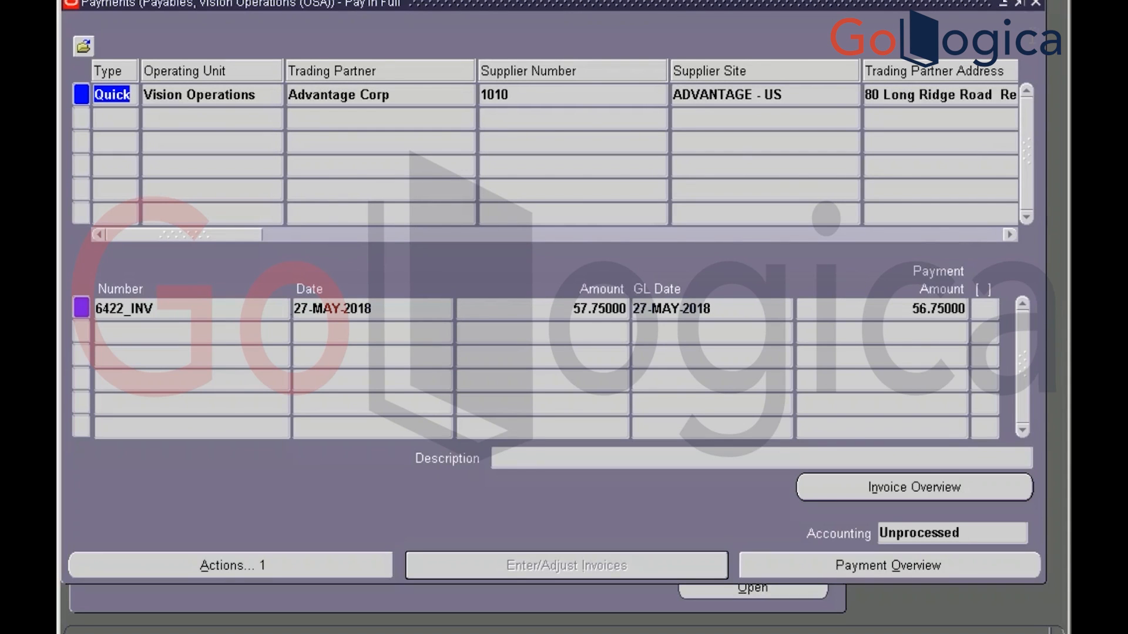
Close the payment form and submit Final Create Accounting for invoice 6422_INV
left_click(1036, 4)
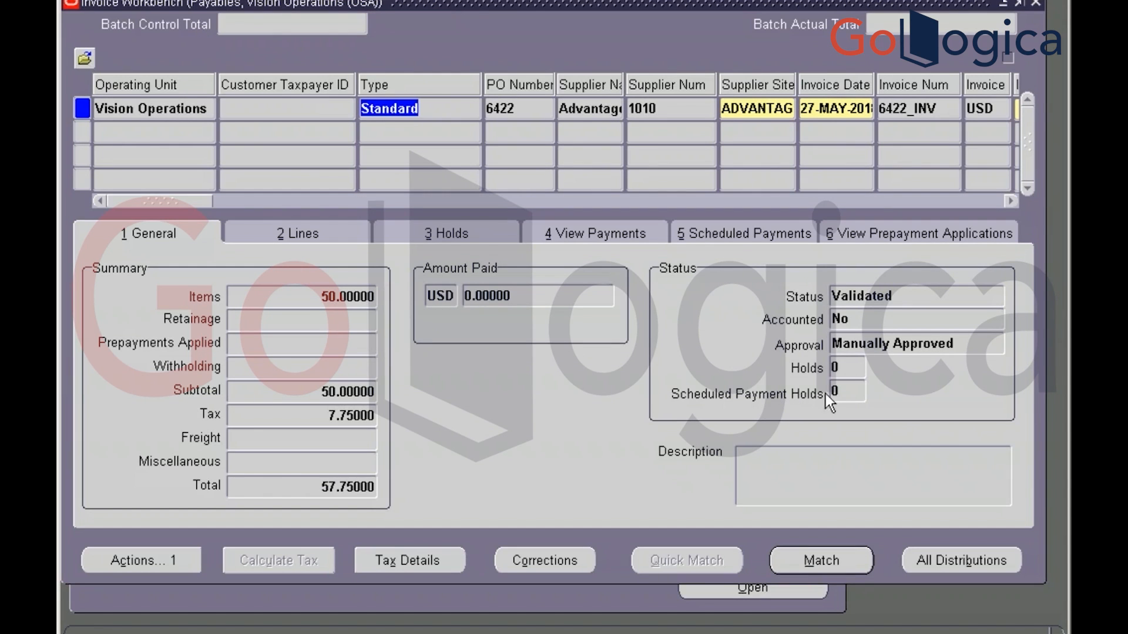
double_click(859, 319)
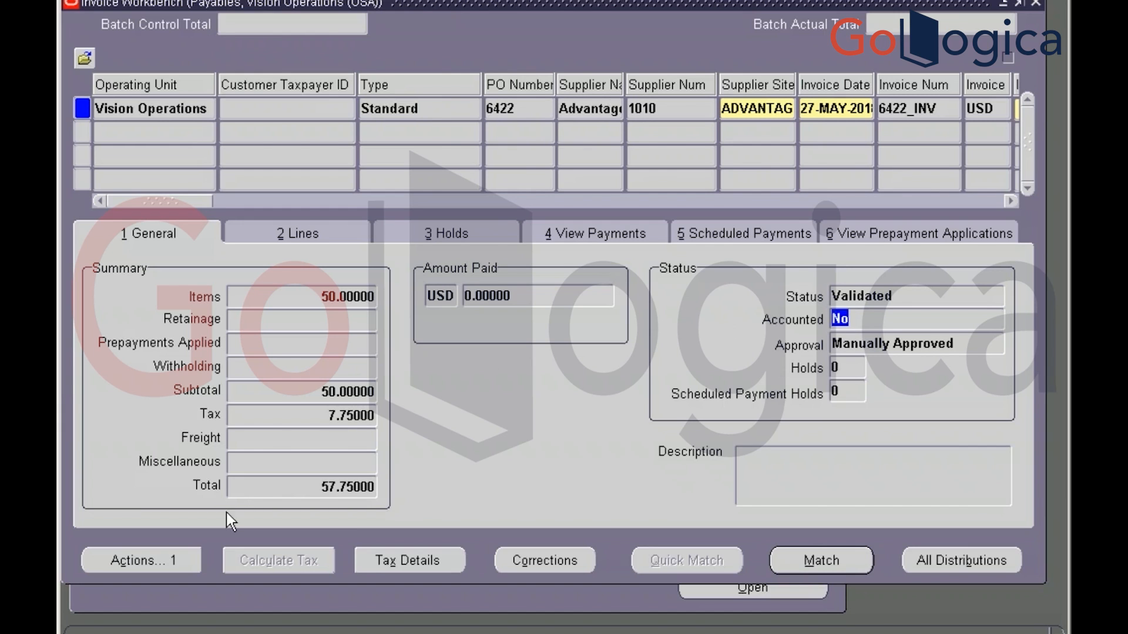
left_click(190, 563)
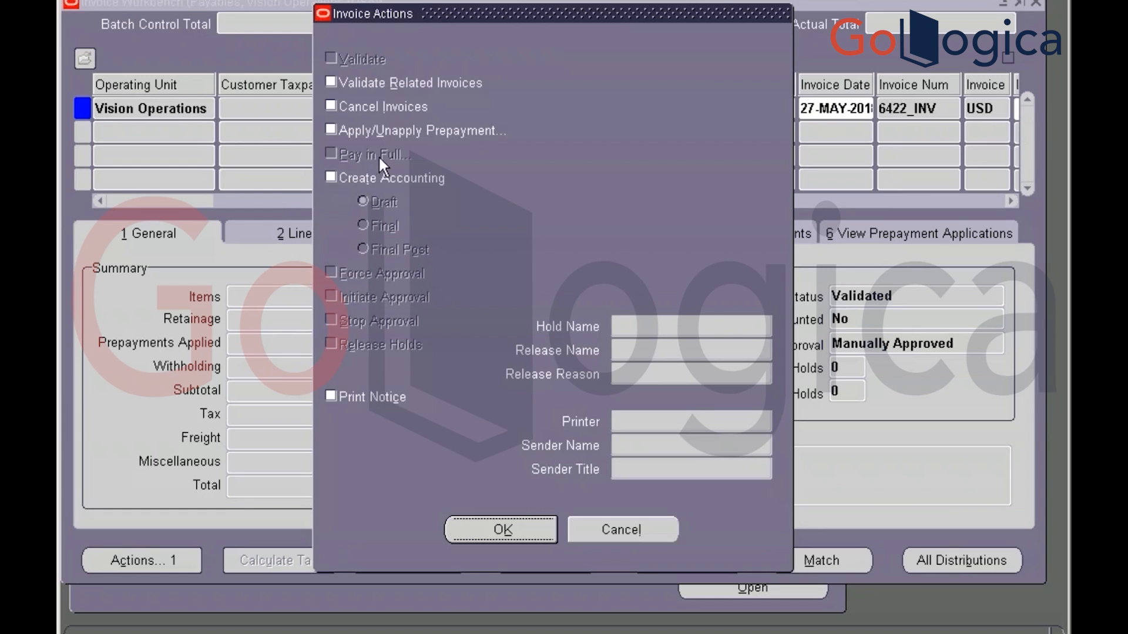
left_click(332, 177)
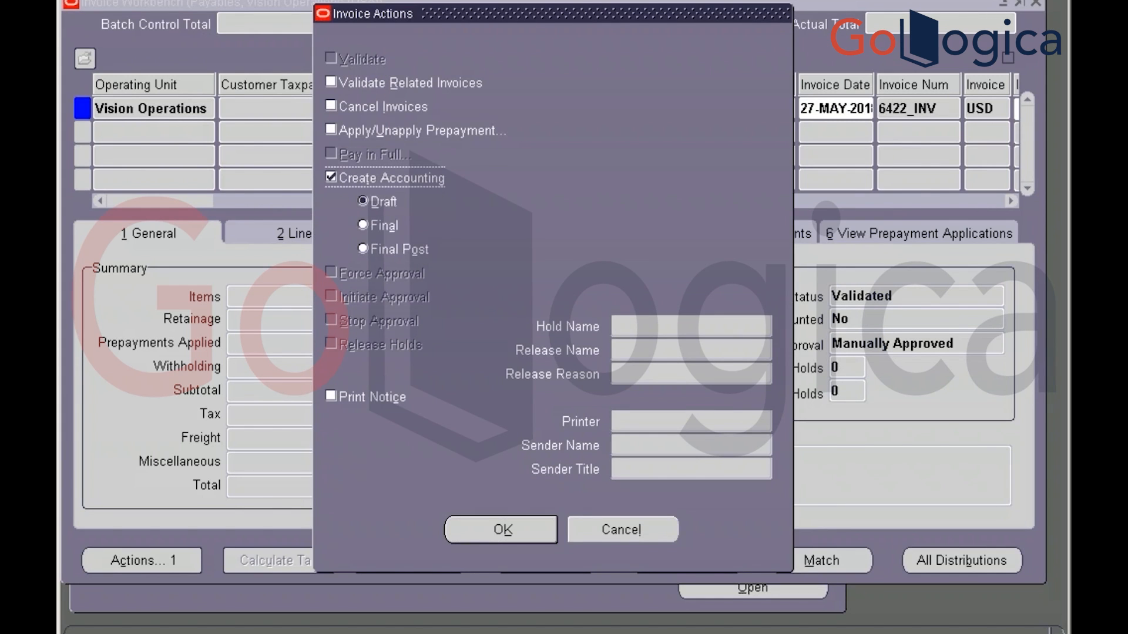
left_click(366, 229)
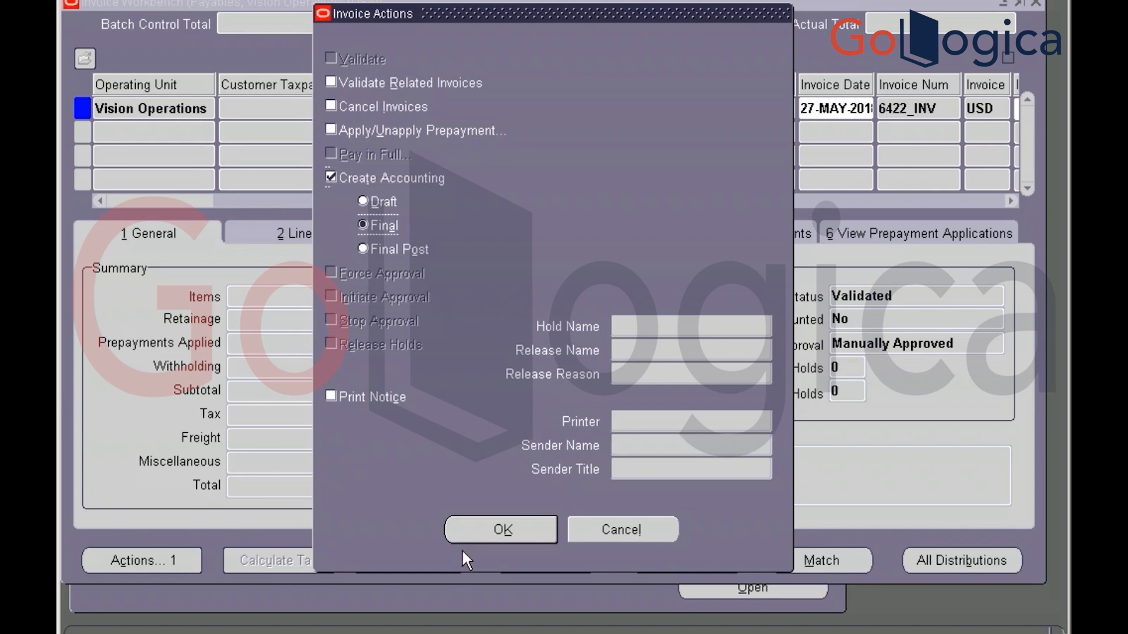
left_click(492, 532)
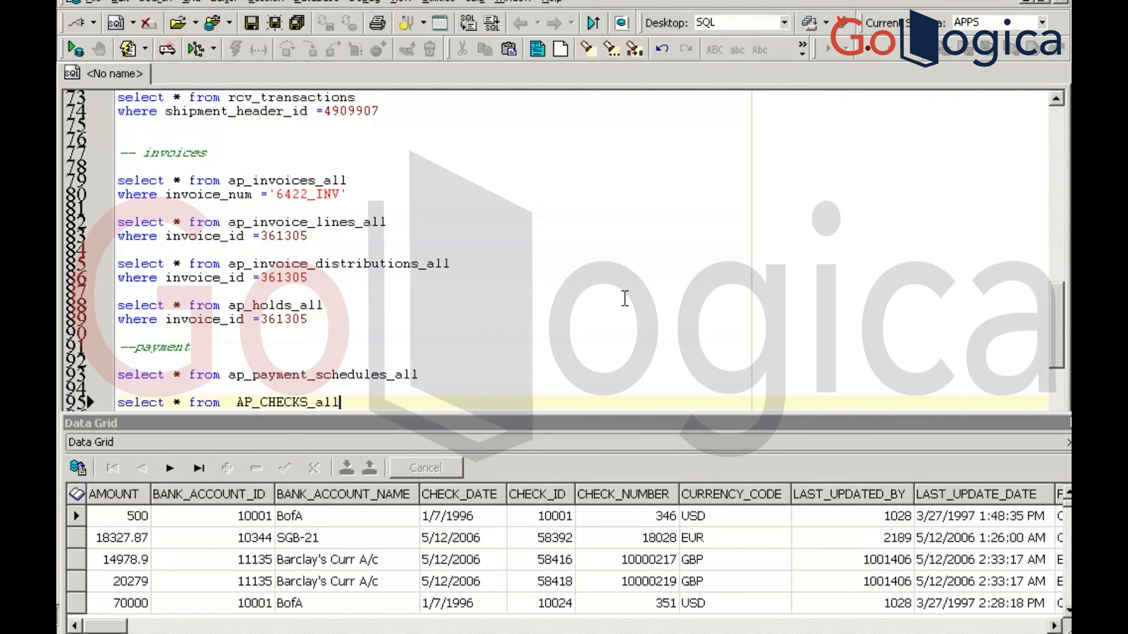
Add an --accounting comment and 'select * from xla_ae_headers' below the queries, and run it
key("Return")
key("Return")
key("Return")
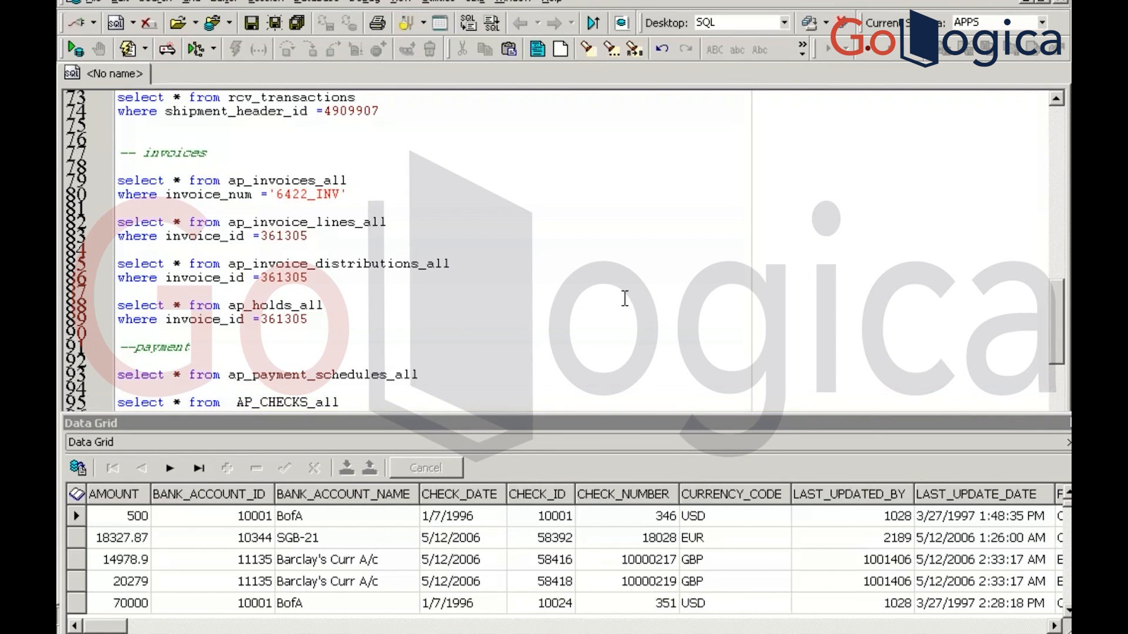
key("Return")
key("Return")
key("Return")
key("Return")
key("Return")
key("Return")
key("Return")
key("Return")
key("Return")
key("Return")
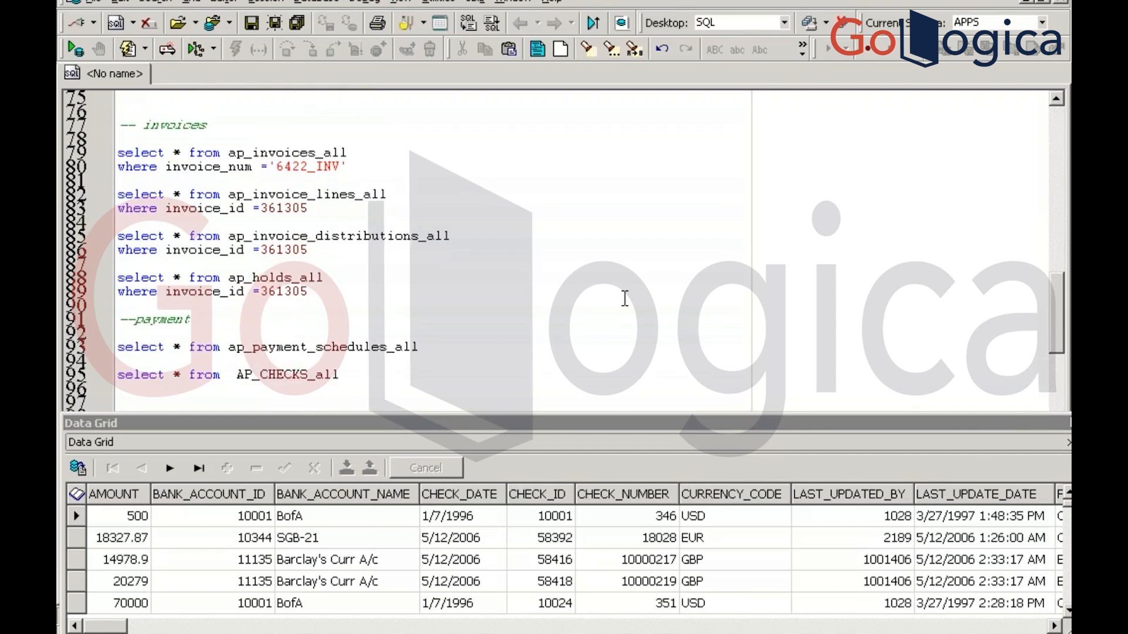
key("Return")
key("Return")
key("Return")
key("Return")
key("Return")
key("Return")
key("Return")
key("Return")
key("Return")
key("Return")
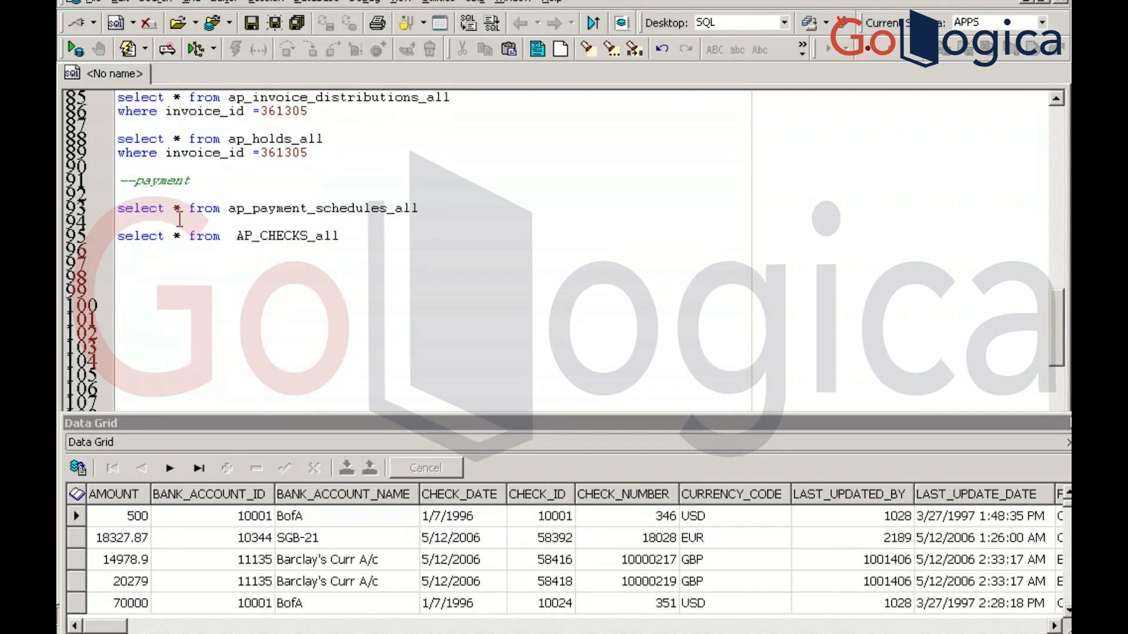
left_click(141, 266)
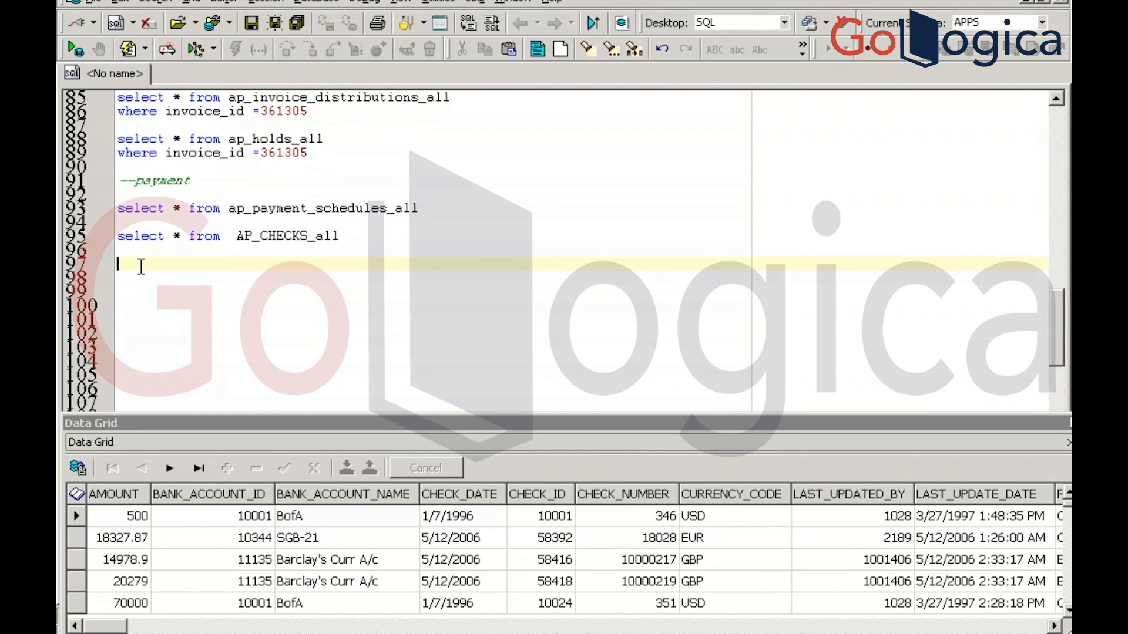
type("--accounting")
key("Return")
key("Return")
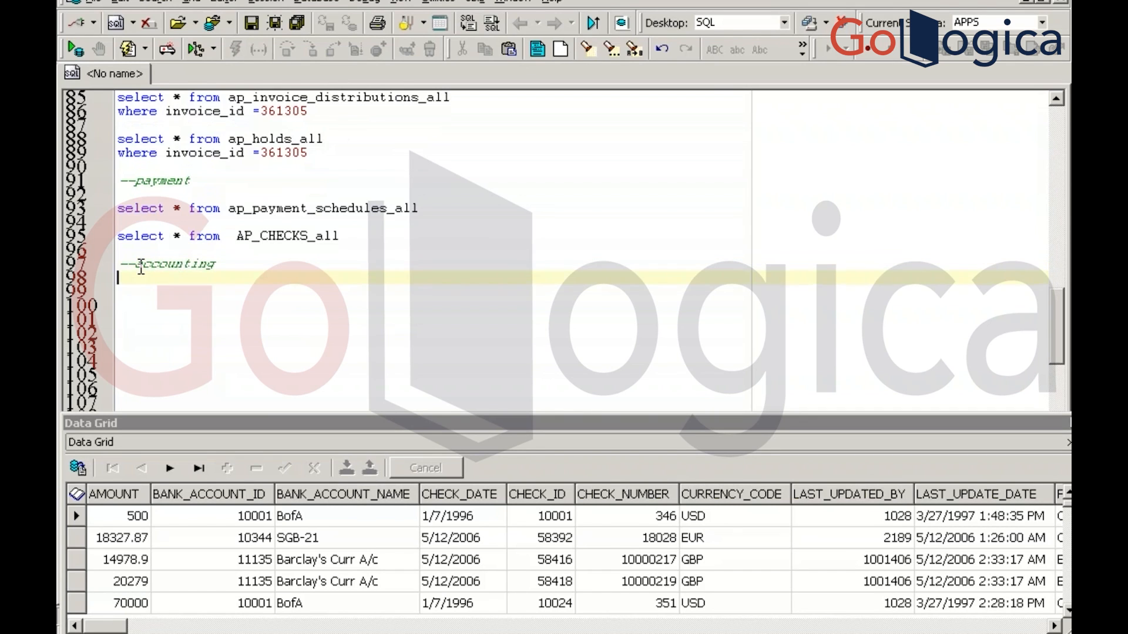
type("select * from xla_")
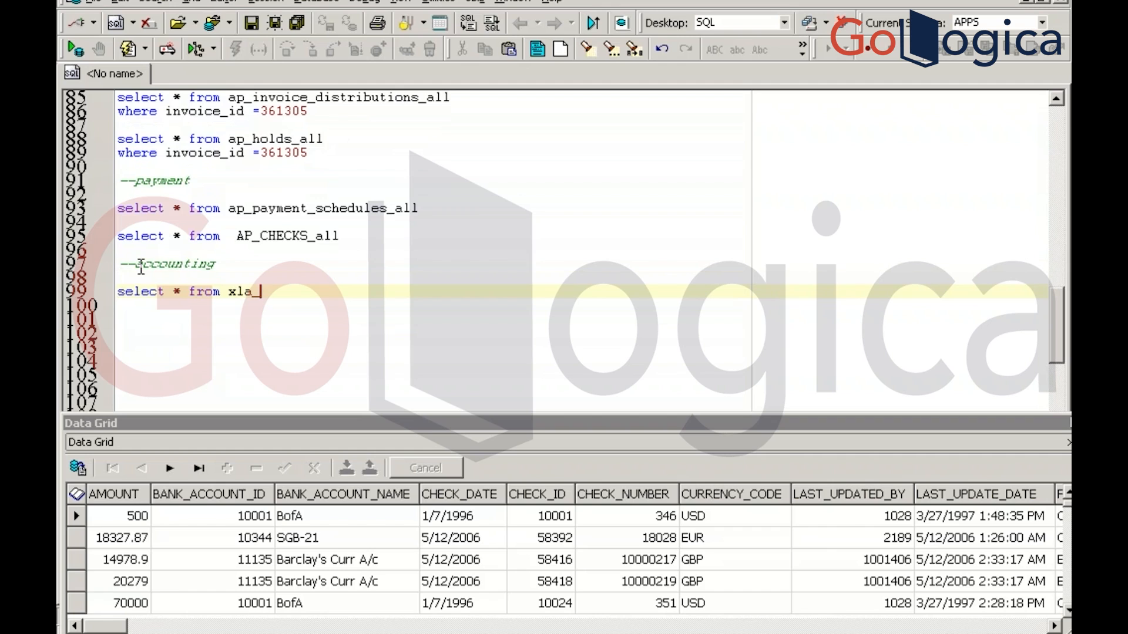
type("ae_headers")
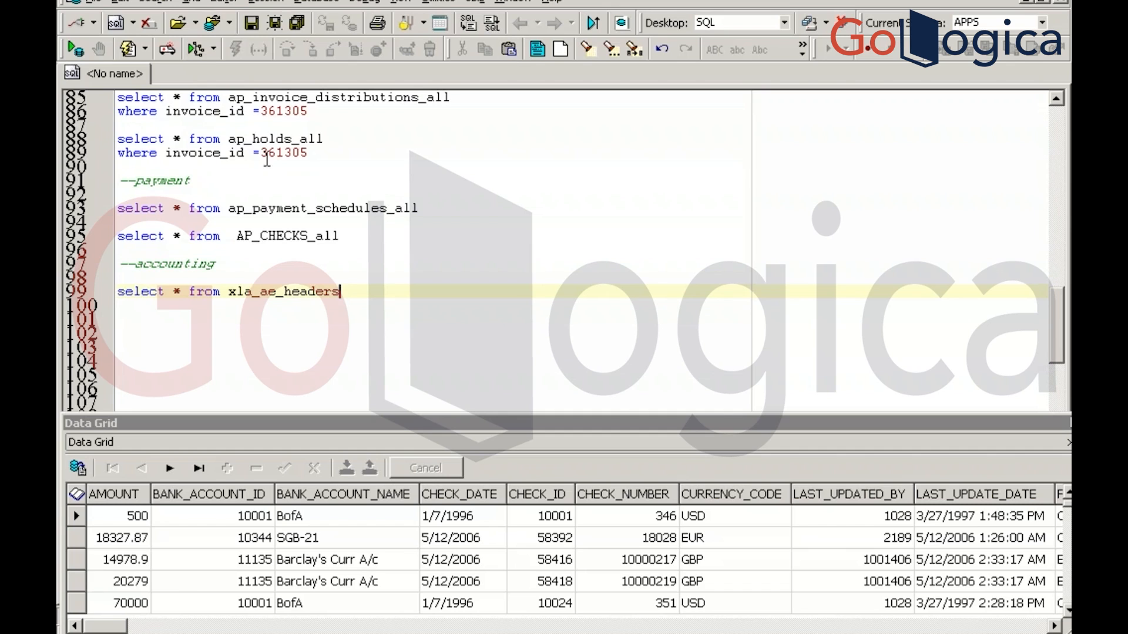
key("F9")
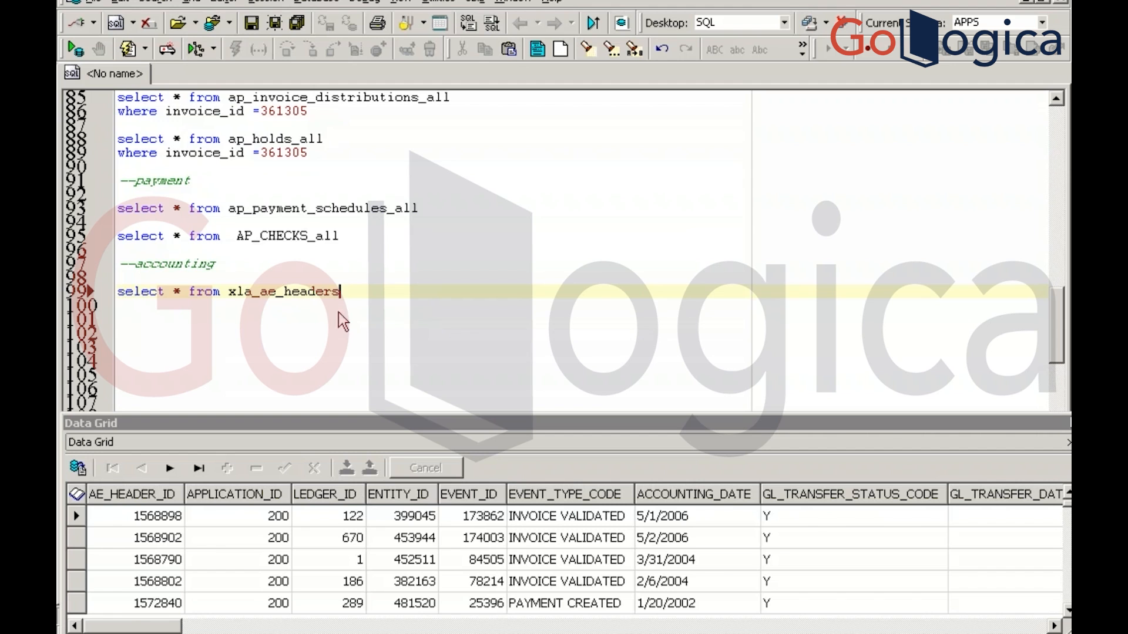
Rerun the ap_invoice_distributions_all query for invoice 361305 and scroll to its ACCOUNTING_EVENT_ID column
left_click(347, 106)
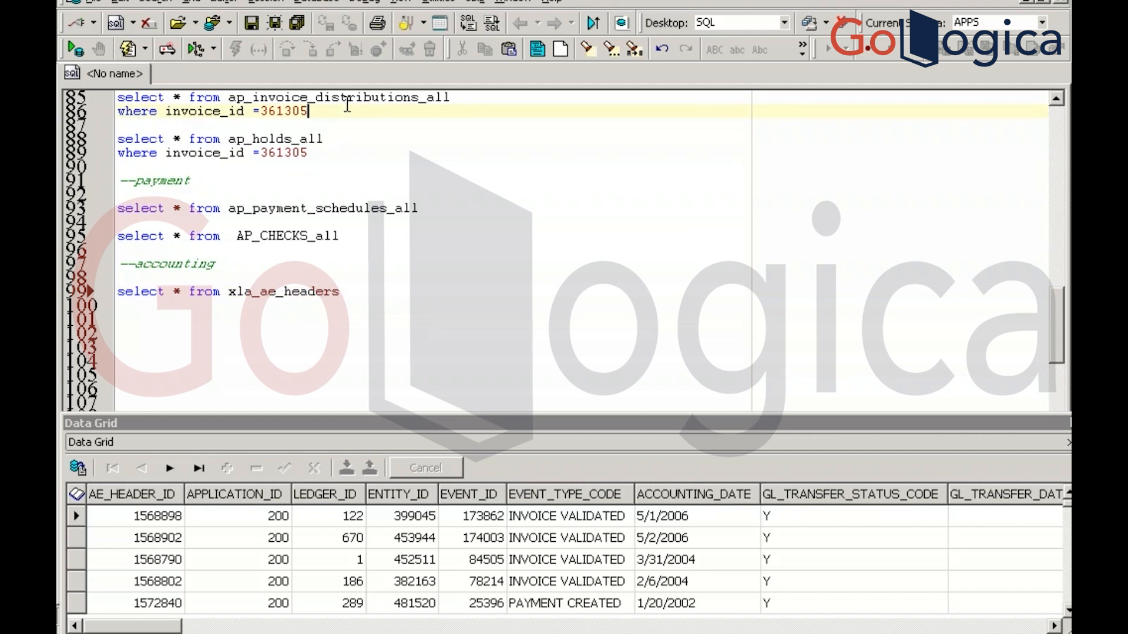
key("F9")
left_click(457, 545)
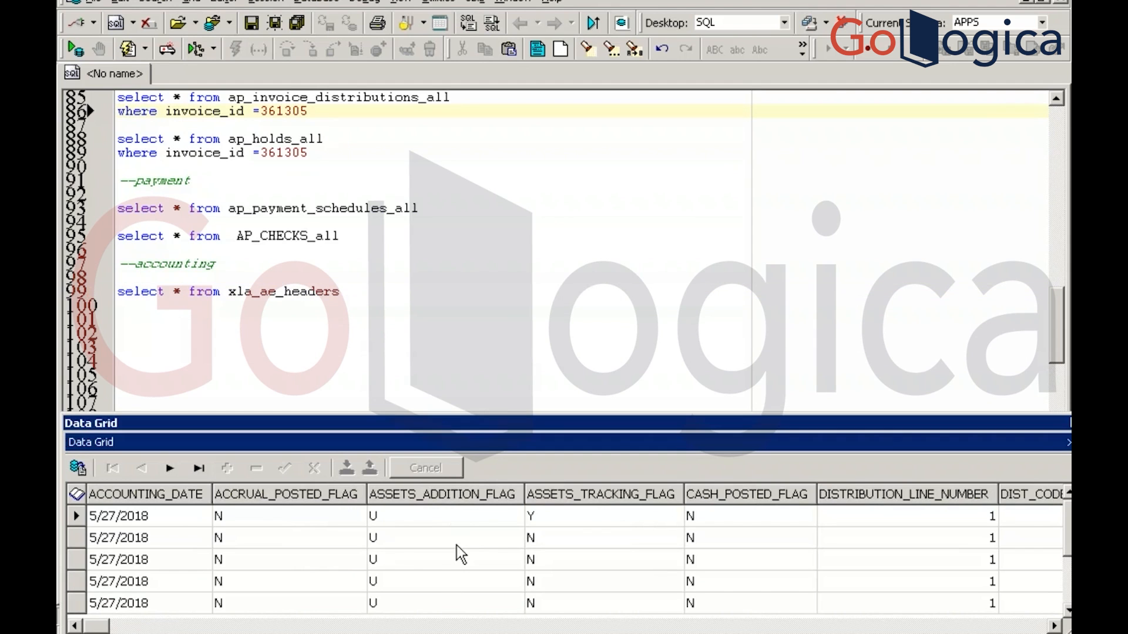
key("Right")
key("Right")
key("Right")
key("Right")
key("Right")
key("Right")
key("Right")
key("Right")
key("Right")
key("Right")
key("Right")
key("Right")
key("Right")
key("Right")
key("Right")
key("Right")
key("Right")
key("Right")
key("Right")
key("Right")
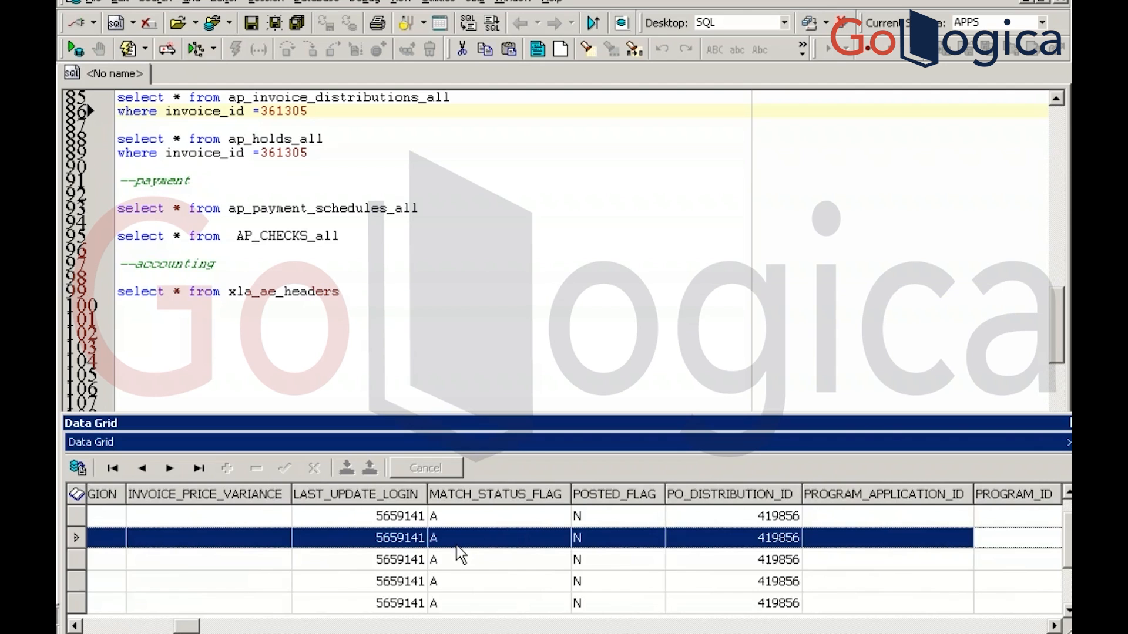
key("Right")
key("Right")
key("Right")
key("Right")
key("Right")
key("Right")
key("Right")
key("Right")
key("Right")
key("Right")
key("Right")
key("Right")
key("Right")
key("Right")
key("Right")
key("Right")
key("Right")
key("Right")
key("Right")
key("Right")
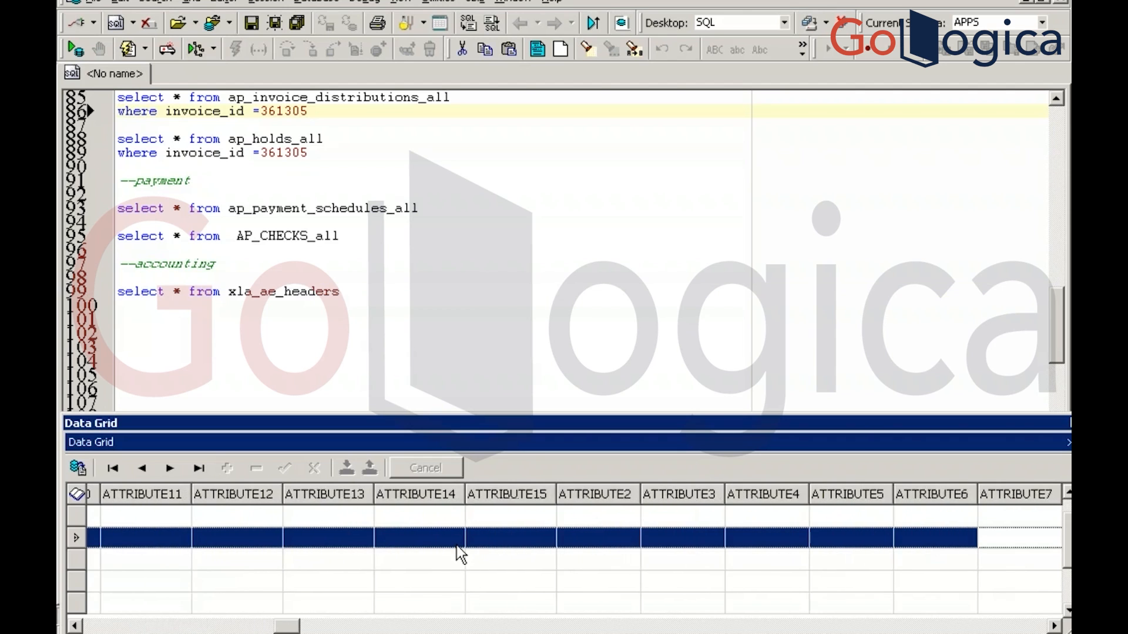
key("Right")
key("Right")
key("Right")
key("Right")
key("Right")
key("Right")
key("Right")
key("Right")
key("Right")
key("Right")
key("Right")
key("Right")
key("Right")
key("Right")
key("Right")
key("Right")
key("Right")
key("Right")
key("Right")
key("Right")
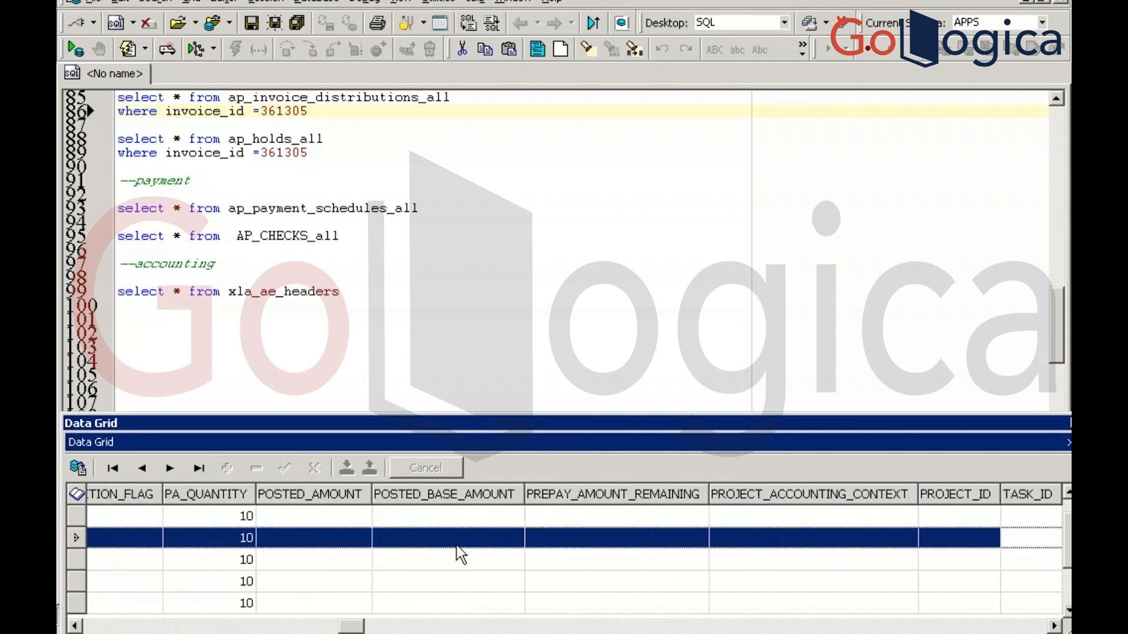
key("Right")
key("Right")
key("Right")
key("Right")
key("Right")
key("Right")
key("Right")
key("Right")
key("Right")
key("Right")
key("Right")
key("Right")
key("Right")
key("Right")
key("Right")
key("Right")
key("Right")
key("Right")
key("Right")
key("Right")
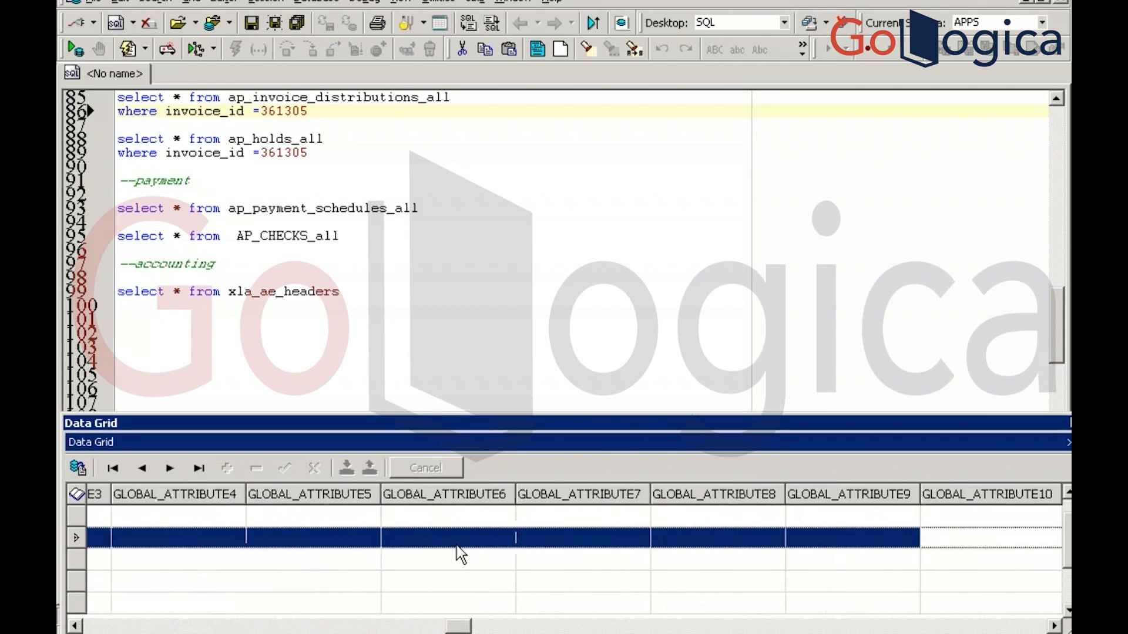
key("Right")
key("Right")
key("Right")
key("Right")
key("Right")
key("Right")
key("Right")
key("Right")
key("Right")
key("Right")
key("Right")
key("Right")
key("Right")
key("Right")
key("Right")
key("Right")
key("Right")
key("Right")
key("Right")
key("Right")
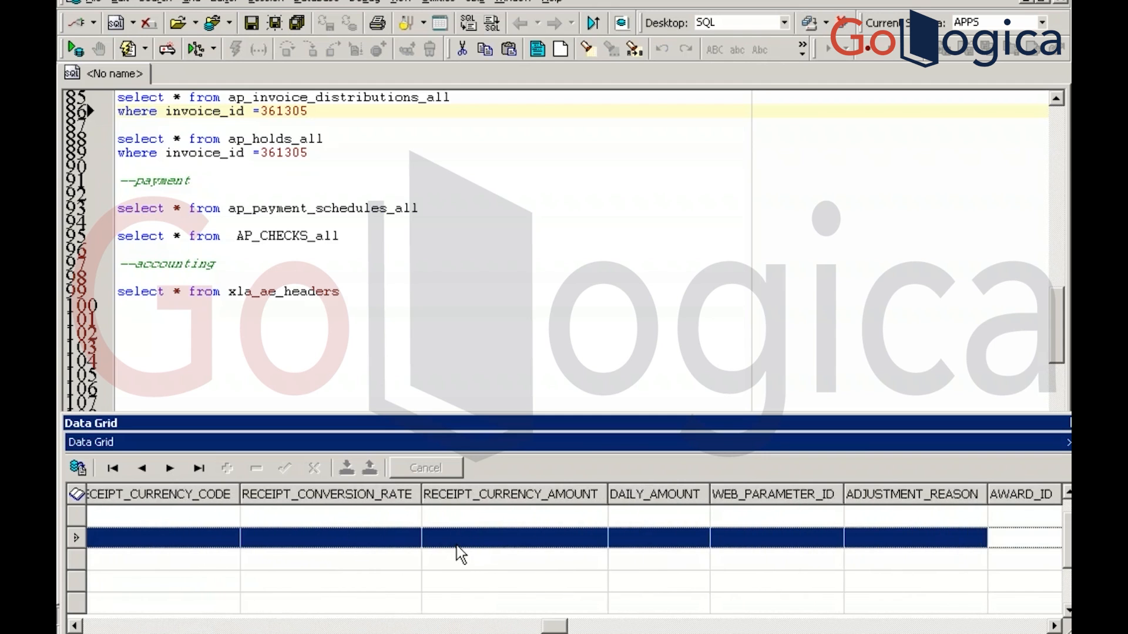
key("Right")
key("Right")
key("Right")
key("Right")
key("Right")
key("Right")
key("Right")
key("Right")
key("Right")
key("Right")
key("Right")
key("Right")
key("Right")
key("Right")
key("Right")
key("Right")
key("Right")
key("Right")
key("Right")
key("Right")
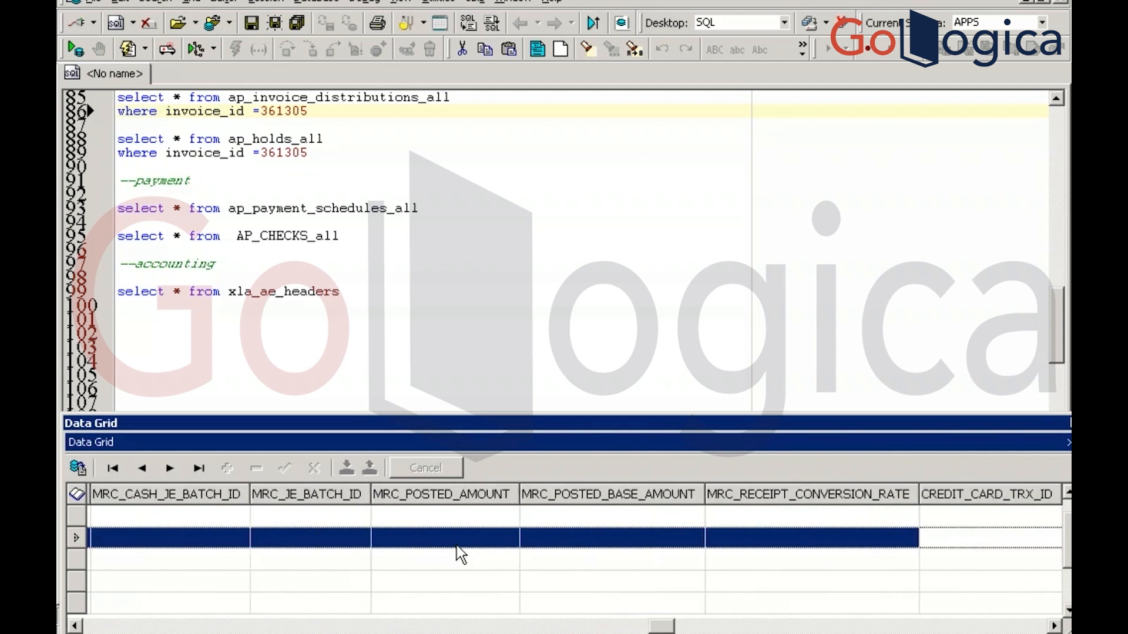
key("Right")
key("Right")
key("Right")
key("Right")
key("Right")
key("Right")
key("Right")
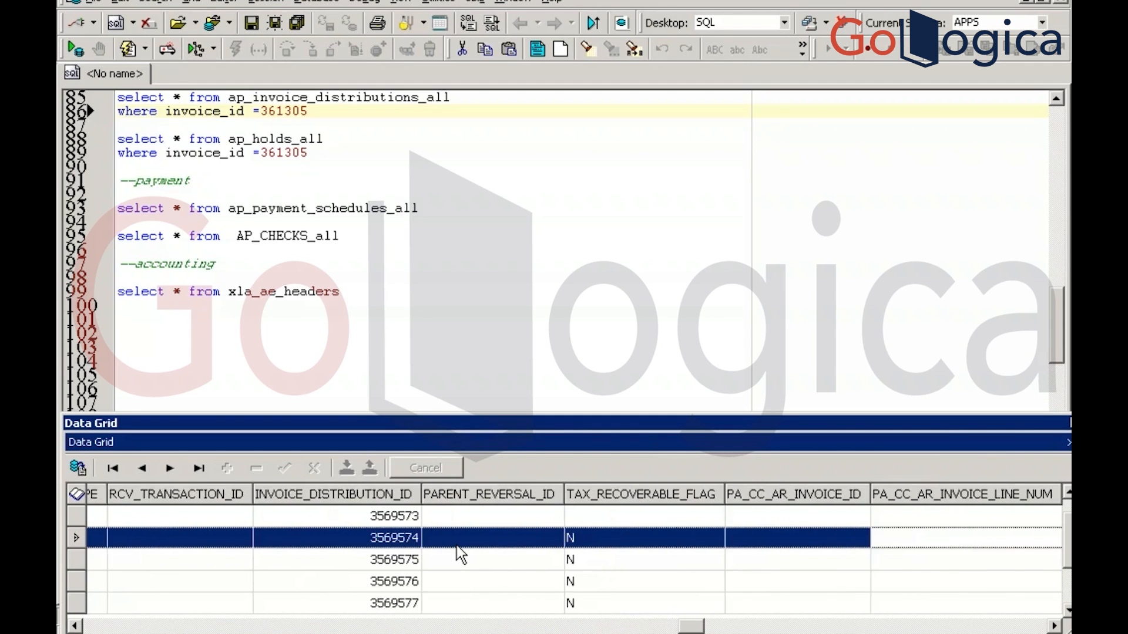
key("Right")
key("Right")
key("Right")
key("Right")
key("Right")
key("Right")
key("Right")
key("Right")
key("Right")
key("Right")
key("Right")
key("Right")
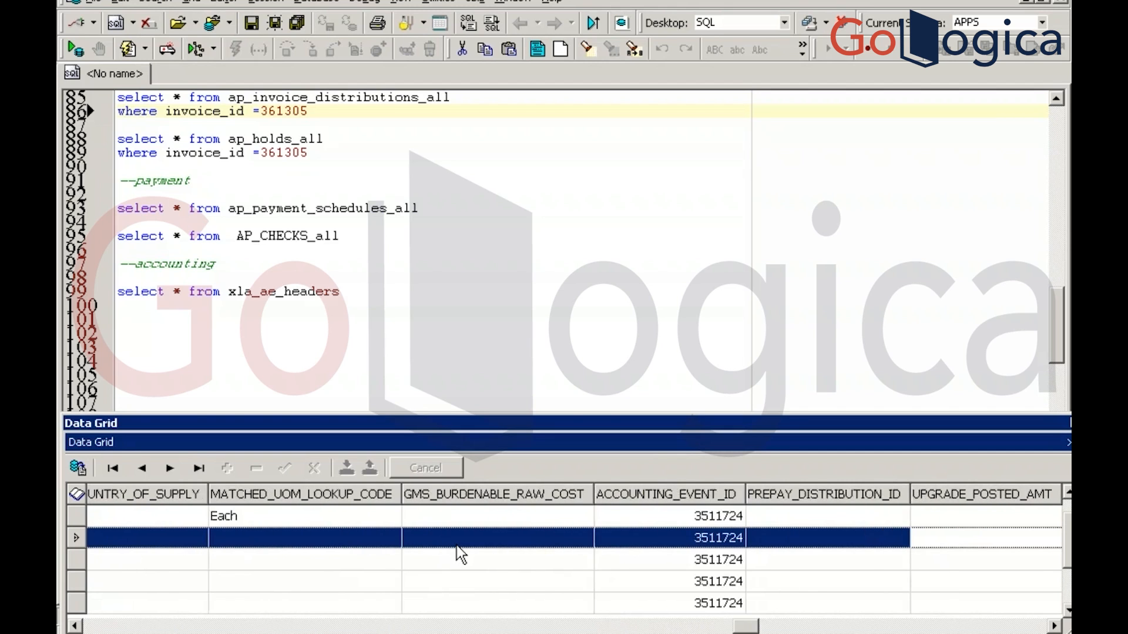
key("Right")
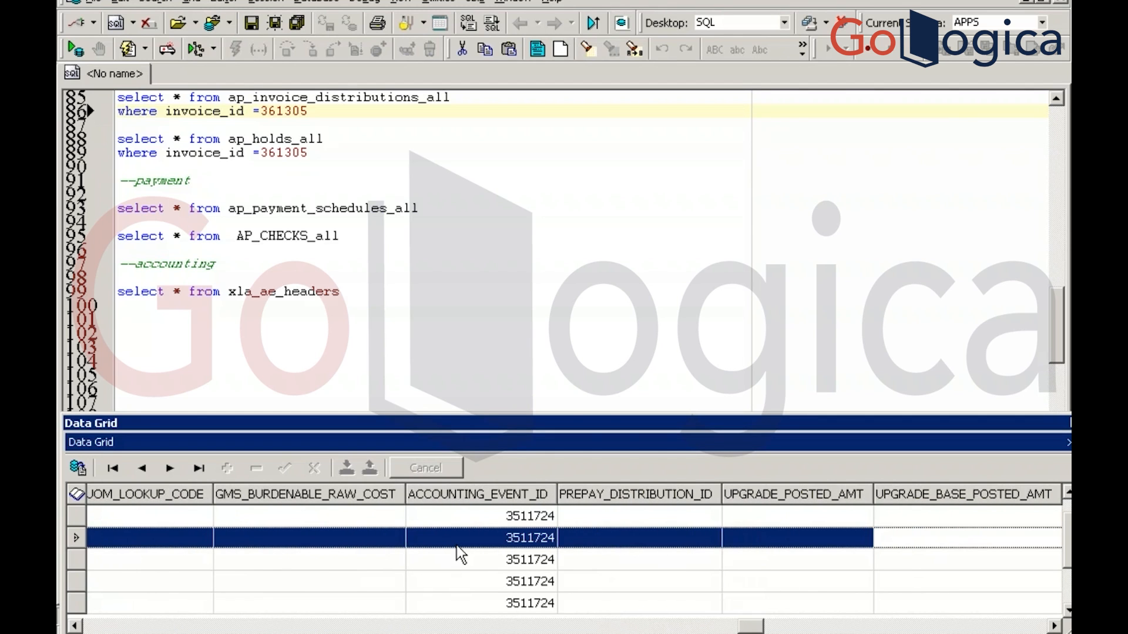
Copy the accounting event id 3511724 from the distribution results
left_click(493, 580)
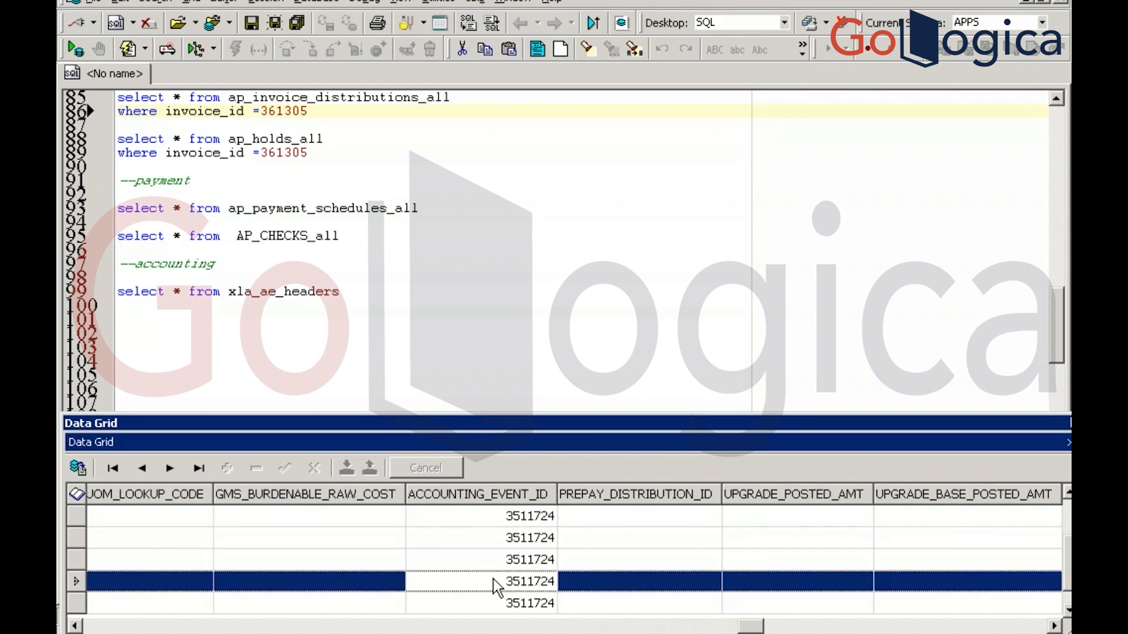
left_click(493, 580)
key("ctrl+c")
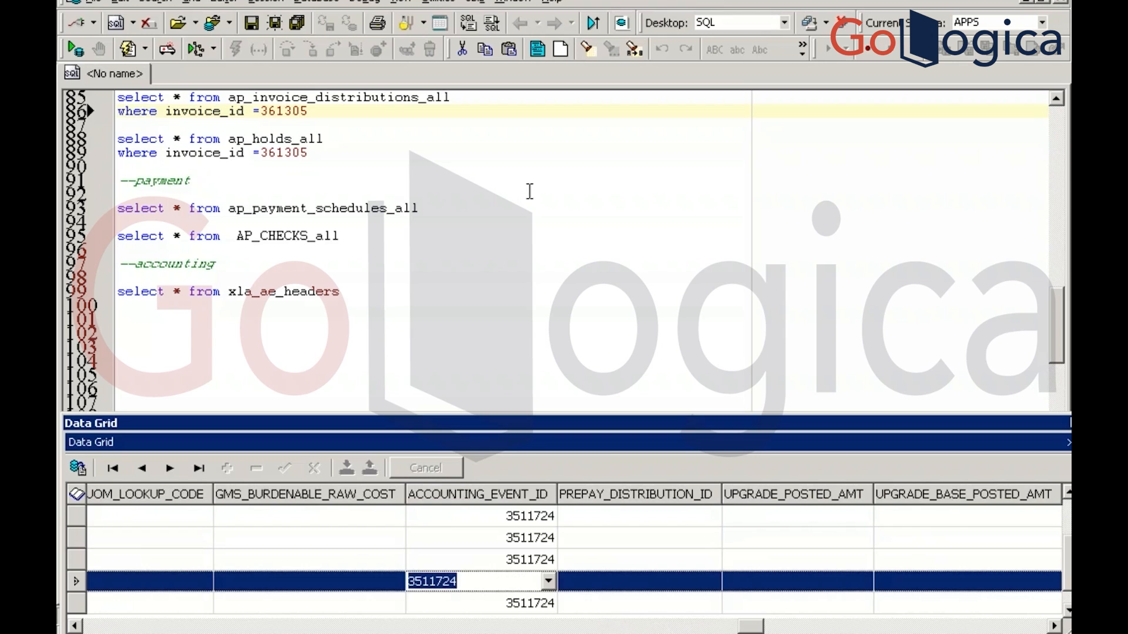
left_click(415, 117)
Label the distributions query with the comment '--accounting event id'
type("--ac")
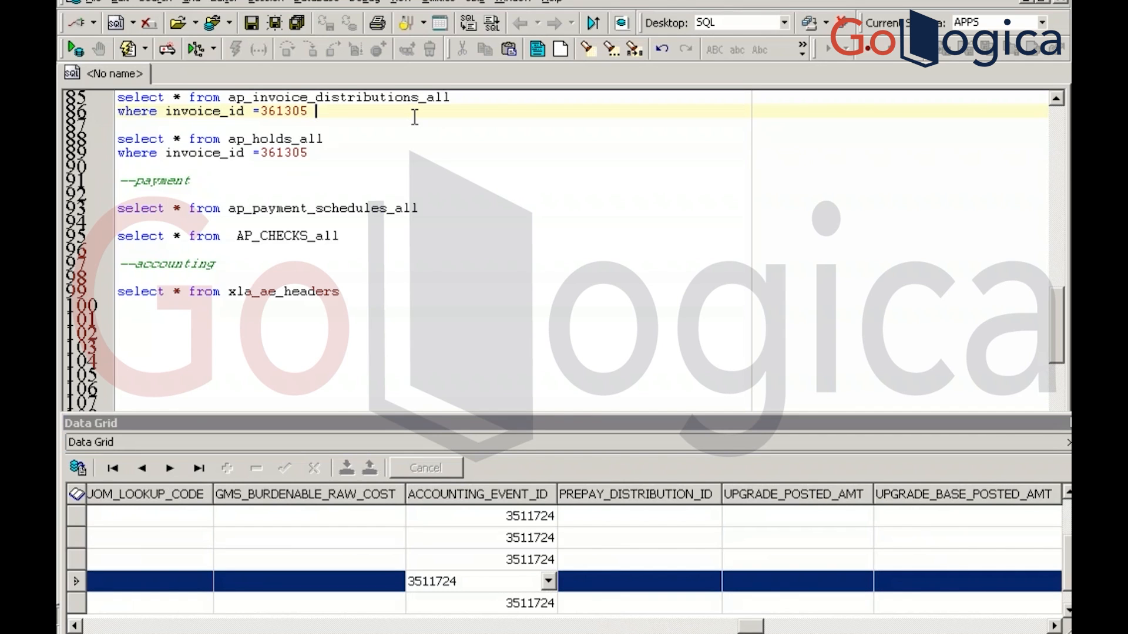
type("counting even t")
key("BackSpace")
key("BackSpace")
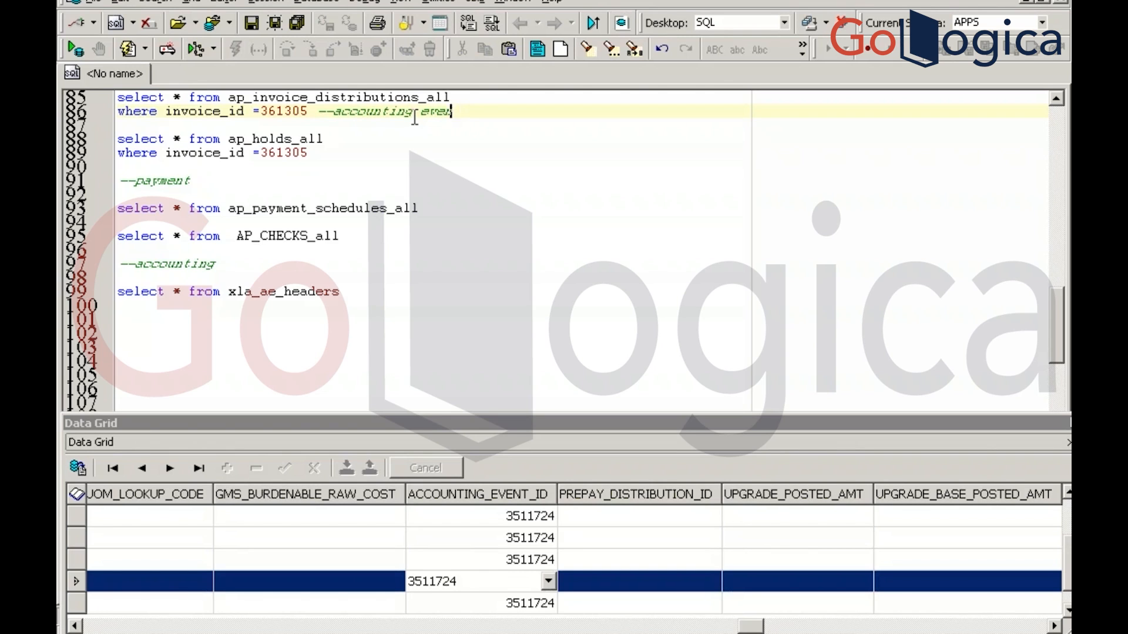
type("t id")
Filter the xla_ae_headers query with 'where event_id = 3511724' and run it
left_click(365, 289)
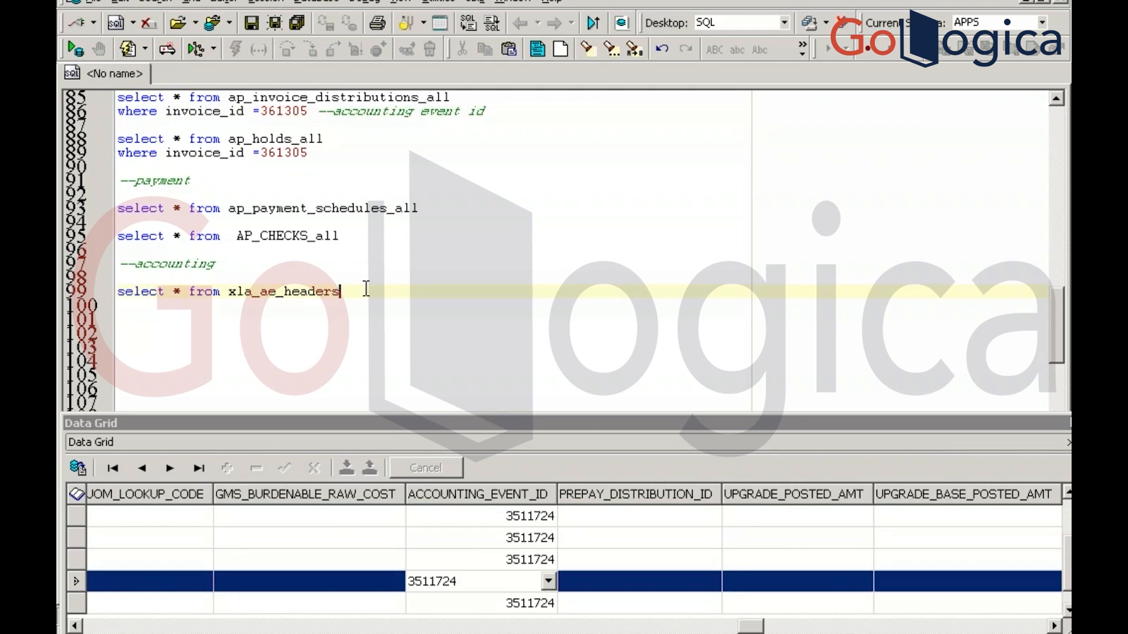
key("F9")
left_click(566, 312)
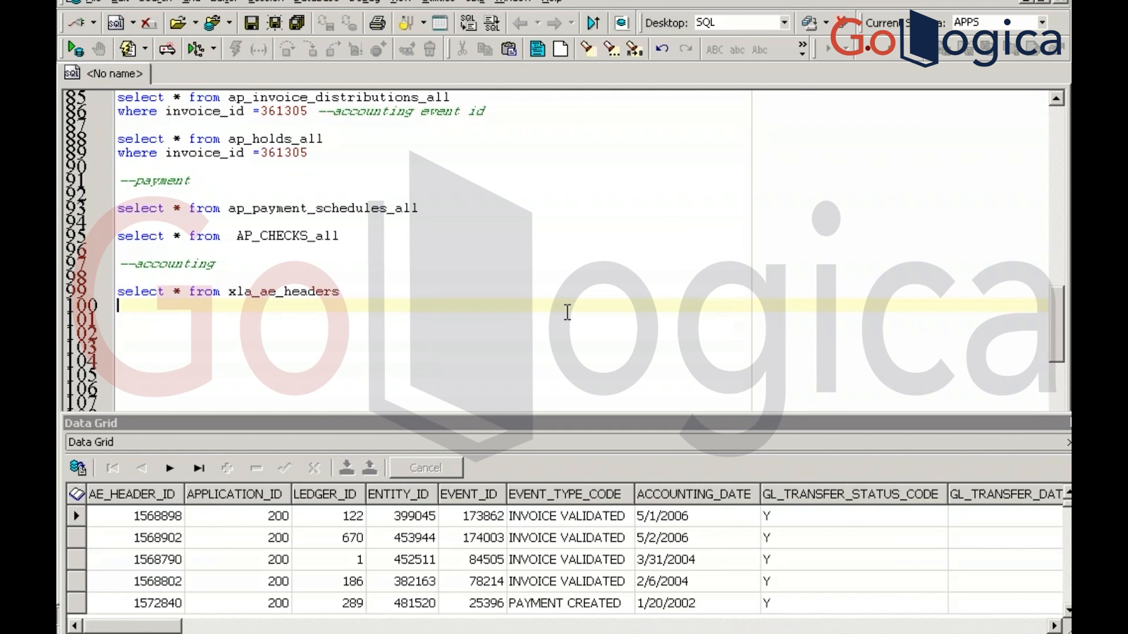
type("where event_id =")
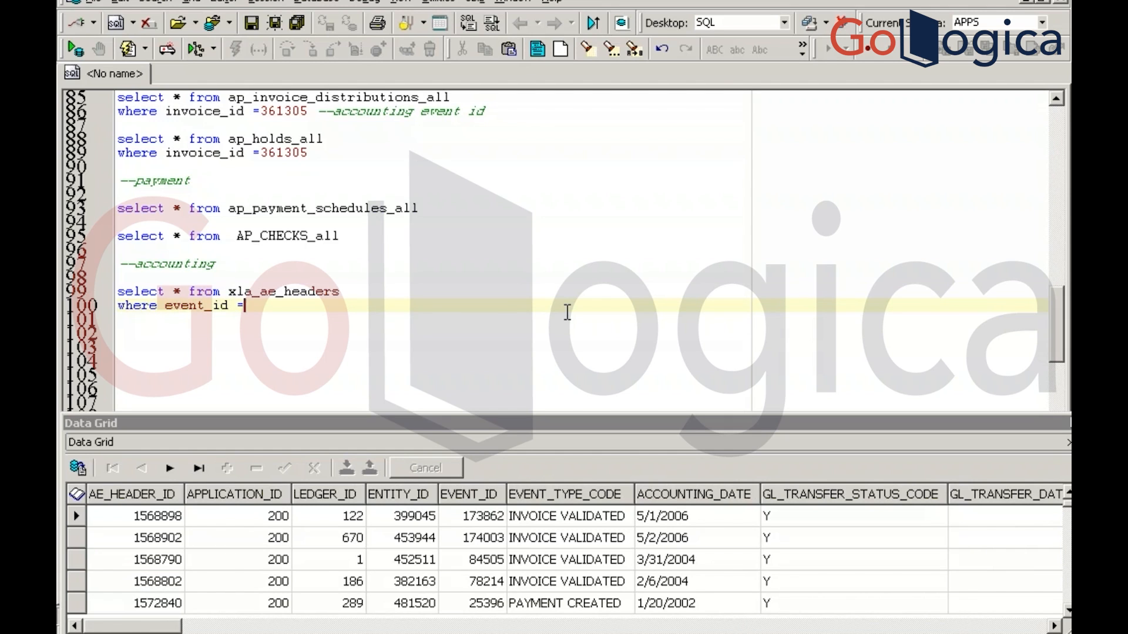
key("ctrl+v")
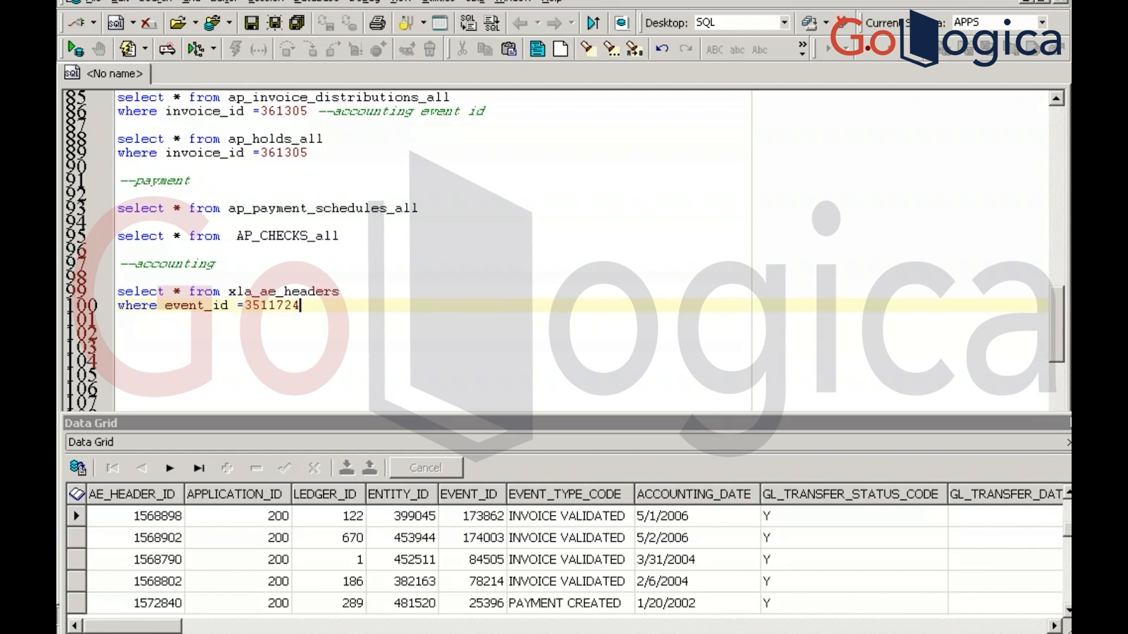
key("F9")
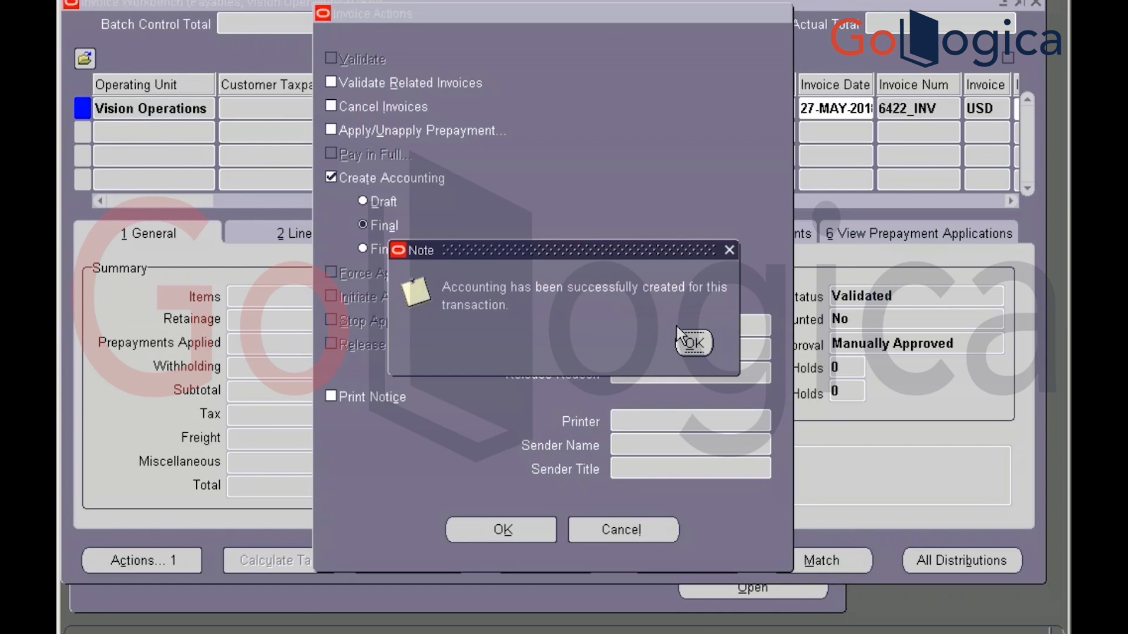
Dismiss the accounting note and FRM-40654 error, and confirm invoice 6422_INV shows Accounted Yes
left_click(690, 351)
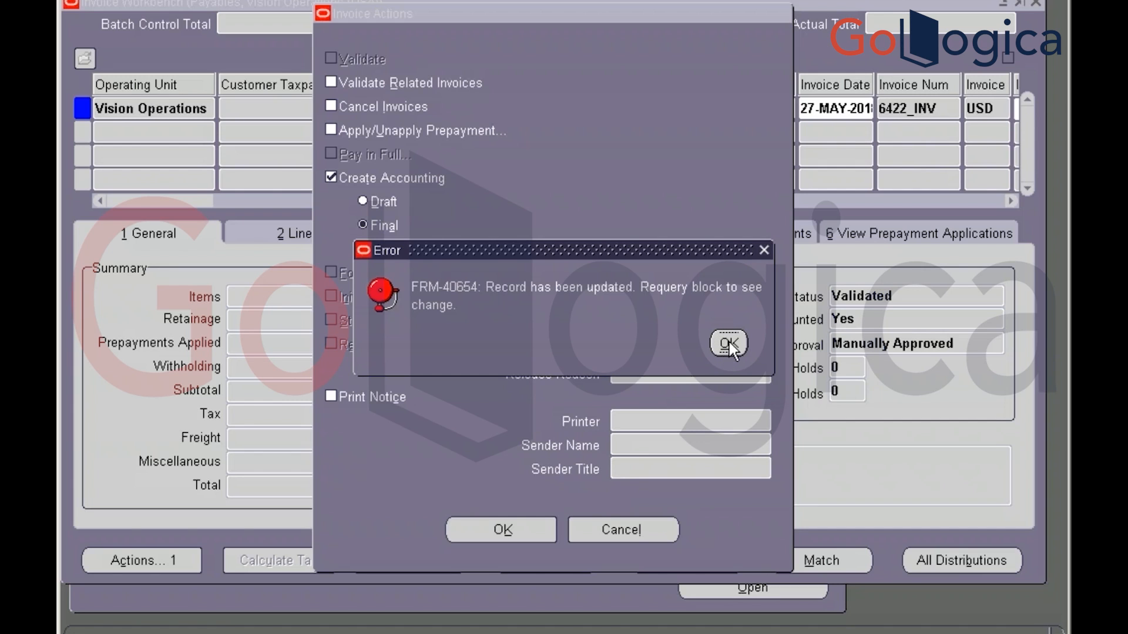
left_click(764, 251)
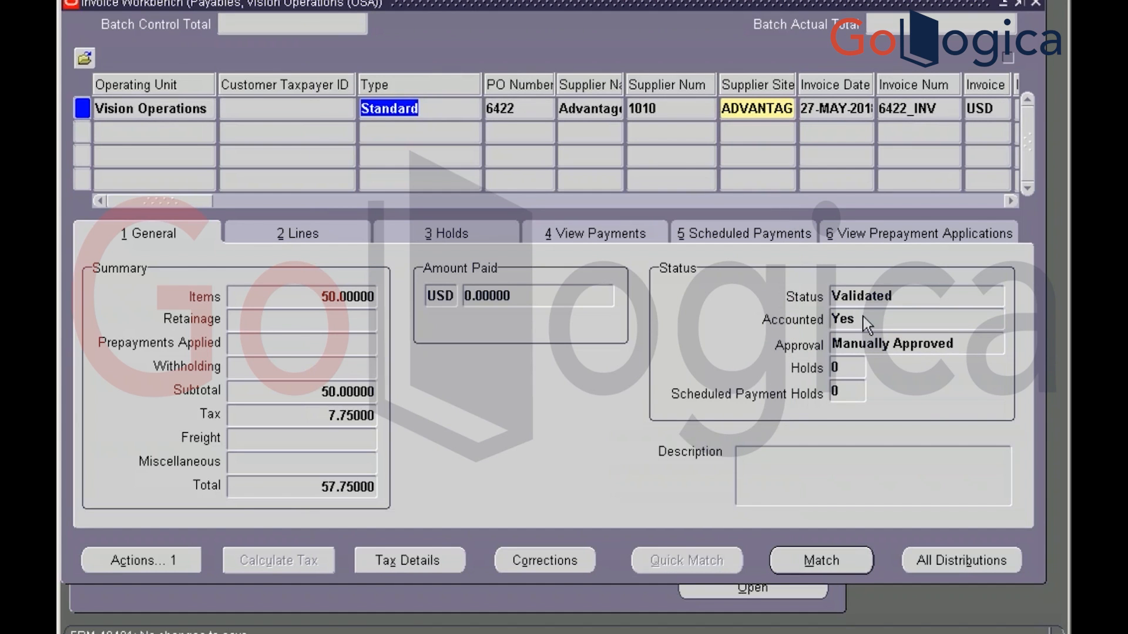
left_click(865, 320)
Rerun the event 3511724 xla_ae_headers query in Toad to confirm its INVOICE VALIDATED header
key("alt+Tab")
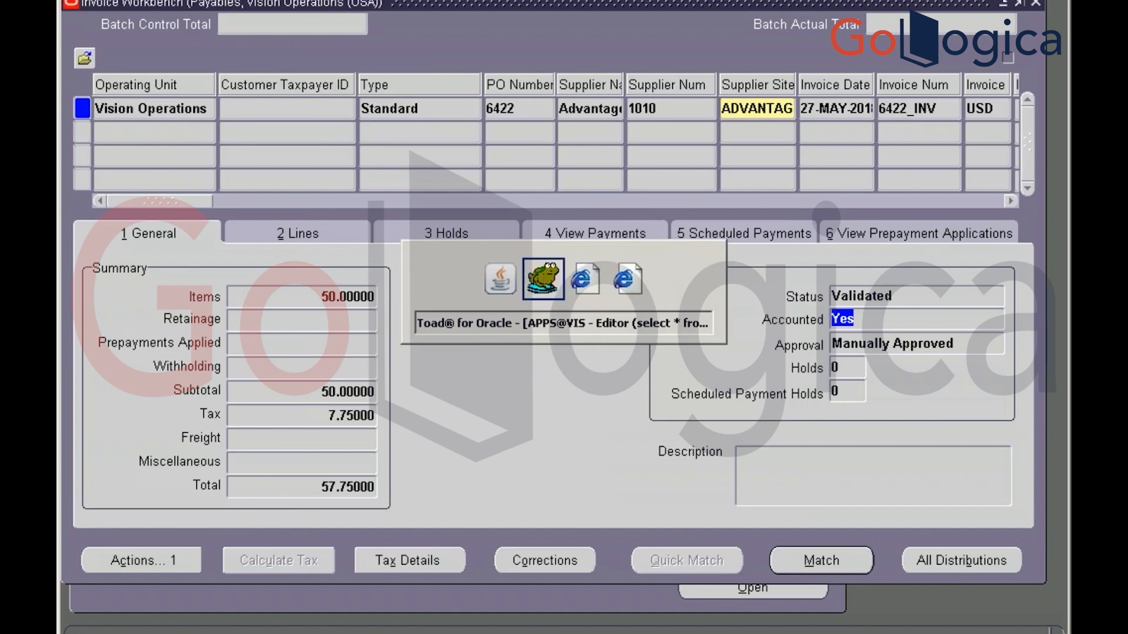
key("ctrl+Return")
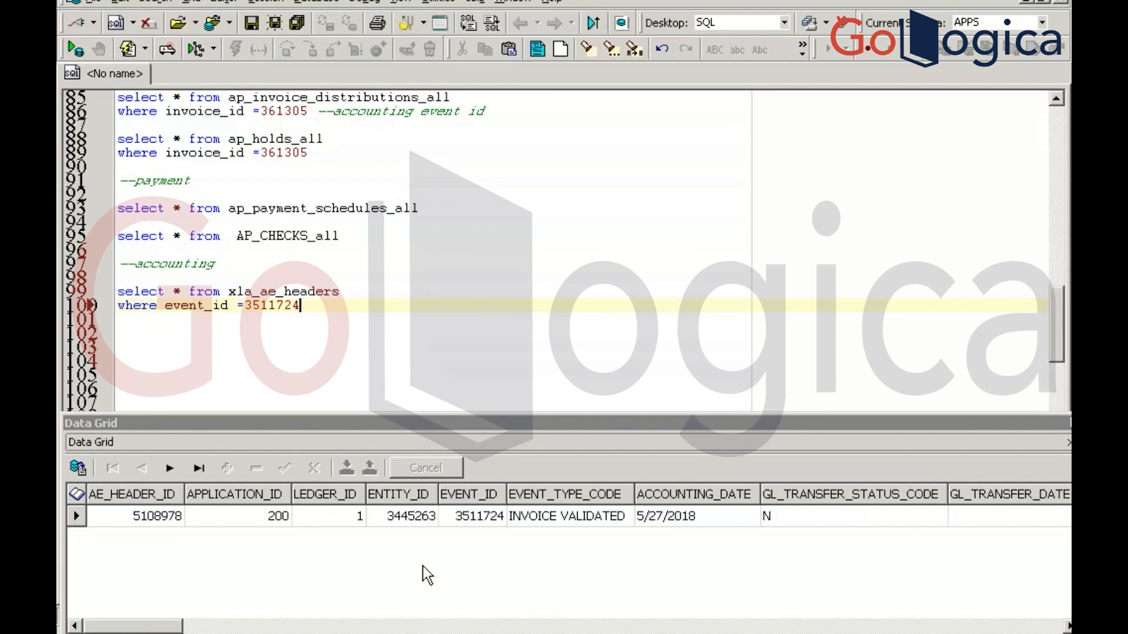
key("alt+Tab")
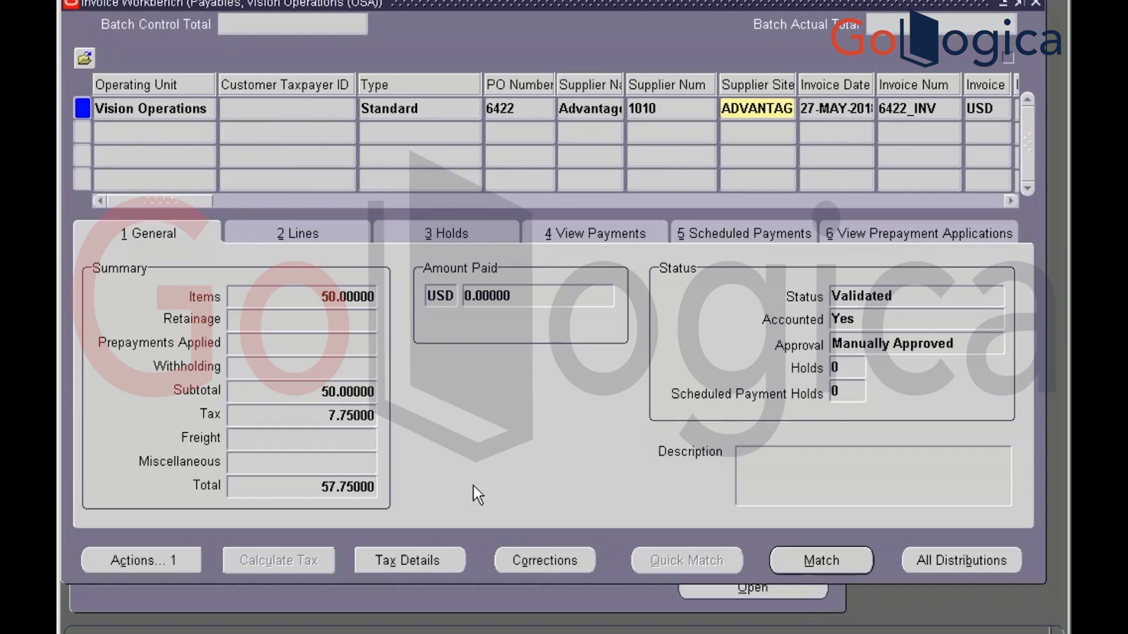
Open View > Requests and find all recent concurrent requests
left_click(172, 0)
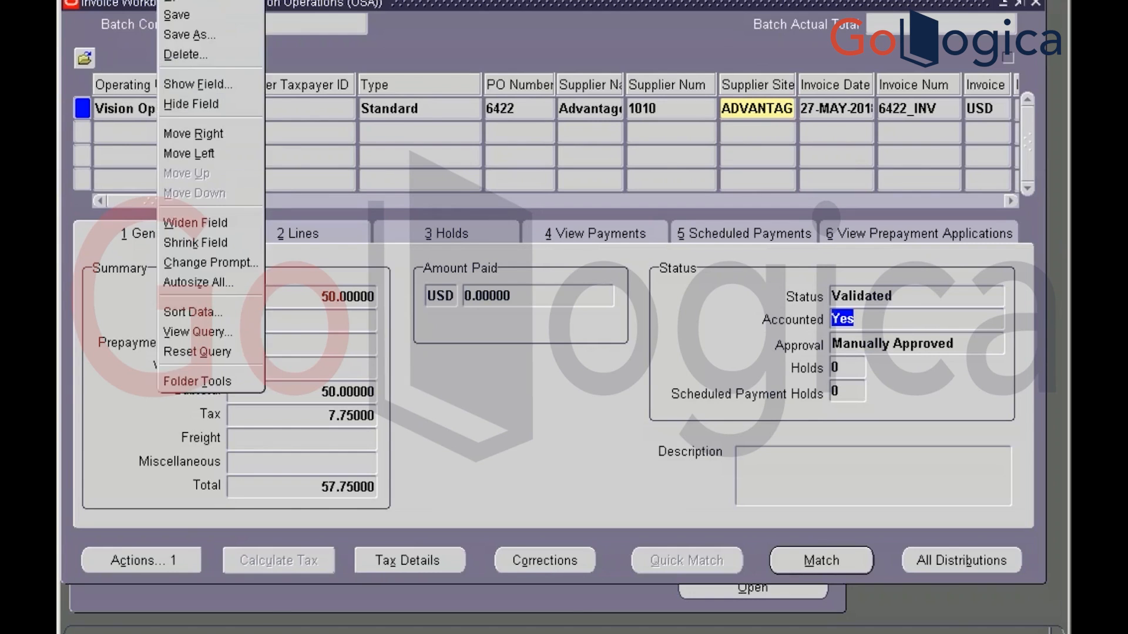
mouse_move(135, 0)
left_click(157, 203)
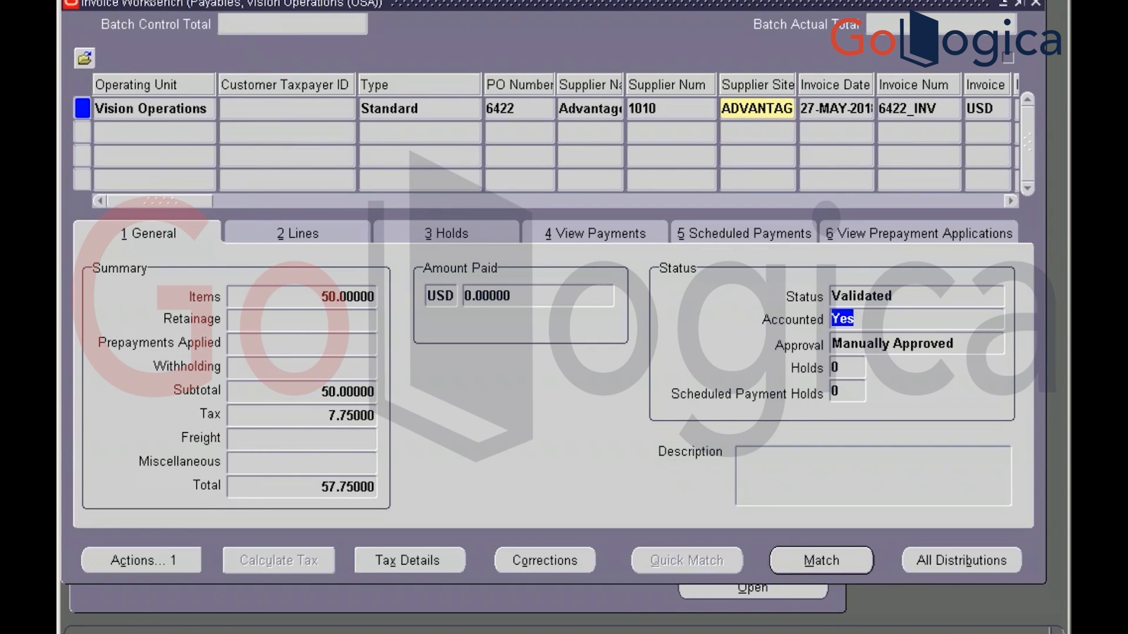
left_click(137, 0)
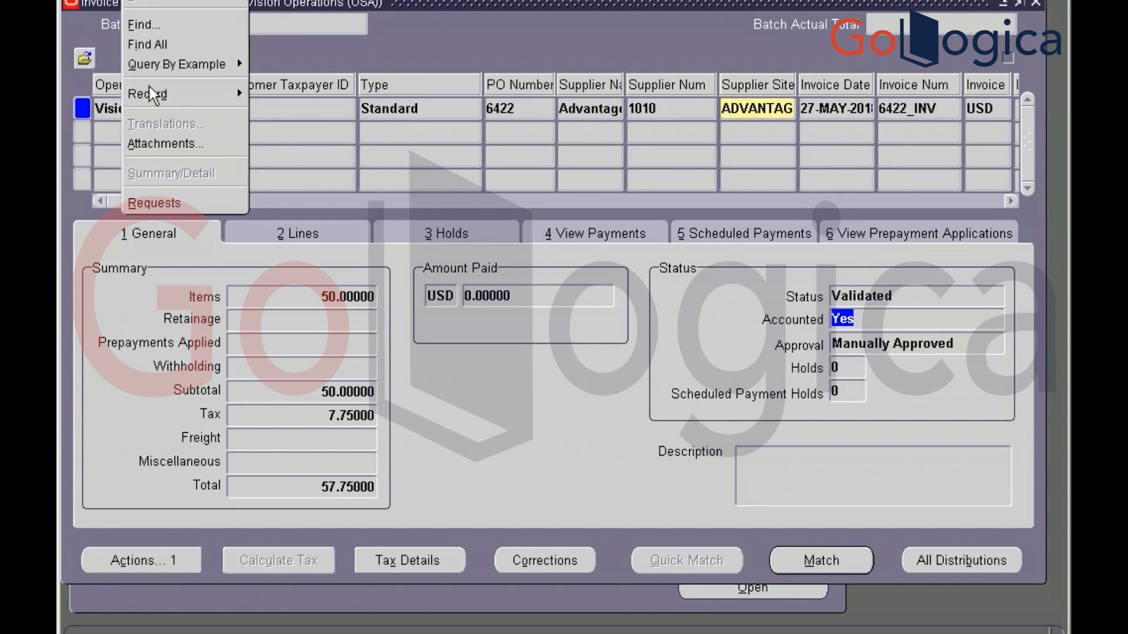
left_click(172, 203)
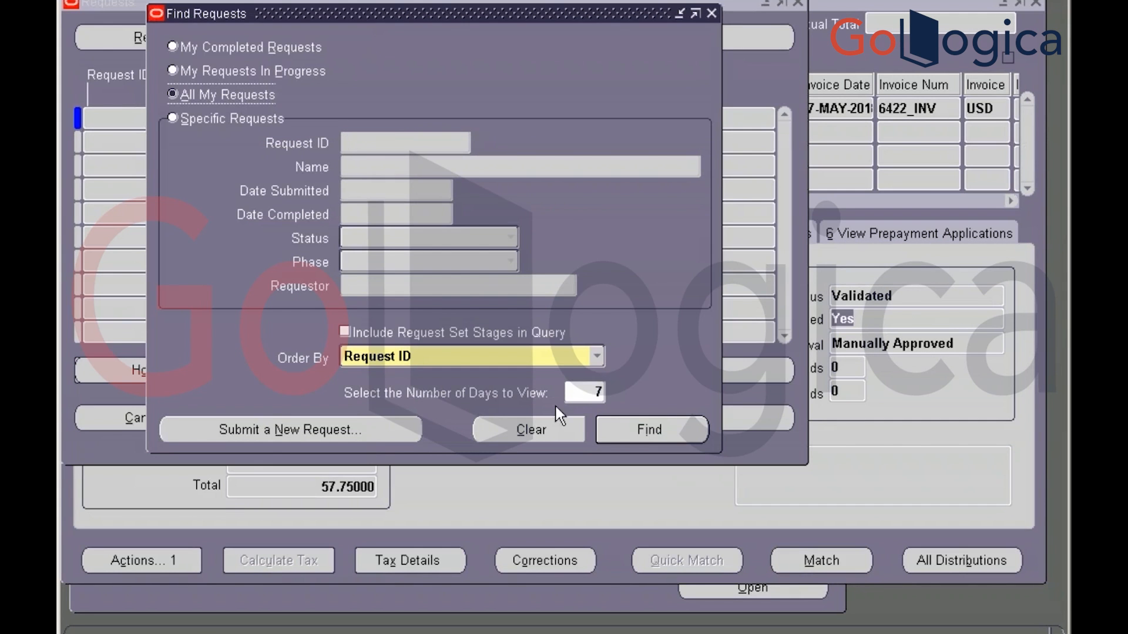
left_click(628, 427)
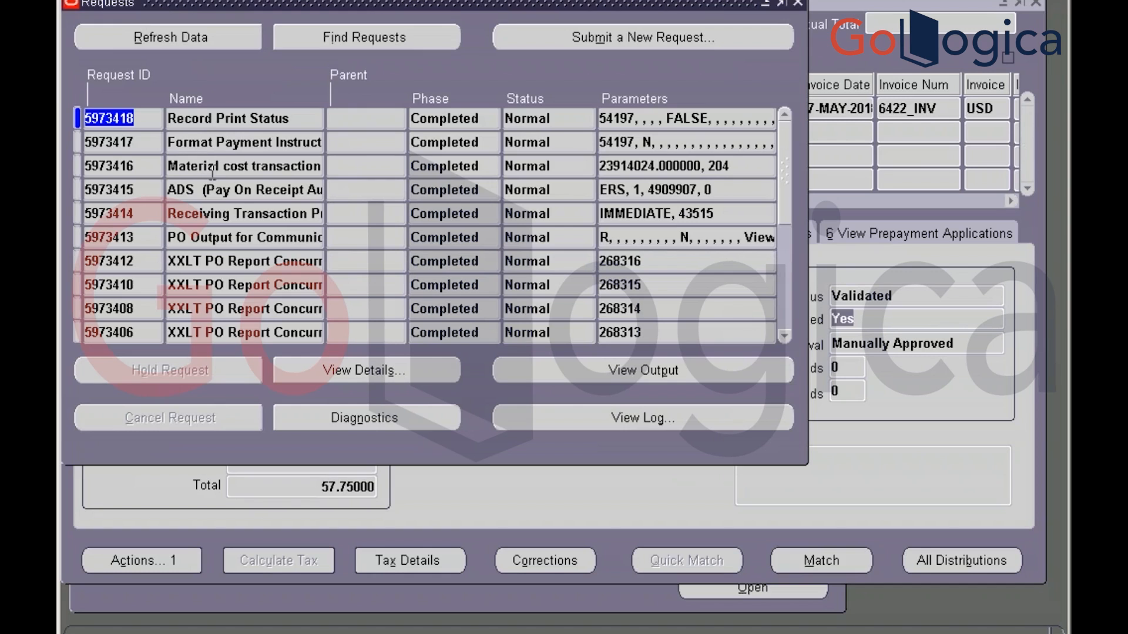
Check that the Record Print Status request completed Normal, then close the Requests window
left_click(299, 118)
double_click(300, 118)
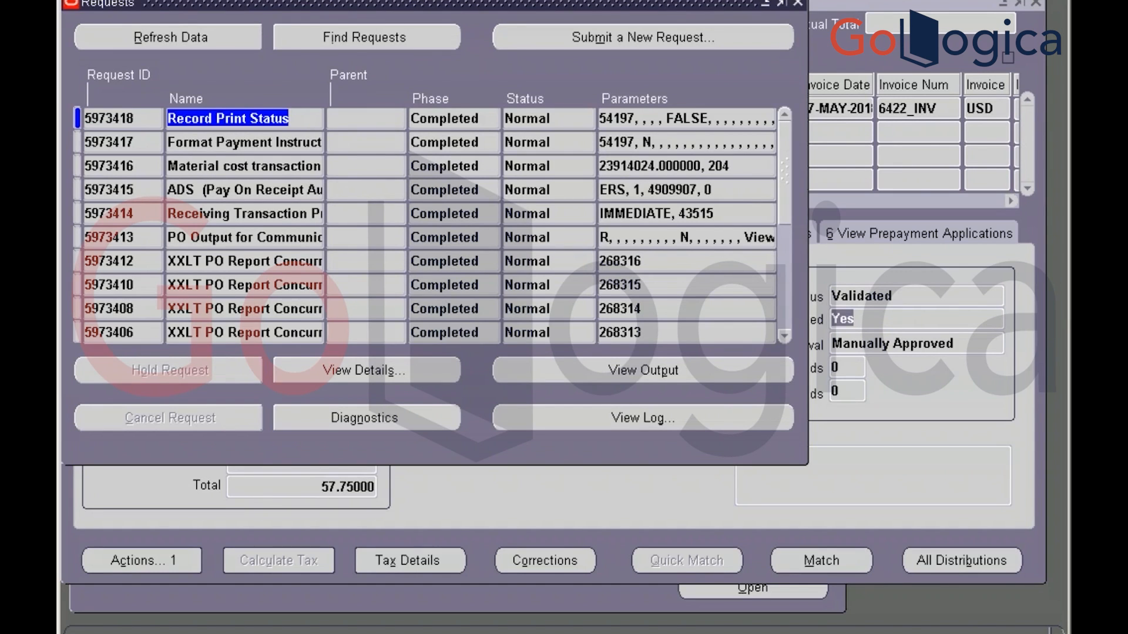
left_click(799, 4)
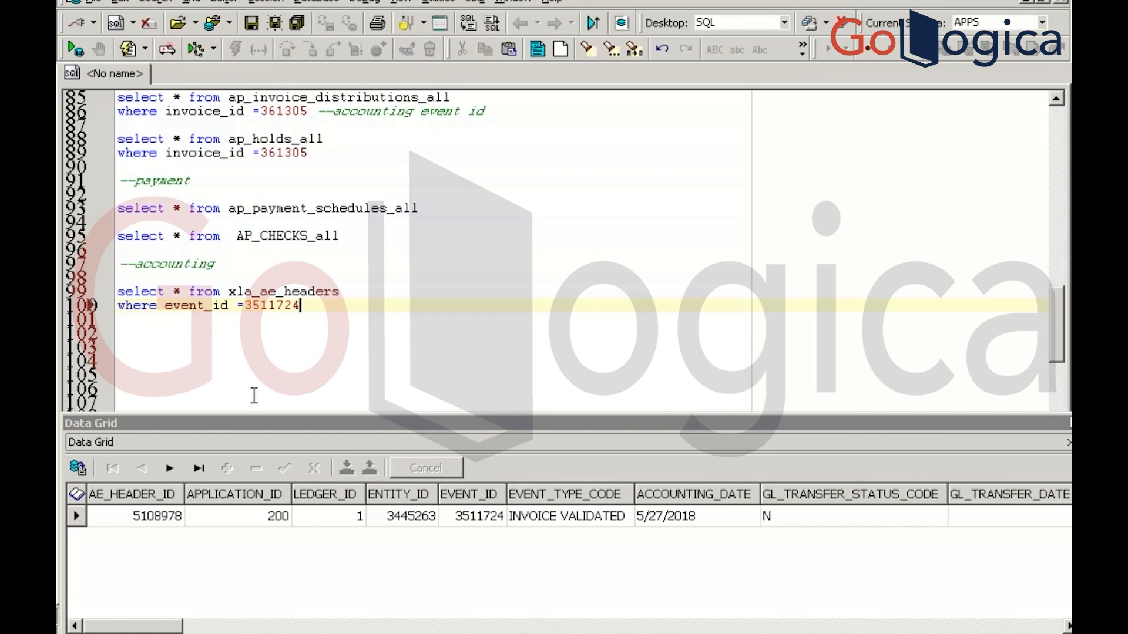
Write an xla_ae_lines query with a 'where ae_header_id=' condition below the headers query
key("Return")
key("Return")
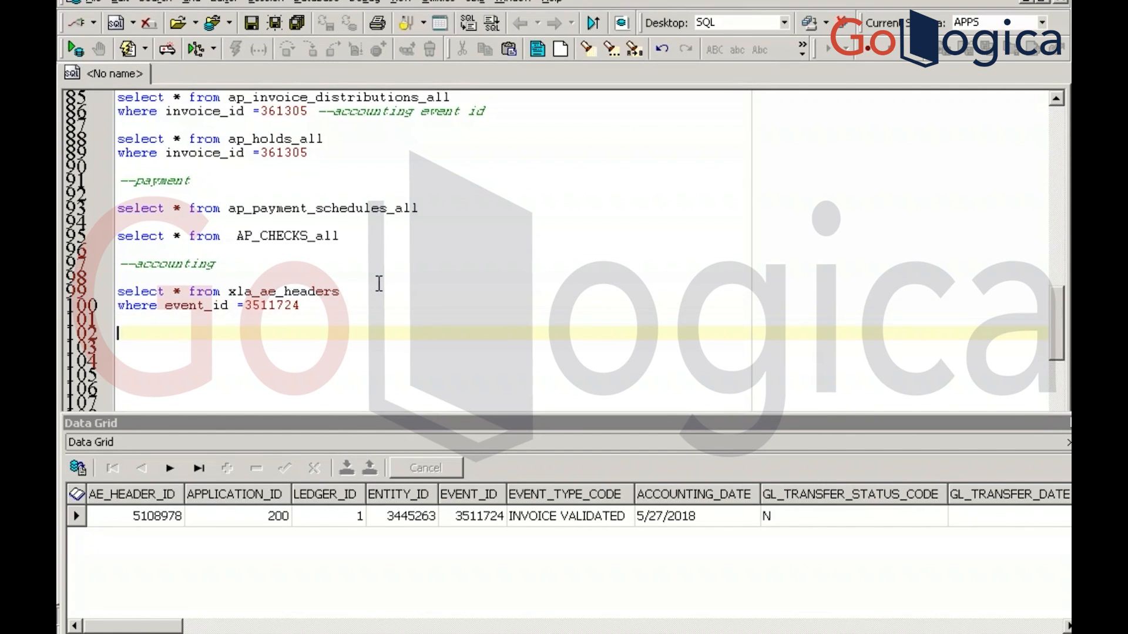
type("select * from xla")
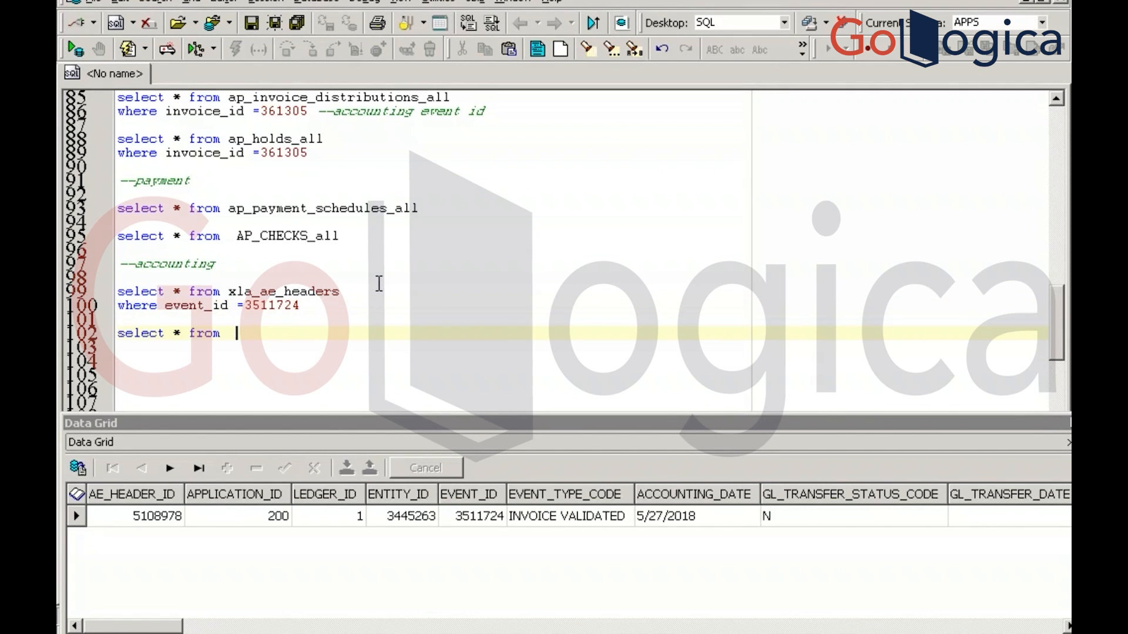
type("_e")
type("e")
type("_lines")
key("F9")
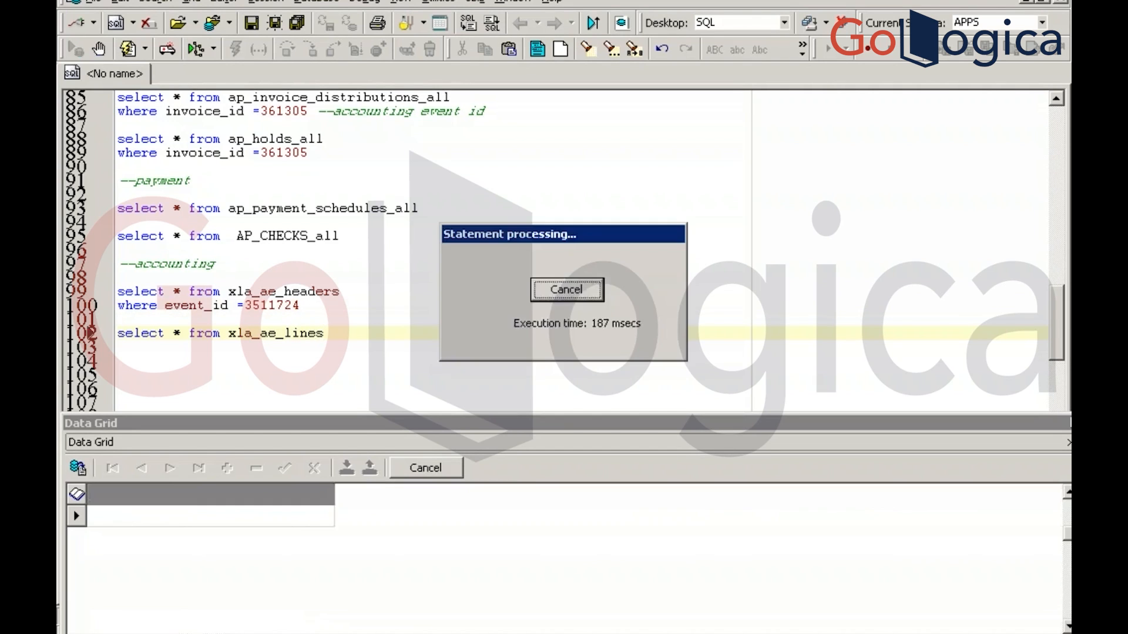
key("Return")
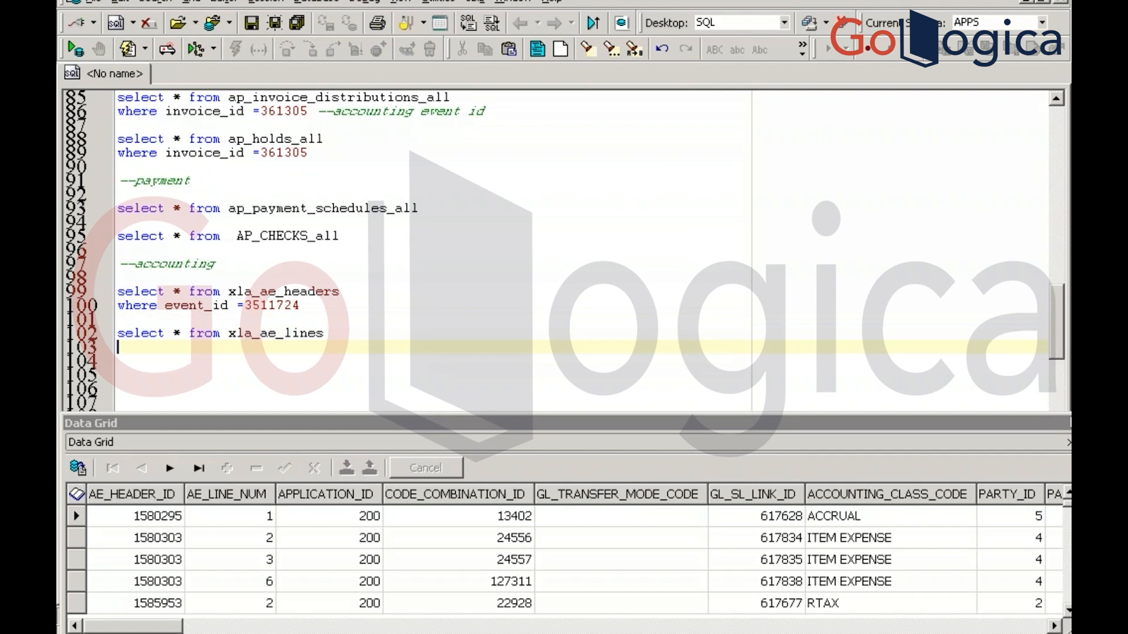
type("where ae_header_al")
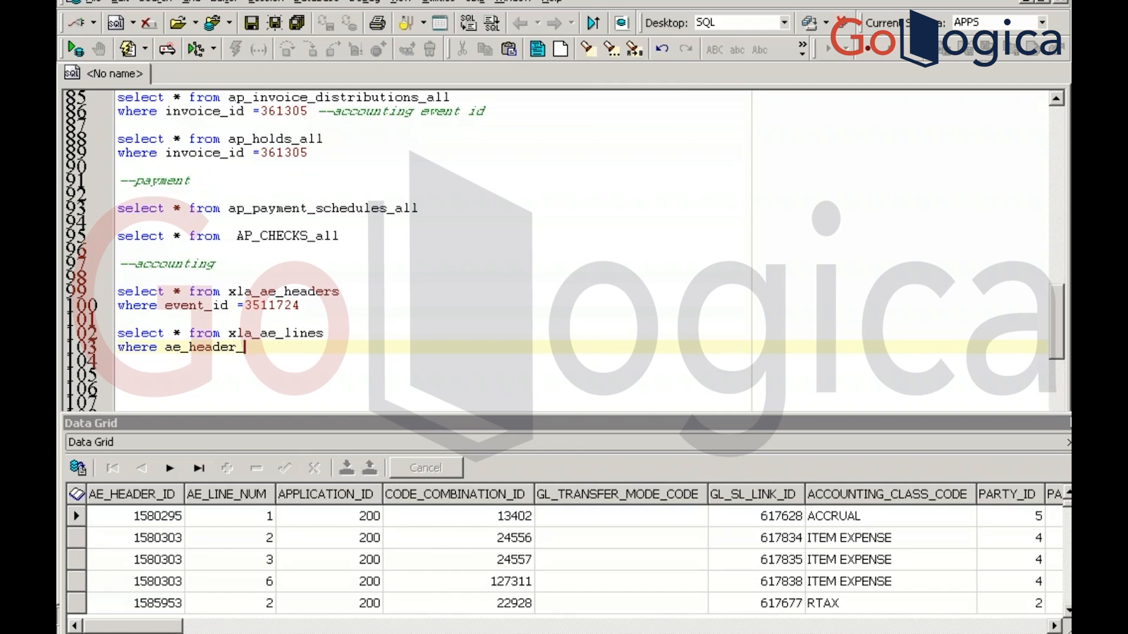
key("BackSpace")
key("BackSpace")
type("id=")
Copy header id 5108978 from the headers results into the condition and run the xla_ae_lines query
left_click(315, 305)
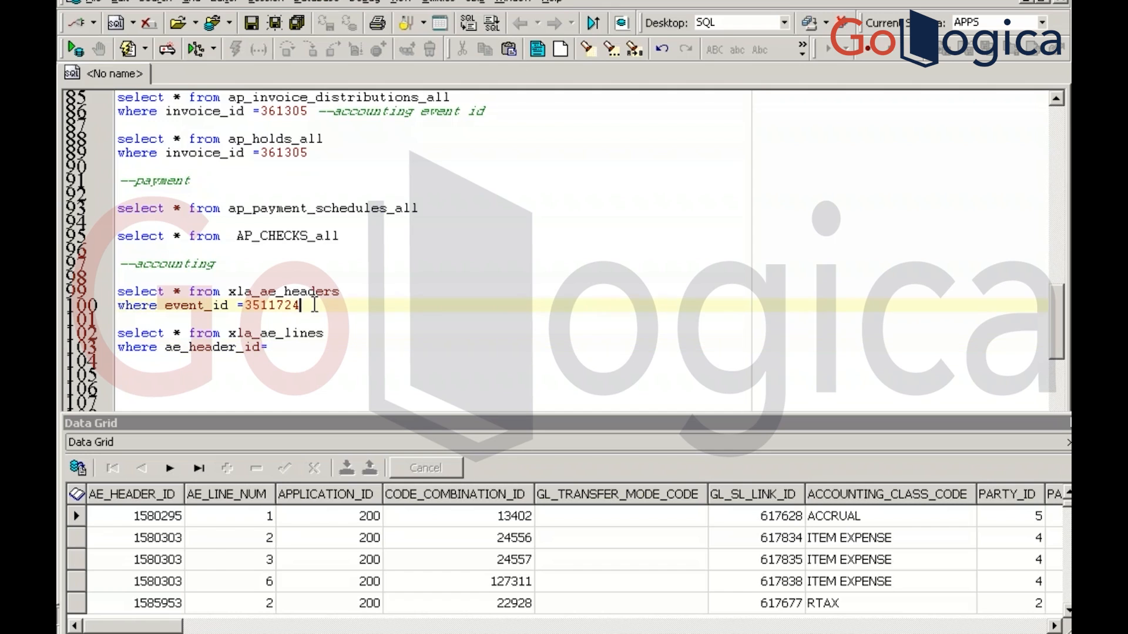
key("F9")
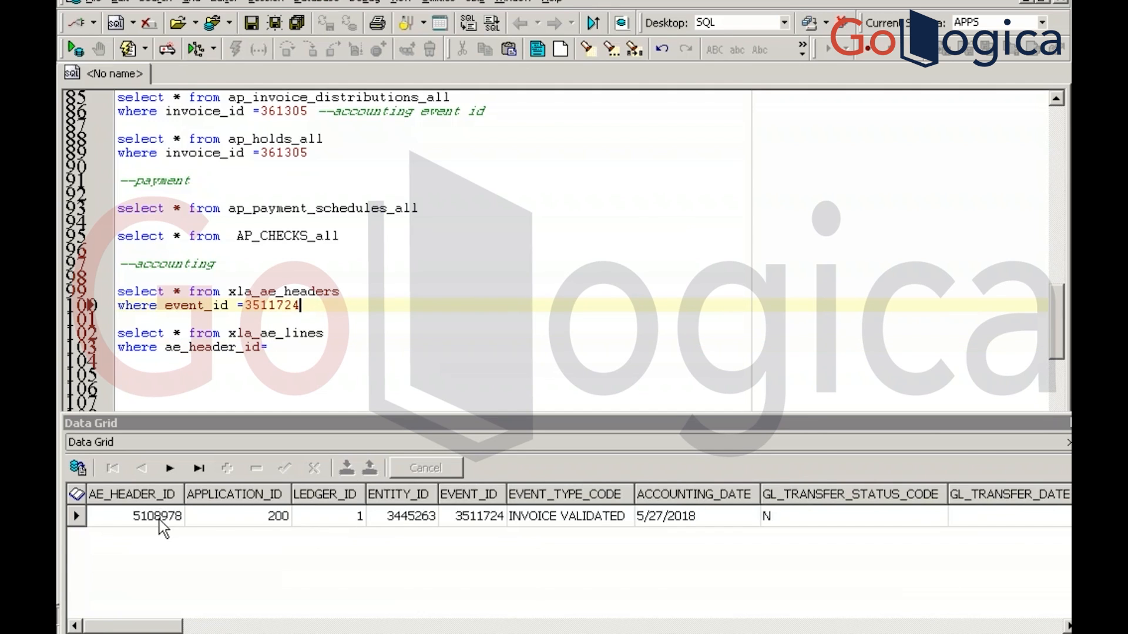
left_click(160, 520)
left_click(159, 521)
key("ctrl+c")
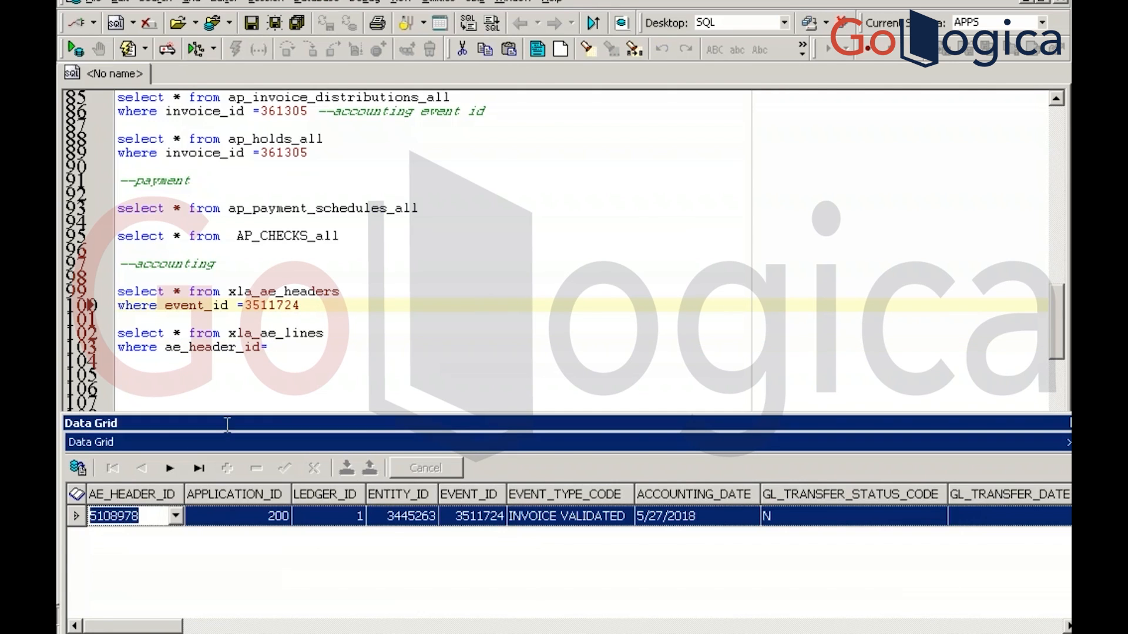
left_click(277, 346)
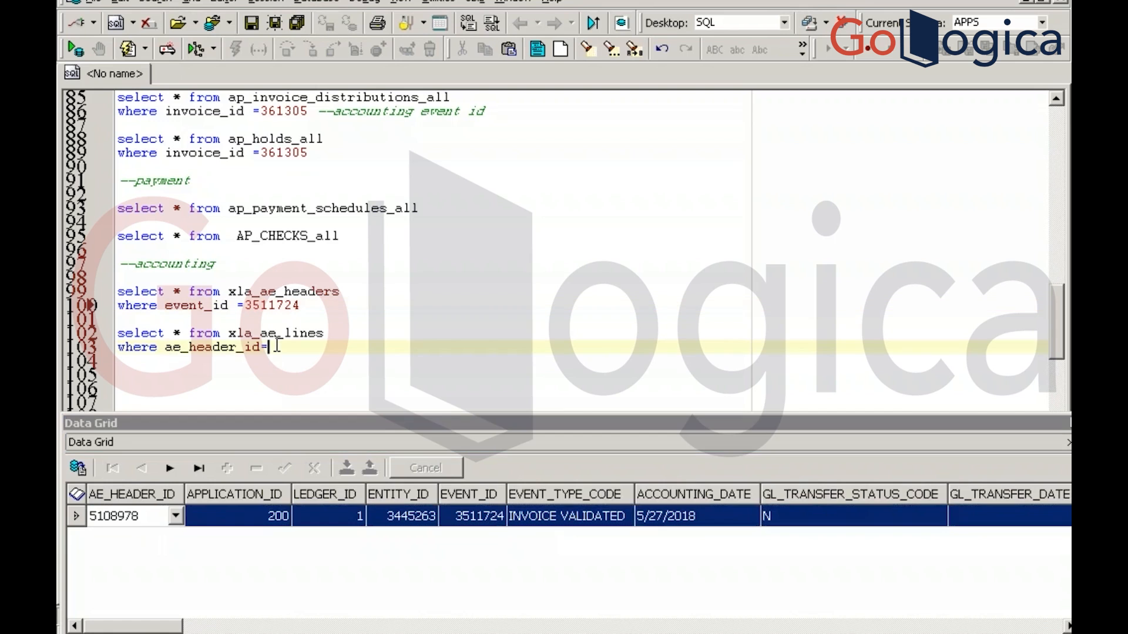
key("ctrl+v")
key("F9")
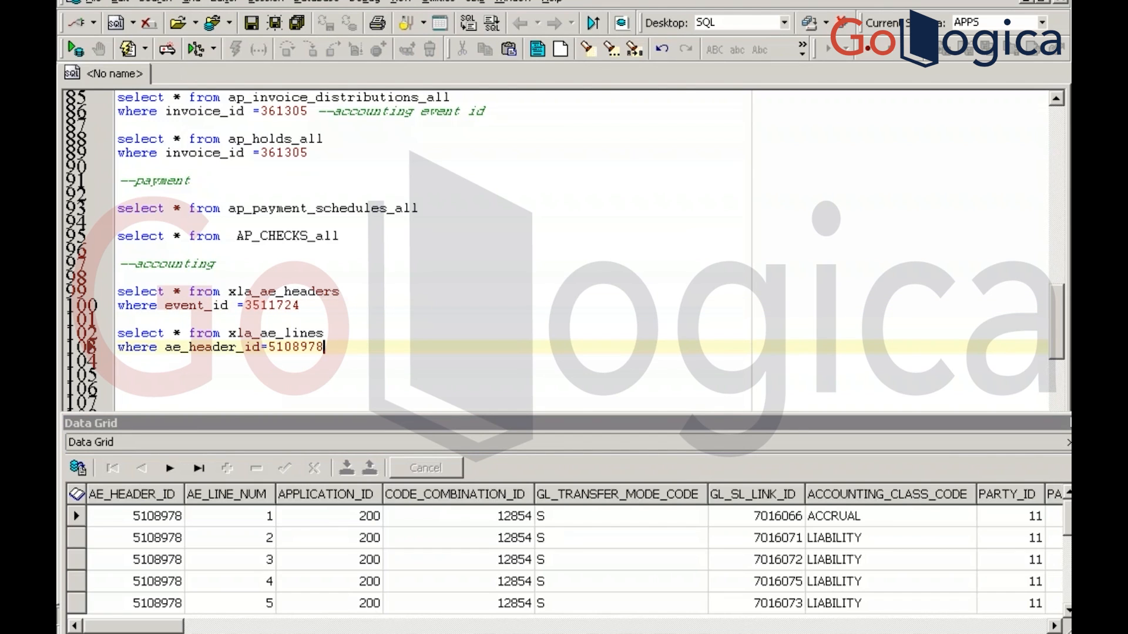
key("alt+Tab")
key("alt+Tab")
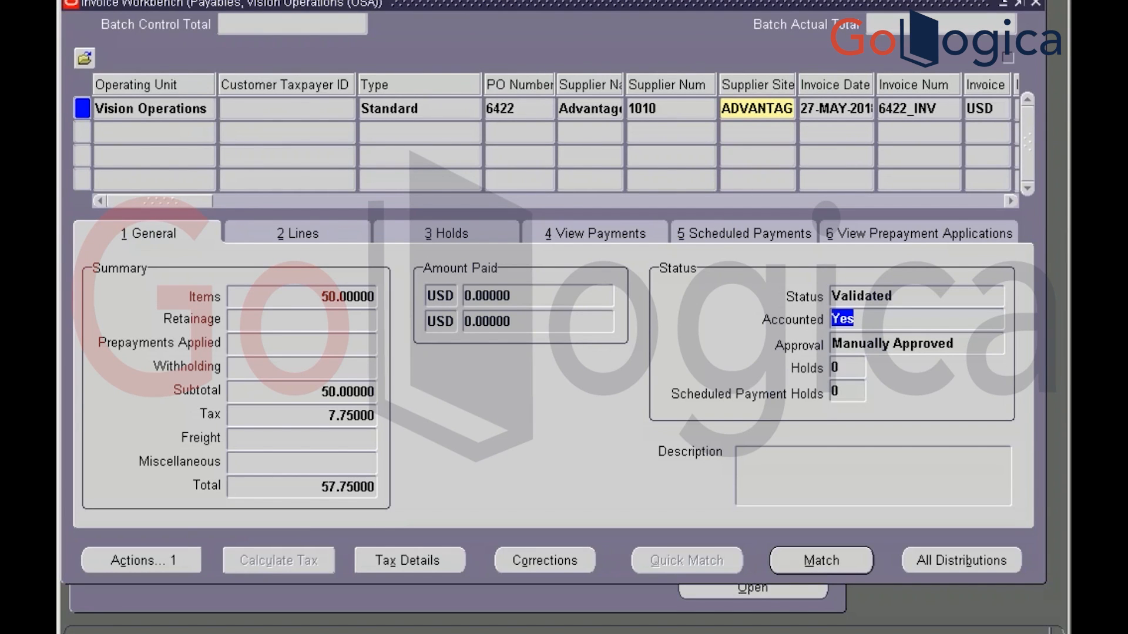
left_click(136, 0)
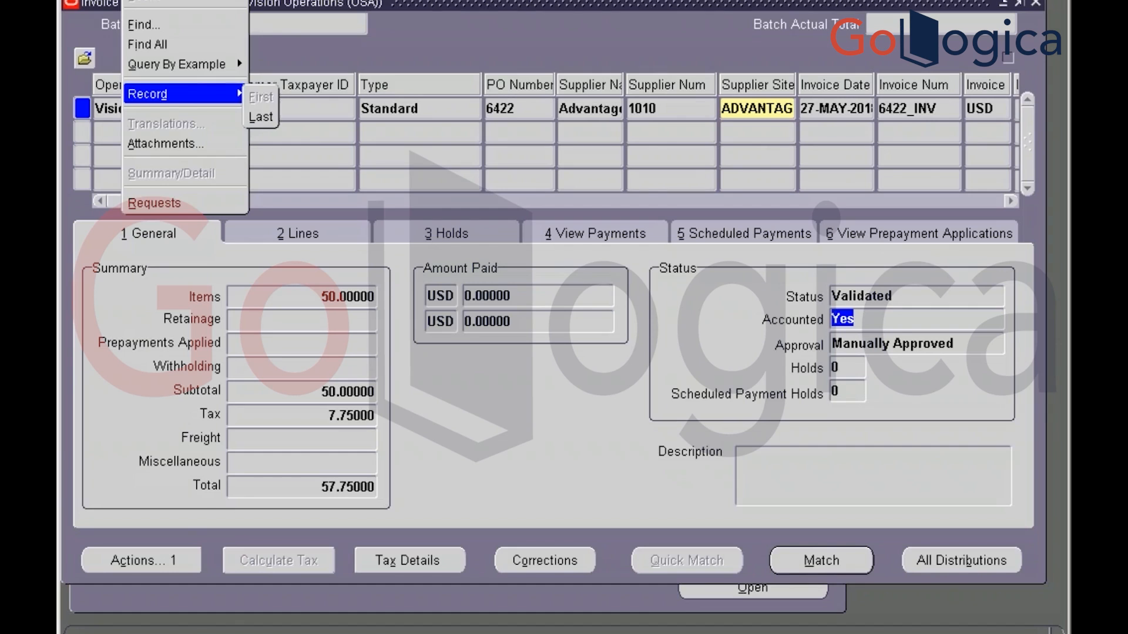
left_click(457, 394)
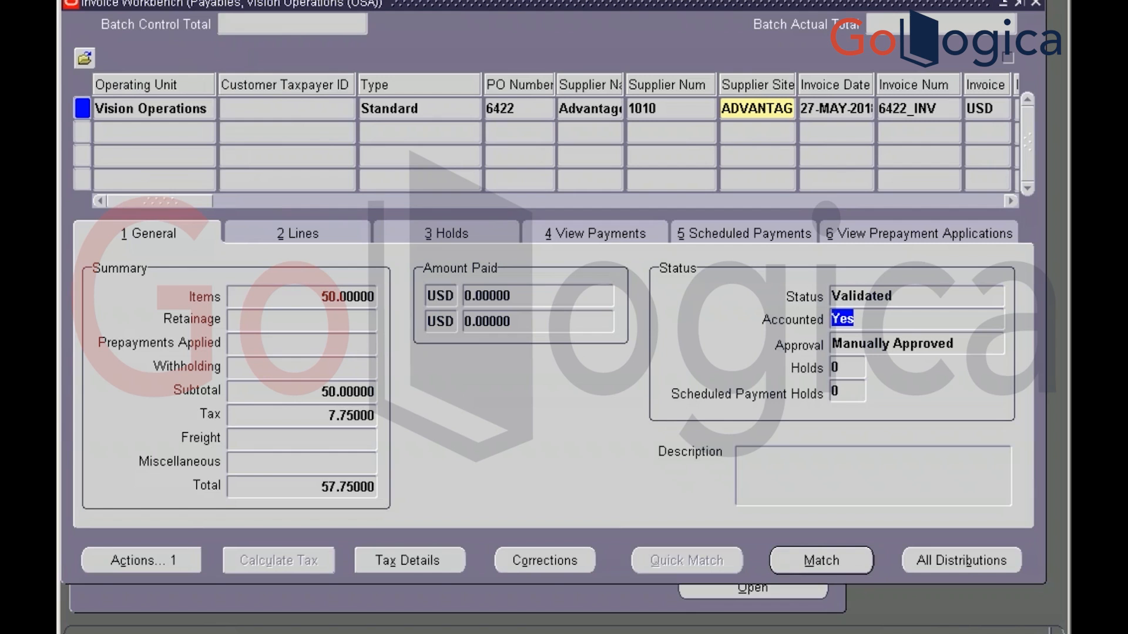
left_click(173, 554)
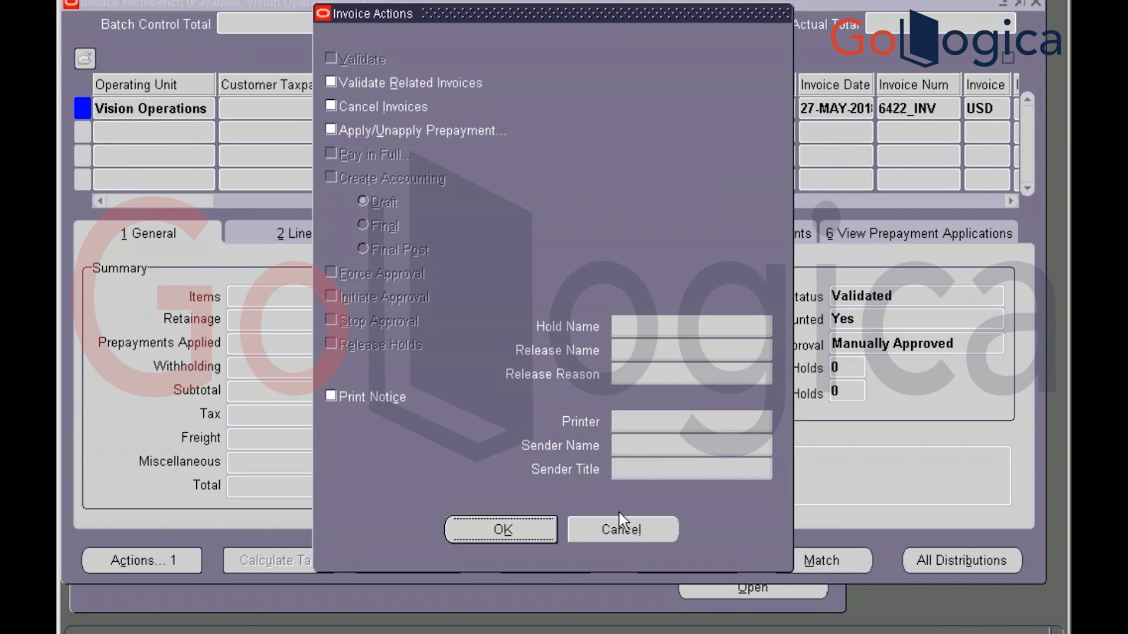
left_click(633, 533)
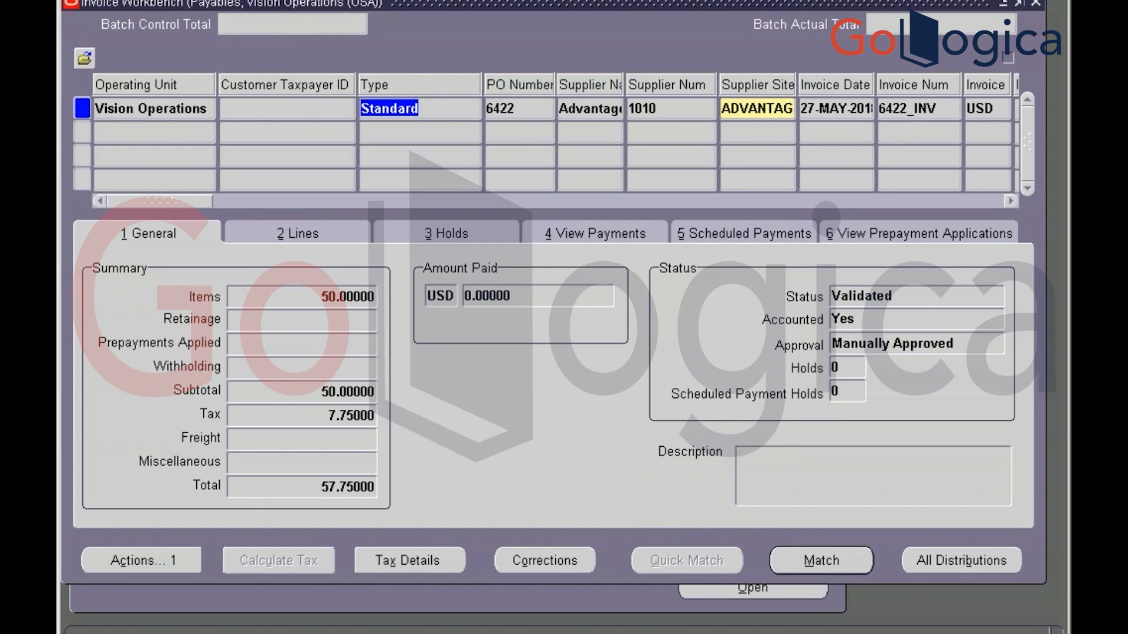
left_click(136, 1)
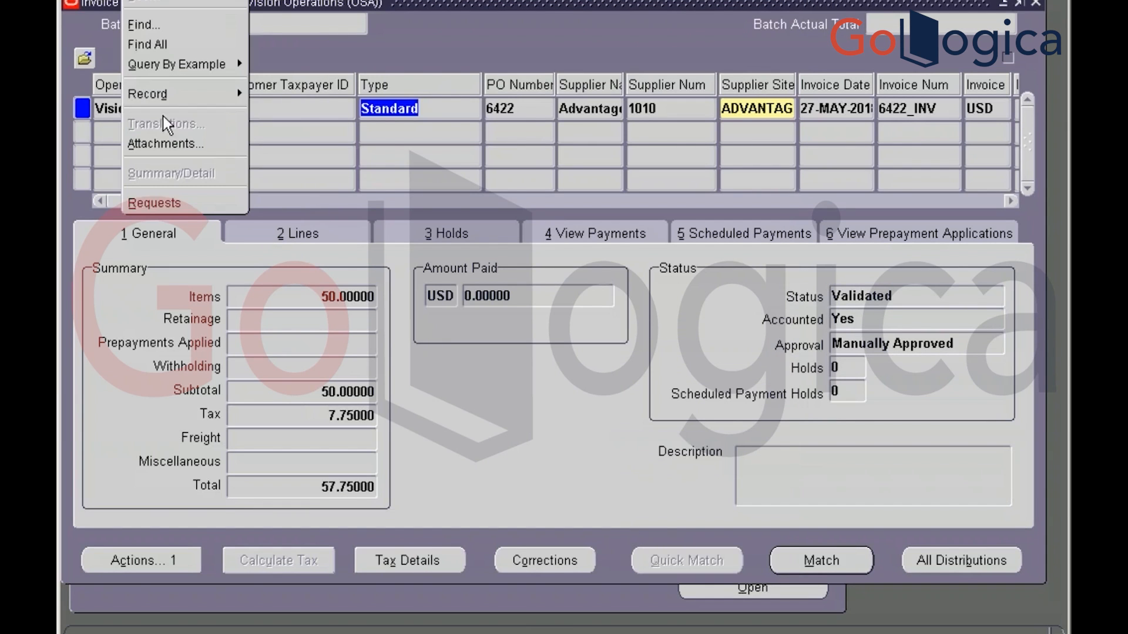
Confirm request 5973418's output is empty, then launch the invoice's OA_HTML page in Internet Explorer
left_click(177, 204)
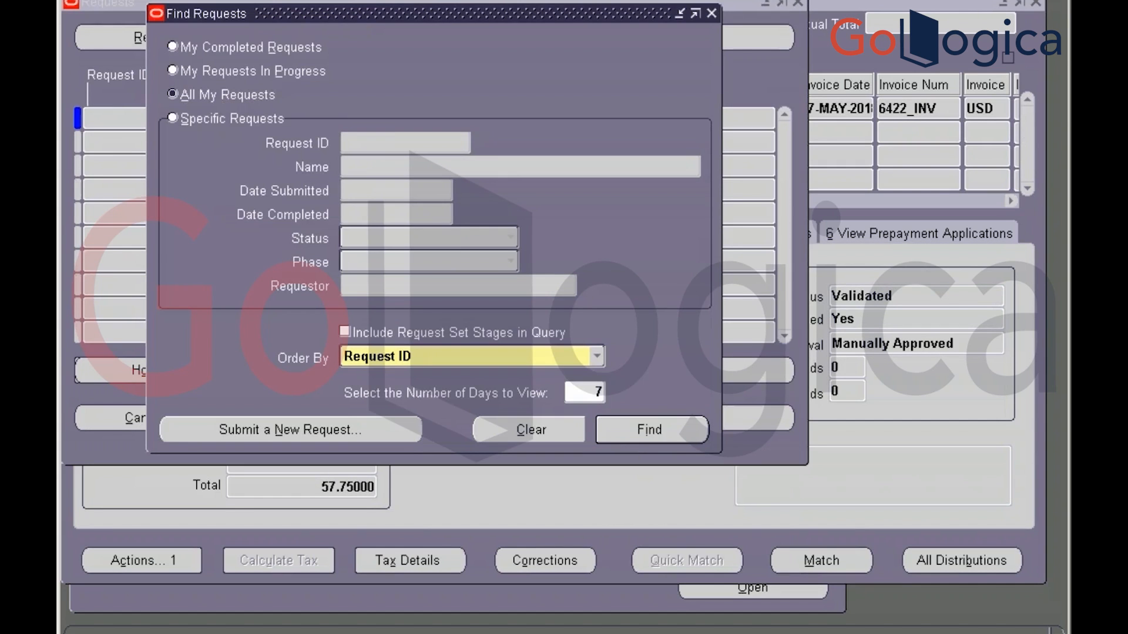
left_click(636, 436)
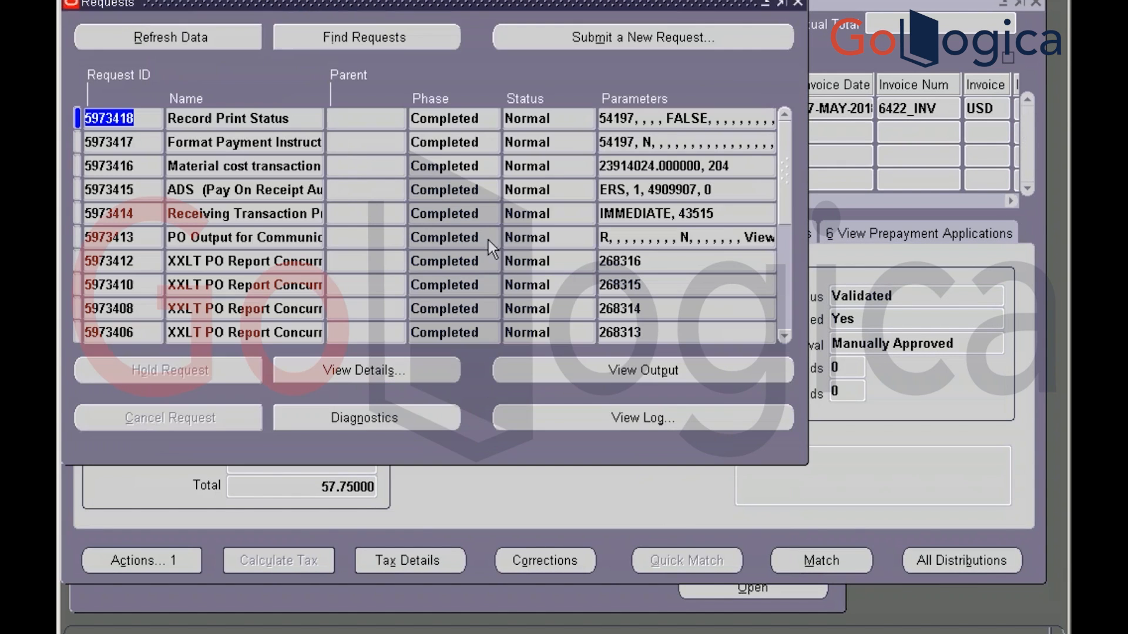
left_click(588, 377)
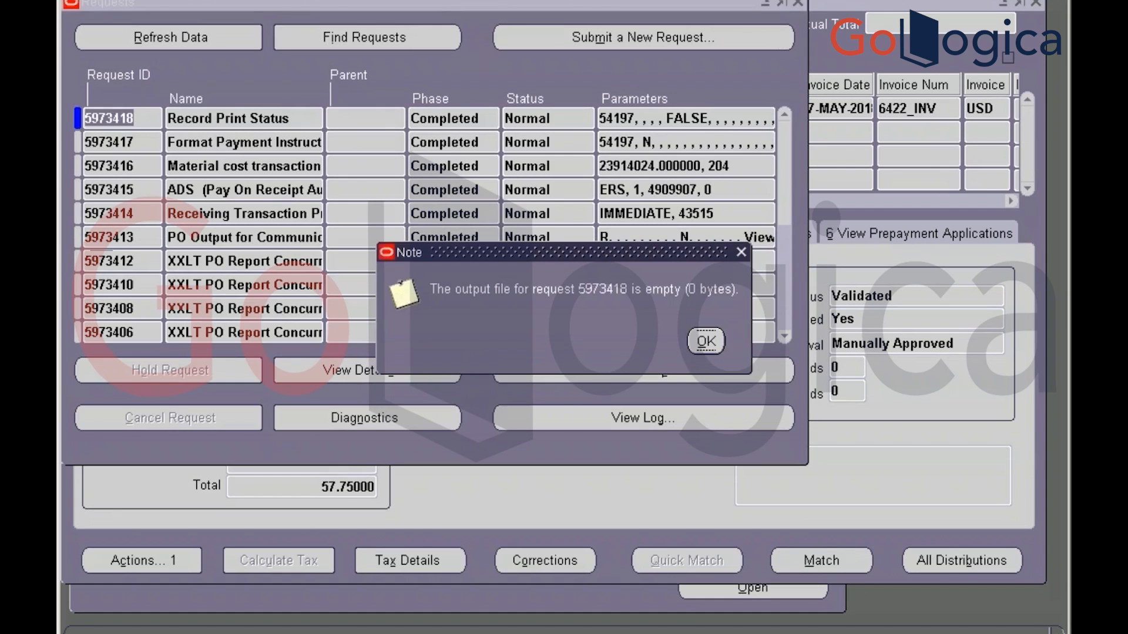
left_click(705, 342)
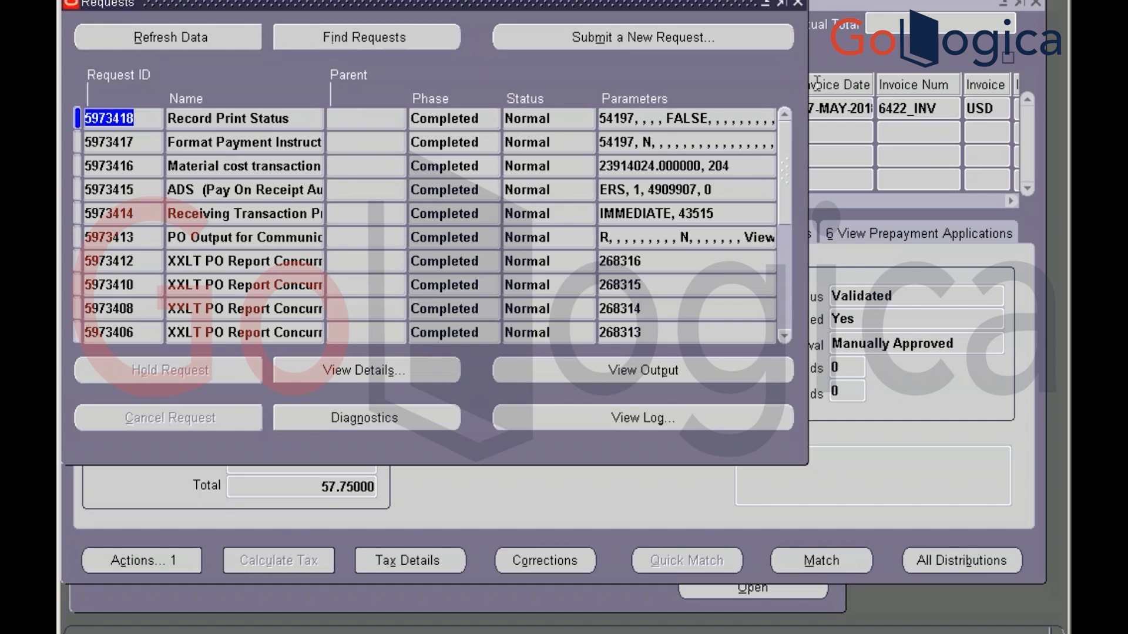
left_click(798, 3)
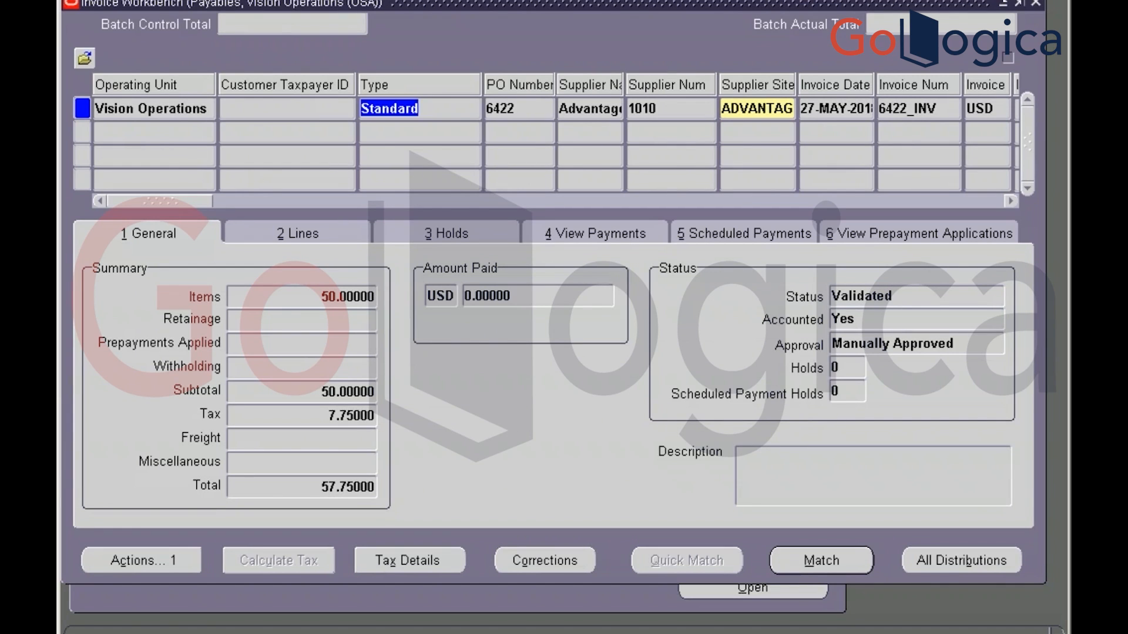
left_click(218, 1)
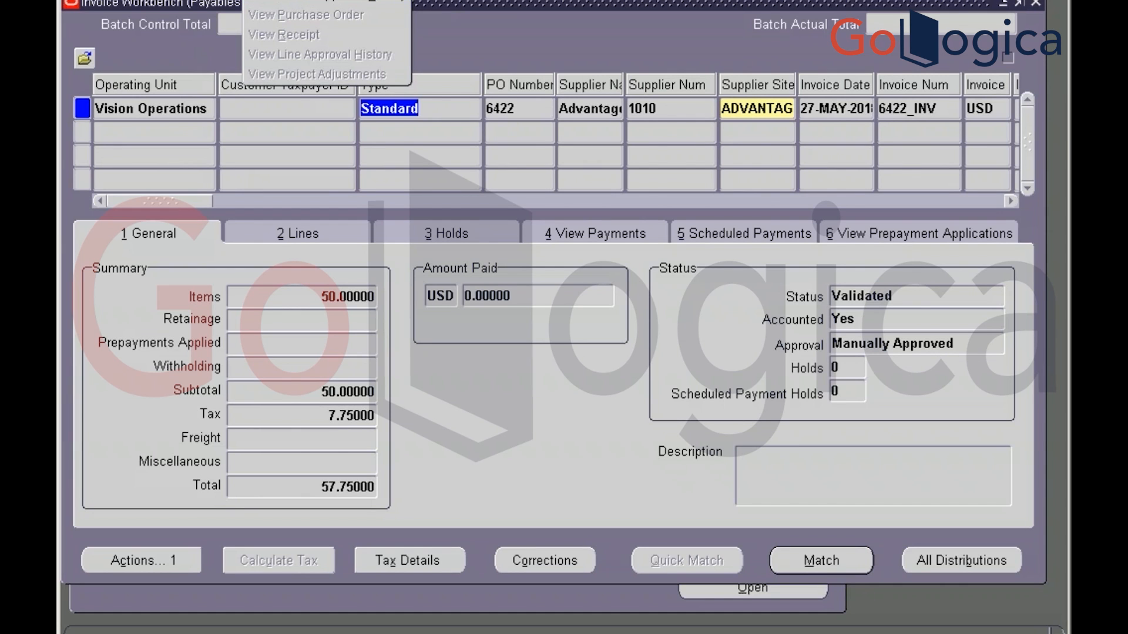
left_click(318, 1)
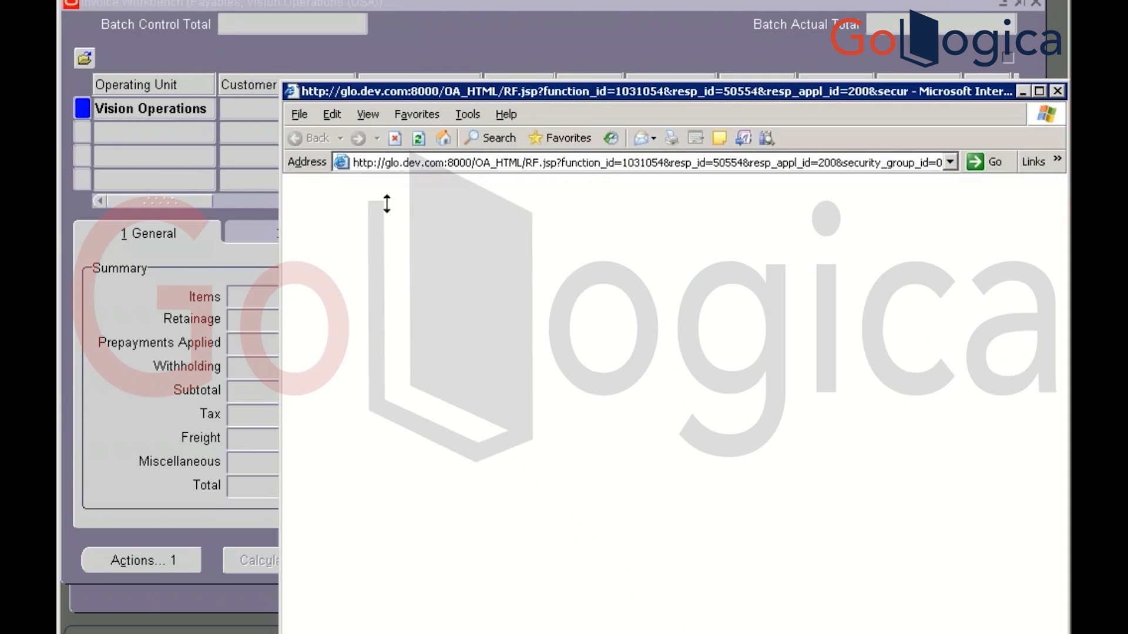
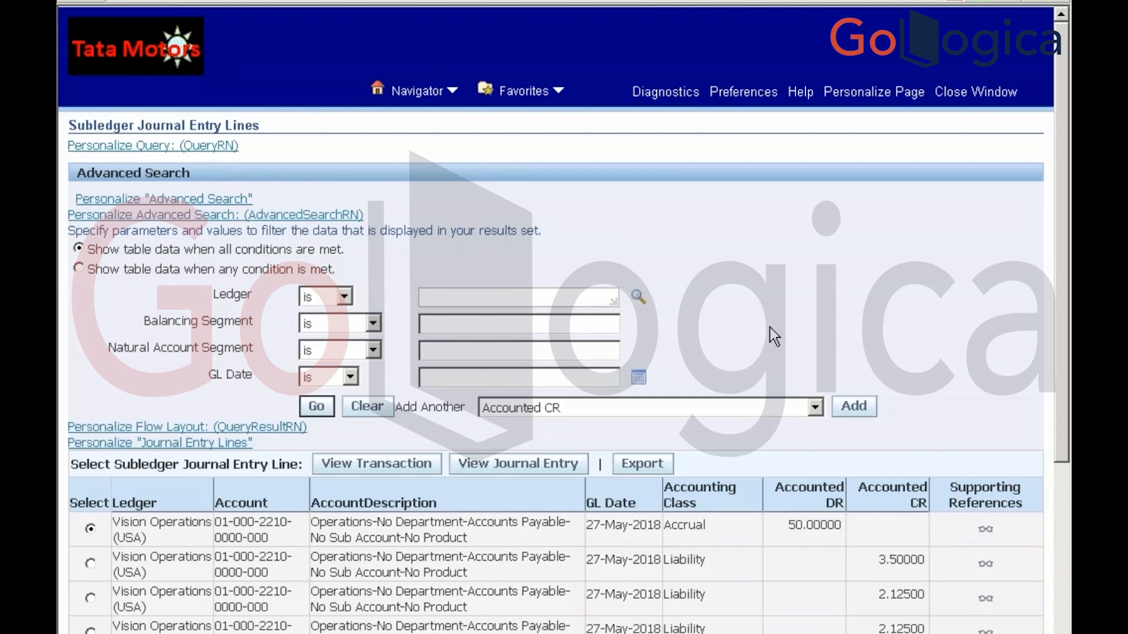
Scroll through the journal entry lines, then return to invoice 6422_INV, now accounted with total 57.75
scroll(770, 327, "down", 5)
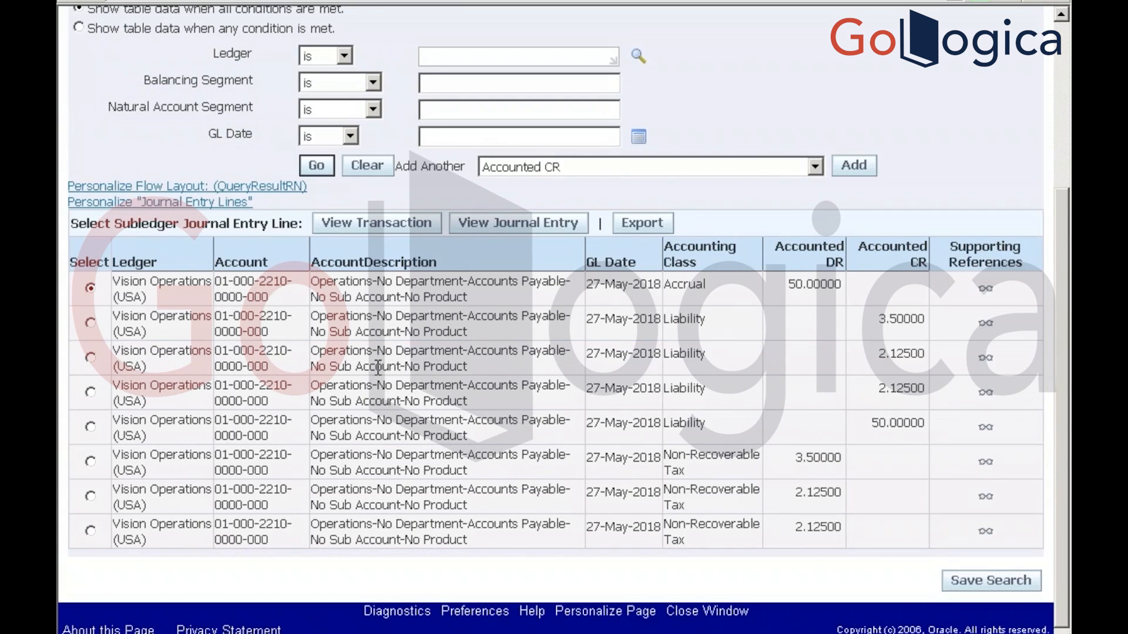
scroll(379, 377, "down", 1)
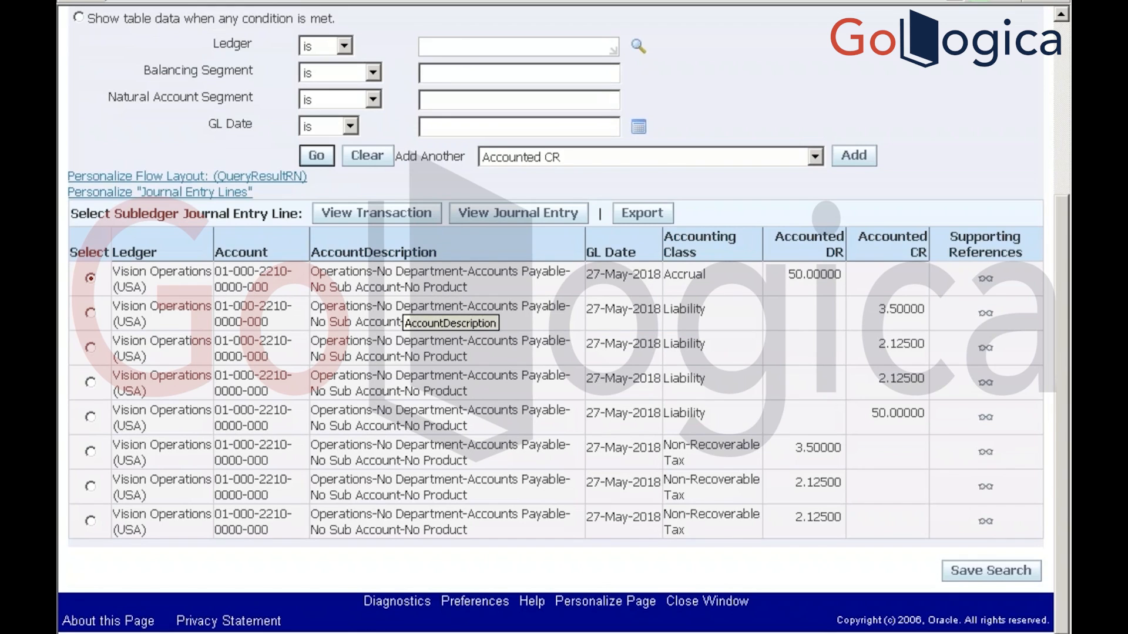
key("alt+Tab")
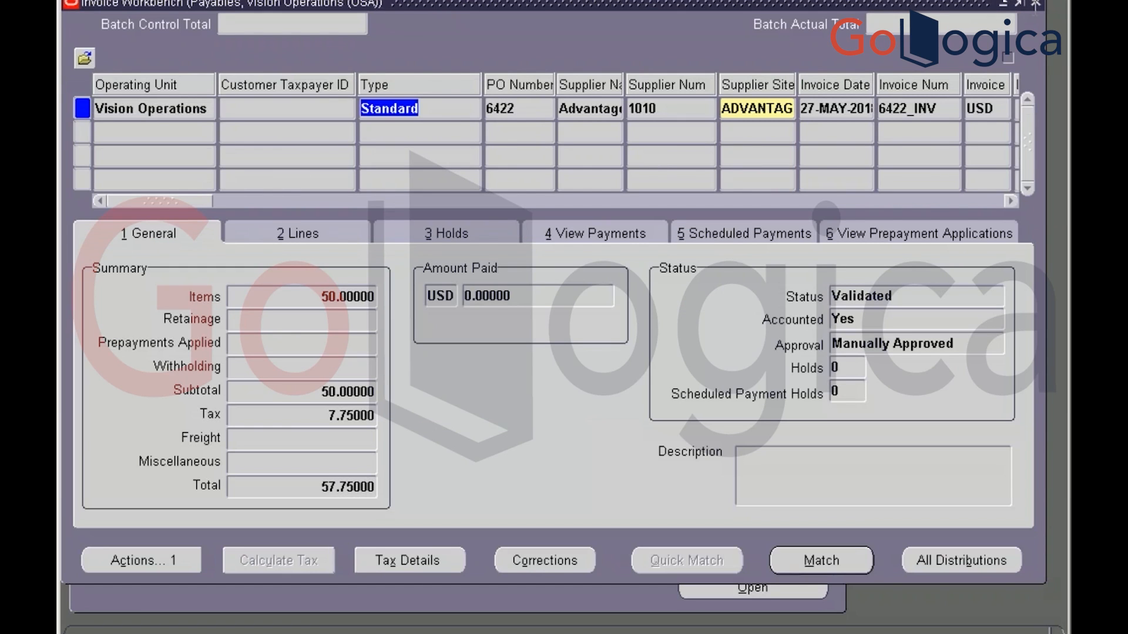
Close the Invoice Workbench and switch to the General Ledger, Vision Operations (USA) responsibility
left_click(1036, 3)
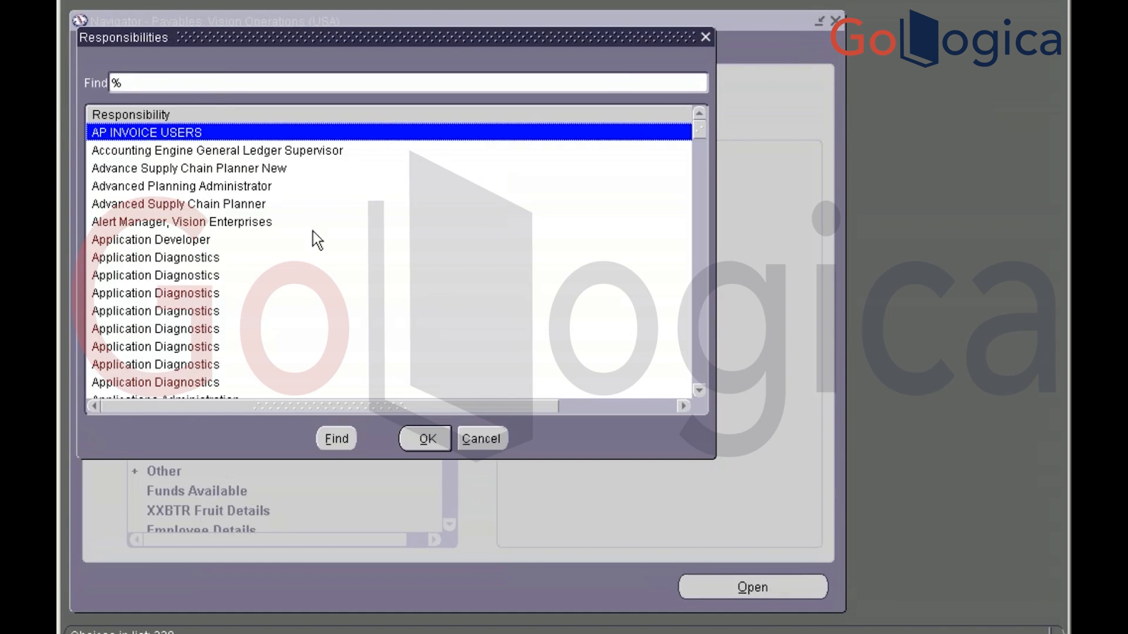
type("general Ledger,")
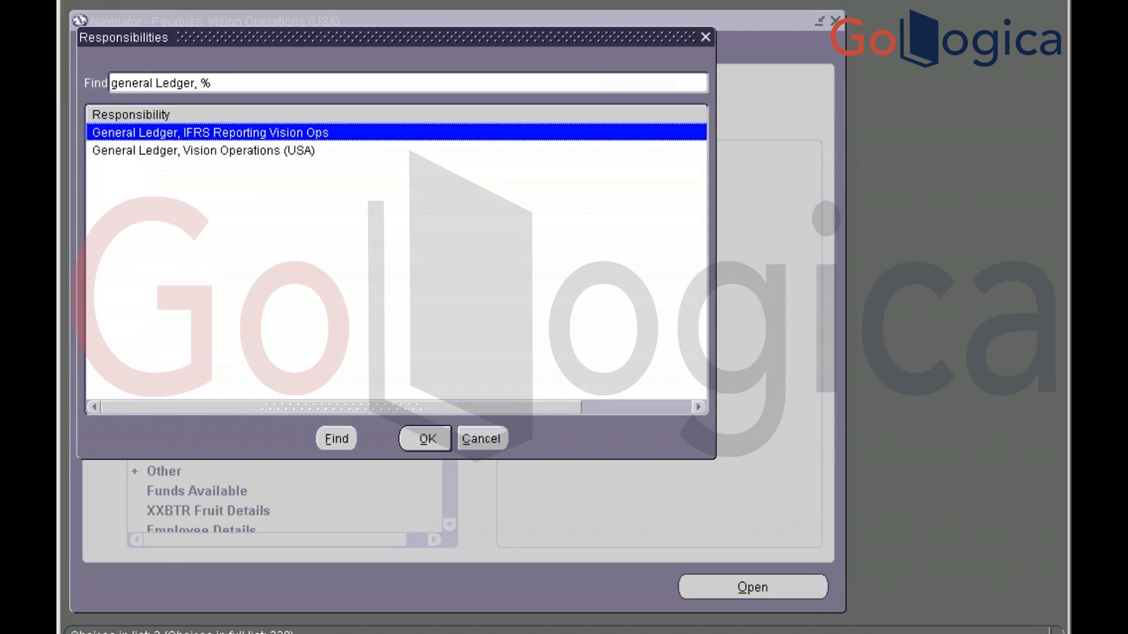
key("Down")
key("Return")
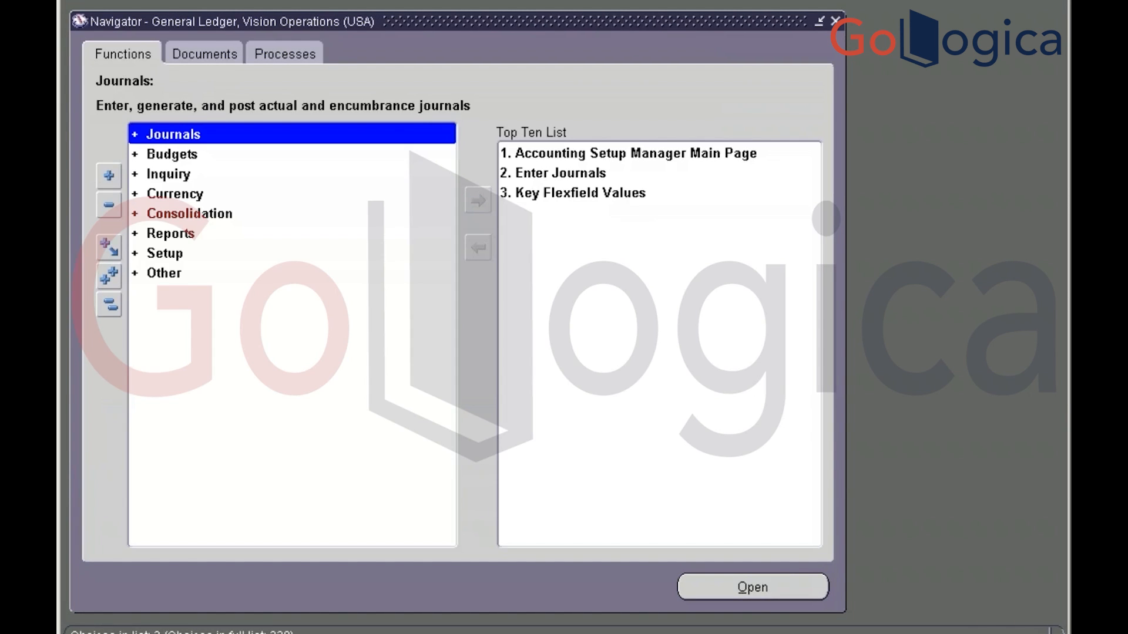
Open the Post Journals form from the Journals functions
key("Return")
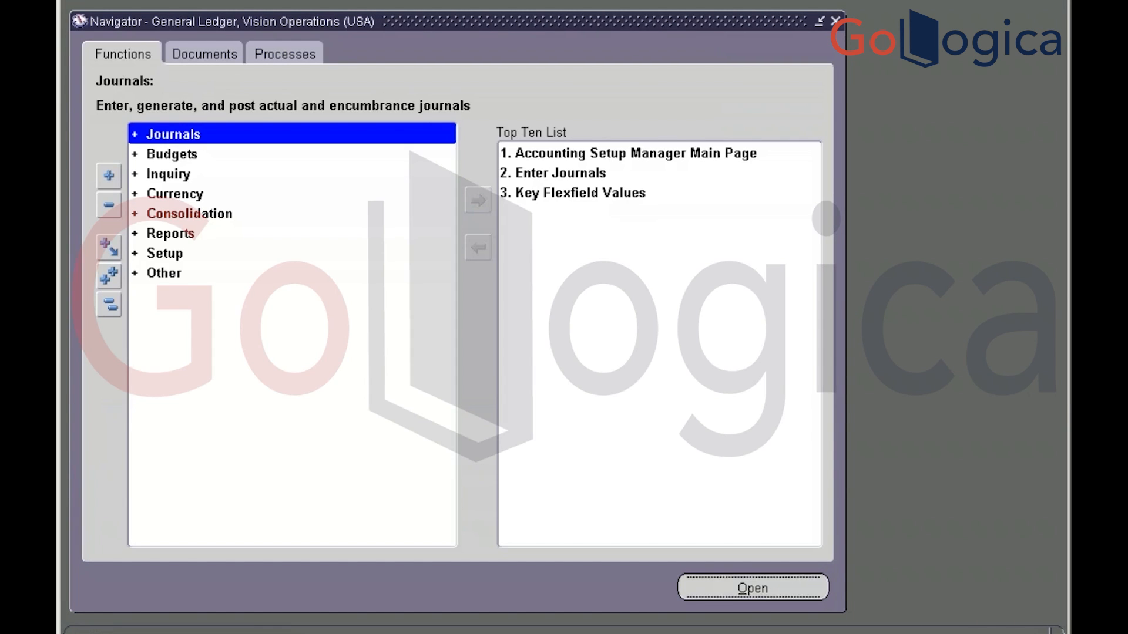
key("Down")
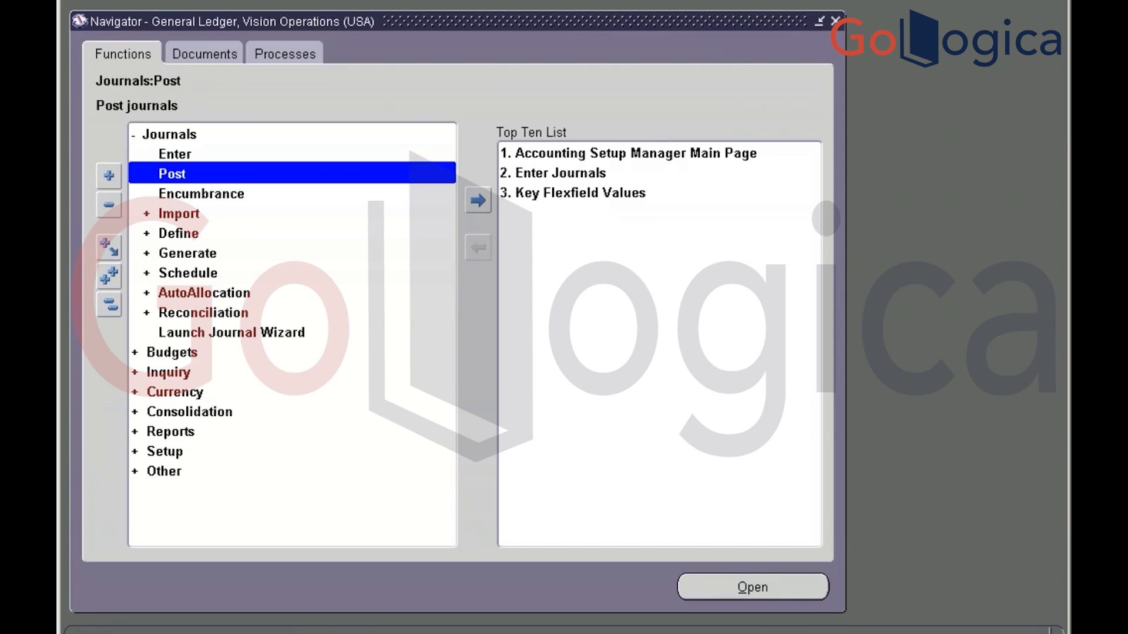
key("Return")
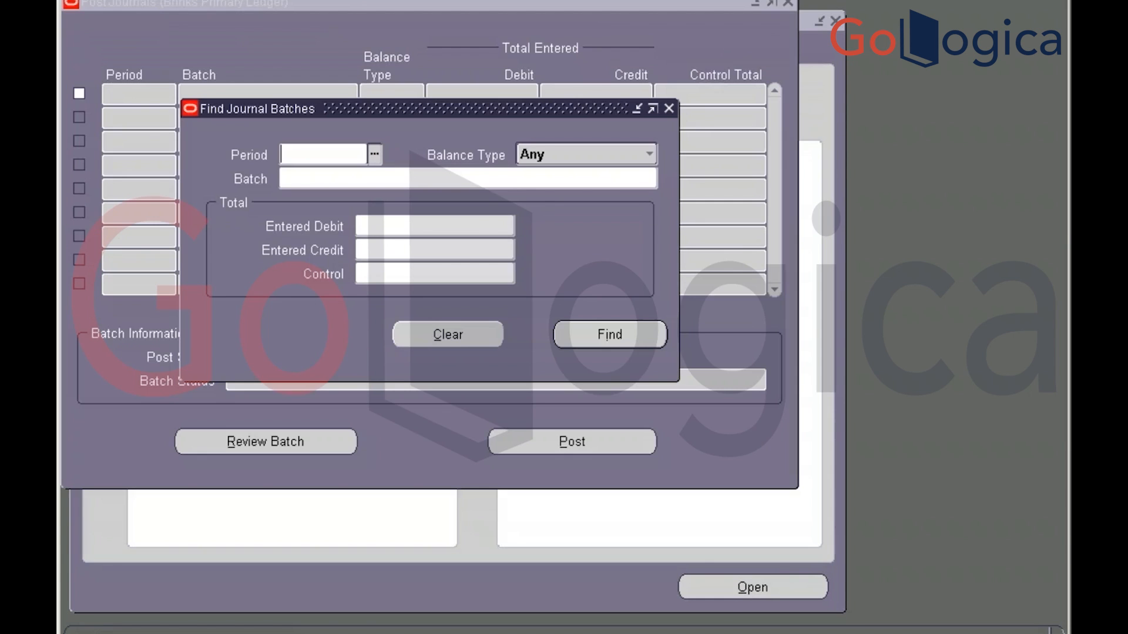
List all journal batches with '%' and browse them, then close Find Journal Batches and Post Journals unposted
left_click(468, 178)
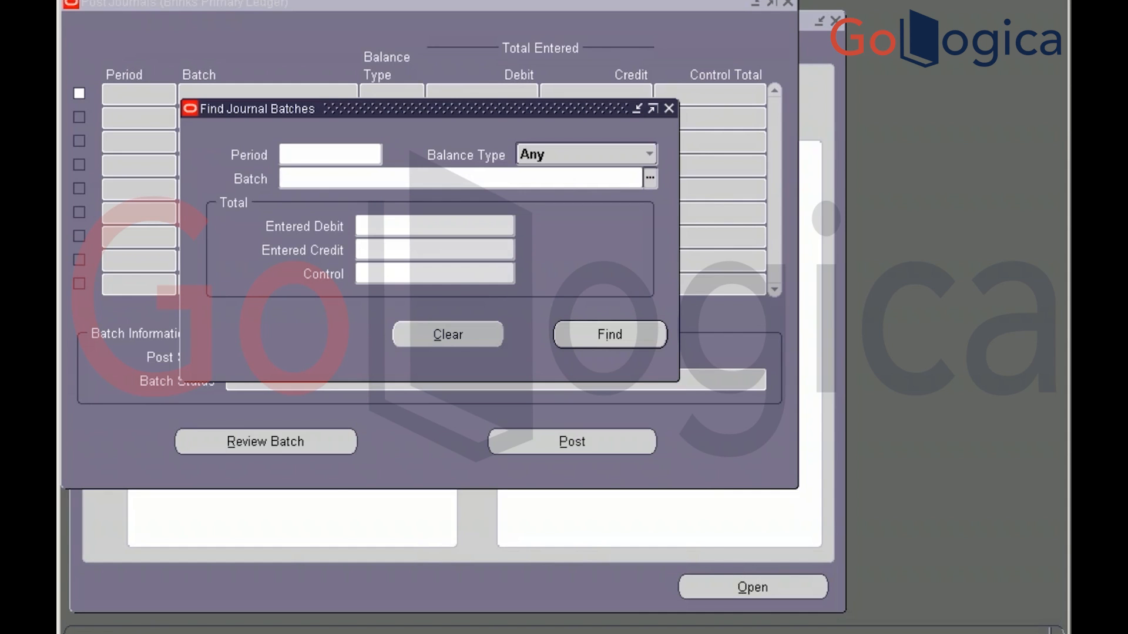
key("ctrl+l")
type("%")
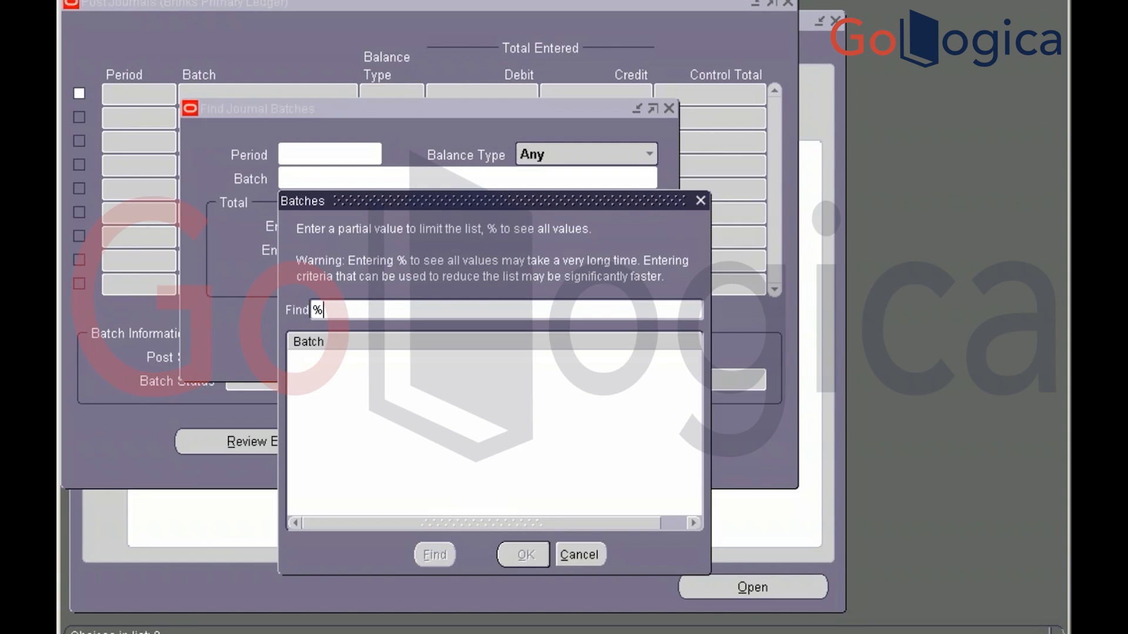
key("Return")
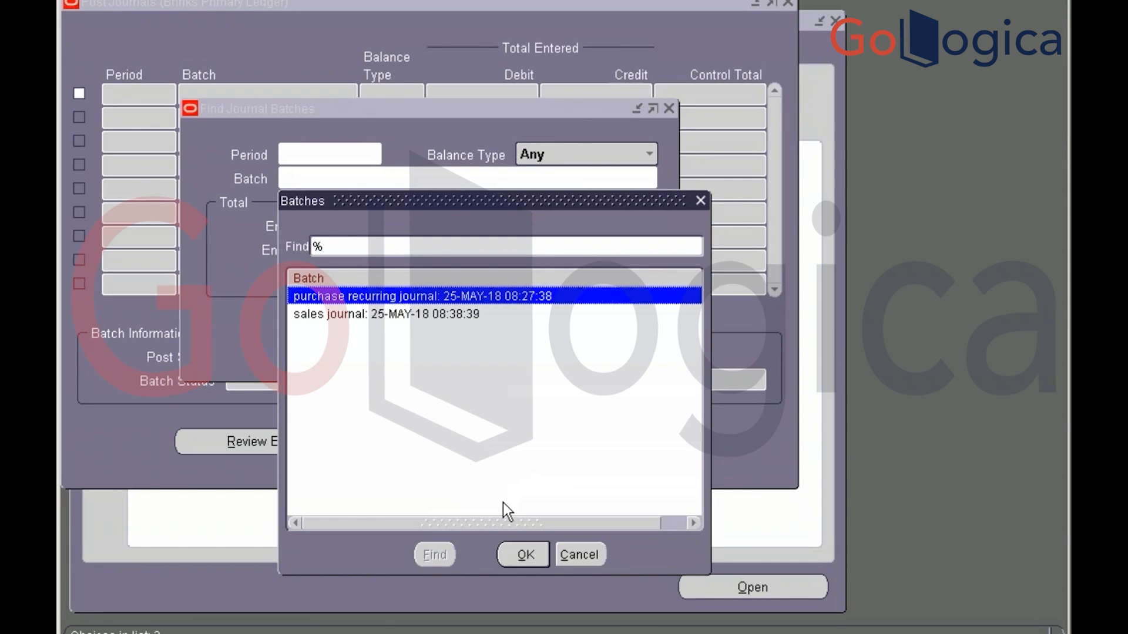
key("Down")
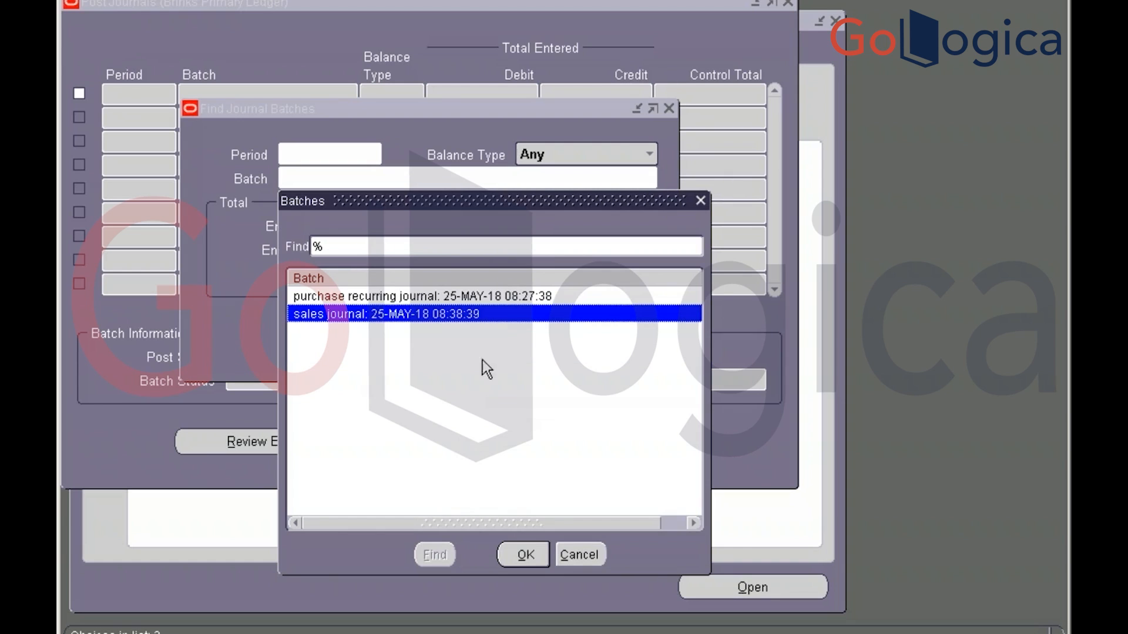
left_click(502, 296)
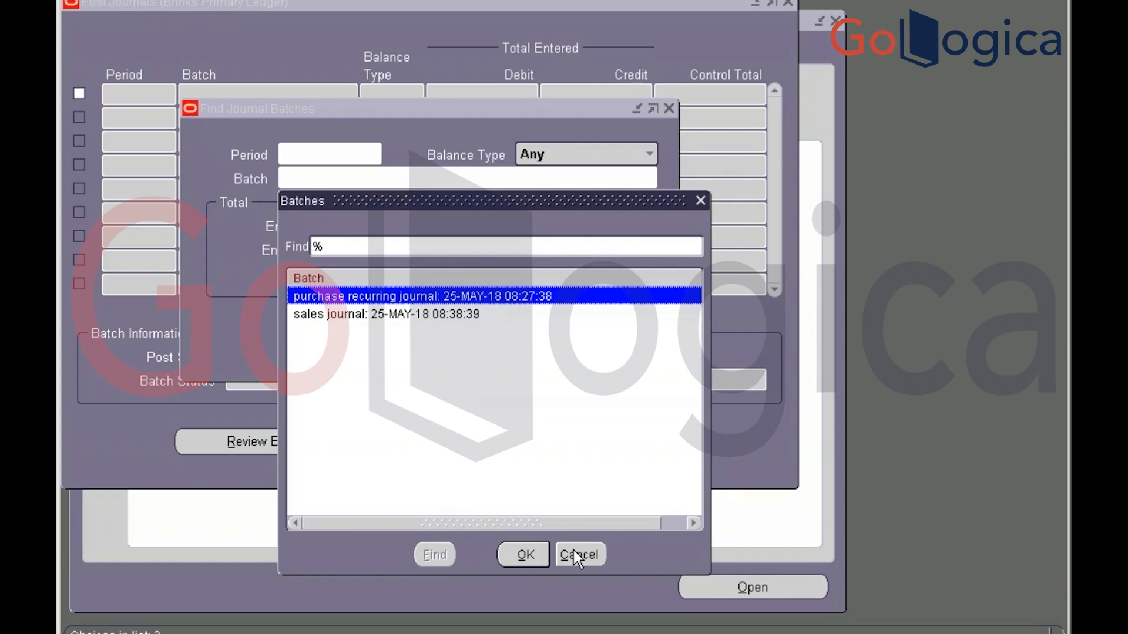
left_click(589, 548)
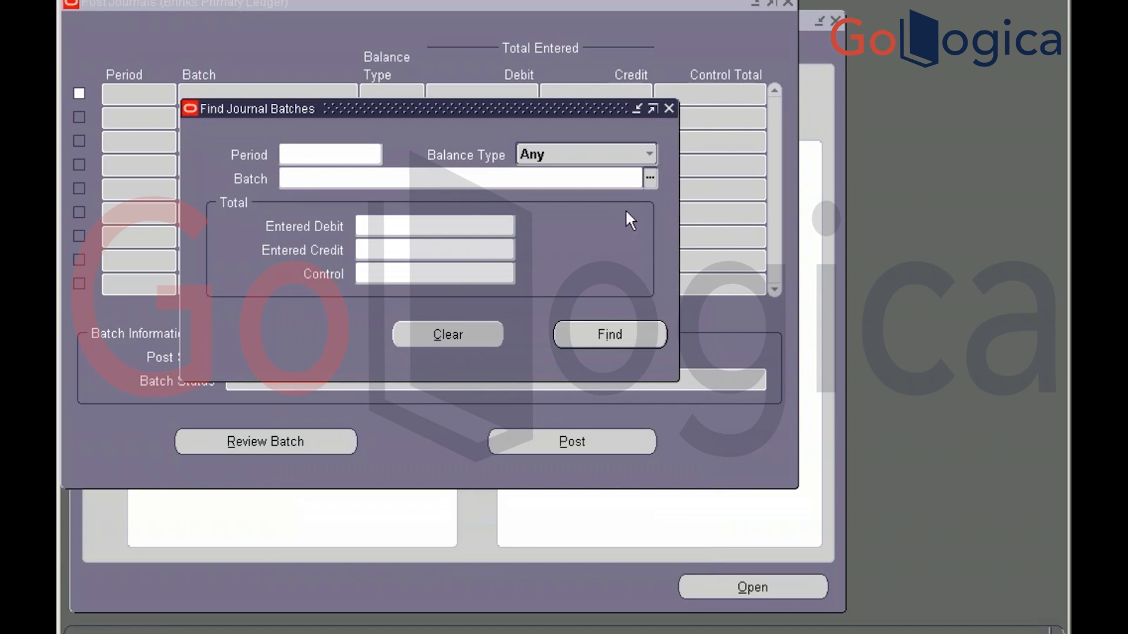
left_click(670, 108)
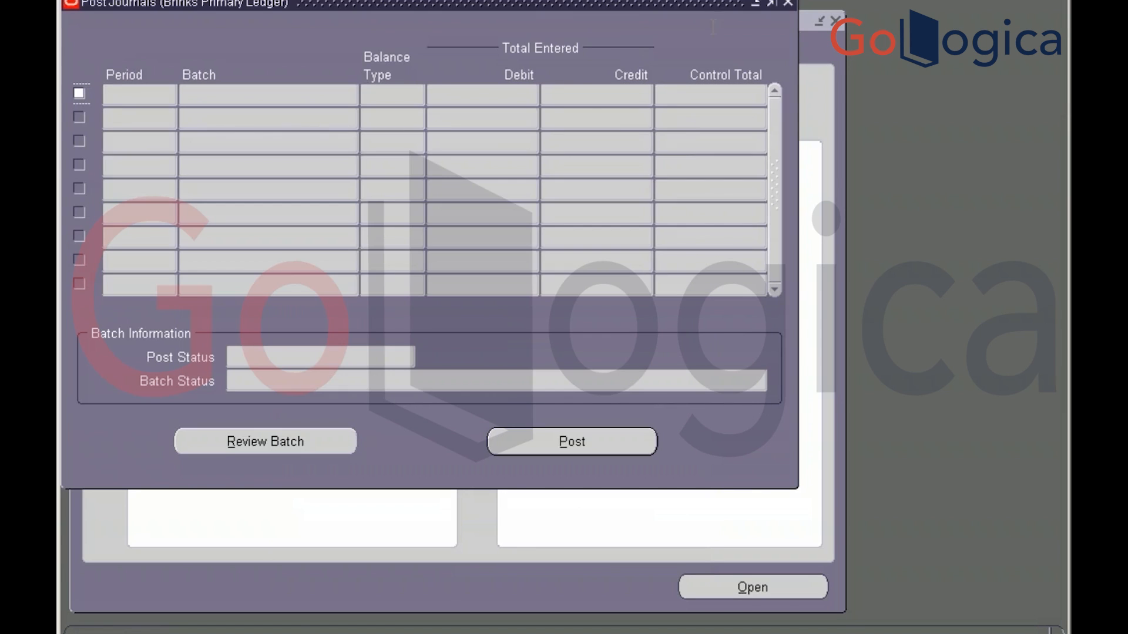
left_click(789, 3)
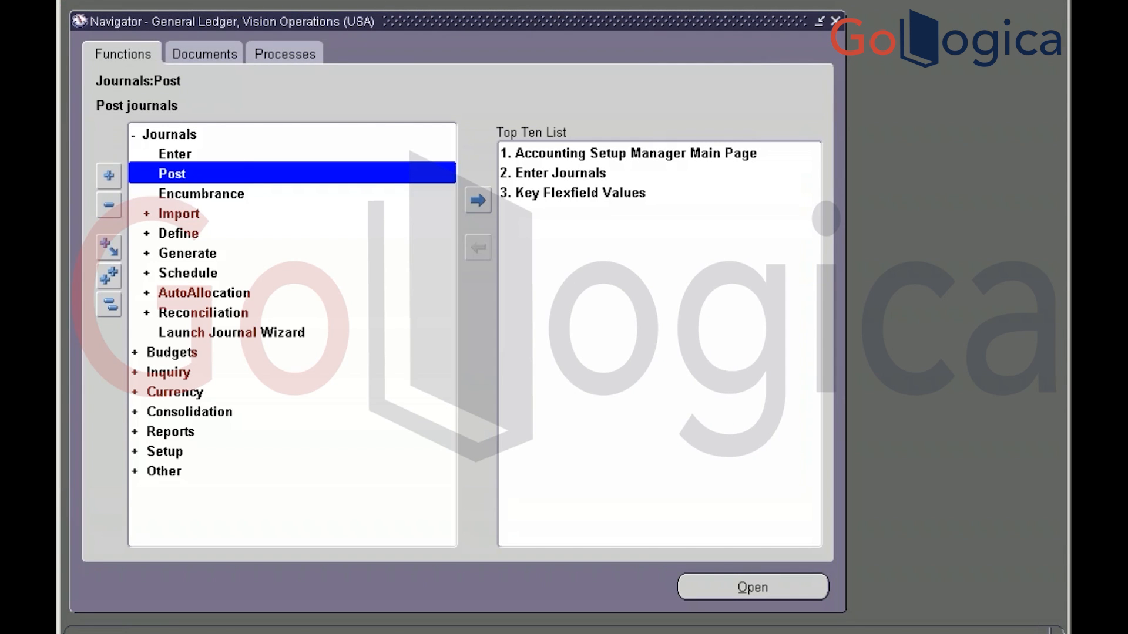
Open the concurrent Requests window and start a new single request submission
left_click(140, 2)
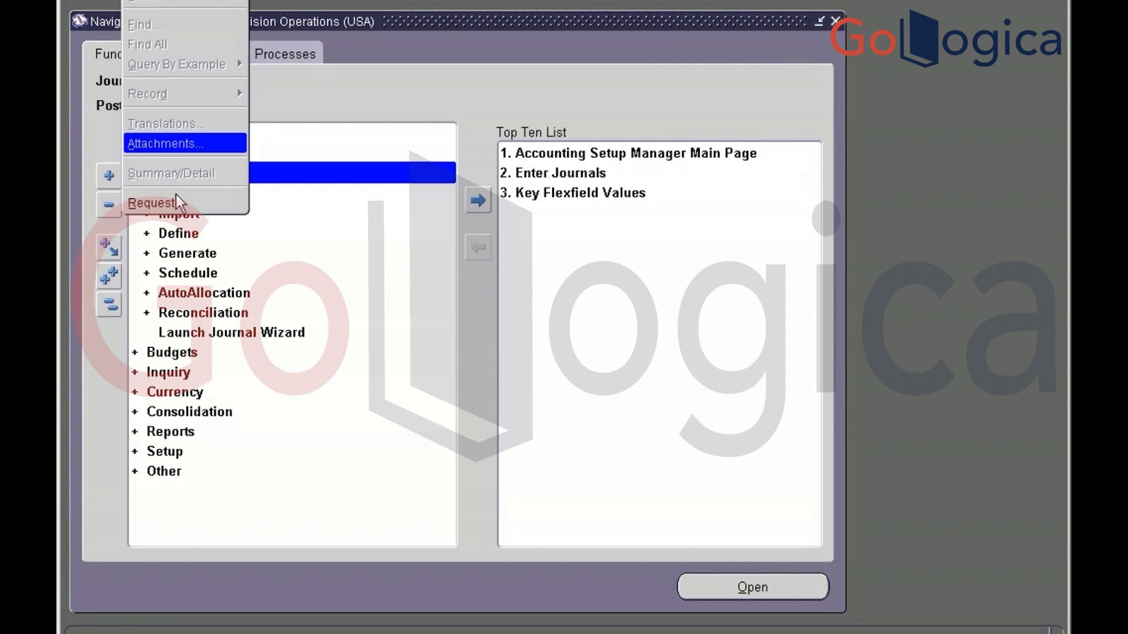
left_click(178, 203)
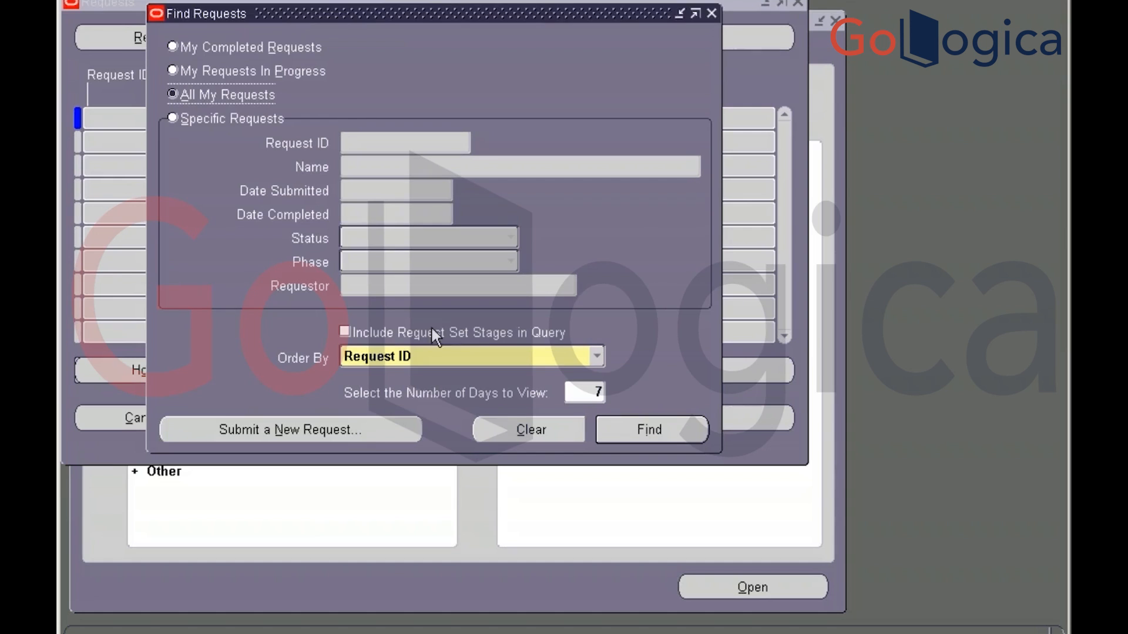
left_click(363, 440)
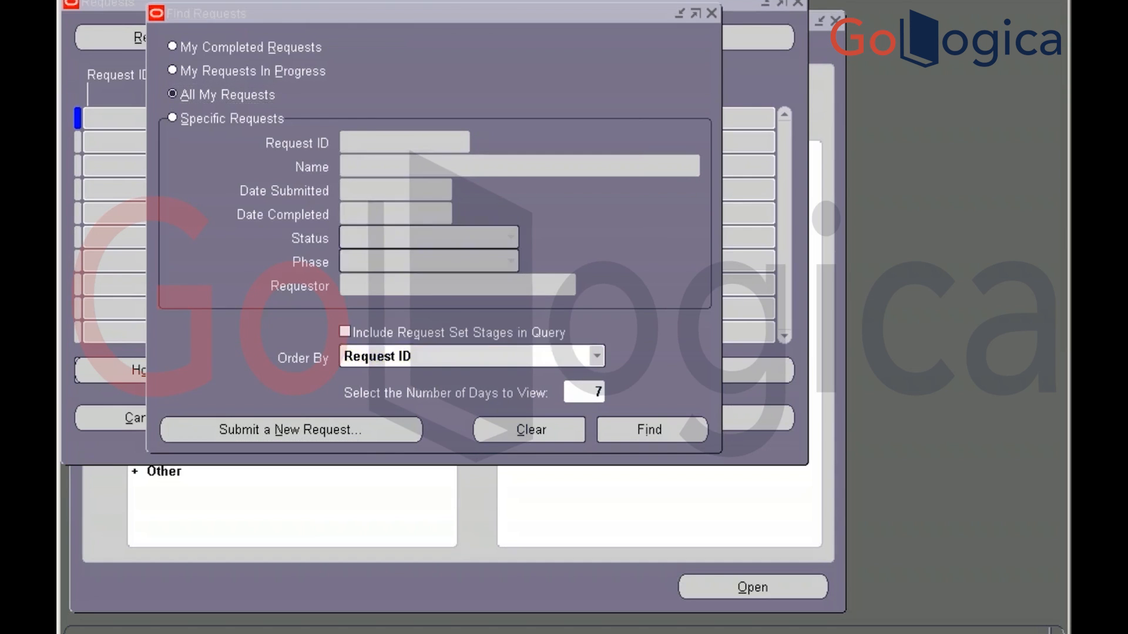
left_click(382, 338)
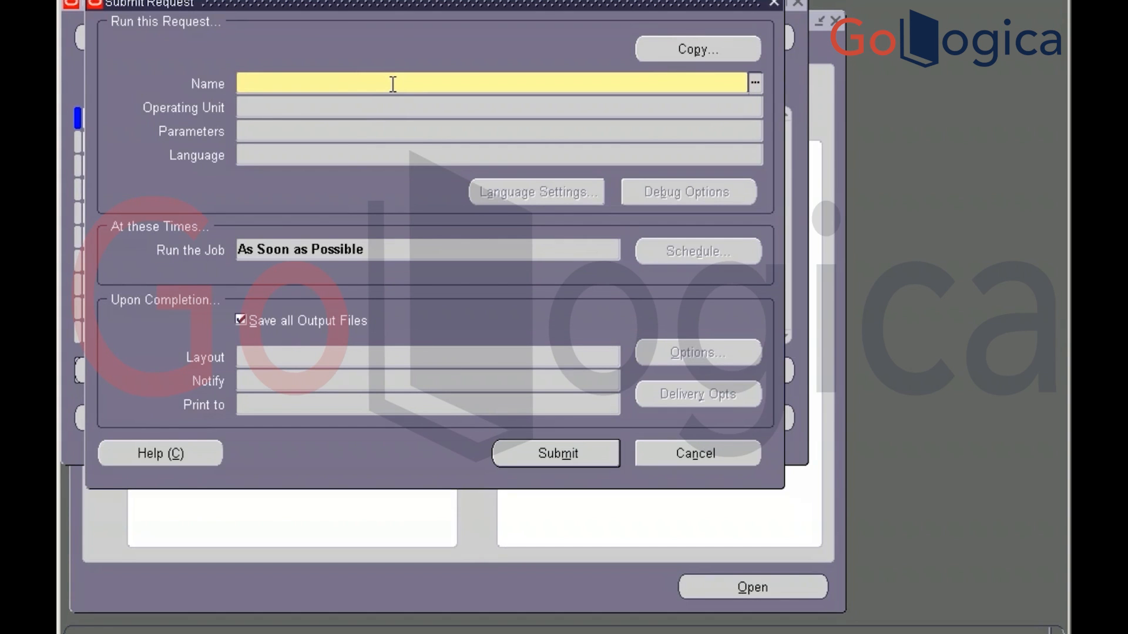
Search the program list for 'Journal' and '%Impor%' entries without choosing one
type("Journal")
key("Tab")
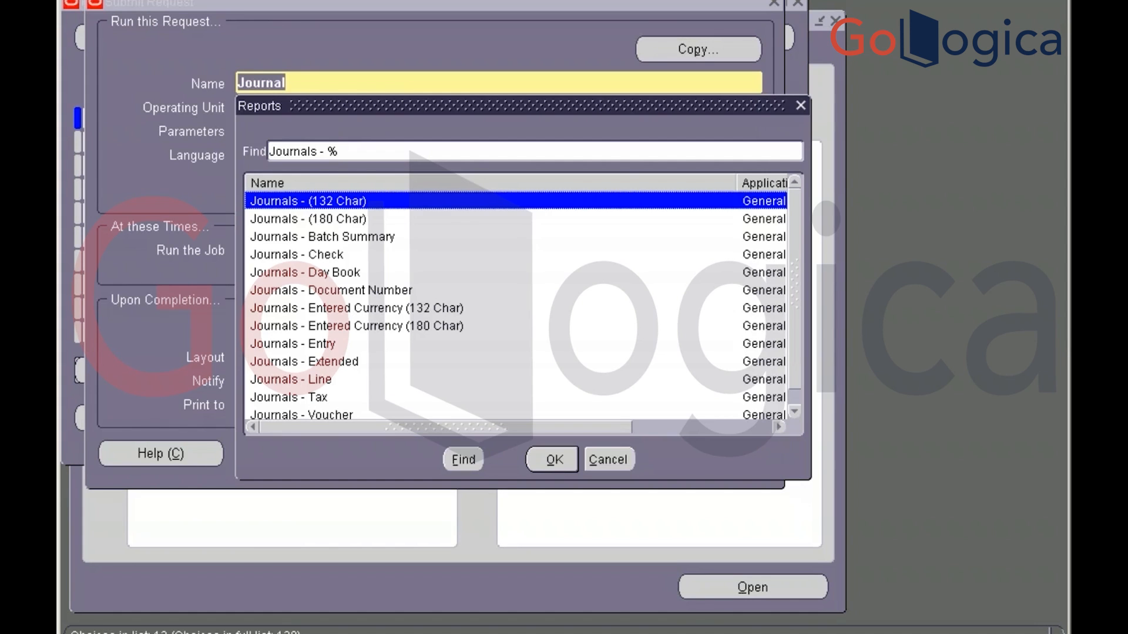
key("Escape")
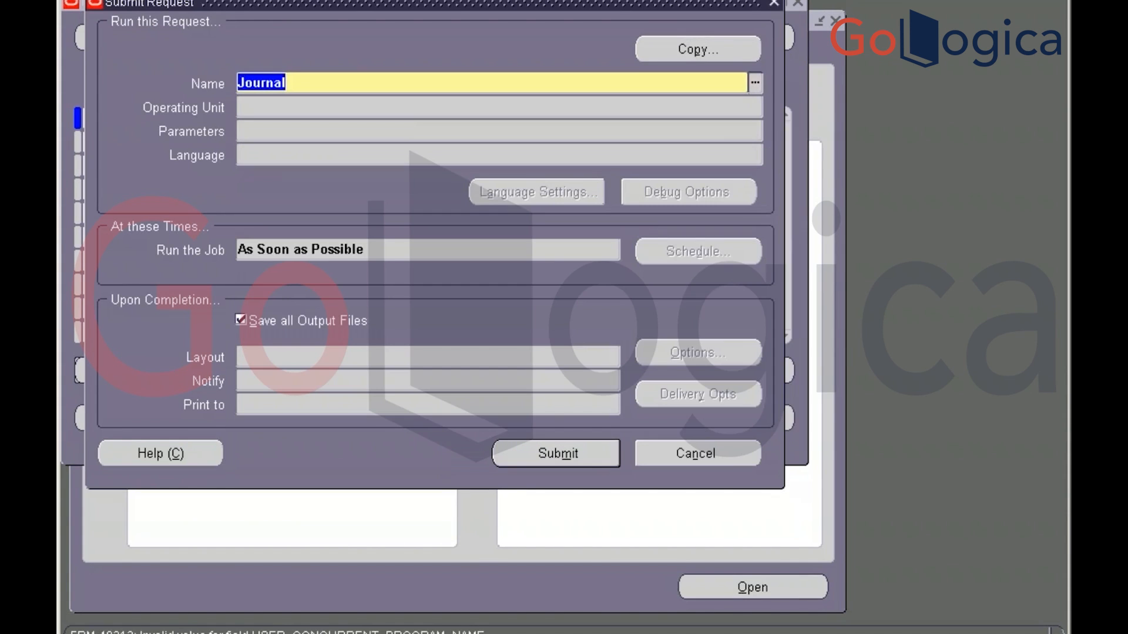
key("Right")
type("%")
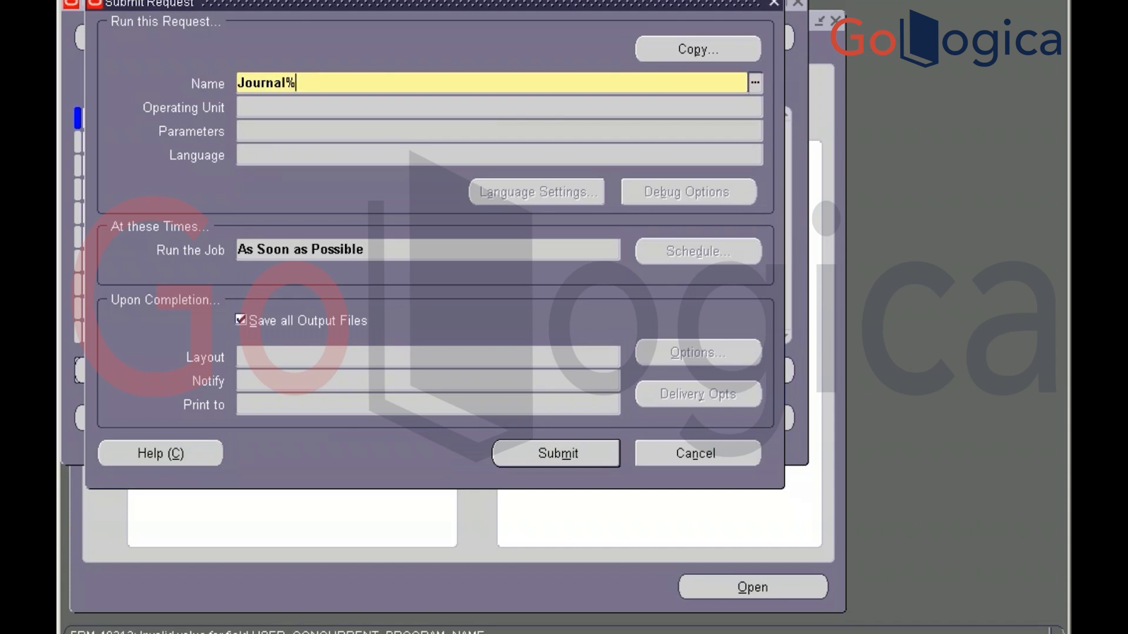
type("Impor%")
key("Tab")
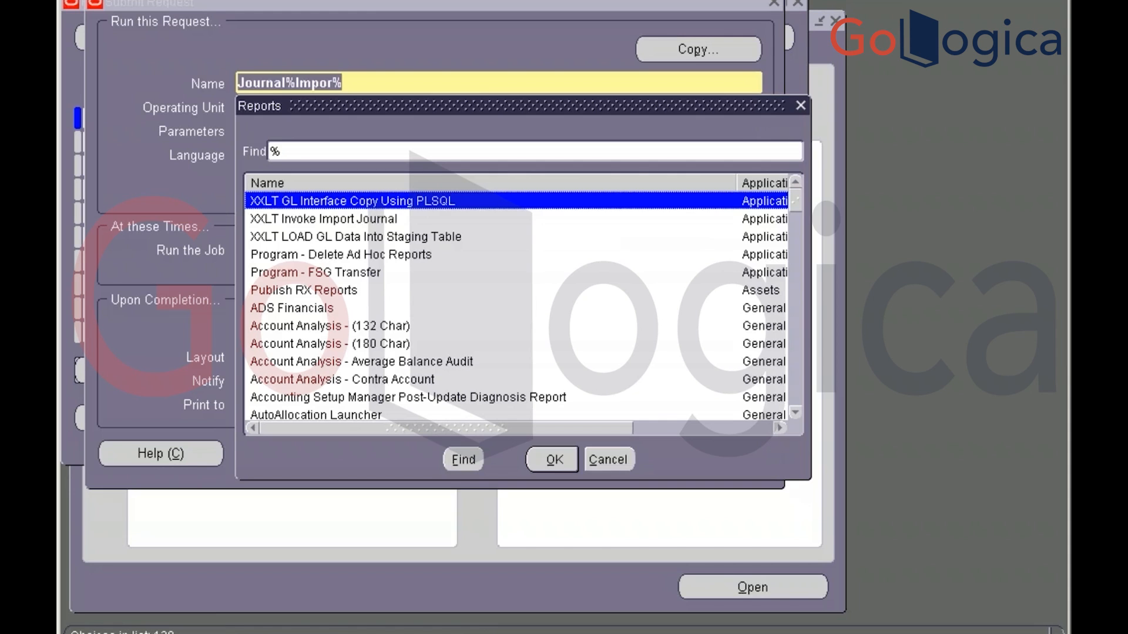
type("journals -")
key("Return")
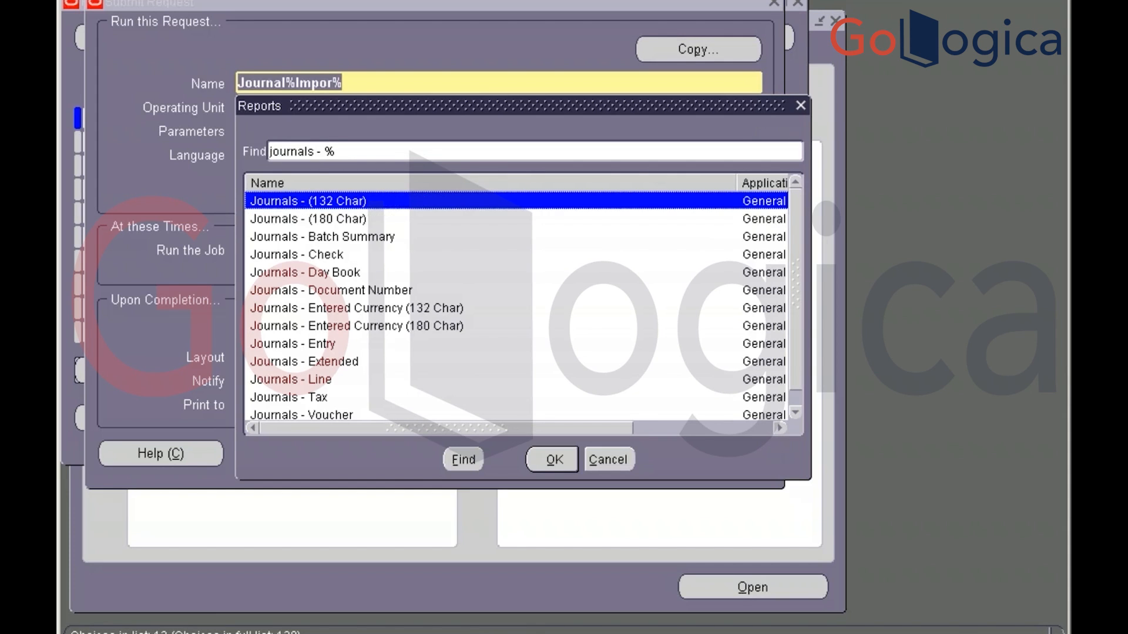
key("Down")
key("Down")
key("Down")
key("Down")
key("Down")
key("Down")
key("Down")
key("Down")
key("Down")
key("Down")
key("Down")
key("Down")
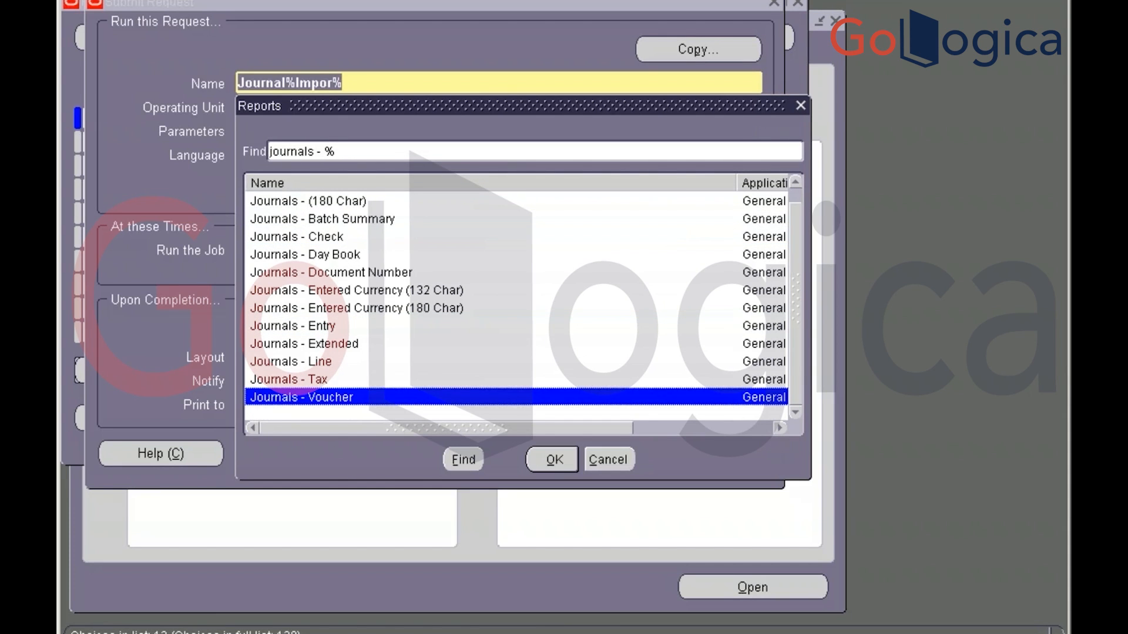
key("Escape")
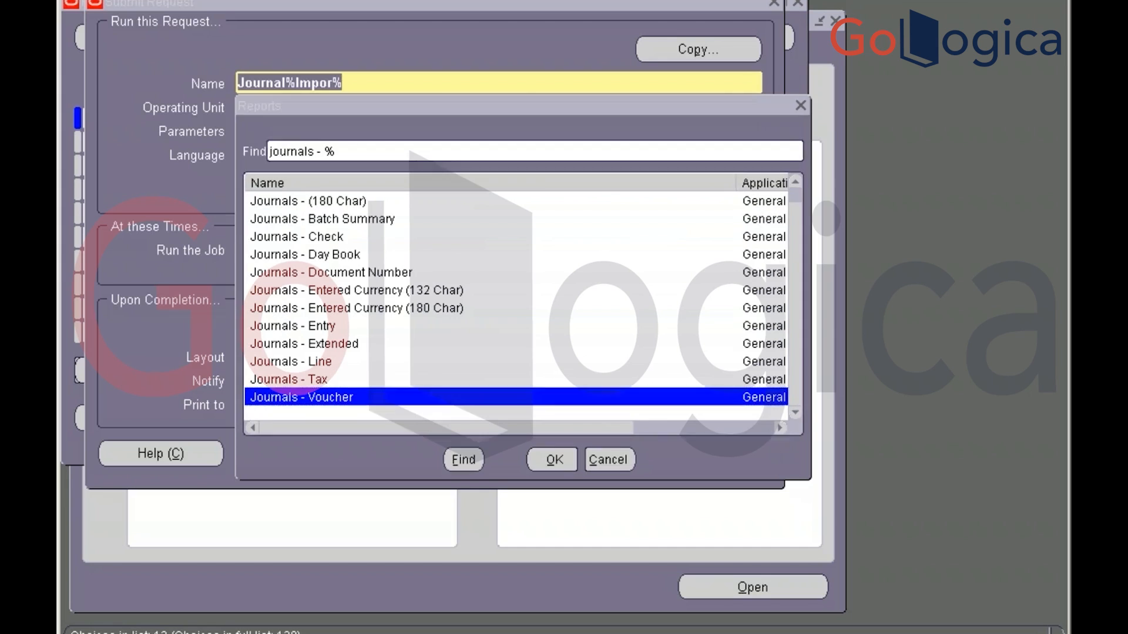
Look up '%Import%' programs and choose Program - Import Journals
key("BackSpace")
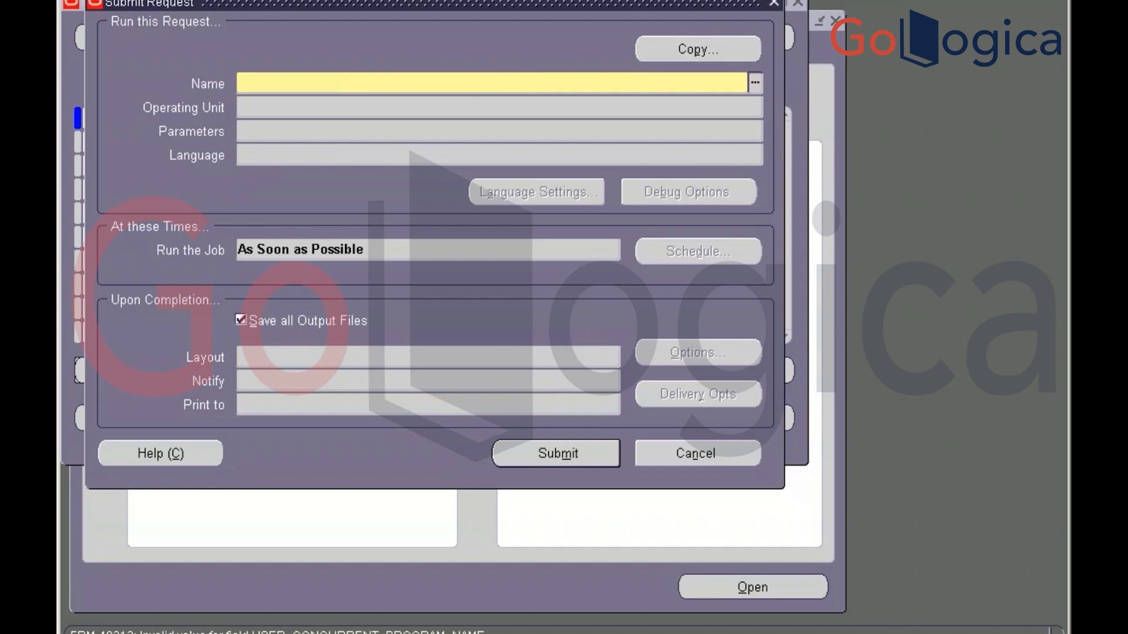
type("%Import%")
key("Tab")
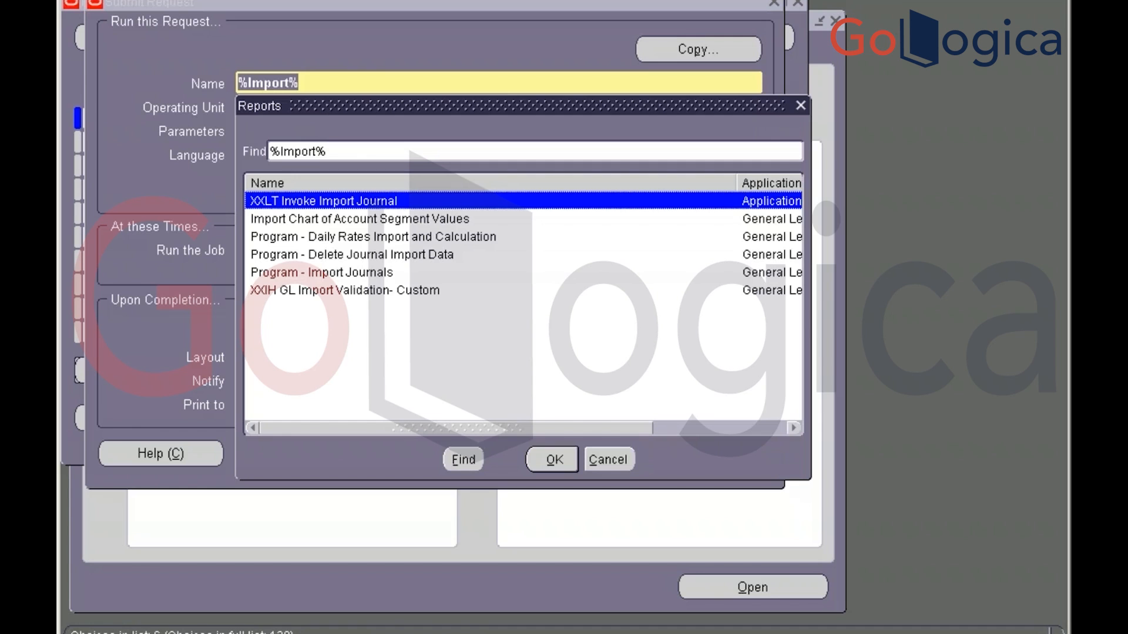
key("Down")
key("Down")
key("Down")
key("Down")
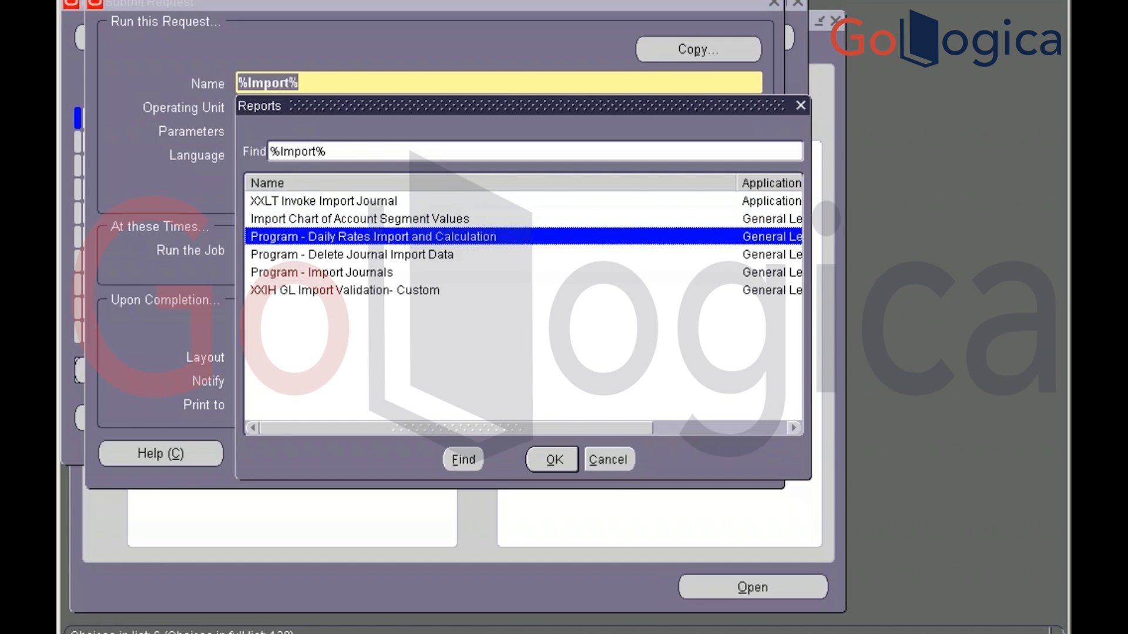
key("Return")
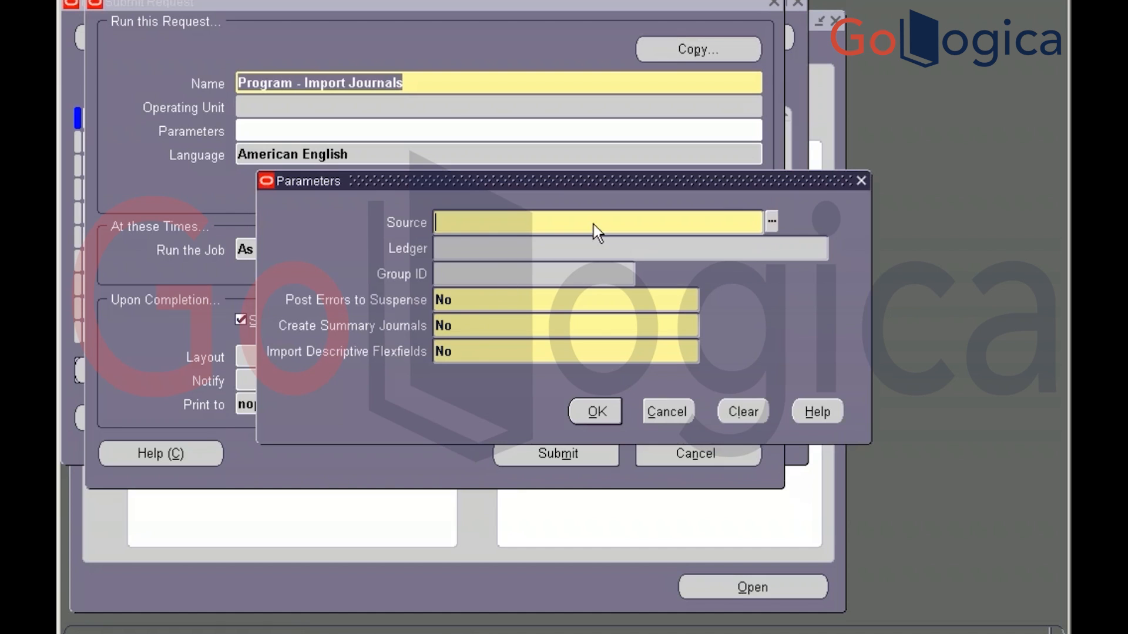
Set the Import Journals source to AX Payables
left_click(770, 223)
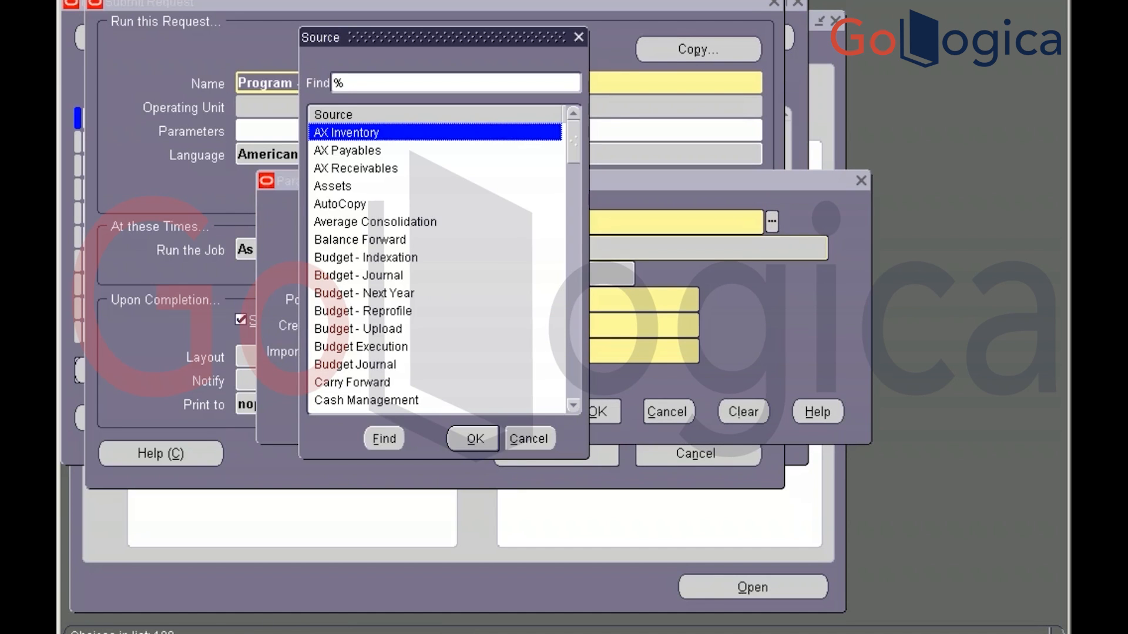
key("Down")
key("Down")
key("Down")
key("Down")
key("Down")
key("Down")
key("Down")
key("Down")
key("Down")
key("Down")
key("Down")
key("Down")
key("Down")
key("Down")
key("Down")
key("Down")
key("Down")
key("Down")
key("Down")
key("Down")
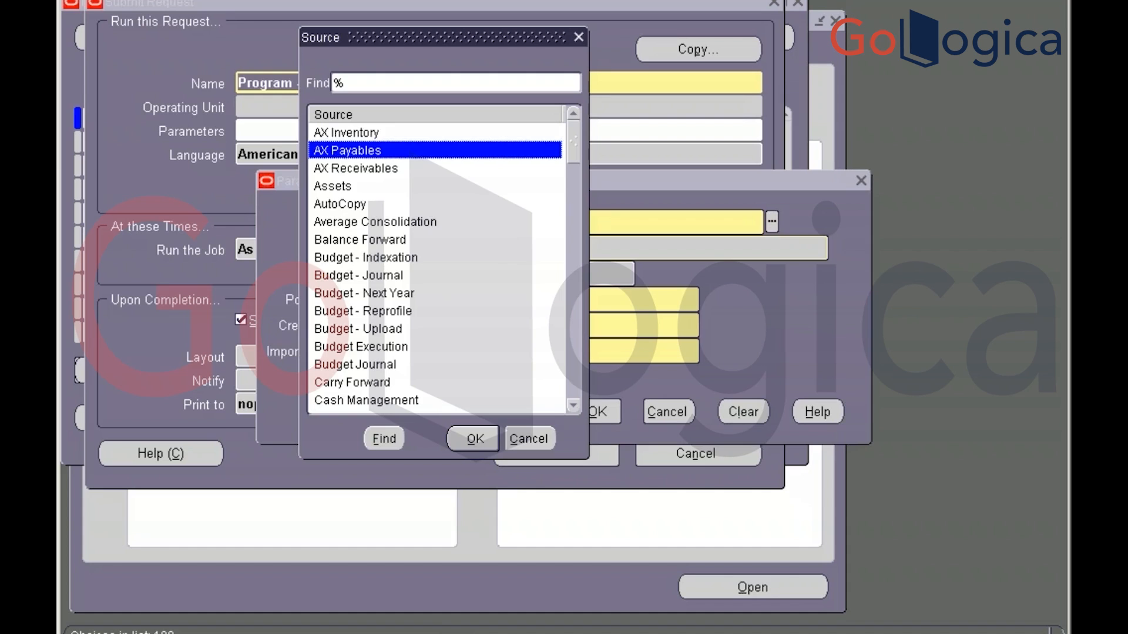
key("Down")
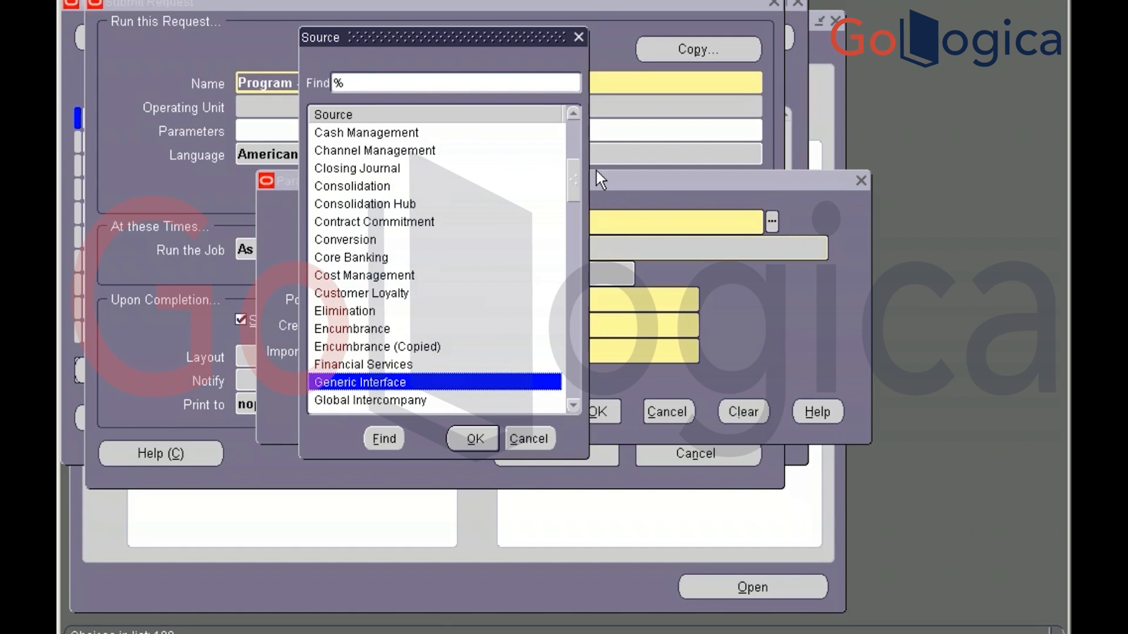
left_click_drag(574, 178, 571, 135)
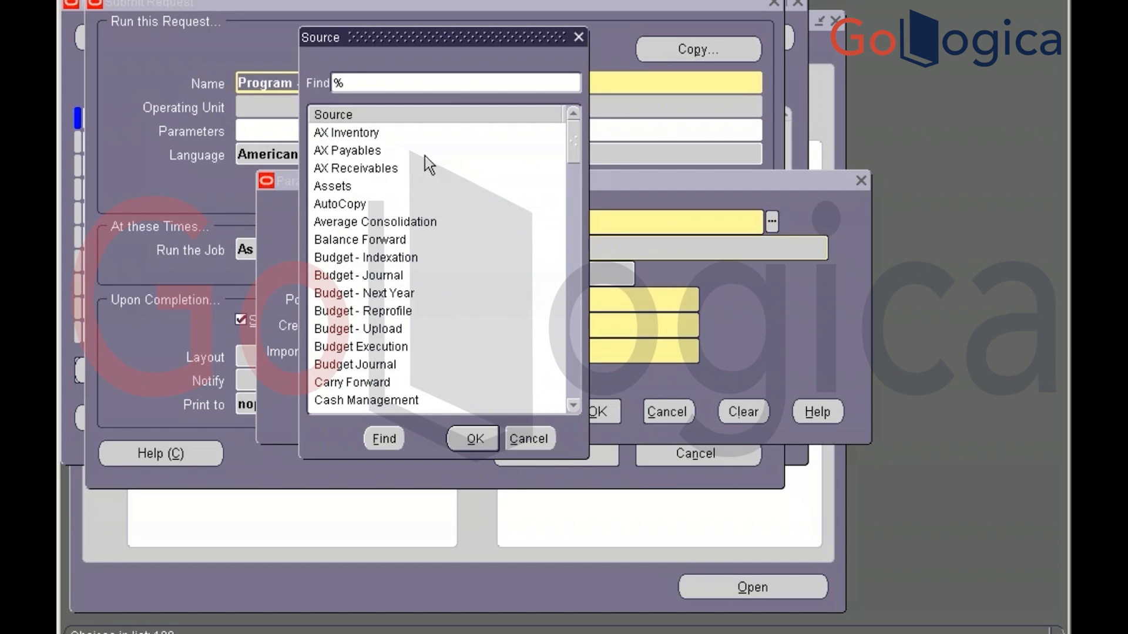
left_click(376, 152)
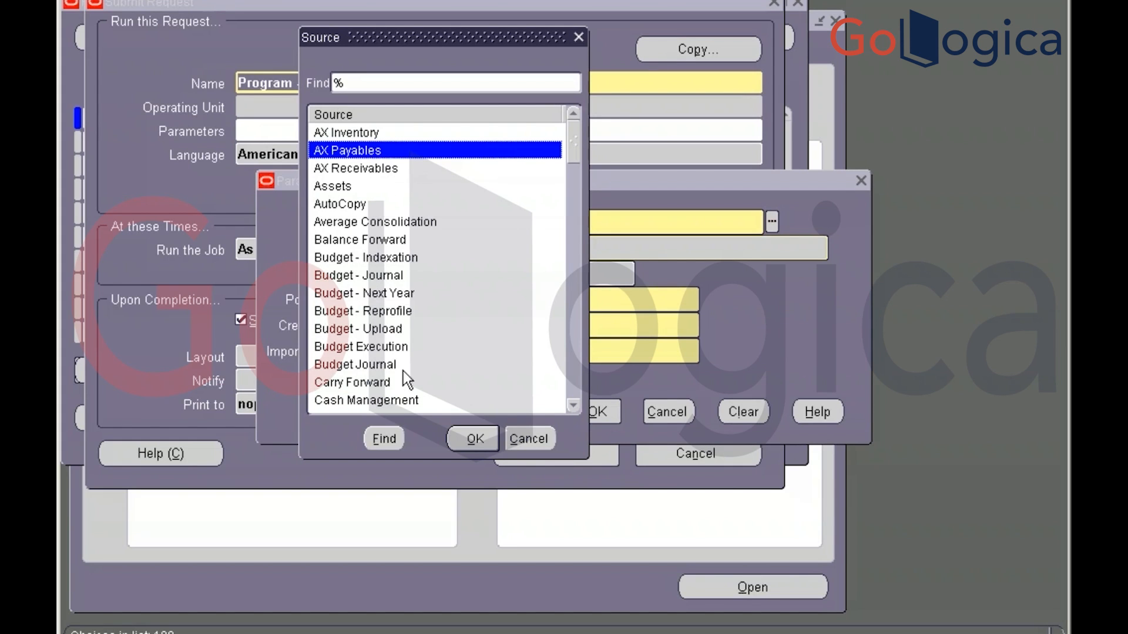
left_click(464, 437)
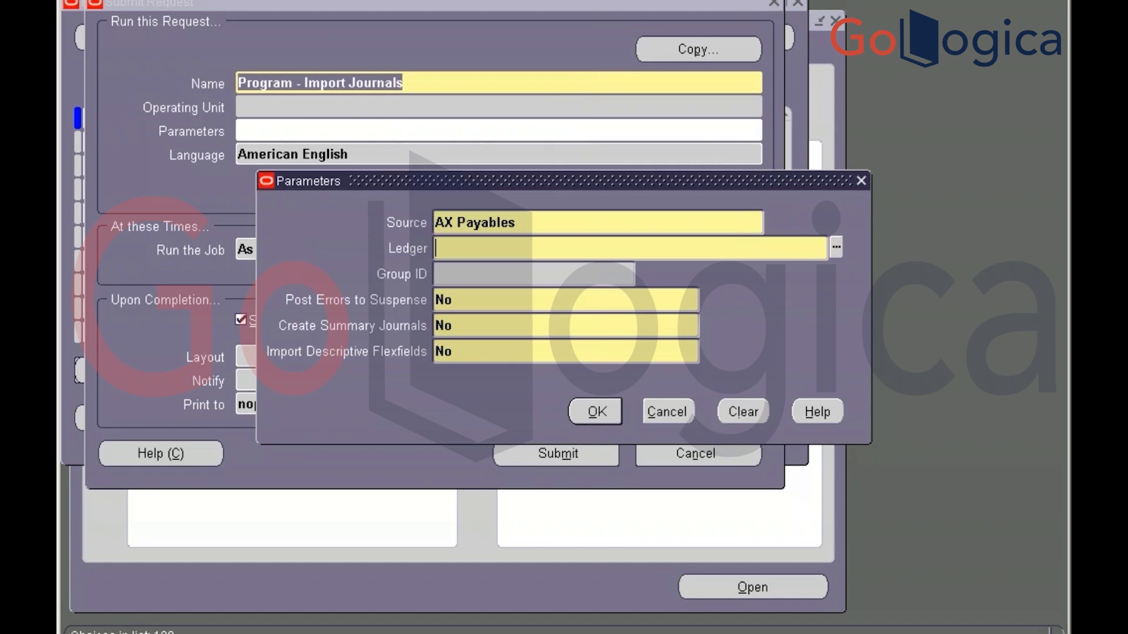
Dismiss the empty Ledger list error, cancel the parameters, and close Submit Request without submitting
left_click(837, 247)
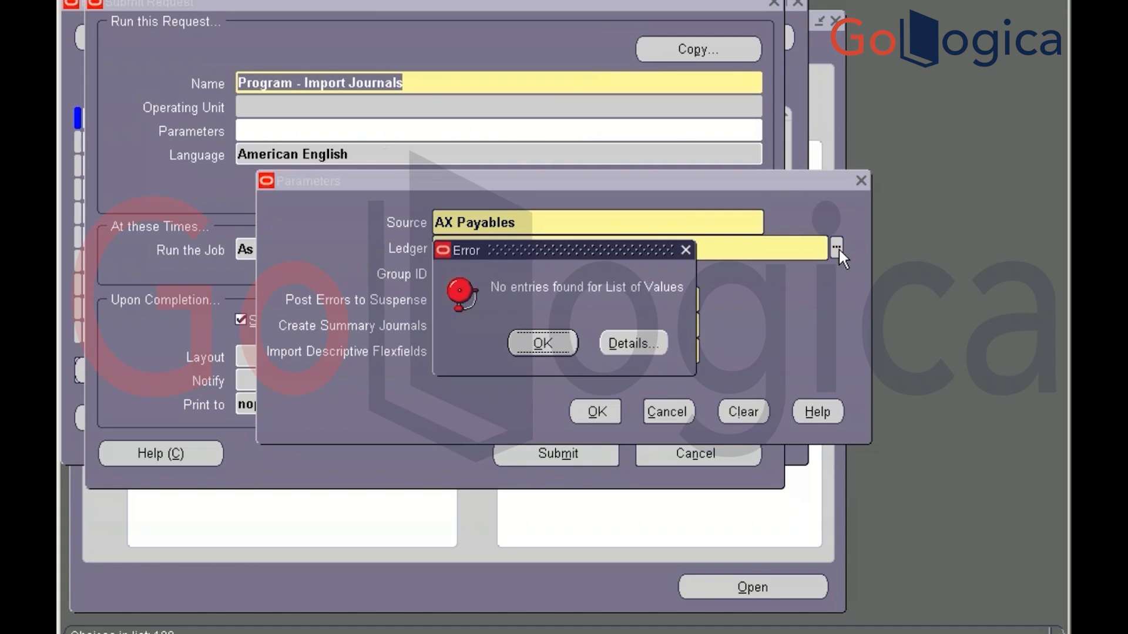
left_click(536, 346)
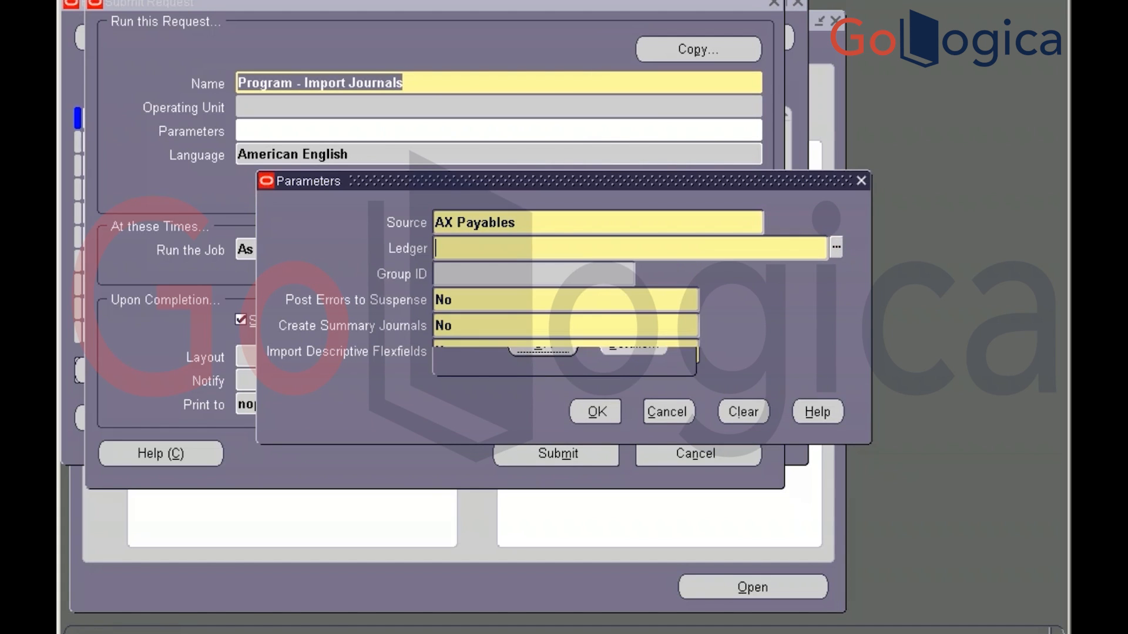
left_click(669, 403)
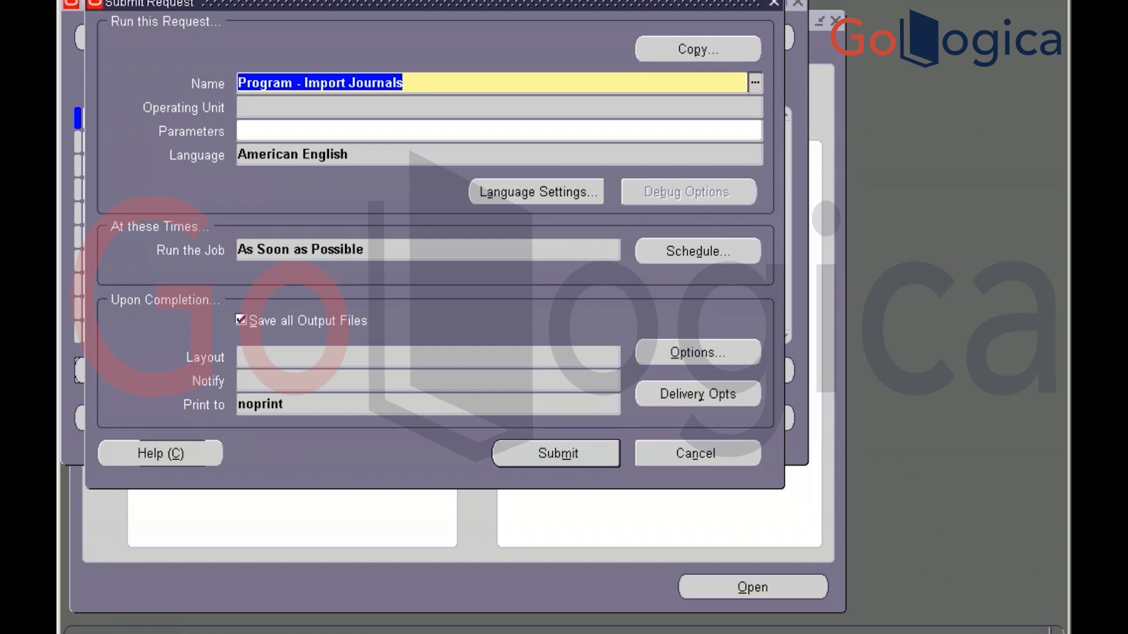
left_click(774, 4)
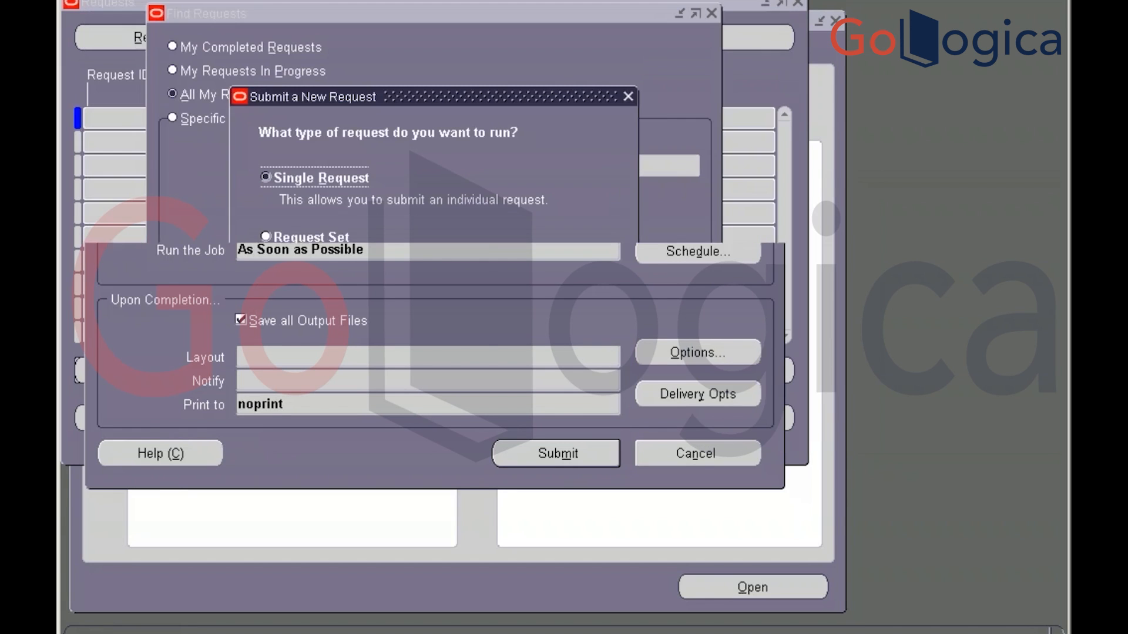
left_click(554, 335)
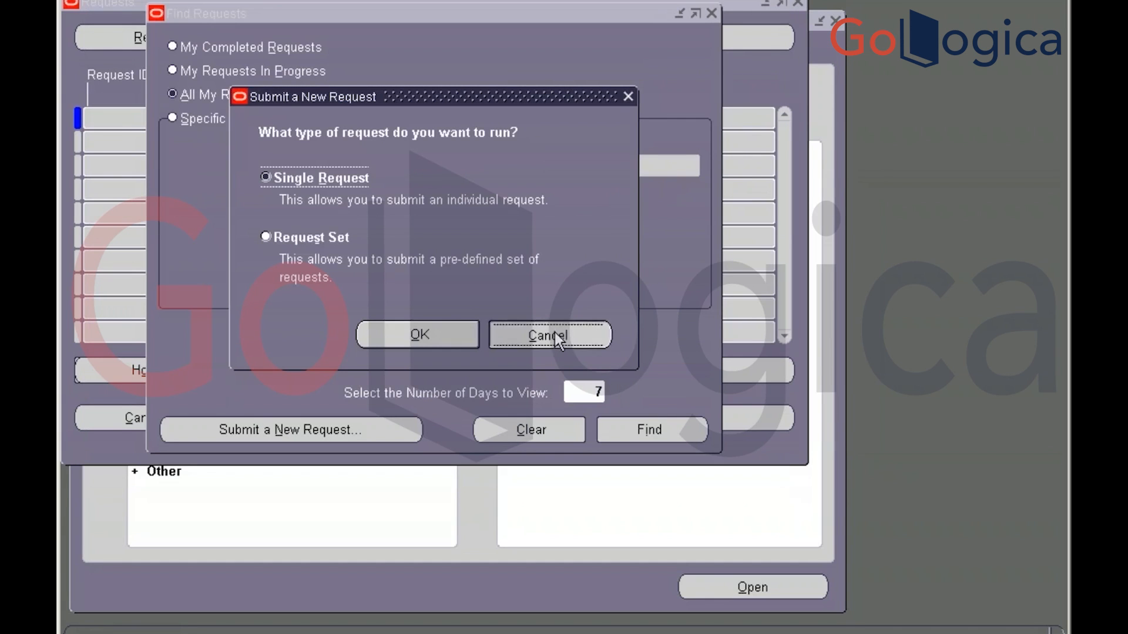
List all recent requests and scroll down to the Journal Import and Create Accounting requests
left_click(645, 425)
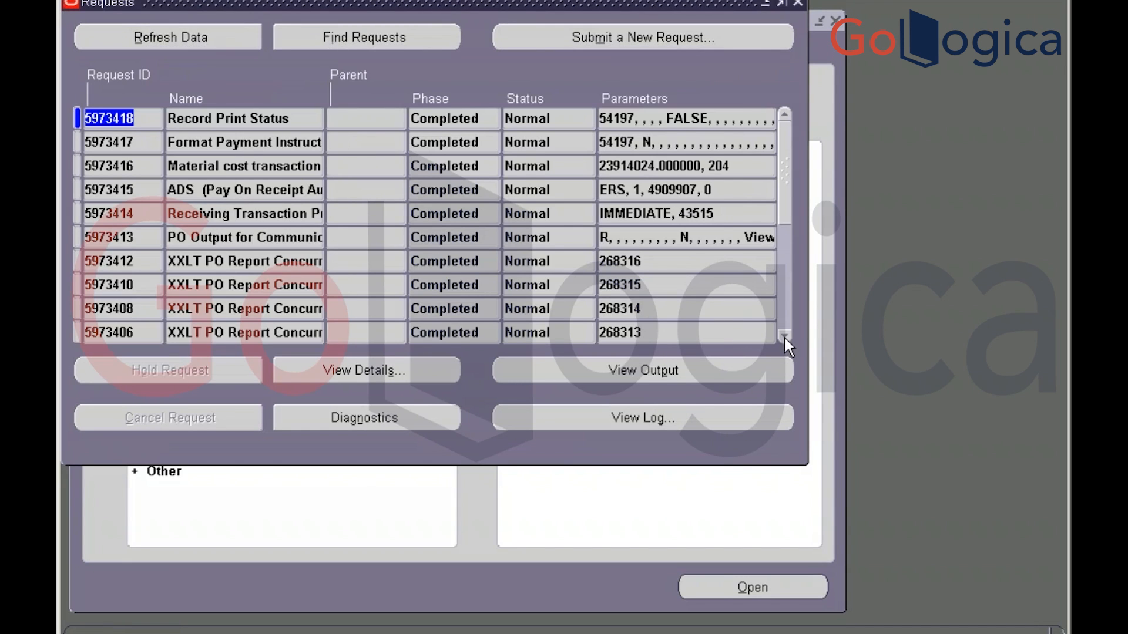
left_click(785, 337)
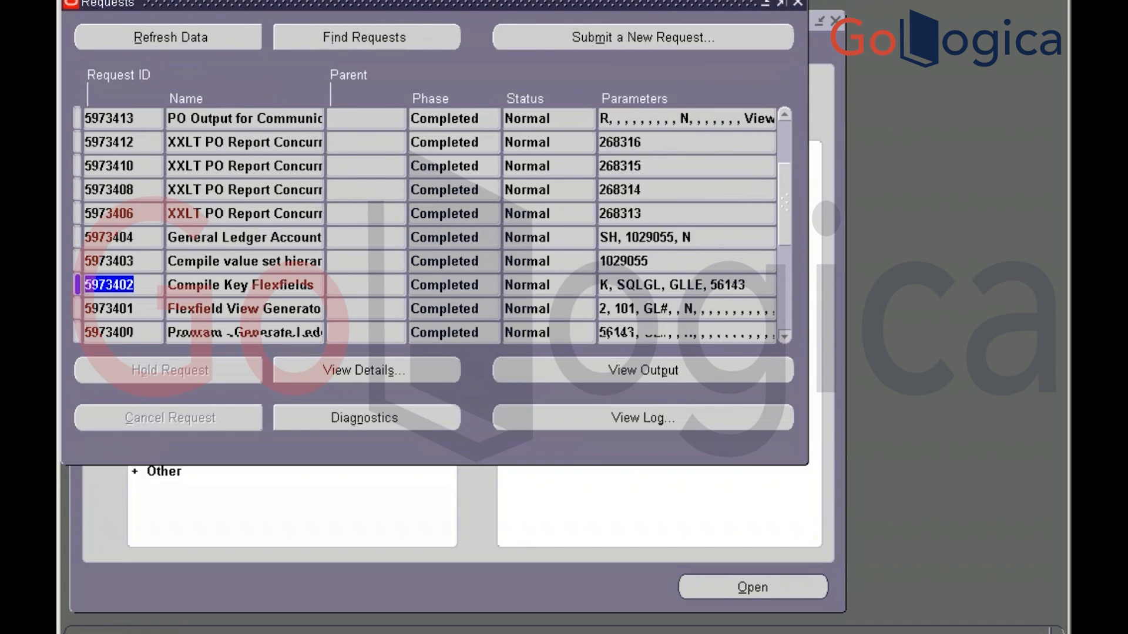
left_click(785, 337)
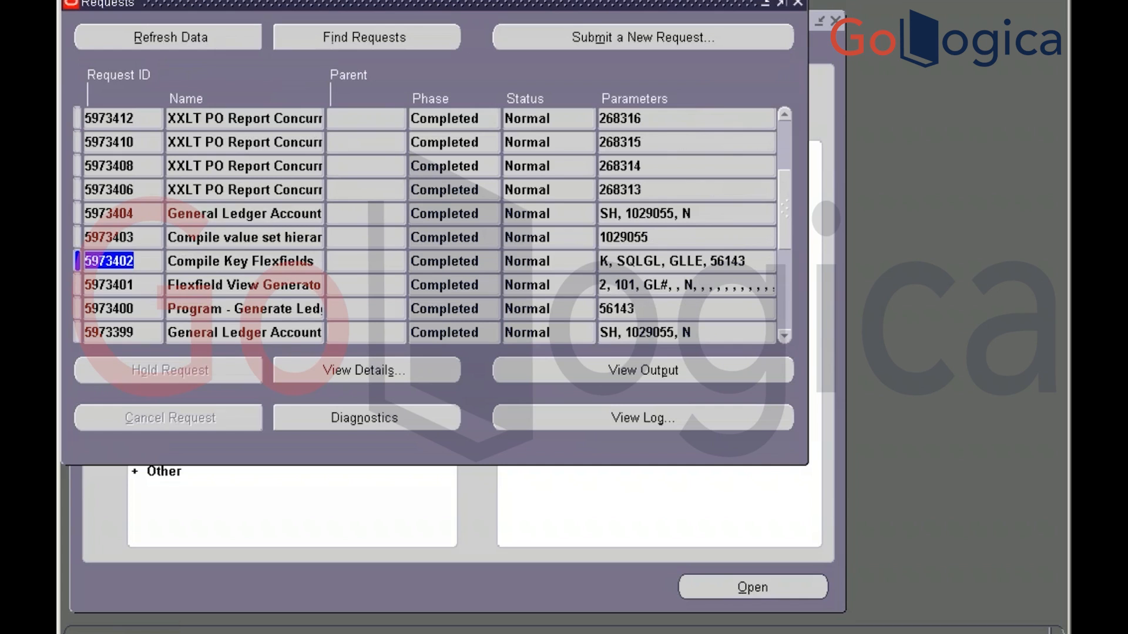
left_click(785, 337)
left_click(785, 337)
left_click(785, 337)
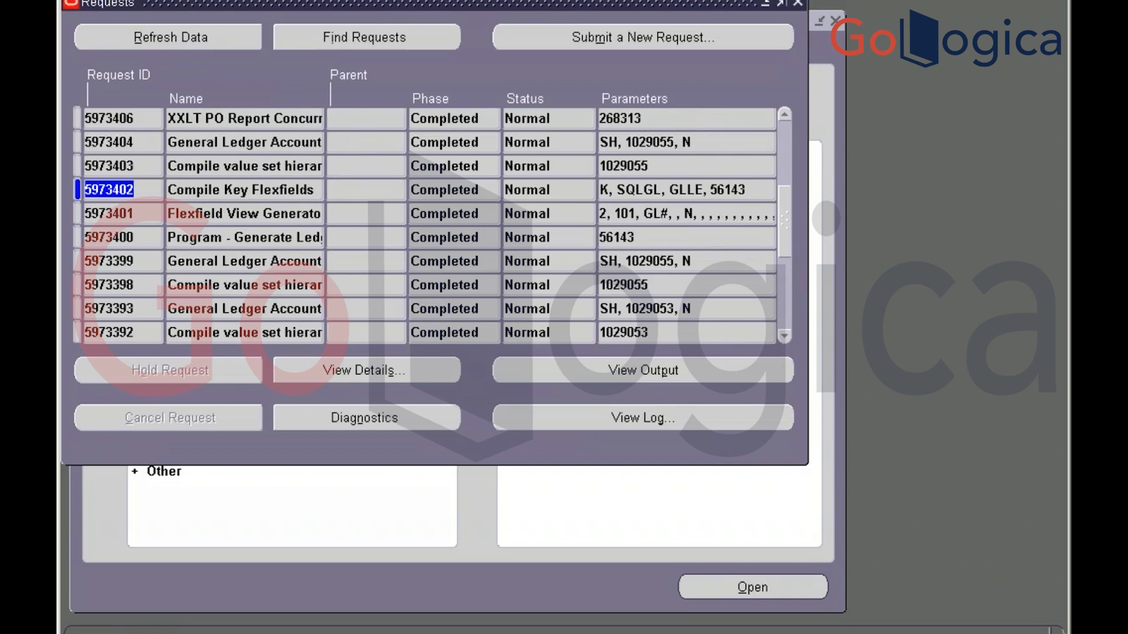
left_click(785, 336)
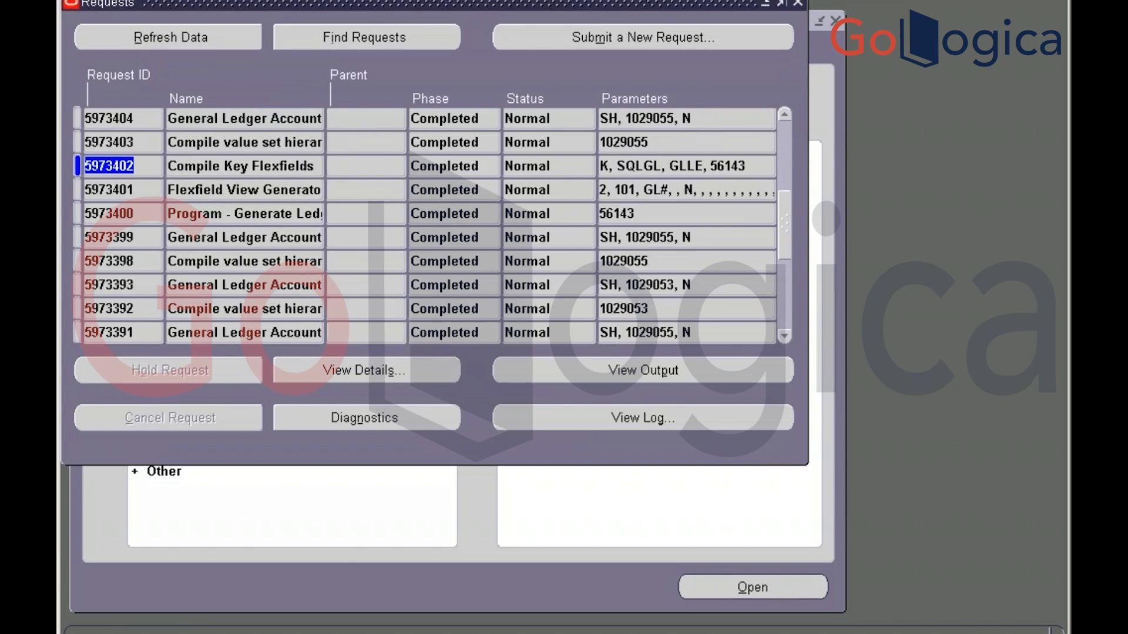
left_click(784, 337)
left_click(785, 337)
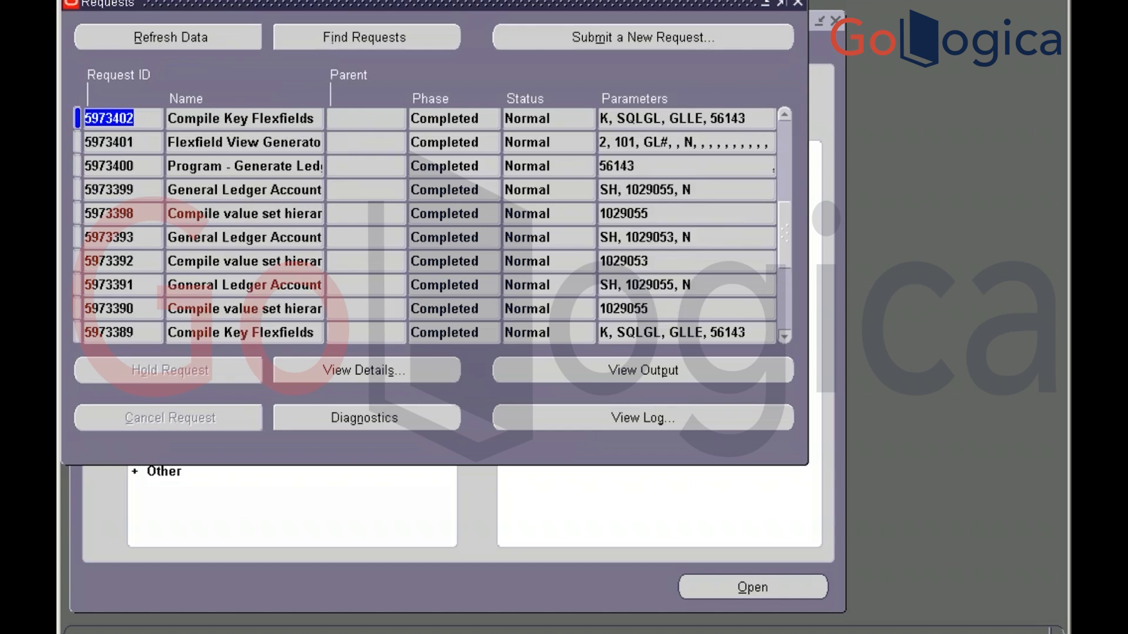
left_click(786, 338)
left_click(786, 337)
left_click(786, 337)
left_click(785, 337)
left_click(785, 337)
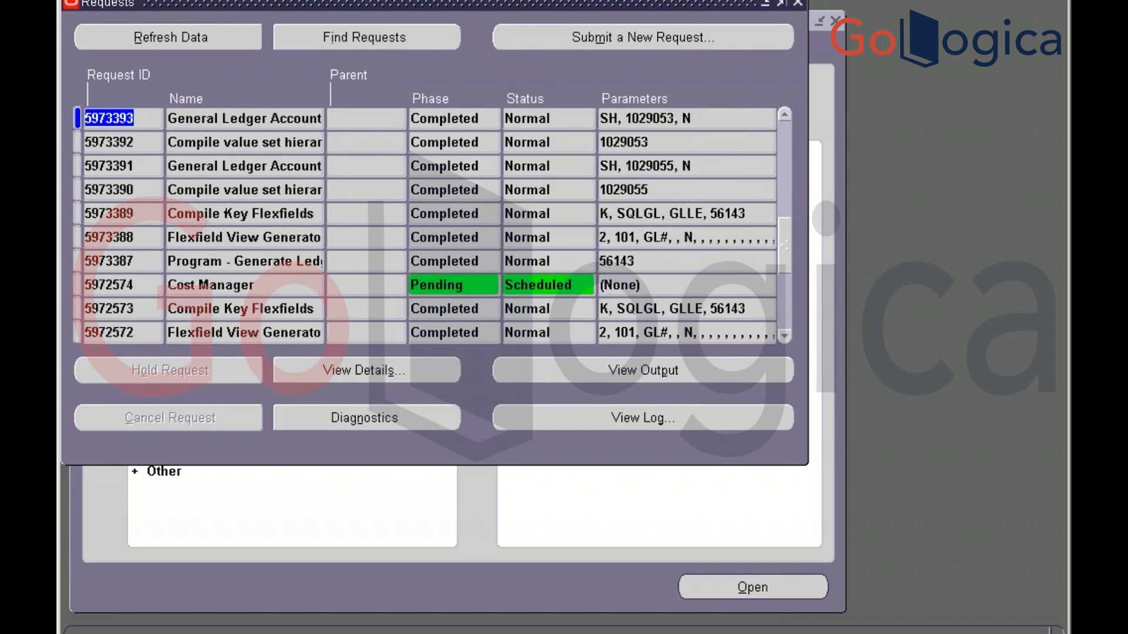
left_click(785, 336)
left_click(784, 338)
left_click(786, 338)
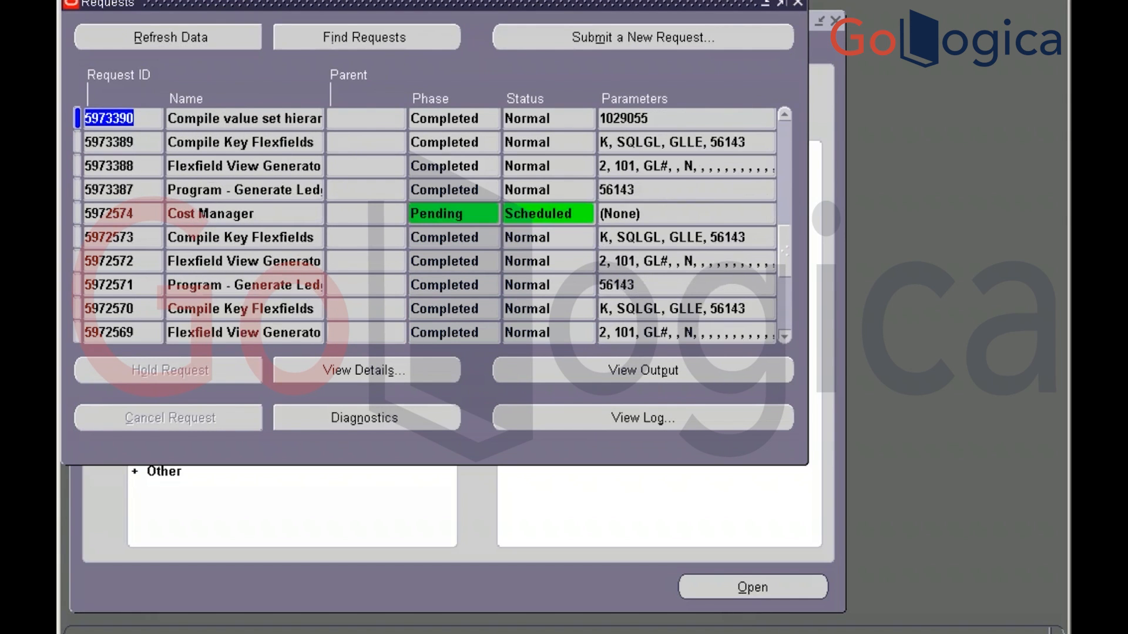
left_click(784, 336)
left_click(786, 337)
left_click(785, 337)
left_click(785, 337)
left_click(785, 337)
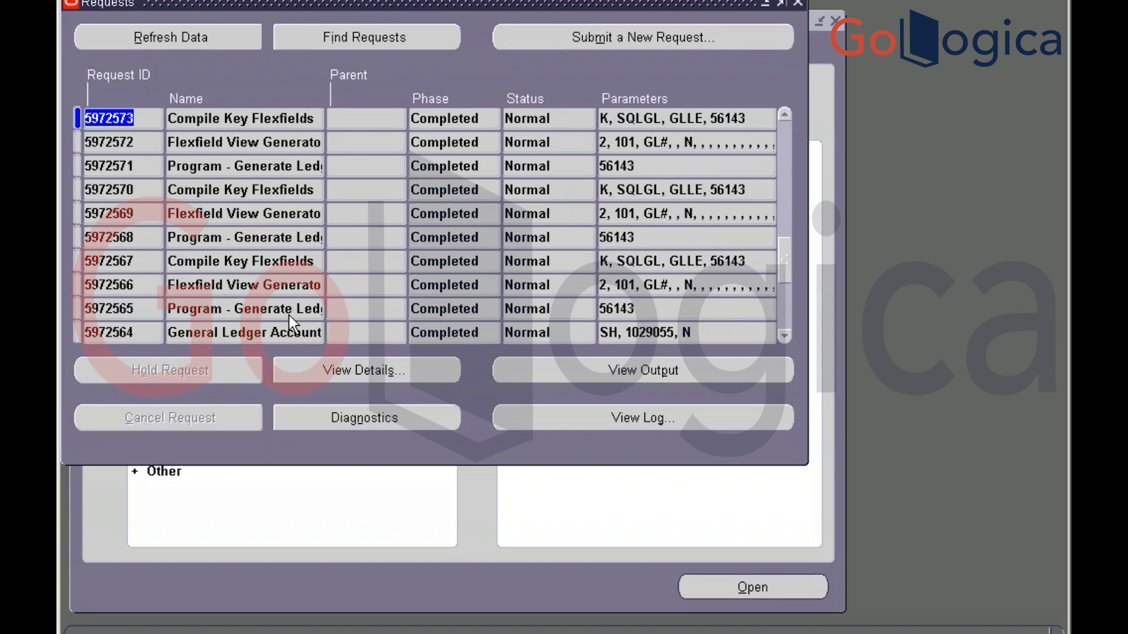
left_click(785, 337)
left_click(785, 337)
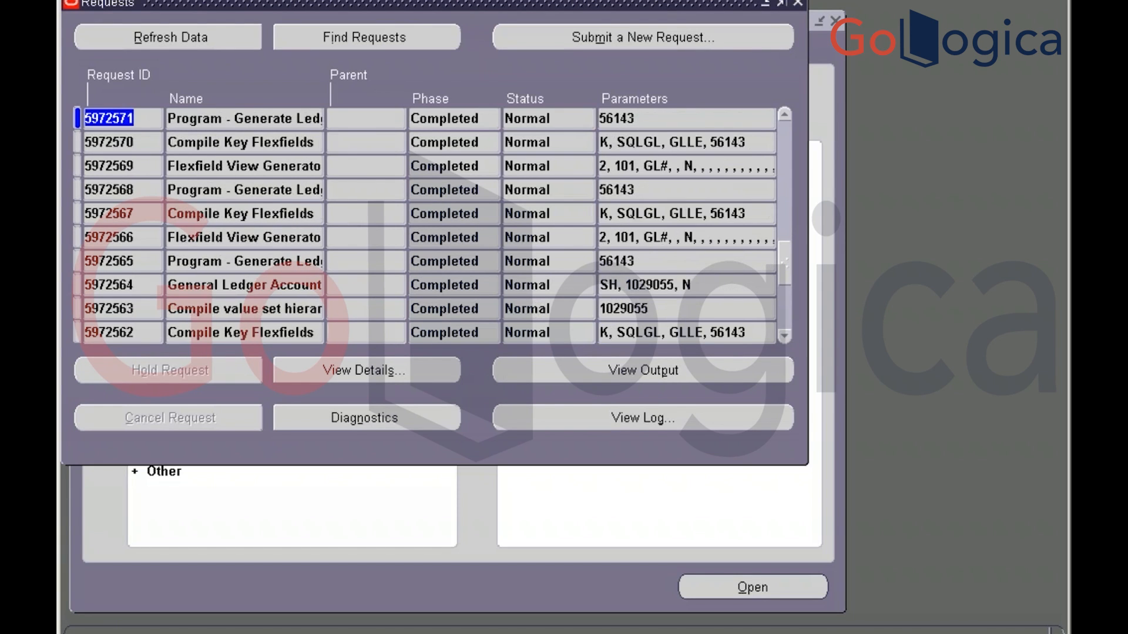
left_click(784, 336)
left_click(786, 337)
left_click(785, 337)
left_click(785, 337)
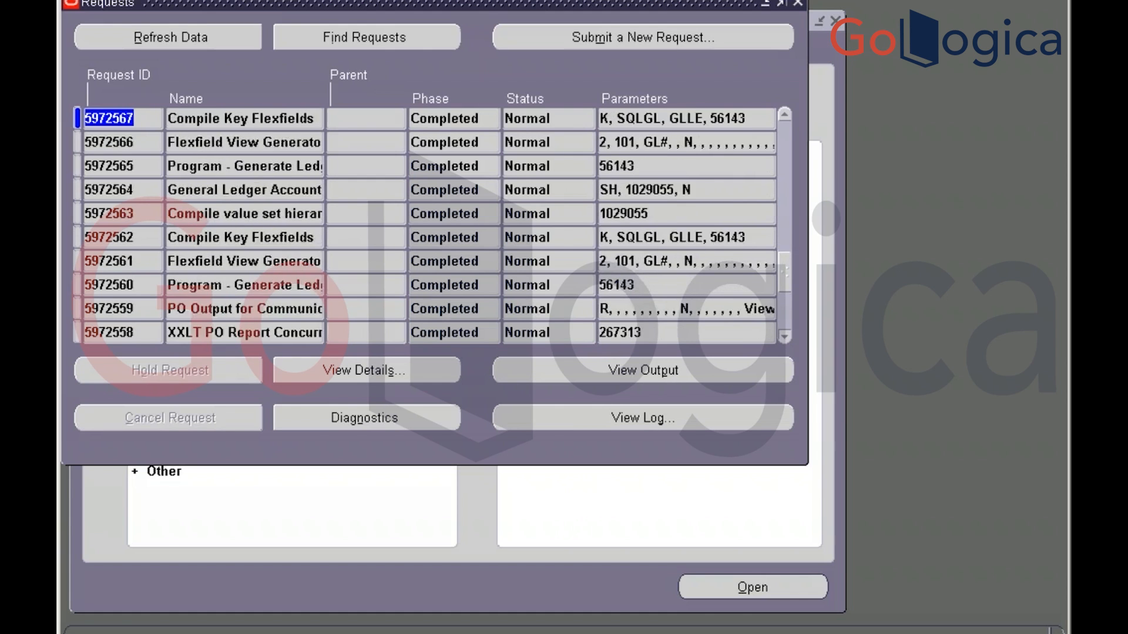
left_click(786, 336)
left_click(785, 337)
left_click(785, 337)
left_click(785, 337)
left_click(785, 337)
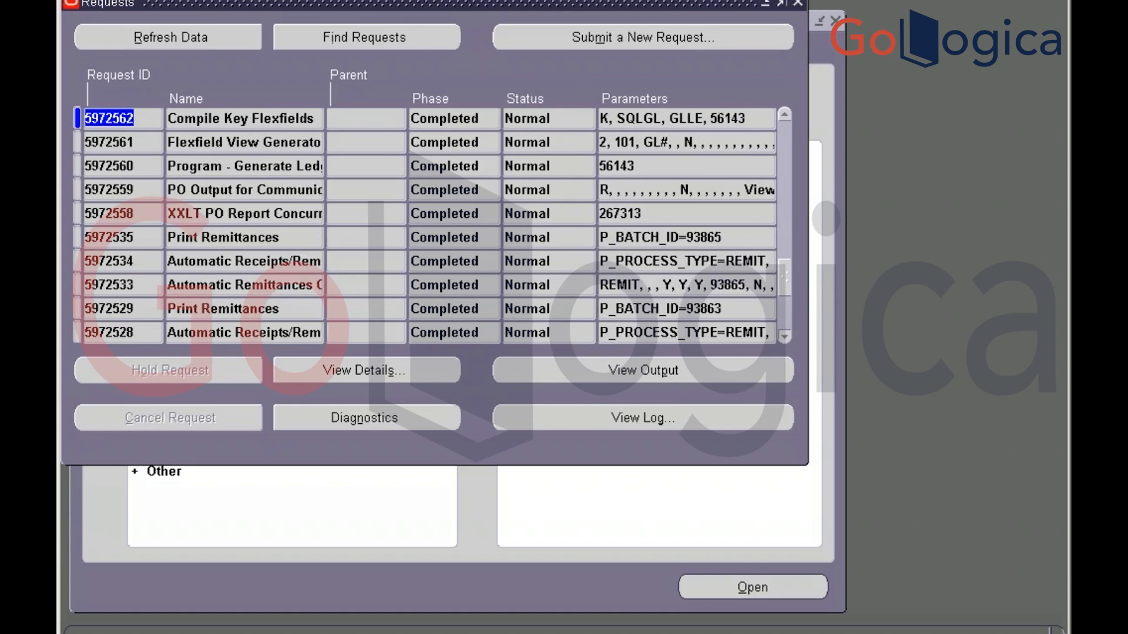
left_click(786, 337)
left_click(786, 336)
left_click(785, 337)
left_click(785, 337)
left_click(786, 337)
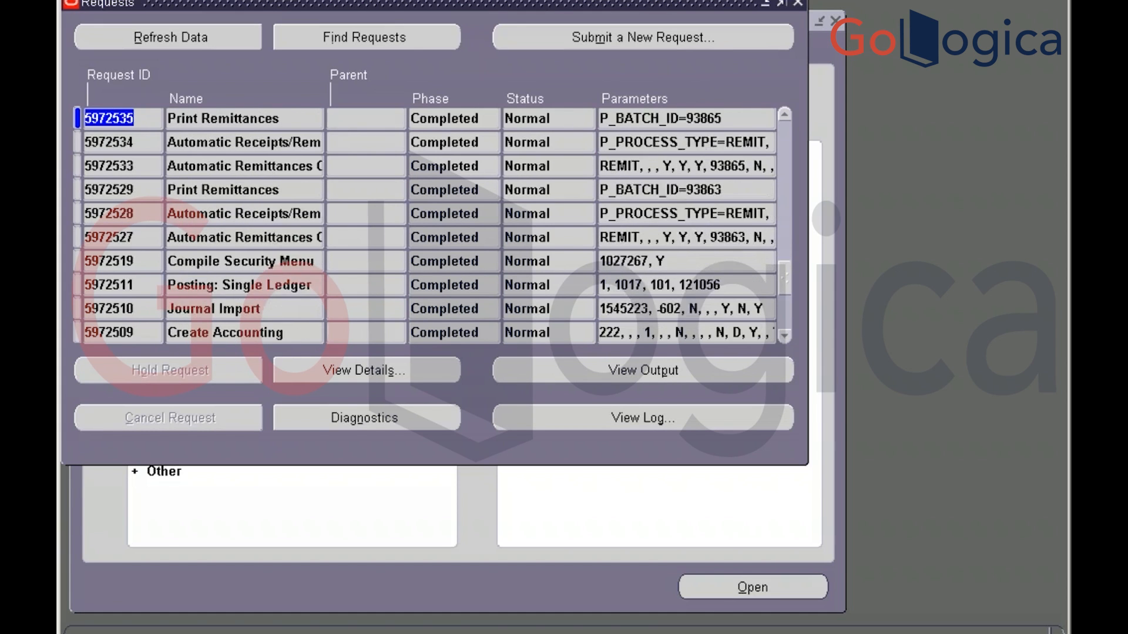
left_click(785, 336)
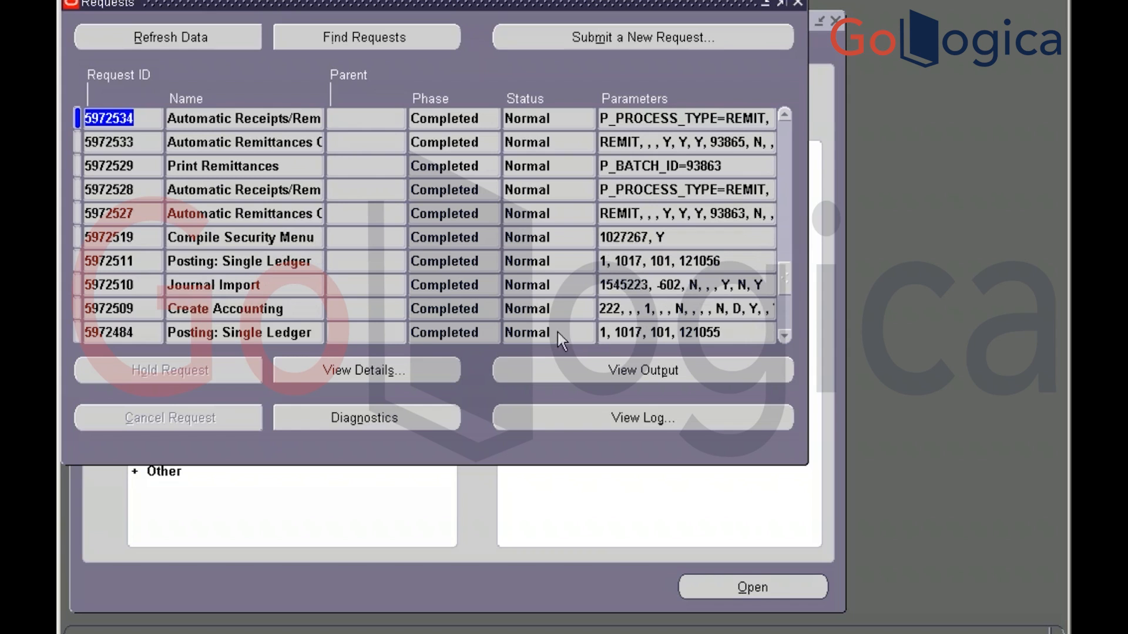
left_click(785, 338)
left_click(785, 338)
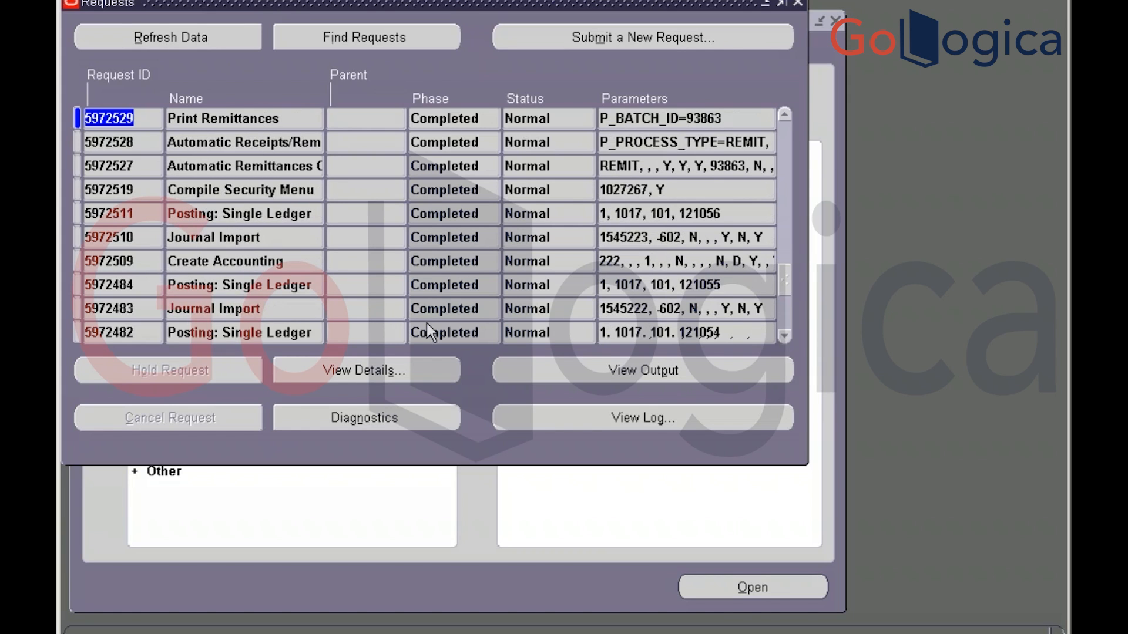
View the details of Journal Import request 5972510, then close the details and Requests window
left_click(290, 263)
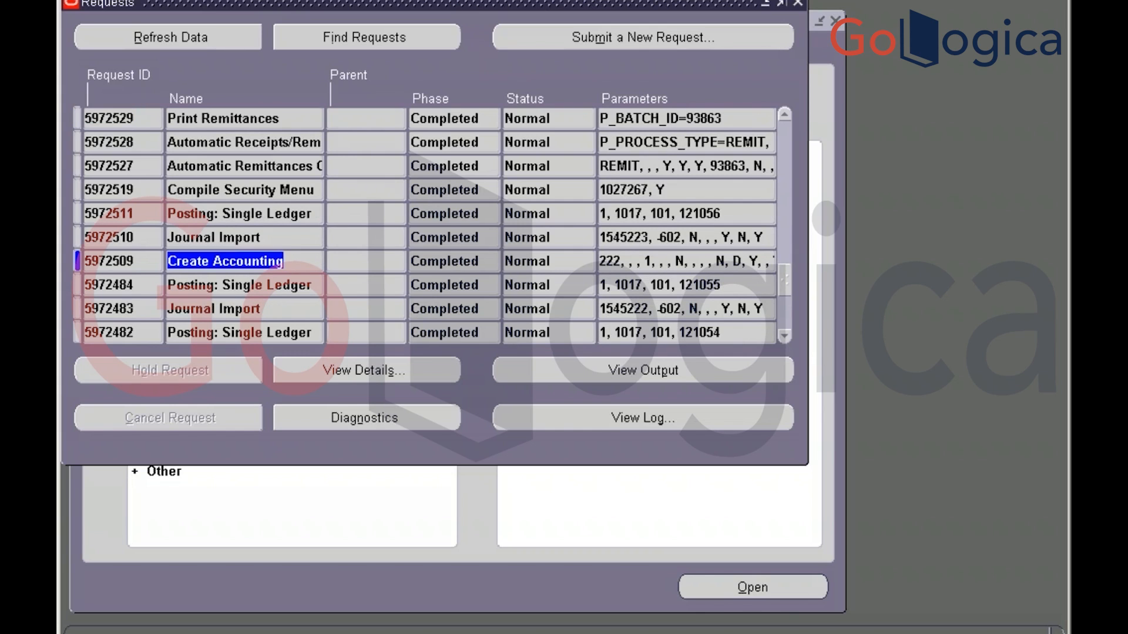
left_click(274, 239)
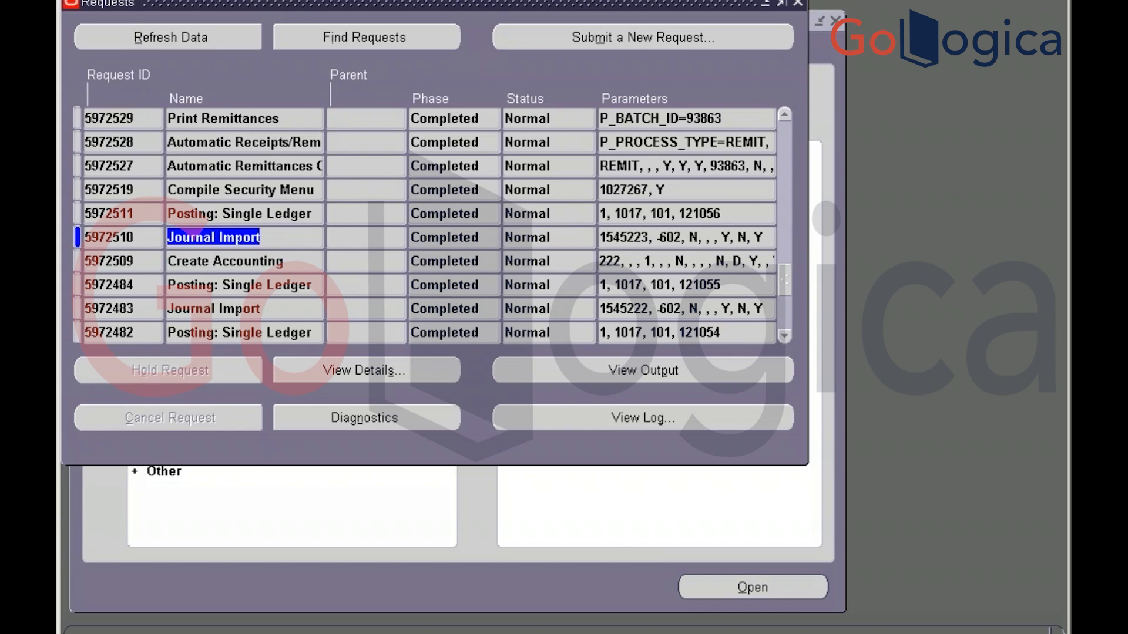
left_click(638, 240)
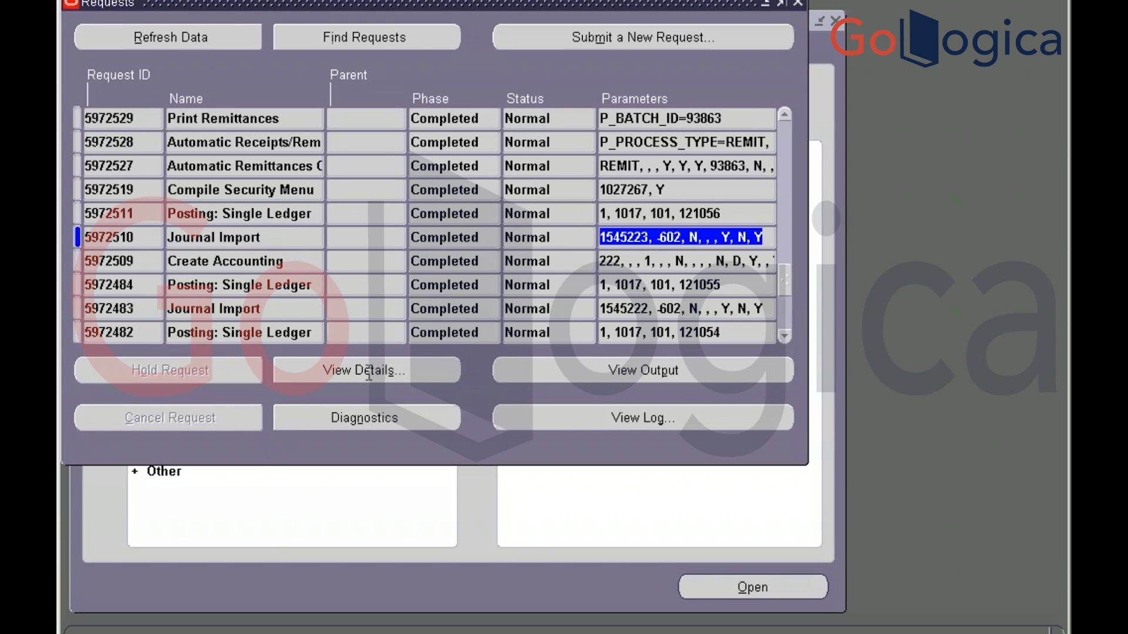
left_click(370, 377)
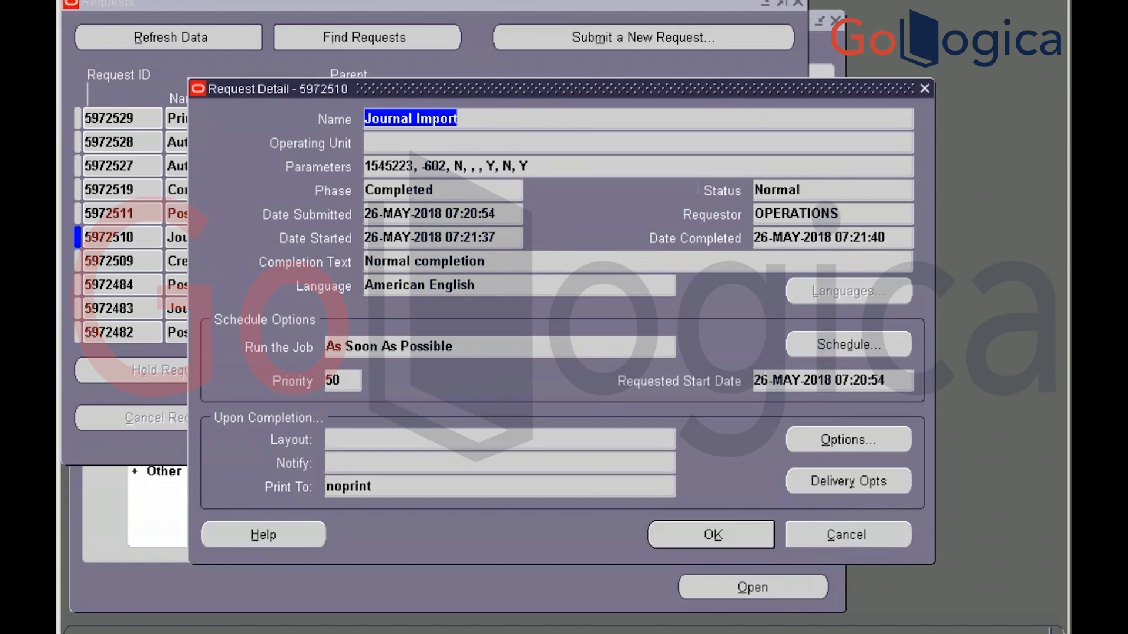
left_click(927, 86)
left_click(797, 4)
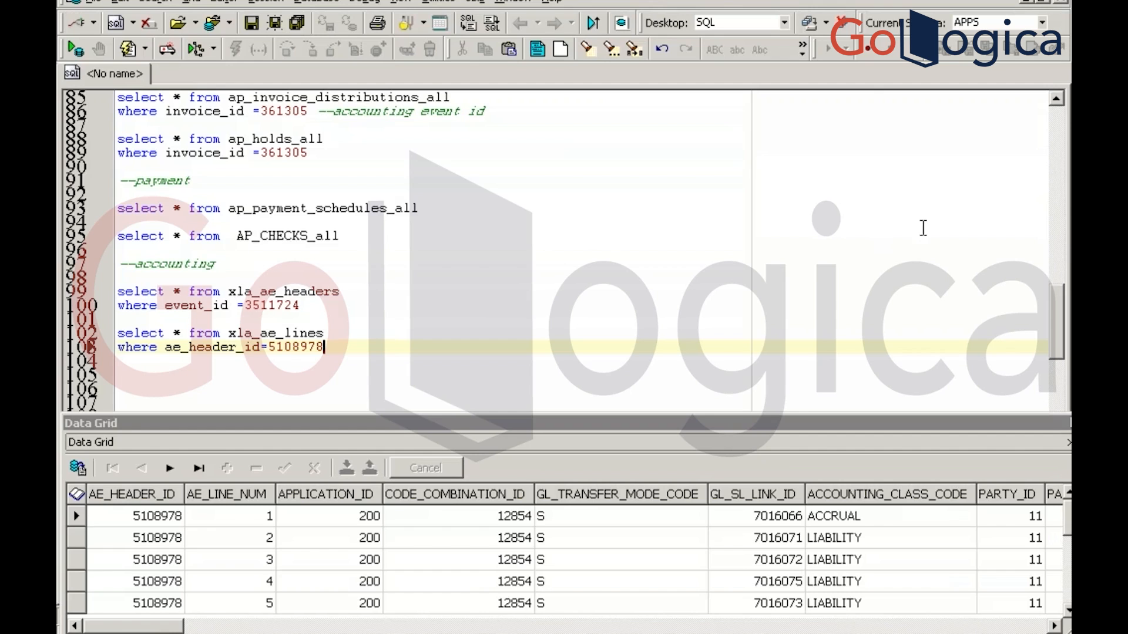
left_click(1057, 253)
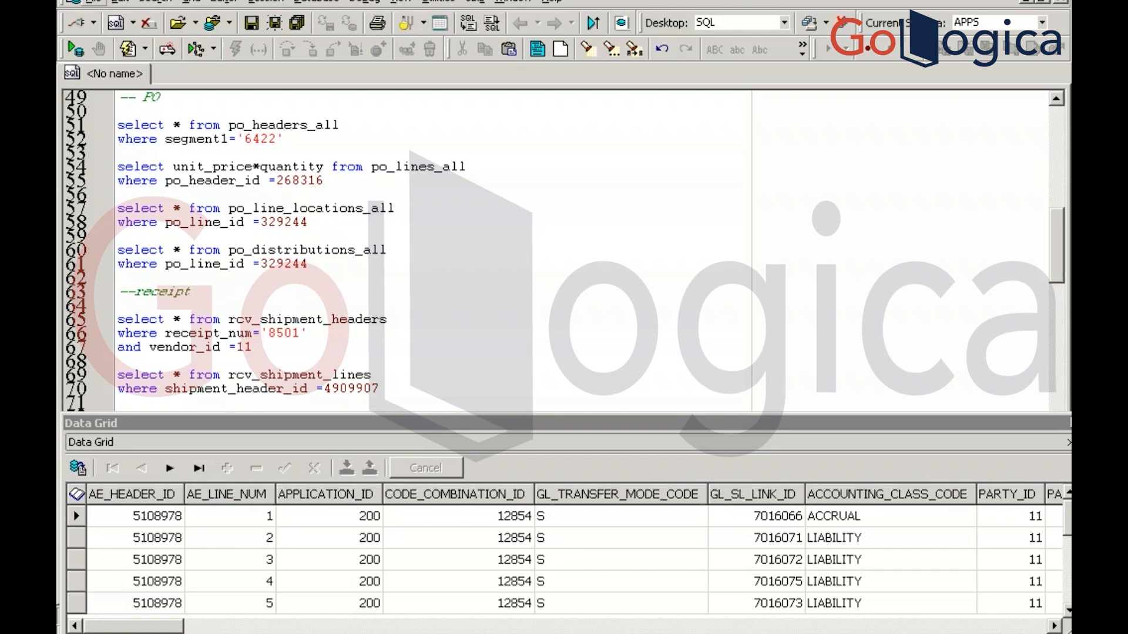
key("alt+Tab")
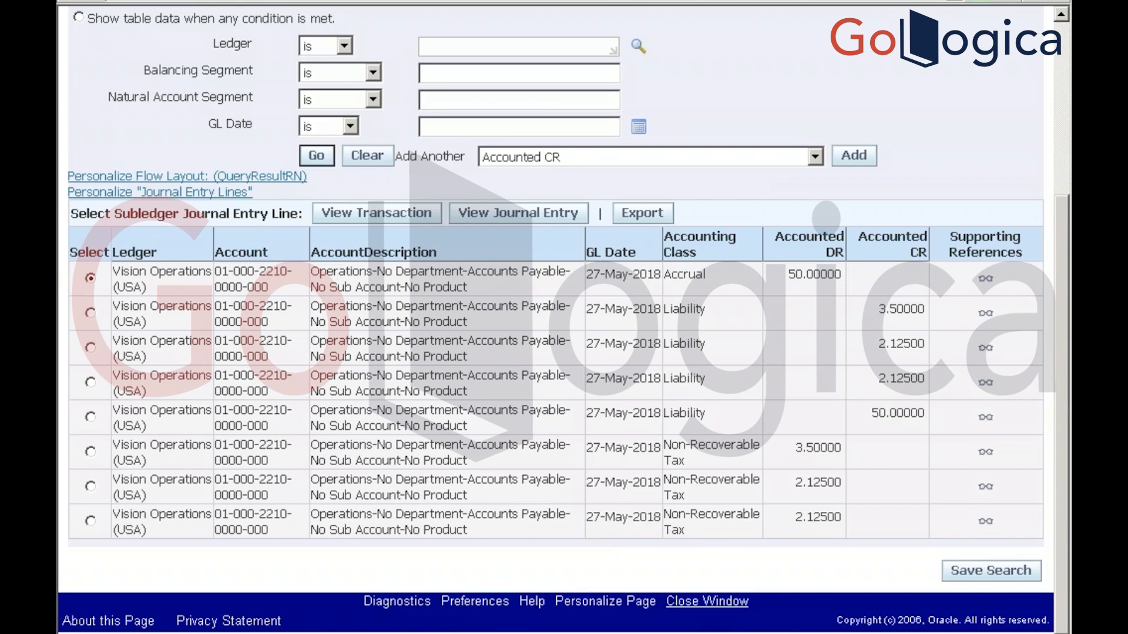
key("alt+Tab")
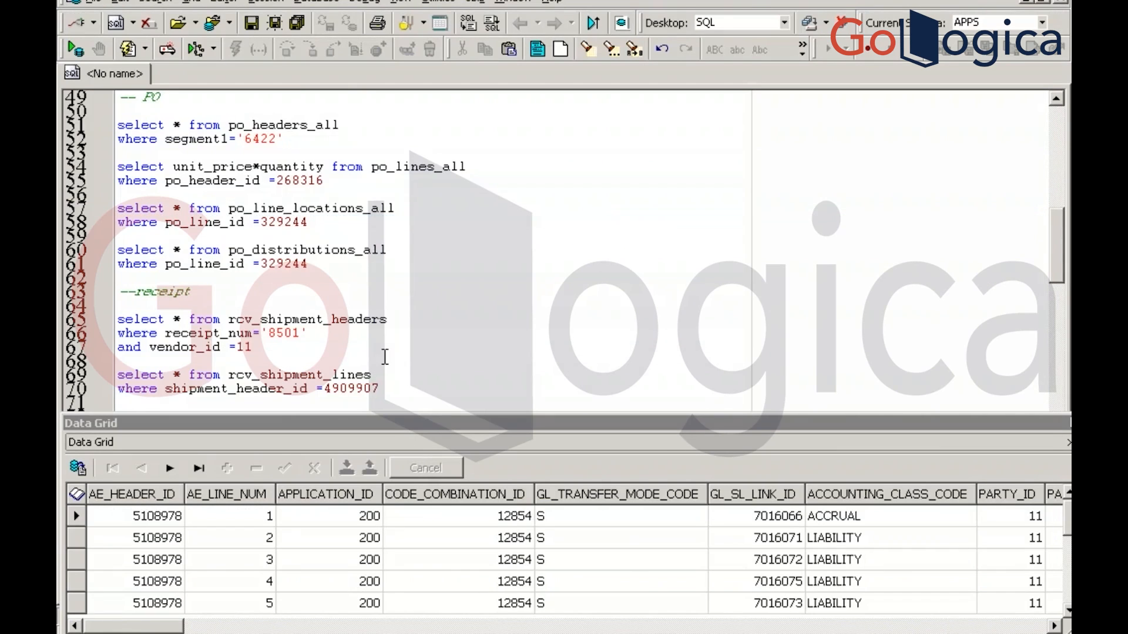
Rerun the xla_ae_lines query and show the 50 USD accrual debit against 3.5, 2.125, 0, 2.125 credits
left_click(385, 358)
key("Down")
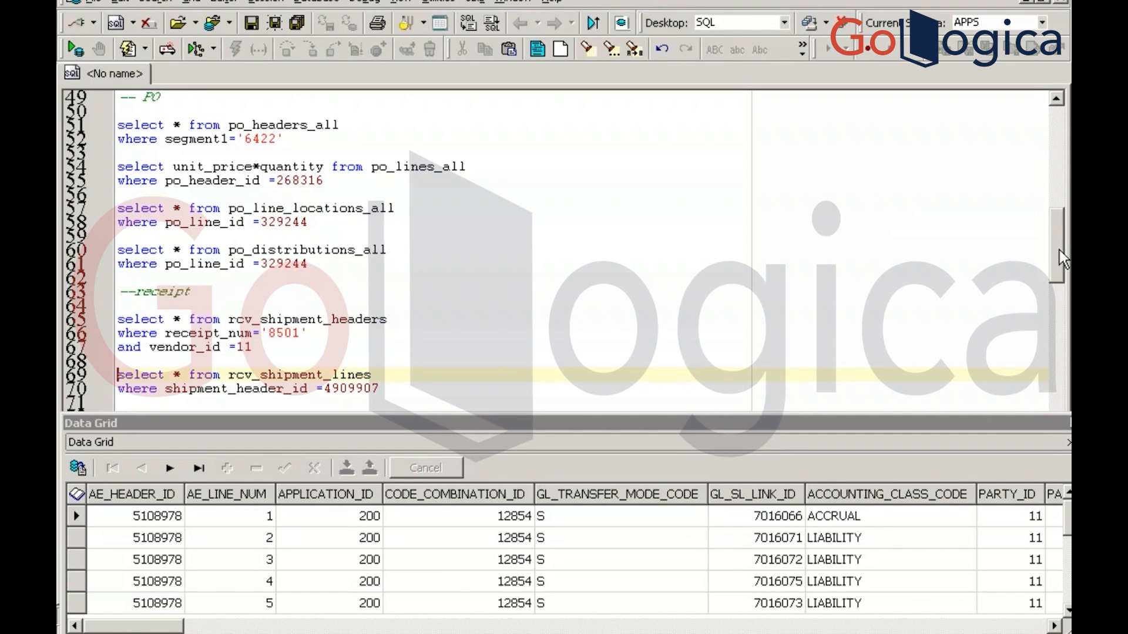
left_click_drag(1057, 288, 1051, 345)
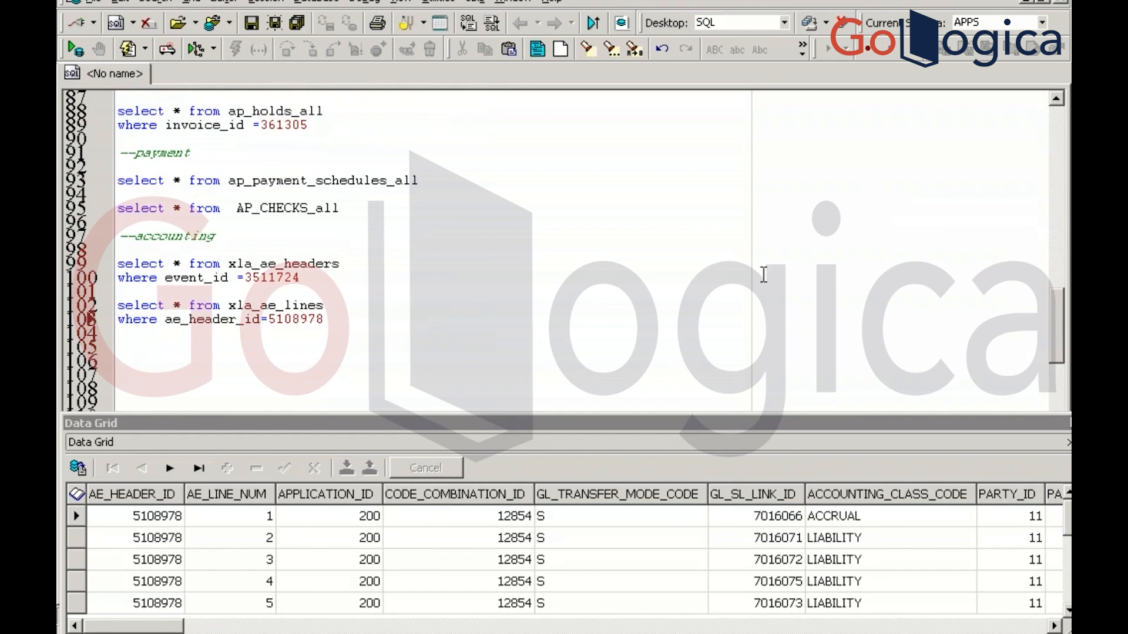
left_click(331, 317)
key("F9")
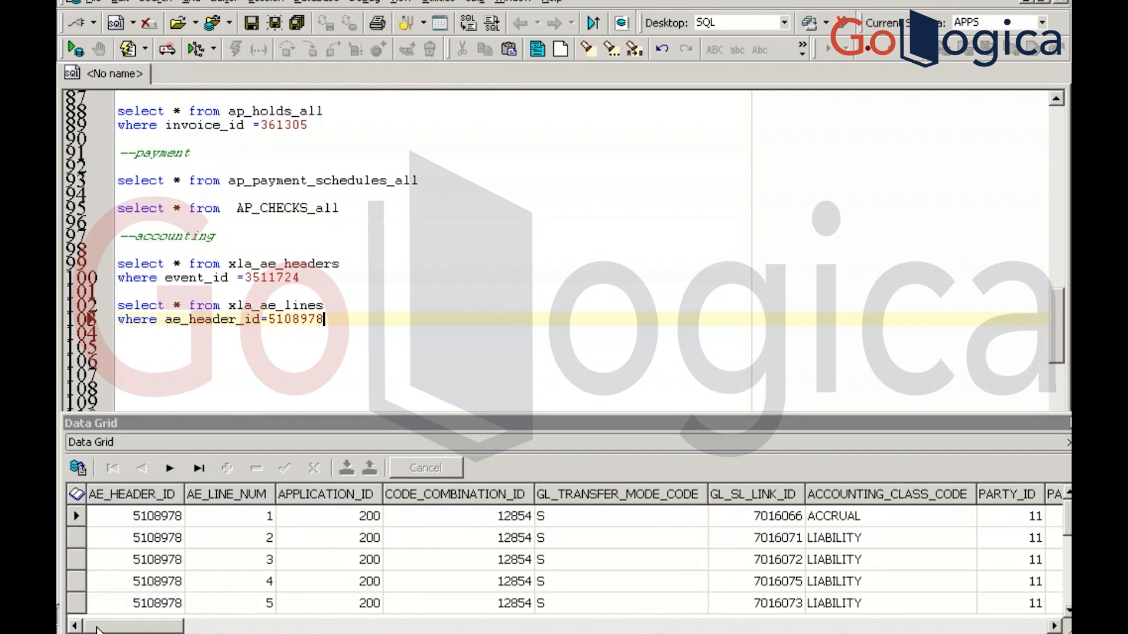
left_click_drag(98, 629, 238, 628)
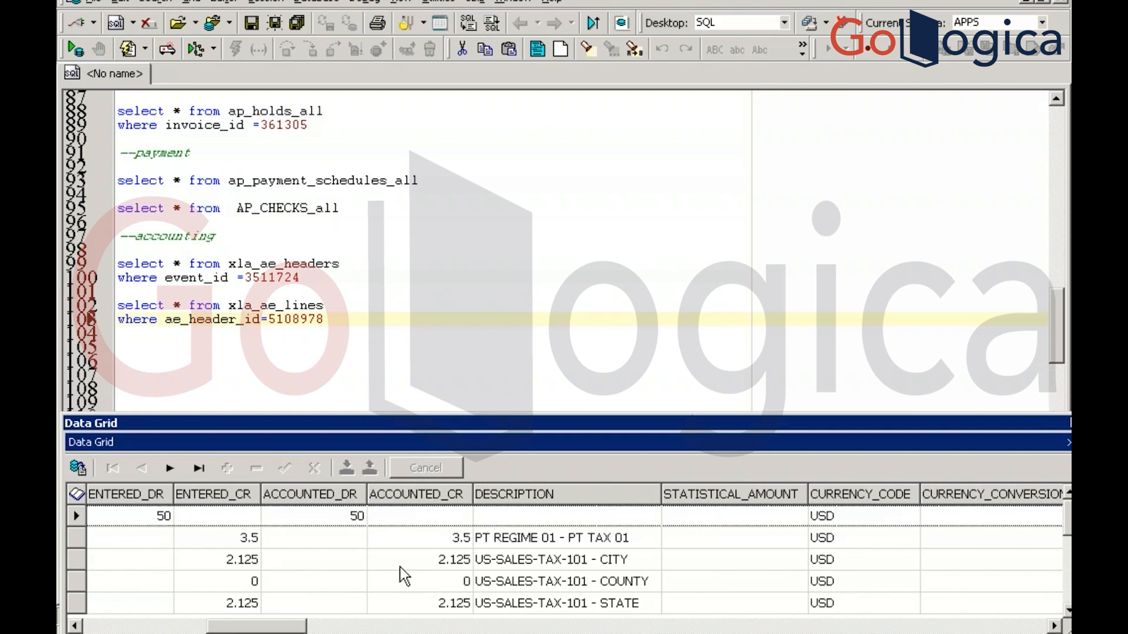
left_click(364, 328)
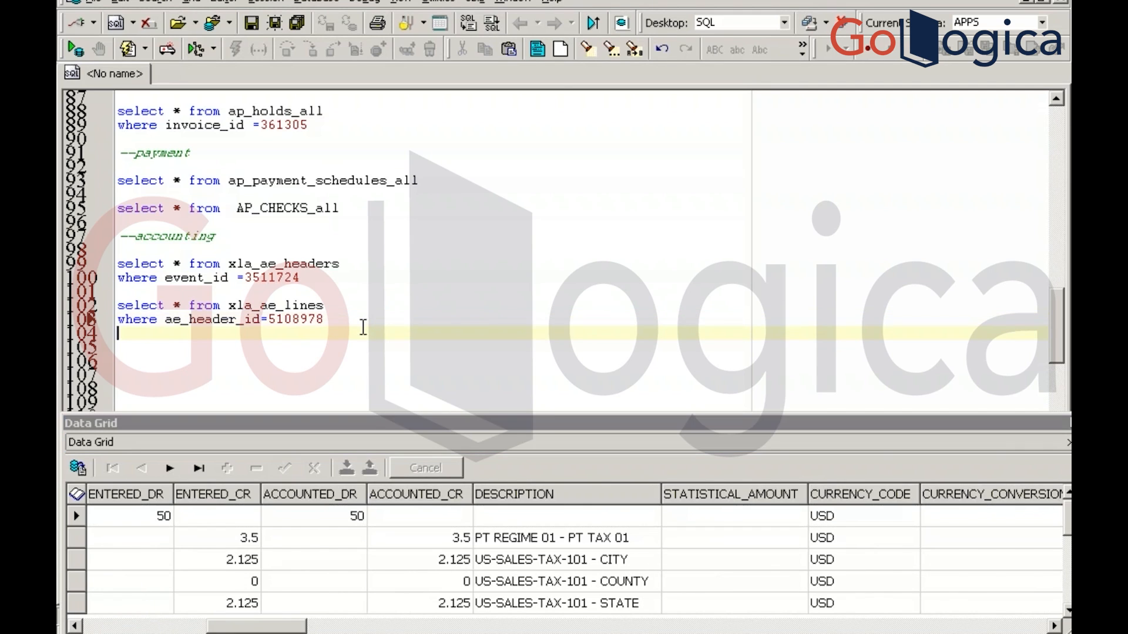
Add and run 'select * from gl_balances', fixing the missing 's' after the ORA-00942 error
key("Return")
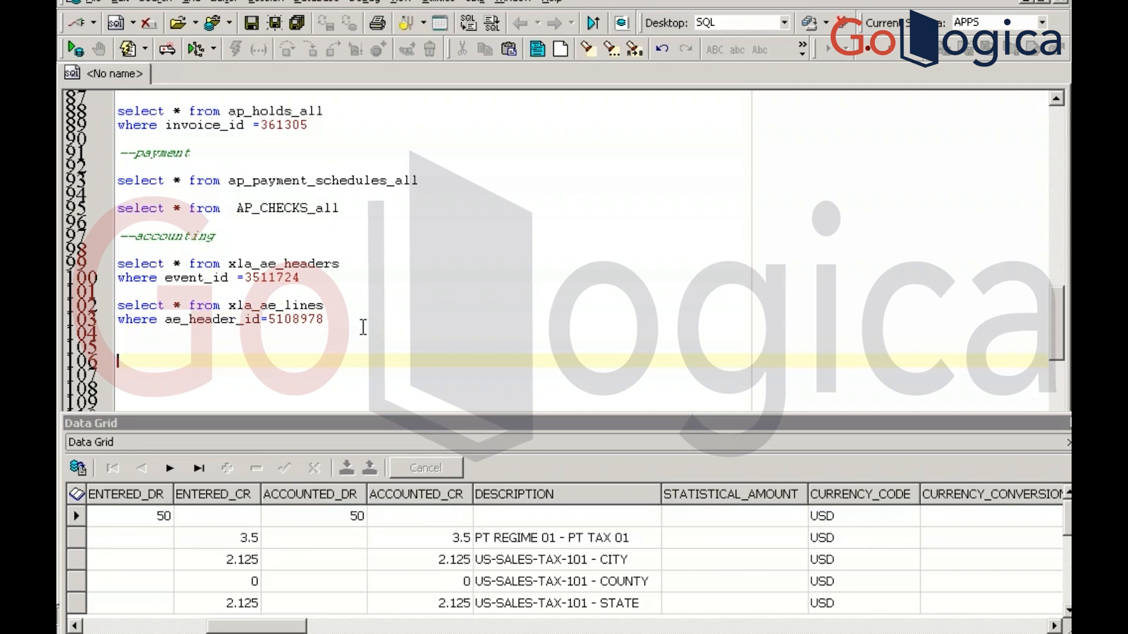
type("select * from g")
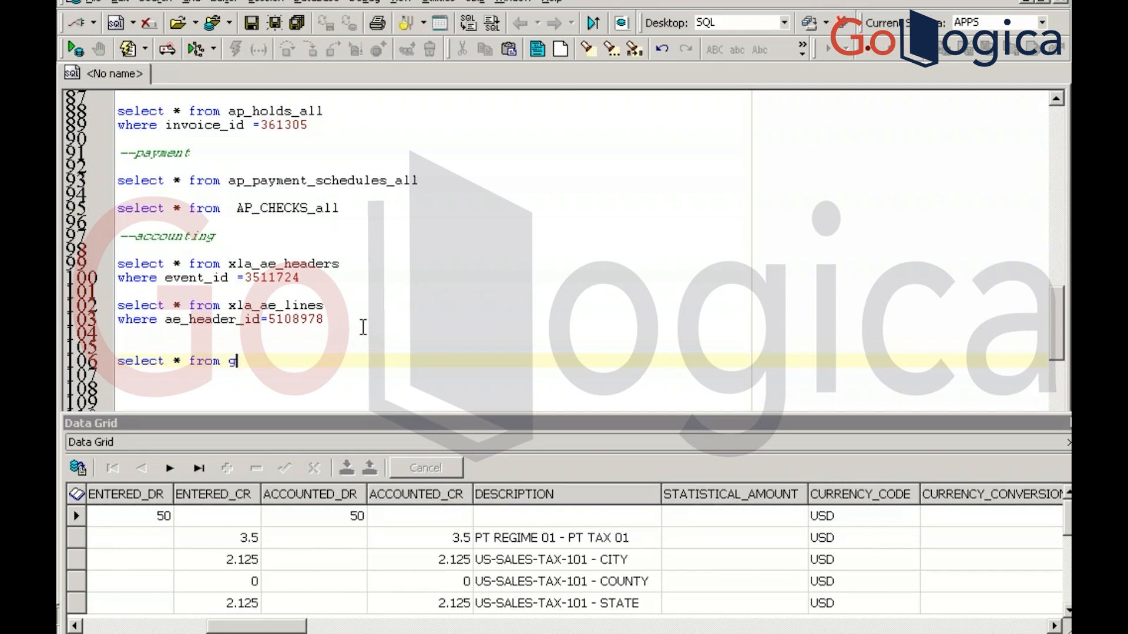
type("l_balance")
key("F9")
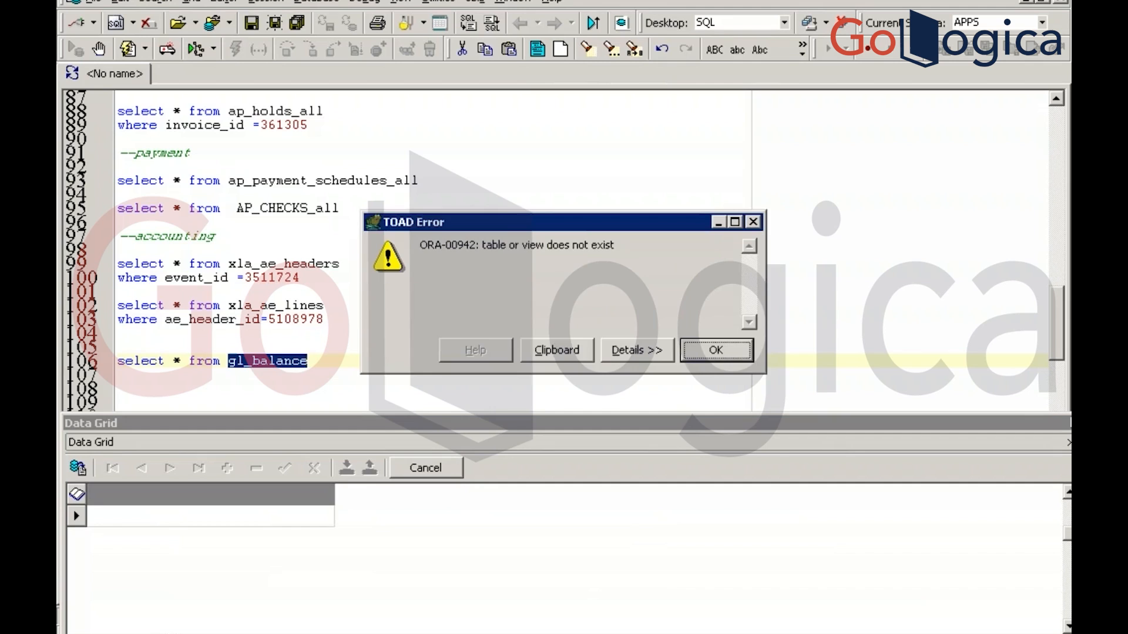
key("Return")
key("Right")
key("Right")
key("Right")
key("Right")
key("Right")
key("Right")
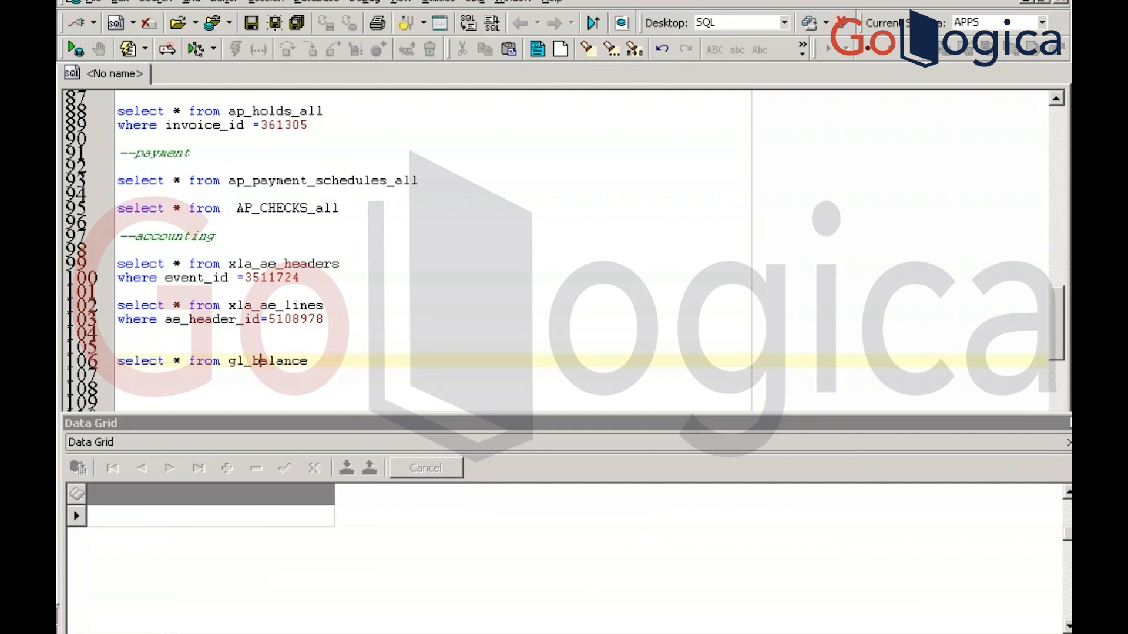
key("Right")
key("Right")
key("Right")
key("Right")
type("s")
key("F9")
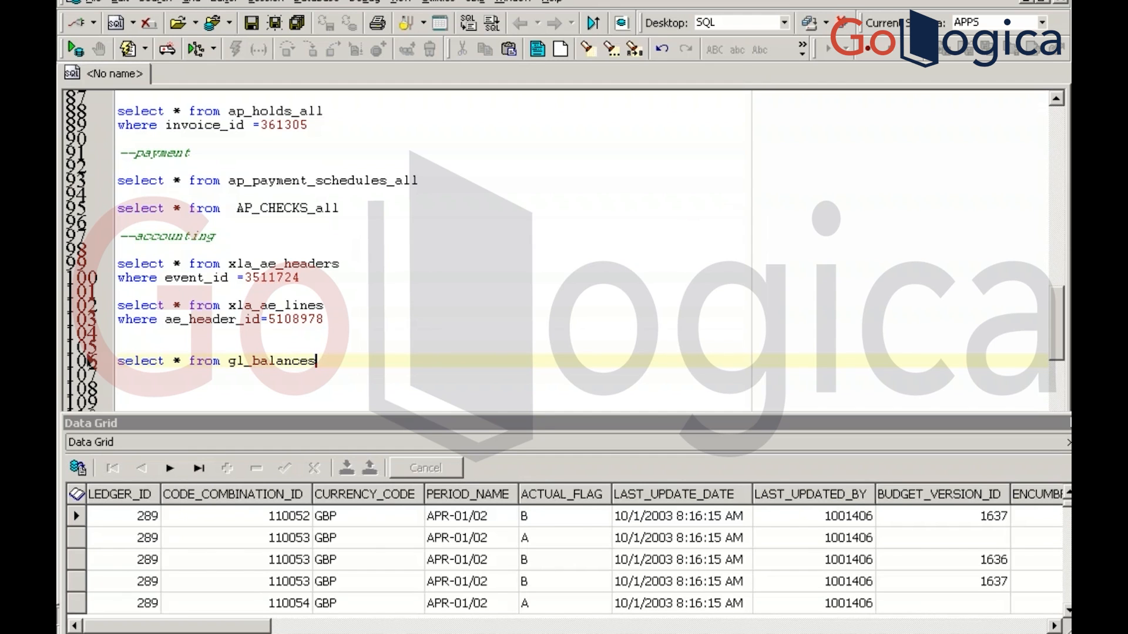
key("ctrl+a")
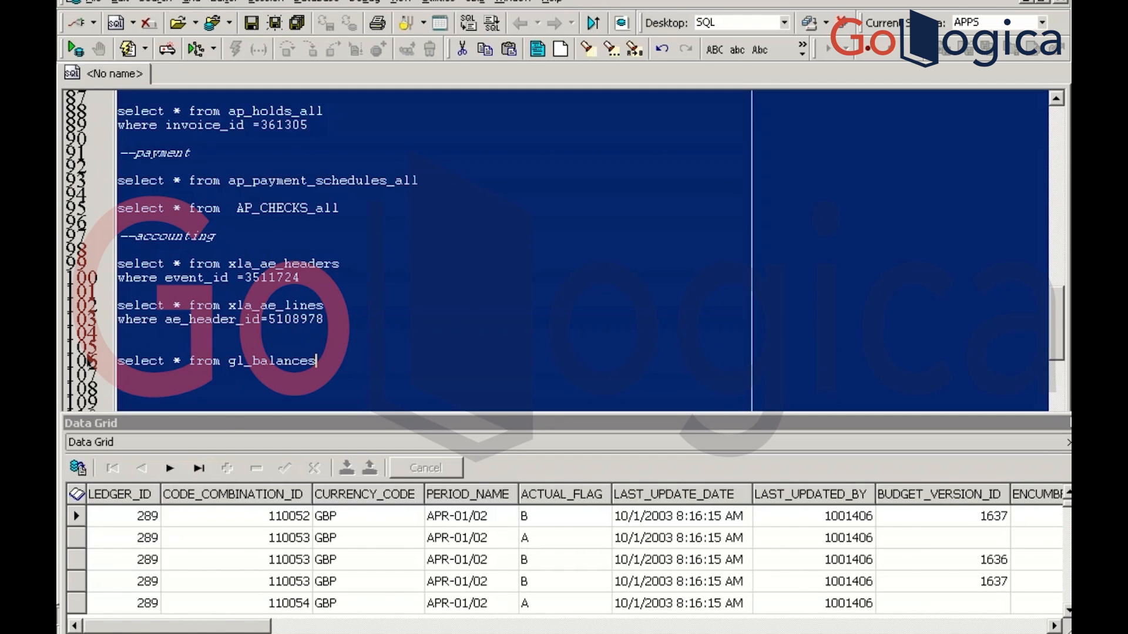